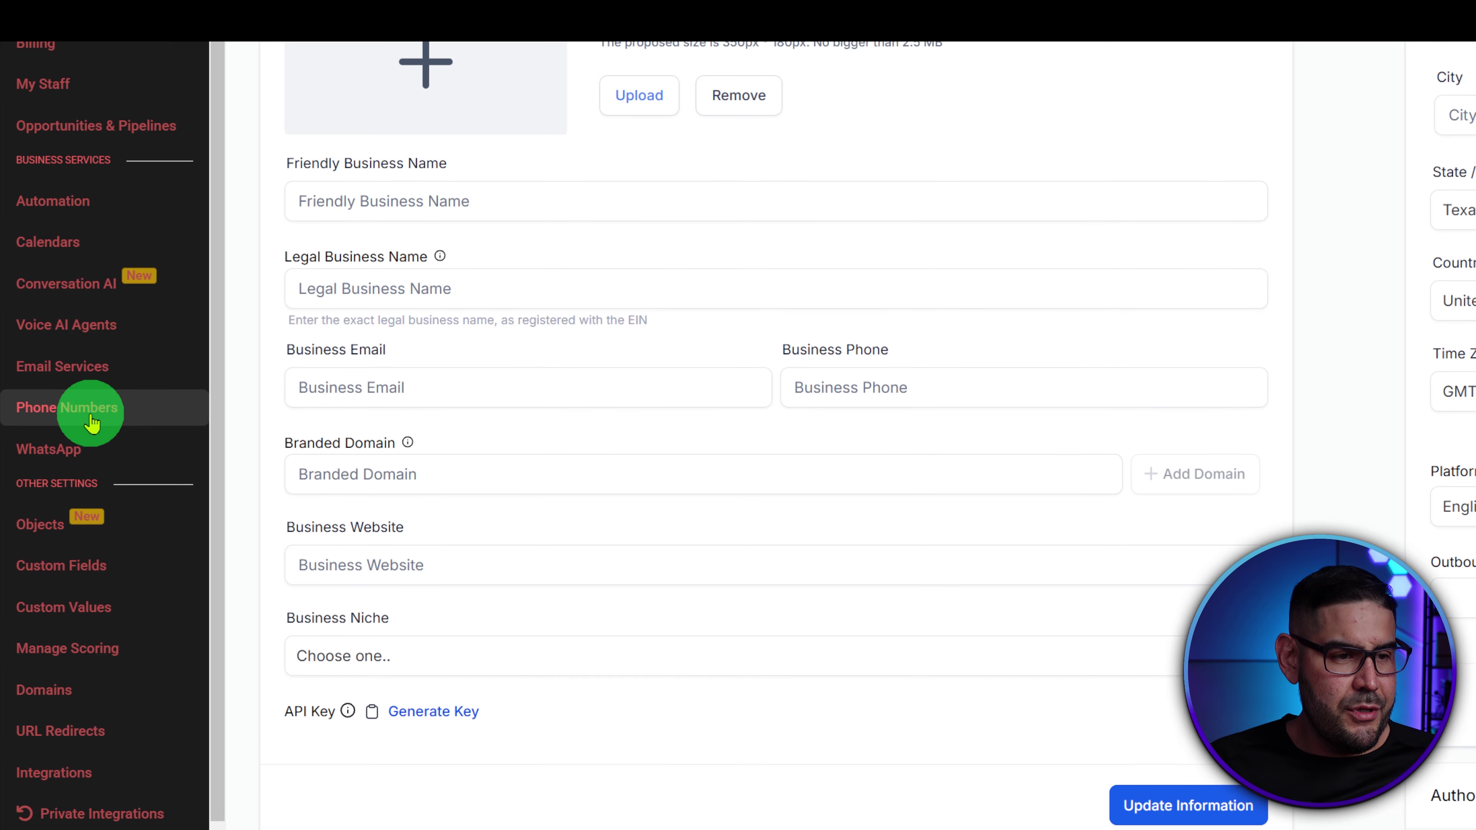
- Open Phone Numbers settings and bring up the Buy your Number dialog via Add Phone Number
{"action": "left_click", "coordinate": [92, 416]}
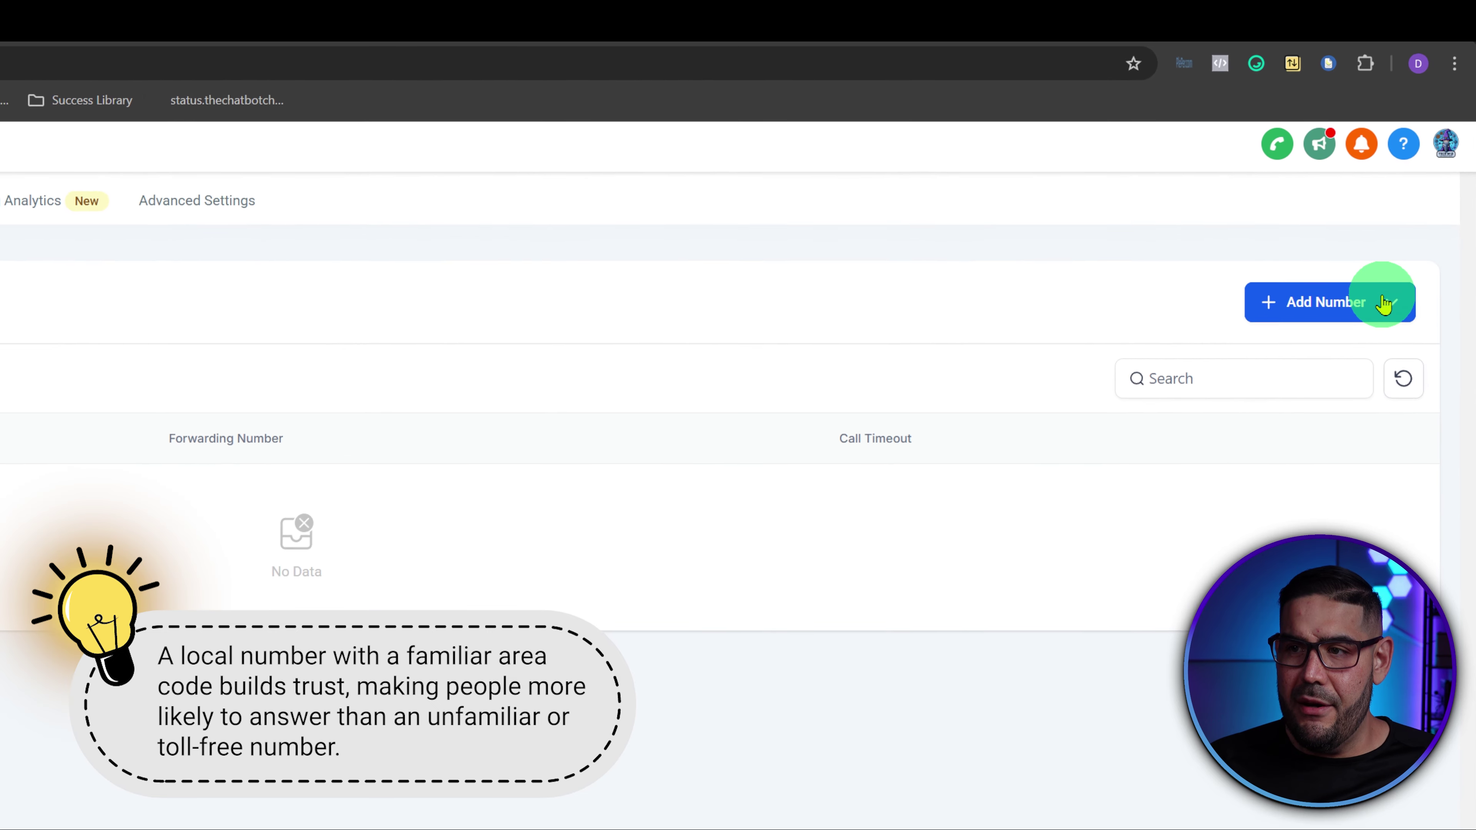
{"action": "left_click", "coordinate": [1419, 176]}
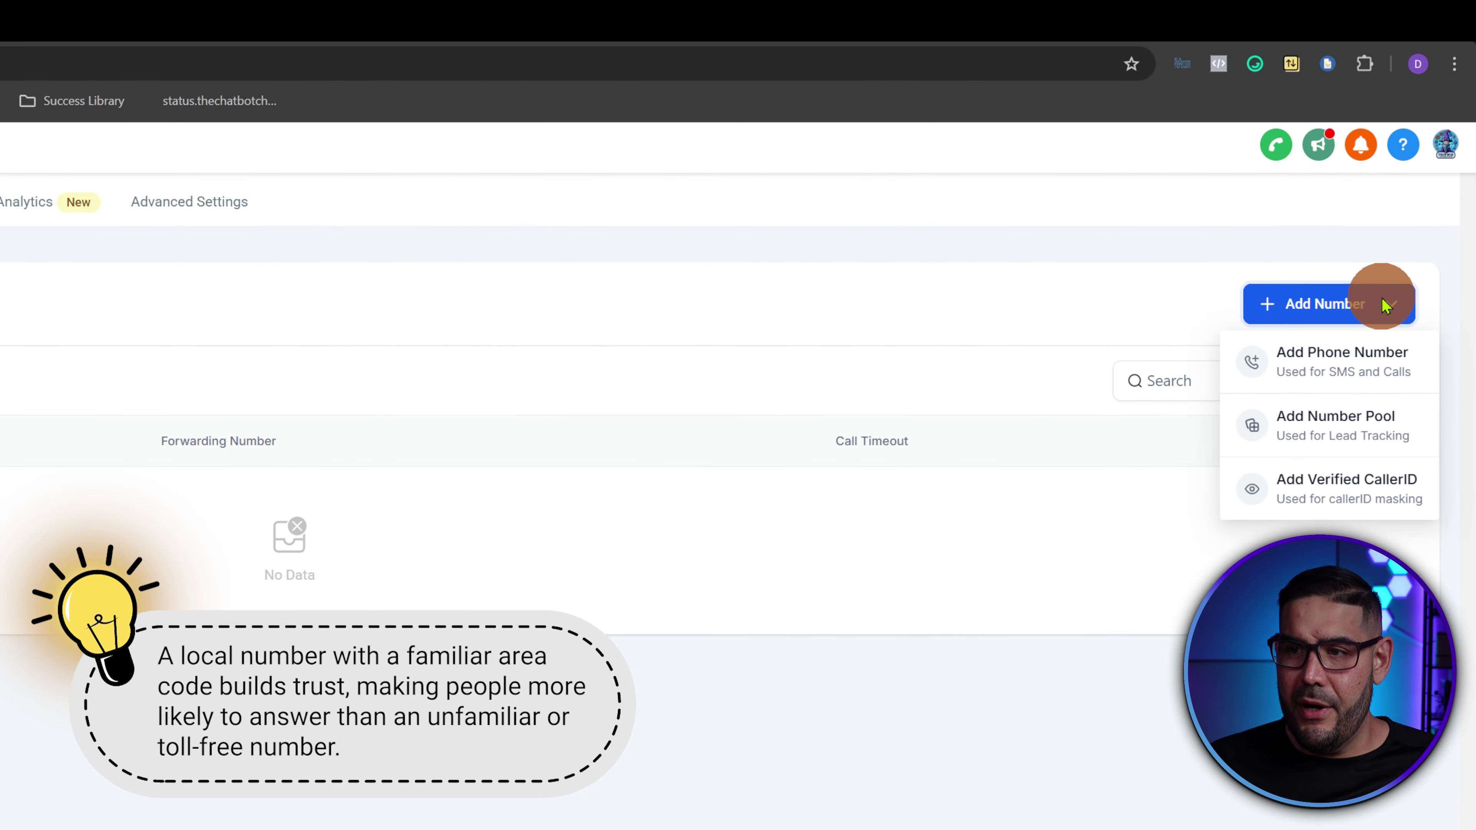
{"action": "left_click", "coordinate": [1323, 367]}
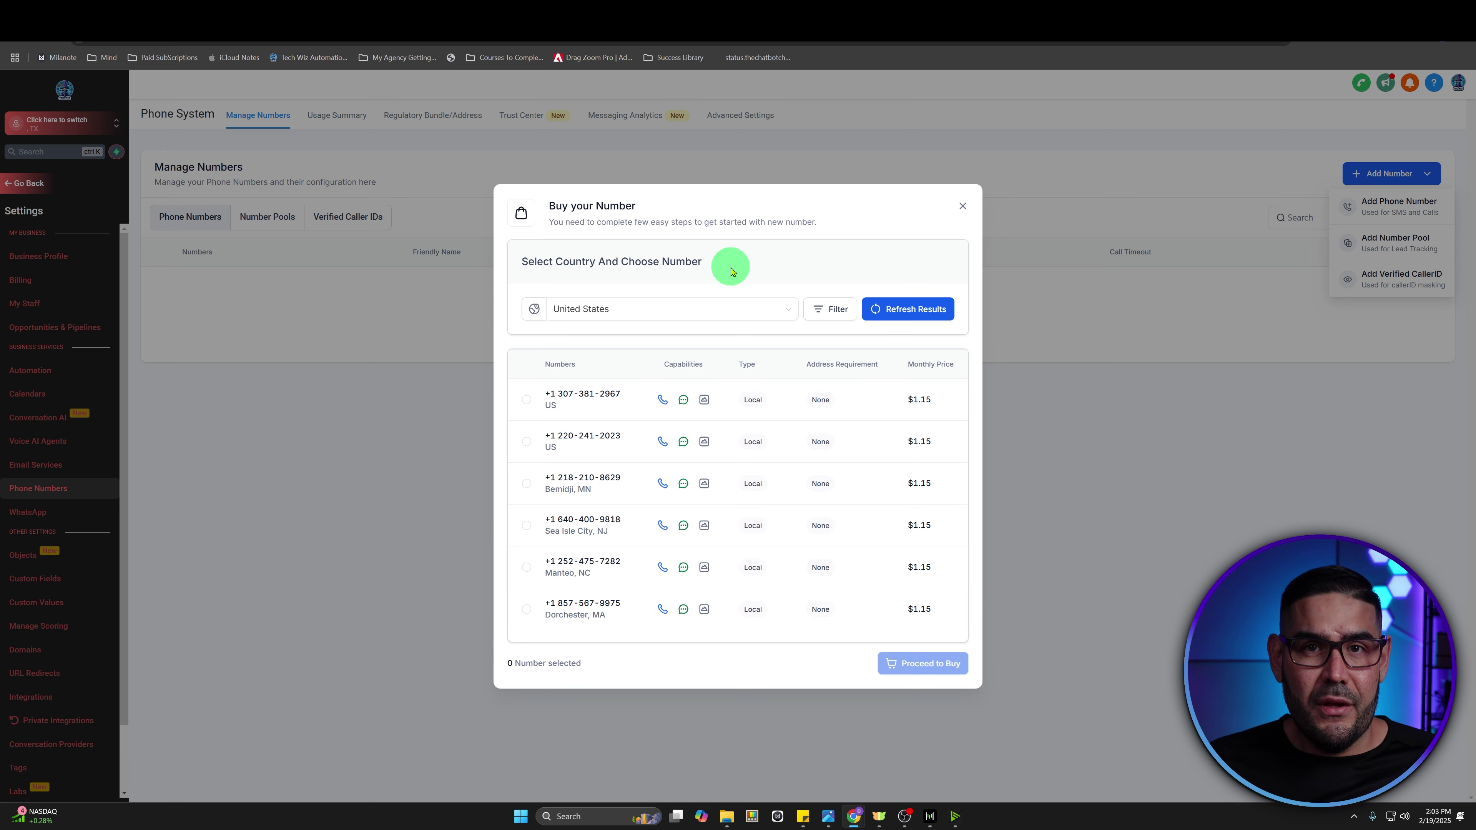
- Filter available numbers to match First part of number with the 956 area code
{"action": "left_click", "coordinate": [830, 314]}
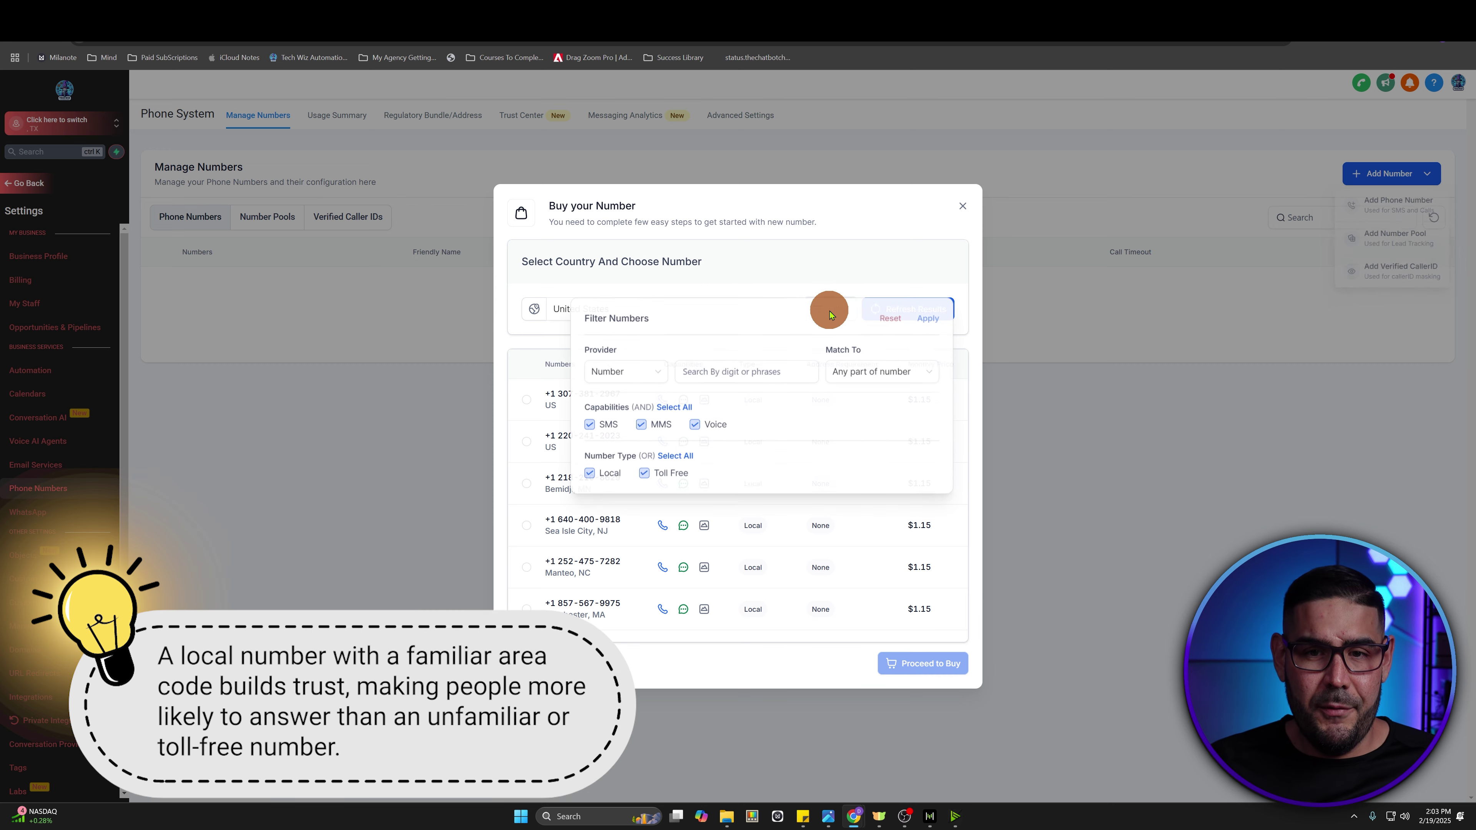
{"action": "left_click", "coordinate": [865, 373]}
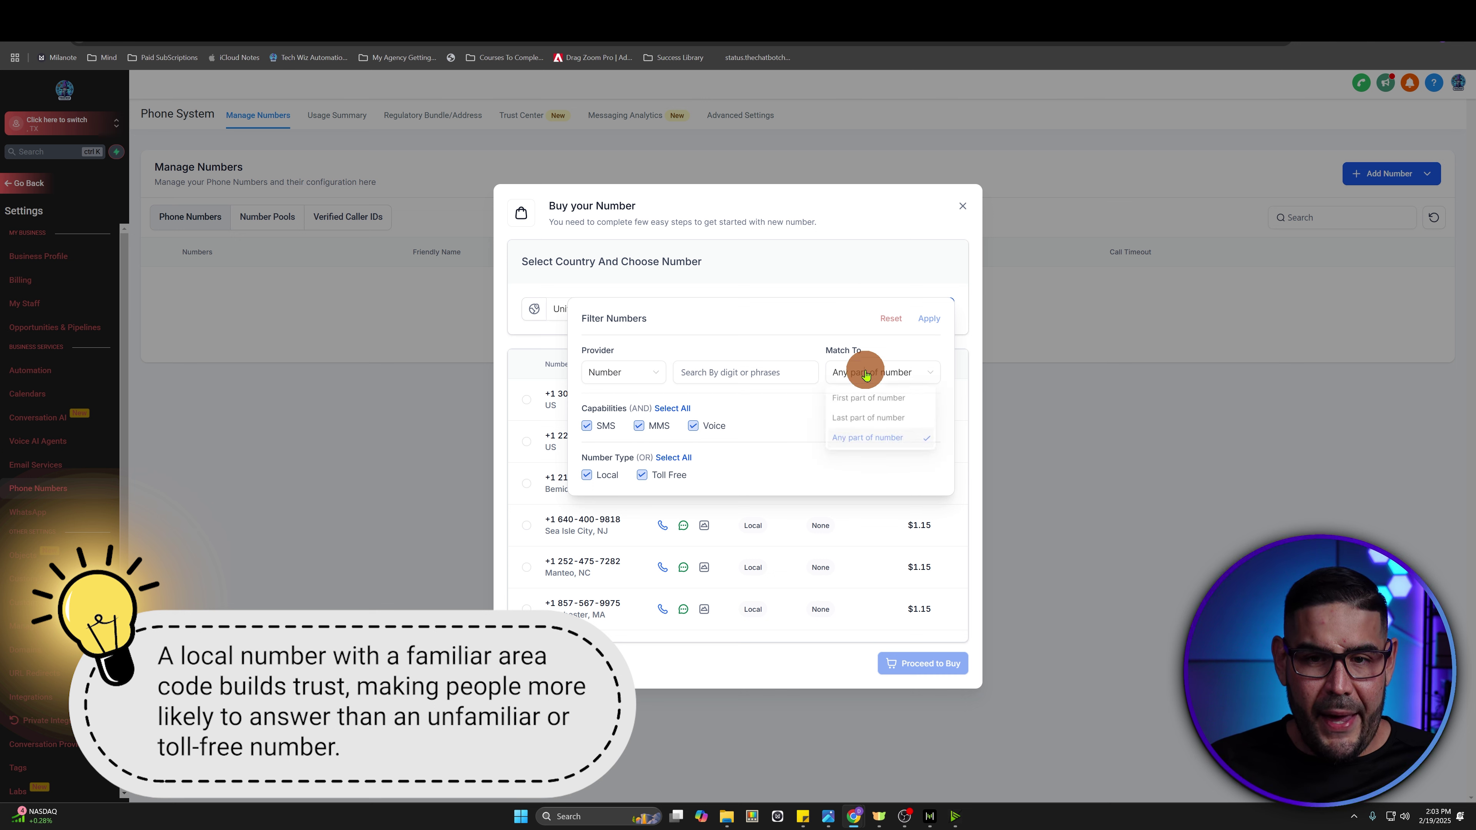
{"action": "left_click", "coordinate": [859, 402]}
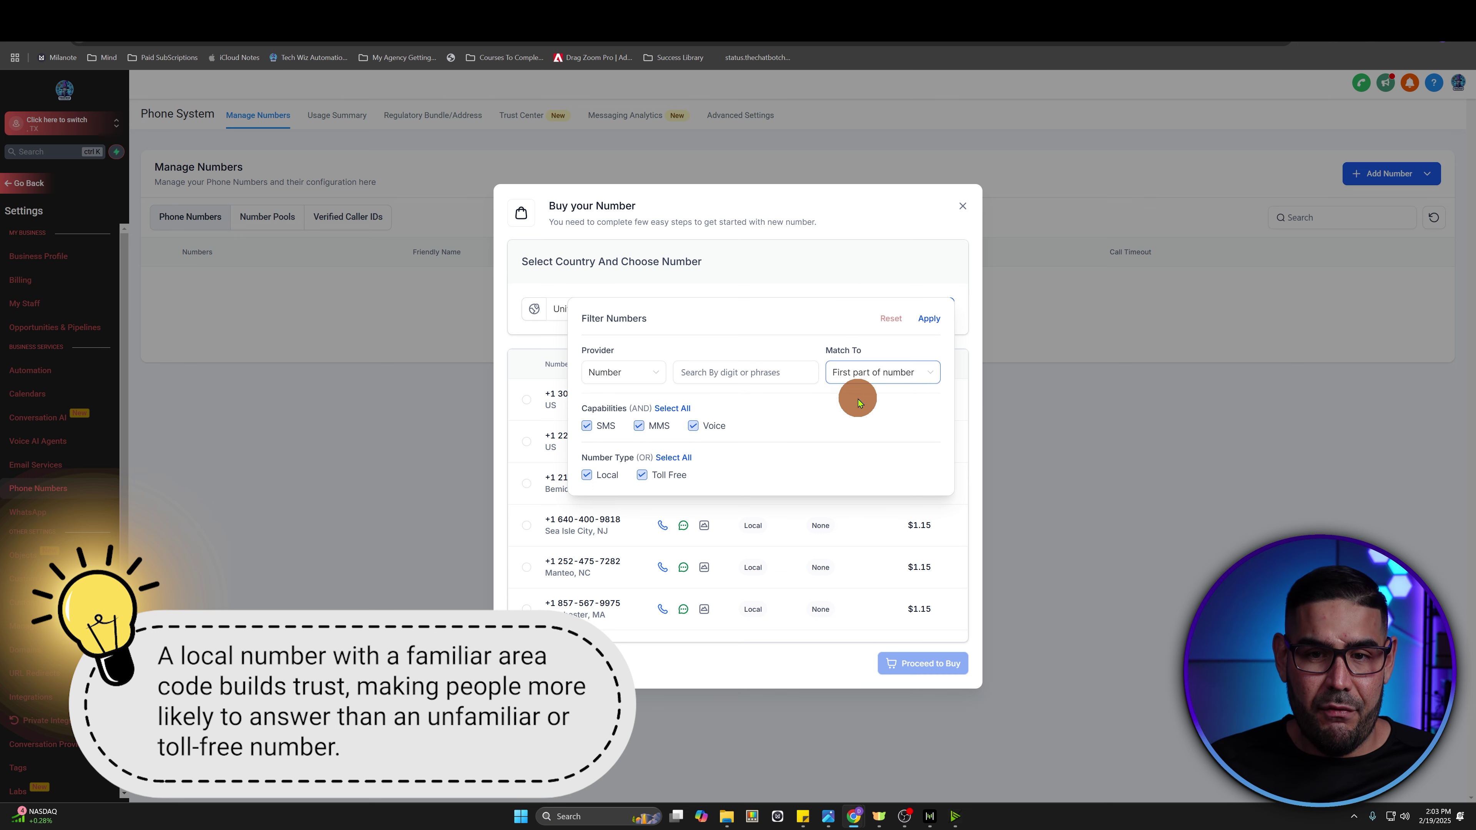
{"action": "left_click", "coordinate": [724, 374]}
{"action": "type", "text": "956"}
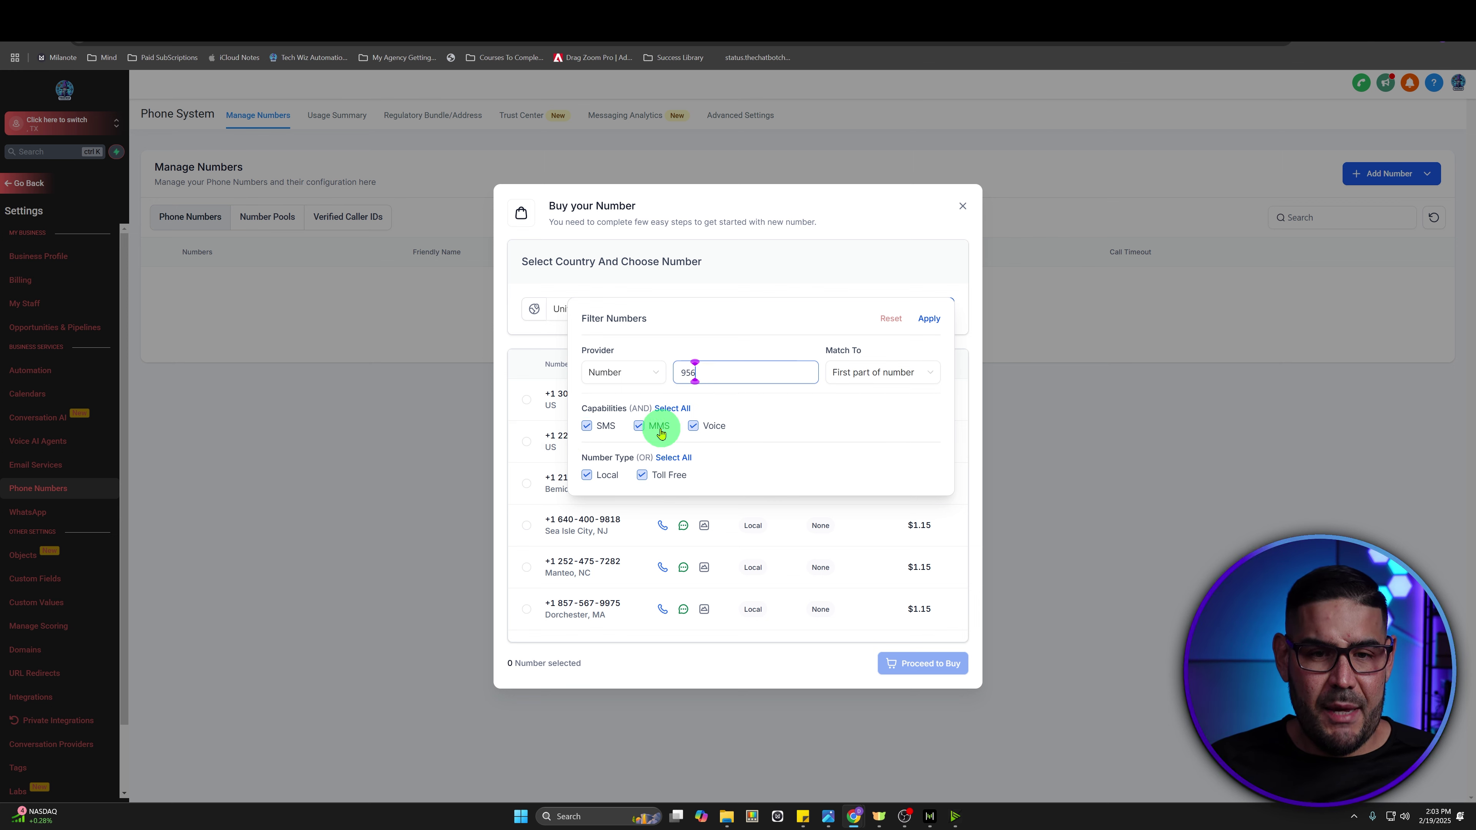
{"action": "left_click", "coordinate": [928, 319]}
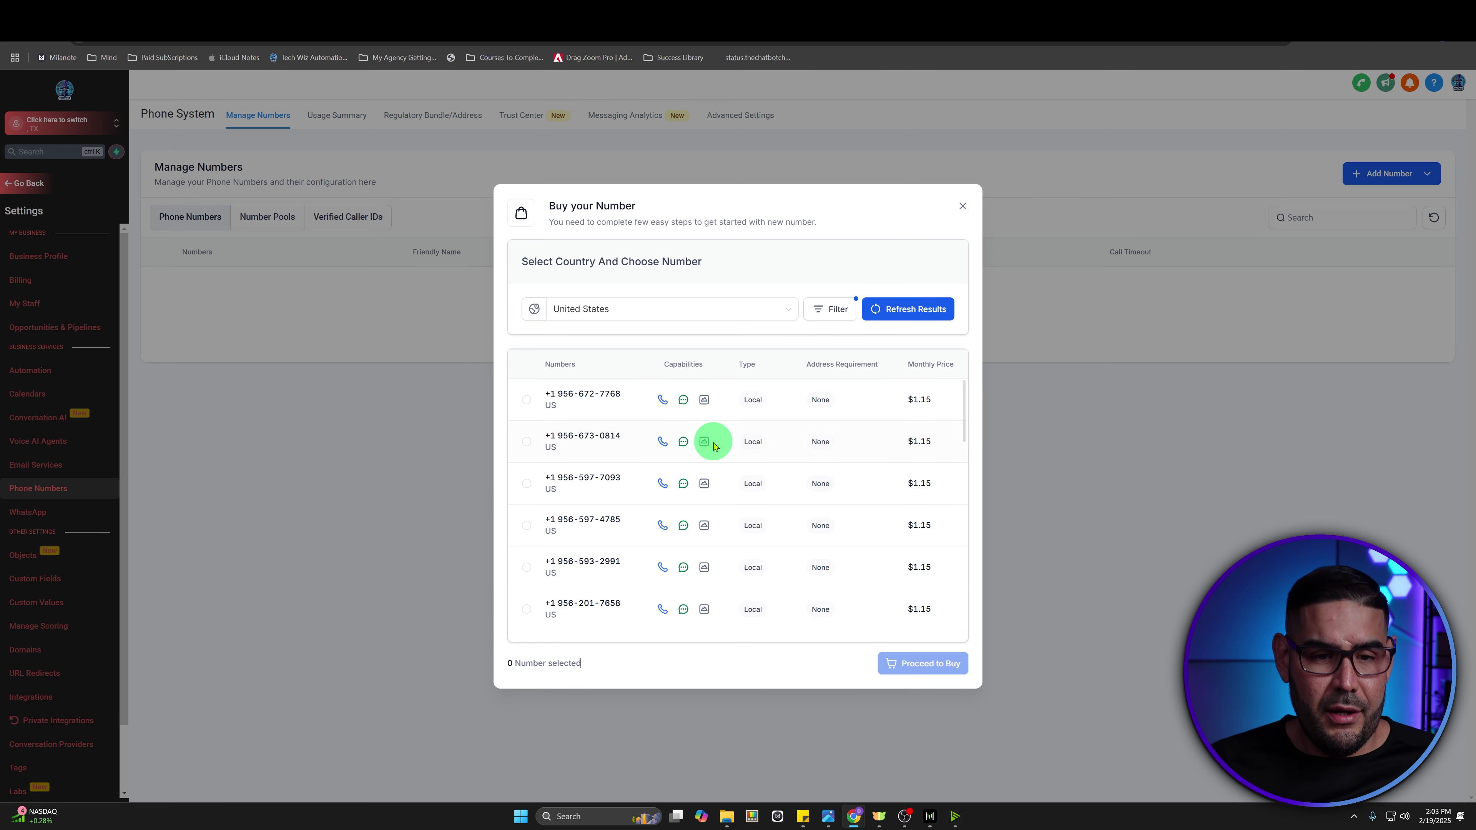
- Select the Weslaco, TX number and buy it at $1.15 per month
{"action": "scroll", "coordinate": [640, 471], "scroll_direction": "down", "scroll_amount": 2}
{"action": "scroll", "coordinate": [590, 465], "scroll_direction": "down", "scroll_amount": 4}
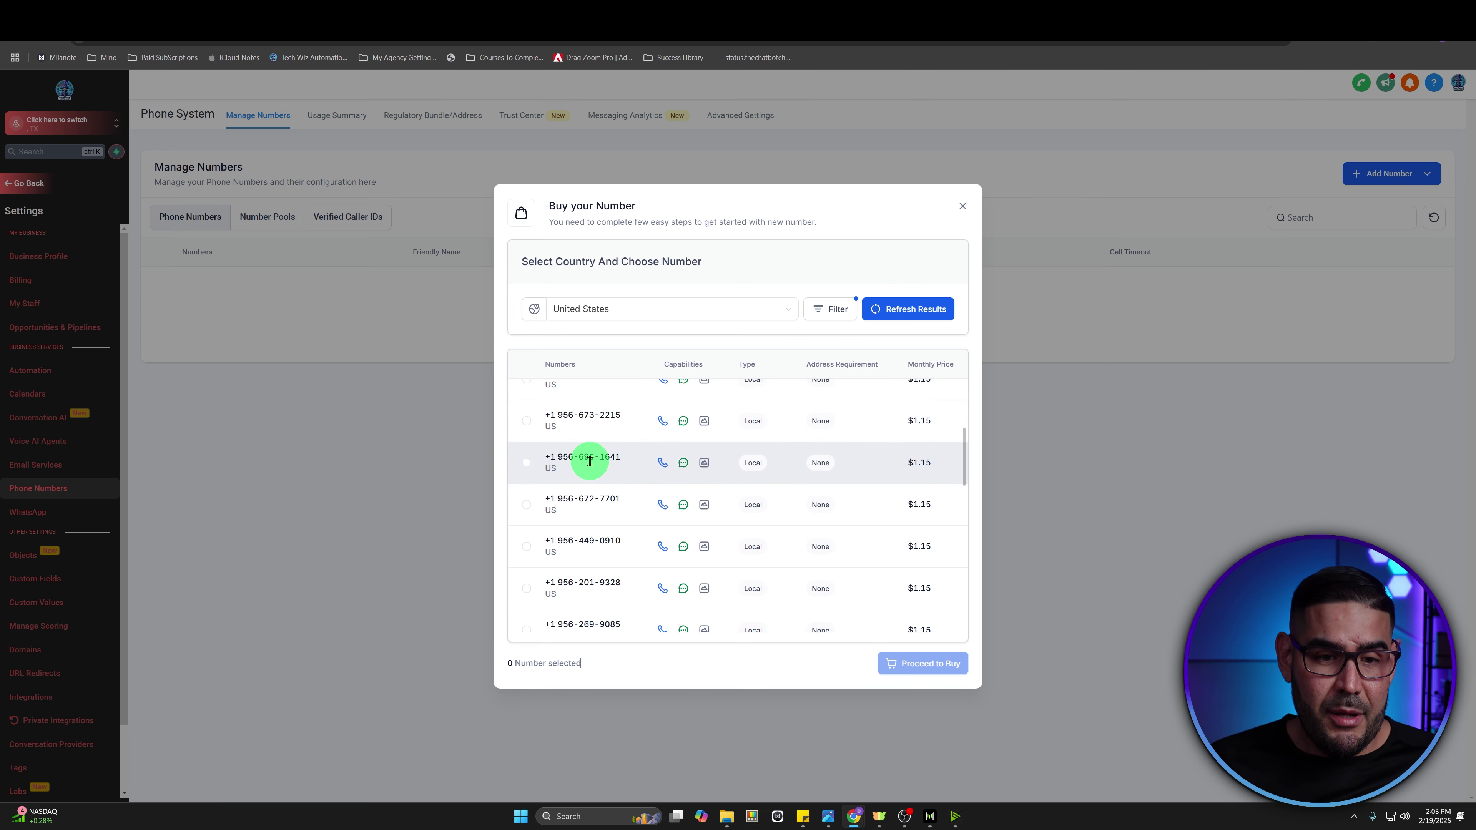
{"action": "scroll", "coordinate": [591, 466], "scroll_direction": "down", "scroll_amount": 4}
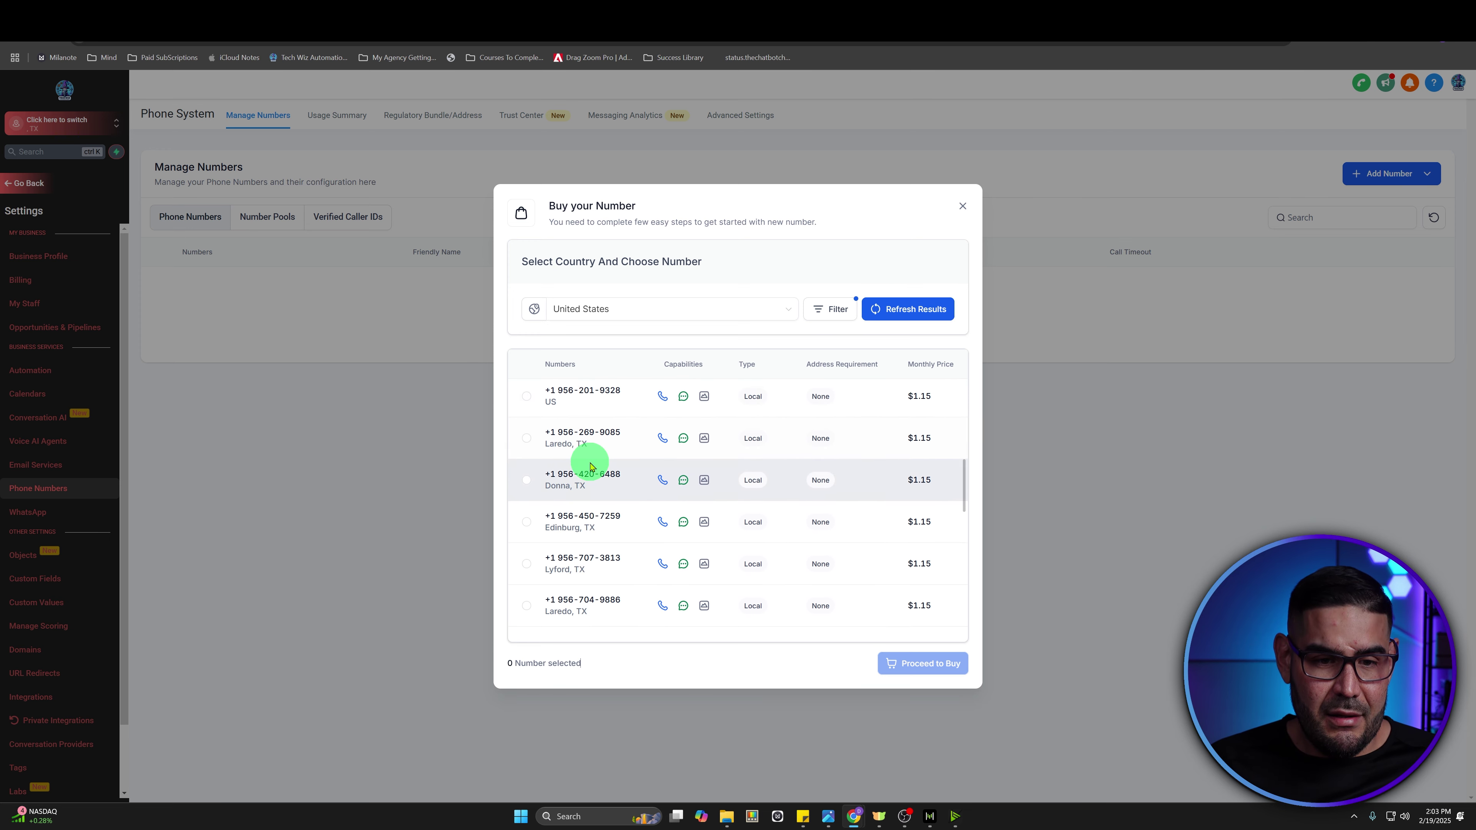
{"action": "scroll", "coordinate": [591, 465], "scroll_direction": "down", "scroll_amount": 2}
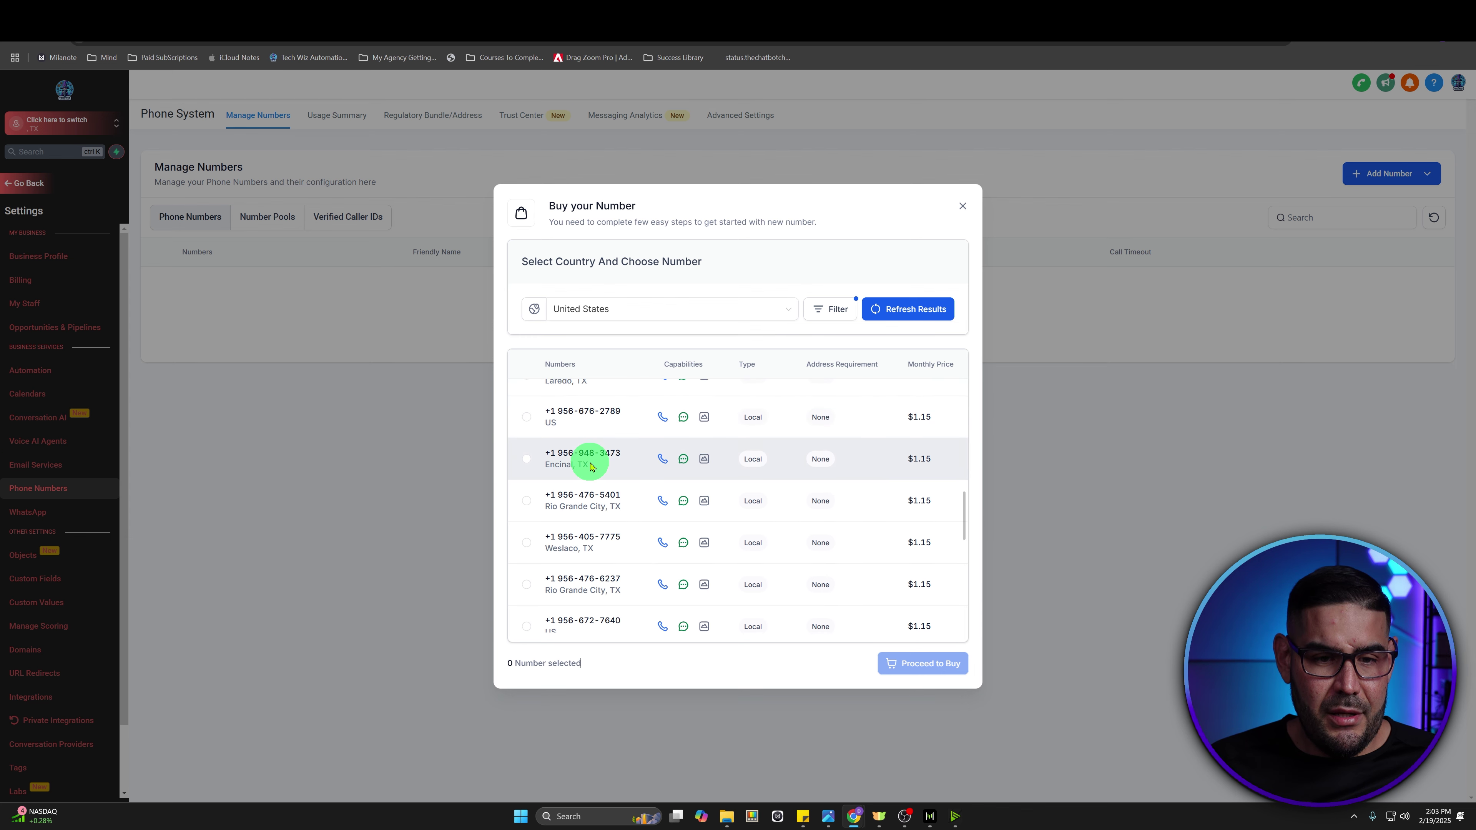
{"action": "left_click", "coordinate": [527, 544]}
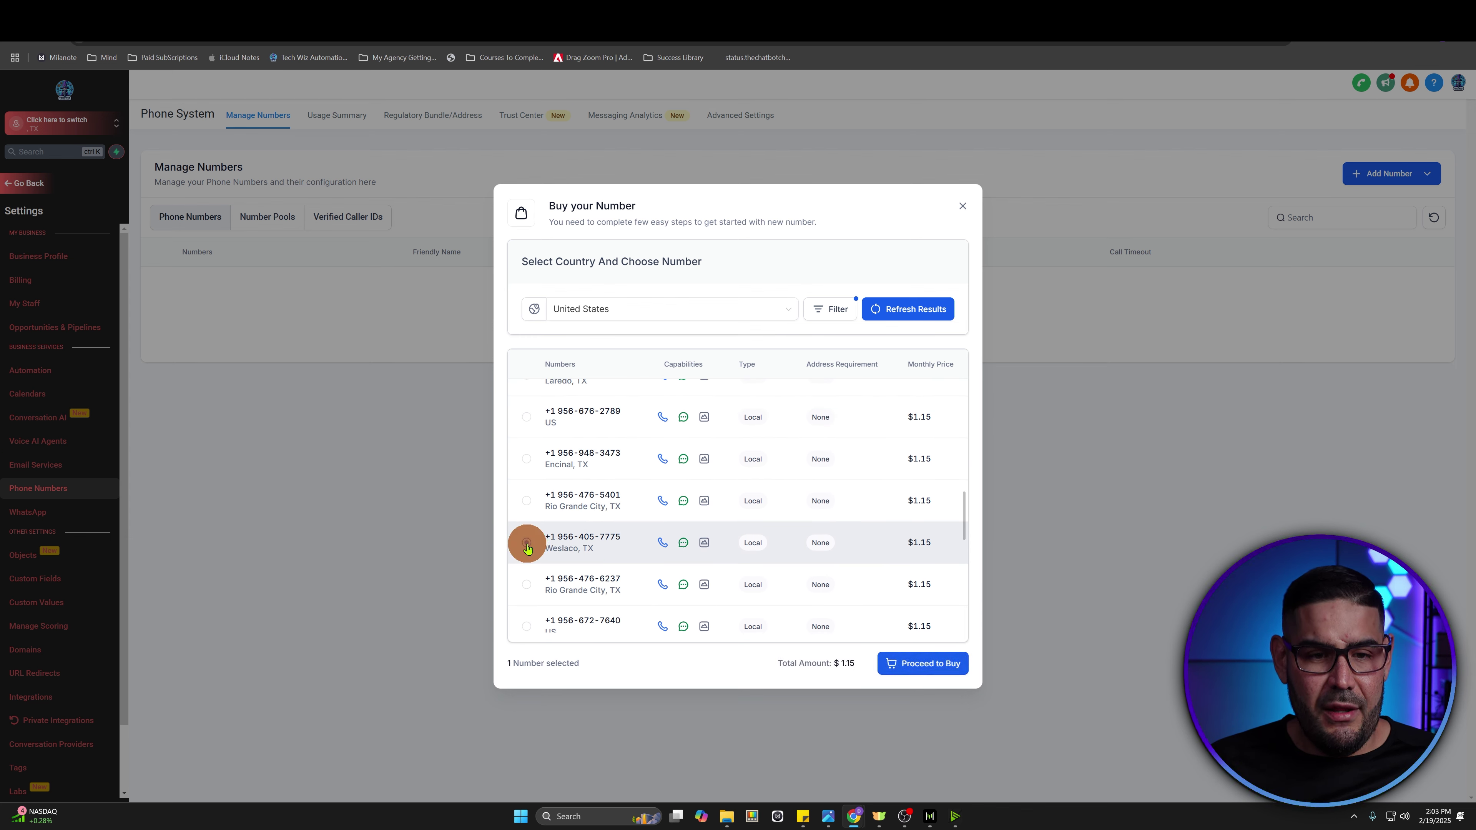
{"action": "left_click", "coordinate": [899, 662]}
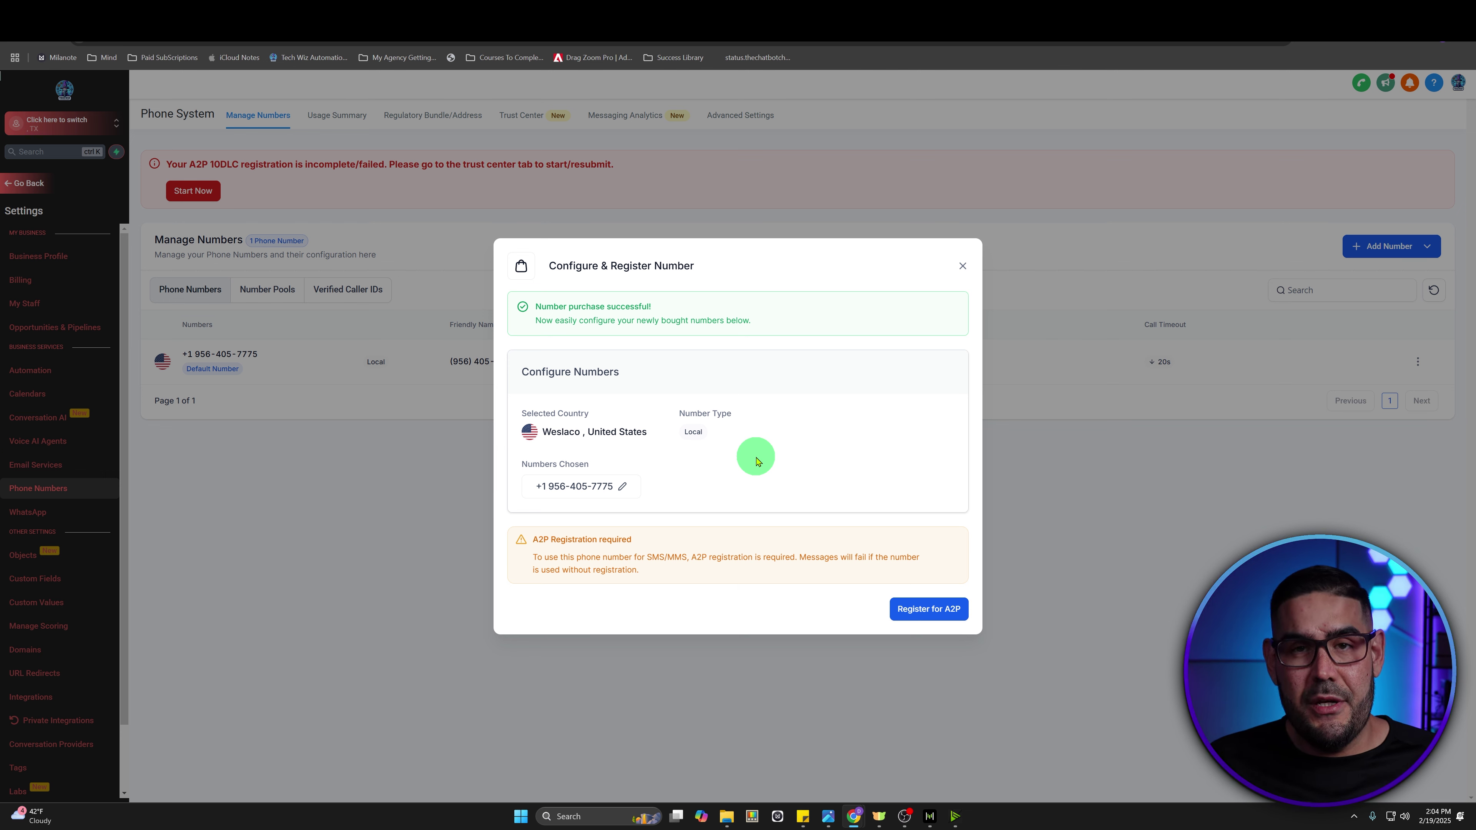
- Close the Configure & Register Number dialog and go back out of settings
{"action": "left_click", "coordinate": [963, 265]}
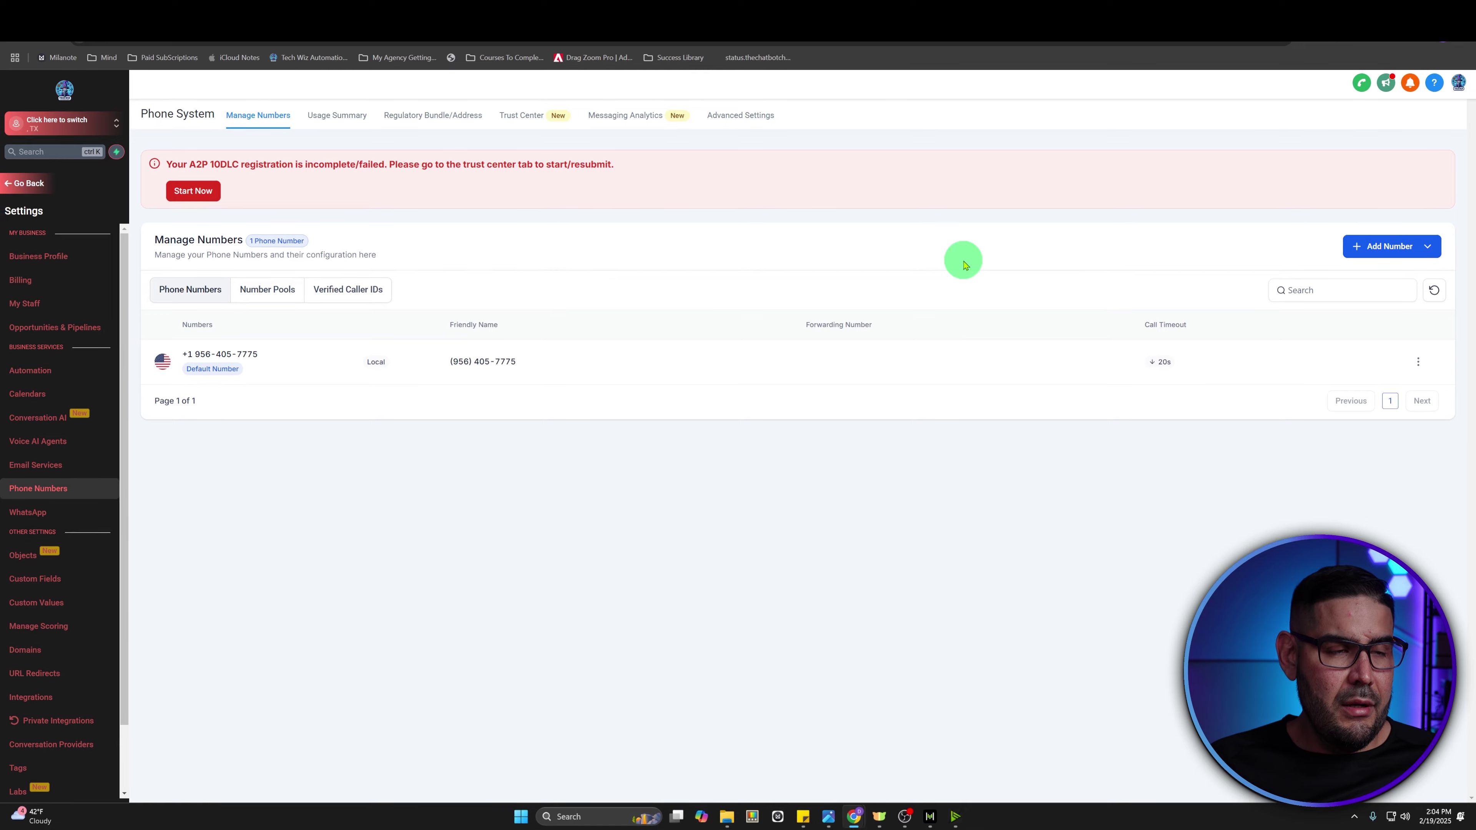
{"action": "left_click", "coordinate": [42, 185]}
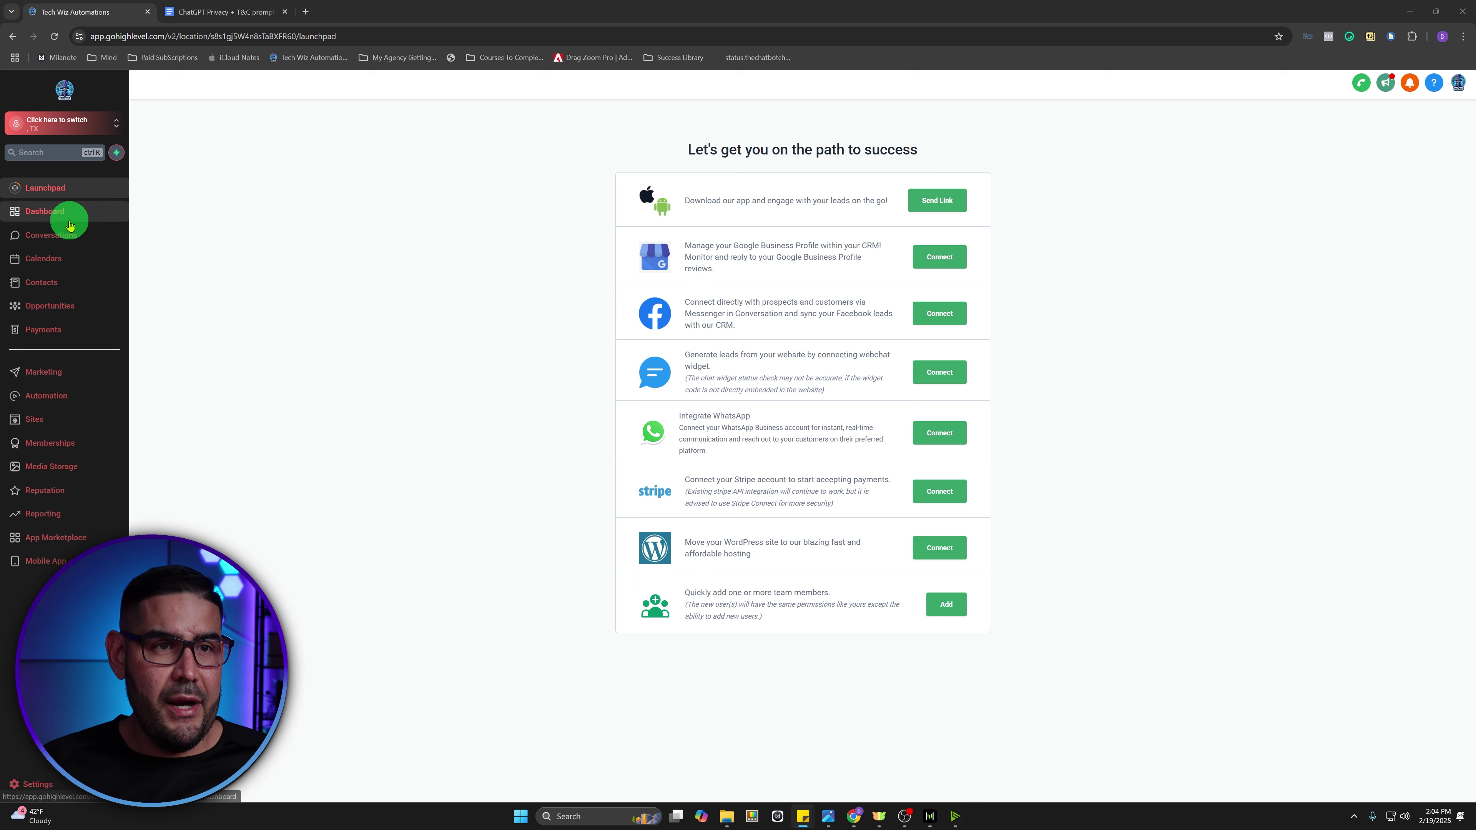
- Load the shared lead magnet funnel link in a new browser tab
{"action": "left_click", "coordinate": [305, 12]}
{"action": "key", "text": "Return"}
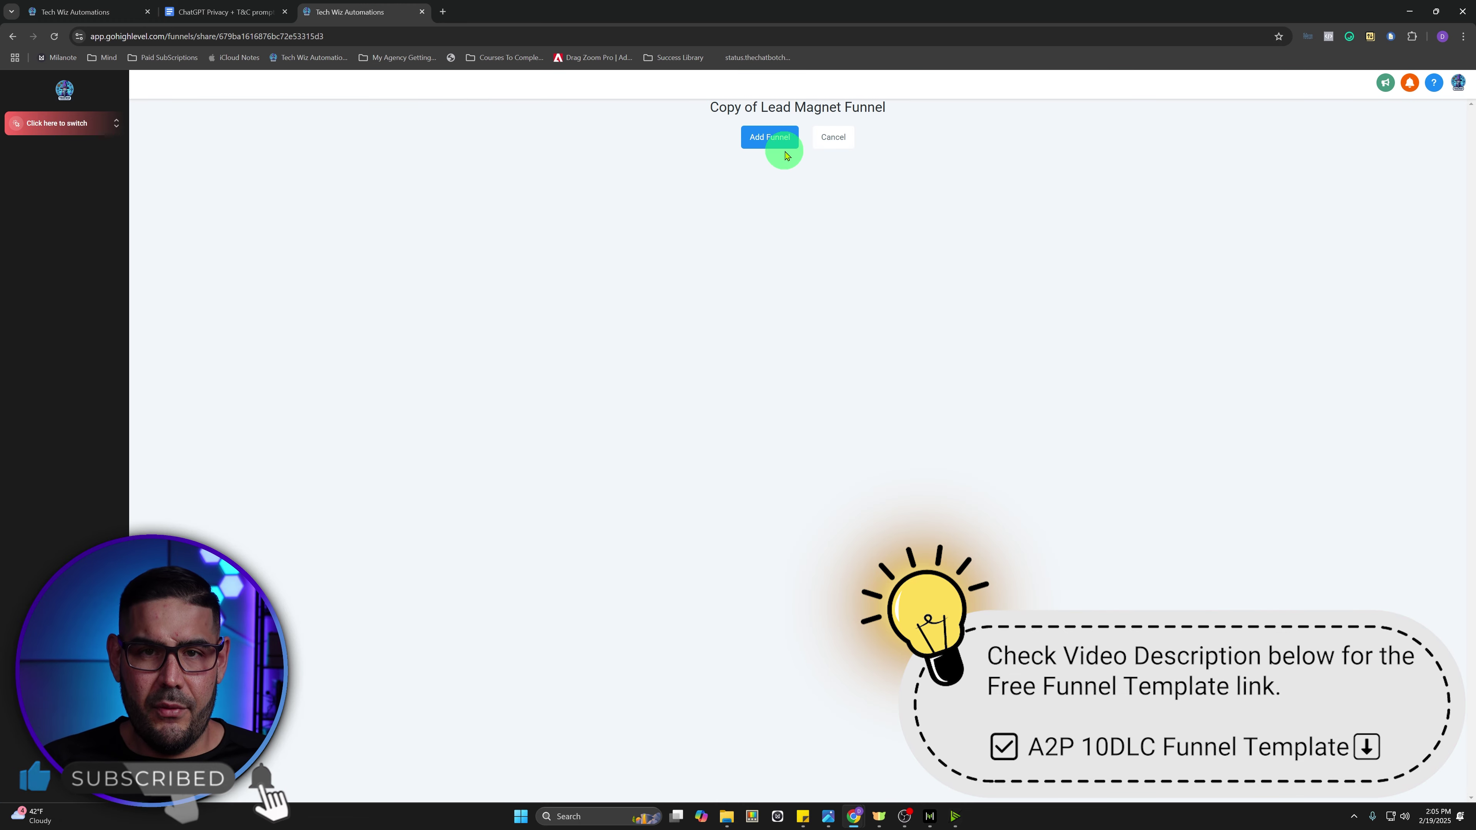
- Clone the funnel as 'Lead Magnet Funnel A2P 10DLC' into the chosen sub-account
{"action": "left_click", "coordinate": [773, 141]}
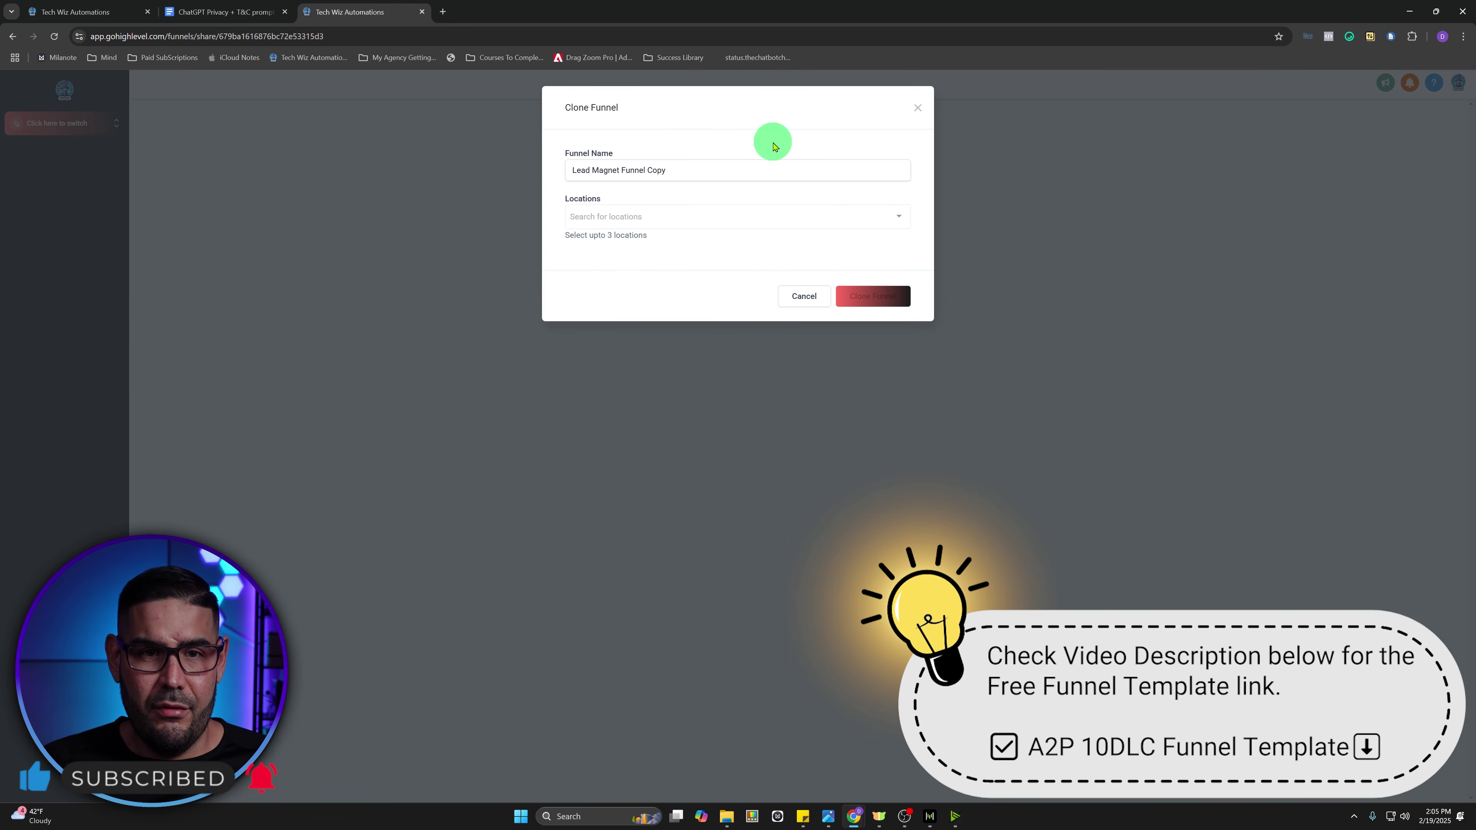
{"action": "left_click_drag", "start_coordinate": [683, 167], "coordinate": [648, 167]}
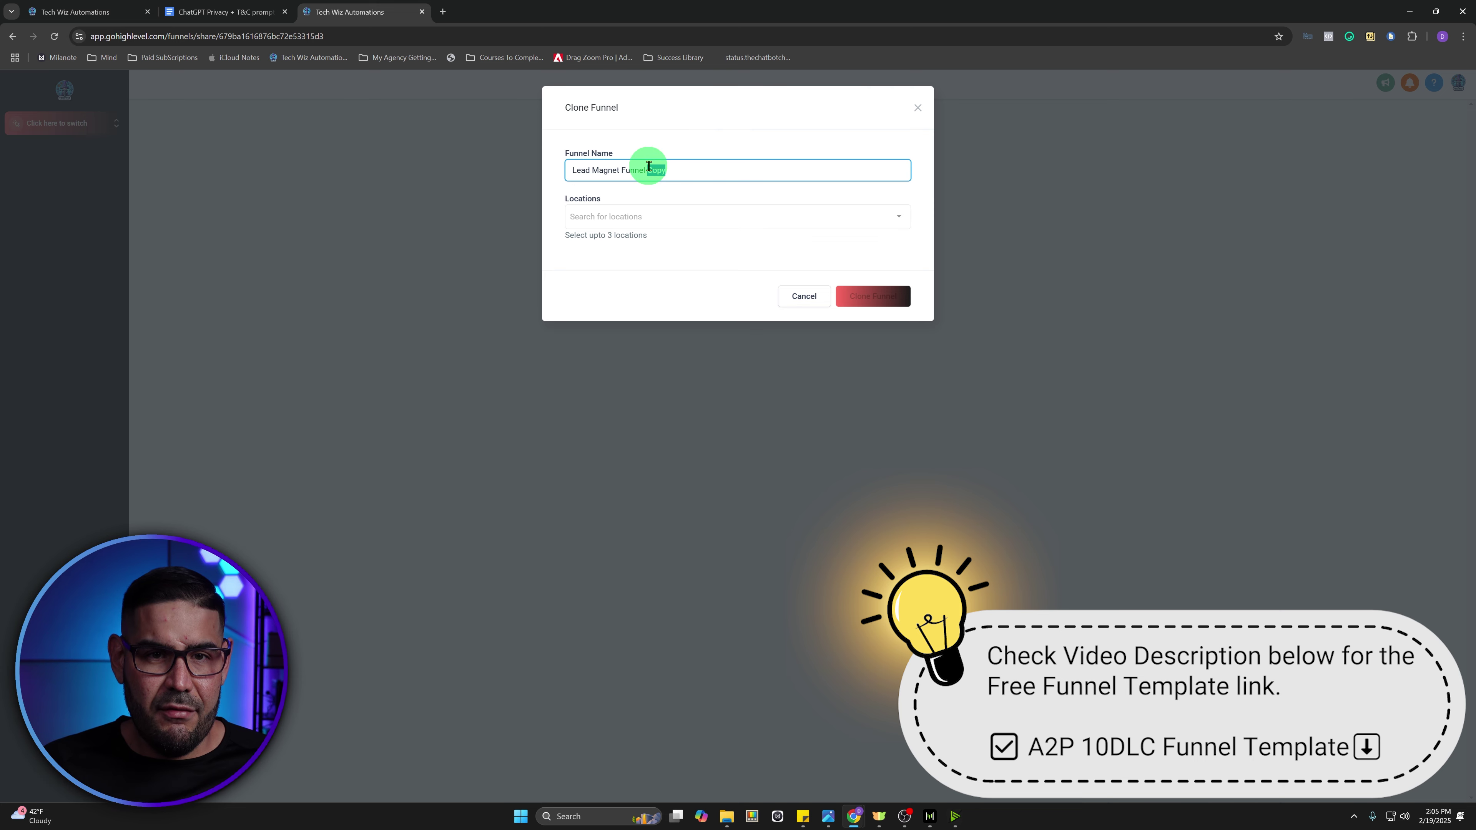
{"action": "type", "text": "A2P 10DL"}
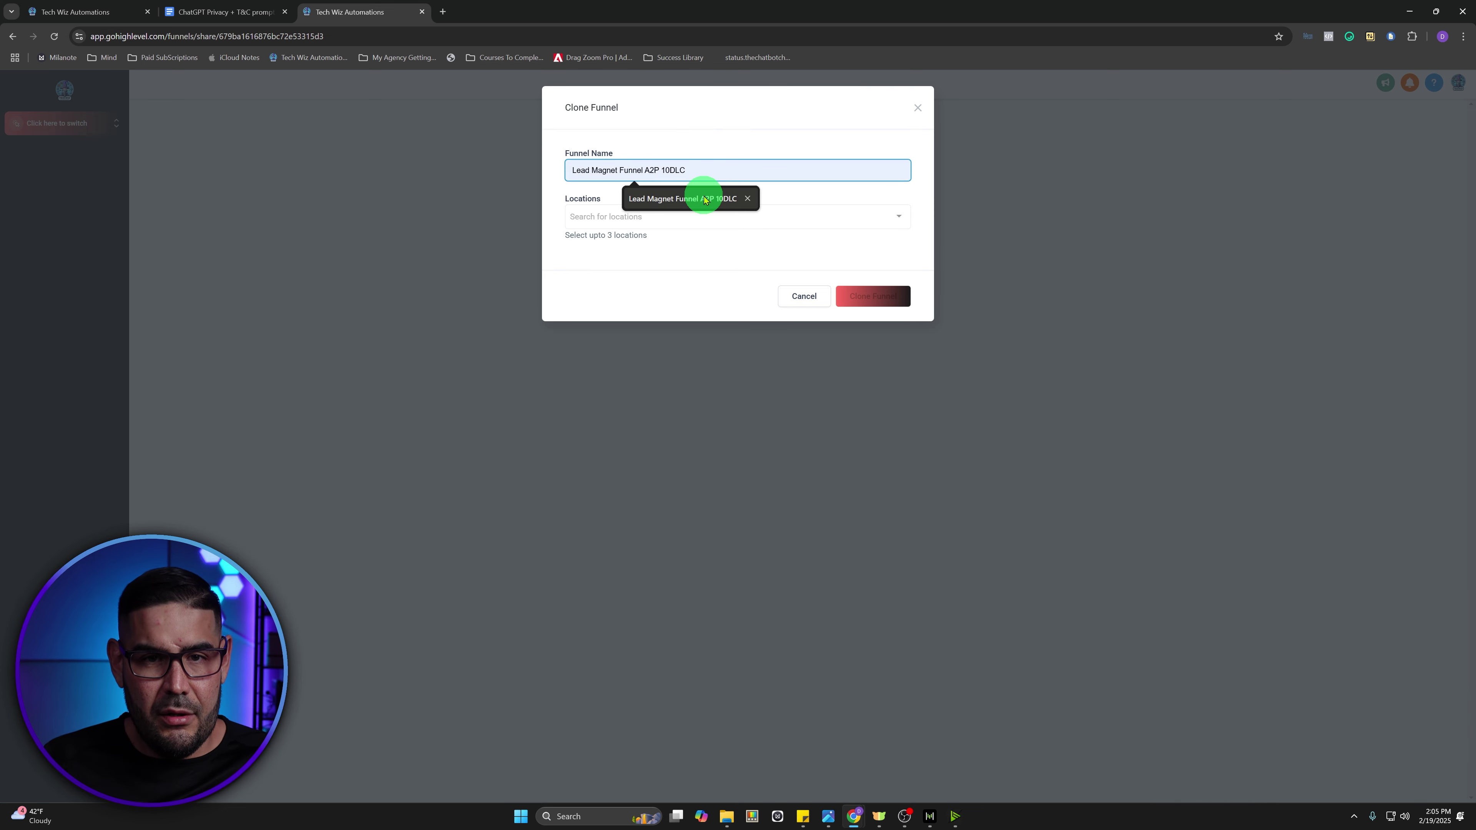
{"action": "left_click", "coordinate": [703, 198]}
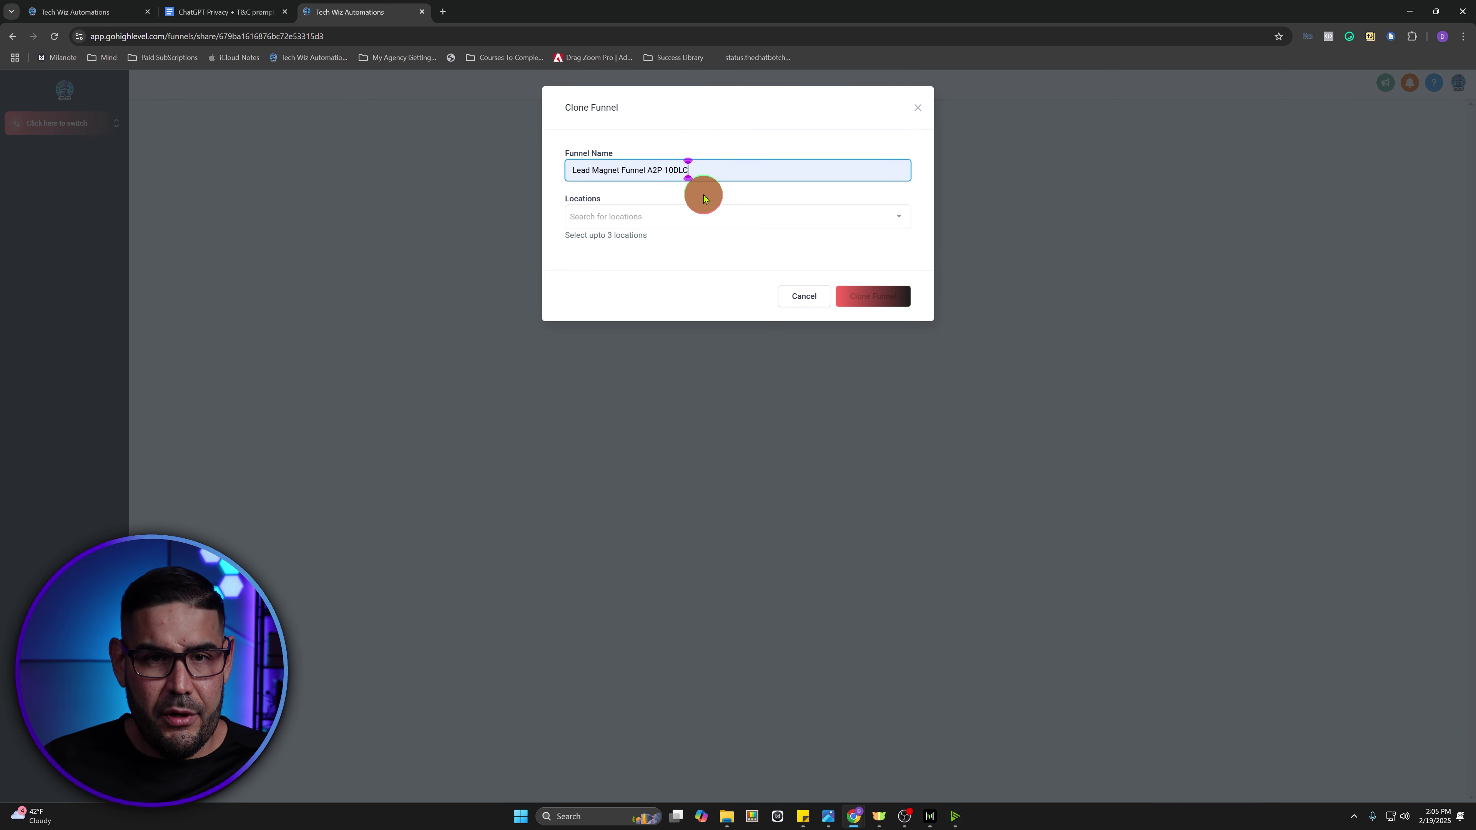
{"action": "left_click", "coordinate": [640, 215]}
{"action": "left_click", "coordinate": [590, 238]}
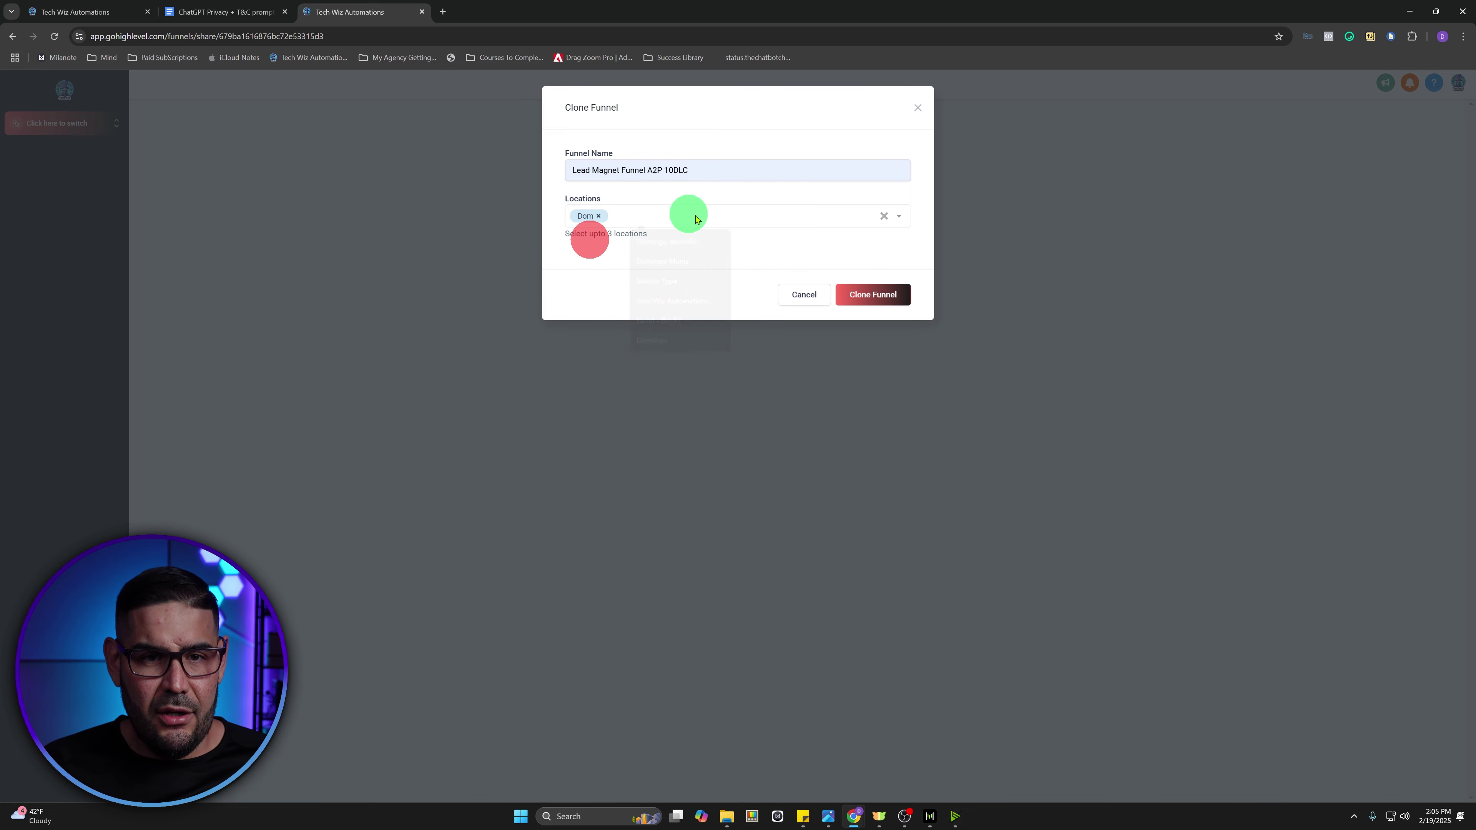
{"action": "left_click", "coordinate": [884, 302]}
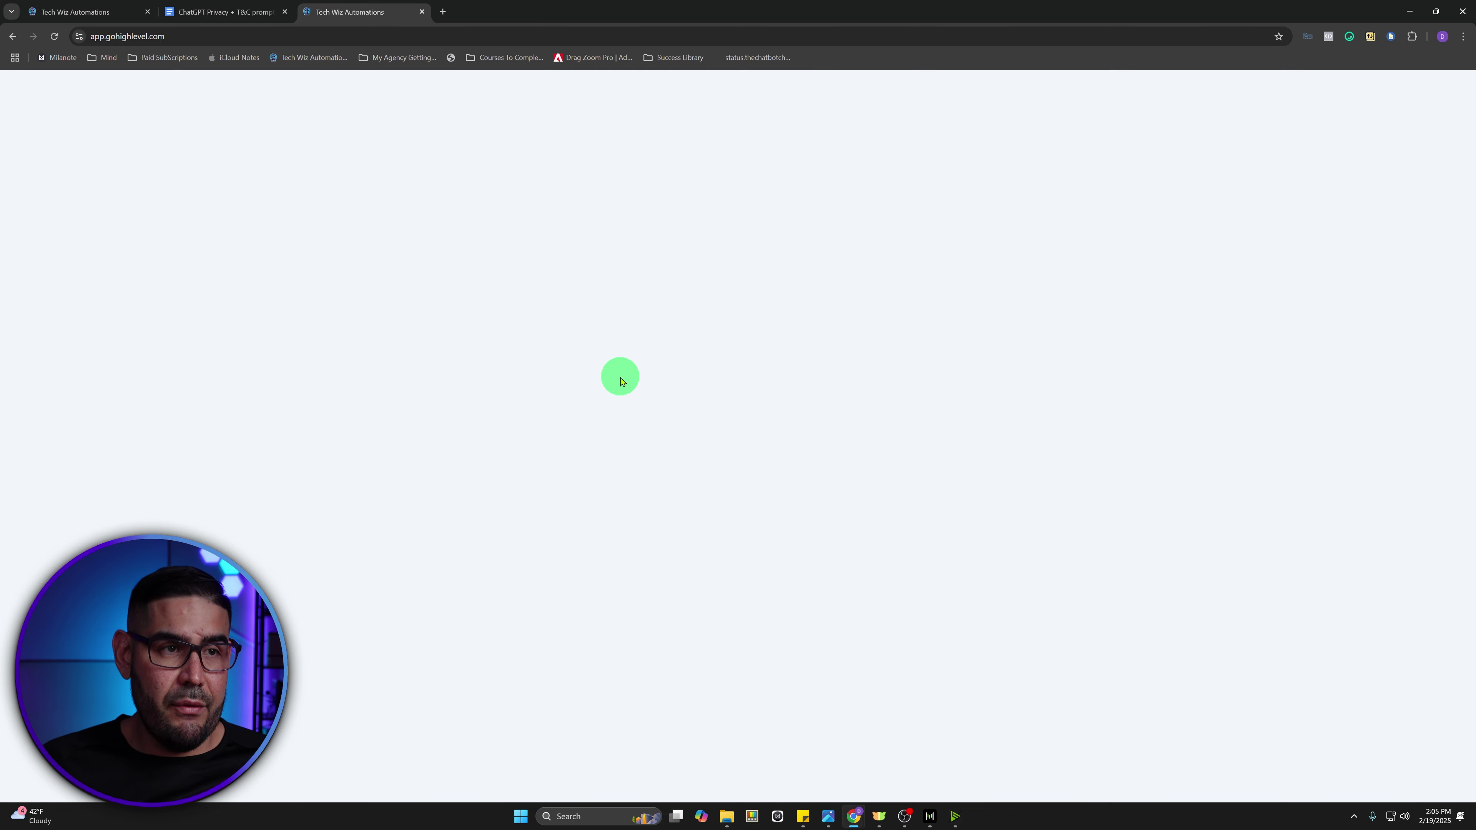
- Open the Lead Magnet Funnel A2P 10DLC funnel from Sites > Funnels
{"action": "left_click", "coordinate": [317, 56]}
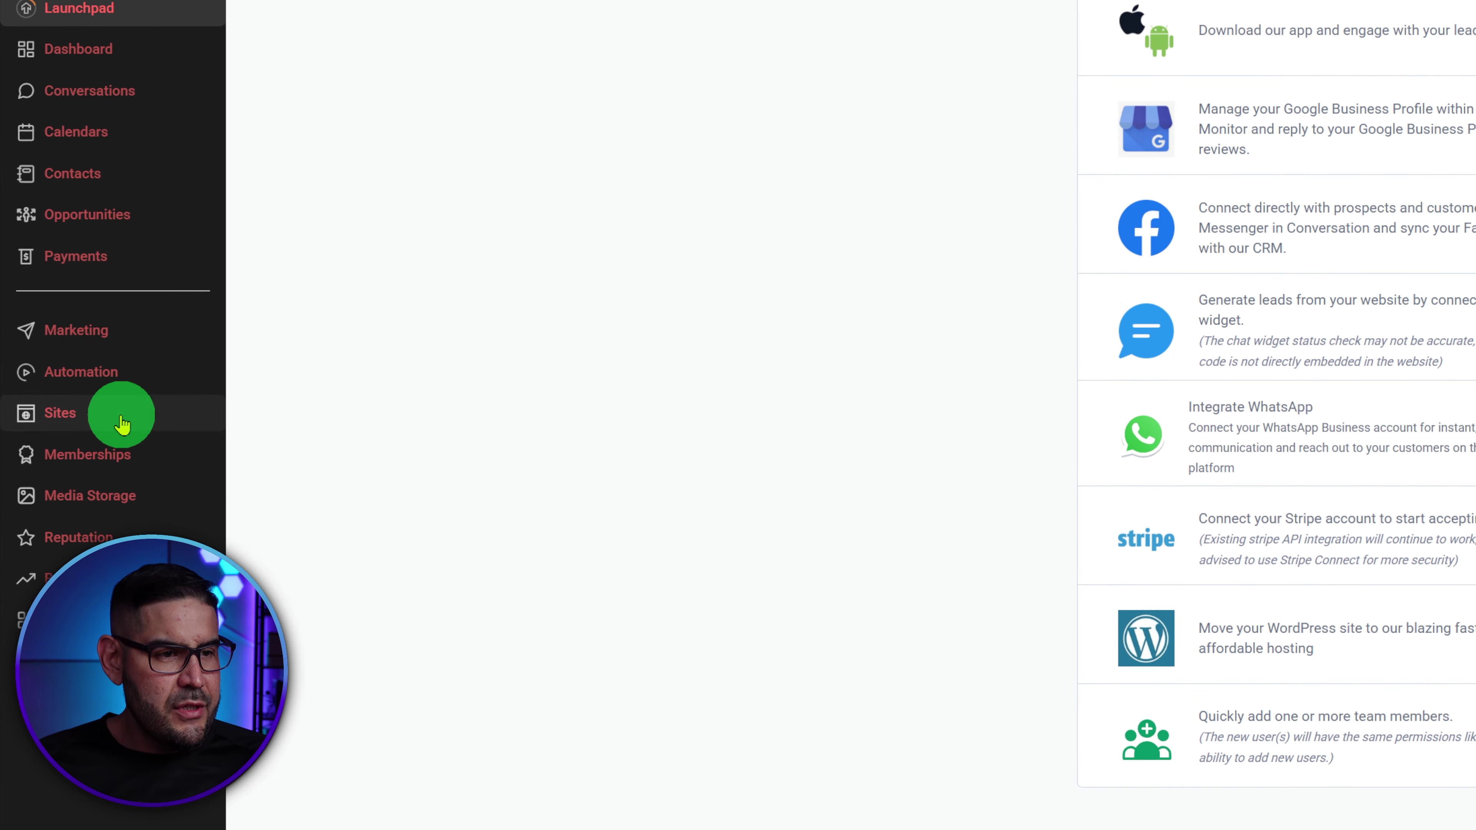
{"action": "left_click", "coordinate": [122, 423]}
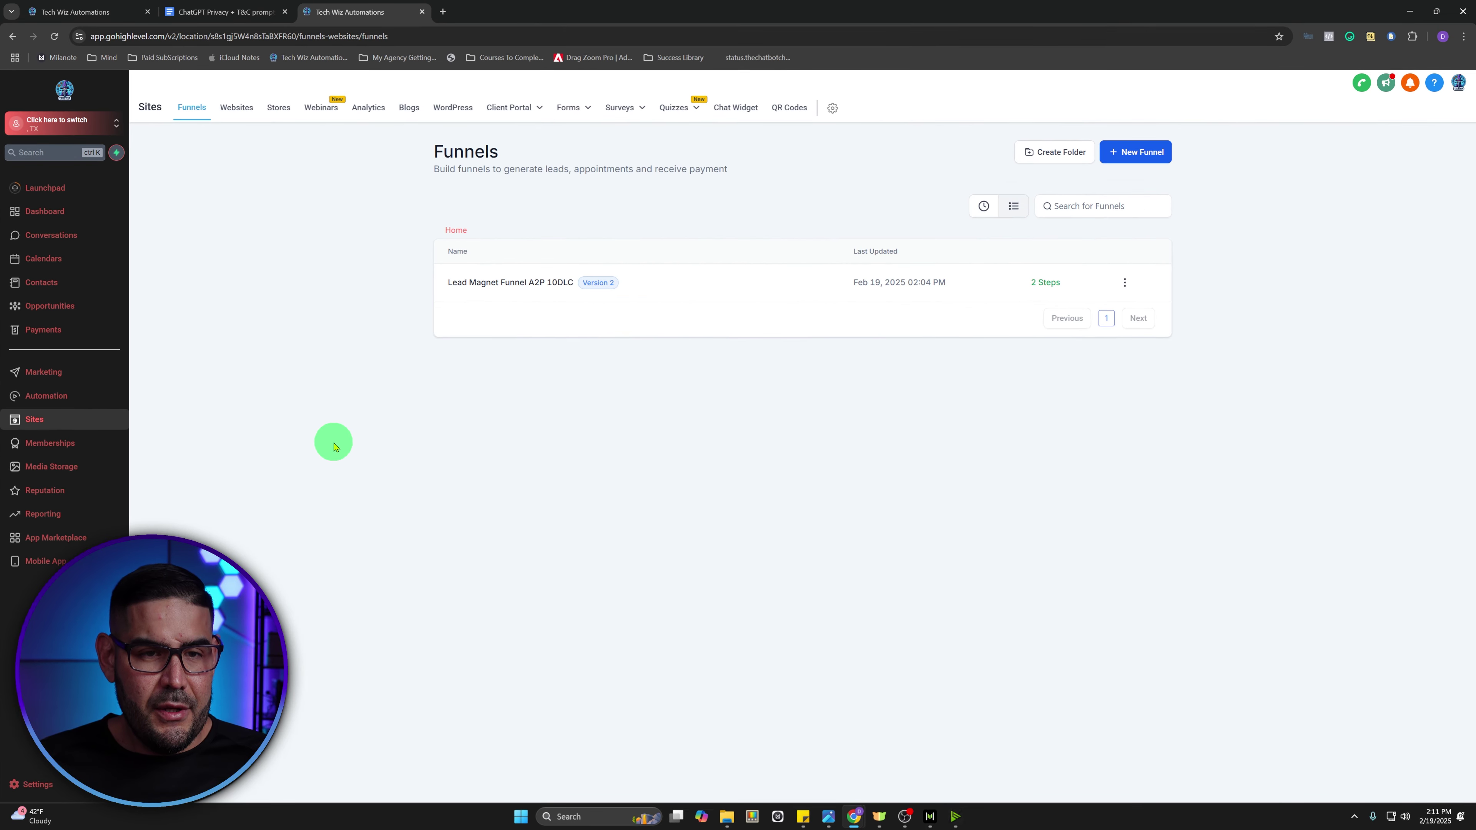
{"action": "left_click", "coordinate": [536, 284]}
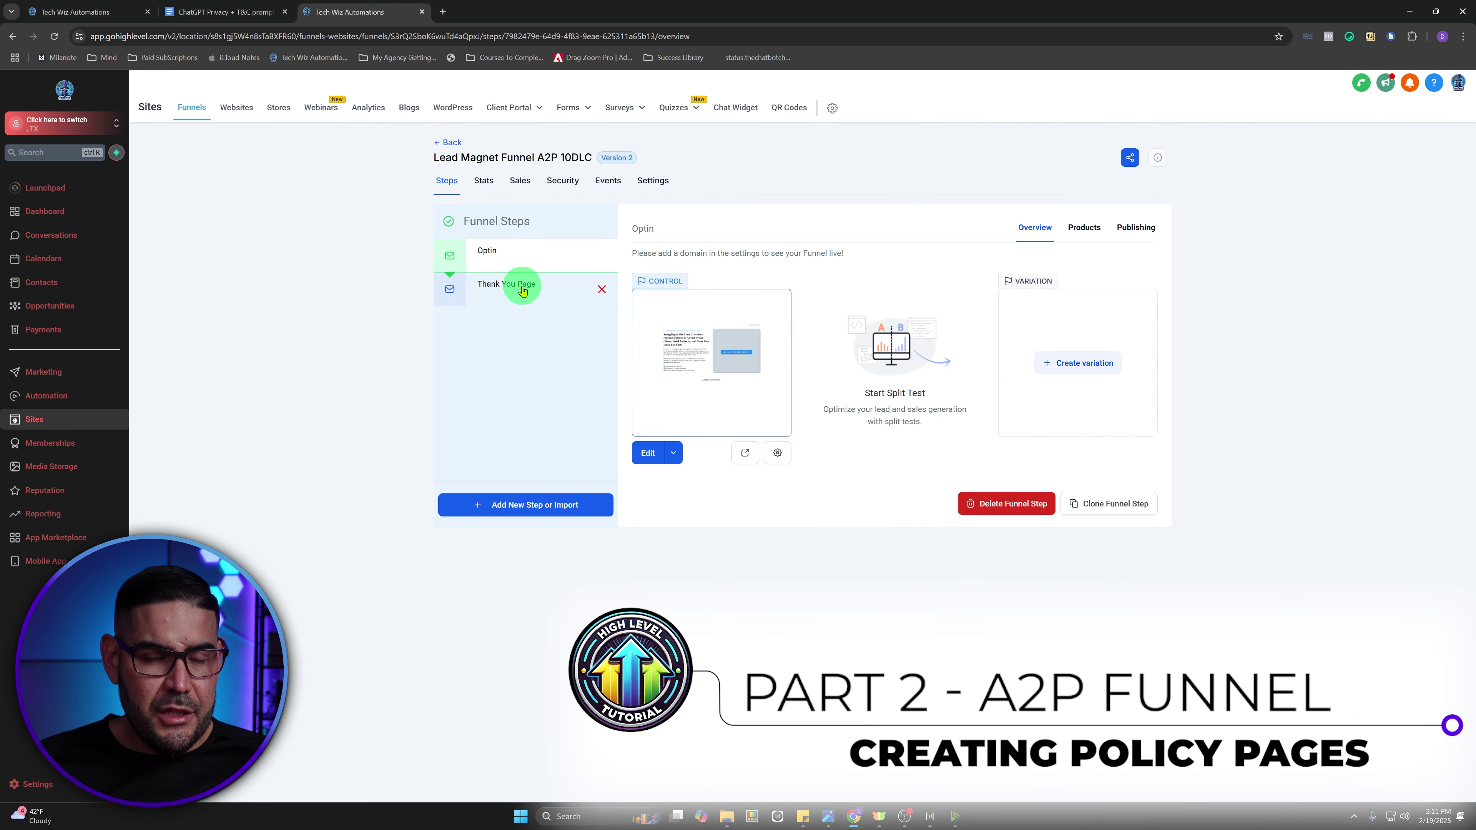
- Clone the Thank You Page step within this same funnel
{"action": "left_click", "coordinate": [523, 290]}
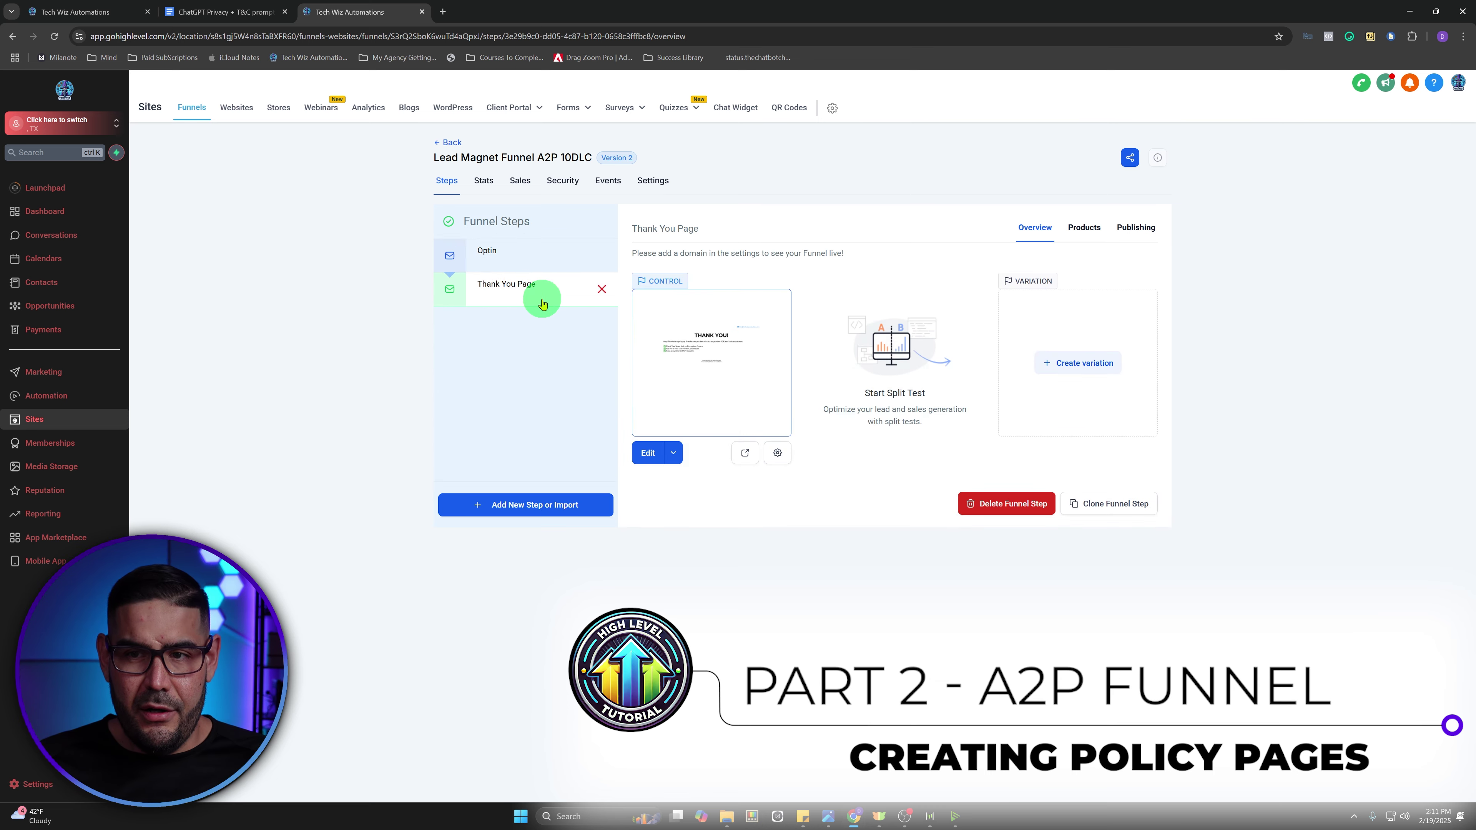
{"action": "left_click", "coordinate": [1090, 509]}
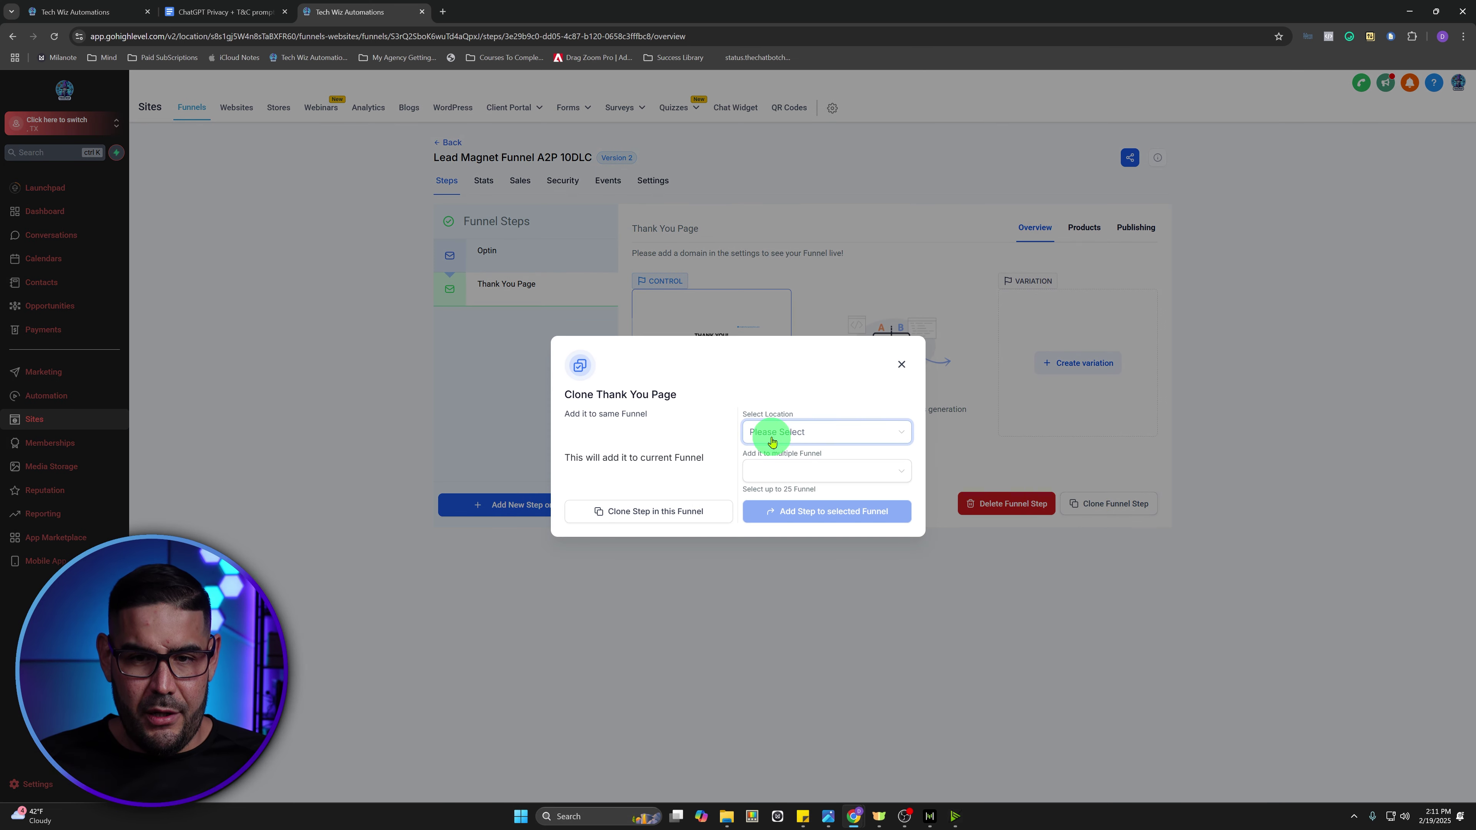
{"action": "left_click", "coordinate": [771, 435]}
{"action": "left_click", "coordinate": [691, 405]}
{"action": "left_click", "coordinate": [673, 514]}
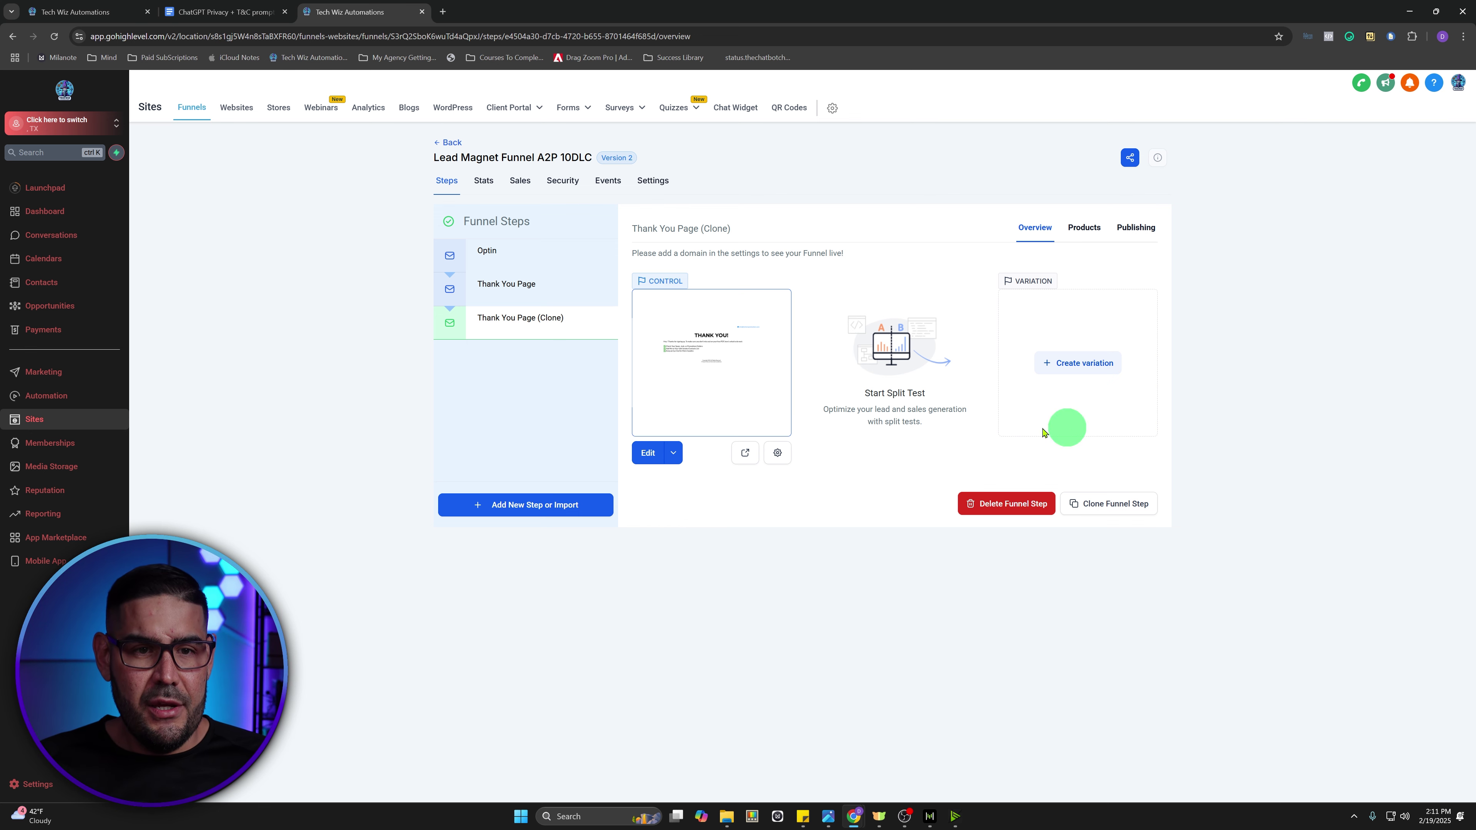
- Rename the cloned Thank You Page step to 'Privacy Policy'
{"action": "left_click", "coordinate": [1136, 227]}
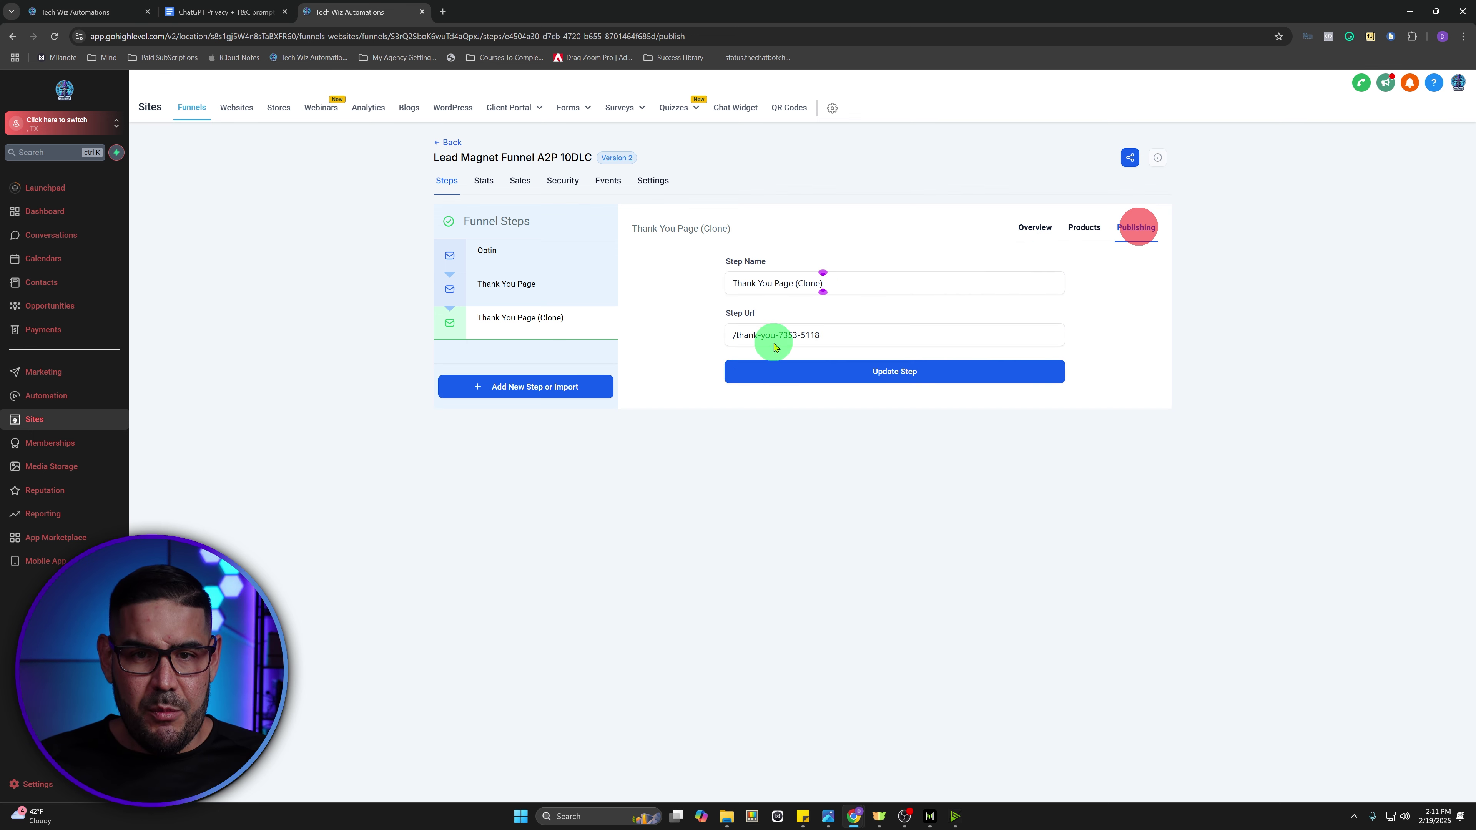
{"action": "left_click_drag", "start_coordinate": [850, 289], "coordinate": [645, 291]}
{"action": "type", "text": "Pri"}
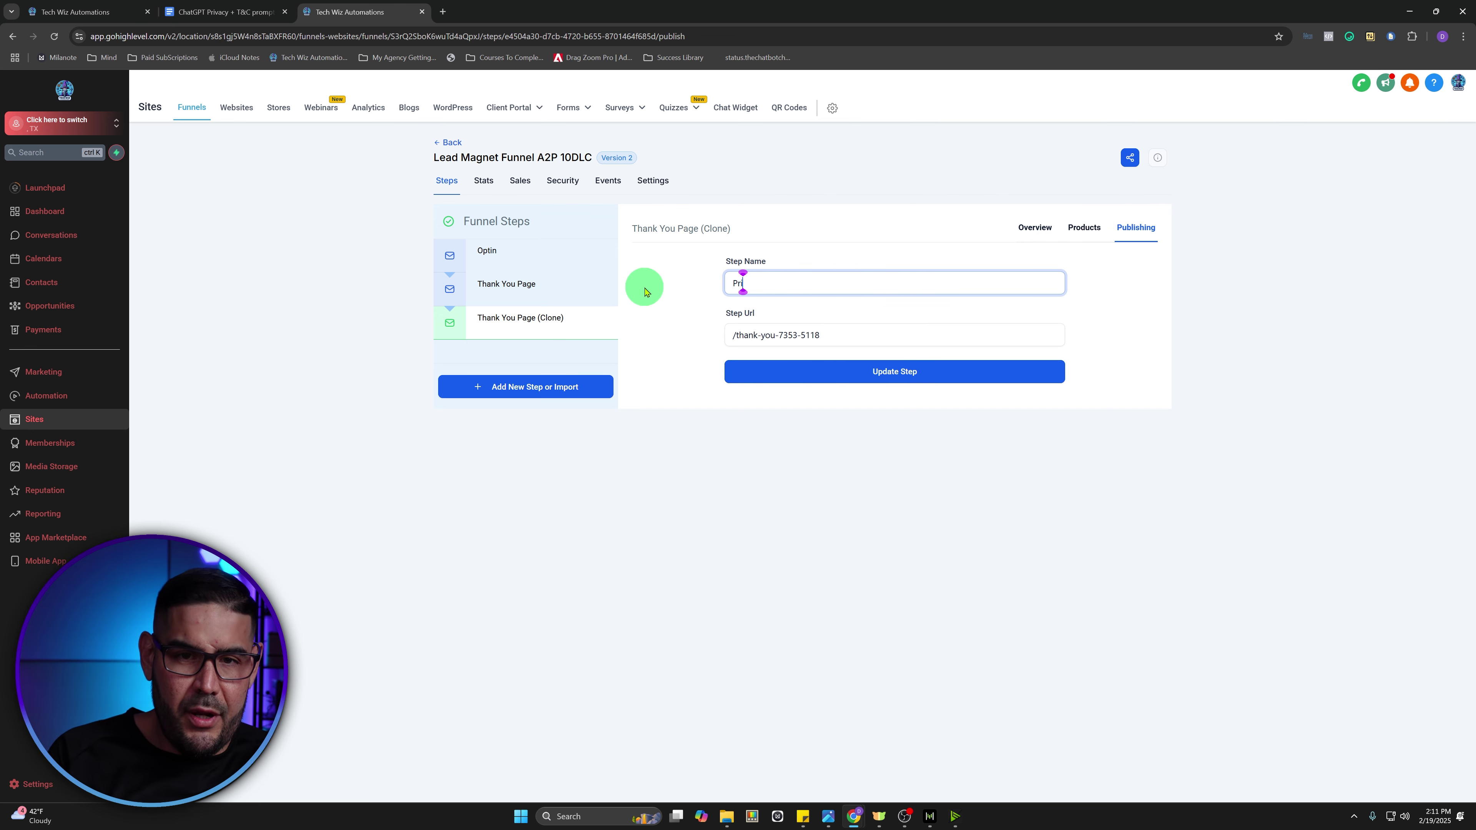
{"action": "type", "text": "vacy Po"}
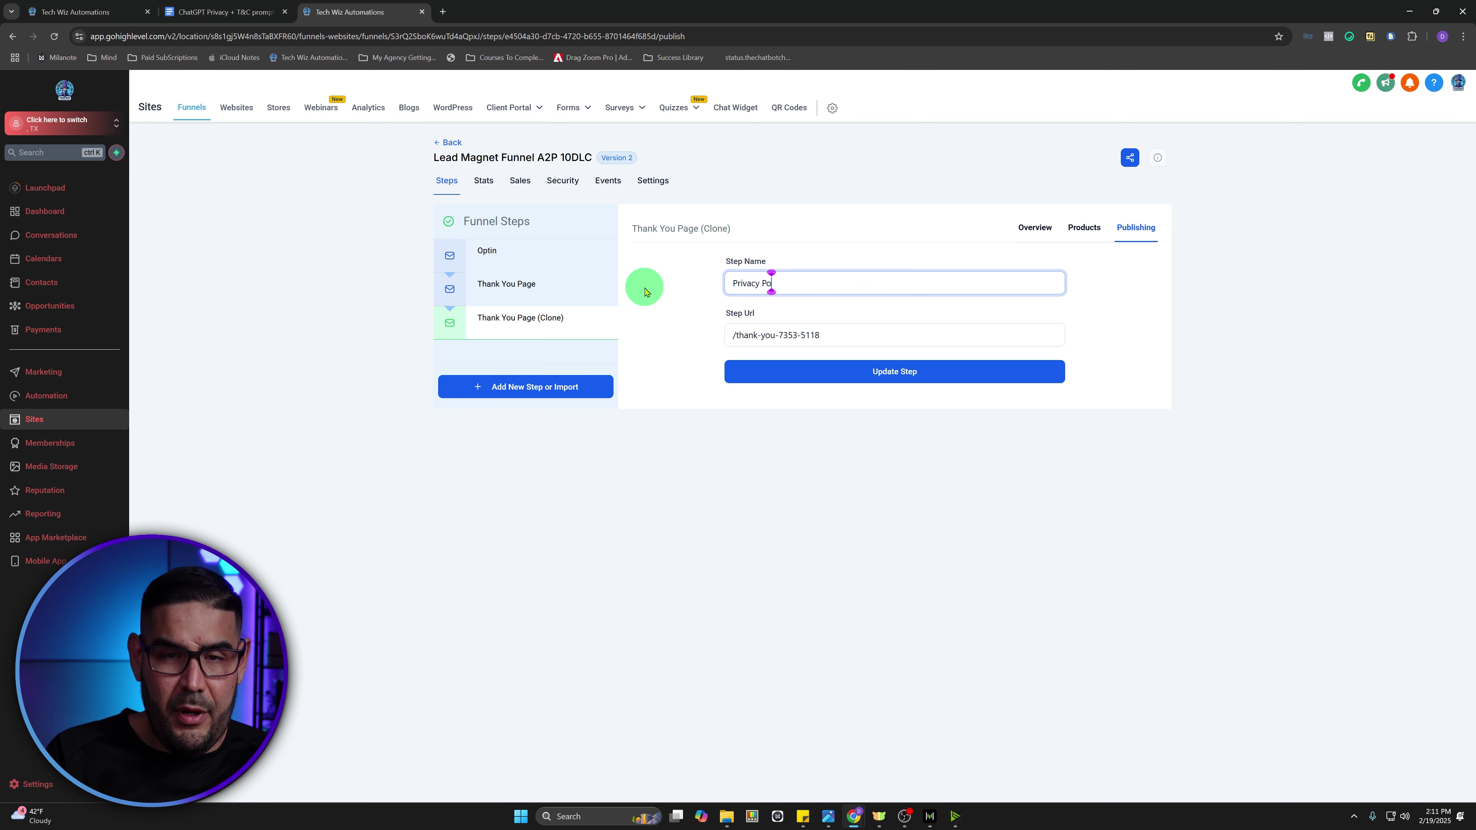
{"action": "type", "text": "u"}
{"action": "key", "text": "BackSpace"}
{"action": "type", "text": "icy"}
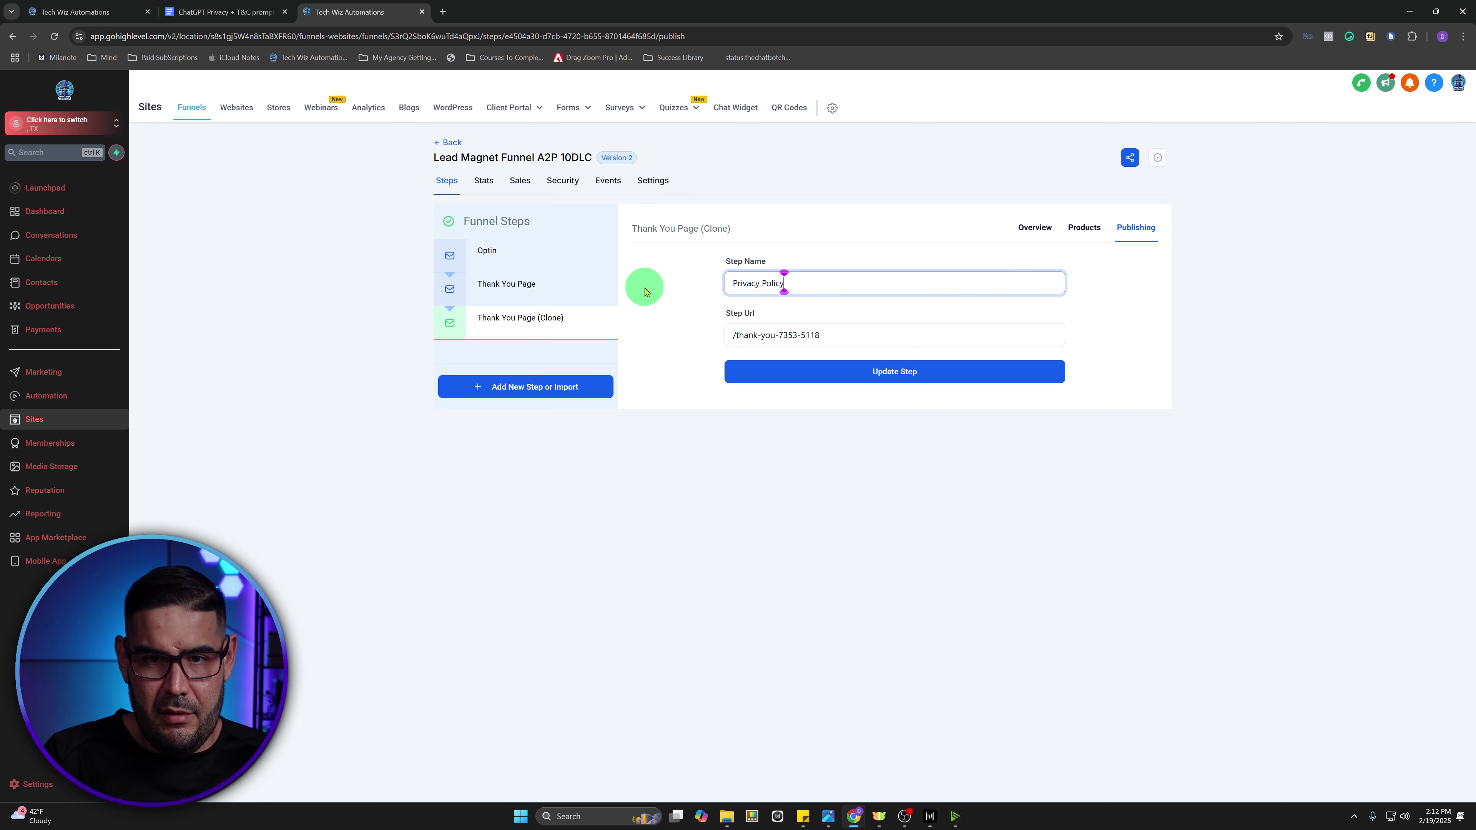
- Set the step URL to /Privacy-Policy3234 and update the step
{"action": "left_click_drag", "start_coordinate": [824, 333], "coordinate": [730, 333]}
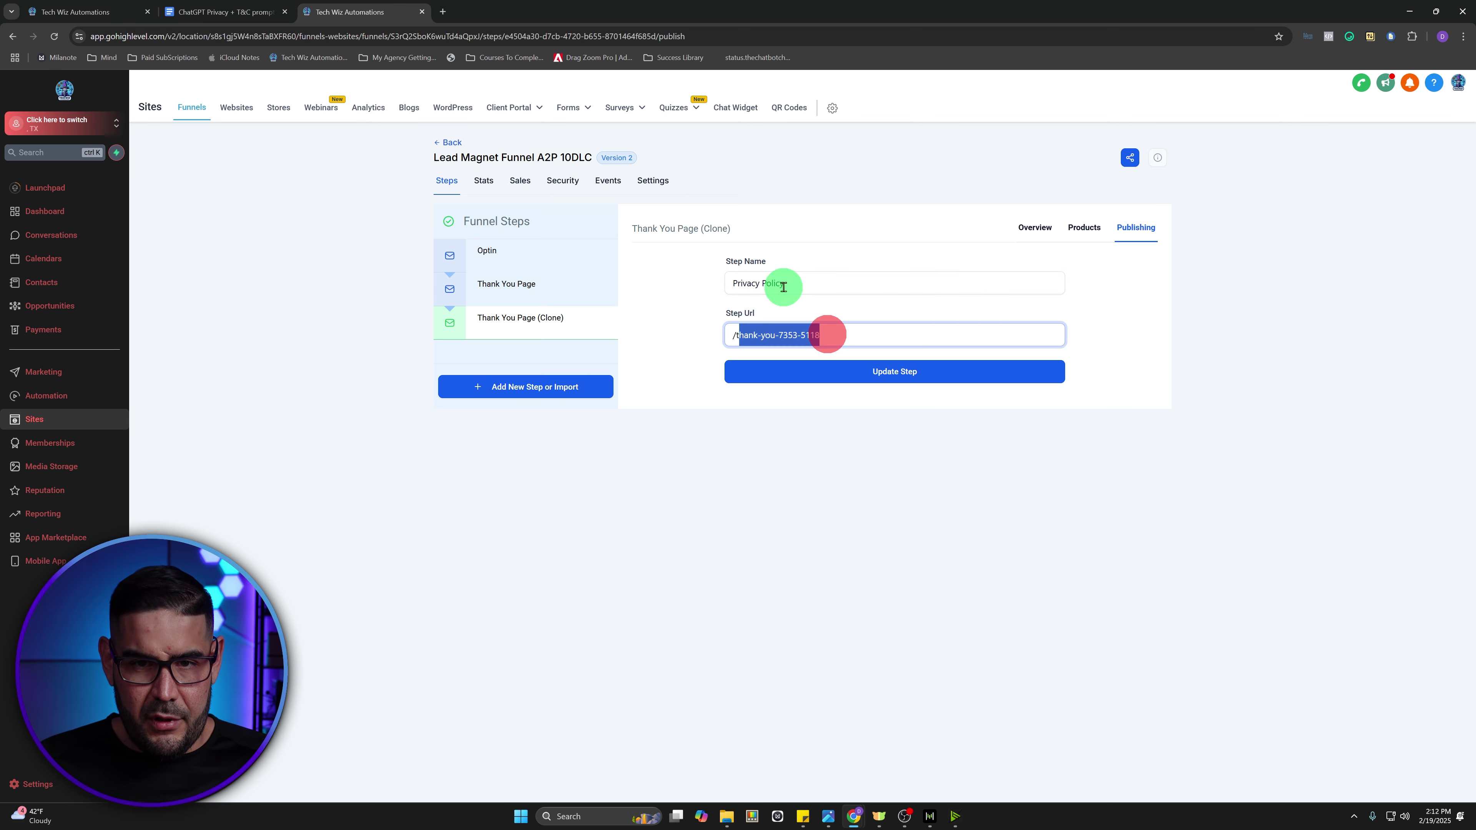
{"action": "left_click_drag", "start_coordinate": [797, 279], "coordinate": [727, 278]}
{"action": "key", "text": "ctrl+c"}
{"action": "left_click_drag", "start_coordinate": [846, 336], "coordinate": [734, 333]}
{"action": "key", "text": "ctrl+v"}
{"action": "left_click", "coordinate": [764, 333]}
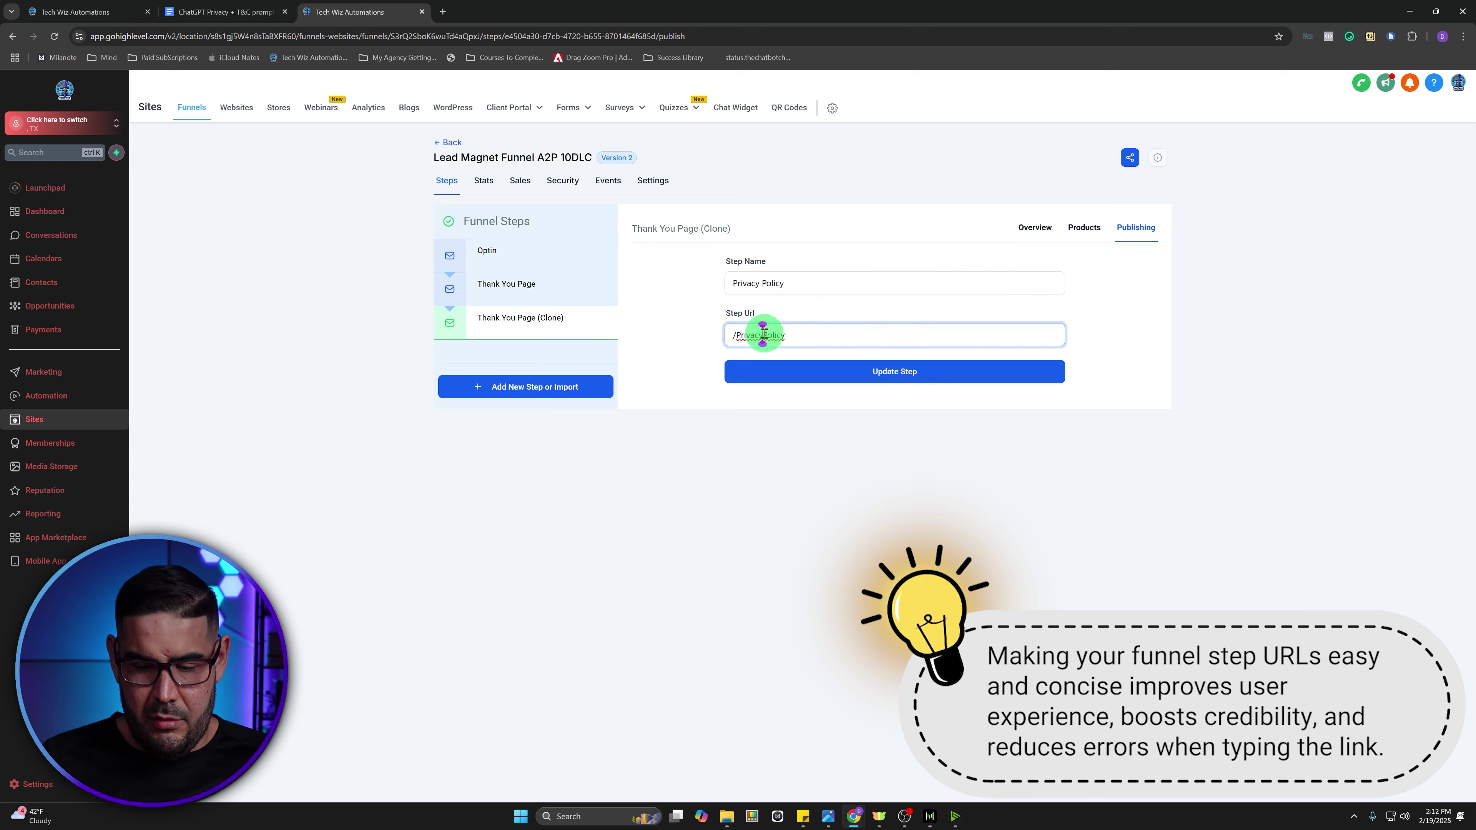
{"action": "type", "text": "P"}
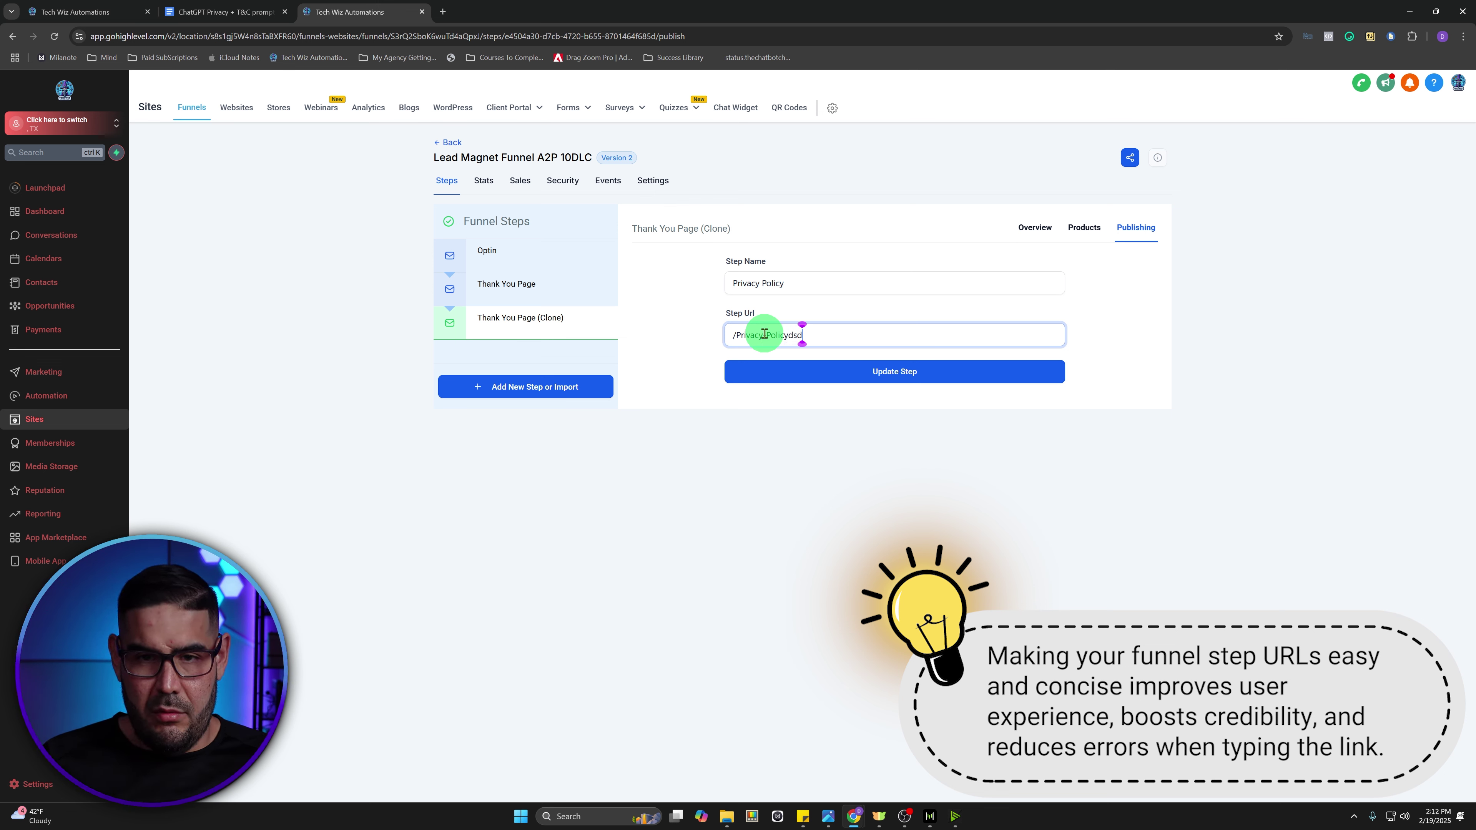
{"action": "key", "text": "BackSpace"}
{"action": "key", "text": "BackSpace"}
{"action": "key", "text": "BackSpace"}
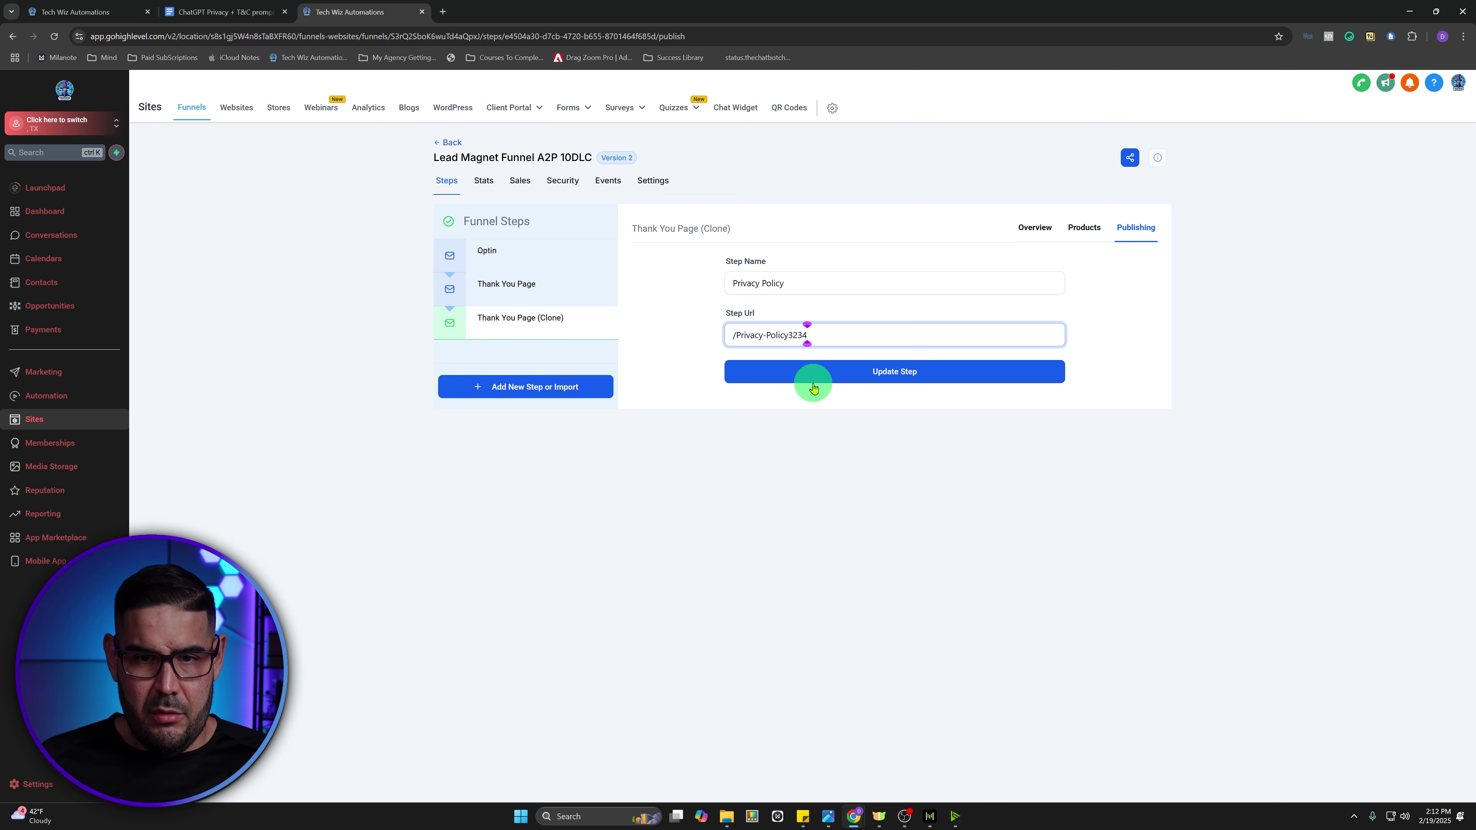
{"action": "left_click", "coordinate": [855, 377]}
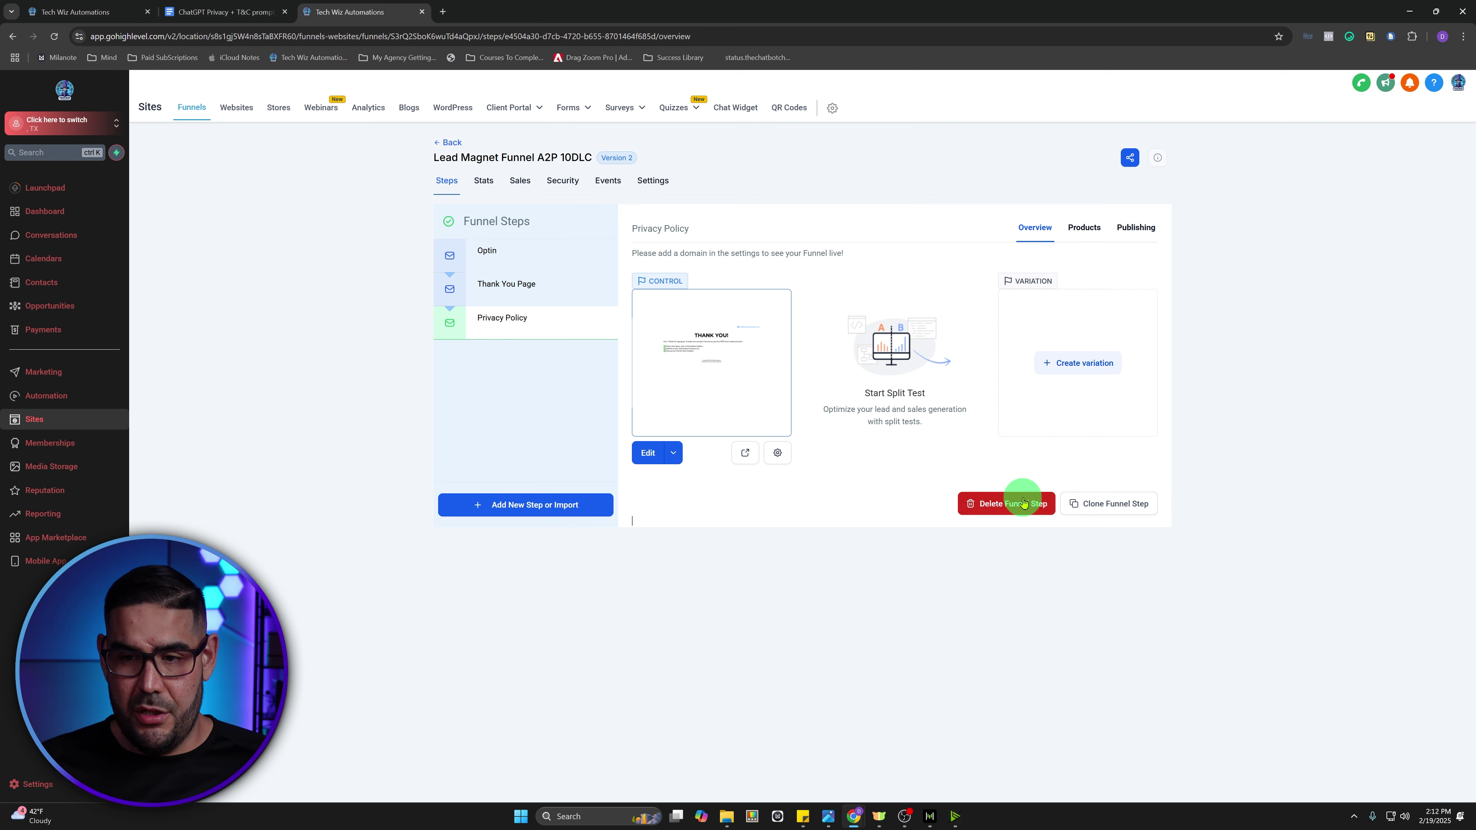
- Clone the Privacy Policy step in this funnel and name it 'Terms of Service'
{"action": "left_click", "coordinate": [1093, 502]}
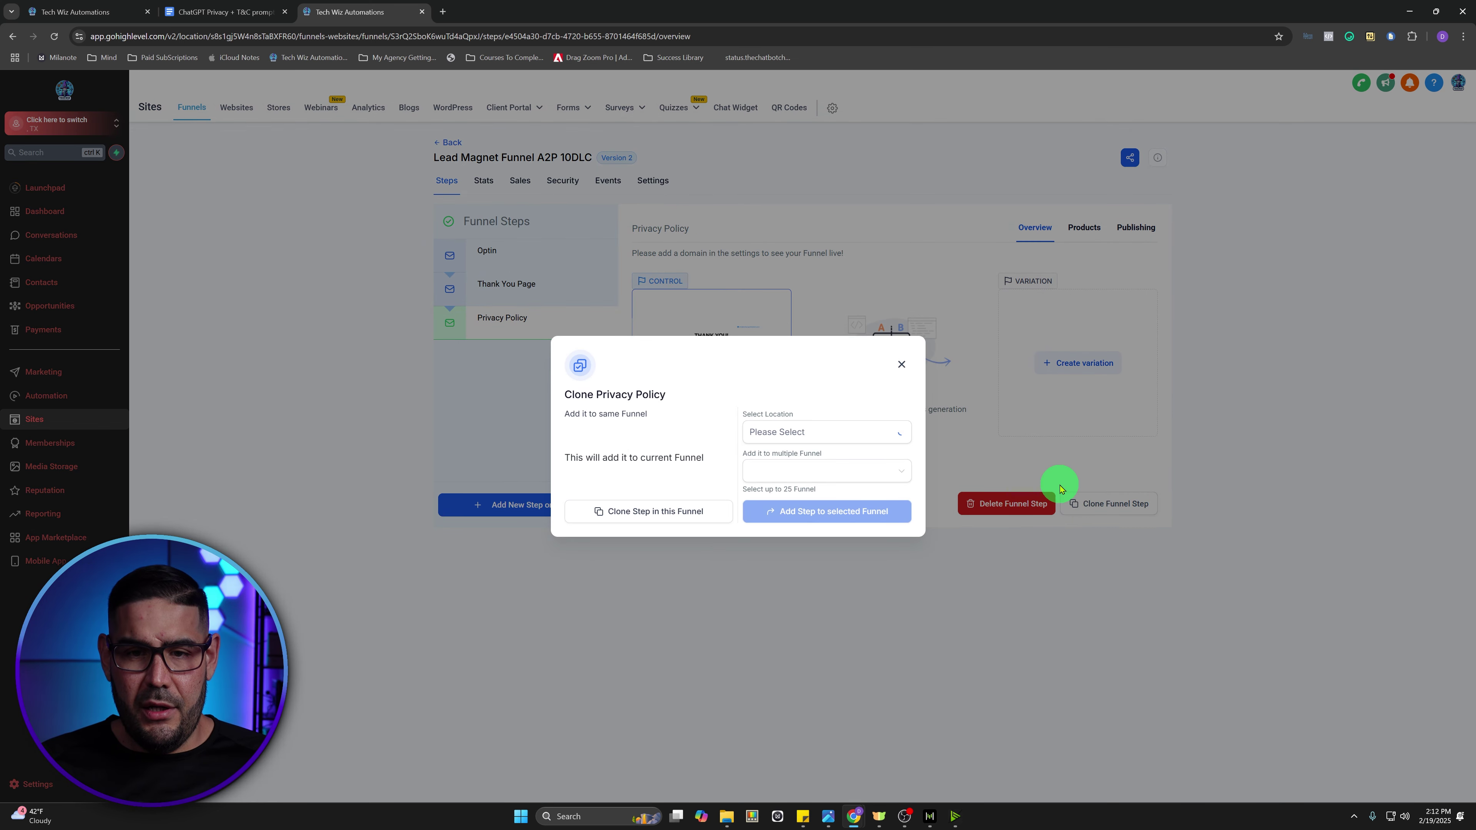
{"action": "left_click", "coordinate": [641, 517]}
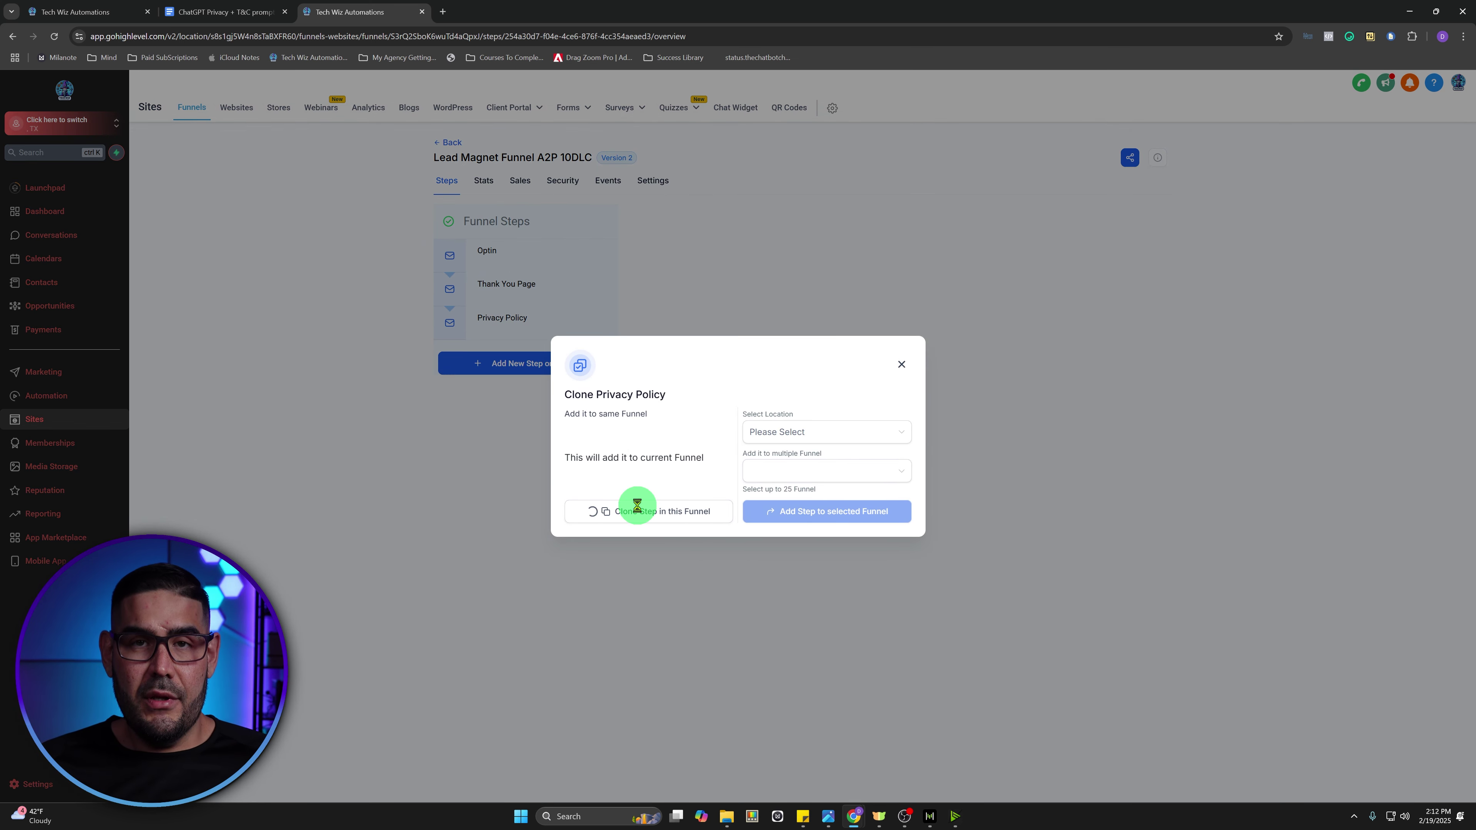
{"action": "left_click_drag", "start_coordinate": [840, 283], "coordinate": [628, 285]}
{"action": "type", "text": "Terms of Ser"}
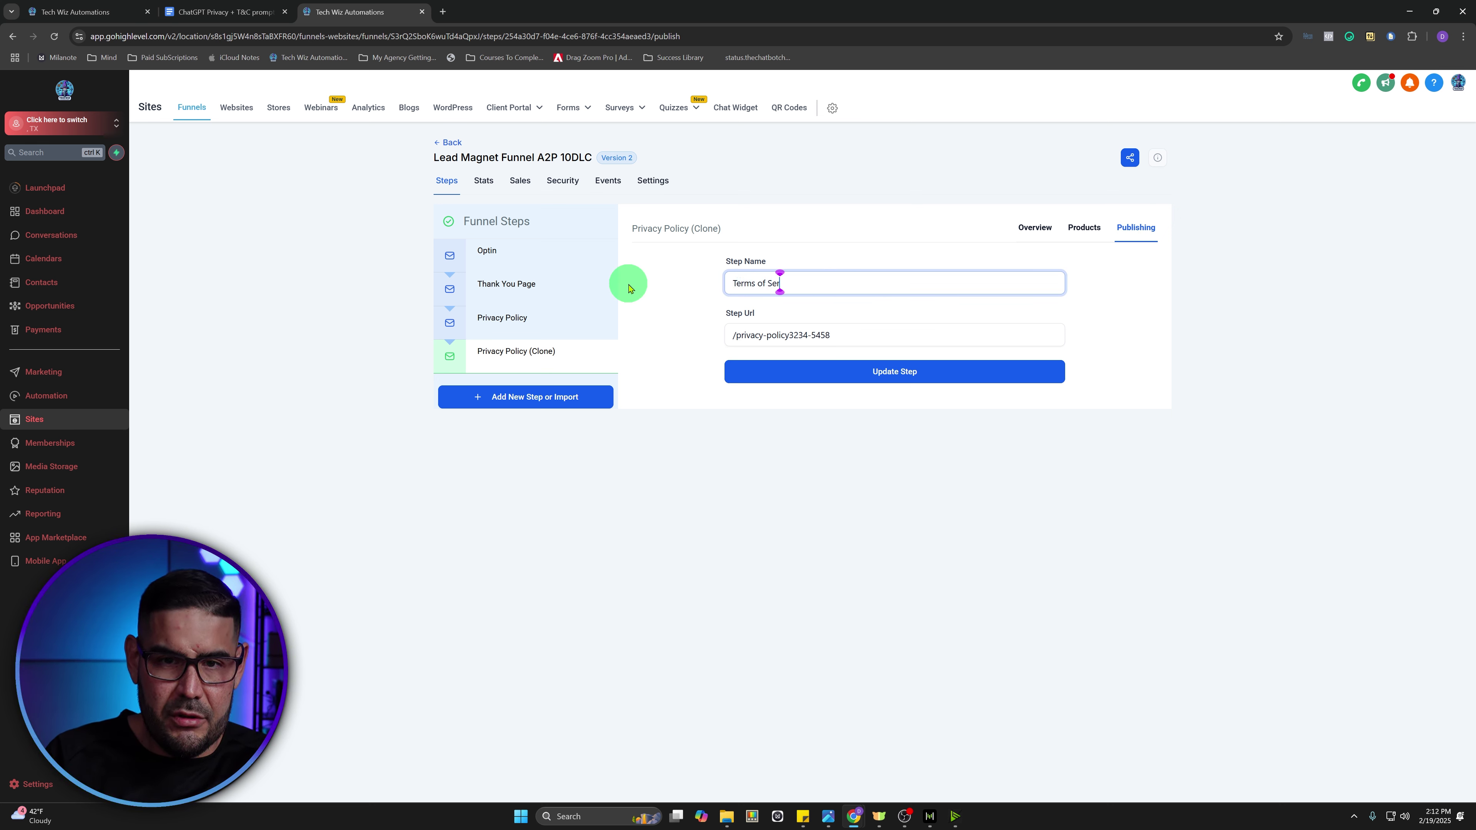
{"action": "type", "text": "vice"}
- Set the Terms of Service step URL to /TermsofService2123 and save it
{"action": "key", "text": "ctrl+a"}
{"action": "key", "text": "ctrl+c"}
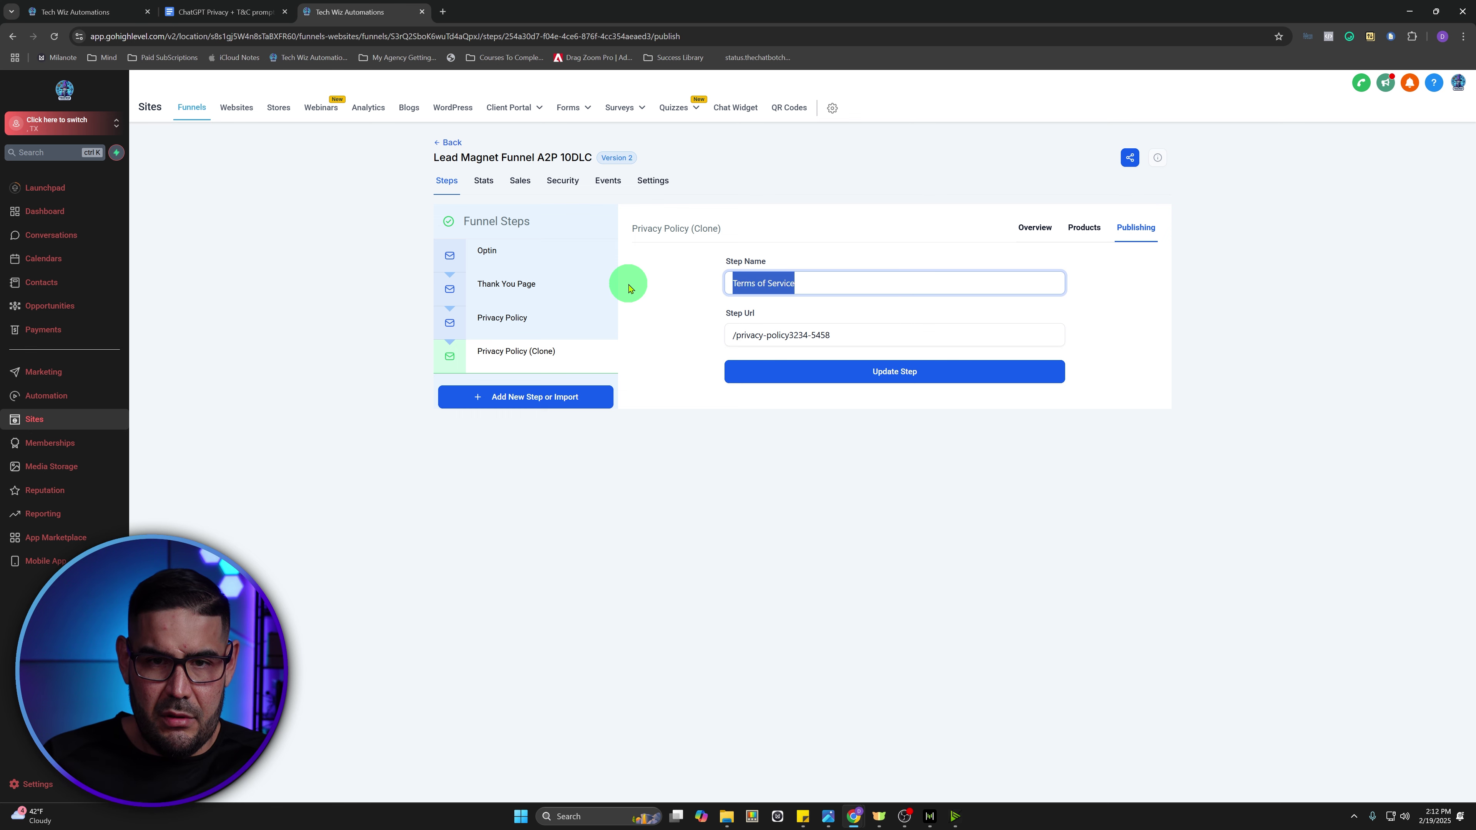
{"action": "left_click_drag", "start_coordinate": [849, 336], "coordinate": [736, 335]}
{"action": "key", "text": "ctrl+v"}
{"action": "left_click", "coordinate": [771, 338]}
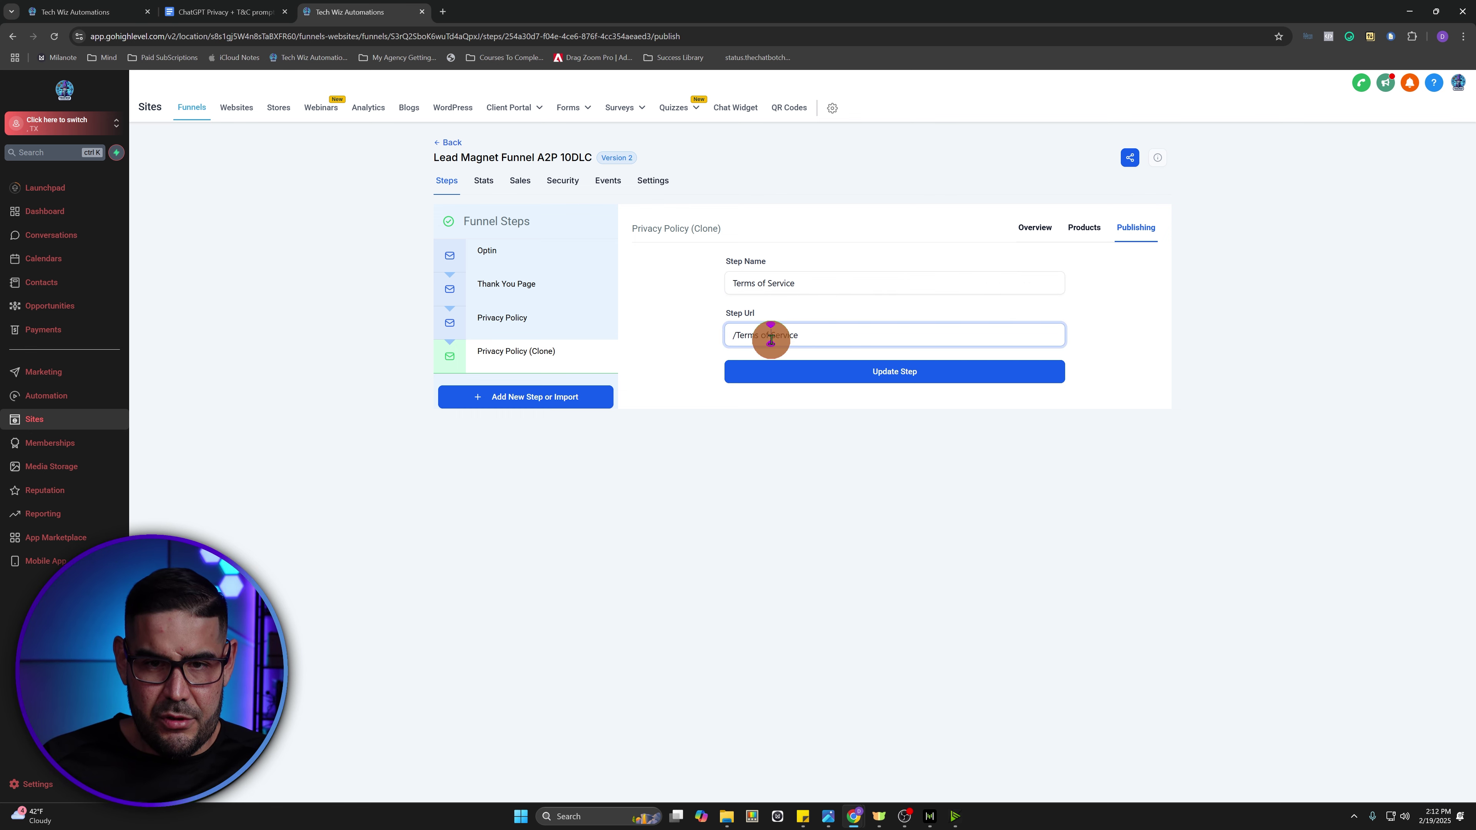
{"action": "key", "text": "BackSpace"}
{"action": "key", "text": "BackSpace"}
{"action": "key", "text": "BackSpace"}
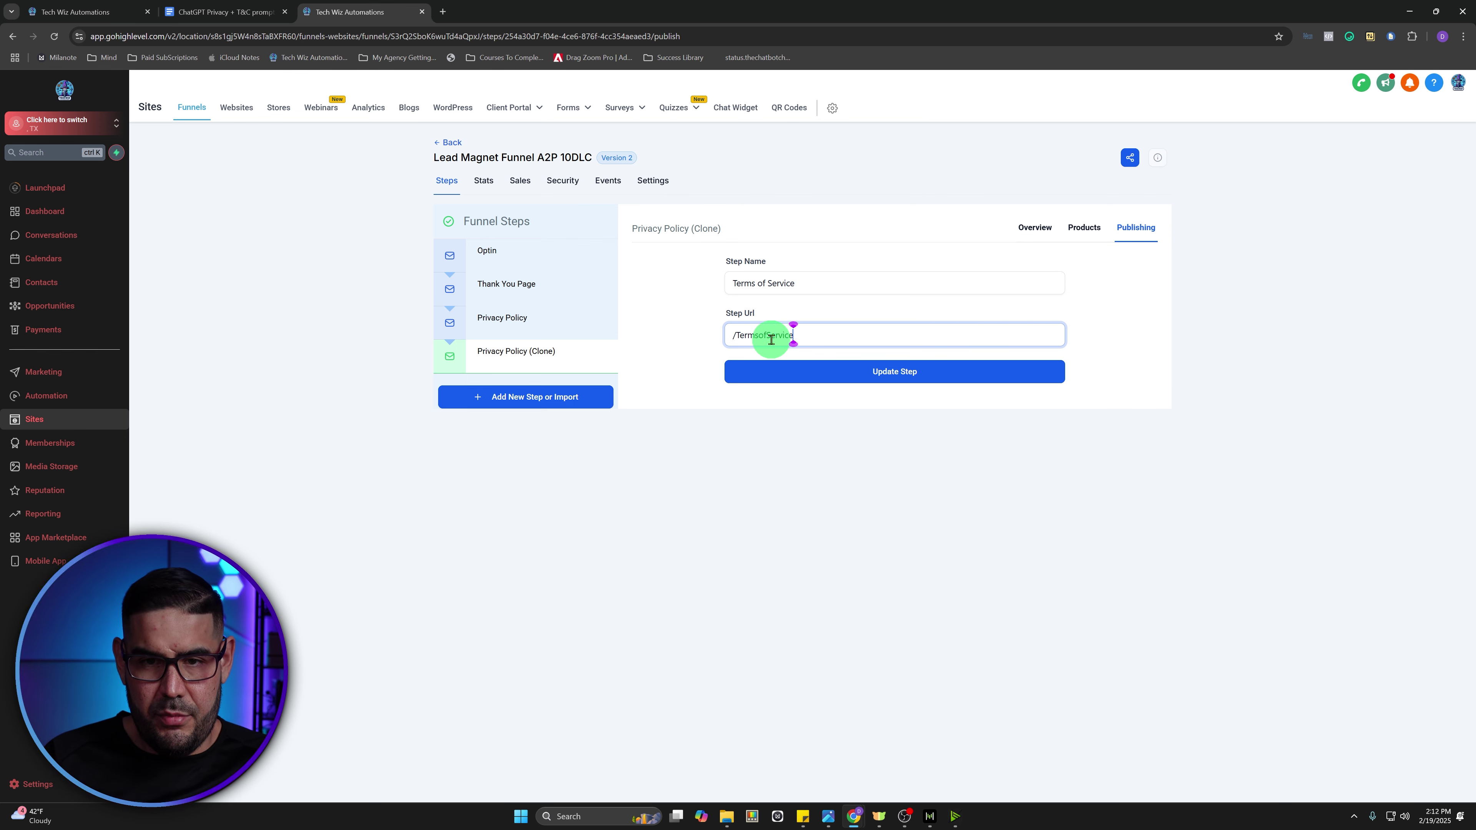
{"action": "left_click", "coordinate": [815, 375]}
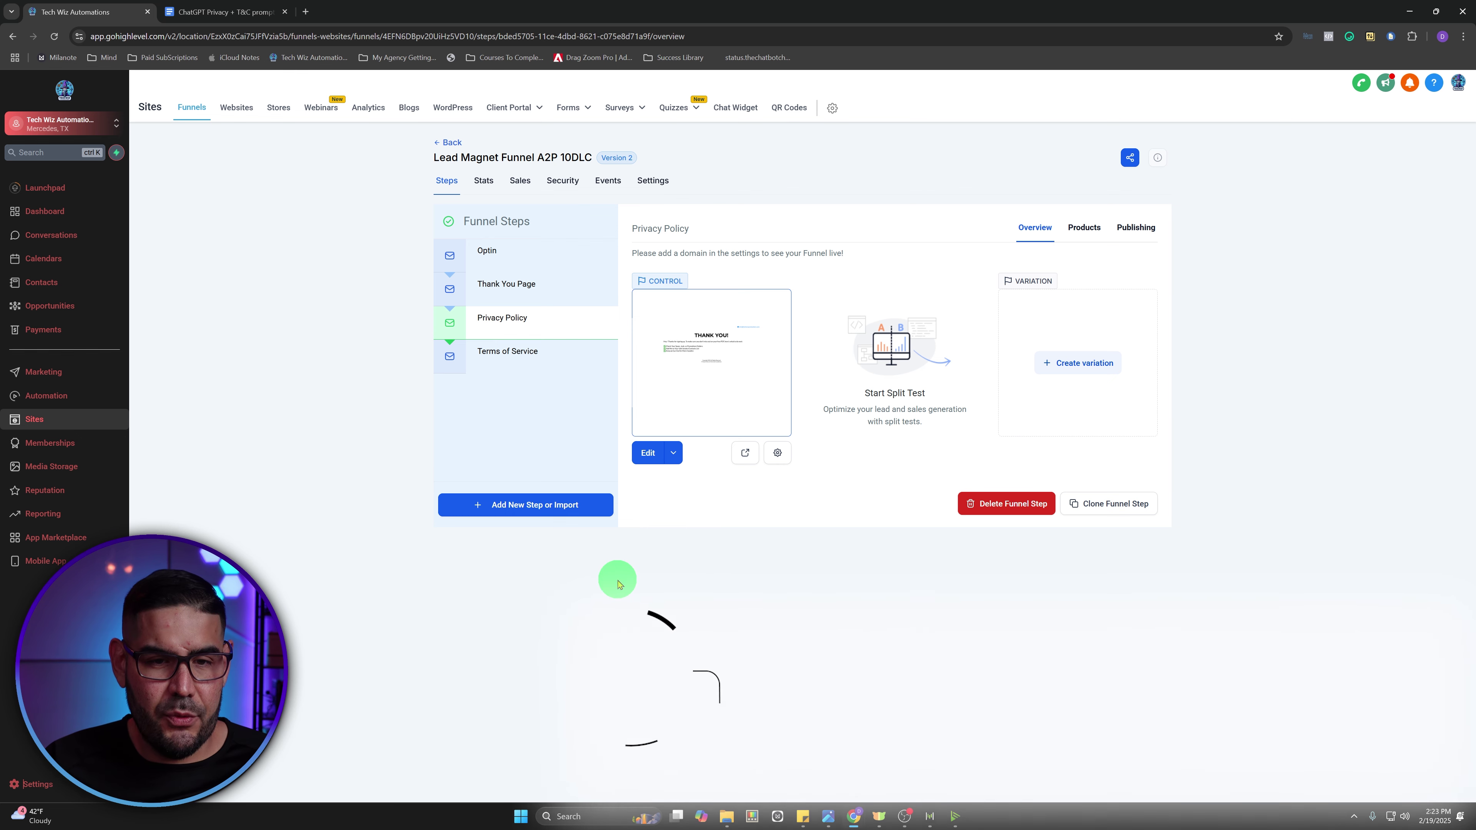
- Open the Privacy Policy page in the builder and load ChatGPT in a new tab
{"action": "left_click", "coordinate": [648, 453]}
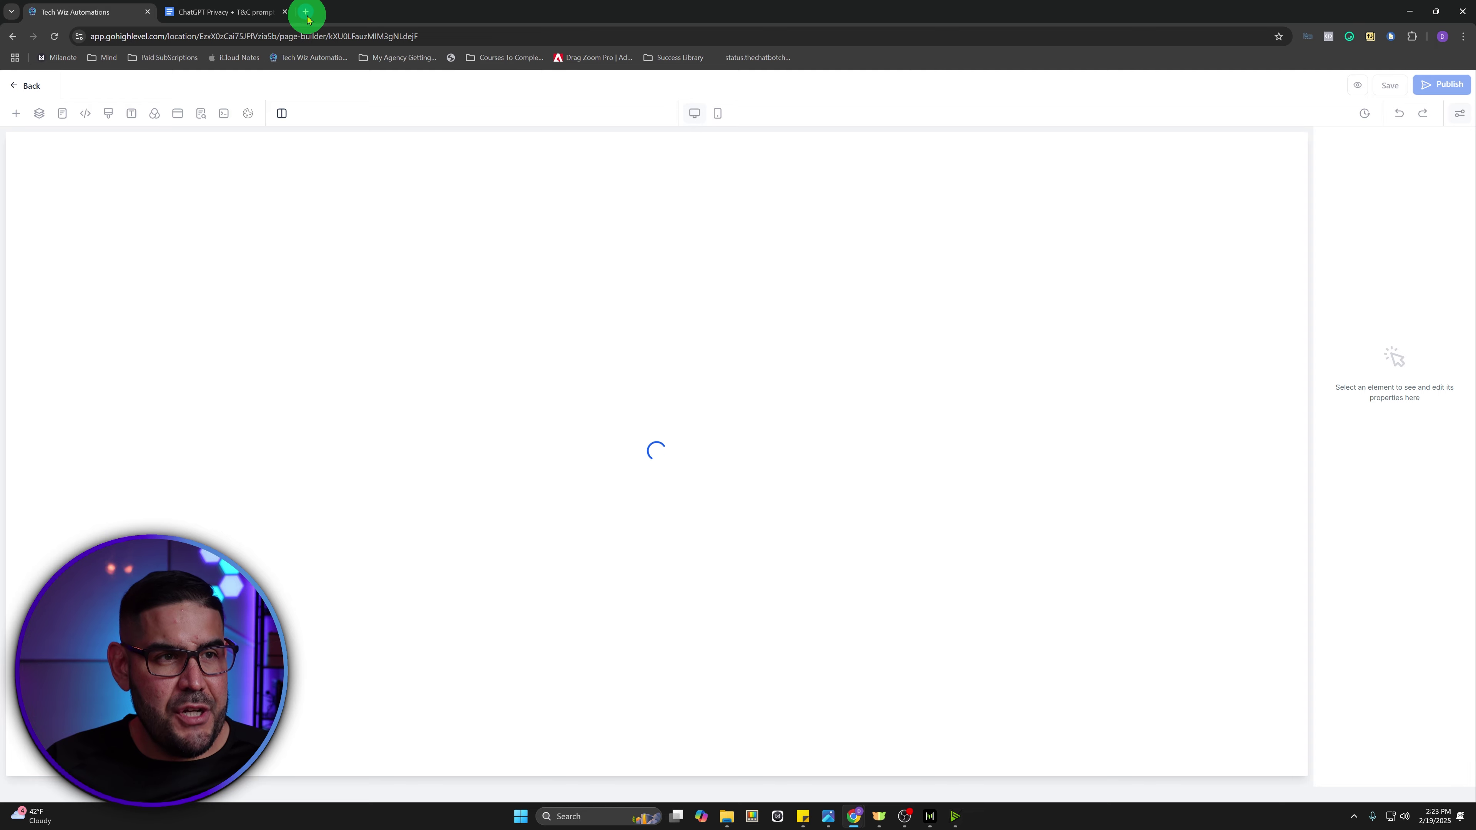
{"action": "left_click", "coordinate": [308, 16]}
{"action": "type", "text": "c"}
{"action": "key", "text": "Return"}
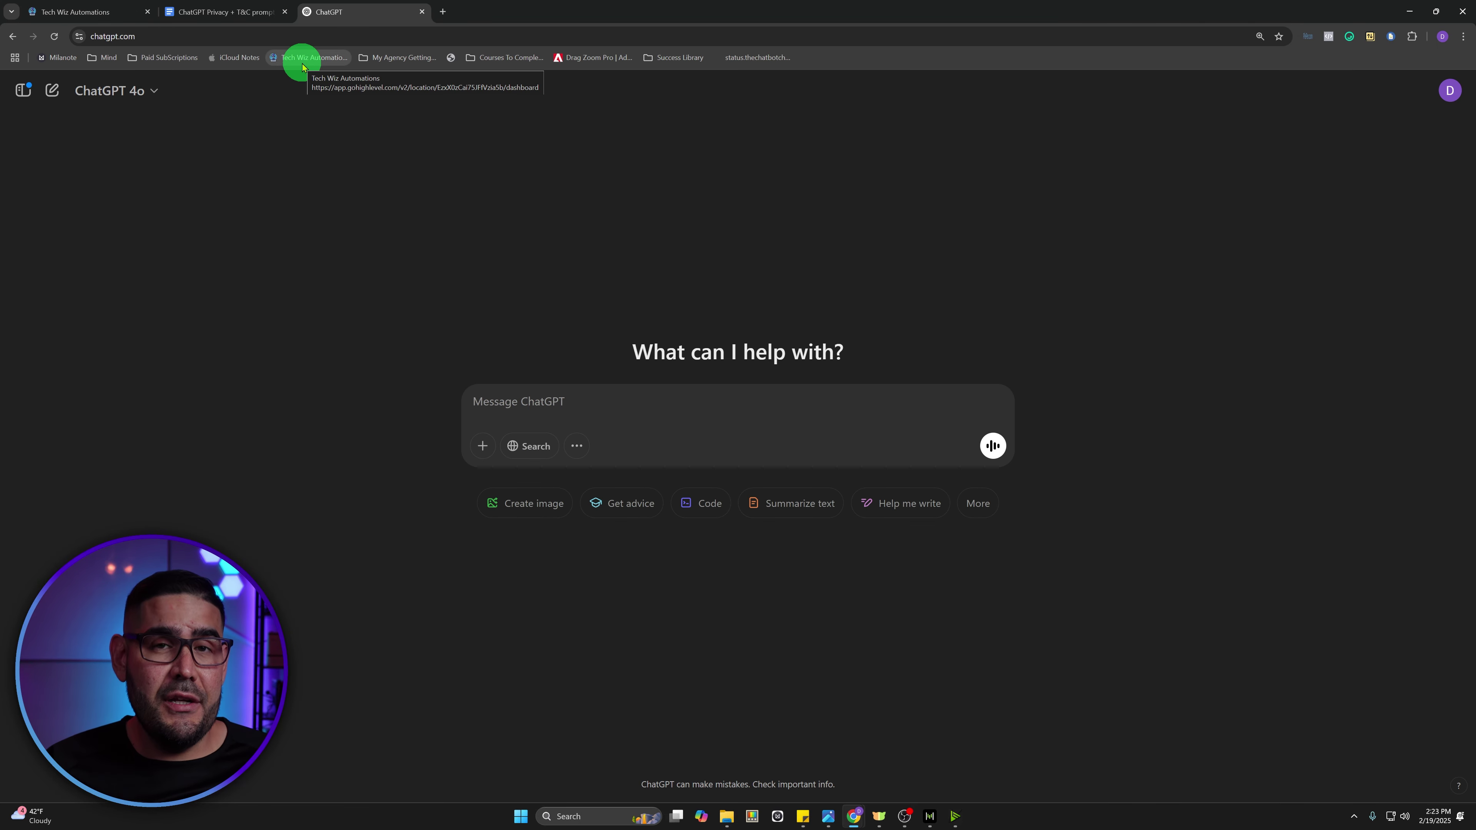
- Copy the Privacy Policy prompt template from Google Docs and focus ChatGPT's message box
{"action": "left_click", "coordinate": [243, 14]}
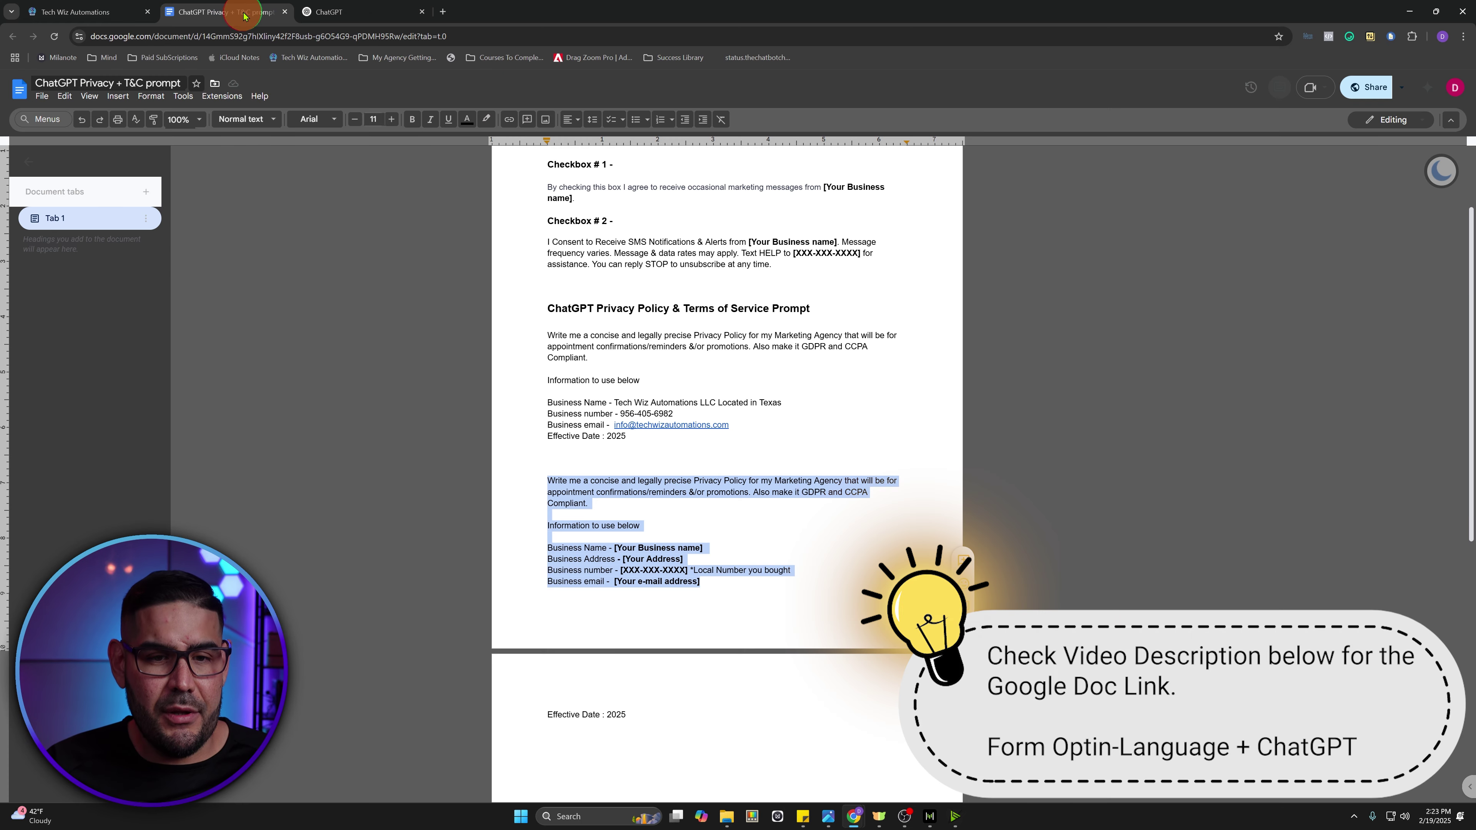
{"action": "left_click_drag", "start_coordinate": [709, 582], "coordinate": [555, 483]}
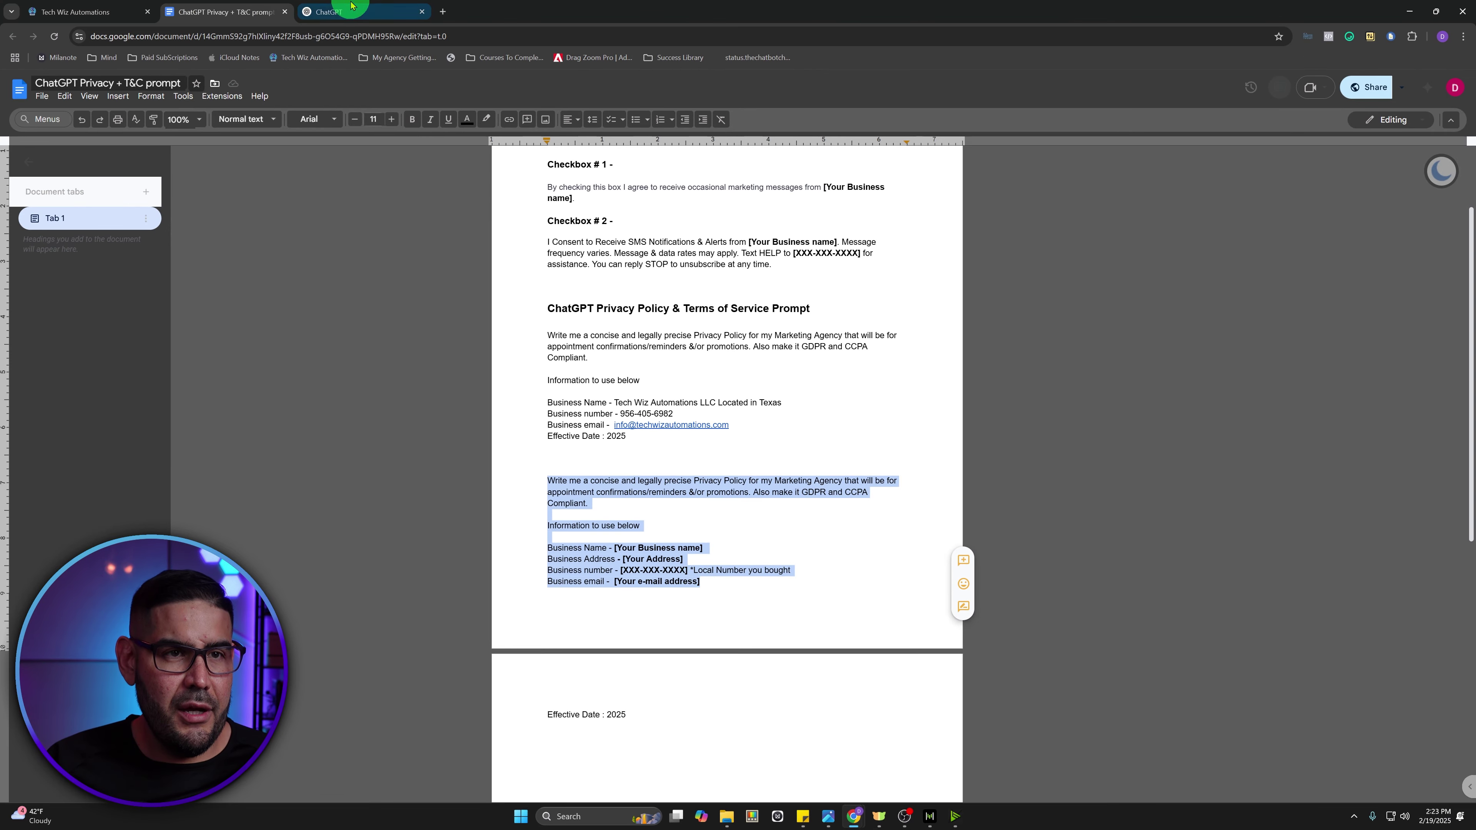
{"action": "left_click", "coordinate": [350, 5]}
{"action": "left_click", "coordinate": [613, 448]}
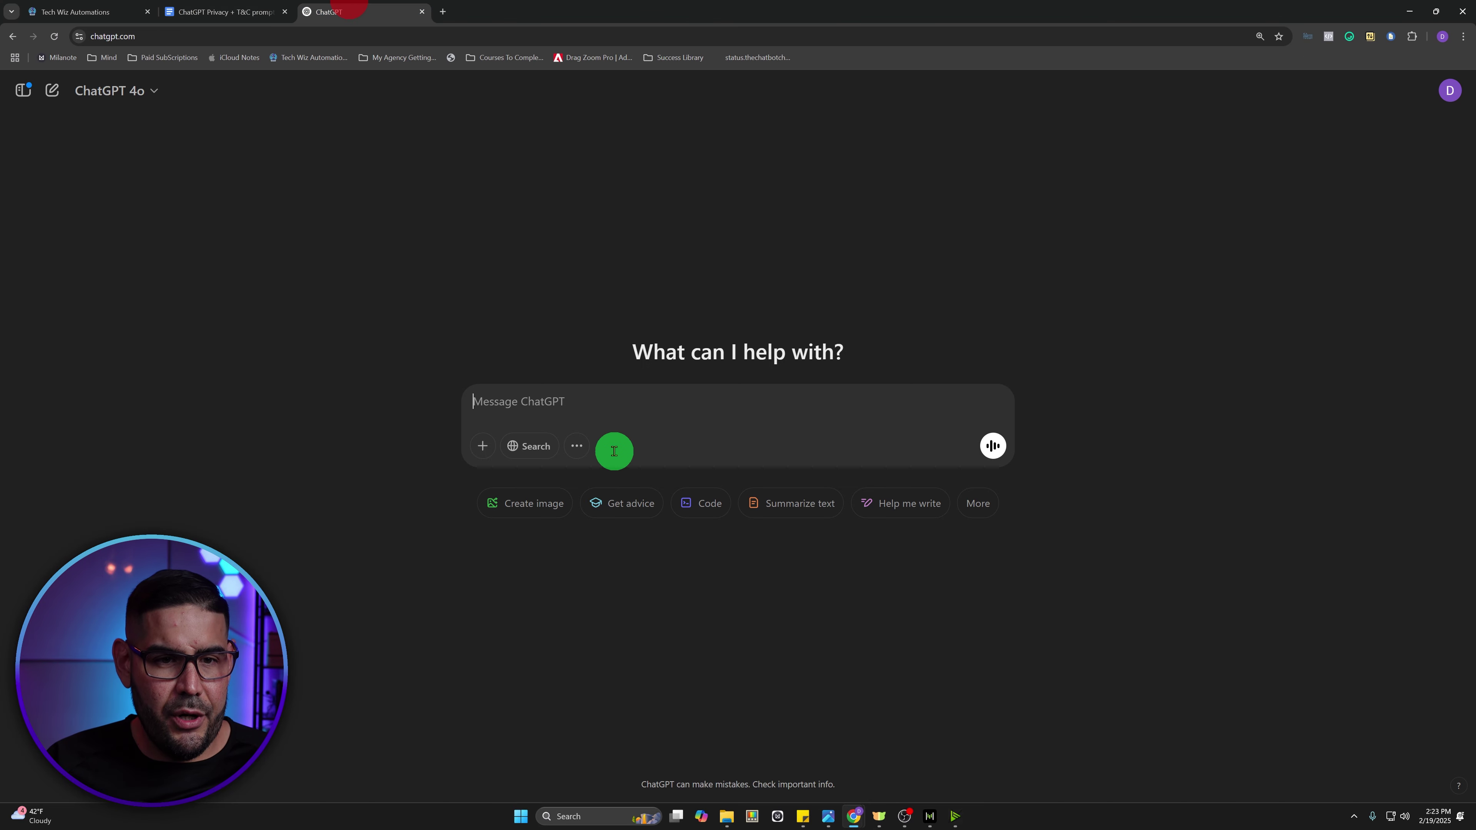
- Paste the Privacy Policy prompt and fill in the business name and Texas address placeholders
{"action": "key", "text": "ctrl+v"}
{"action": "left_click", "coordinate": [590, 397]}
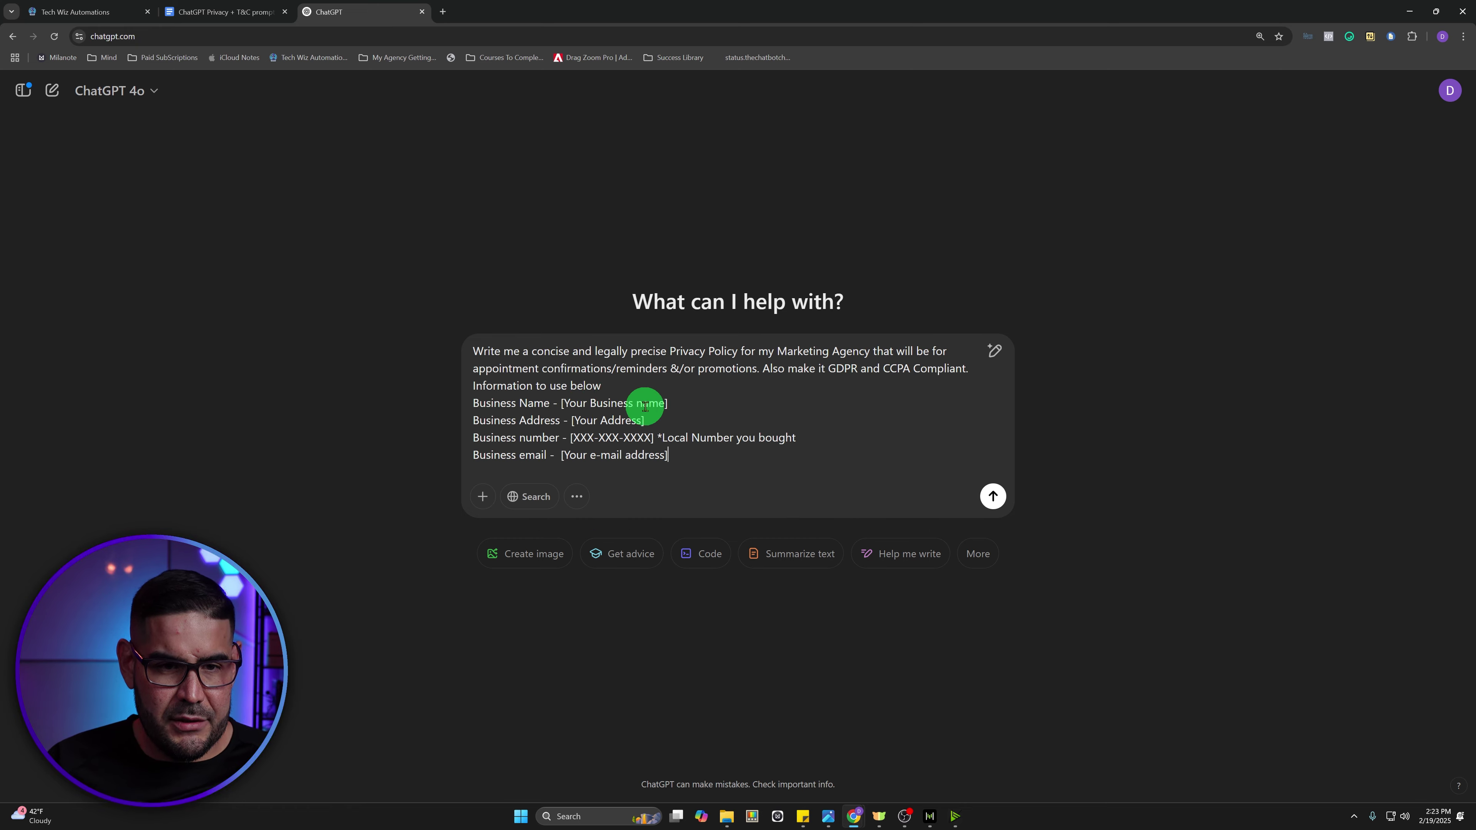
{"action": "left_click_drag", "start_coordinate": [670, 403], "coordinate": [562, 402]}
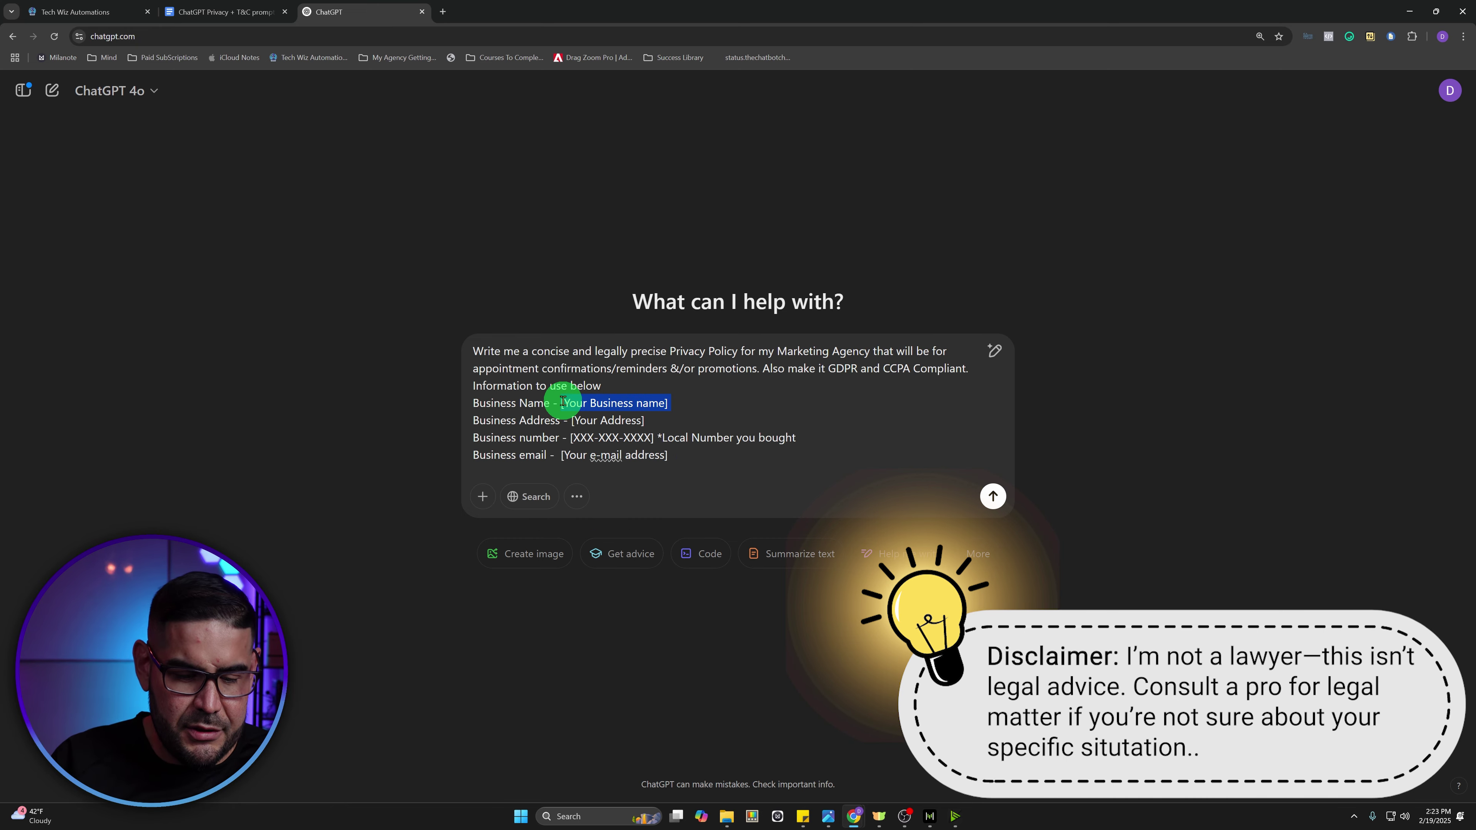
{"action": "type", "text": "Tech Wiz Automatio"}
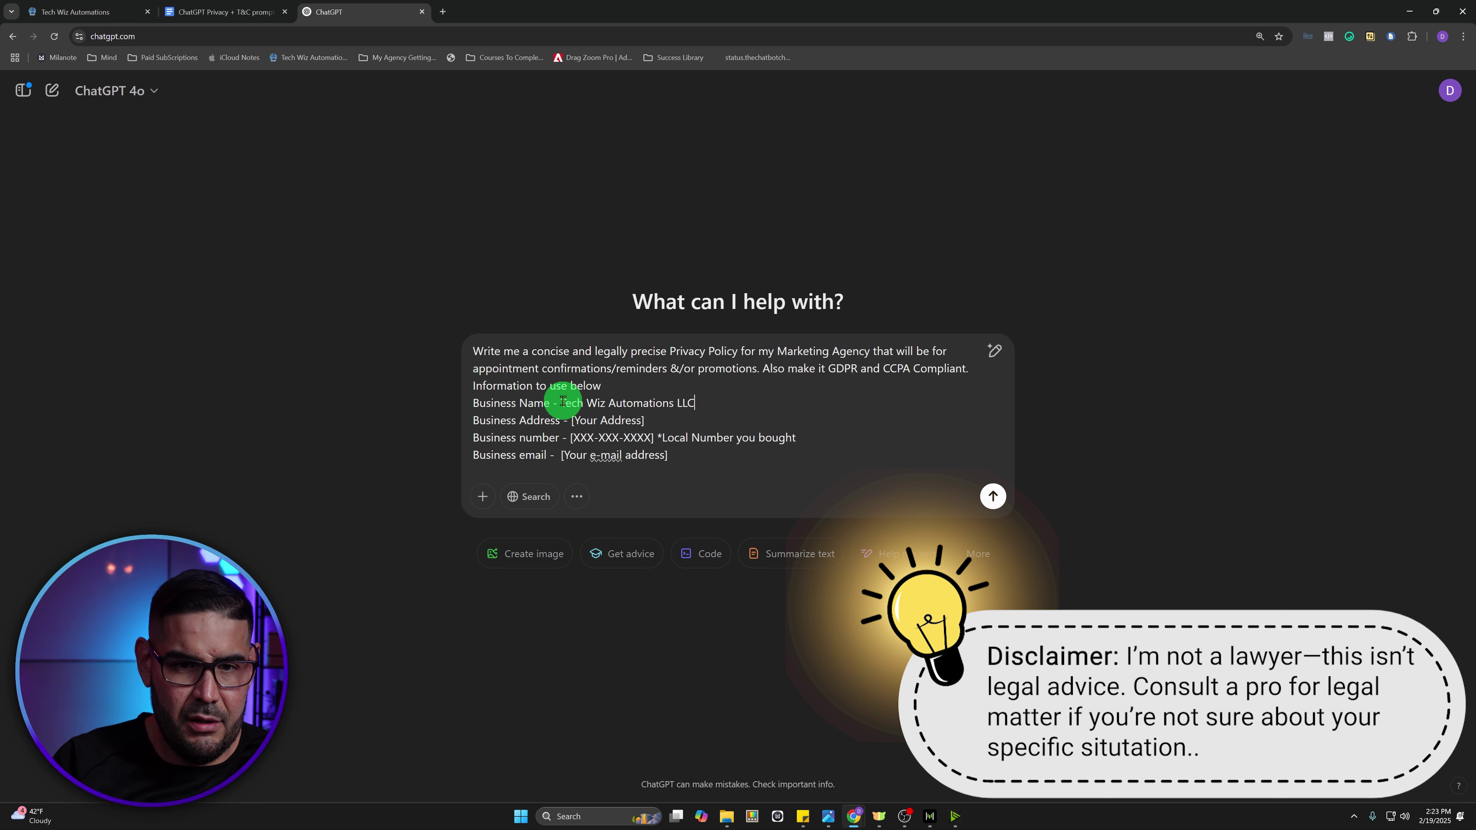
{"action": "left_click_drag", "start_coordinate": [645, 421], "coordinate": [573, 419]}
{"action": "key", "text": "BackSpace"}
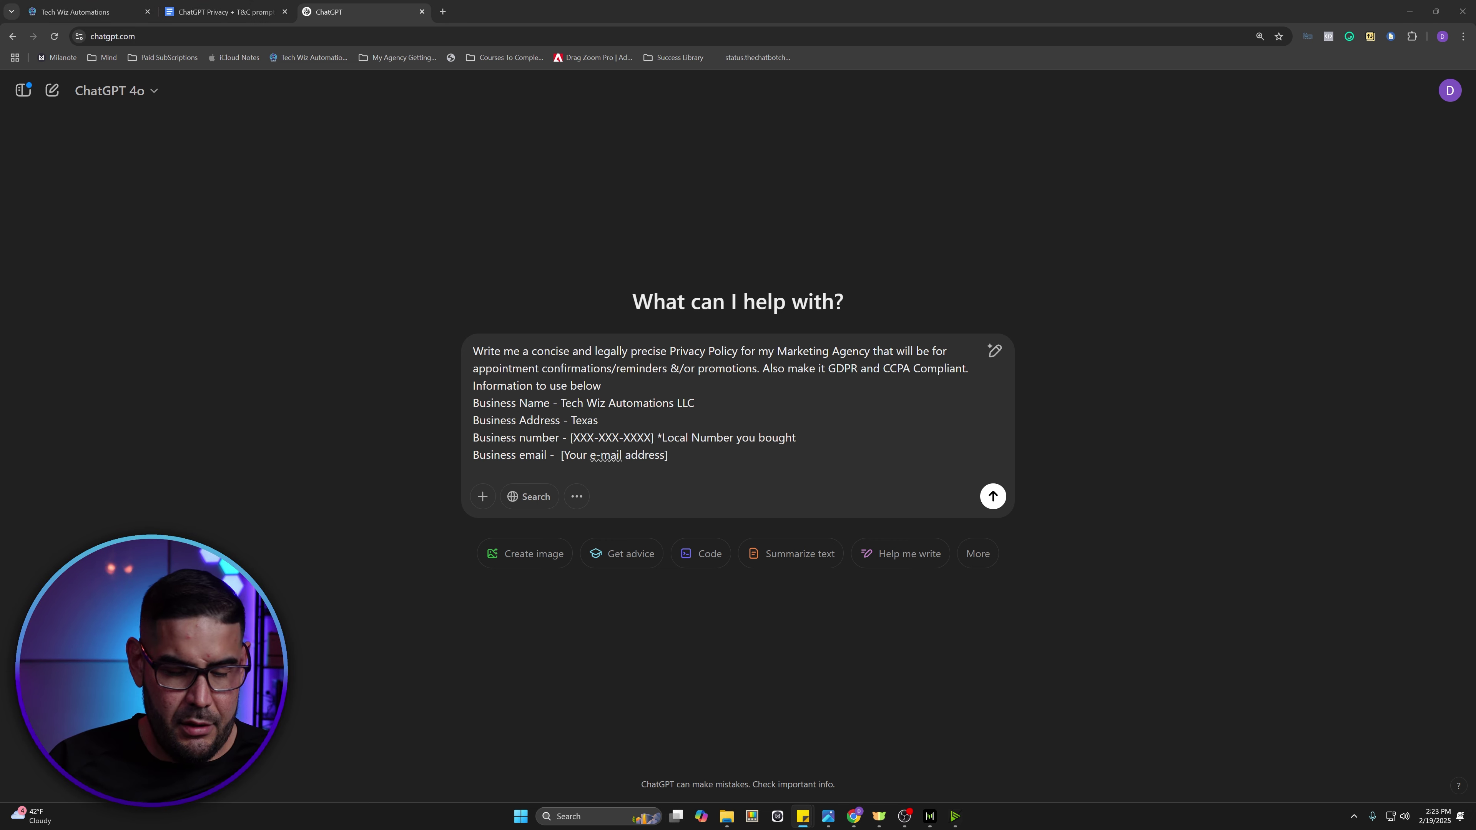
- Fill in the business phone number (without country code) and email, then send the prompt
{"action": "left_click", "coordinate": [652, 434]}
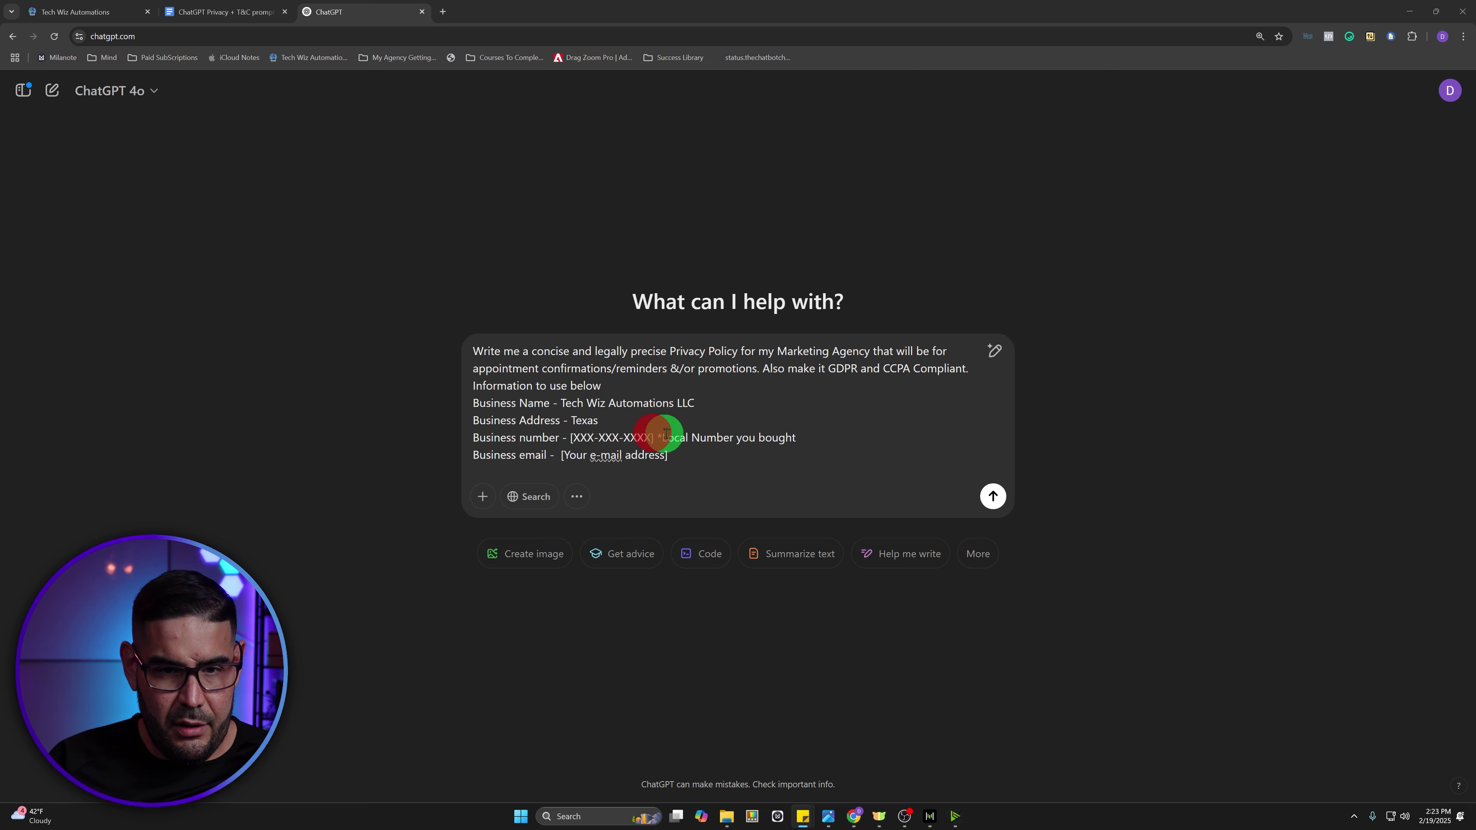
{"action": "left_click_drag", "start_coordinate": [797, 437], "coordinate": [570, 439]}
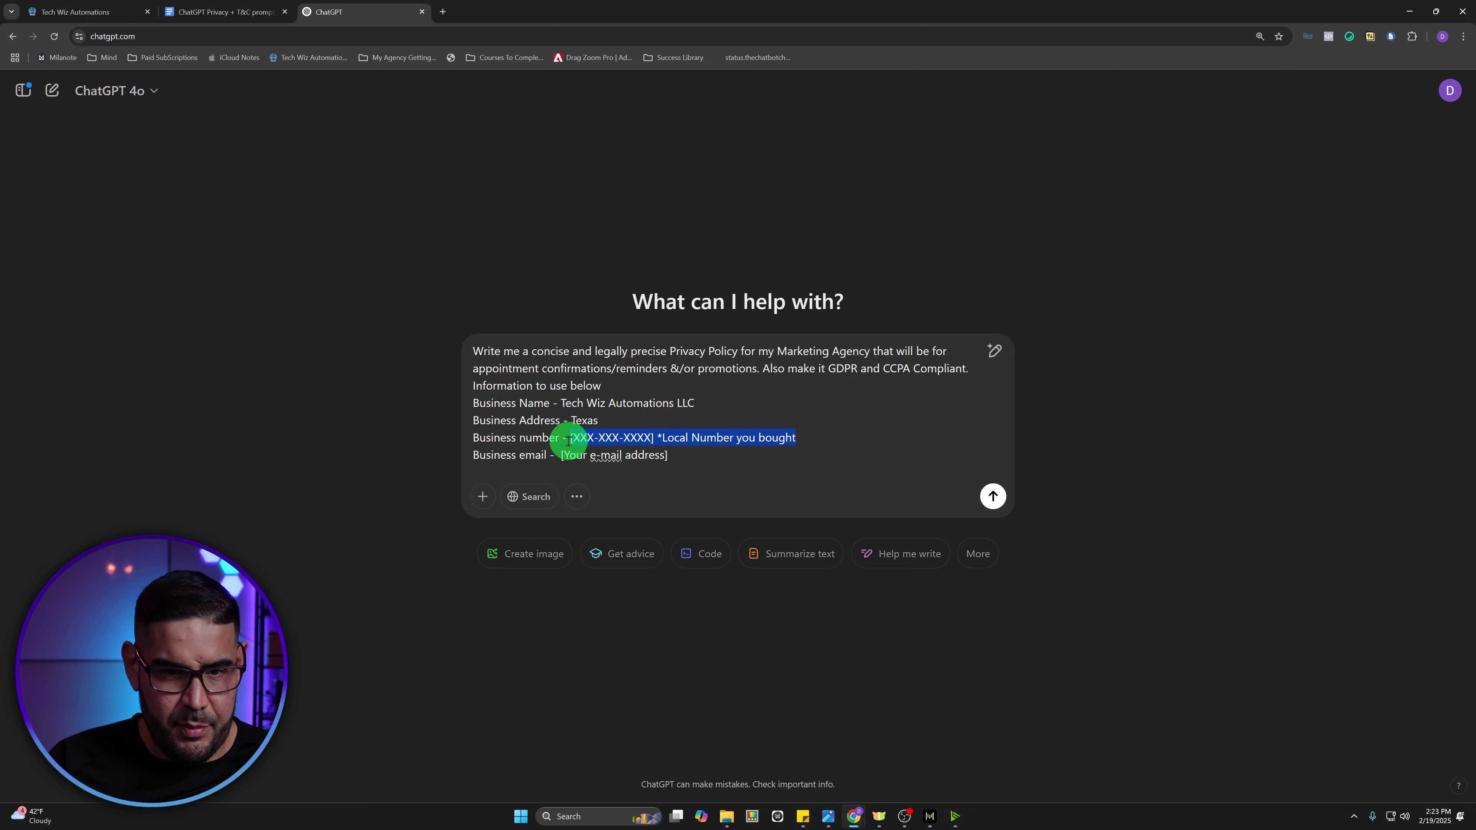
{"action": "key", "text": "ctrl+v"}
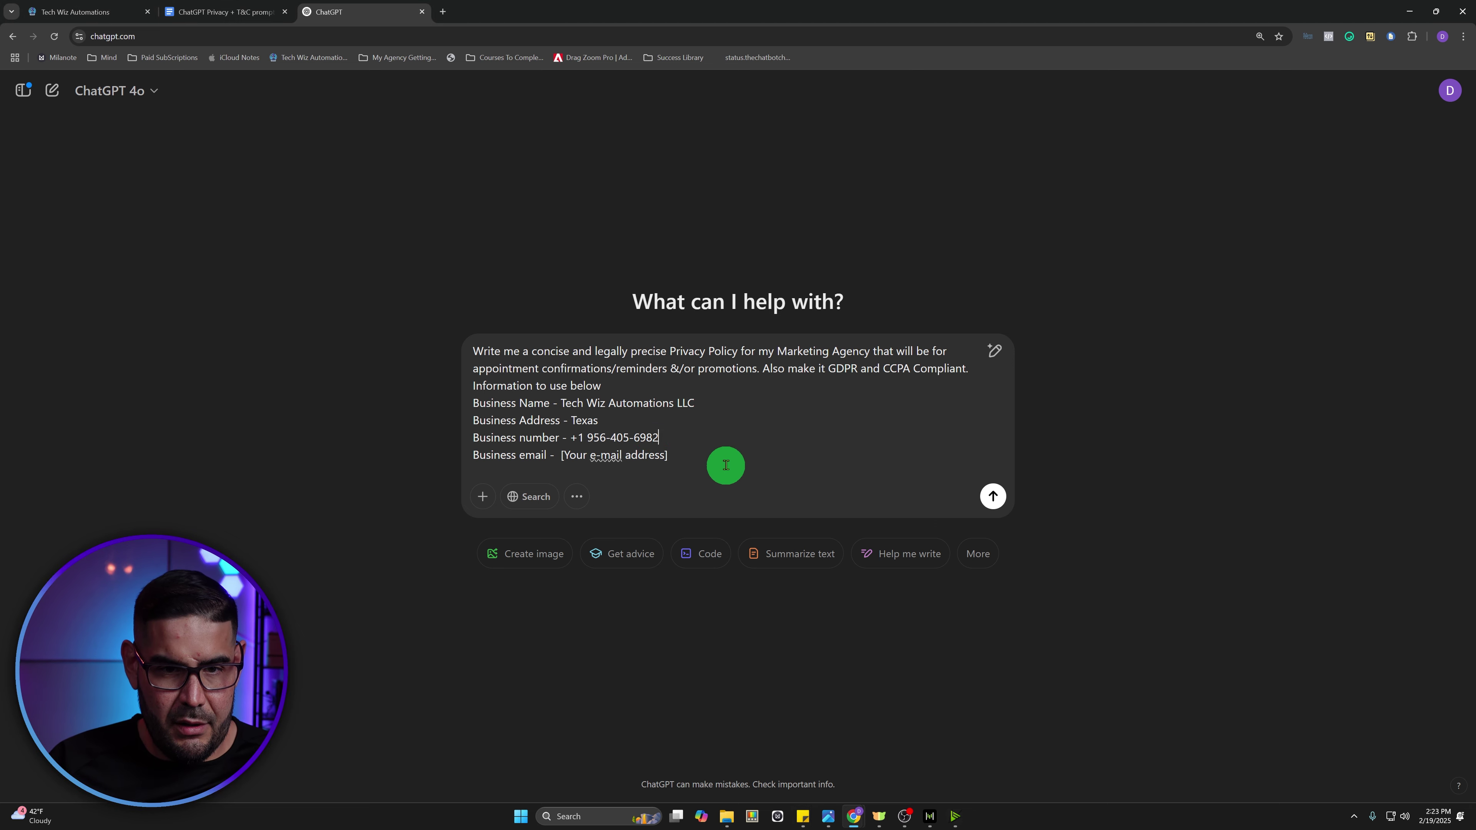
{"action": "left_click", "coordinate": [588, 438]}
{"action": "key", "text": "BackSpace"}
{"action": "key", "text": "BackSpace"}
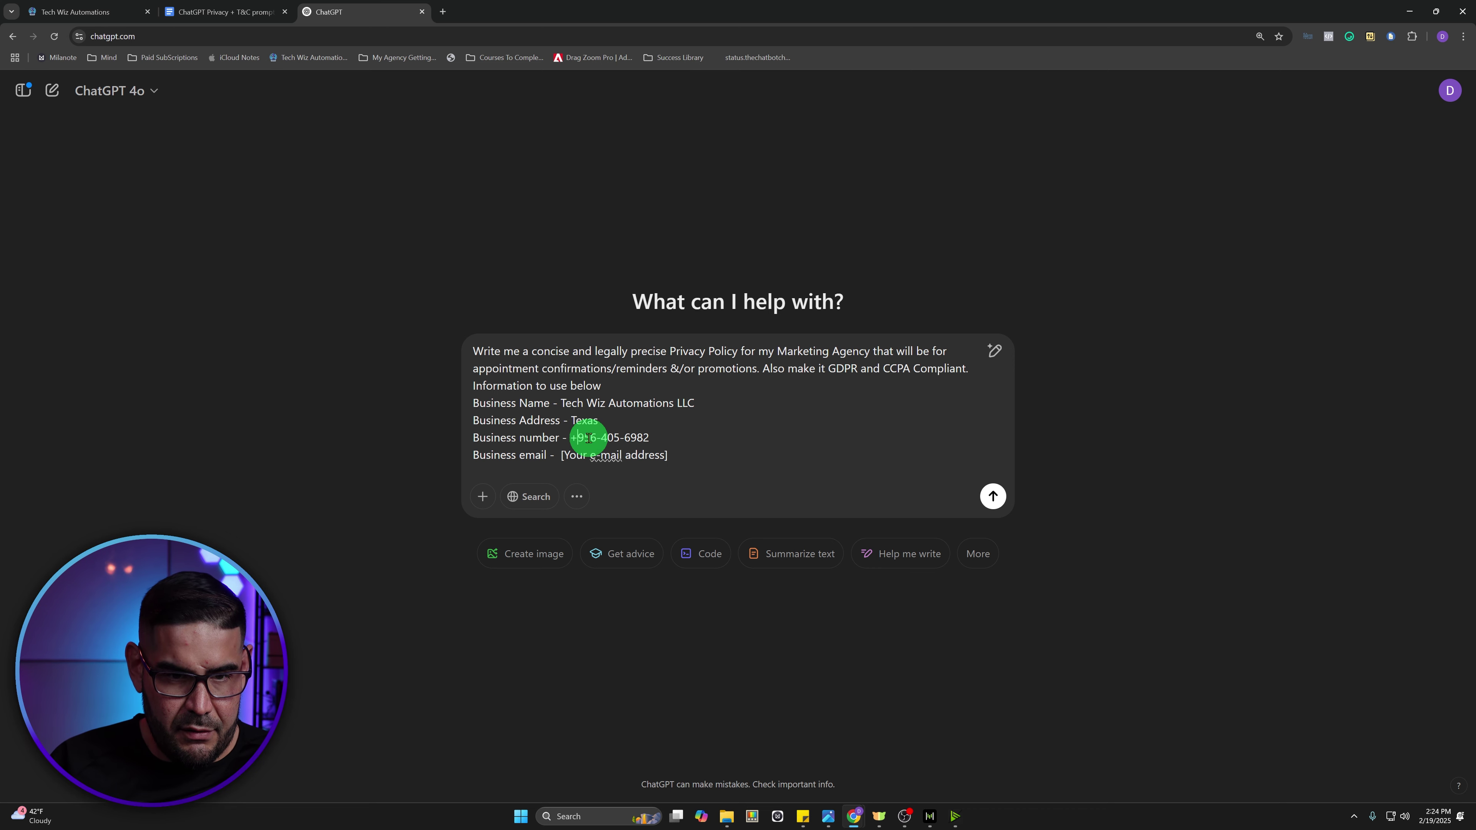
{"action": "left_click_drag", "start_coordinate": [669, 454], "coordinate": [560, 455]}
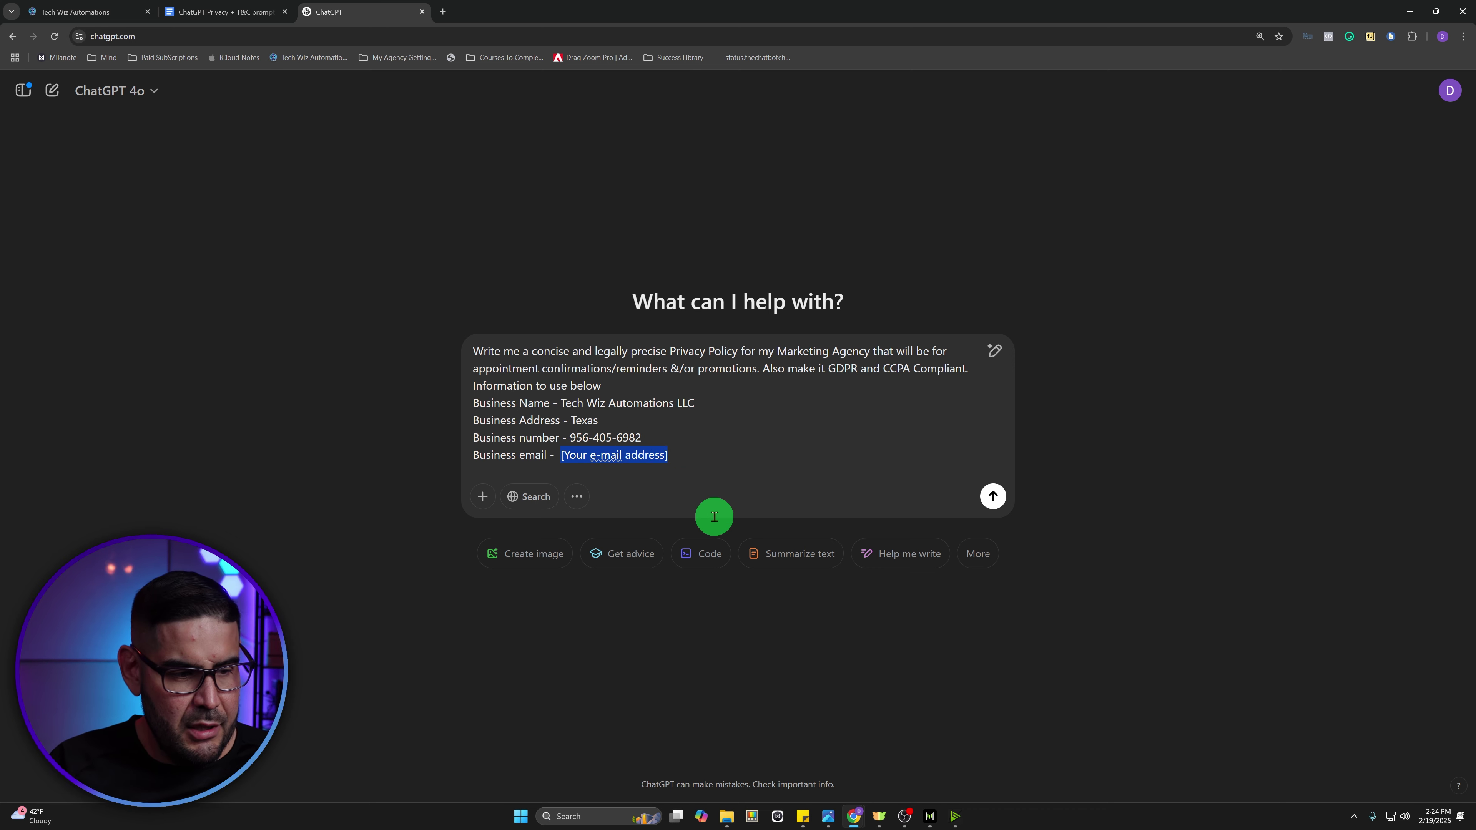
{"action": "type", "text": "techwizautomations.com"}
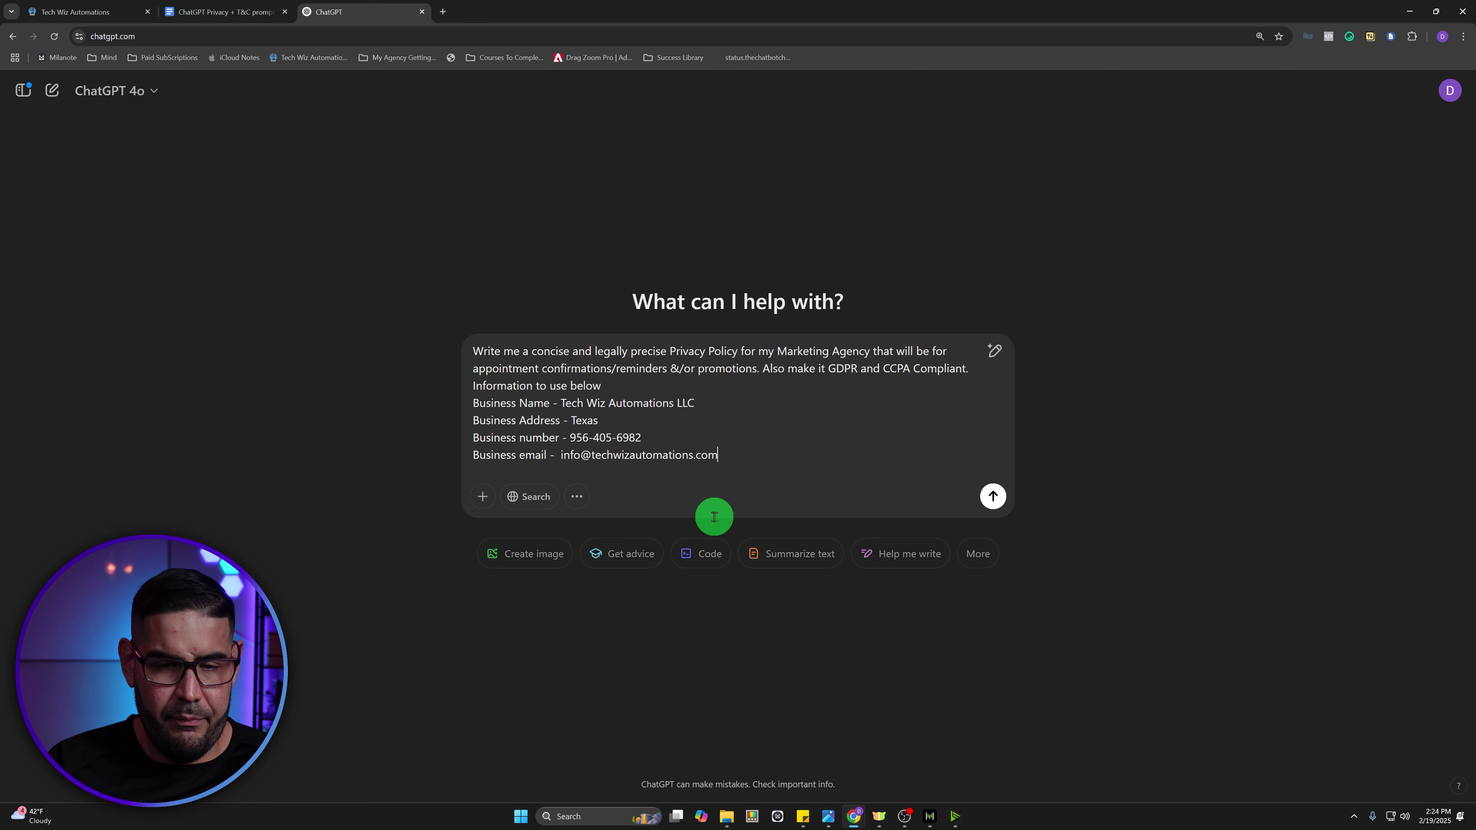
{"action": "left_click", "coordinate": [993, 496]}
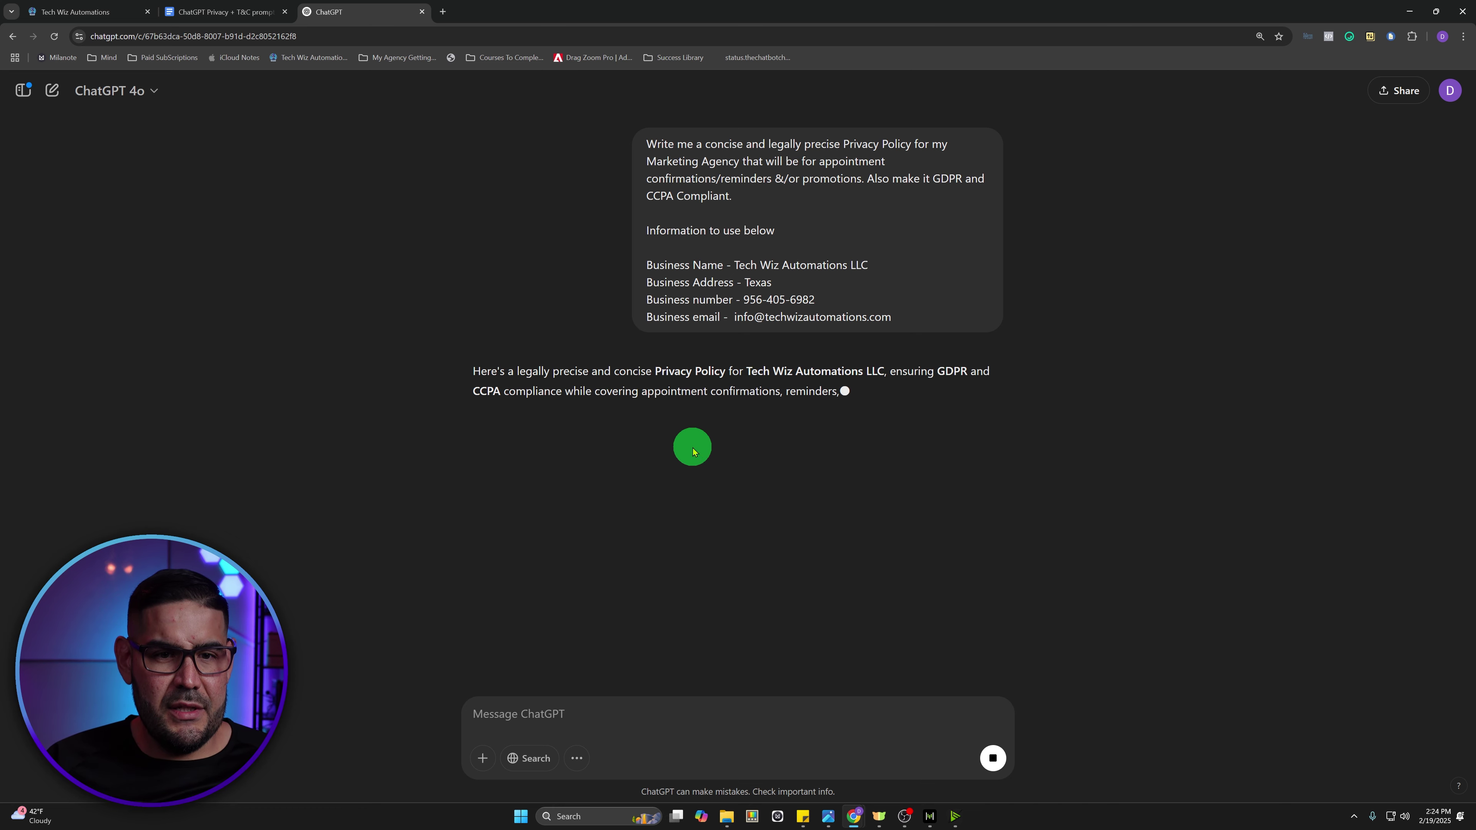
- Replace the builder page's THANK YOU! headline with the text 'Privacy Policy'
{"action": "left_click", "coordinate": [99, 12]}
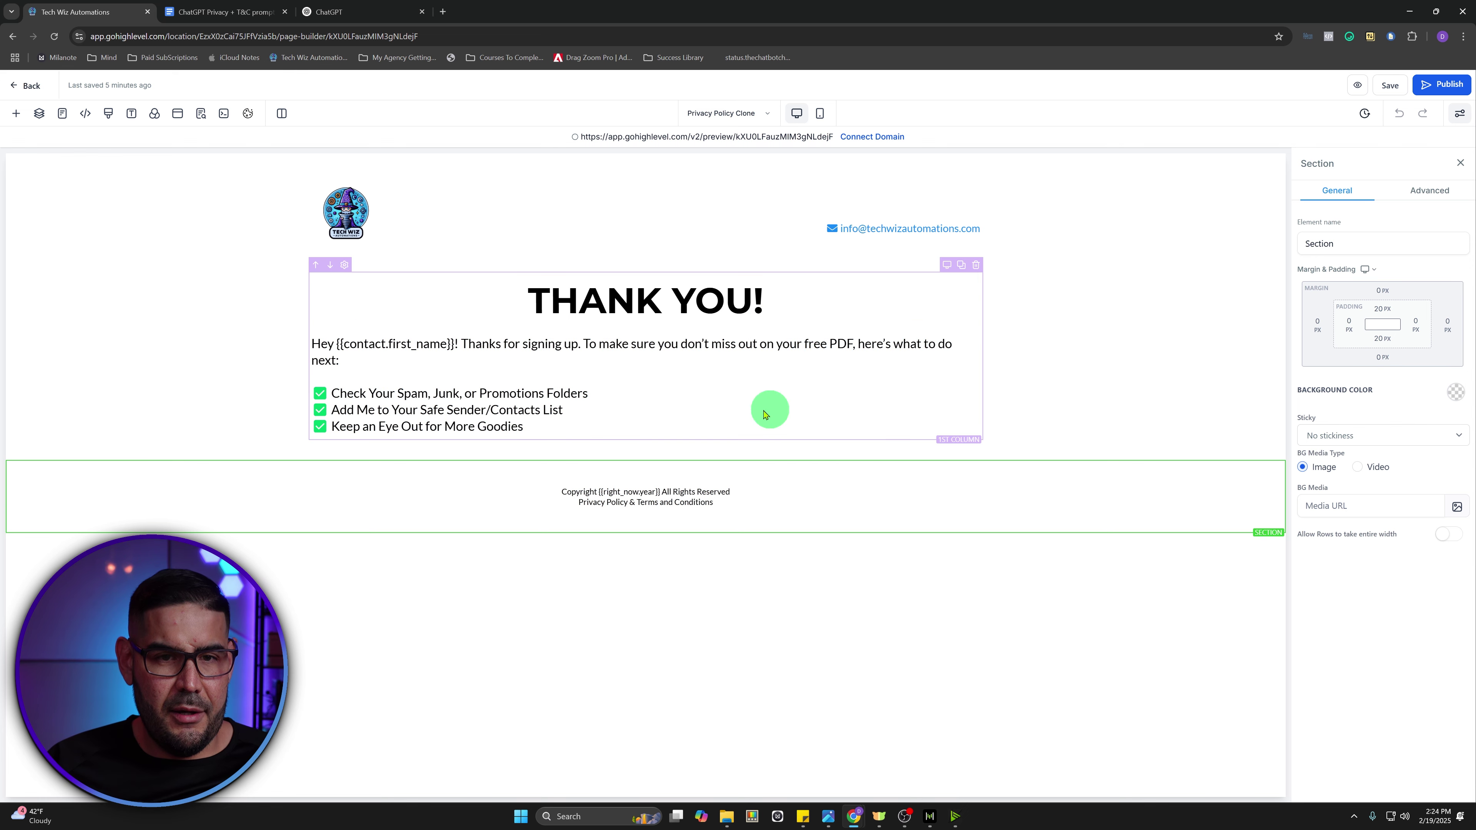
{"action": "double_click", "coordinate": [780, 305]}
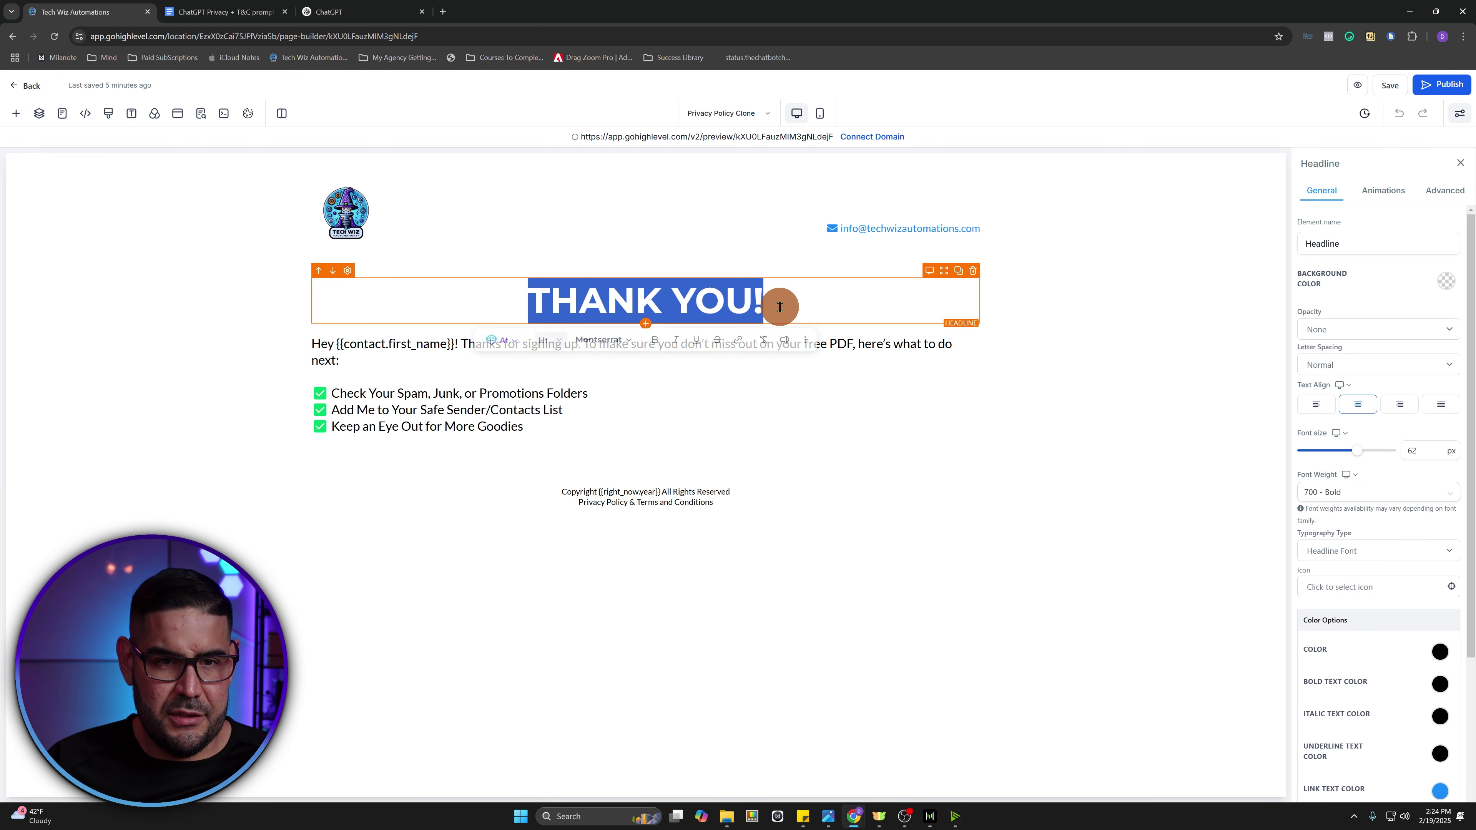
{"action": "type", "text": "Privacy"}
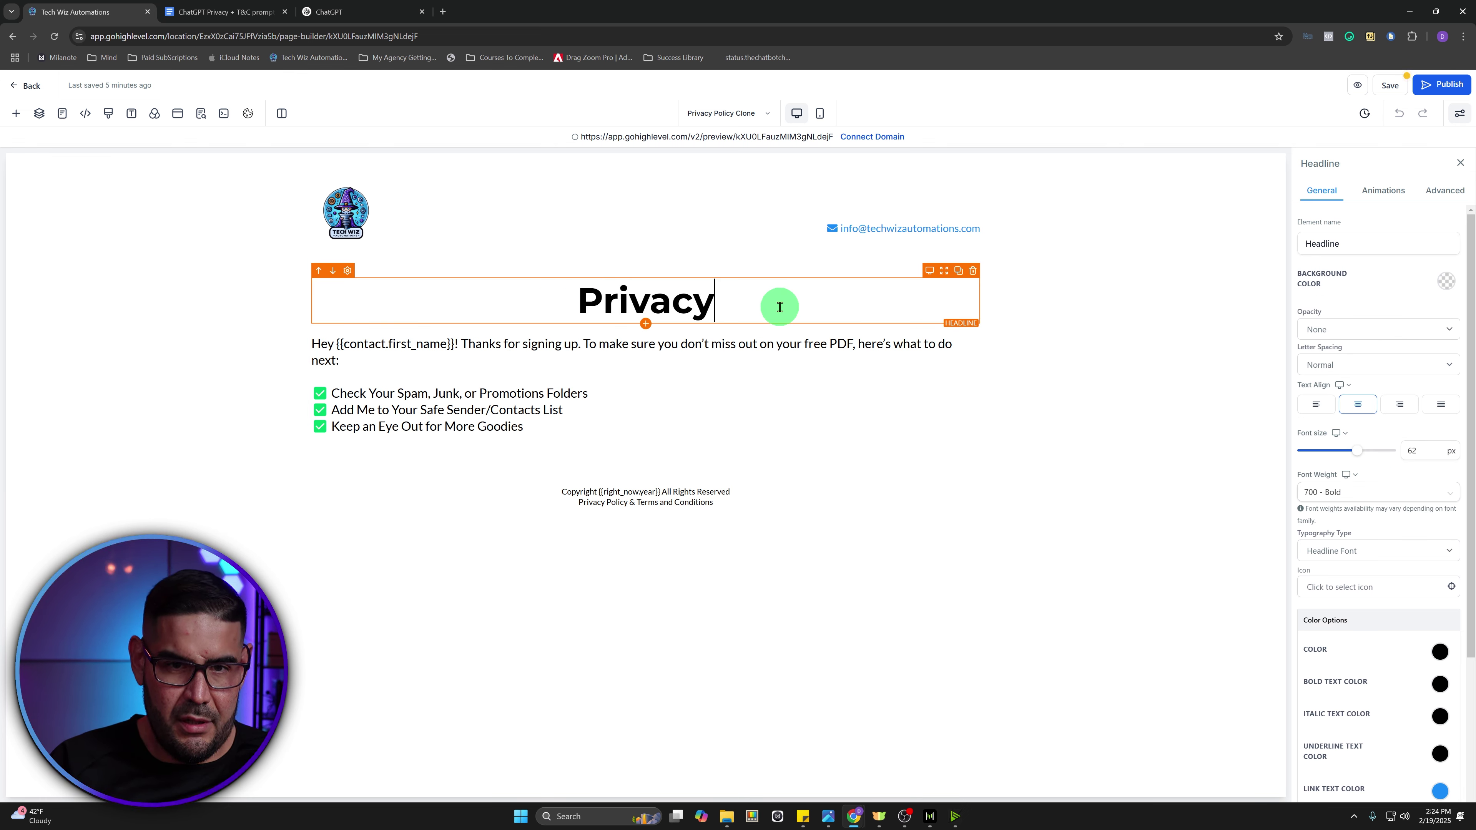
{"action": "type", "text": " Polk"}
{"action": "key", "text": "BackSpace"}
{"action": "type", "text": "i"}
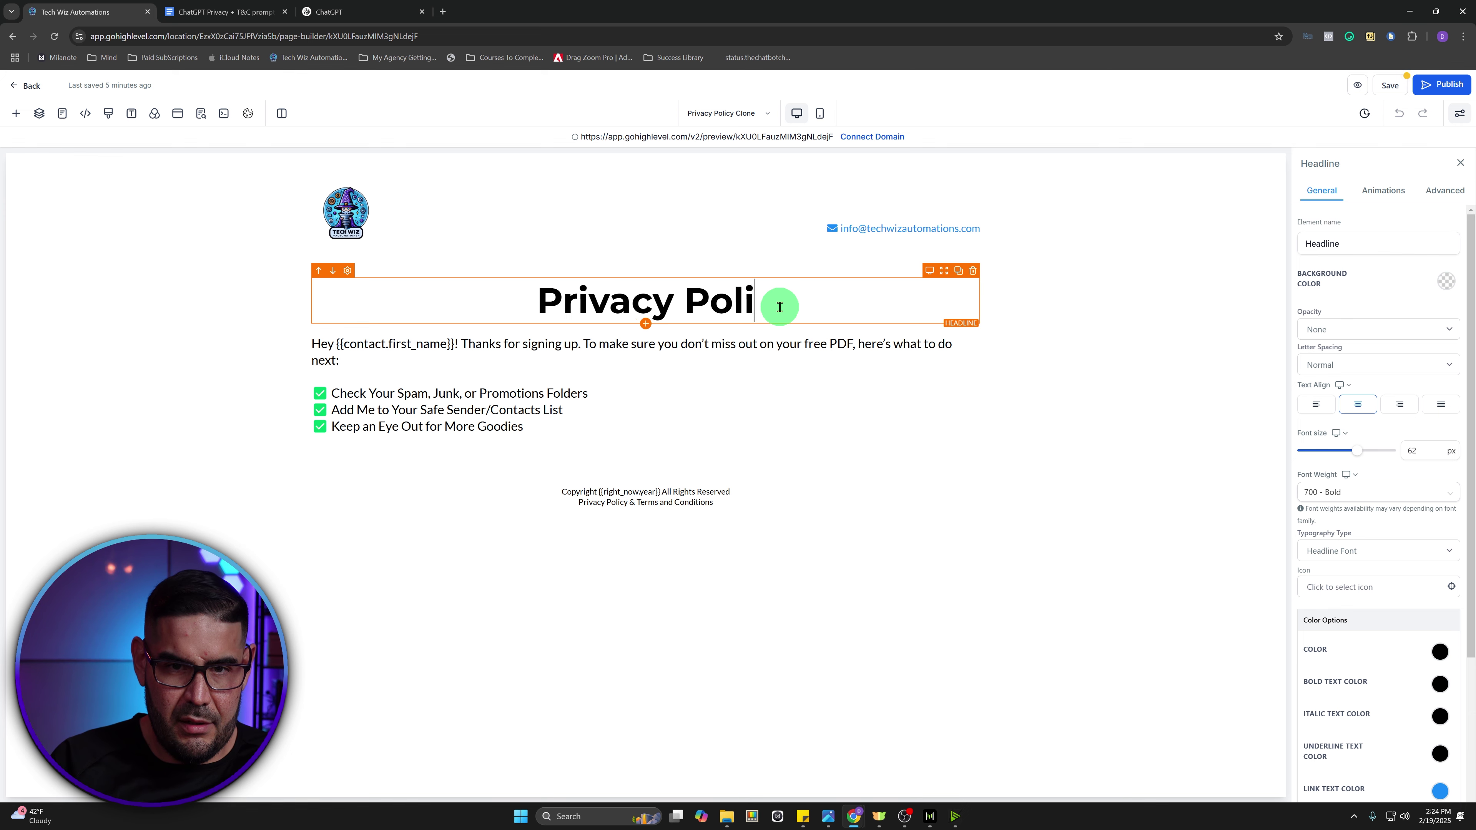
{"action": "type", "text": "cy"}
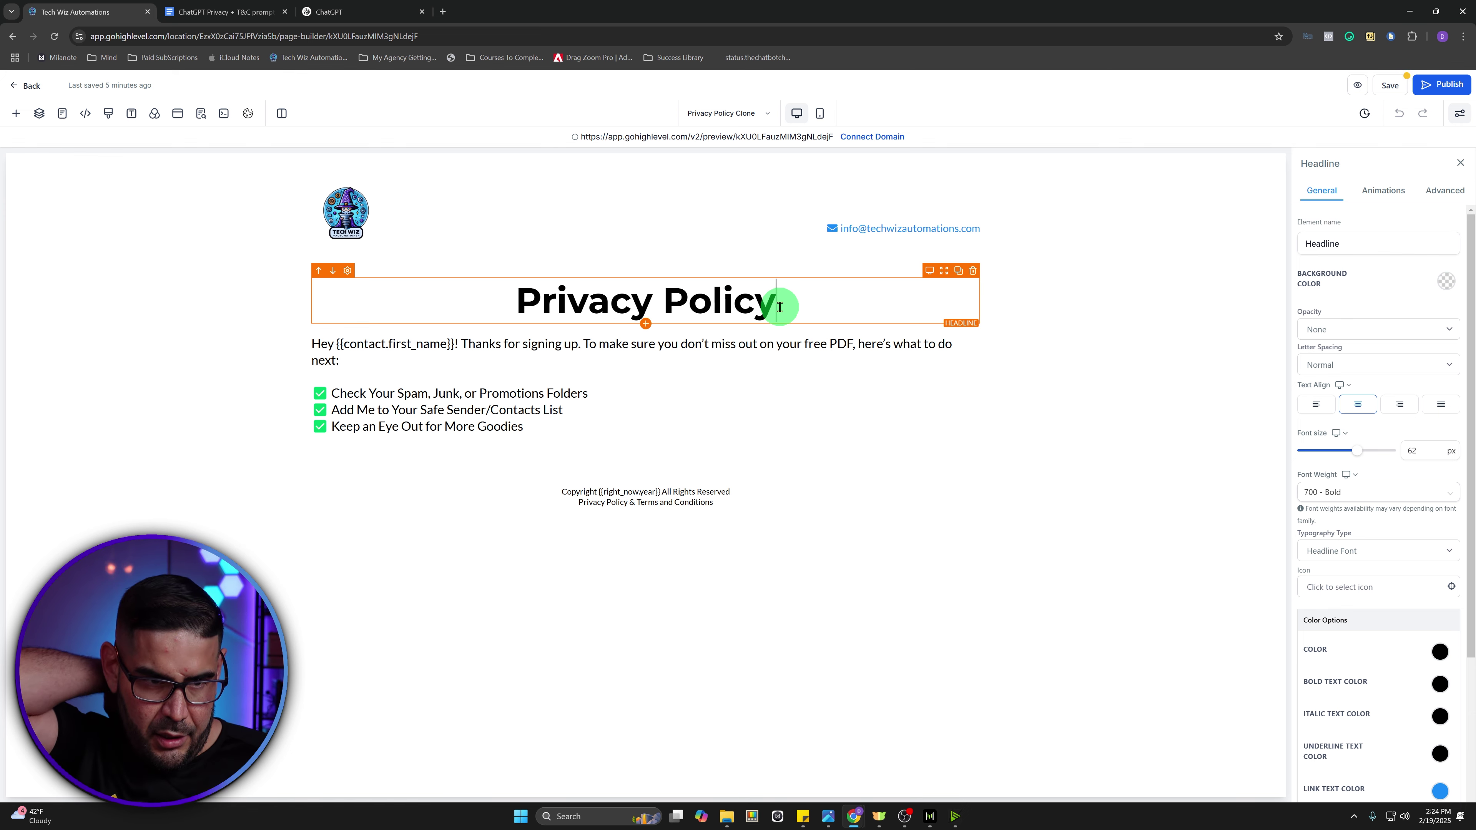
{"action": "left_click", "coordinate": [390, 12]}
- Select ChatGPT's Privacy Policy draft from Effective Date down through section 12, Contact Us
{"action": "scroll", "coordinate": [607, 382], "scroll_direction": "down", "scroll_amount": 2}
{"action": "scroll", "coordinate": [608, 381], "scroll_direction": "down", "scroll_amount": 2}
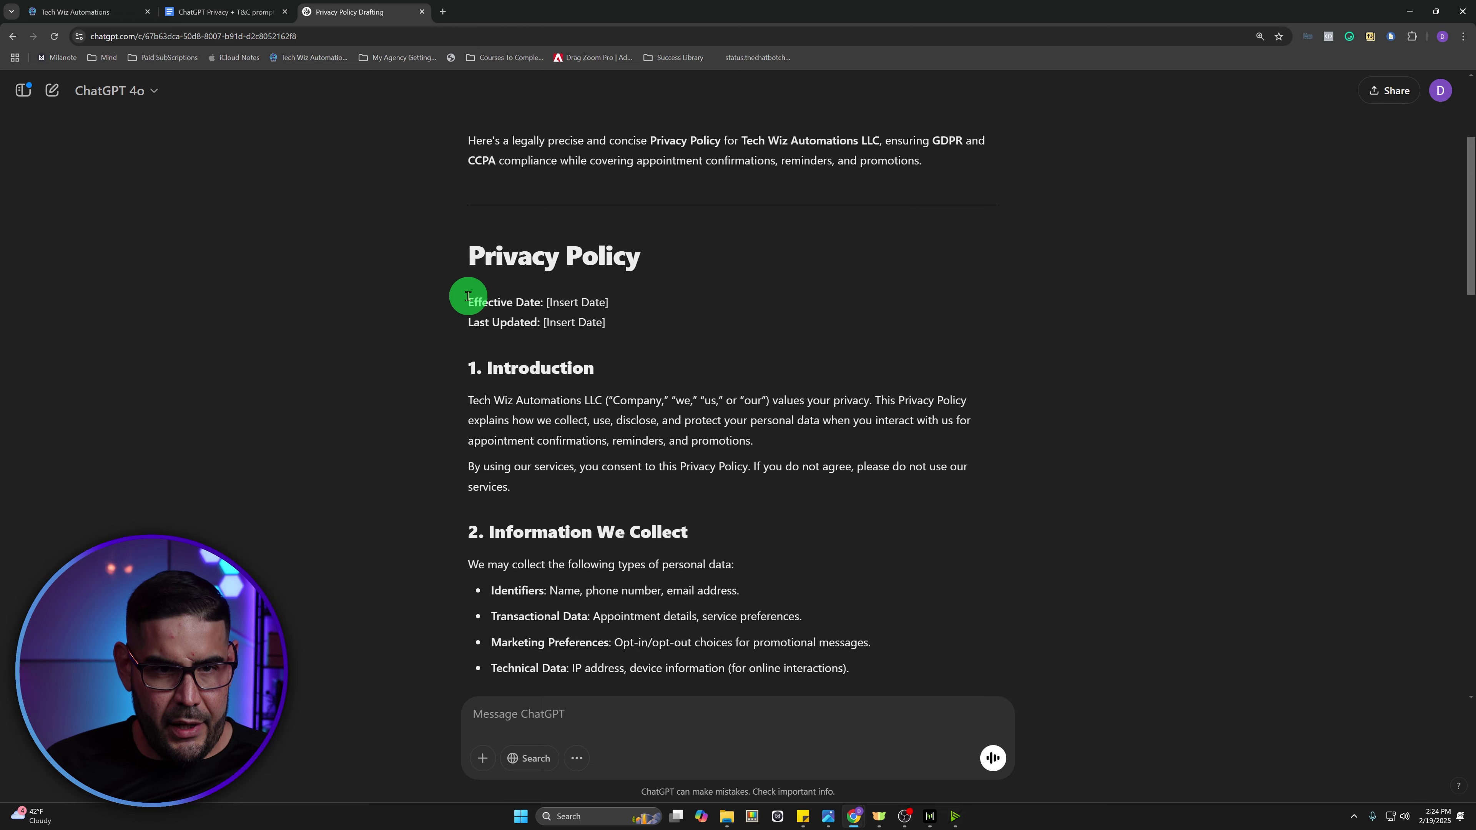
{"action": "left_click_drag", "start_coordinate": [466, 302], "coordinate": [719, 512]}
{"action": "scroll", "coordinate": [603, 366], "scroll_direction": "down", "scroll_amount": 10}
{"action": "scroll", "coordinate": [709, 396], "scroll_direction": "down", "scroll_amount": 11}
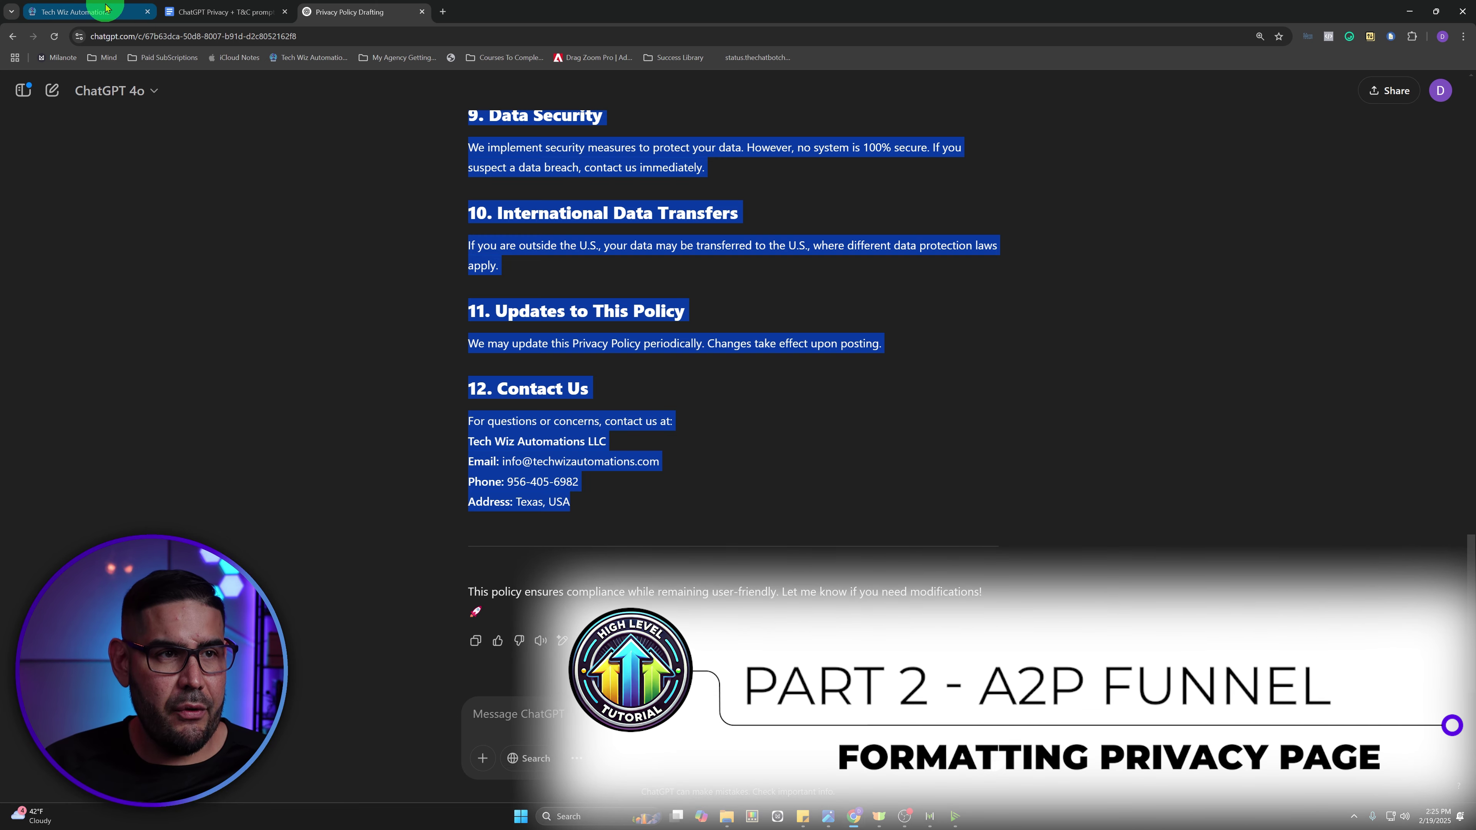
{"action": "left_click", "coordinate": [96, 12]}
- Clear the page paragraph and paste in ChatGPT's copied Privacy Policy text
{"action": "key", "text": "ctrl+a"}
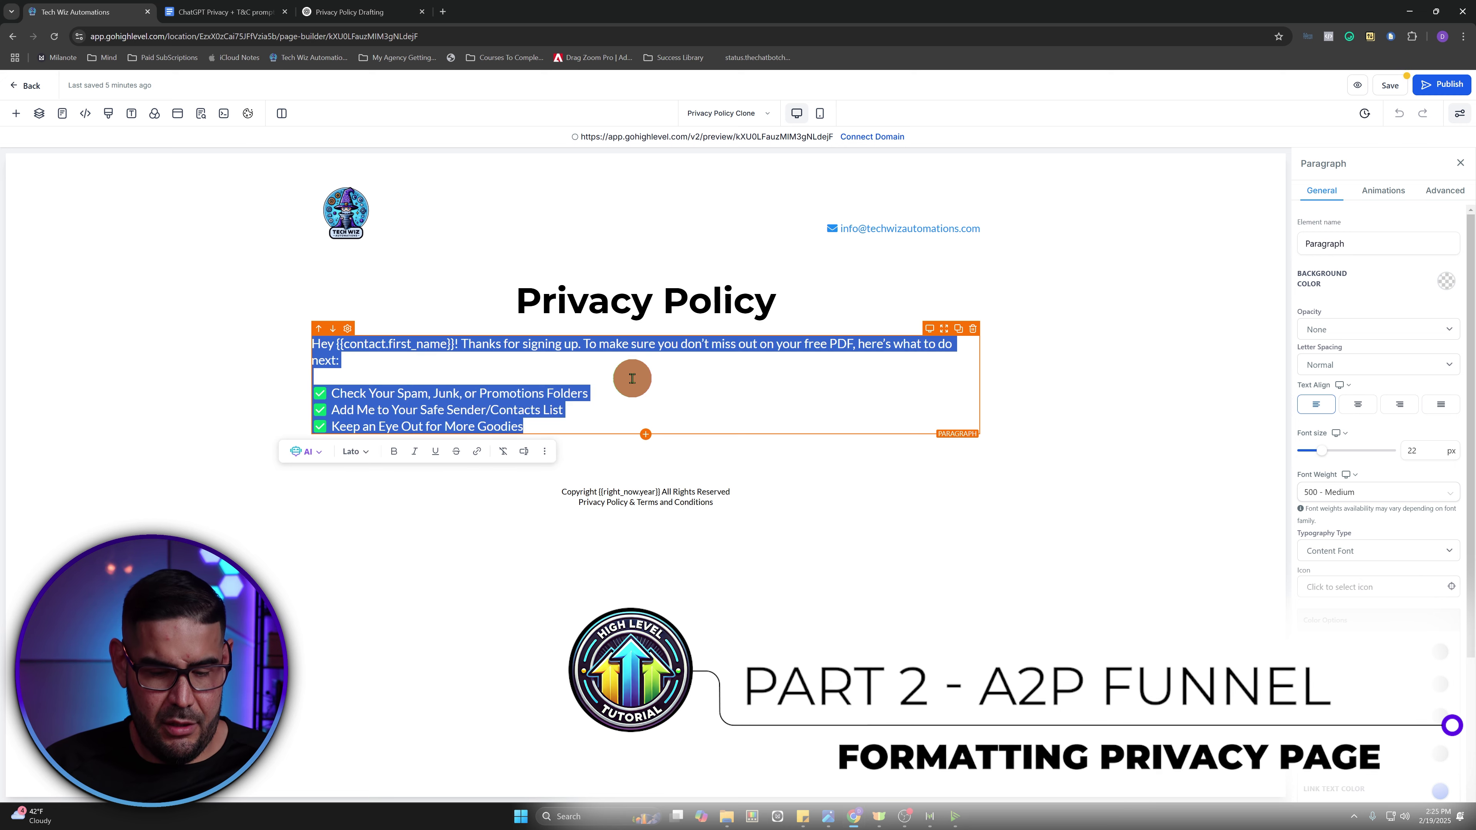
{"action": "key", "text": "ctrl+v"}
{"action": "key", "text": "ctrl+a"}
{"action": "left_click", "coordinate": [636, 386]}
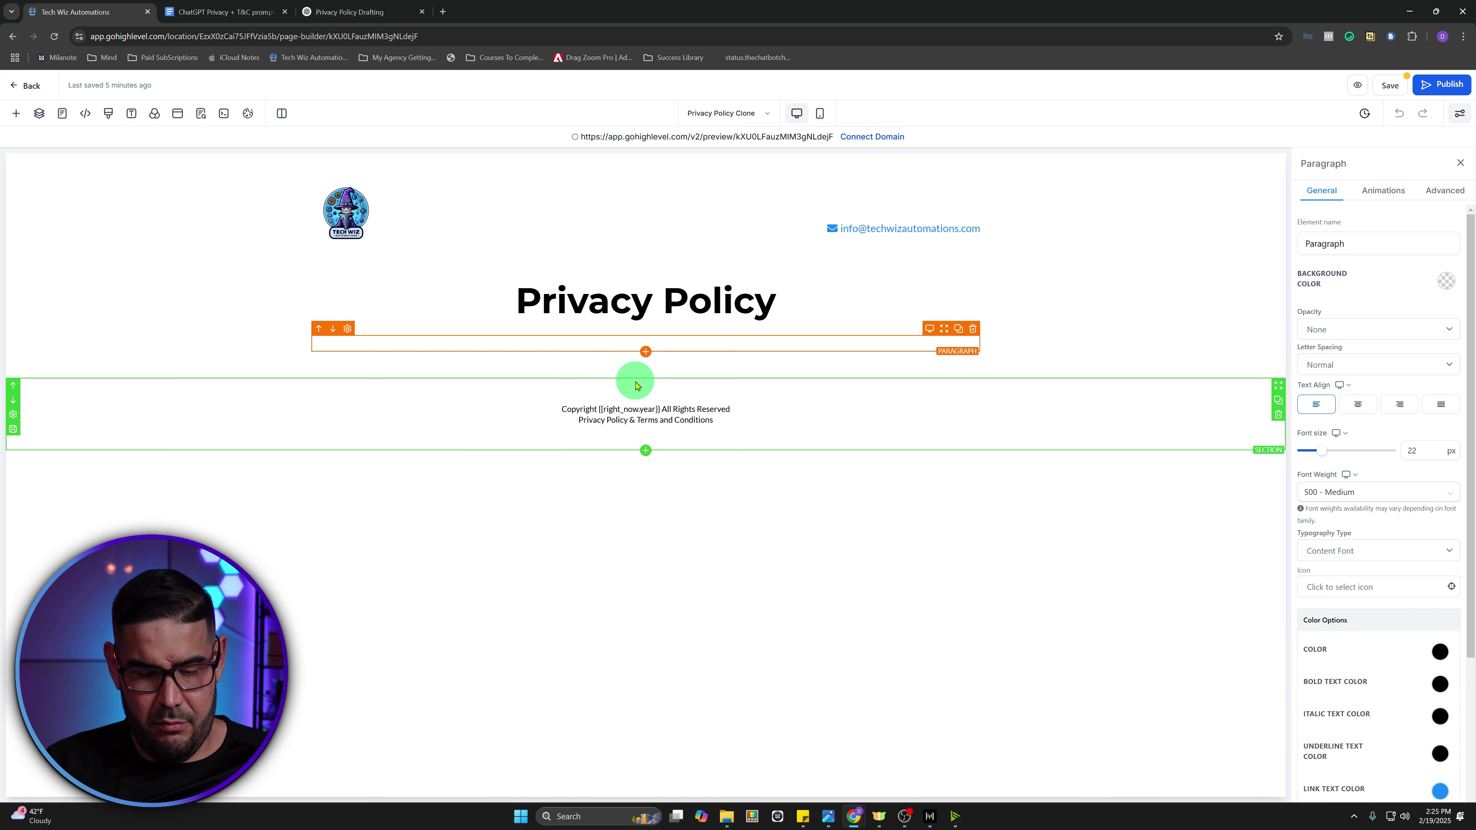
{"action": "left_click", "coordinate": [343, 10]}
{"action": "right_click", "coordinate": [642, 231]}
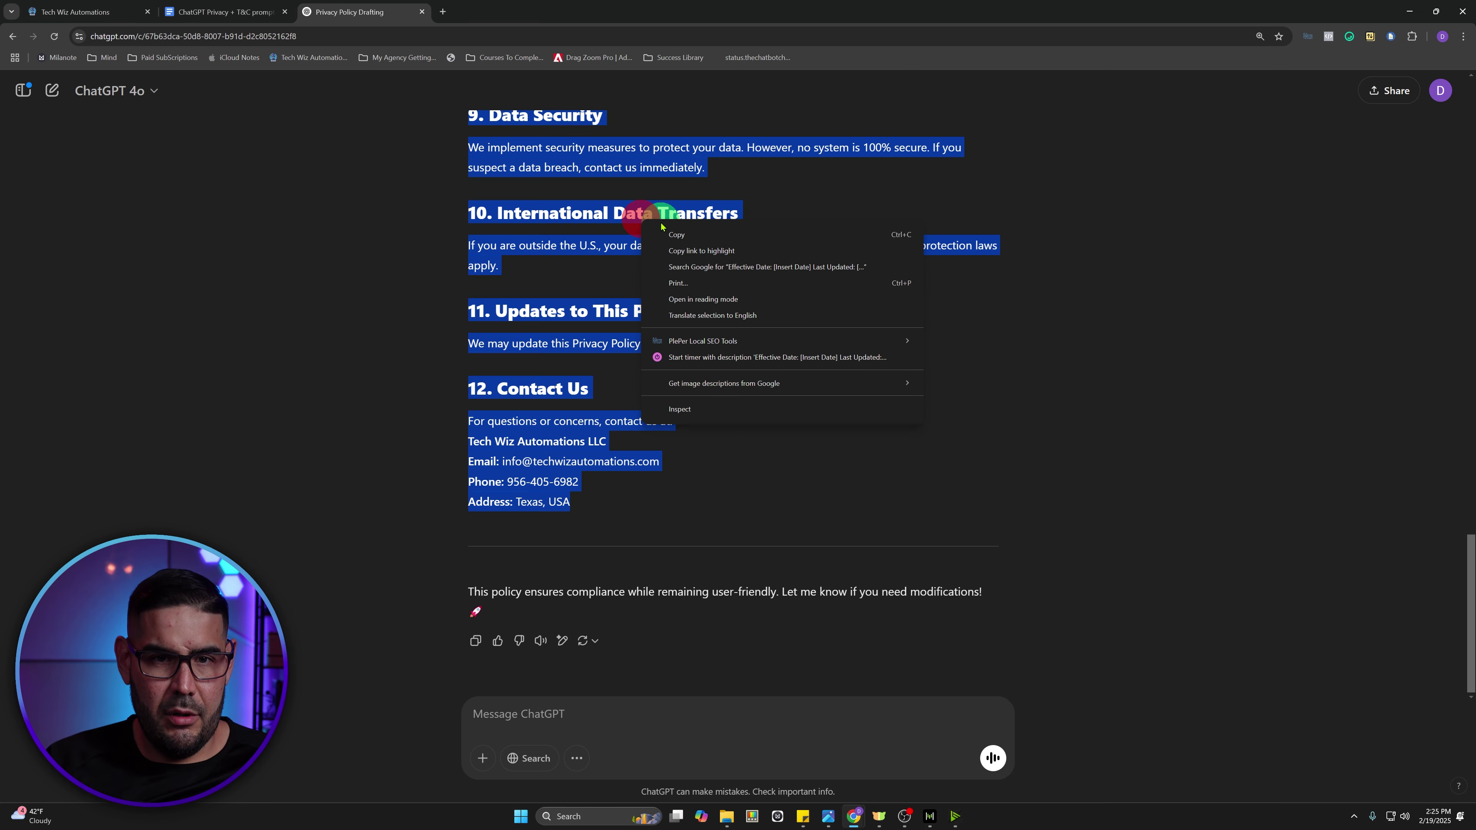
{"action": "left_click", "coordinate": [677, 235]}
{"action": "left_click", "coordinate": [113, 11]}
{"action": "left_click", "coordinate": [586, 341]}
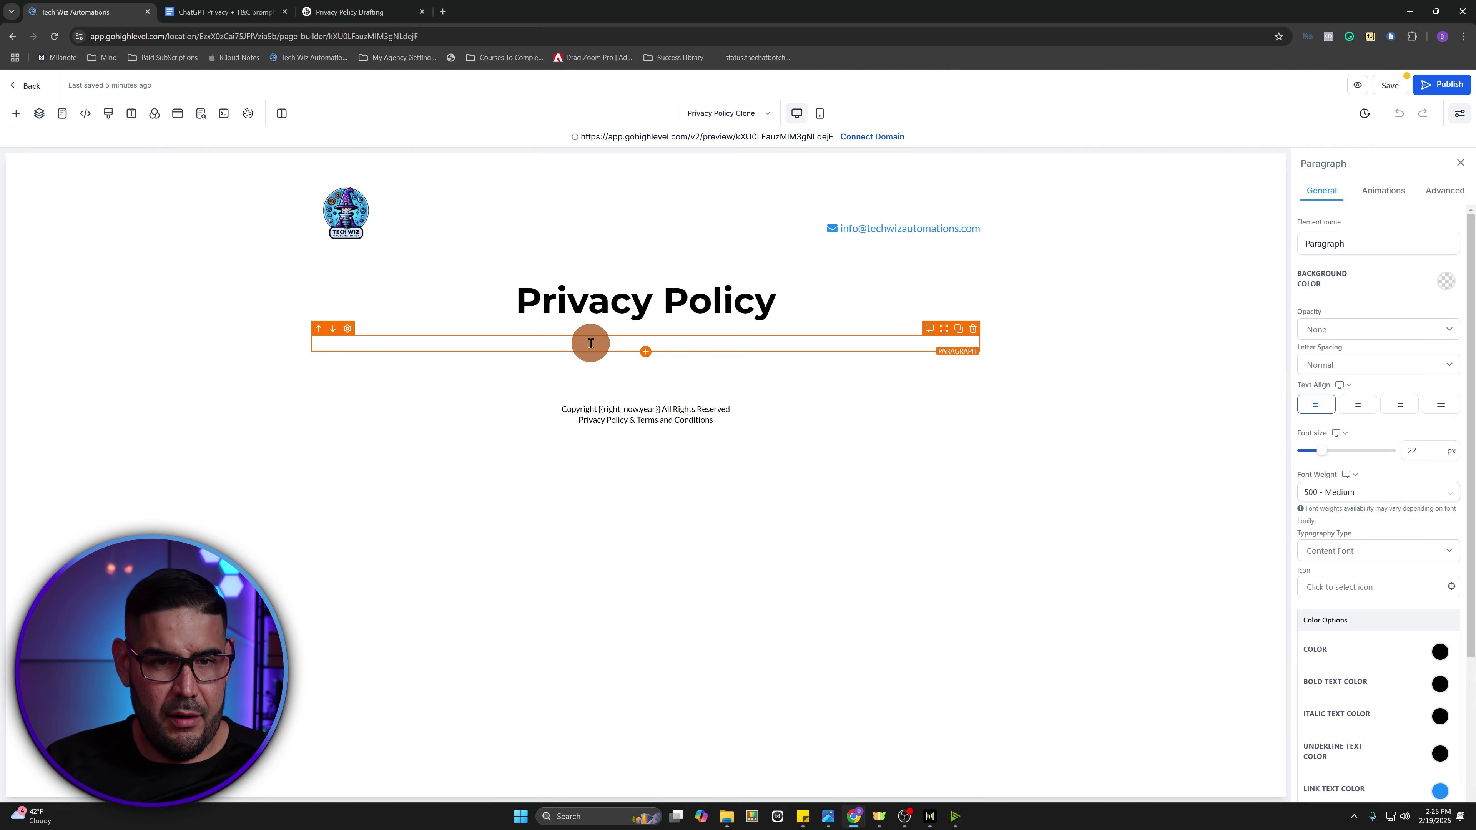
{"action": "key", "text": "ctrl+v"}
- Replace the Effective Date and Last Updated [Insert Date] placeholders with the 2025 date
{"action": "scroll", "coordinate": [561, 407], "scroll_direction": "up", "scroll_amount": 10}
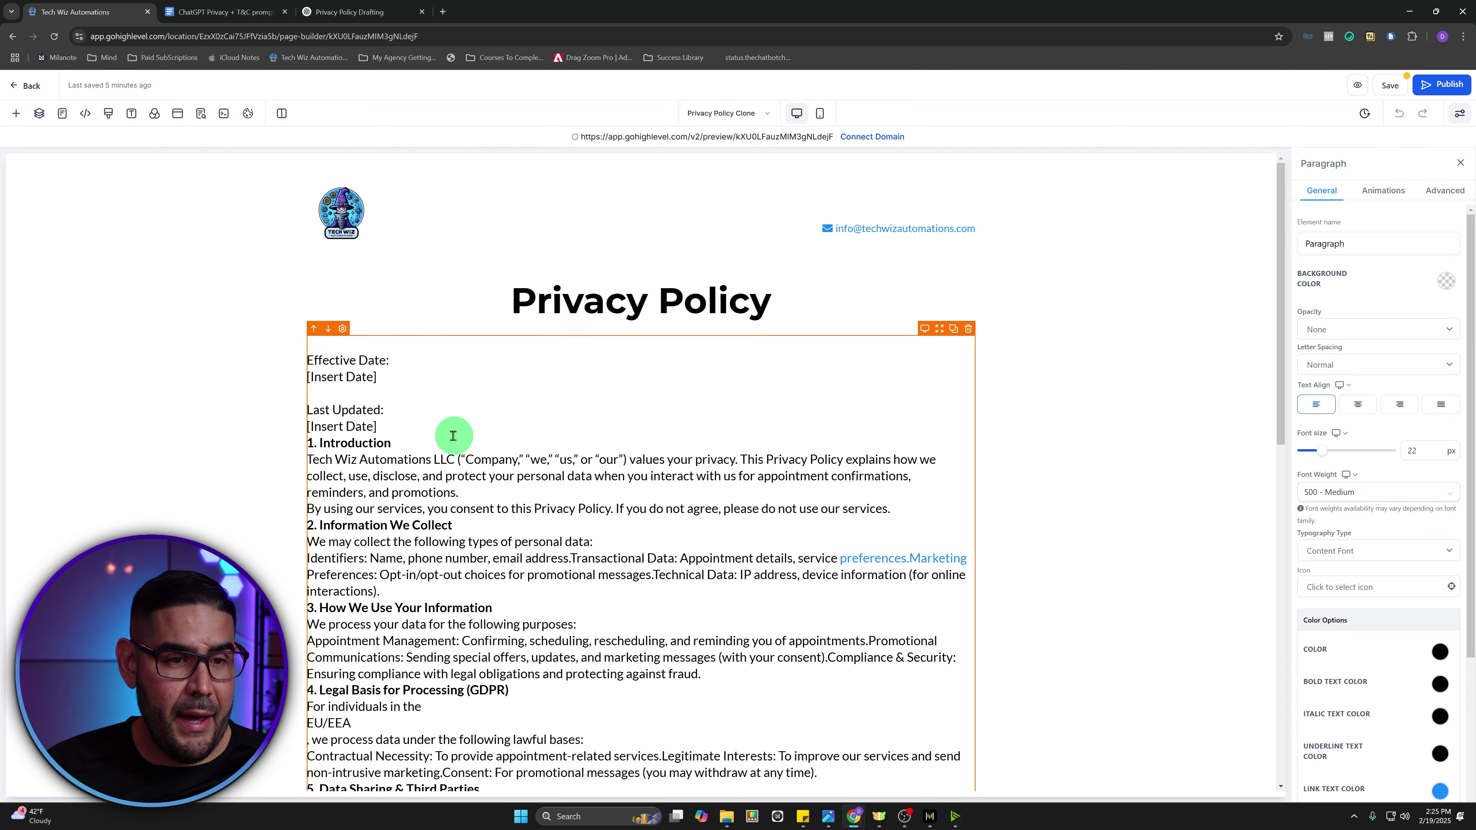
{"action": "left_click_drag", "start_coordinate": [388, 372], "coordinate": [303, 385]}
{"action": "key", "text": "BackSpace"}
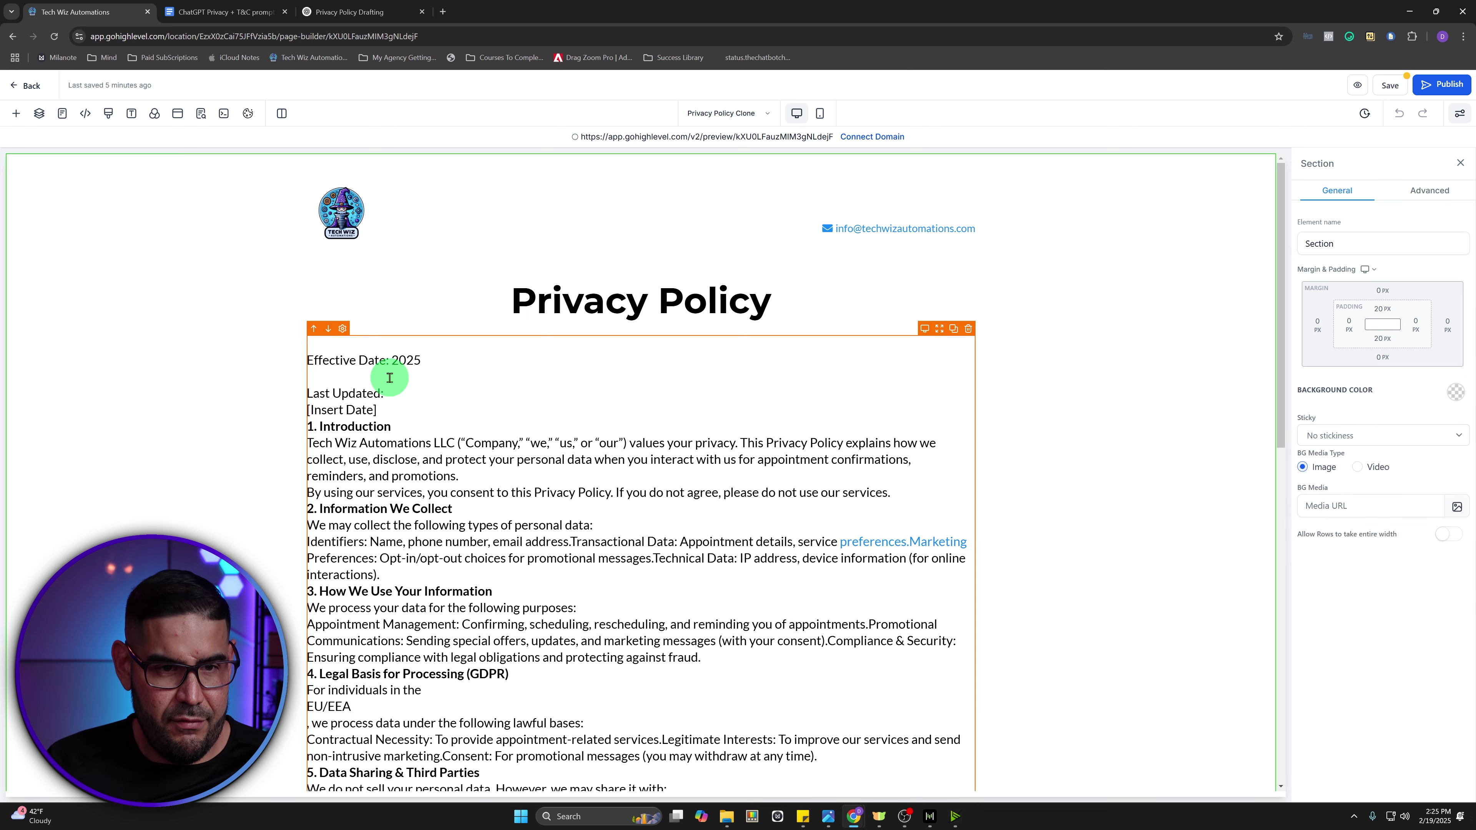
{"action": "left_click", "coordinate": [394, 356]}
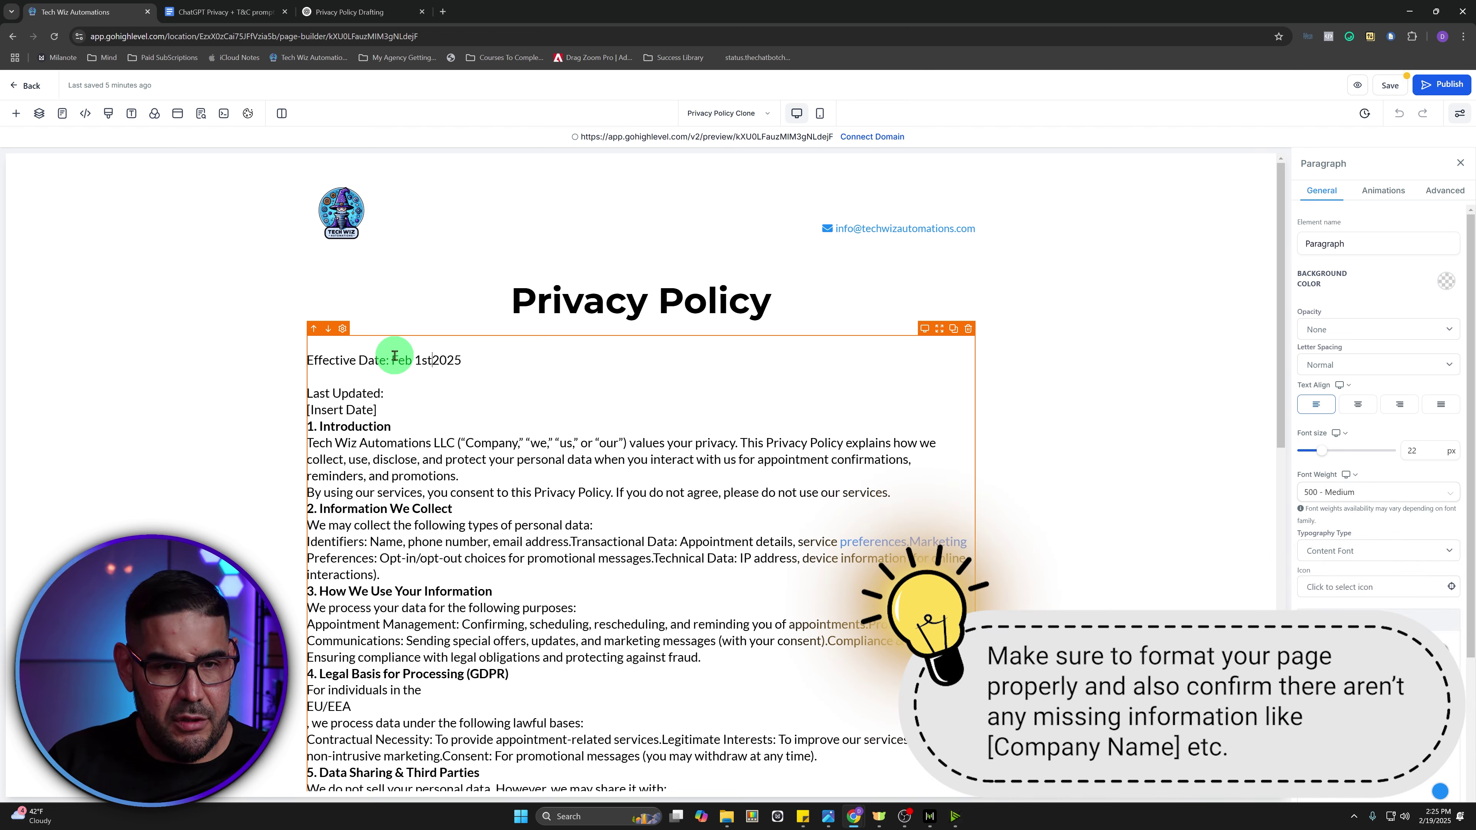
{"action": "triple_click", "coordinate": [389, 409]}
{"action": "key", "text": "BackSpace"}
{"action": "key", "text": "BackSpace"}
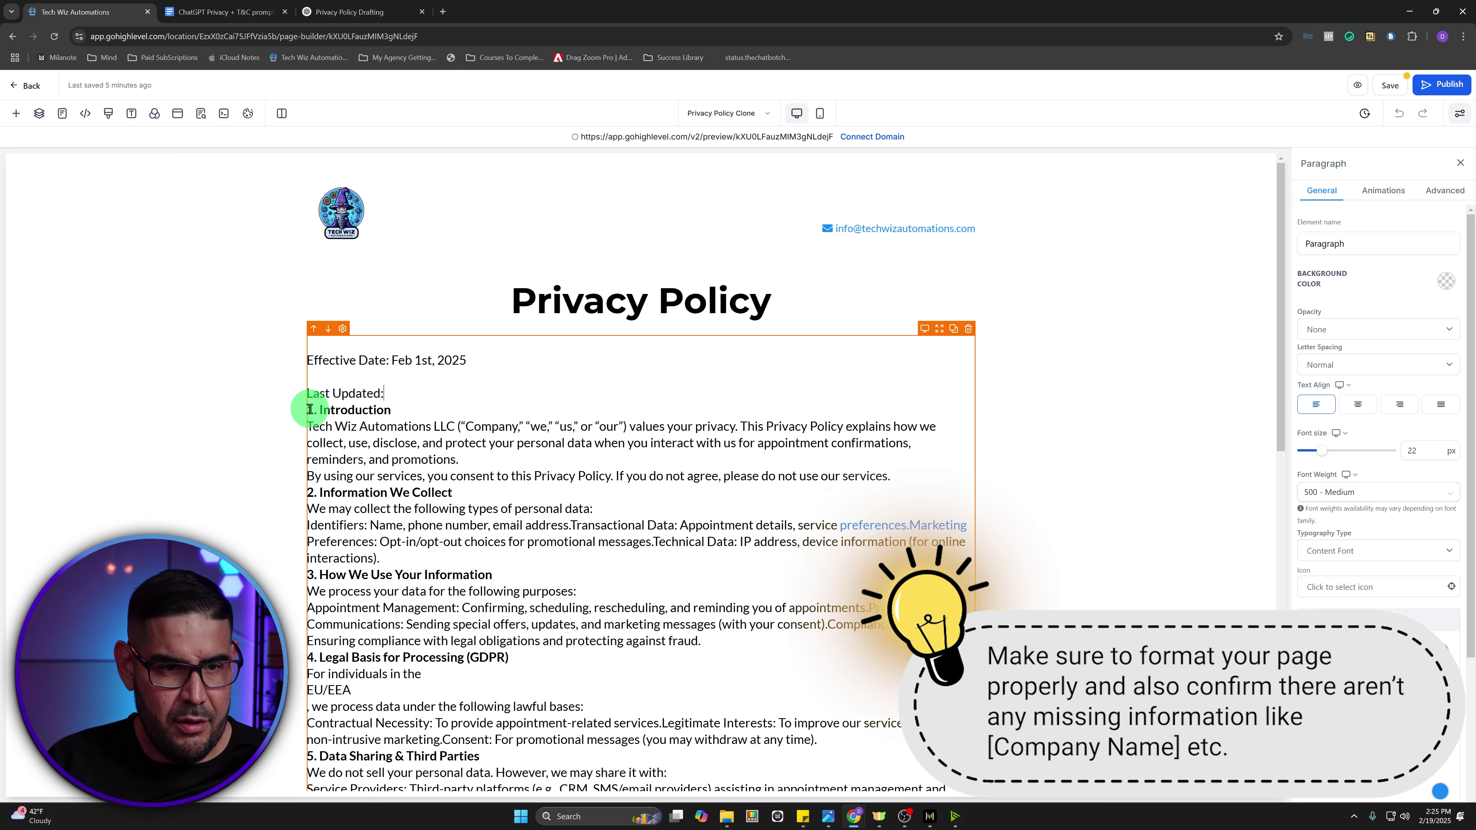
{"action": "type", "text": "2025"}
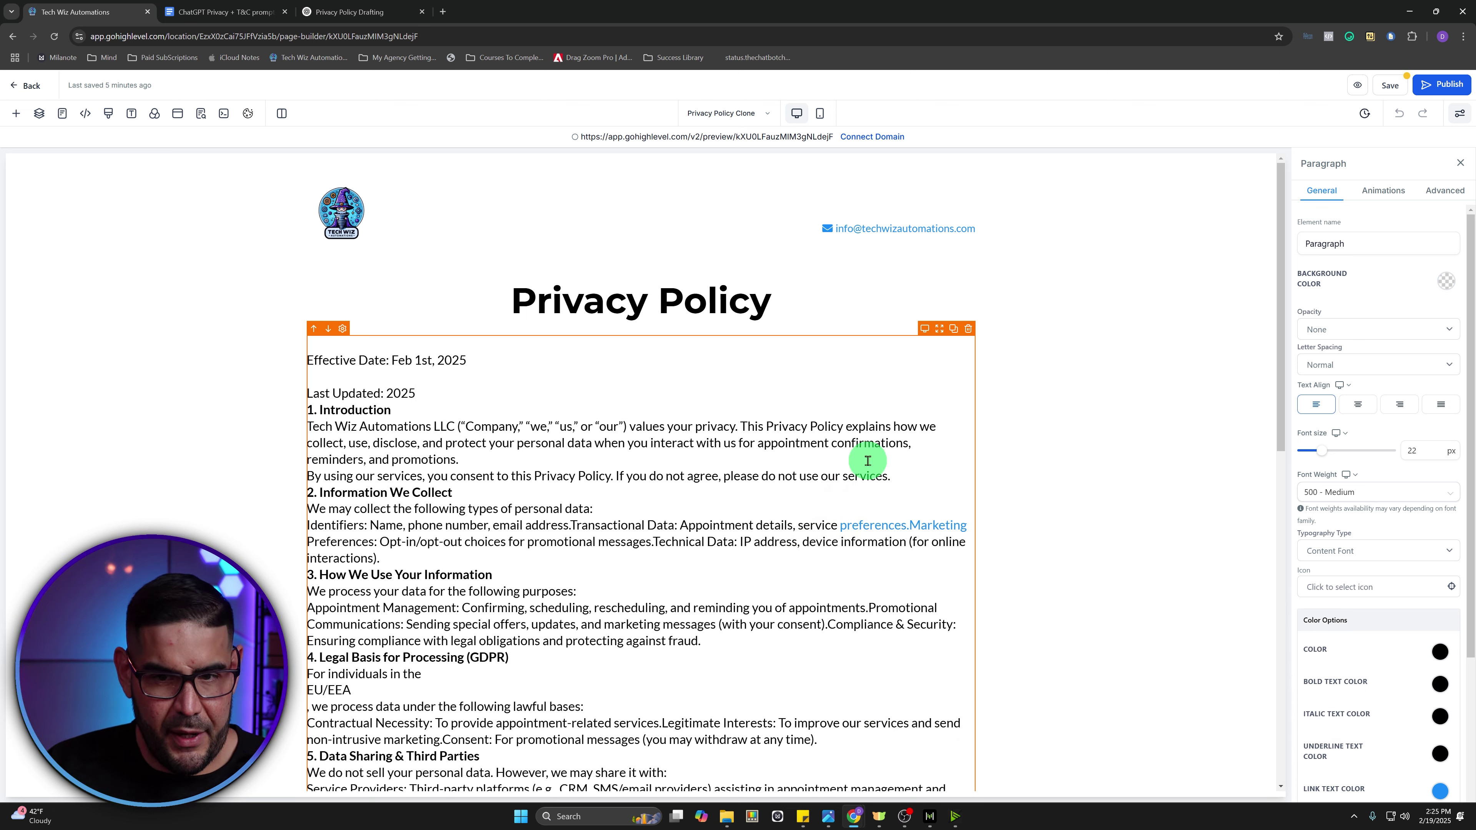
- Add blank lines after the introduction and before section 2, and put Transactional Data on its own line
{"action": "left_click", "coordinate": [462, 459]}
{"action": "key", "text": "Return"}
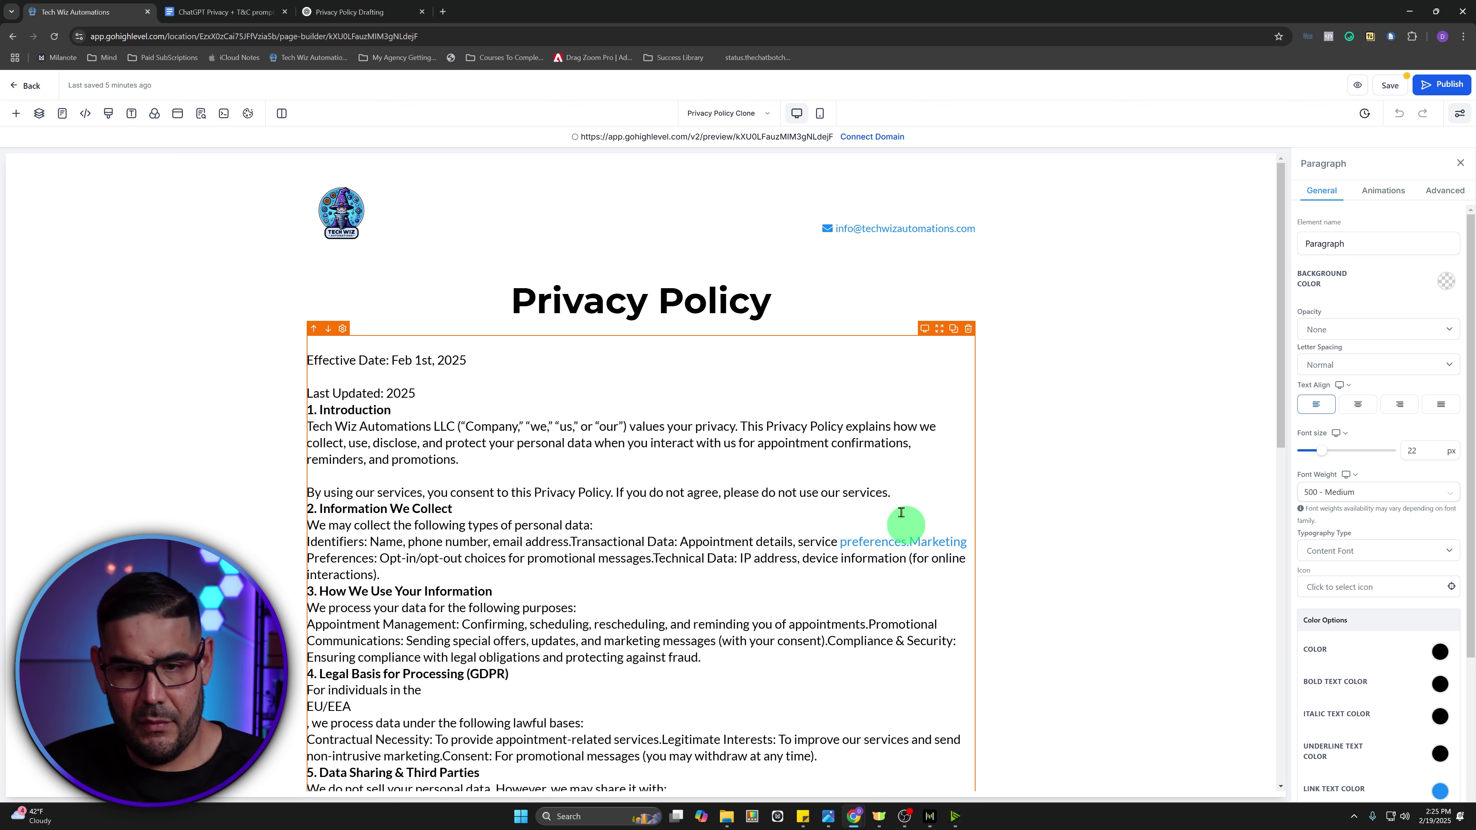
{"action": "left_click", "coordinate": [892, 491]}
{"action": "key", "text": "Return"}
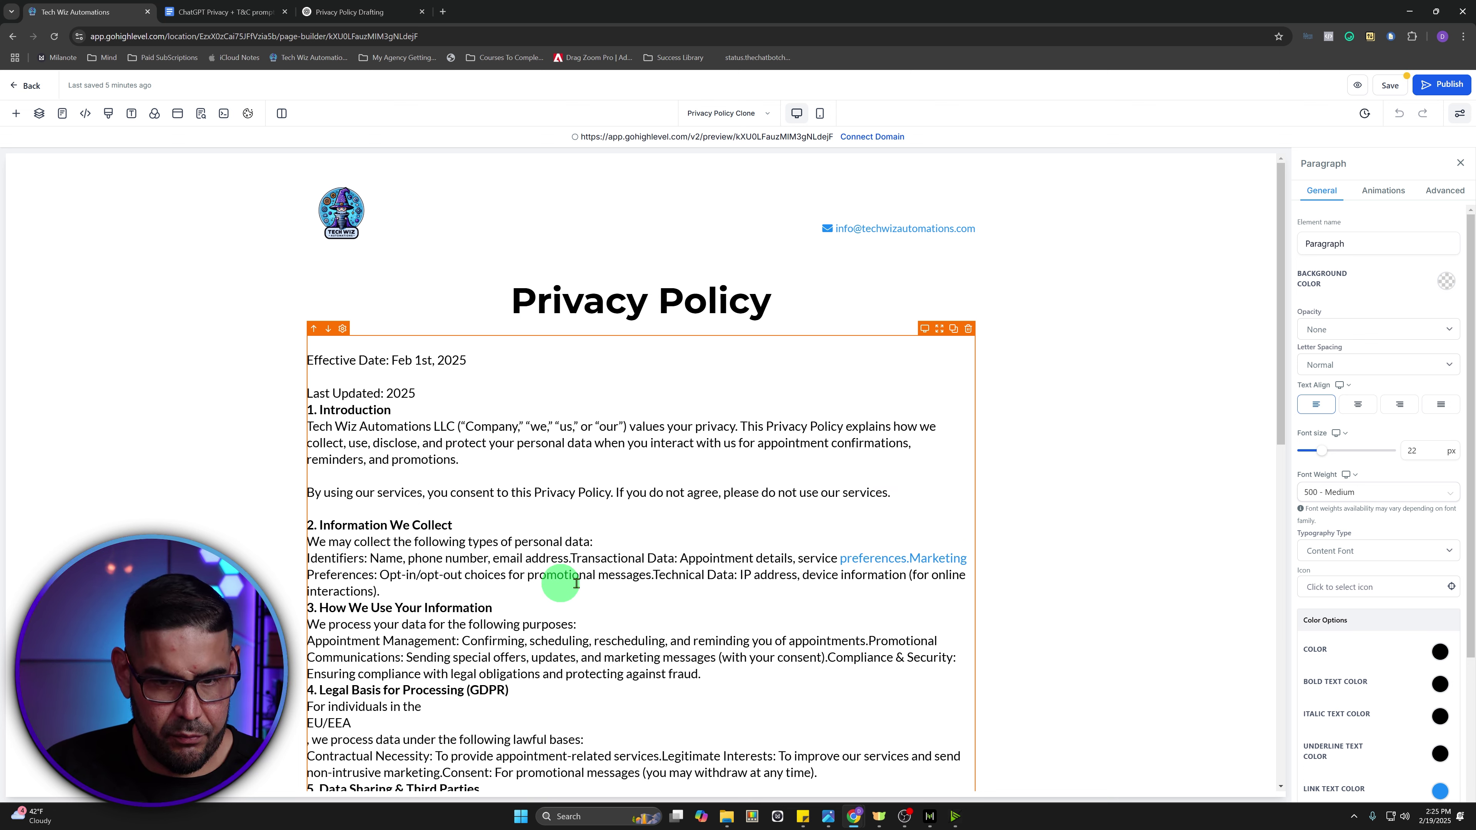
{"action": "left_click", "coordinate": [569, 558]}
{"action": "key", "text": "Return"}
{"action": "key", "text": "BackSpace"}
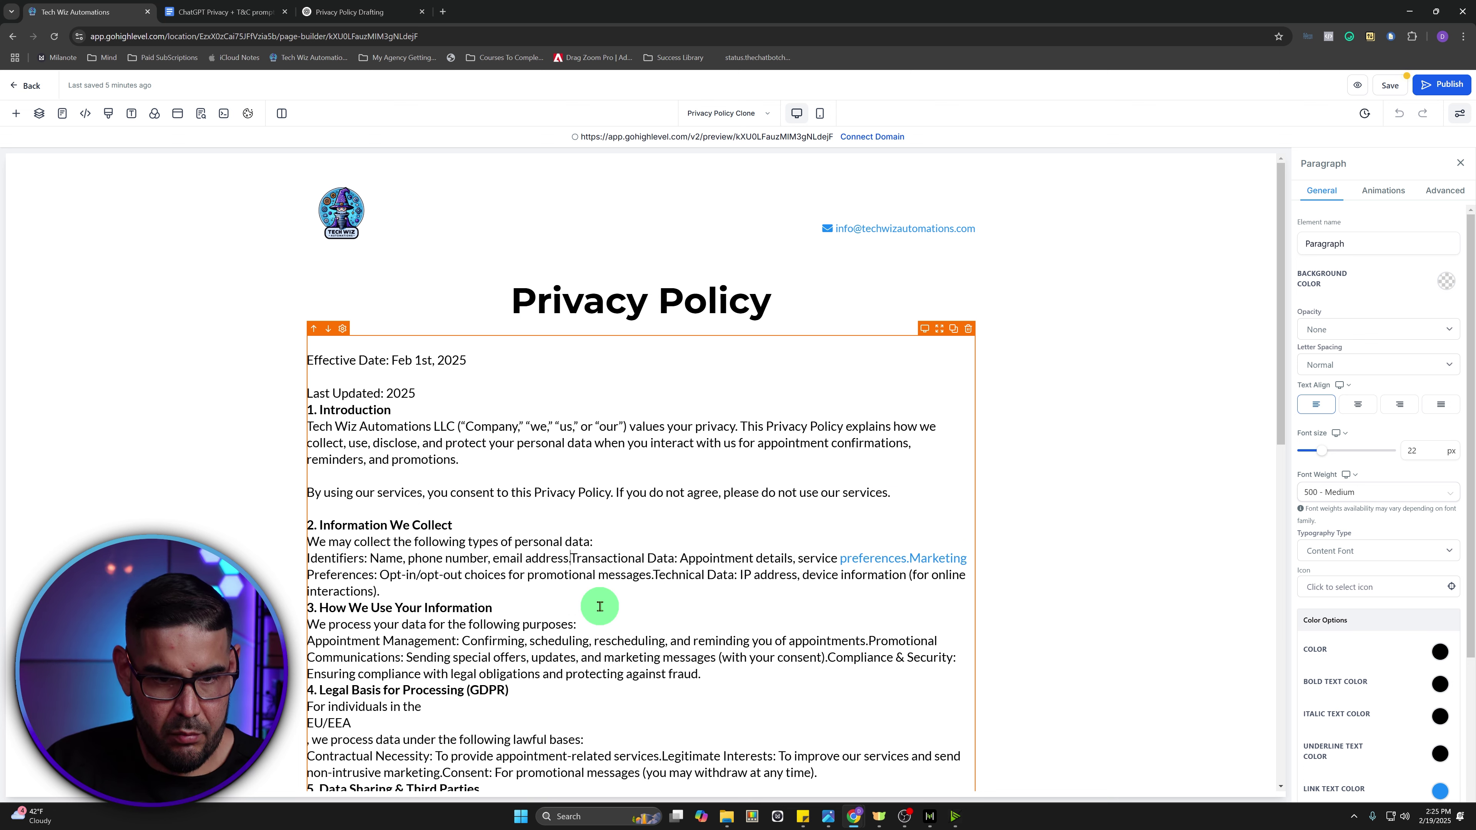
{"action": "key", "text": "Return"}
- Remove the link from preferences.Marketing, split Marketing Preferences and Technical Data onto lines, space before section 3
{"action": "double_click", "coordinate": [612, 574]}
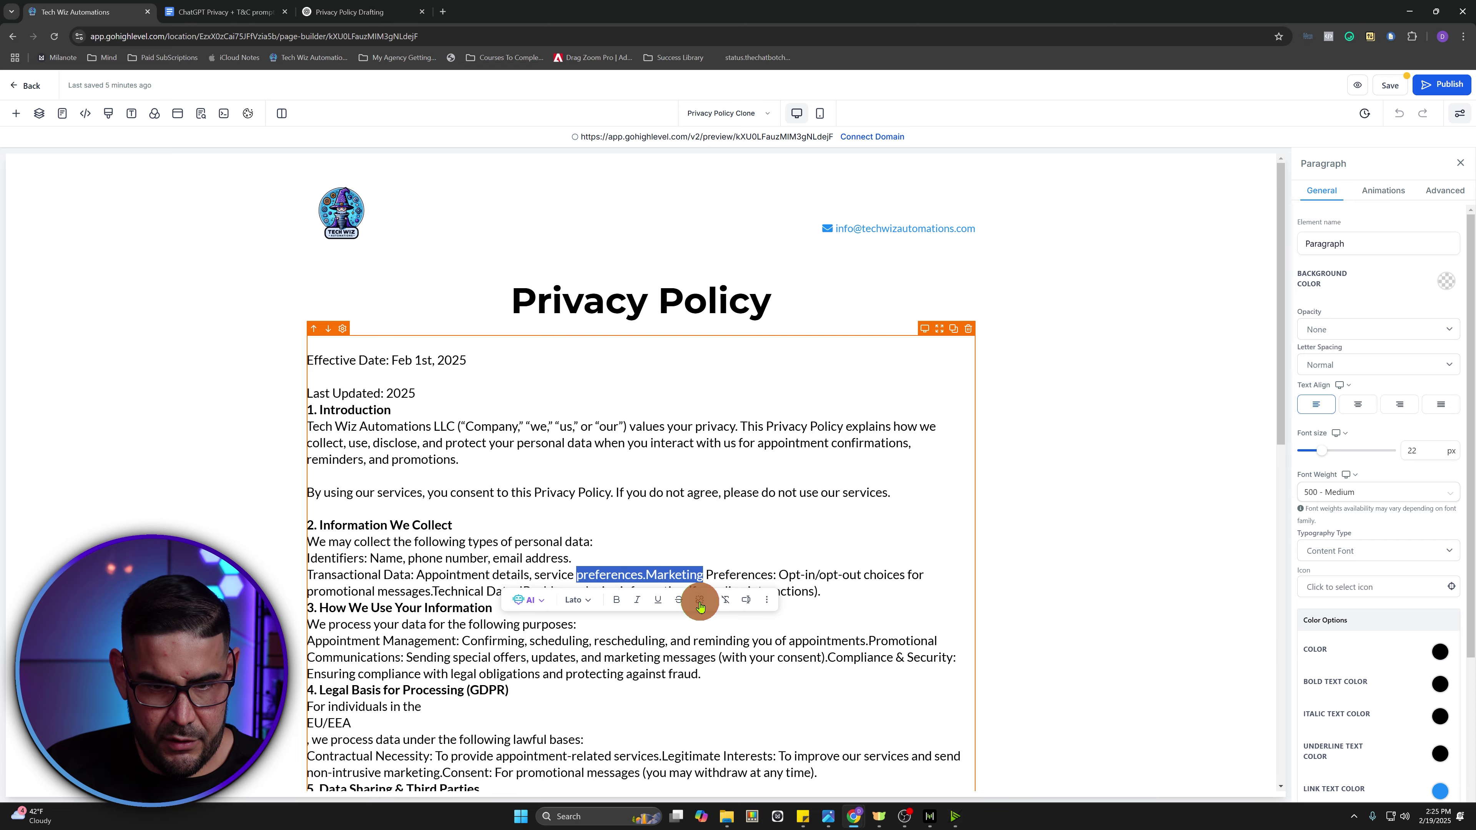
{"action": "left_click", "coordinate": [699, 603]}
{"action": "key", "text": "BackSpace"}
{"action": "left_click", "coordinate": [831, 510]}
{"action": "left_click", "coordinate": [646, 575]}
{"action": "key", "text": "Return"}
{"action": "left_click", "coordinate": [714, 590]}
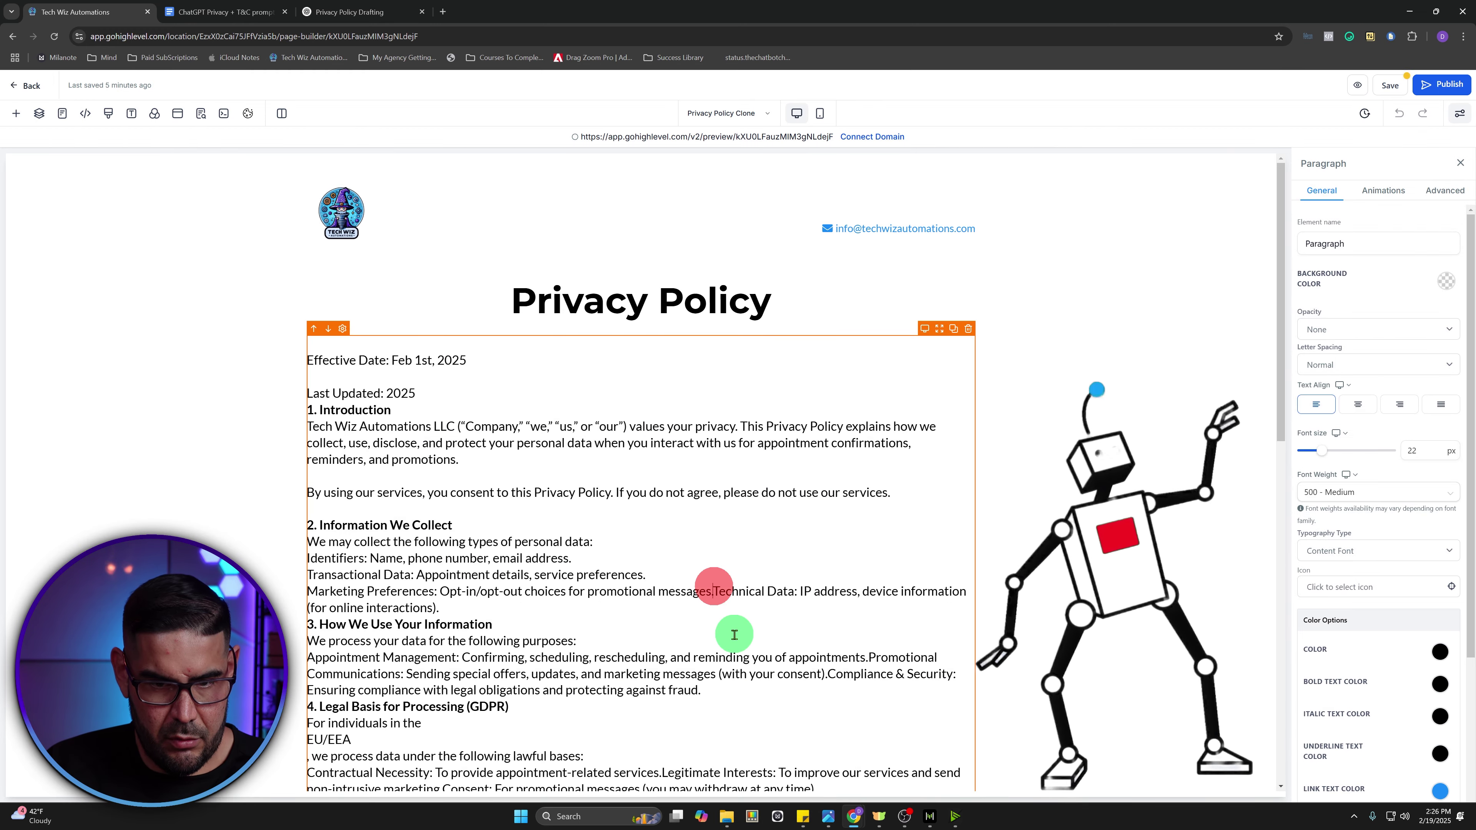
{"action": "key", "text": "Return"}
{"action": "left_click", "coordinate": [709, 606]}
{"action": "key", "text": "Return"}
- Rejoin the split EU/EEA GDPR sentence and add blank lines before sections 5 and 6
{"action": "scroll", "coordinate": [704, 706], "scroll_direction": "down", "scroll_amount": 2}
{"action": "left_click", "coordinate": [308, 501]}
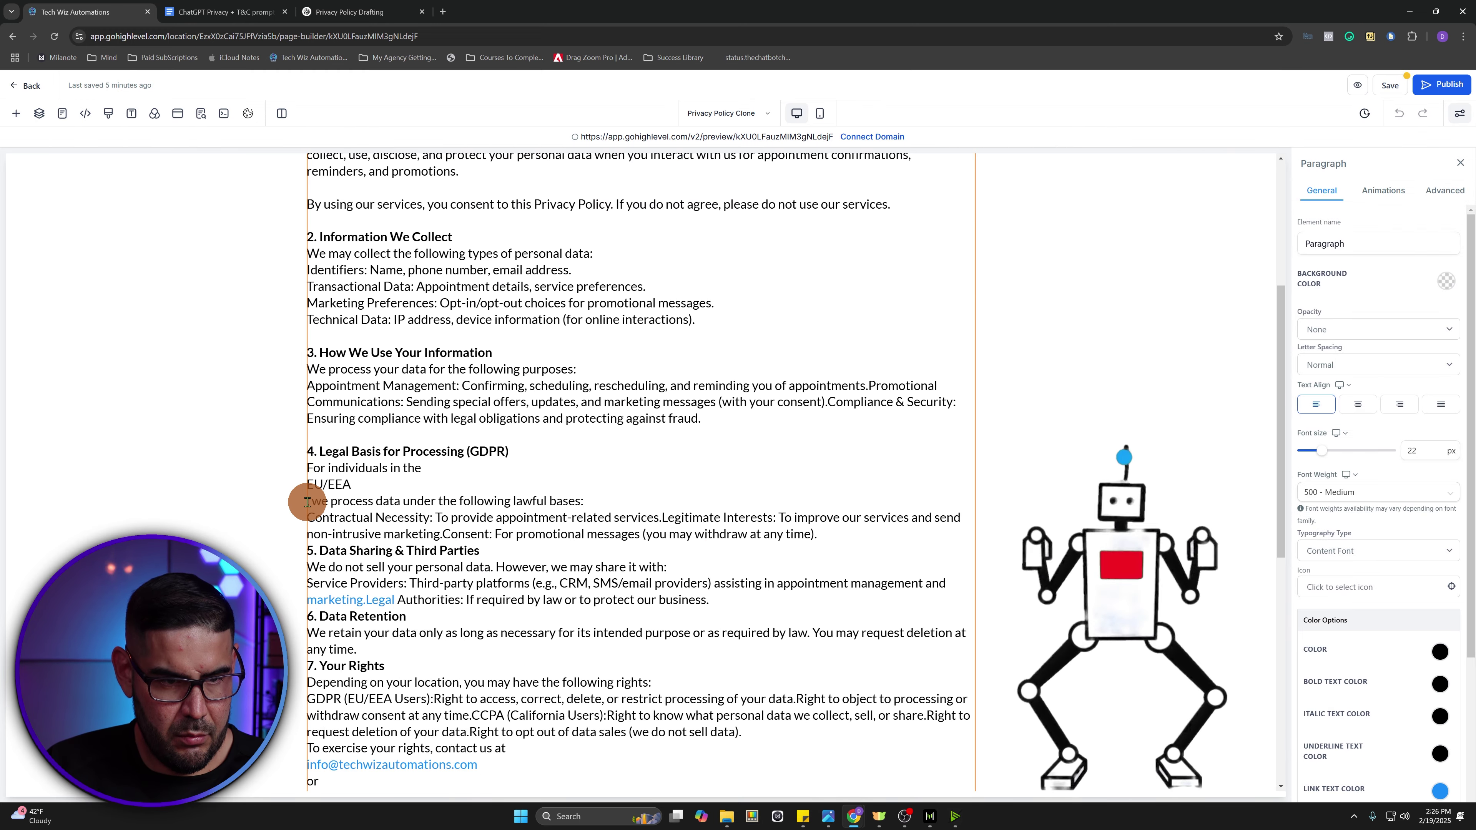
{"action": "key", "text": "BackSpace"}
{"action": "left_click", "coordinate": [308, 485]}
{"action": "key", "text": "BackSpace"}
{"action": "left_click", "coordinate": [821, 501]}
{"action": "key", "text": "Return"}
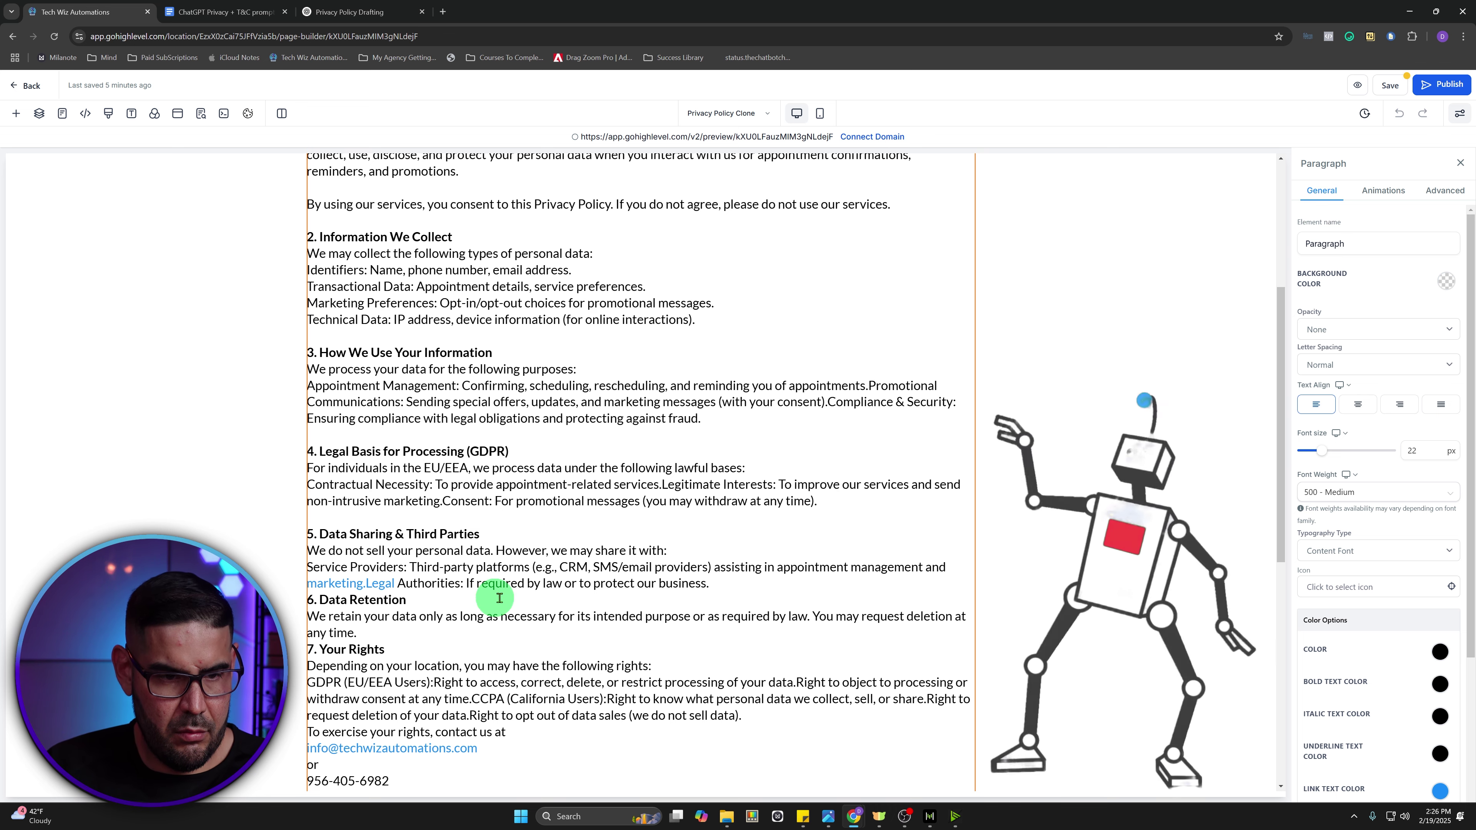
{"action": "left_click", "coordinate": [715, 583]}
{"action": "key", "text": "Return"}
- Remove the link from marketing.Legal, space before section 7, and put the opt-out-of-sales right on its own line
{"action": "left_click_drag", "start_coordinate": [397, 584], "coordinate": [311, 584]}
{"action": "left_click", "coordinate": [442, 608]}
{"action": "left_click_drag", "start_coordinate": [724, 394], "coordinate": [572, 401]}
{"action": "key", "text": "BackSpace"}
{"action": "left_click", "coordinate": [823, 503]}
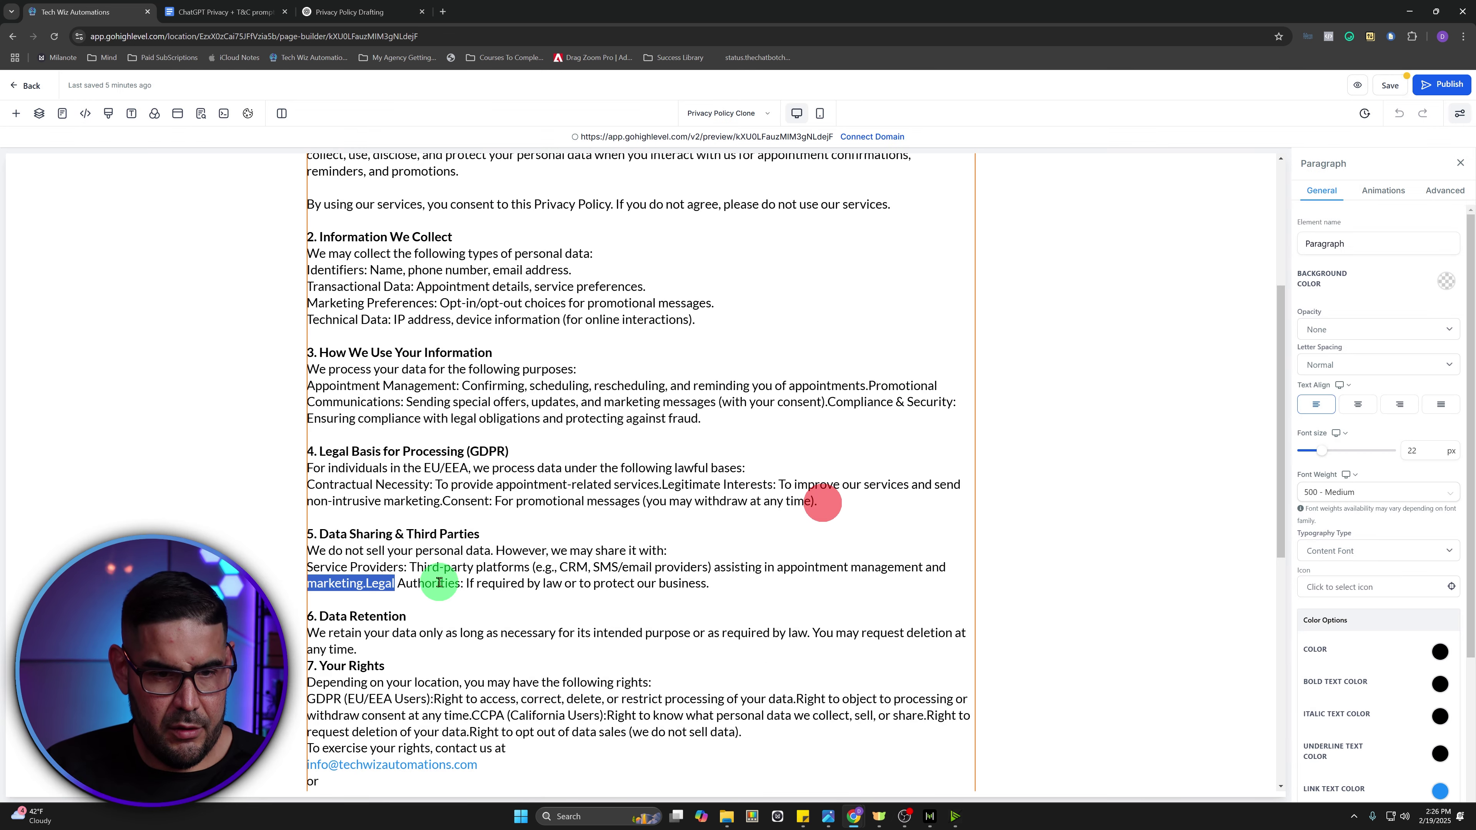
{"action": "left_click", "coordinate": [431, 582]}
{"action": "scroll", "coordinate": [634, 626], "scroll_direction": "down", "scroll_amount": 1}
{"action": "left_click", "coordinate": [400, 594]}
{"action": "key", "text": "Return"}
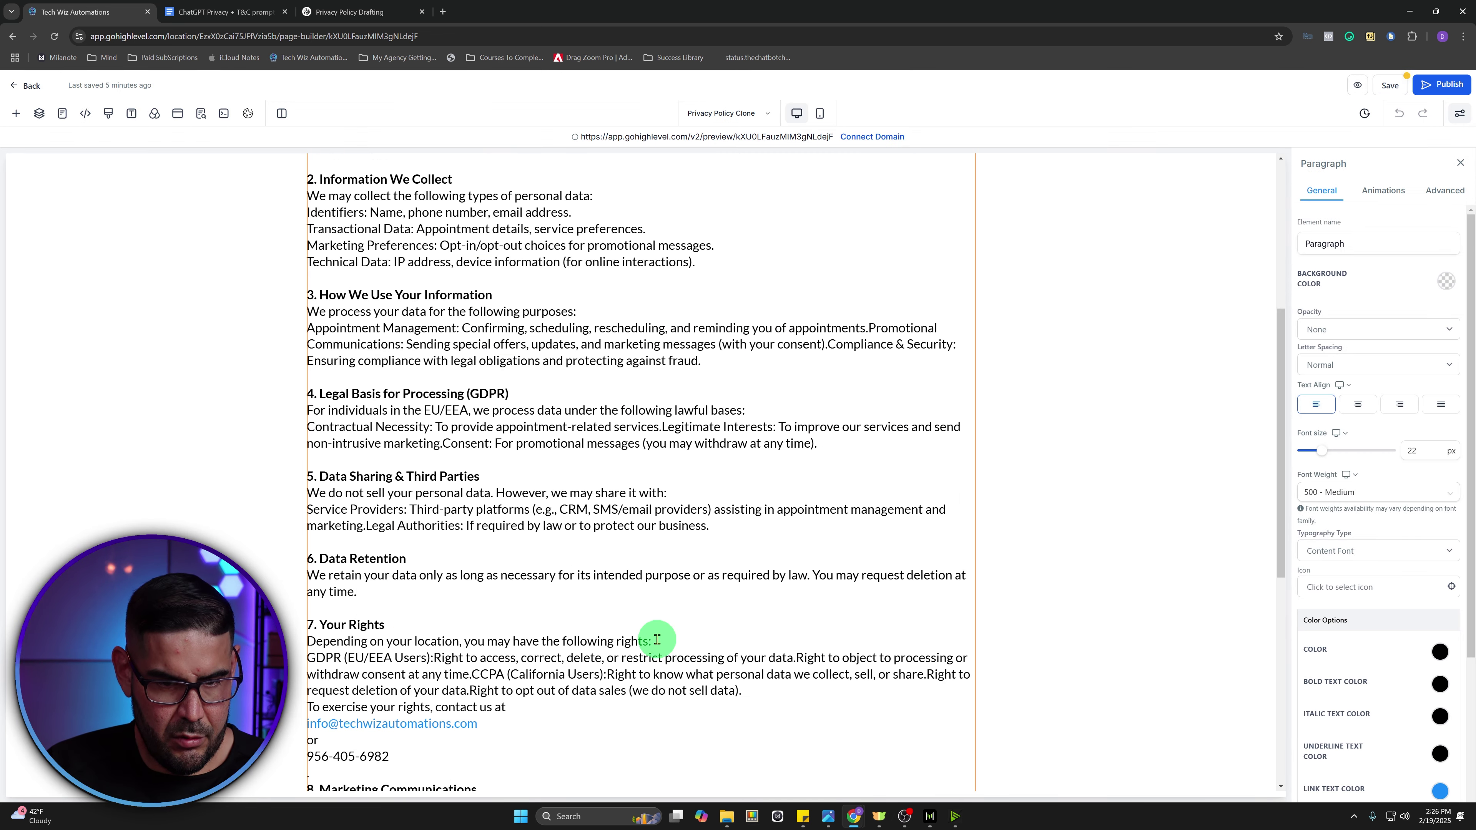
{"action": "scroll", "coordinate": [657, 642], "scroll_direction": "down", "scroll_amount": 1}
{"action": "left_click", "coordinate": [469, 634]}
{"action": "key", "text": "Return"}
- Join the contact email and phone lines, and add blank lines before sections 10, 11 and 12
{"action": "scroll", "coordinate": [434, 720], "scroll_direction": "down", "scroll_amount": 3}
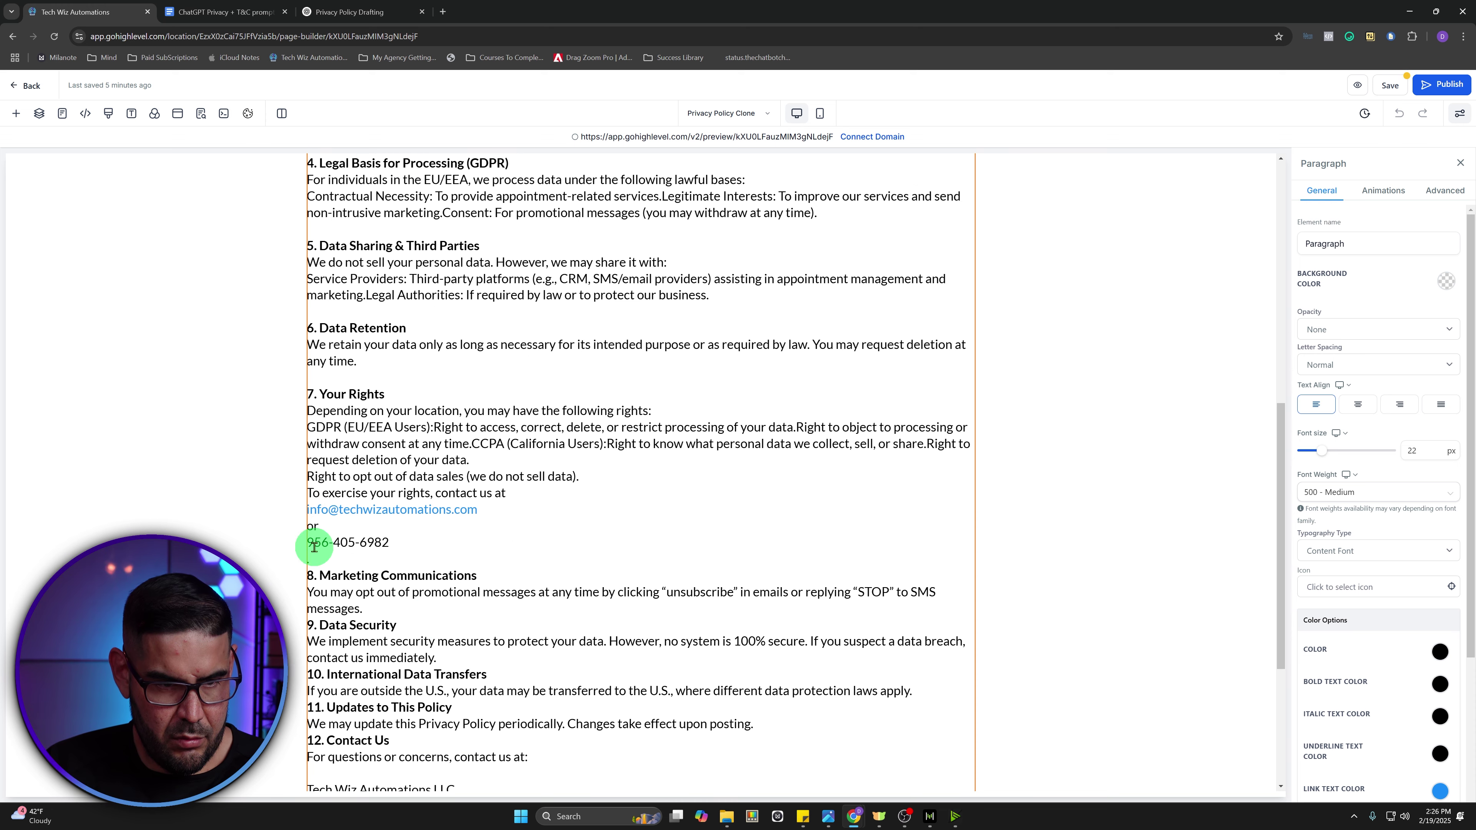
{"action": "left_click", "coordinate": [310, 545]}
{"action": "key", "text": "BackSpace"}
{"action": "left_click", "coordinate": [307, 527]}
{"action": "key", "text": "BackSpace"}
{"action": "left_click", "coordinate": [493, 511]}
{"action": "left_click", "coordinate": [465, 640]}
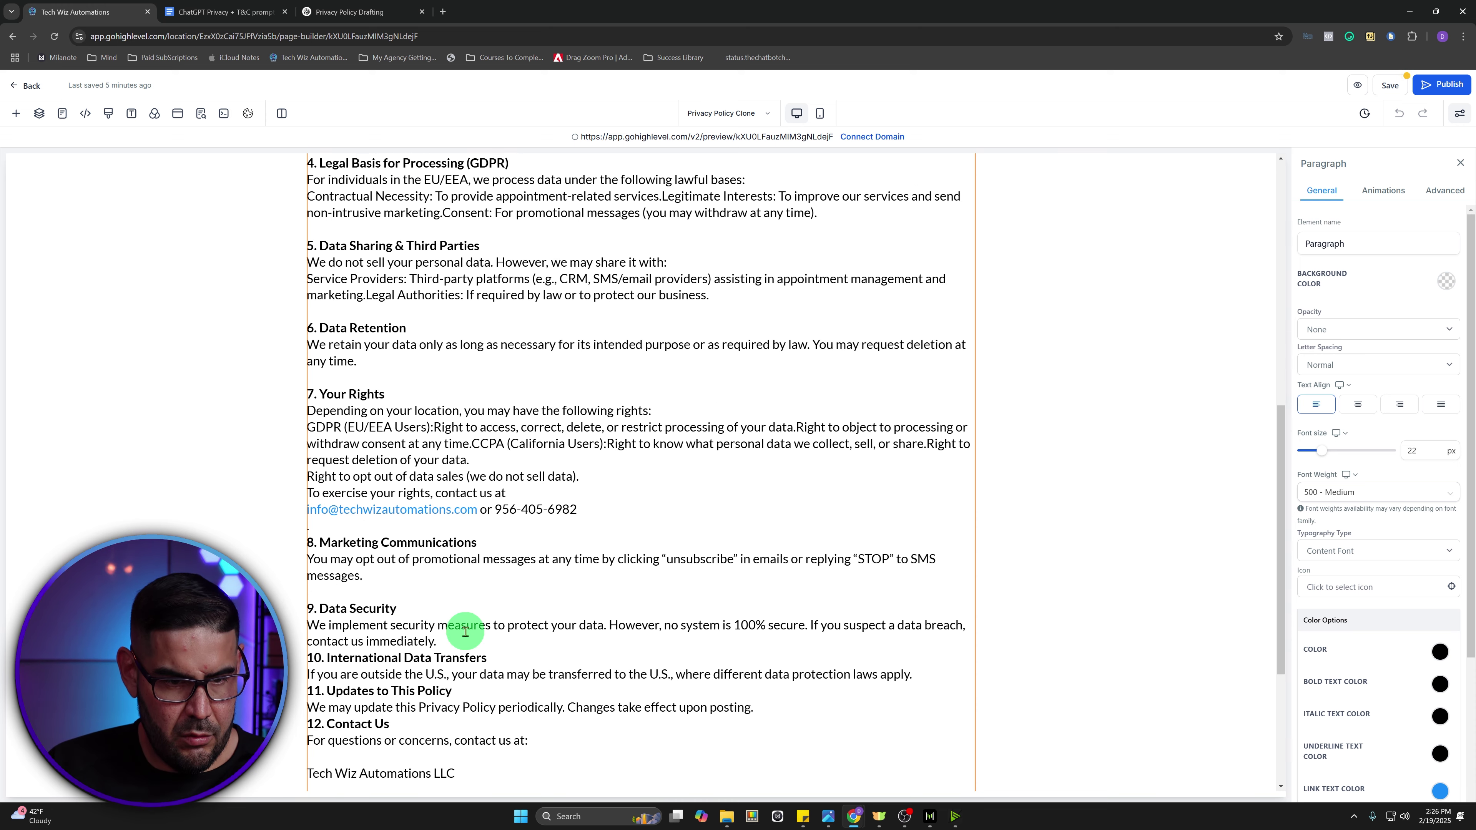
{"action": "key", "text": "Return"}
{"action": "left_click", "coordinate": [914, 691]}
{"action": "key", "text": "Return"}
{"action": "scroll", "coordinate": [445, 626], "scroll_direction": "down", "scroll_amount": 2}
{"action": "left_click", "coordinate": [771, 626]}
{"action": "key", "text": "Return"}
{"action": "scroll", "coordinate": [479, 665], "scroll_direction": "down", "scroll_amount": 1}
{"action": "scroll", "coordinate": [479, 665], "scroll_direction": "down", "scroll_amount": 3}
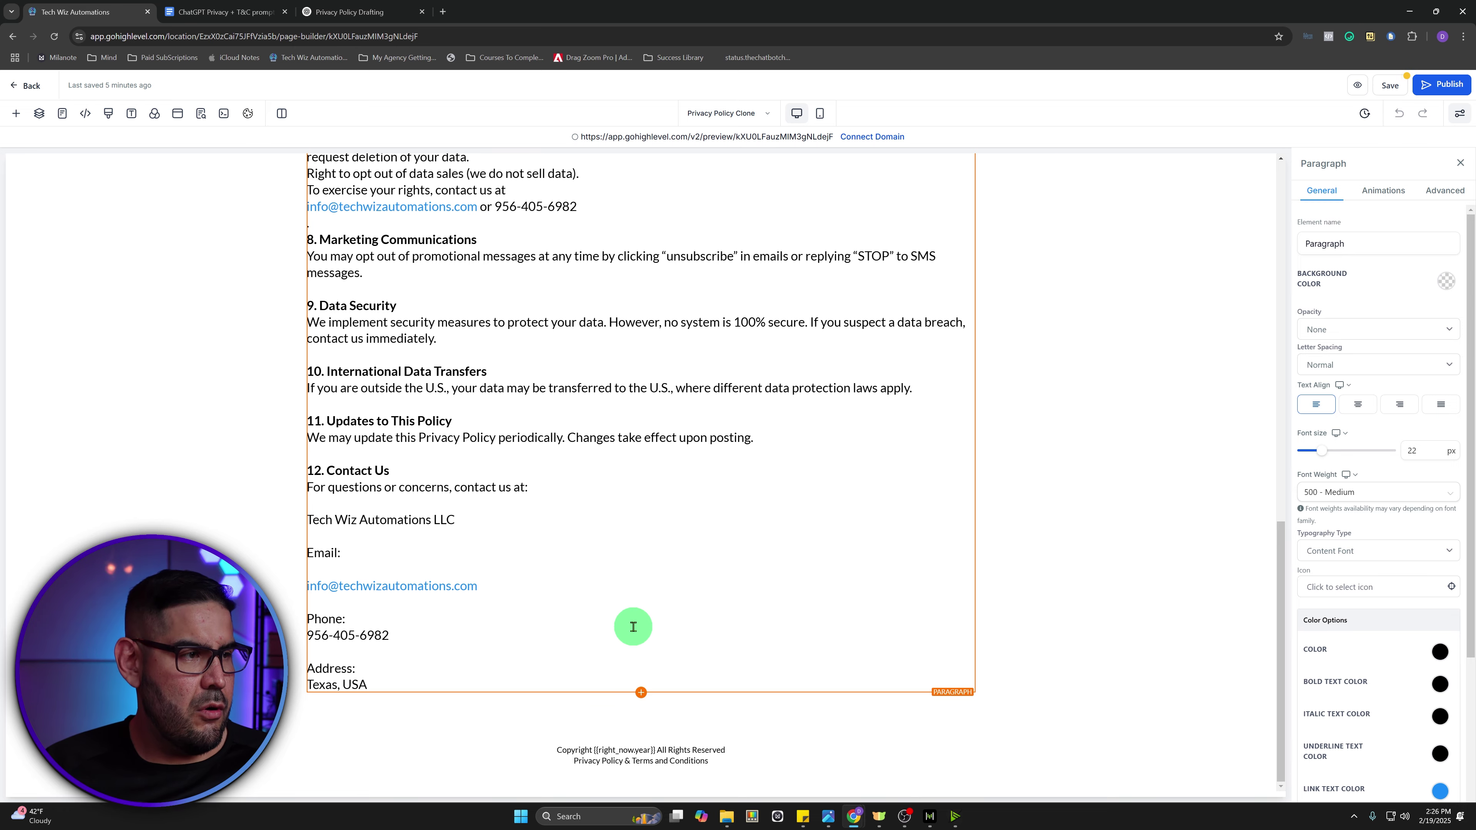
{"action": "scroll", "coordinate": [669, 615], "scroll_direction": "up", "scroll_amount": 15}
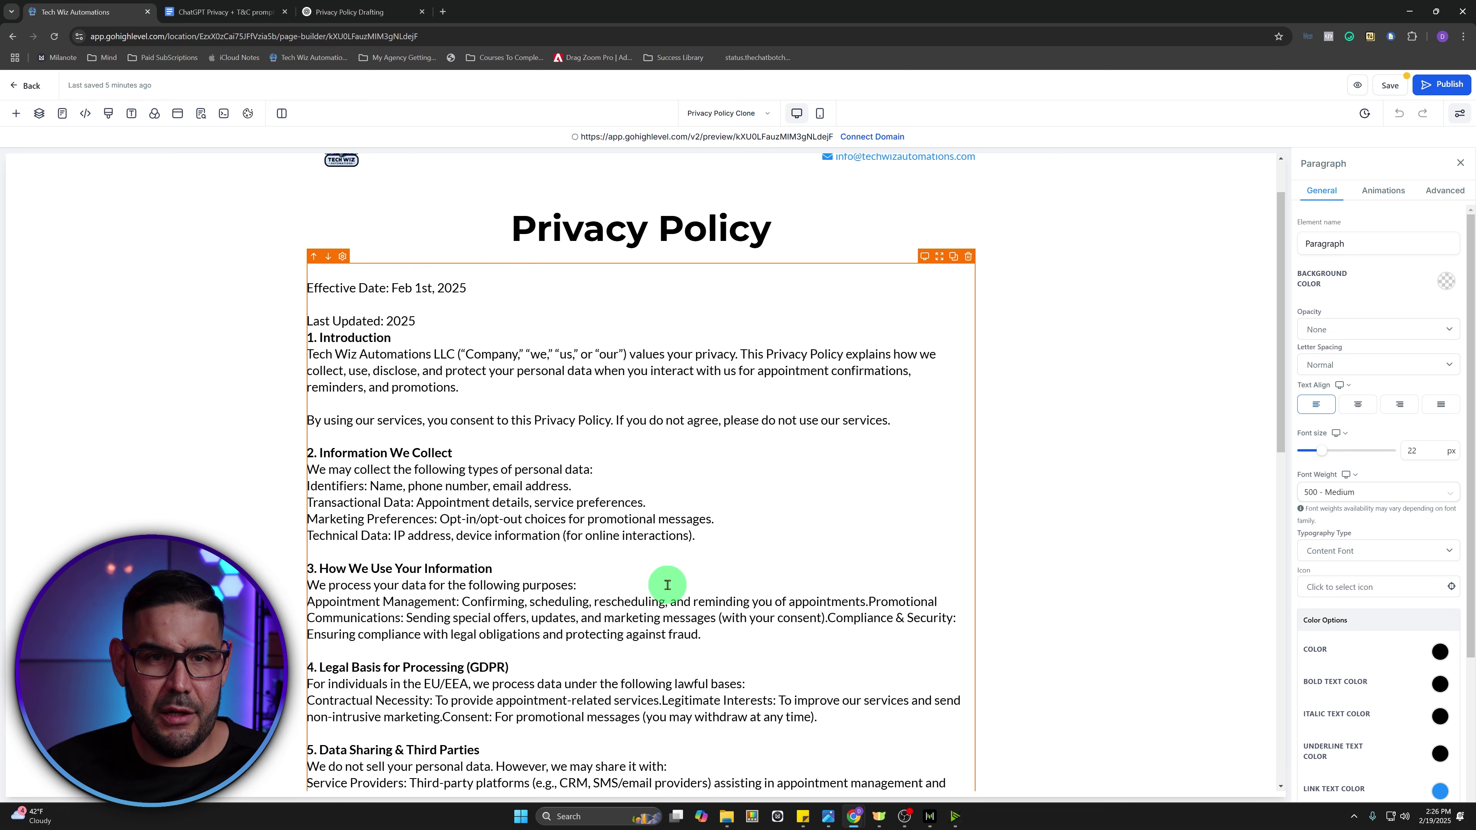
- Save the Privacy Policy page and open the Terms of Service funnel step in the page editor
{"action": "left_click", "coordinate": [1393, 86]}
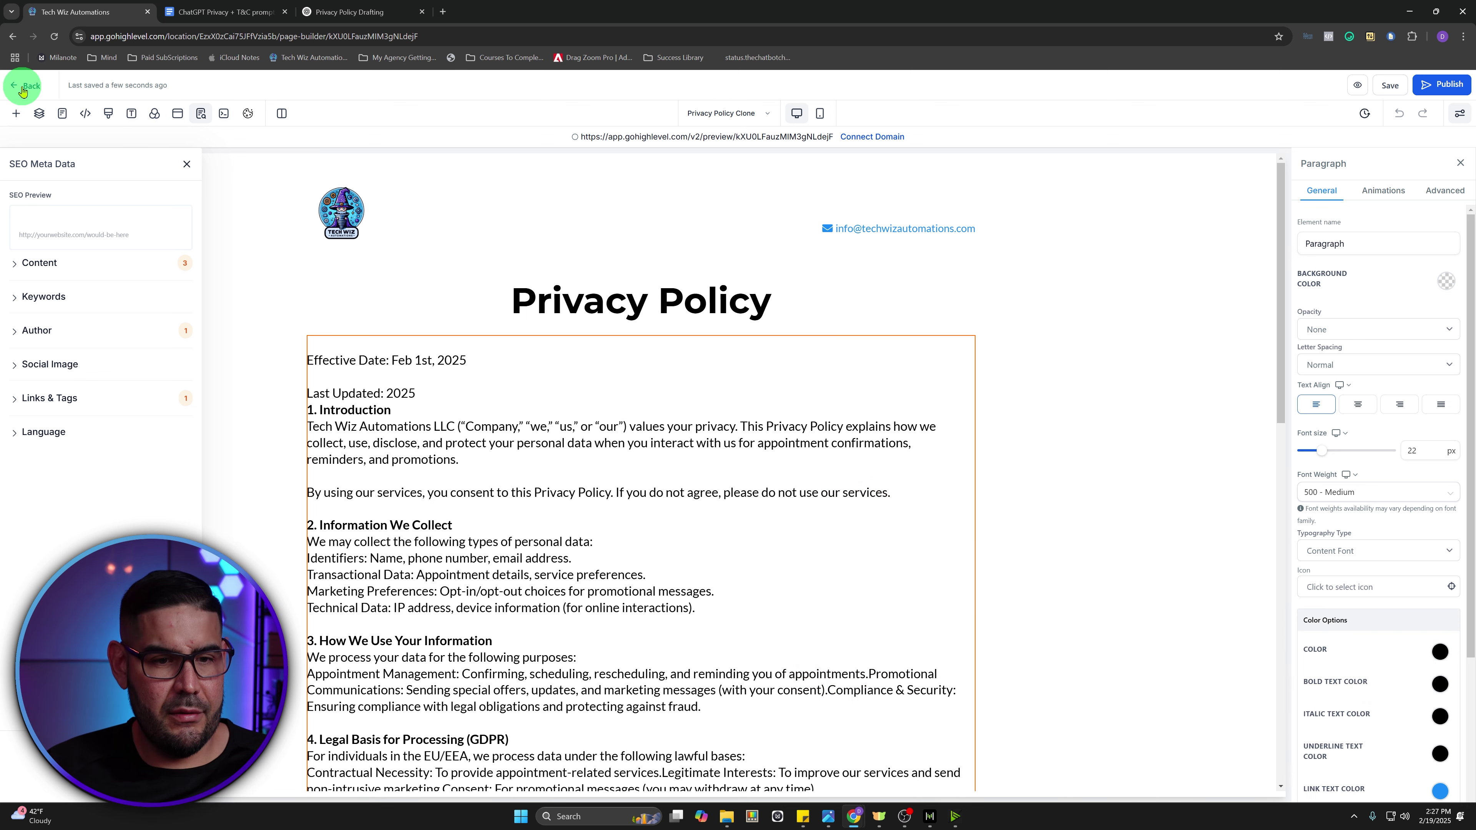
{"action": "left_click", "coordinate": [22, 87]}
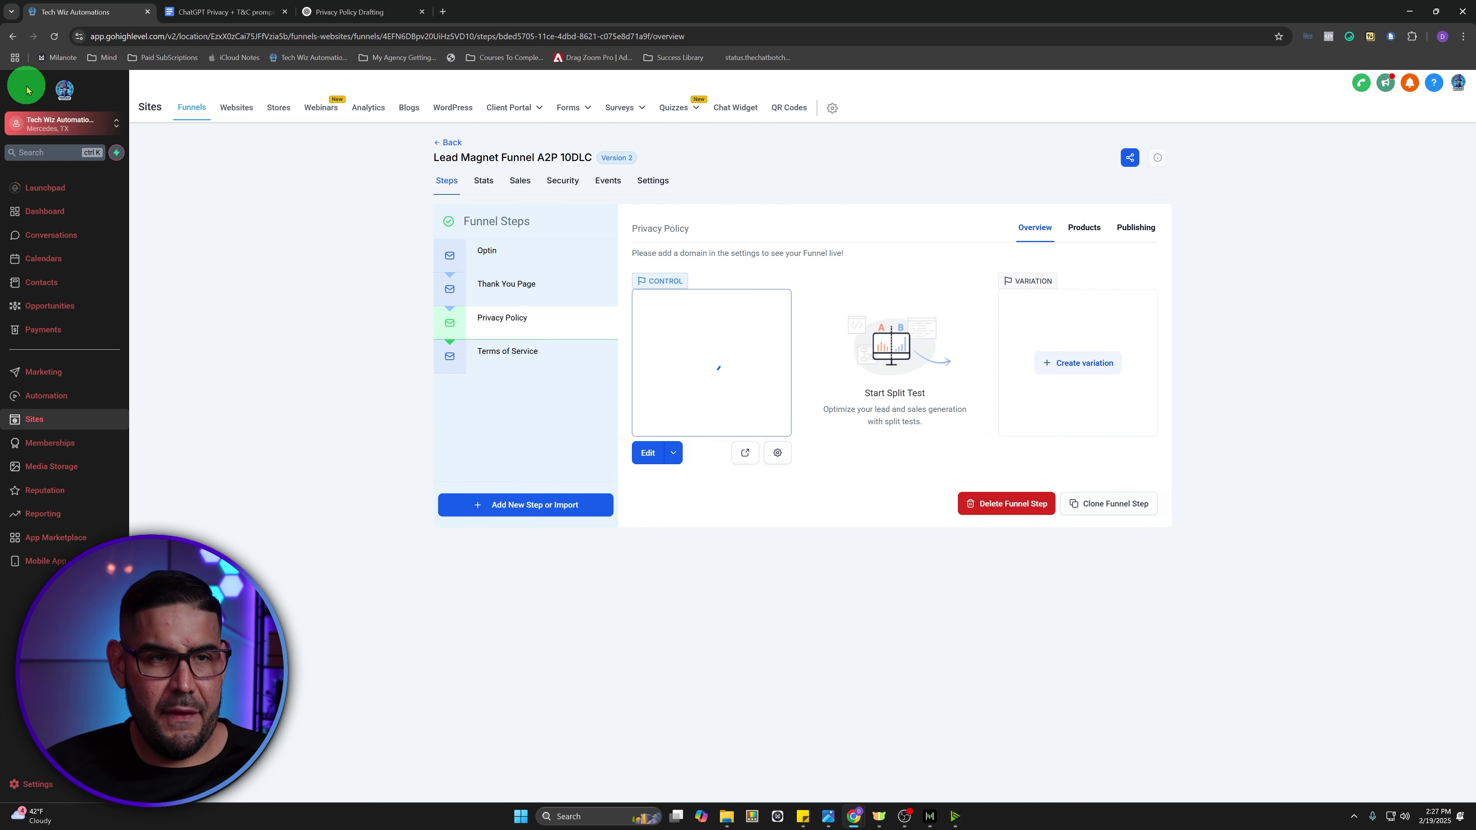
{"action": "left_click", "coordinate": [507, 360]}
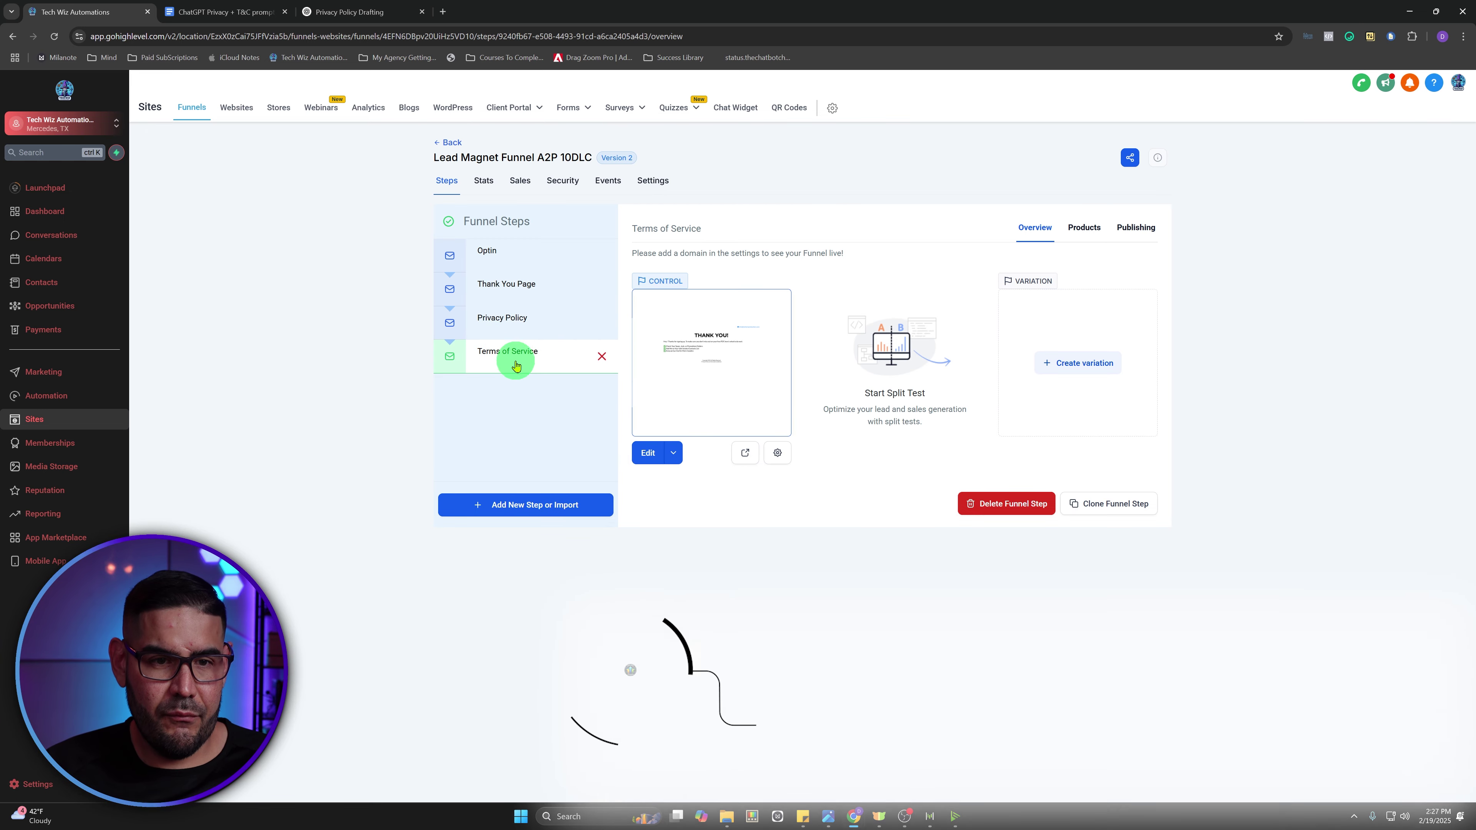
{"action": "left_click", "coordinate": [649, 454]}
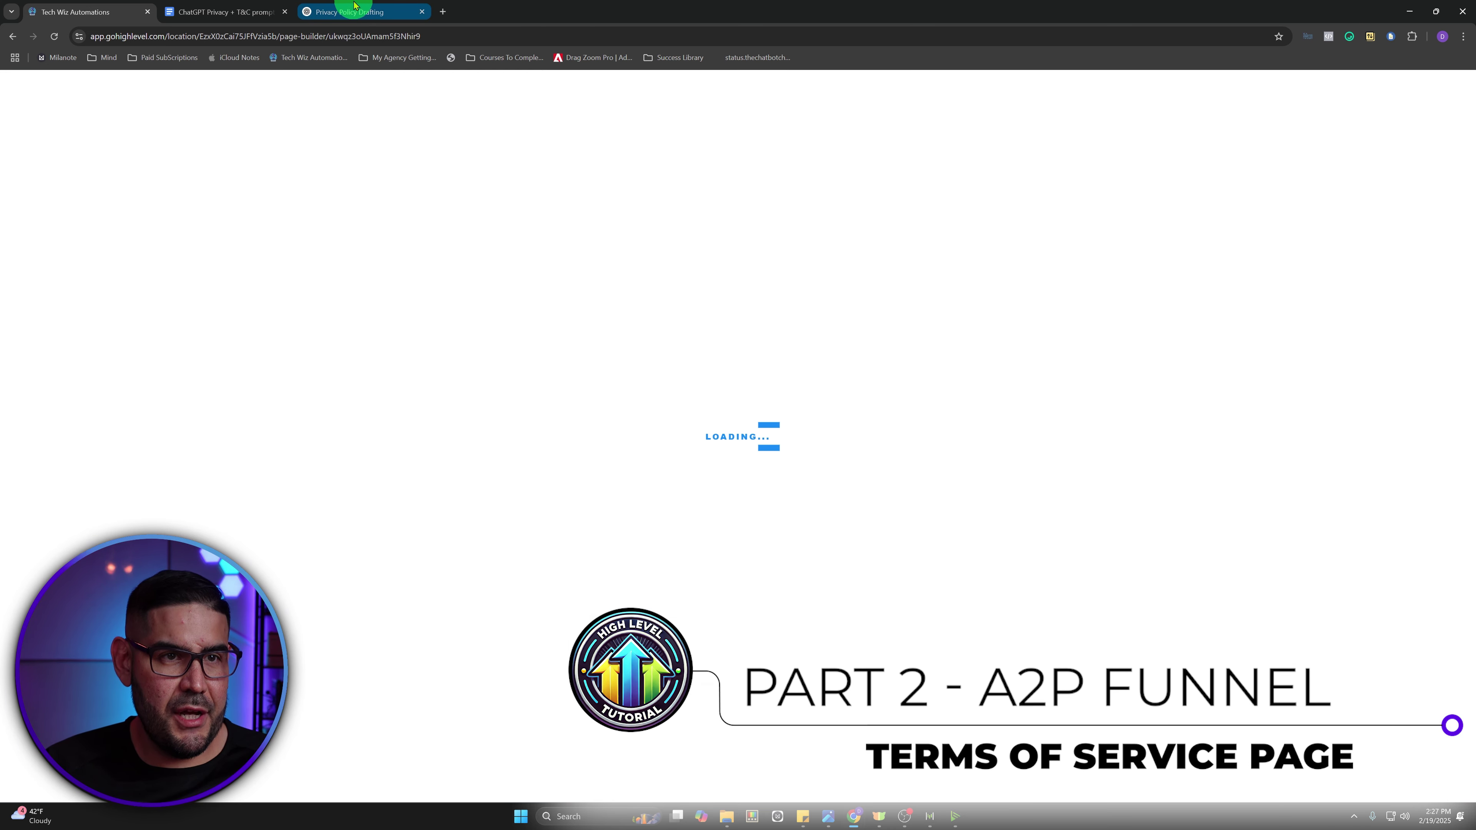
{"action": "left_click", "coordinate": [356, 11]}
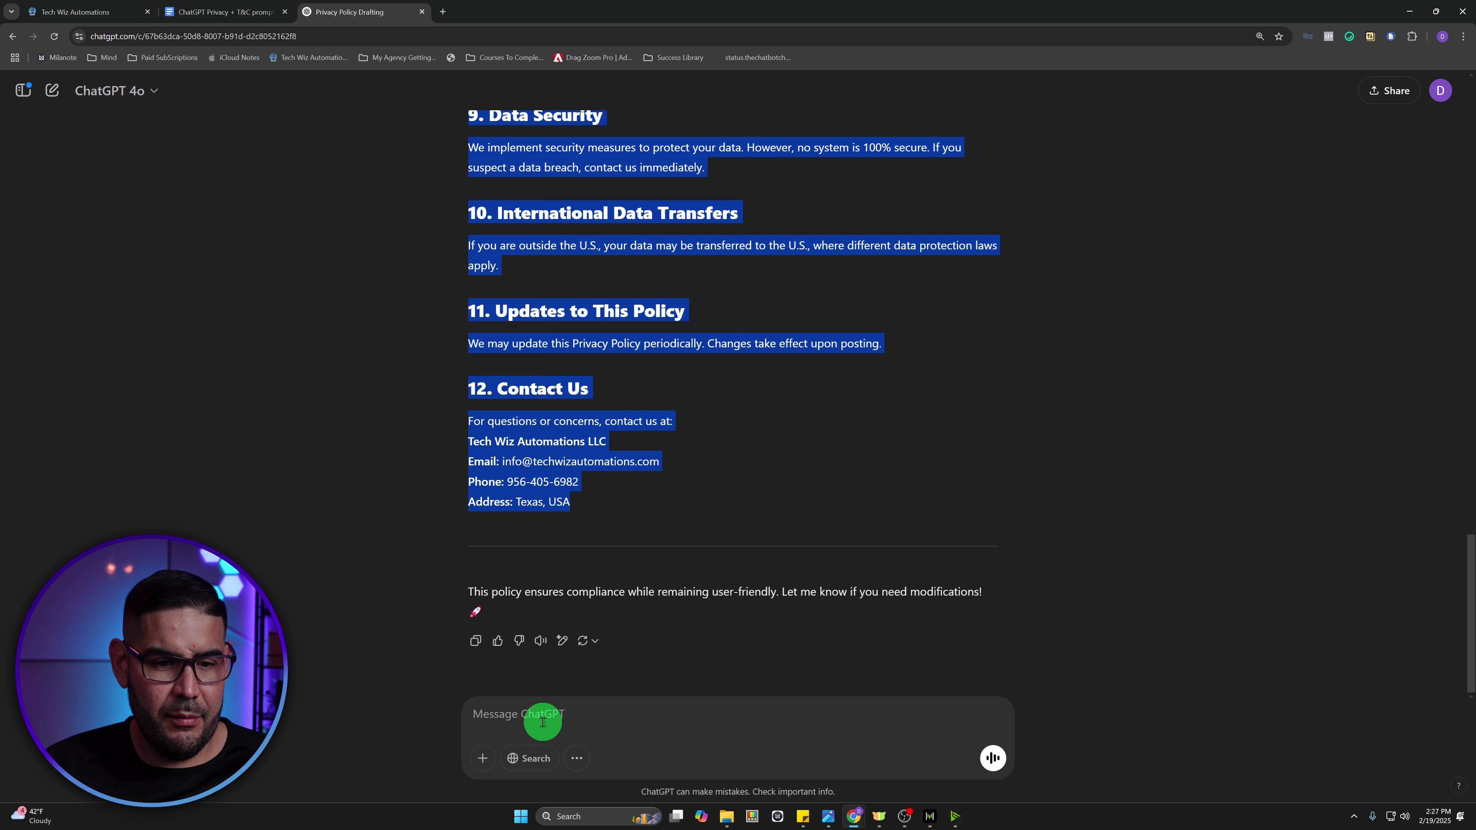
- Send ChatGPT the message 'now write us a terms of service aswell, please'
{"action": "left_click", "coordinate": [544, 715]}
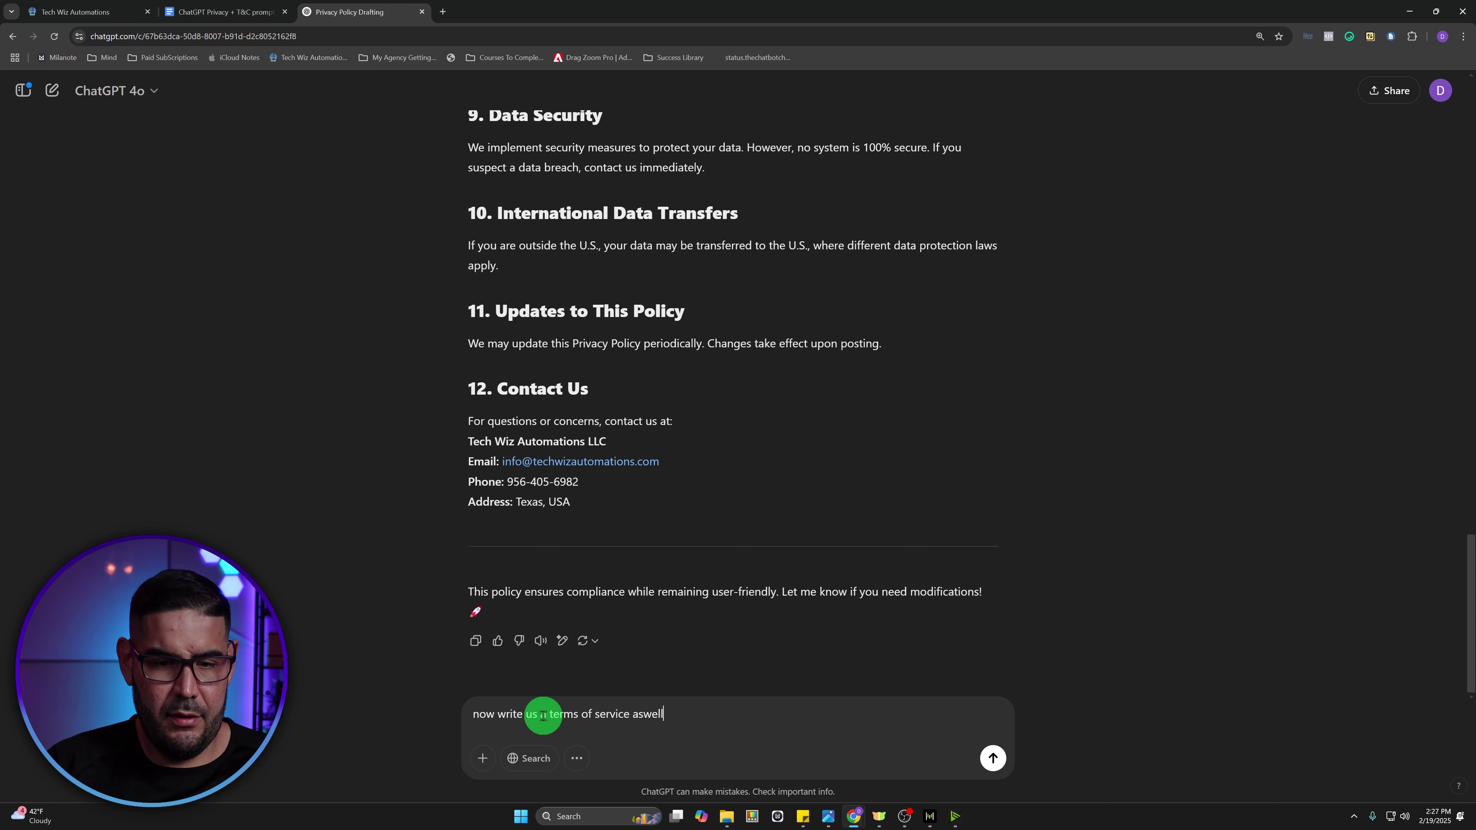
{"action": "type", "text": "lease"}
{"action": "key", "text": "Return"}
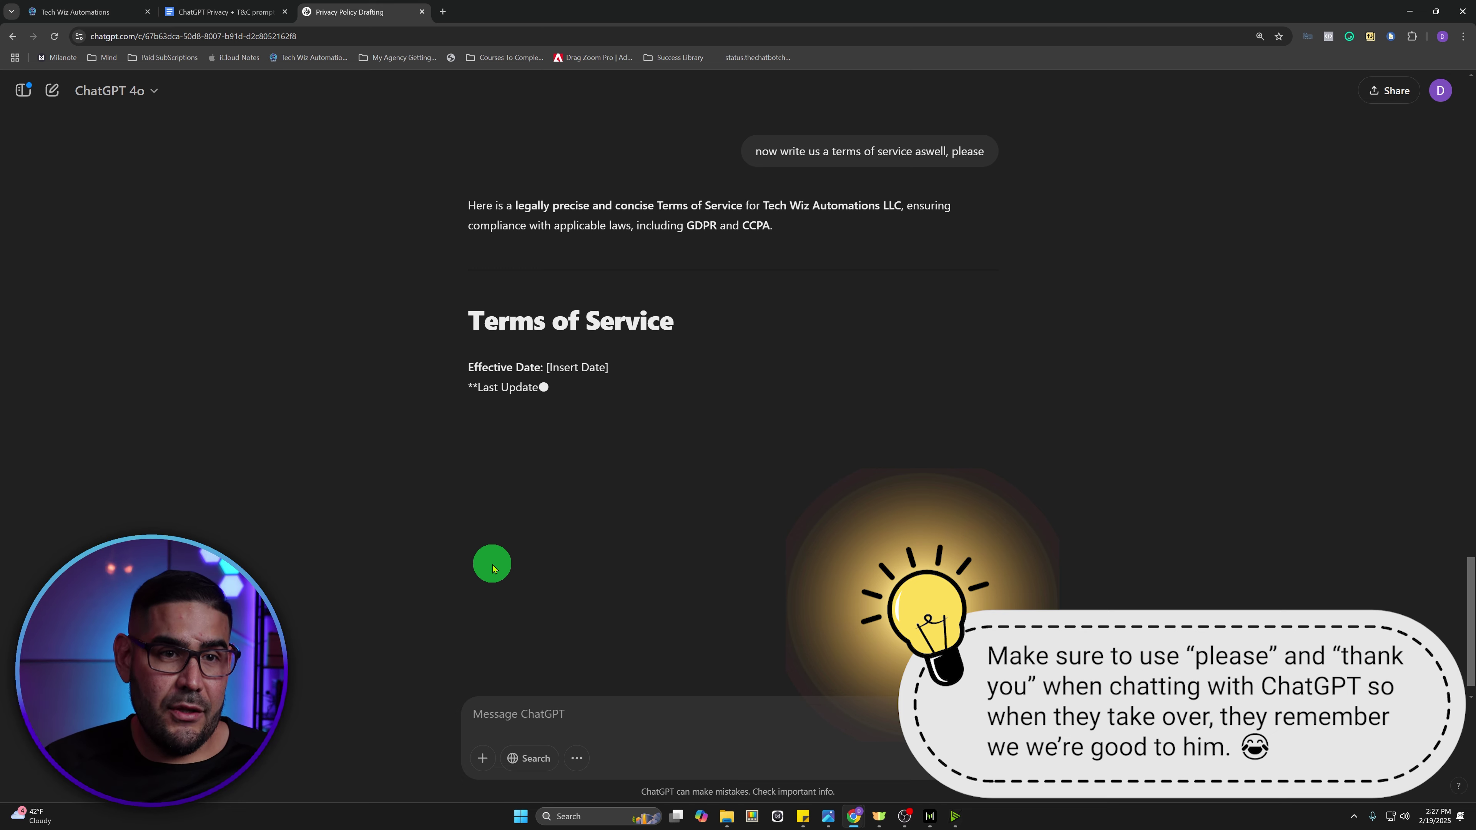
- Replace the Terms of Service page's THANK YOU! headline with 'Terms Of Service'
{"action": "left_click", "coordinate": [69, 11]}
{"action": "left_click", "coordinate": [810, 301]}
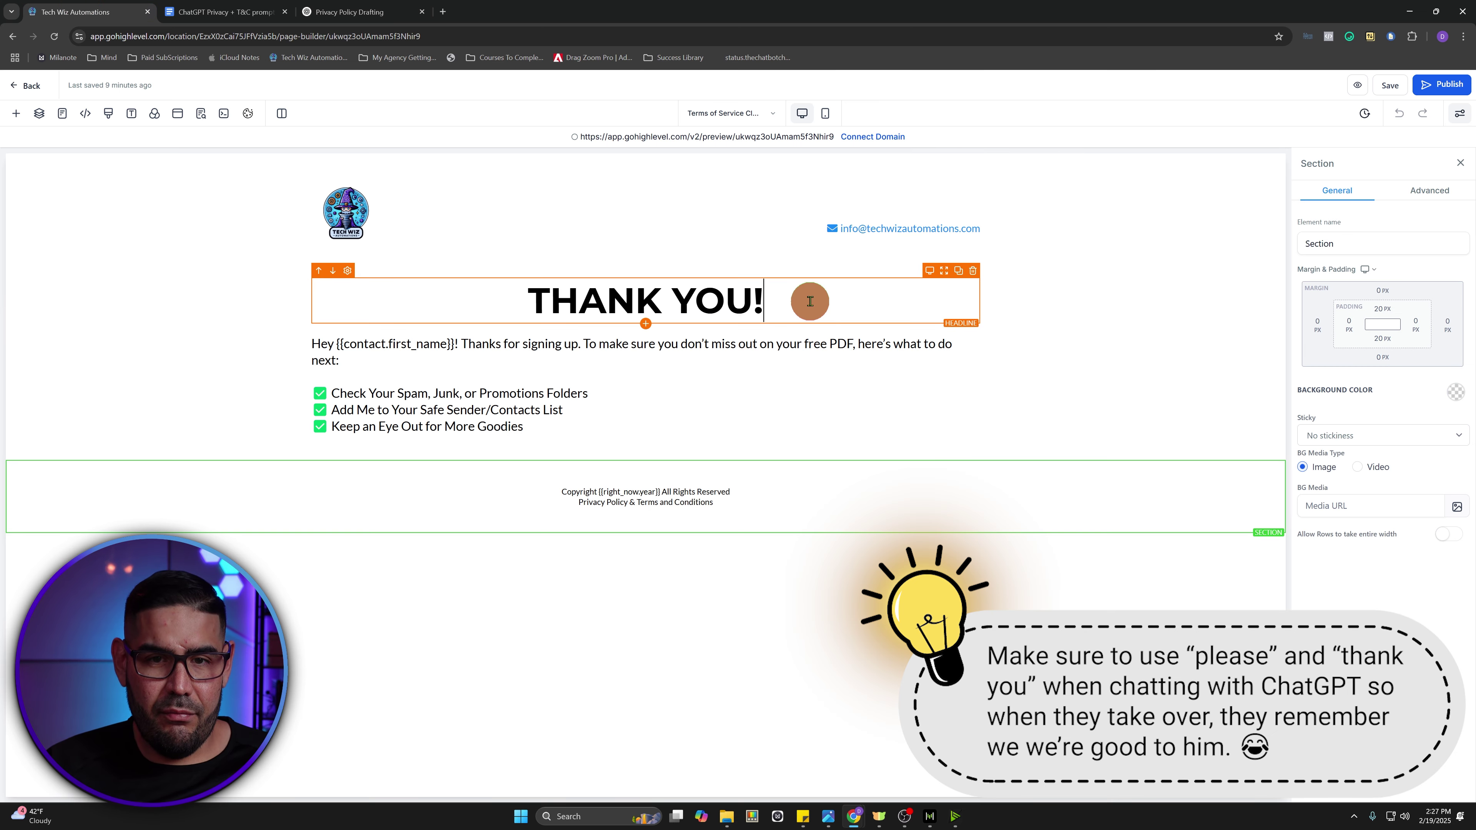
{"action": "double_click", "coordinate": [810, 301]}
{"action": "type", "text": "Terms O"}
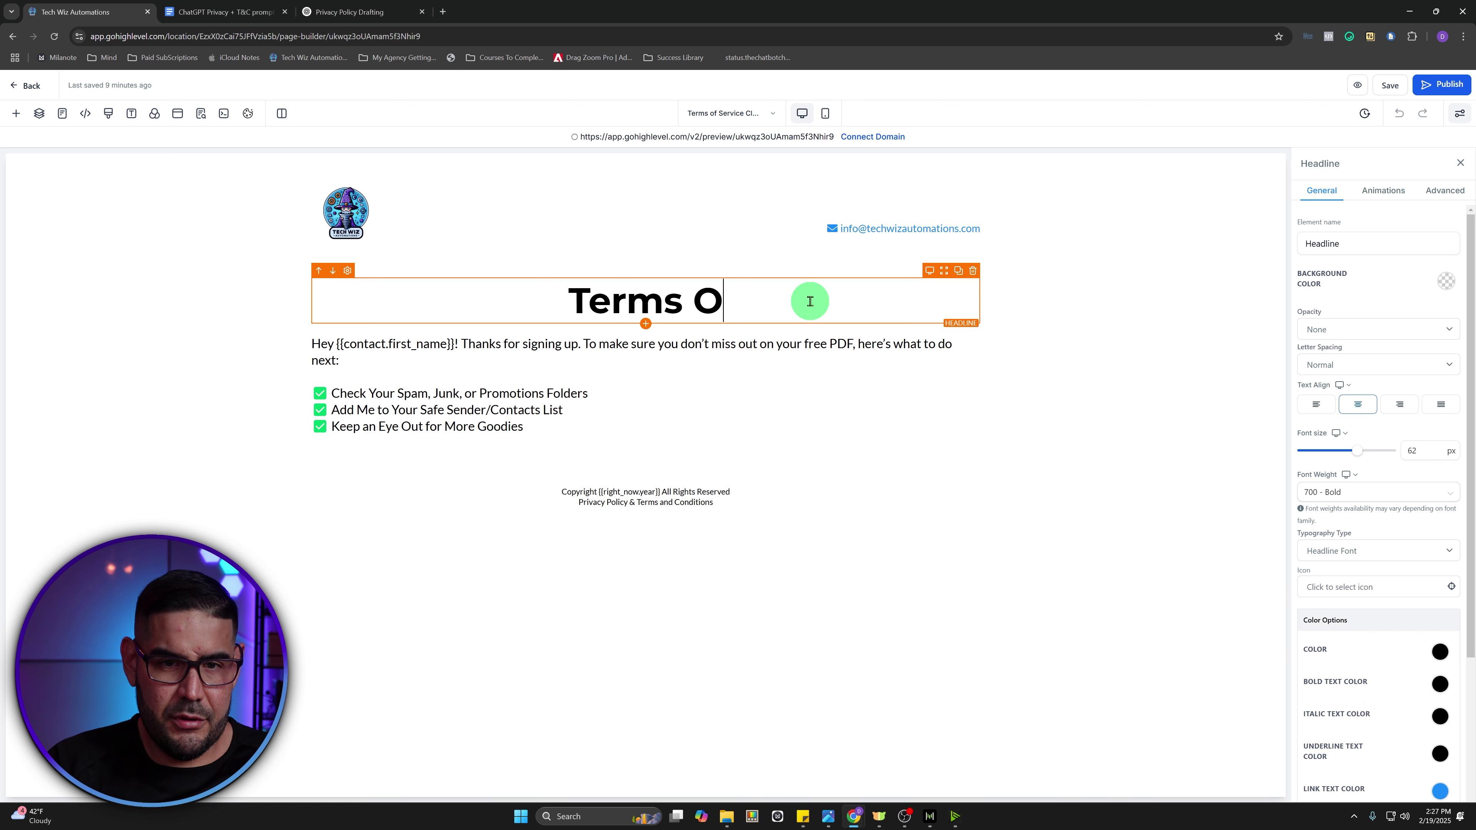
{"action": "type", "text": "f Serb"}
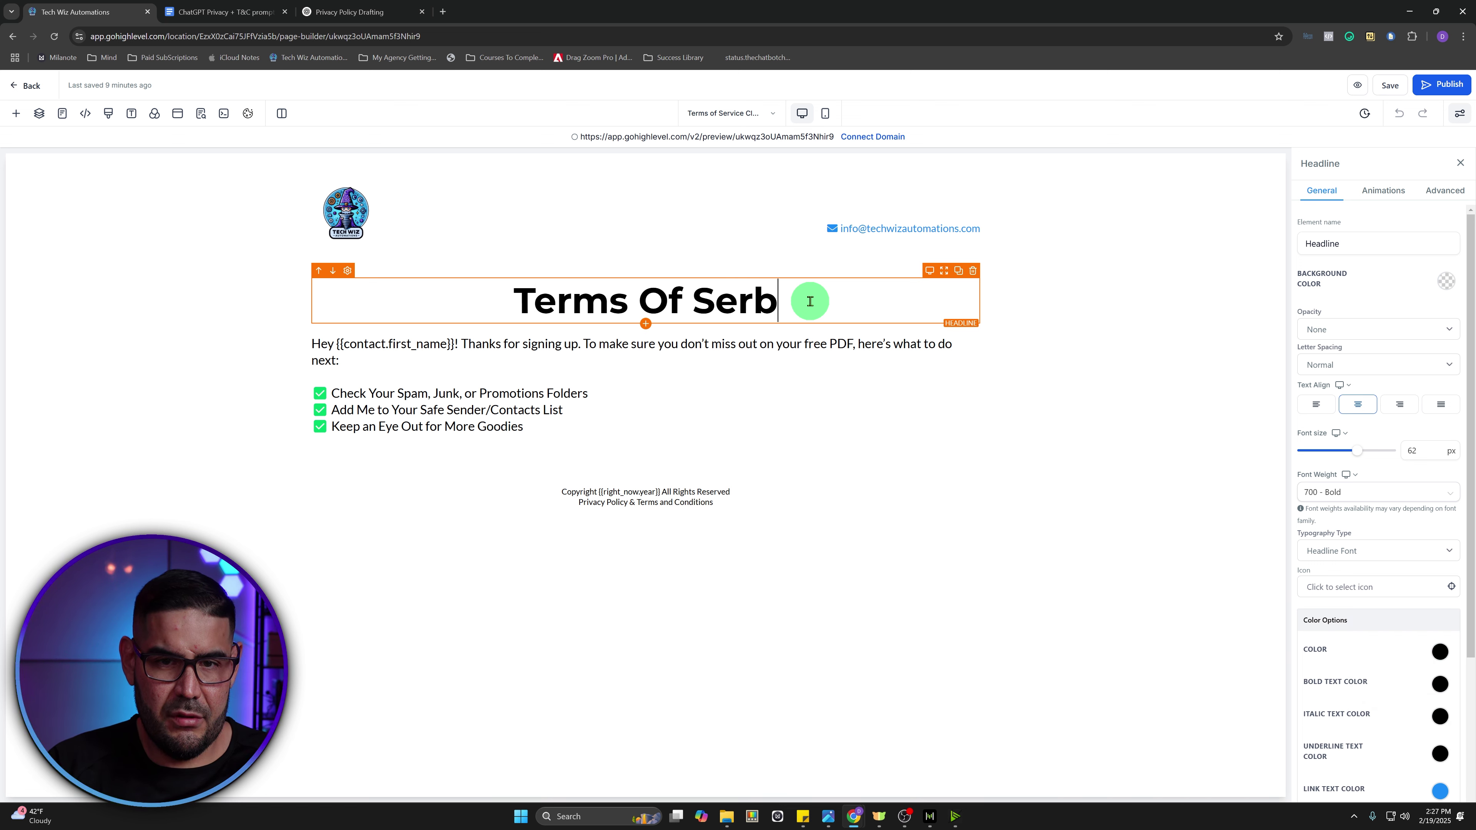
{"action": "key", "text": "BackSpace"}
{"action": "type", "text": "vie"}
{"action": "key", "text": "BackSpace"}
{"action": "type", "text": "cve"}
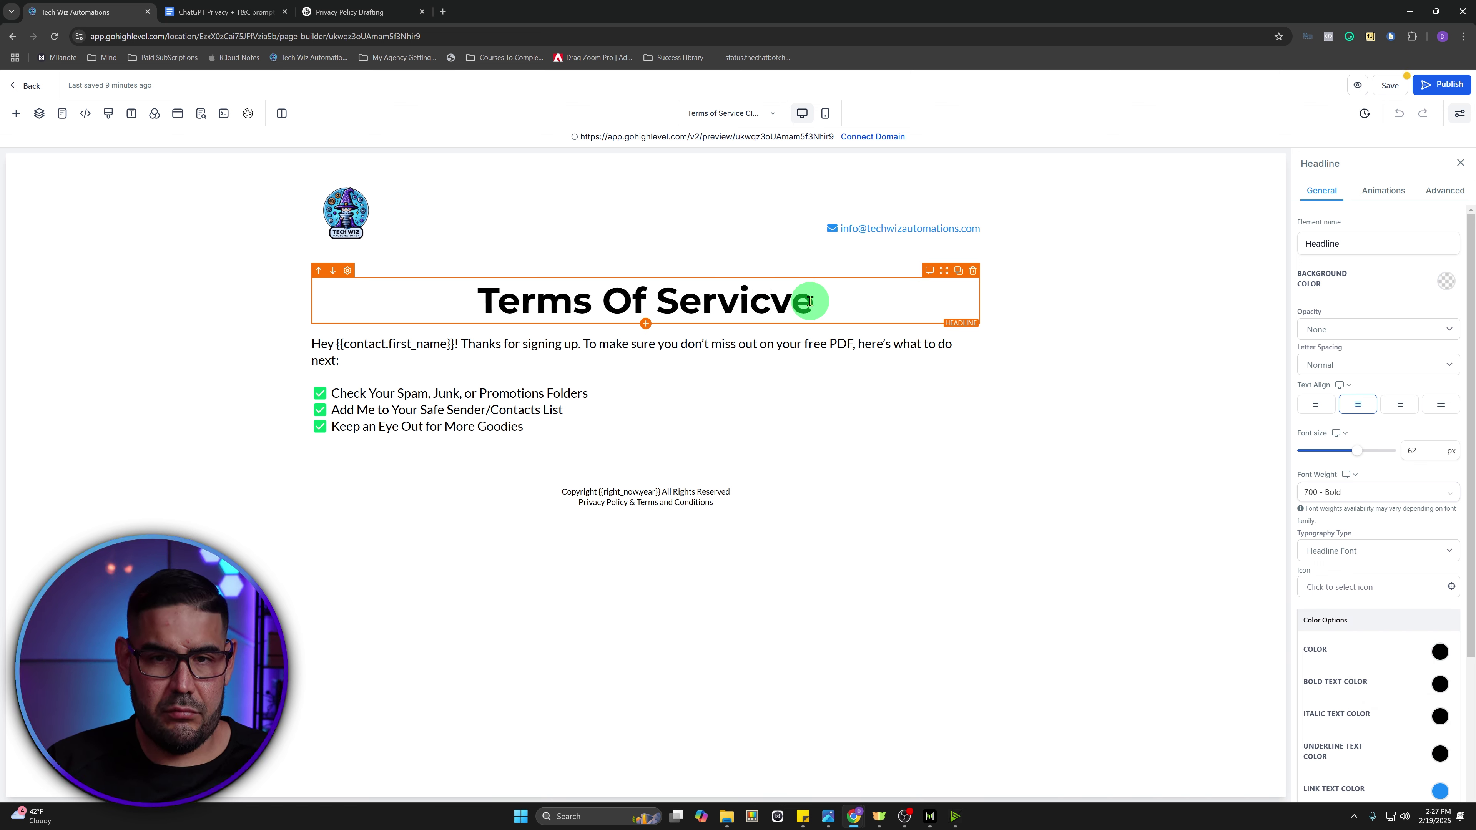
{"action": "key", "text": "BackSpace"}
{"action": "key", "text": "BackSpace"}
{"action": "type", "text": "e"}
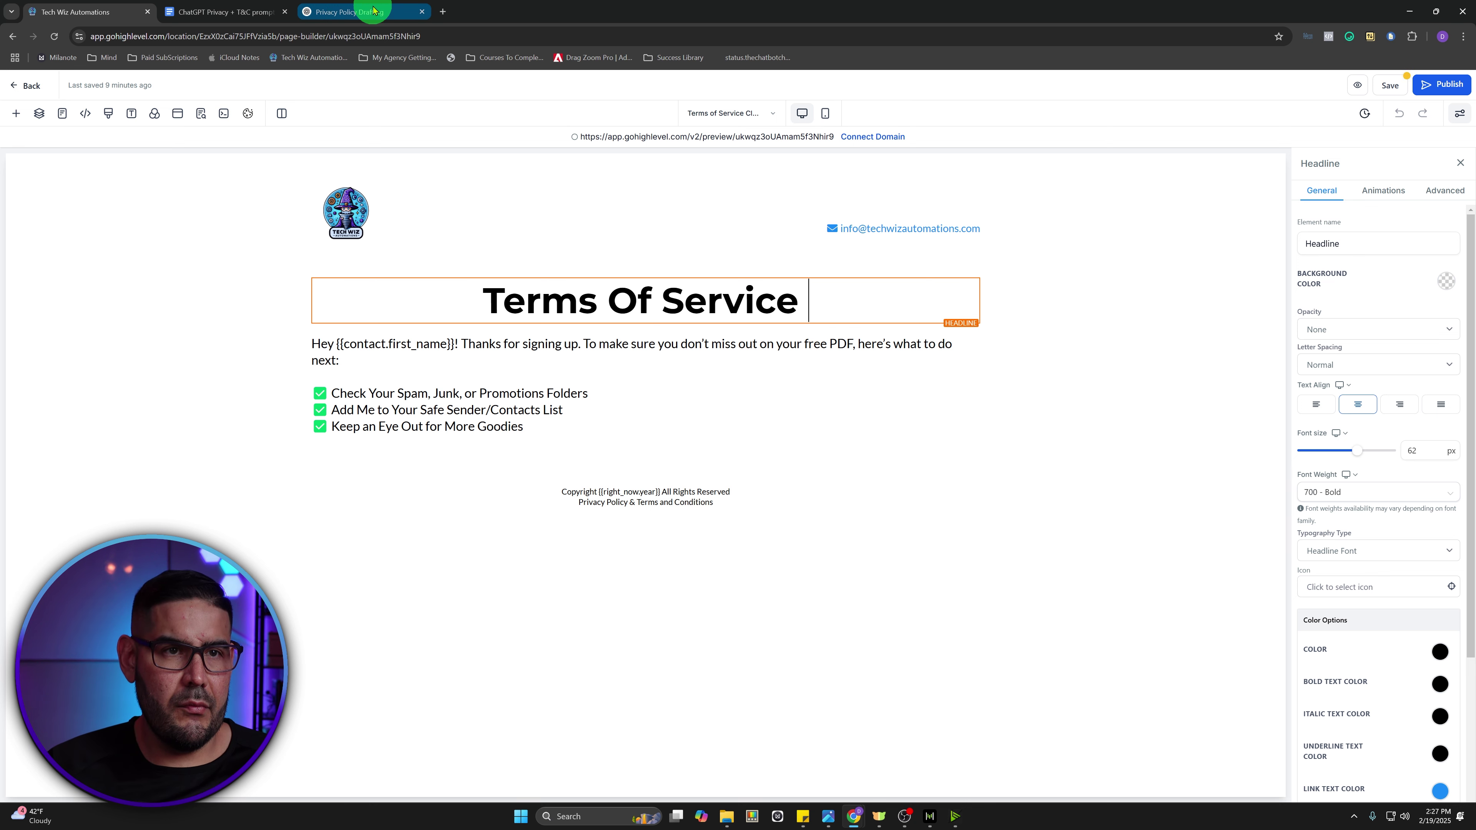
{"action": "left_click", "coordinate": [373, 10]}
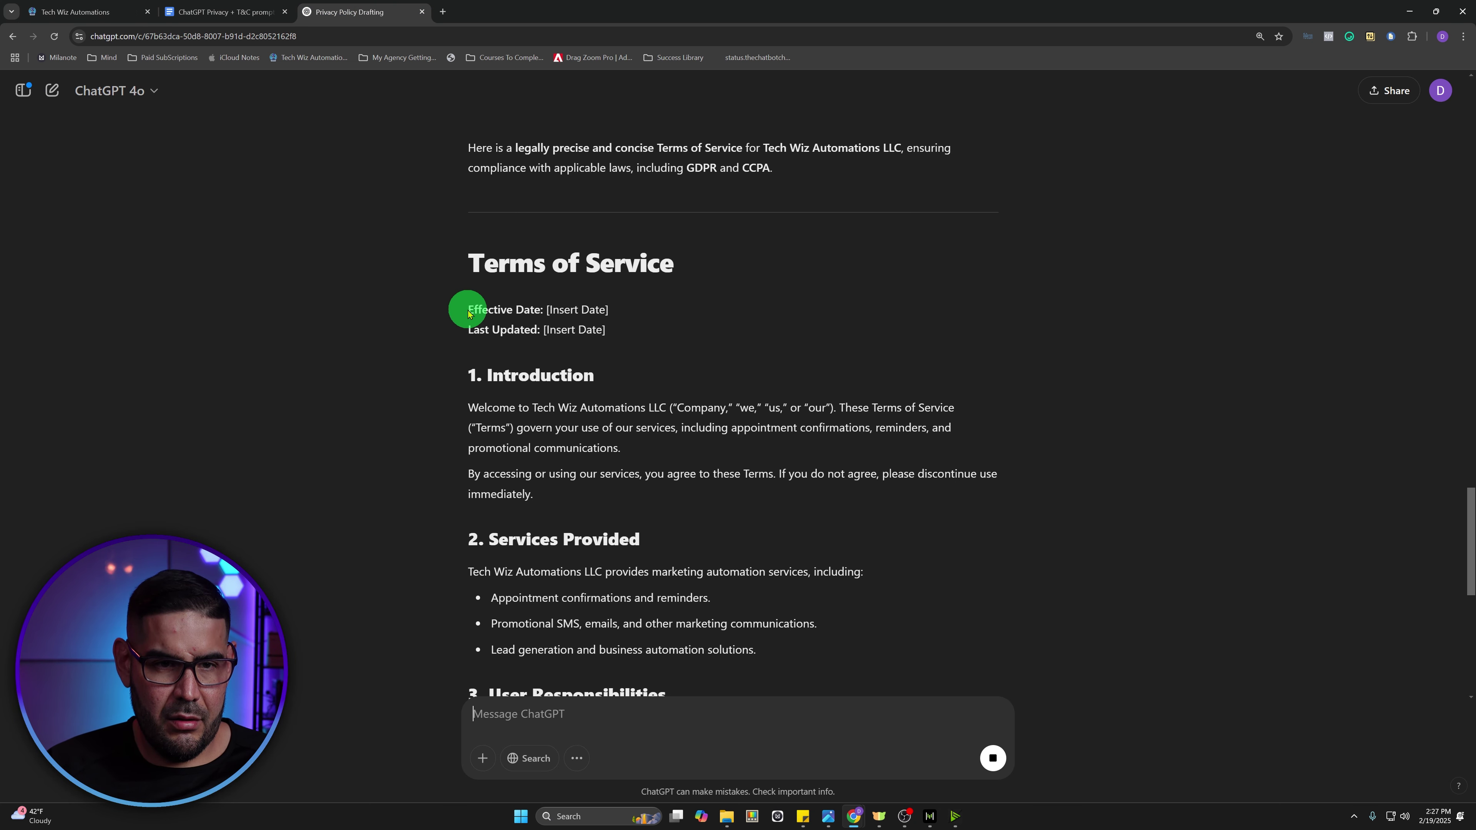
- Select and copy ChatGPT's Terms of Service draft from Effective Date through the contact Address
{"action": "left_click_drag", "start_coordinate": [470, 309], "coordinate": [813, 494]}
{"action": "scroll", "coordinate": [796, 462], "scroll_direction": "down", "scroll_amount": 7}
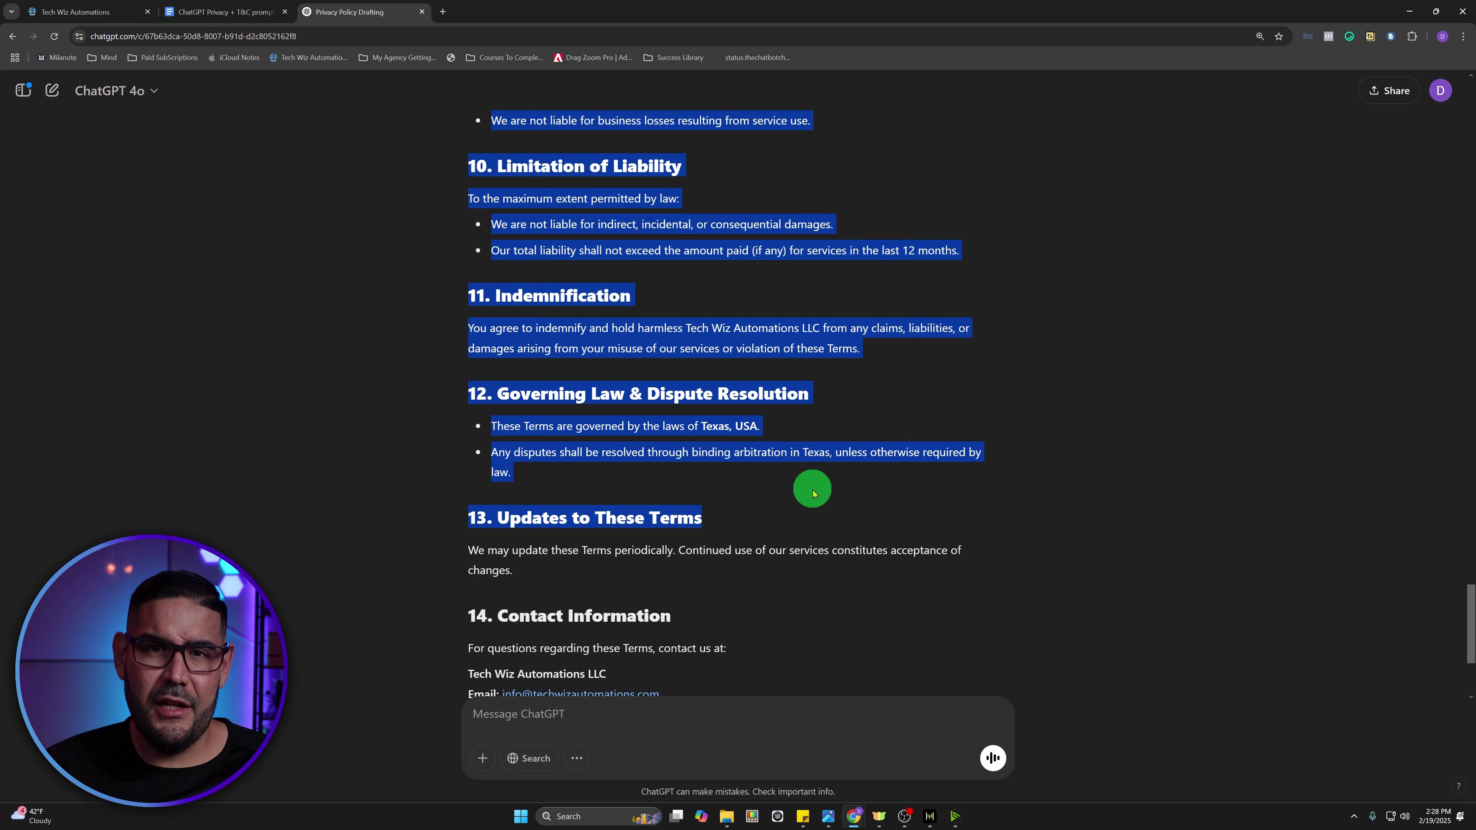
{"action": "left_click_drag", "start_coordinate": [813, 494], "coordinate": [751, 500]}
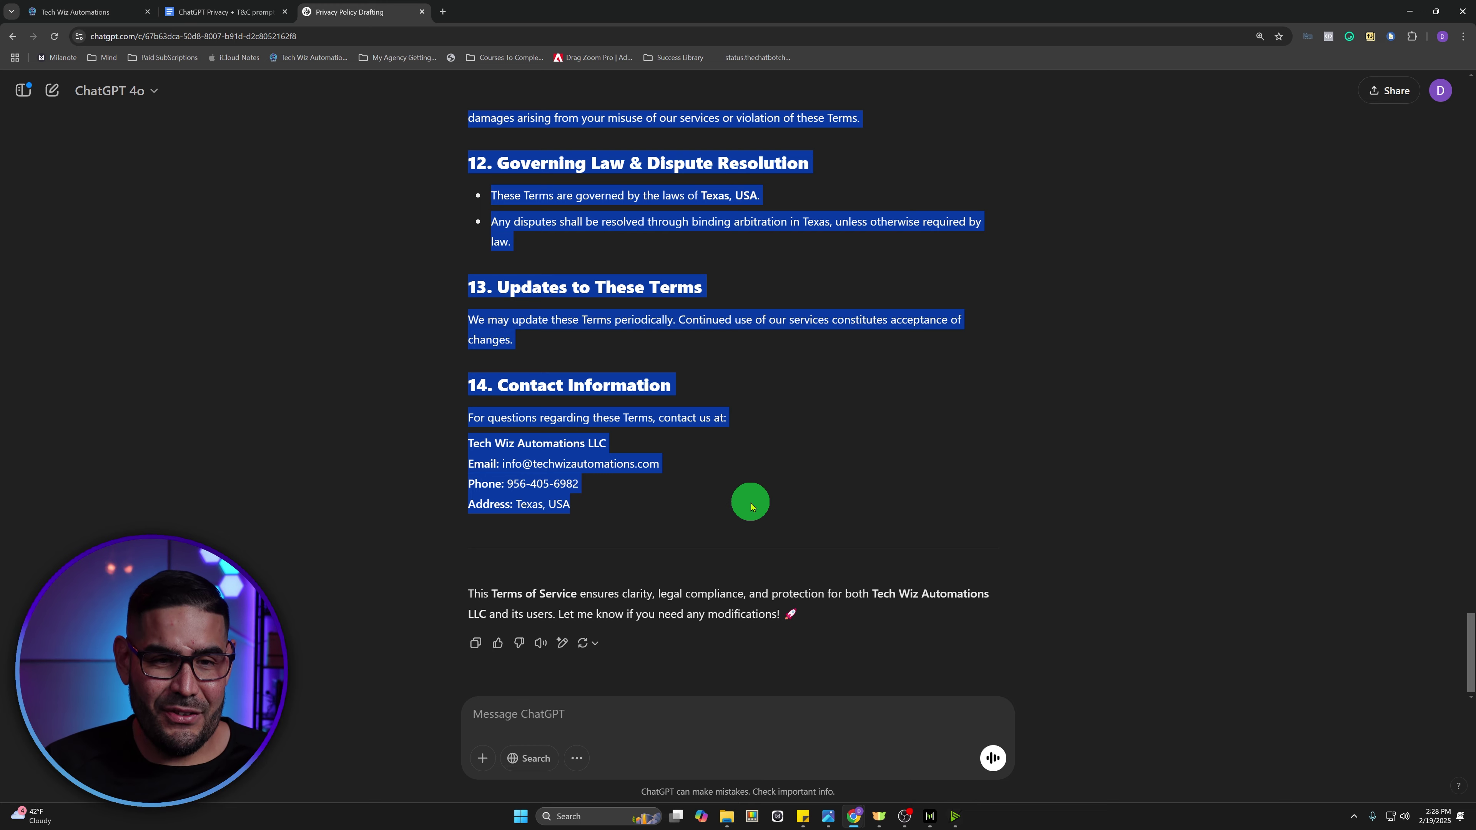
{"action": "scroll", "coordinate": [751, 505], "scroll_direction": "up", "scroll_amount": 15}
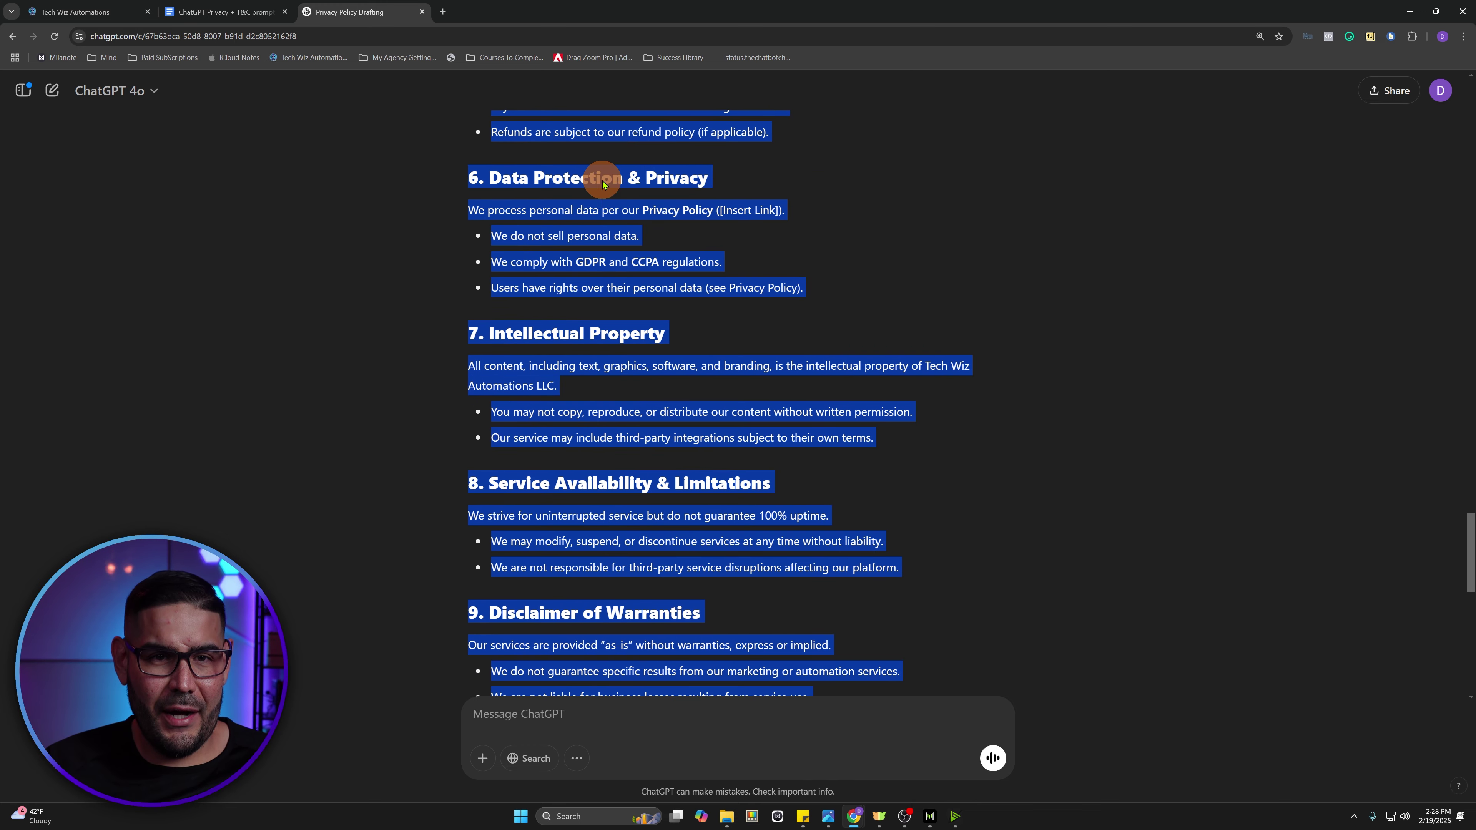
{"action": "right_click", "coordinate": [602, 185]}
{"action": "left_click", "coordinate": [645, 196]}
{"action": "left_click", "coordinate": [108, 11]}
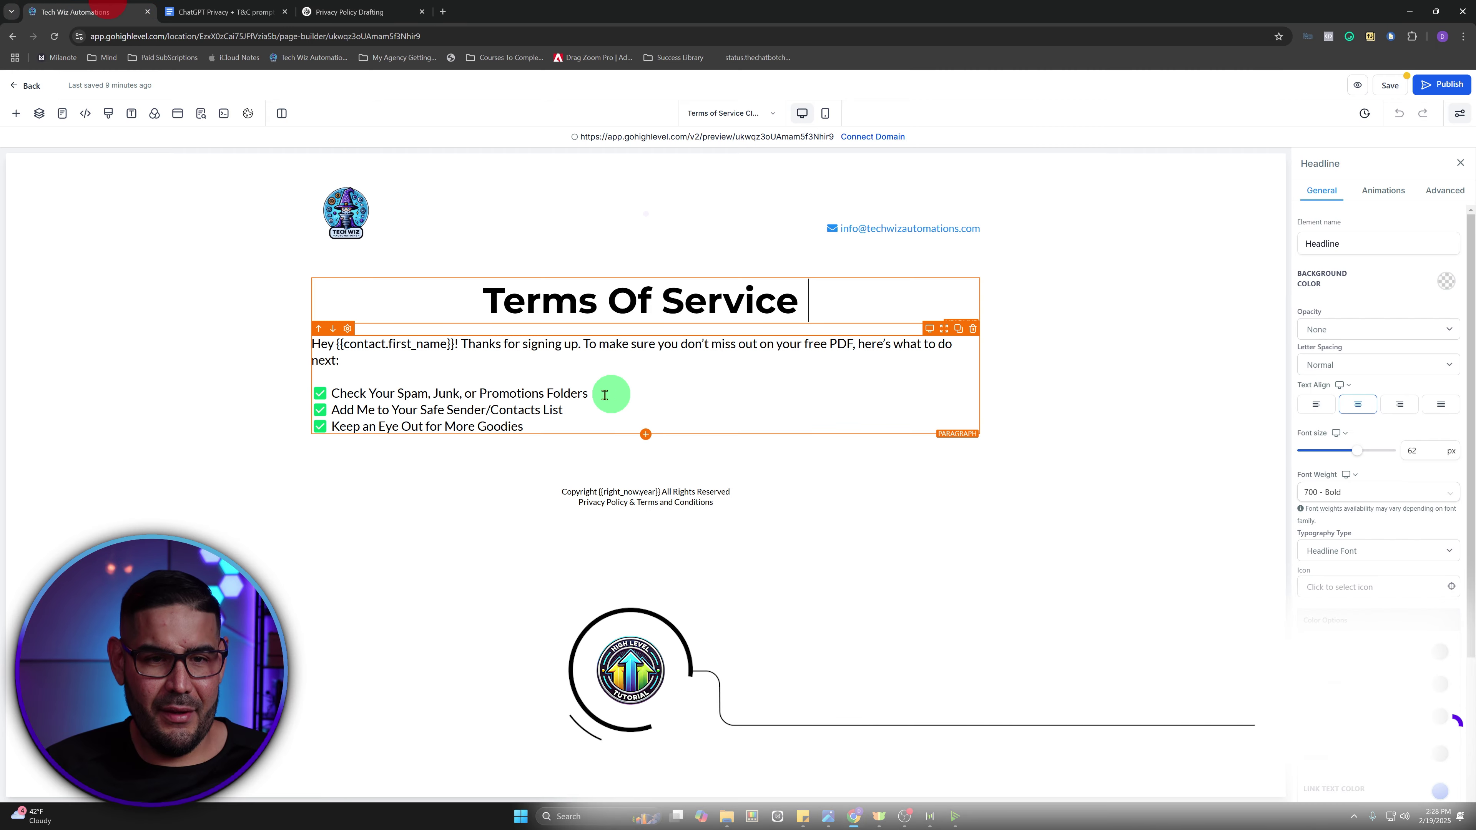
- Paste the Terms of Service over the body paragraph and delete the Effective Date and Last Updated placeholders
{"action": "left_click", "coordinate": [661, 353]}
{"action": "key", "text": "ctrl+a"}
{"action": "key", "text": "ctrl+v"}
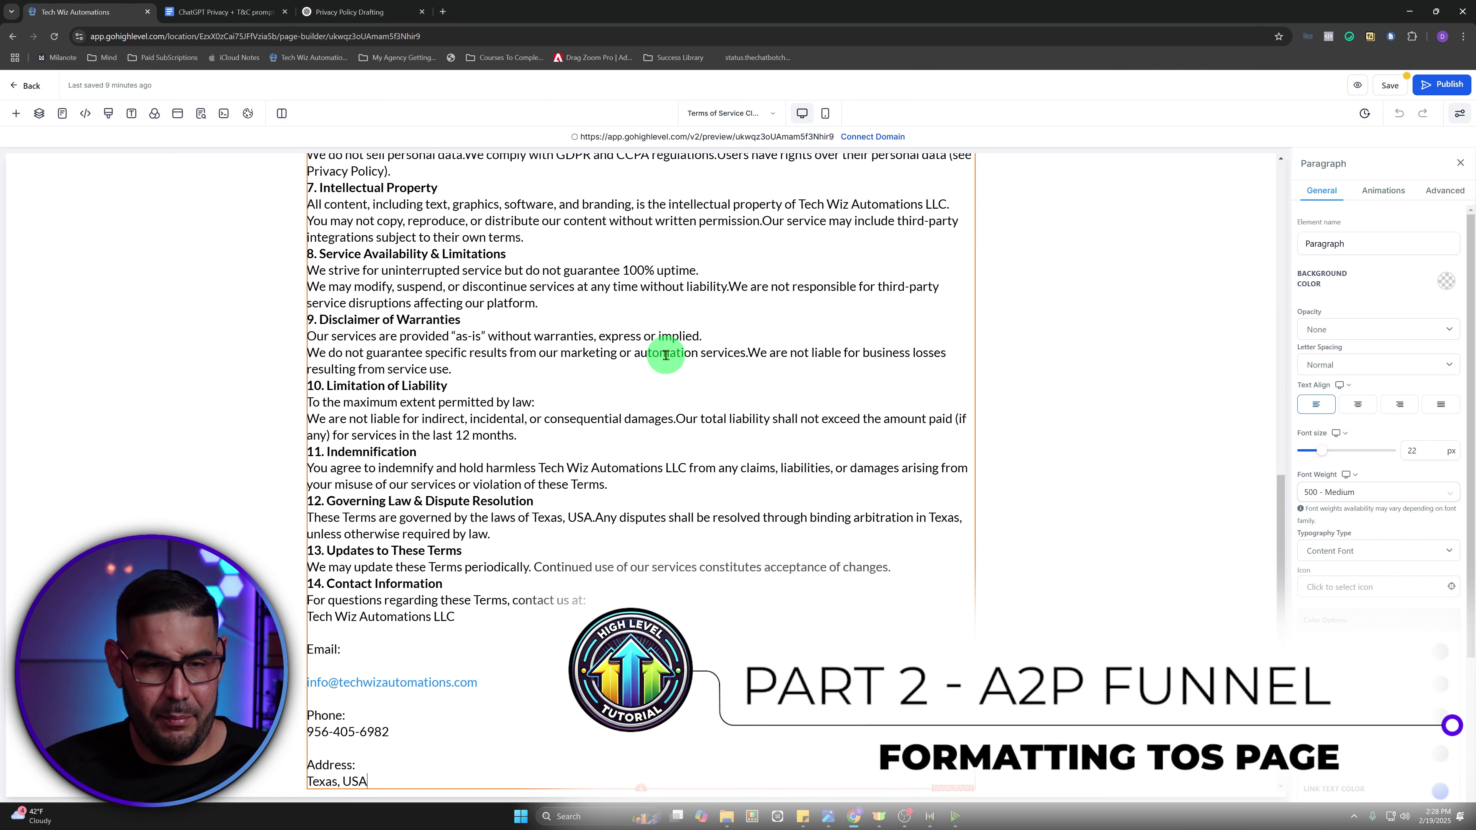
{"action": "scroll", "coordinate": [580, 432], "scroll_direction": "up", "scroll_amount": 10}
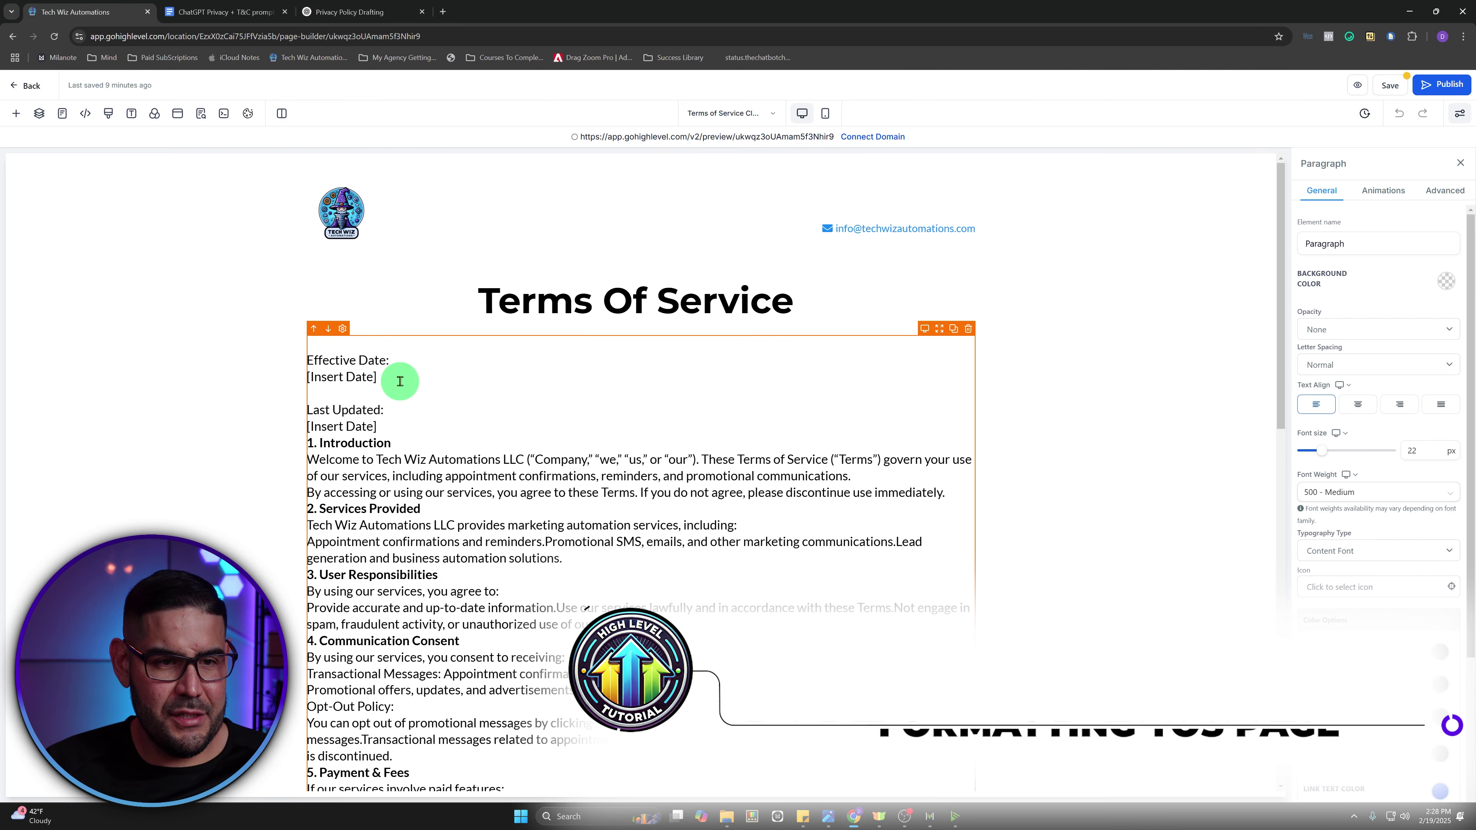
{"action": "left_click_drag", "start_coordinate": [400, 381], "coordinate": [300, 379]}
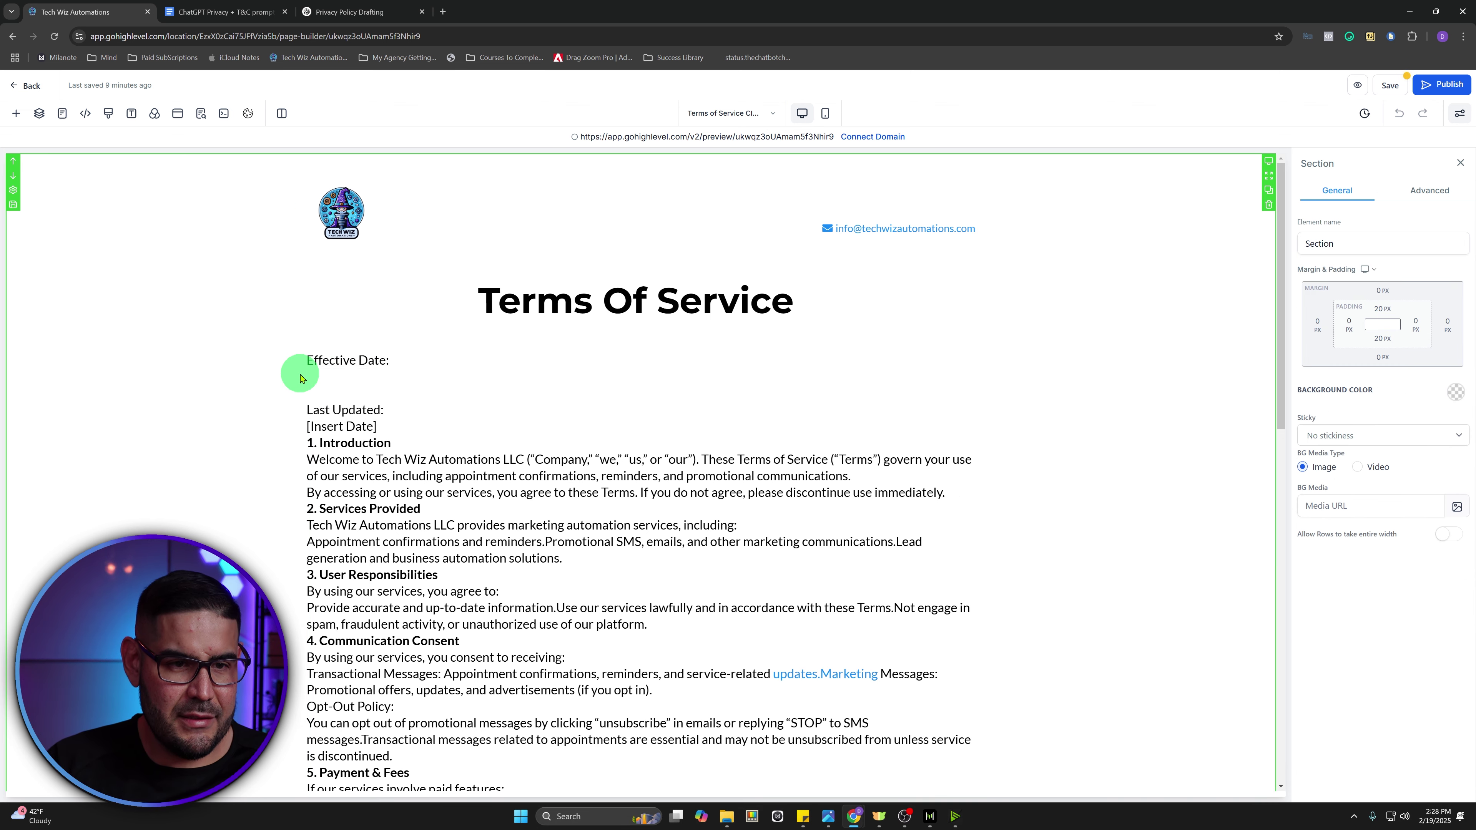
{"action": "key", "text": "BackSpace"}
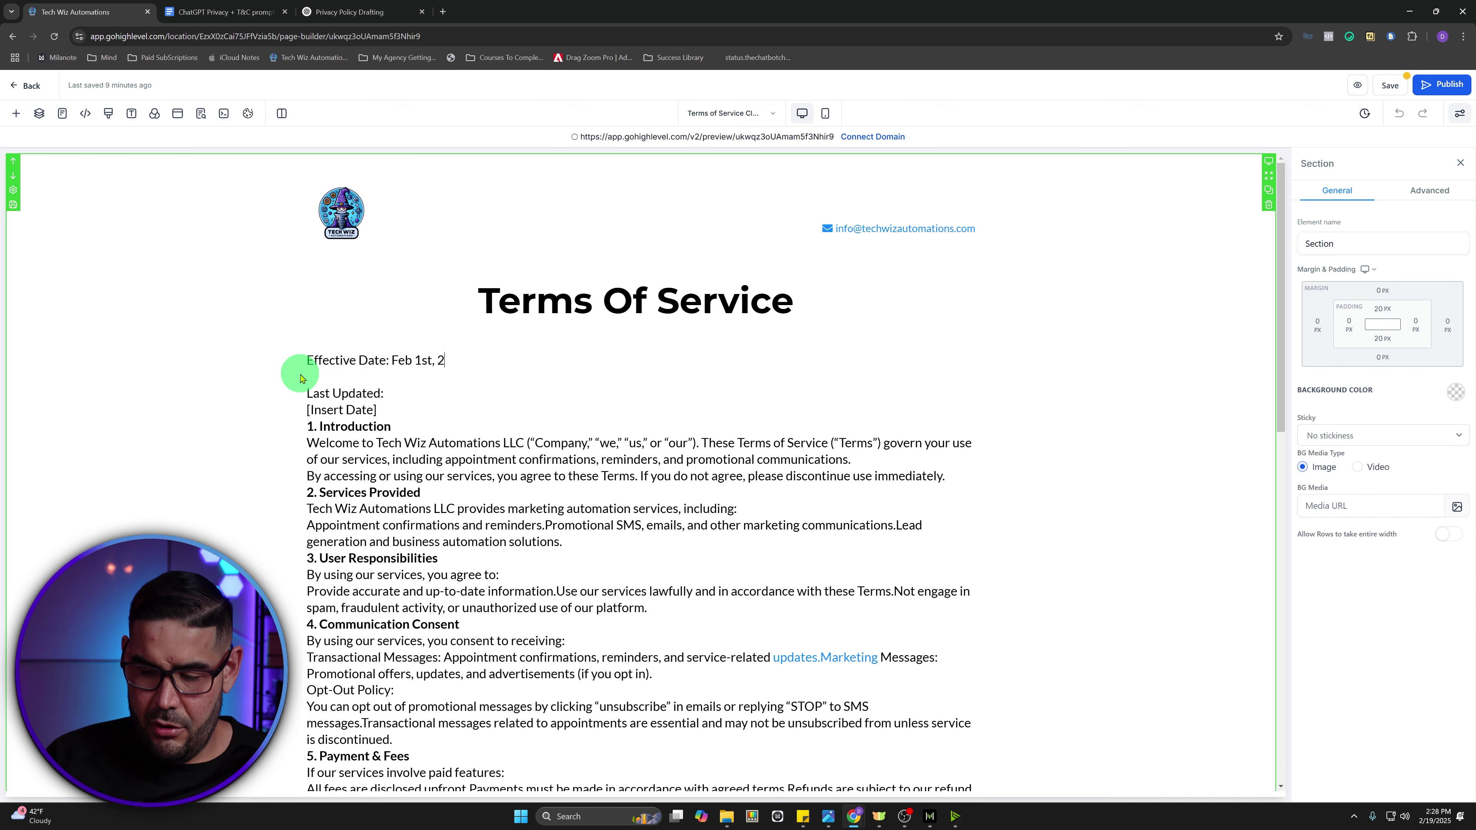
{"action": "left_click_drag", "start_coordinate": [384, 407], "coordinate": [298, 406]}
{"action": "key", "text": "BackSpace"}
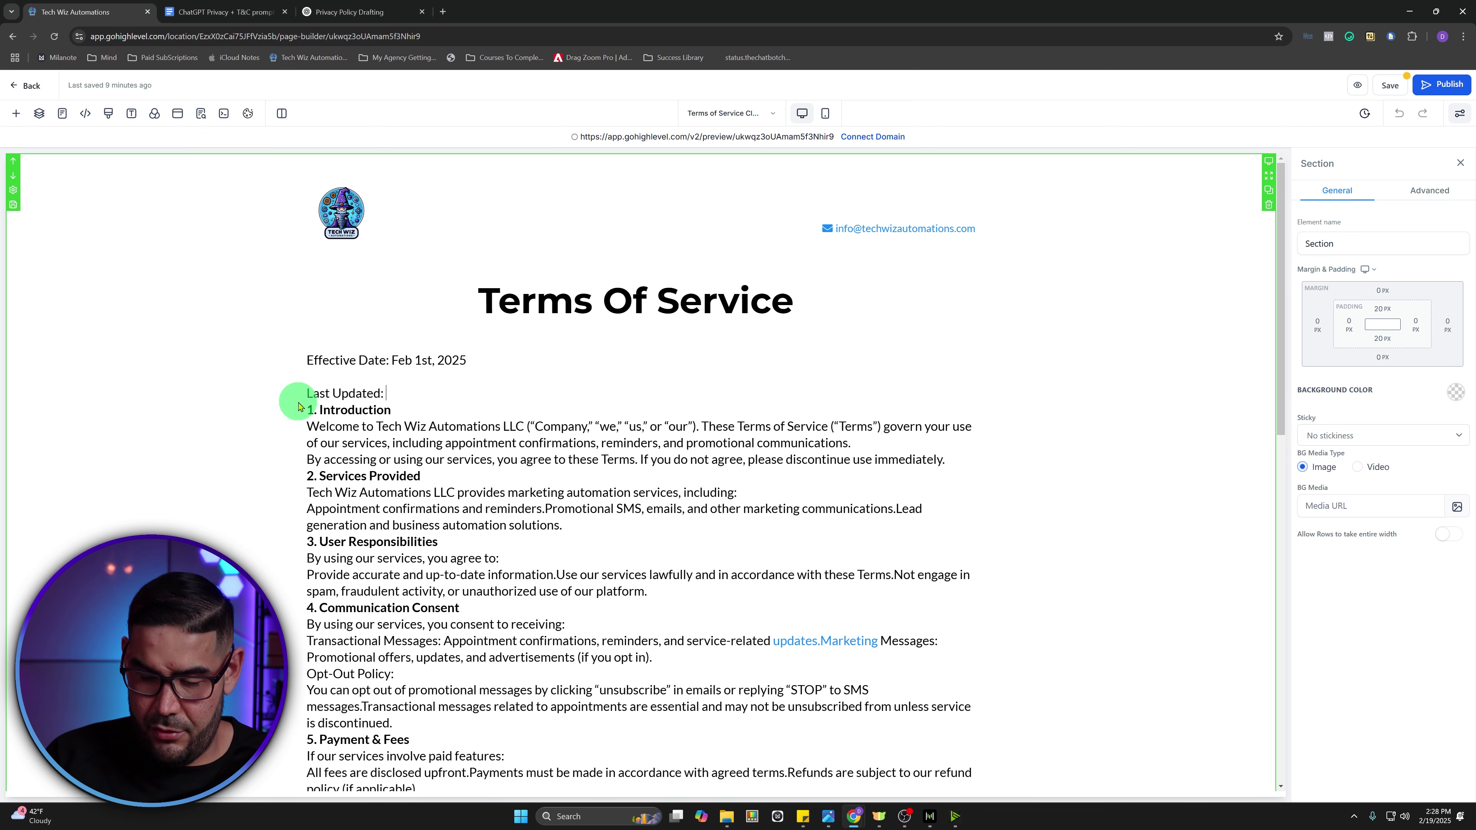
- Add blank lines between the introduction, Opt-Out Policy and sections 2 through 6
{"action": "key", "text": "Return"}
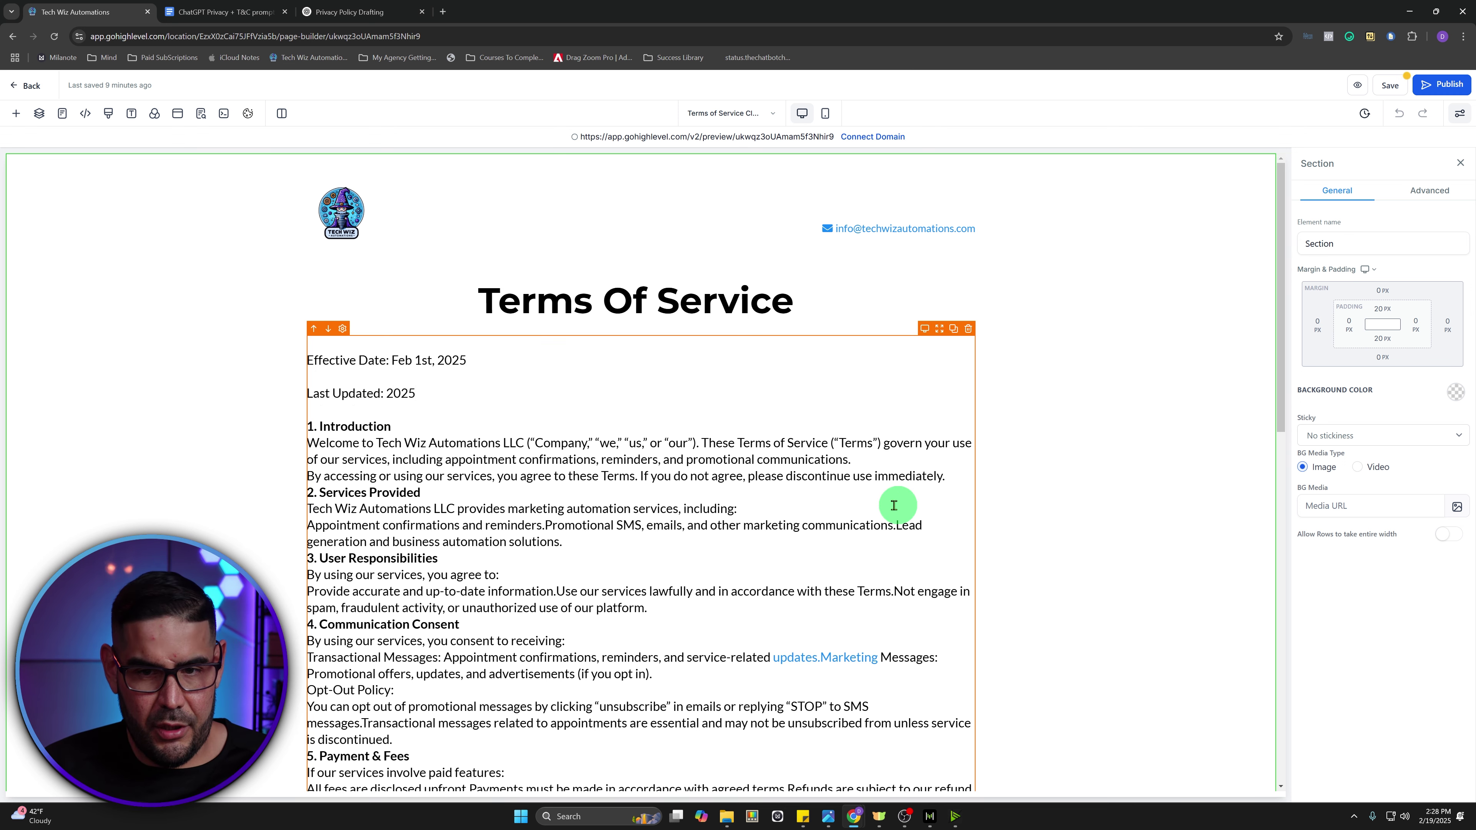
{"action": "left_click", "coordinate": [945, 476]}
{"action": "key", "text": "Return"}
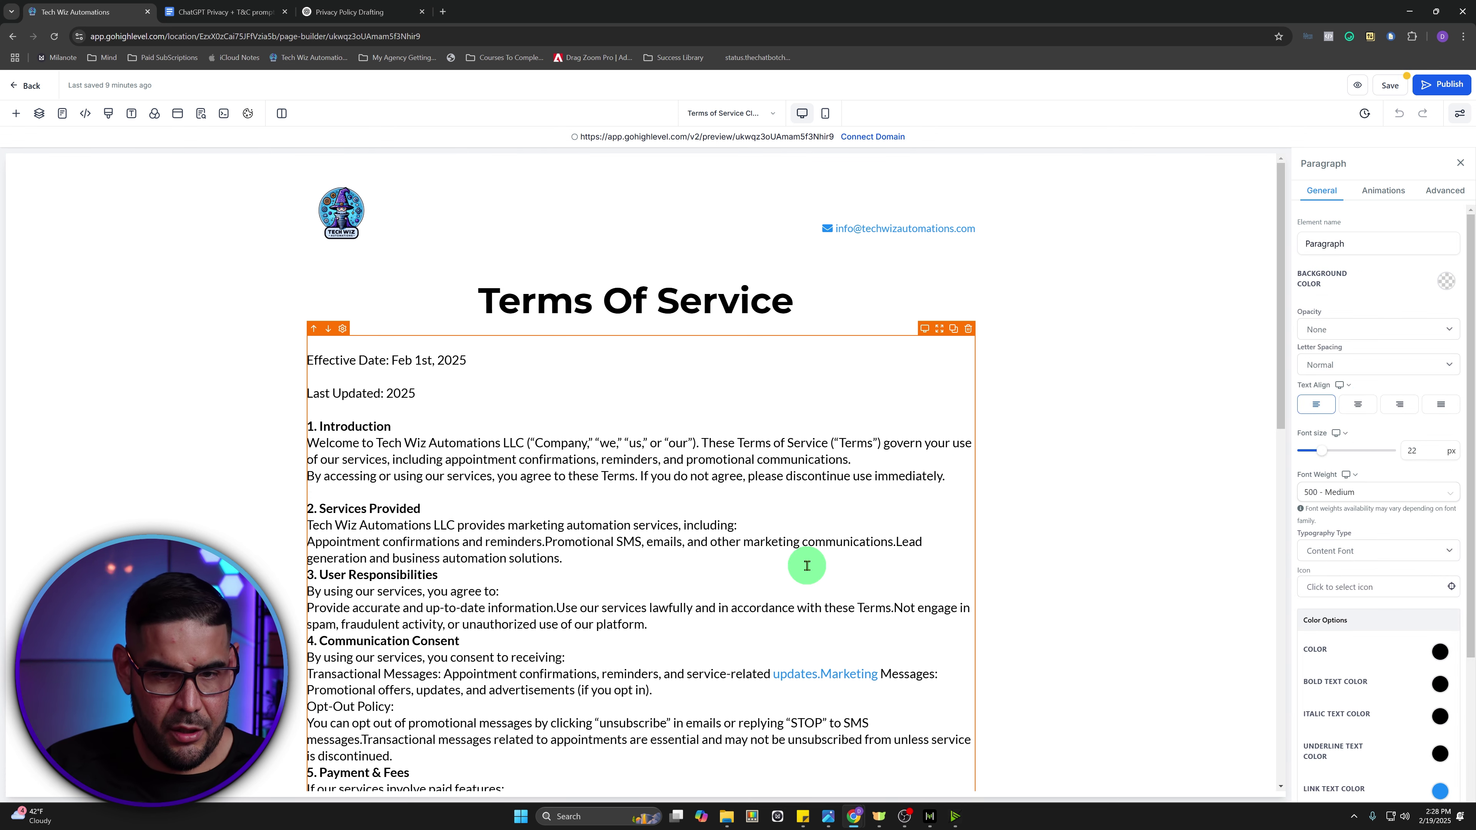
{"action": "key", "text": "Return"}
{"action": "left_click", "coordinate": [653, 641]}
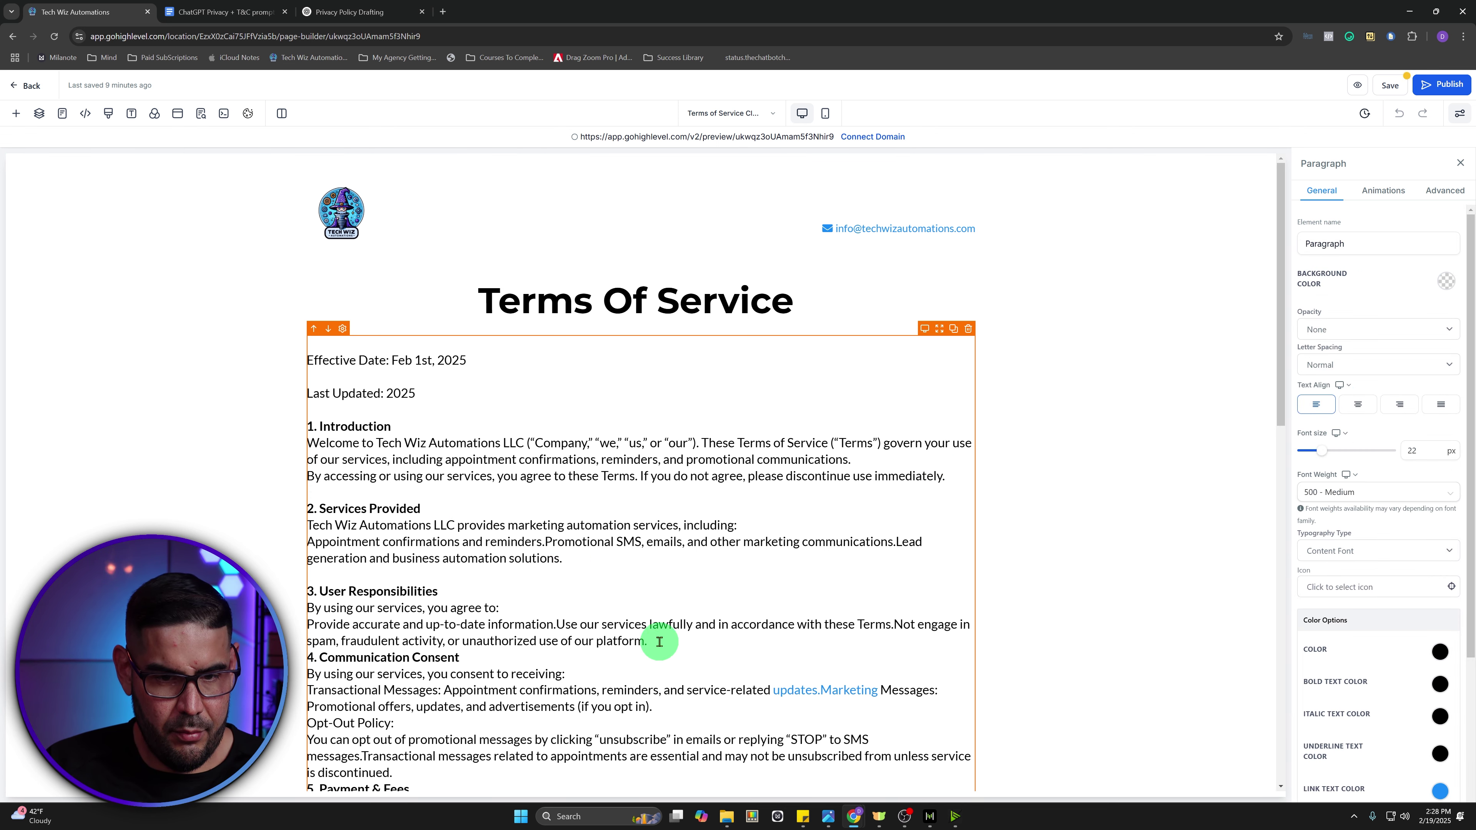
{"action": "key", "text": "Return"}
{"action": "scroll", "coordinate": [600, 646], "scroll_direction": "down", "scroll_amount": 2}
{"action": "left_click", "coordinate": [657, 614]}
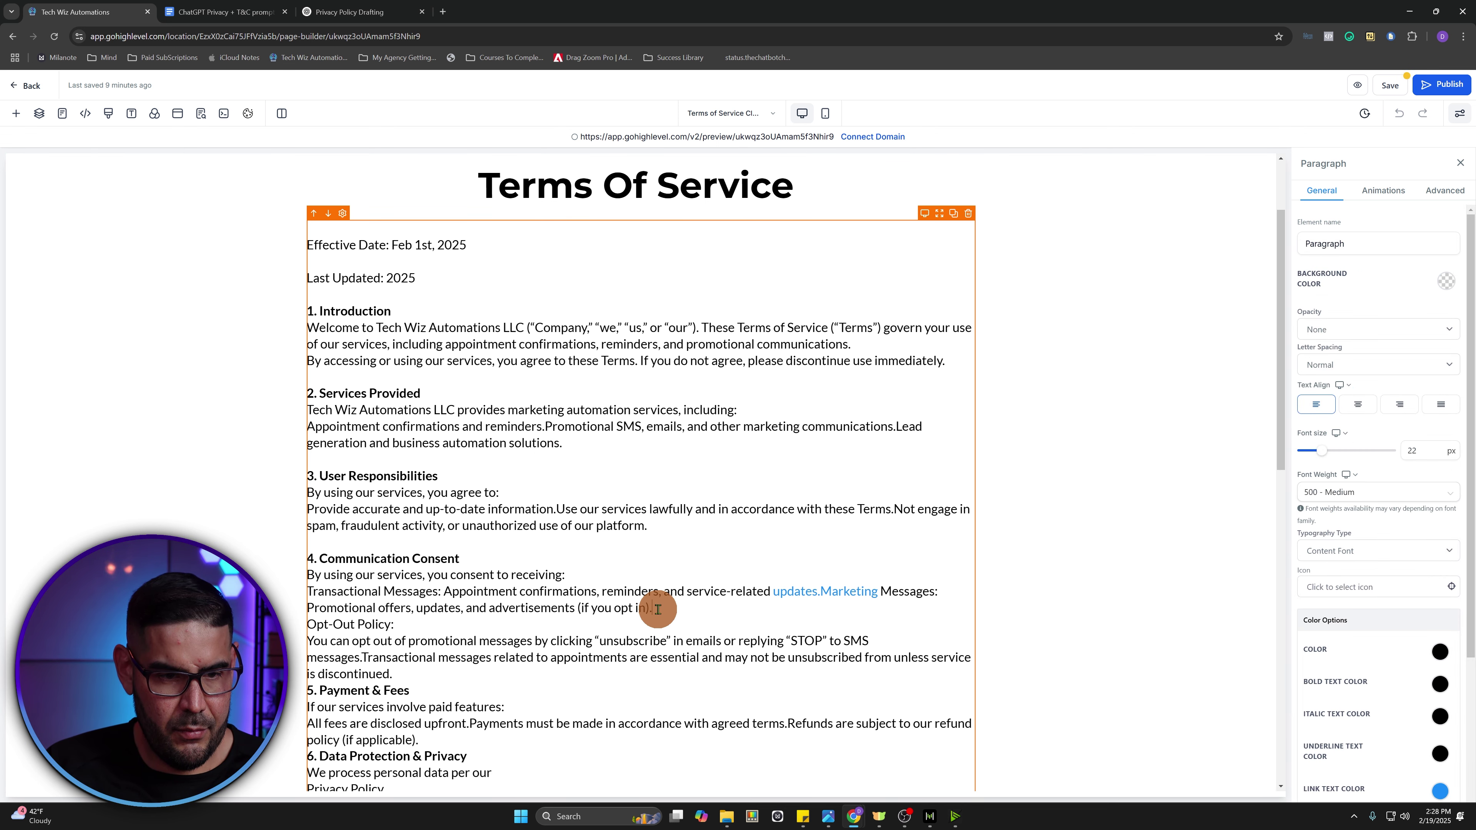
{"action": "key", "text": "Return"}
{"action": "left_click", "coordinate": [442, 689]}
{"action": "key", "text": "Return"}
{"action": "scroll", "coordinate": [485, 680], "scroll_direction": "down", "scroll_amount": 4}
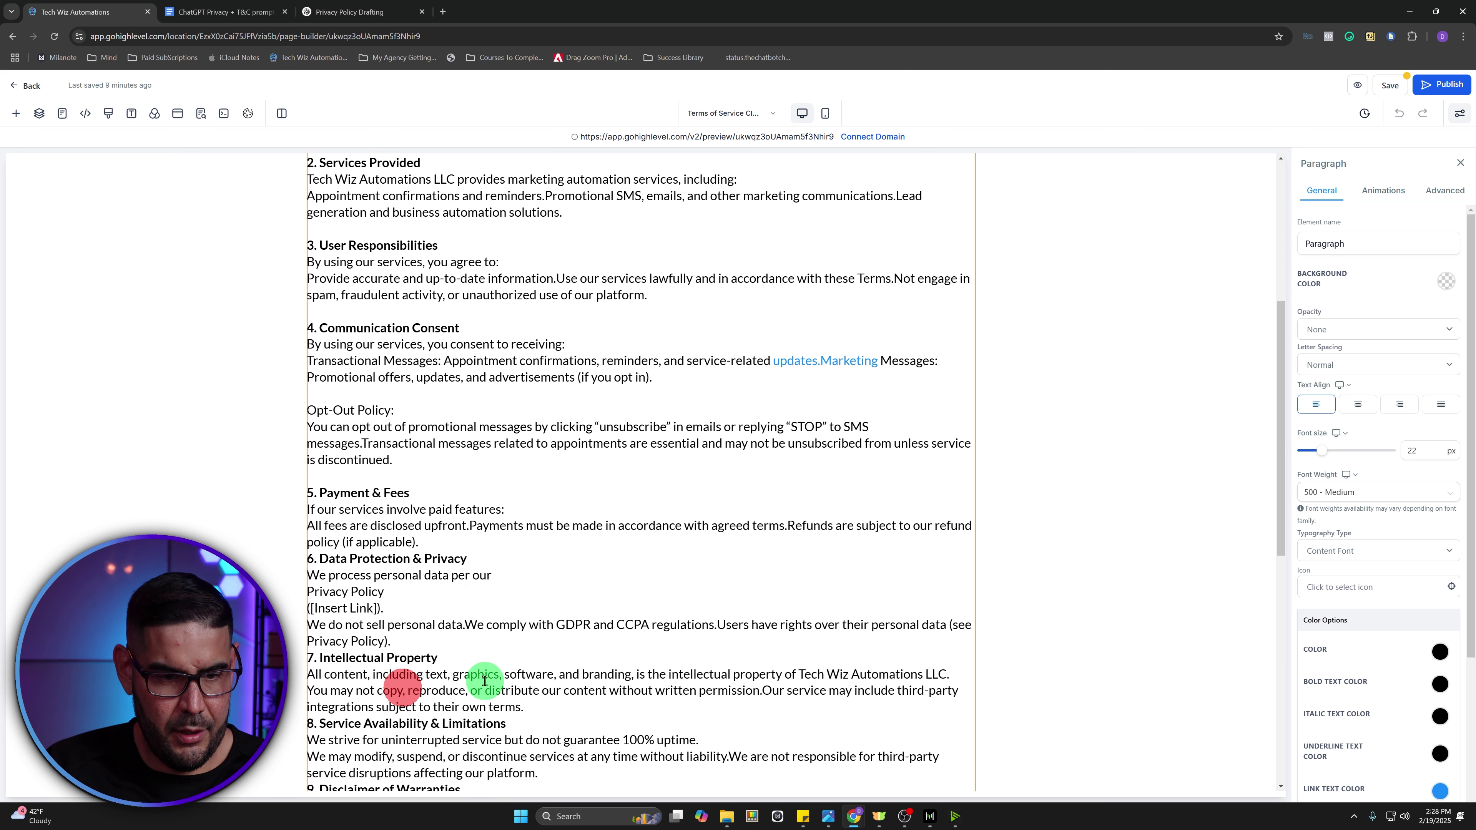
{"action": "left_click", "coordinate": [449, 556]}
{"action": "key", "text": "Return"}
{"action": "scroll", "coordinate": [432, 576], "scroll_direction": "down", "scroll_amount": 1}
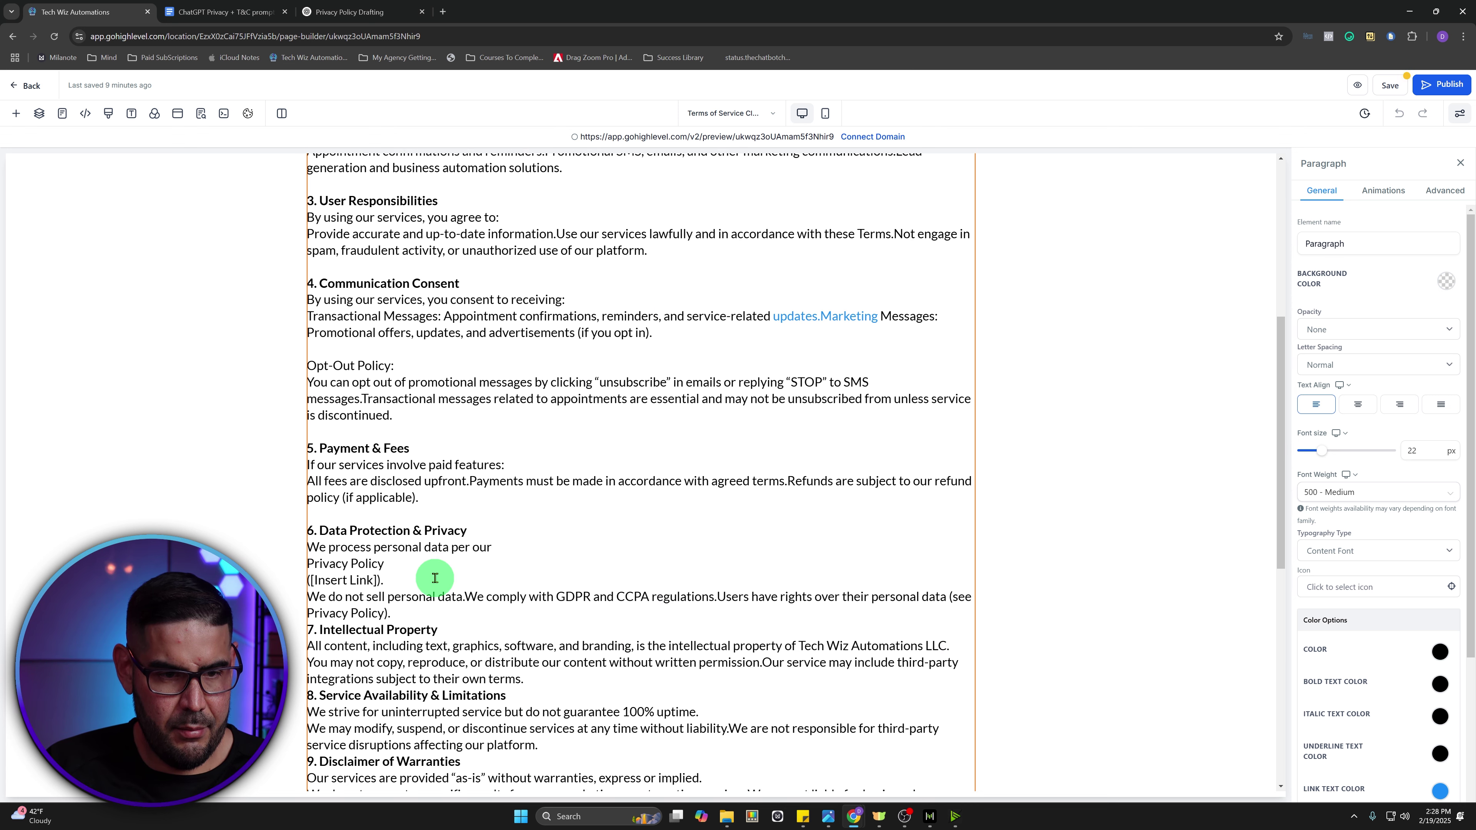
{"action": "left_click", "coordinate": [424, 591]}
{"action": "scroll", "coordinate": [388, 511], "scroll_direction": "down", "scroll_amount": 1}
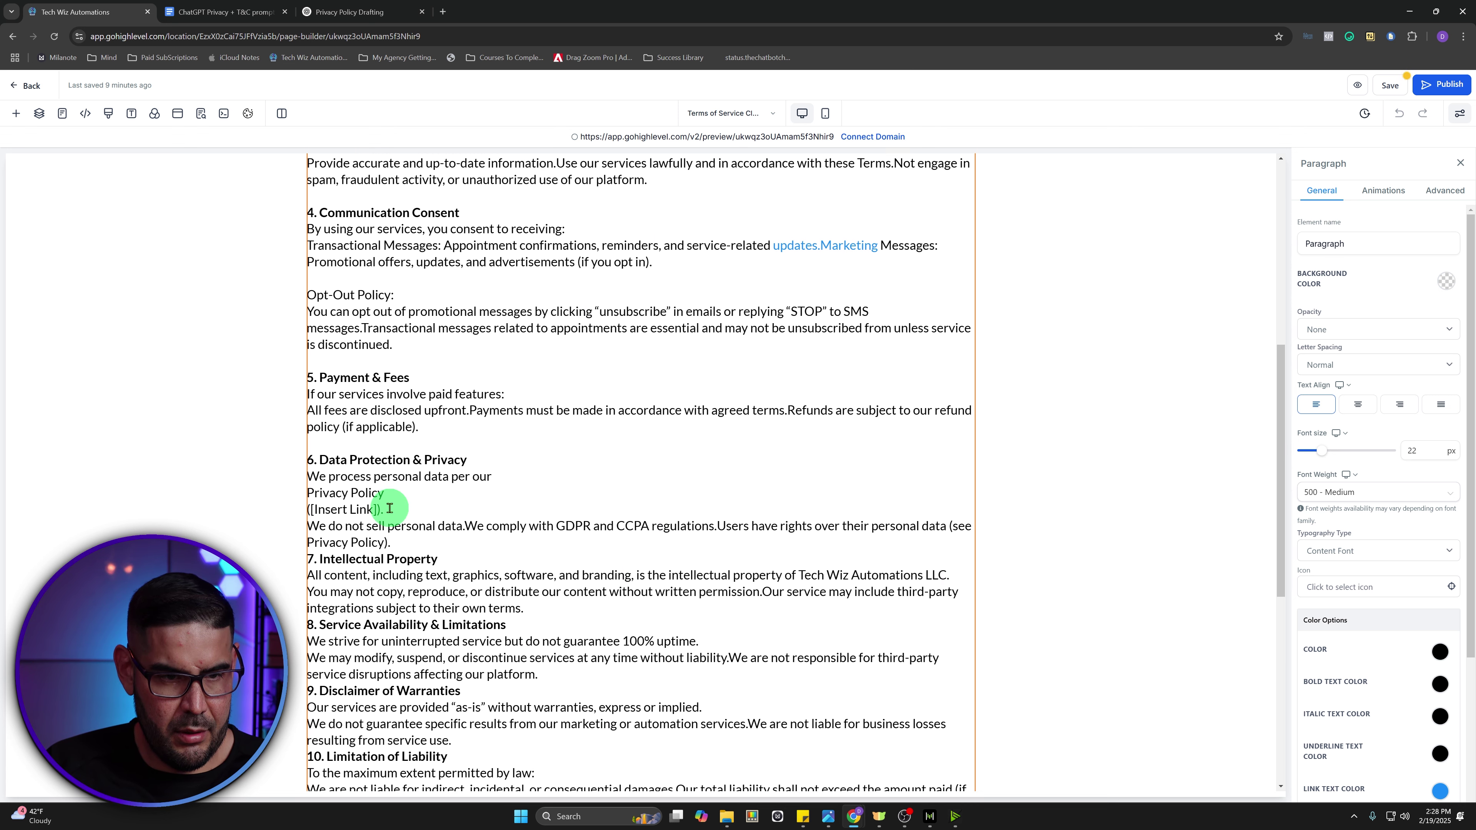
- Remove the [Insert Link] placeholder and rejoin the Privacy Policy sentence in section 6
{"action": "left_click_drag", "start_coordinate": [380, 511], "coordinate": [308, 511]}
{"action": "key", "text": "BackSpace"}
{"action": "left_click", "coordinate": [308, 493]}
{"action": "key", "text": "BackSpace"}
{"action": "left_click", "coordinate": [309, 499]}
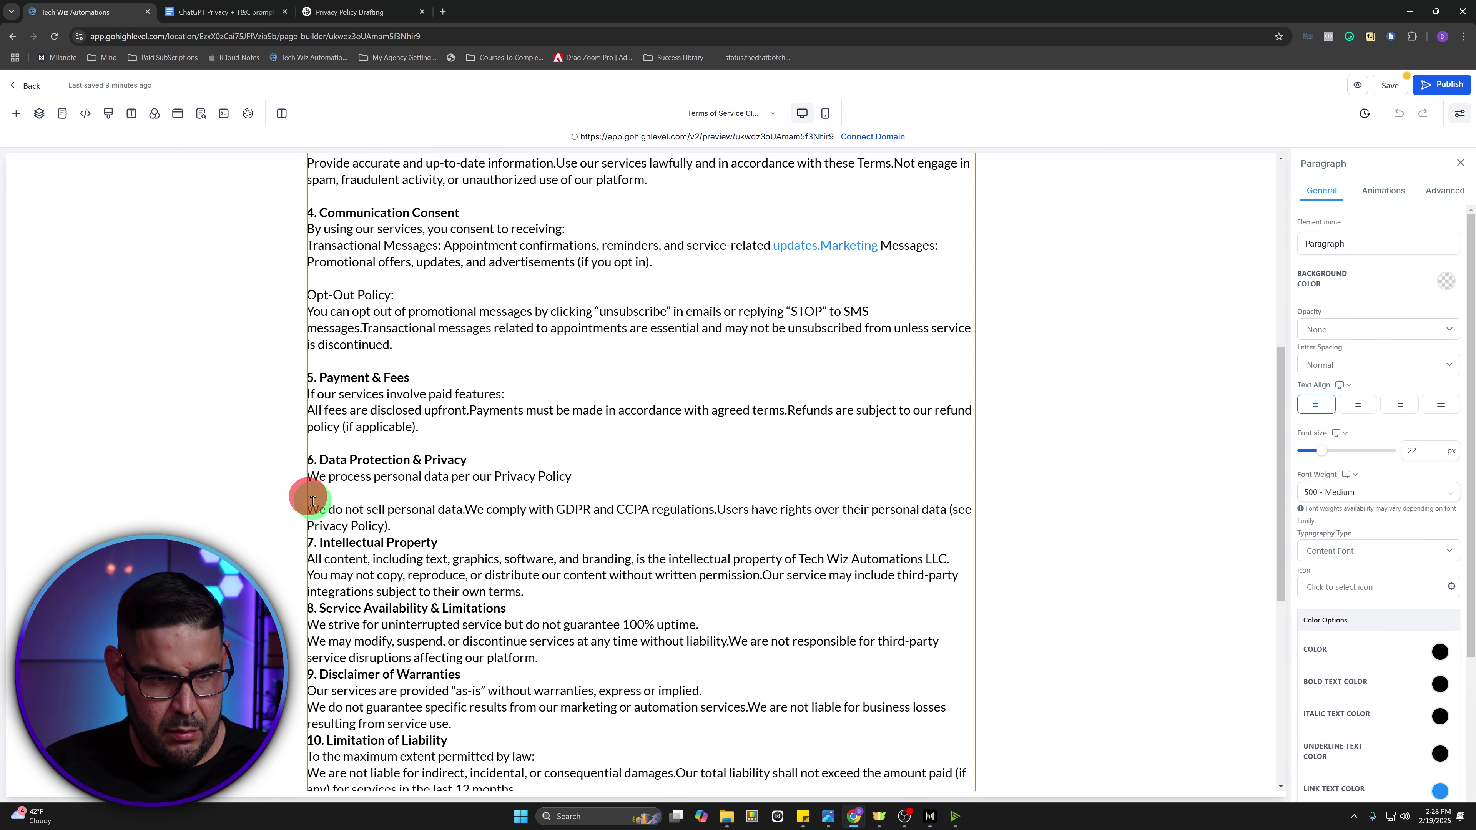
{"action": "key", "text": "BackSpace"}
{"action": "left_click", "coordinate": [396, 510]}
{"action": "key", "text": "Return"}
- Space out the remaining sections through section 14 and save the Terms of Service page
{"action": "left_click", "coordinate": [551, 594]}
{"action": "key", "text": "Return"}
{"action": "left_click", "coordinate": [547, 676]}
{"action": "key", "text": "Return"}
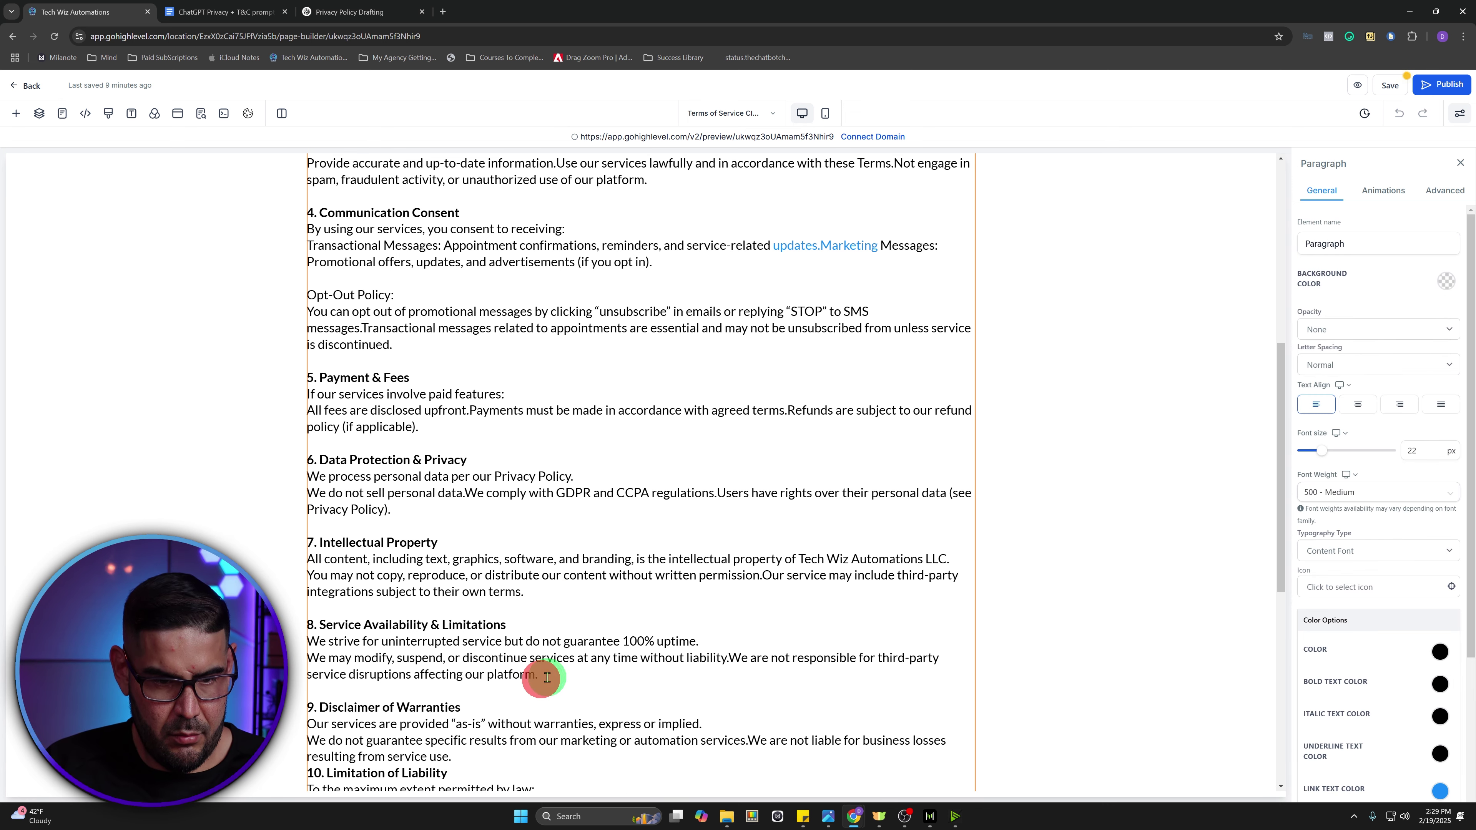
{"action": "scroll", "coordinate": [546, 676], "scroll_direction": "down", "scroll_amount": 3}
{"action": "left_click", "coordinate": [475, 586]}
{"action": "key", "text": "Return"}
{"action": "scroll", "coordinate": [523, 668], "scroll_direction": "down", "scroll_amount": 2}
{"action": "left_click", "coordinate": [616, 619]}
{"action": "key", "text": "Return"}
{"action": "left_click", "coordinate": [501, 685]}
{"action": "key", "text": "Return"}
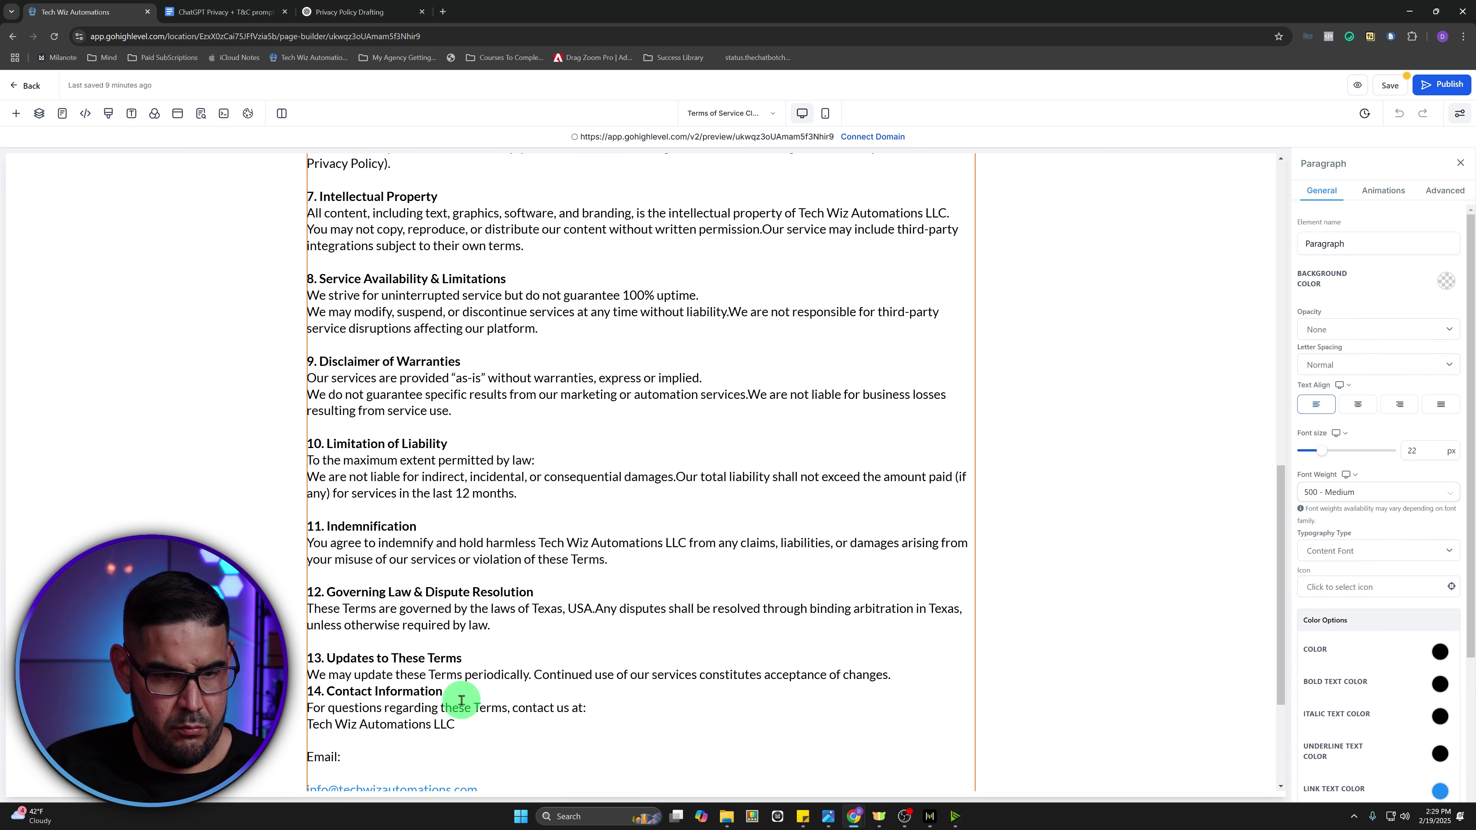
{"action": "left_click", "coordinate": [900, 675]}
{"action": "key", "text": "Return"}
{"action": "scroll", "coordinate": [900, 675], "scroll_direction": "down", "scroll_amount": 4}
{"action": "scroll", "coordinate": [805, 560], "scroll_direction": "up", "scroll_amount": 20}
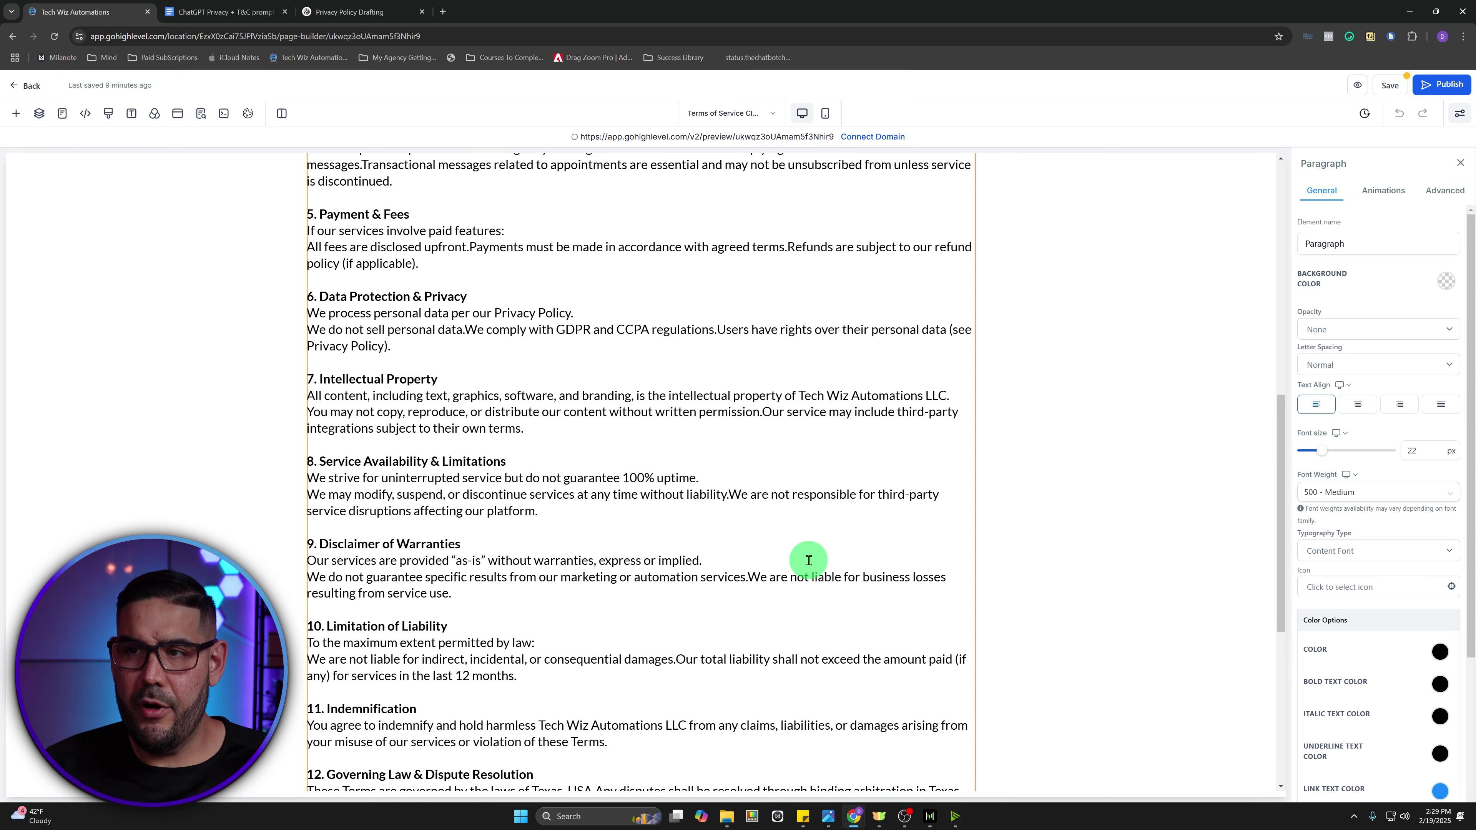
{"action": "scroll", "coordinate": [638, 535], "scroll_direction": "up", "scroll_amount": 4}
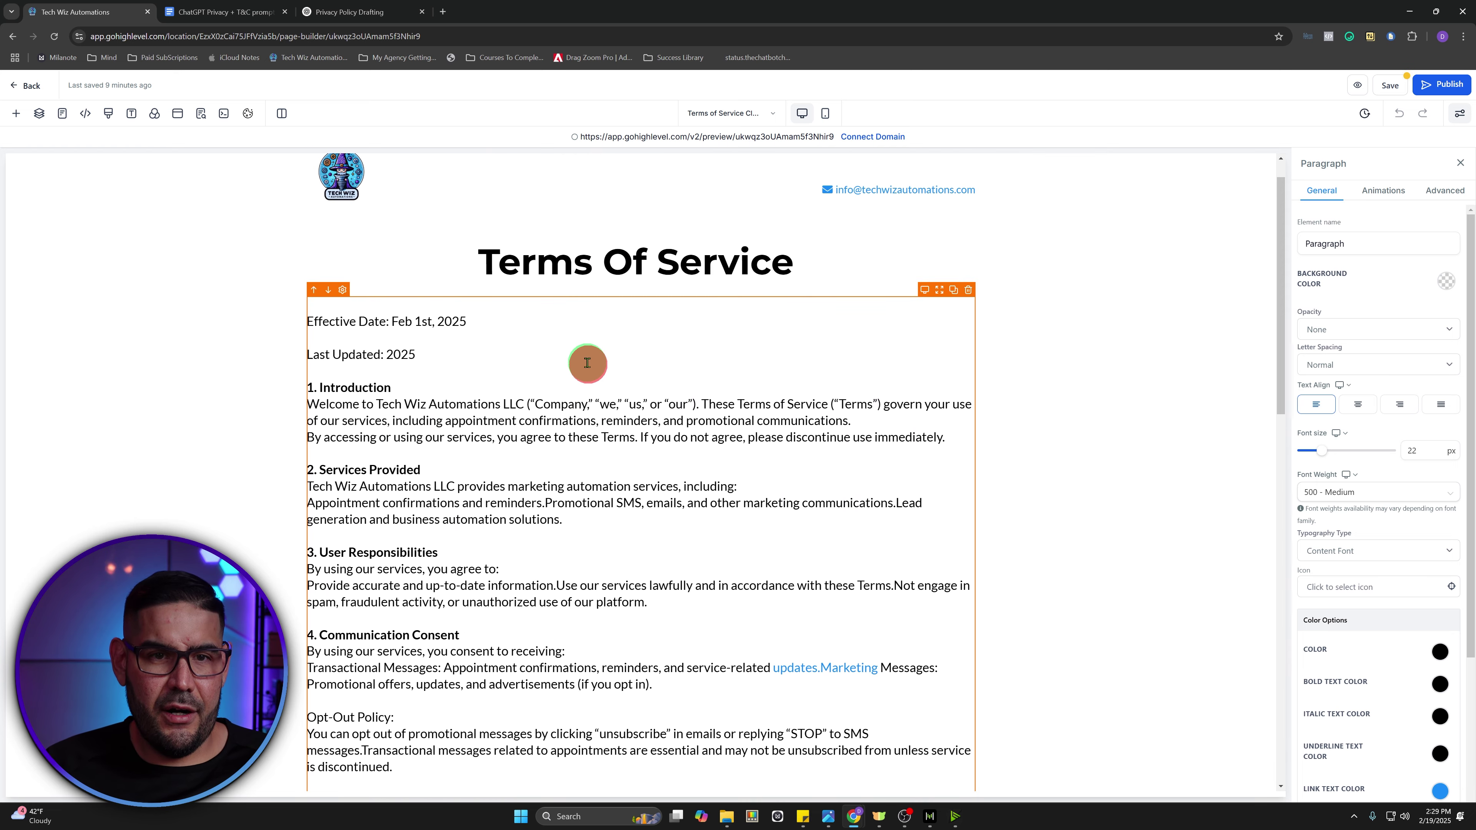
{"action": "left_click", "coordinate": [1397, 92]}
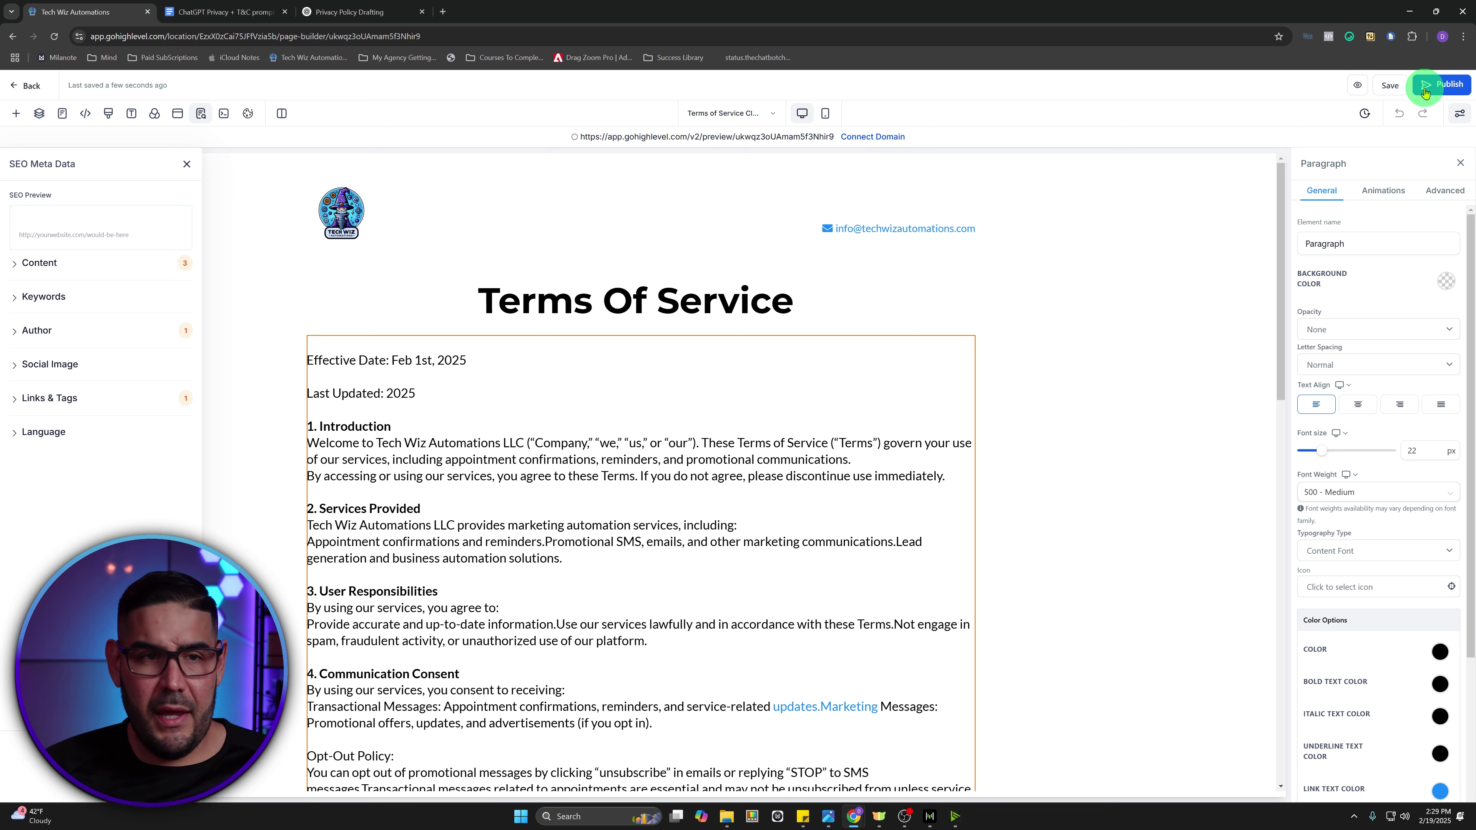
- Back out of the page editor and save techwizautomations.com as the Lead Magnet Funnel A2P 10DLC domain
{"action": "left_click", "coordinate": [27, 89]}
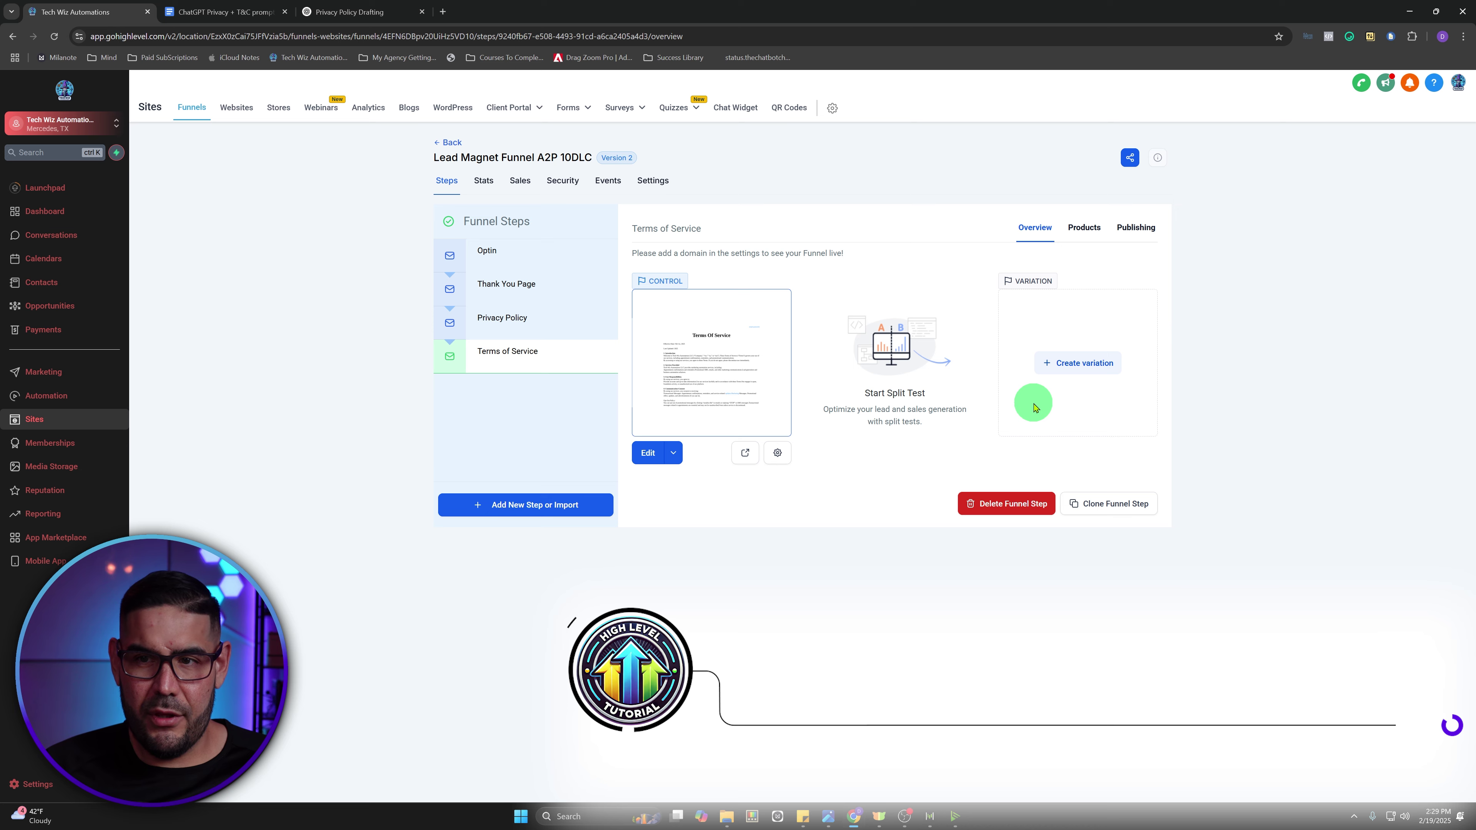
{"action": "left_click", "coordinate": [644, 180]}
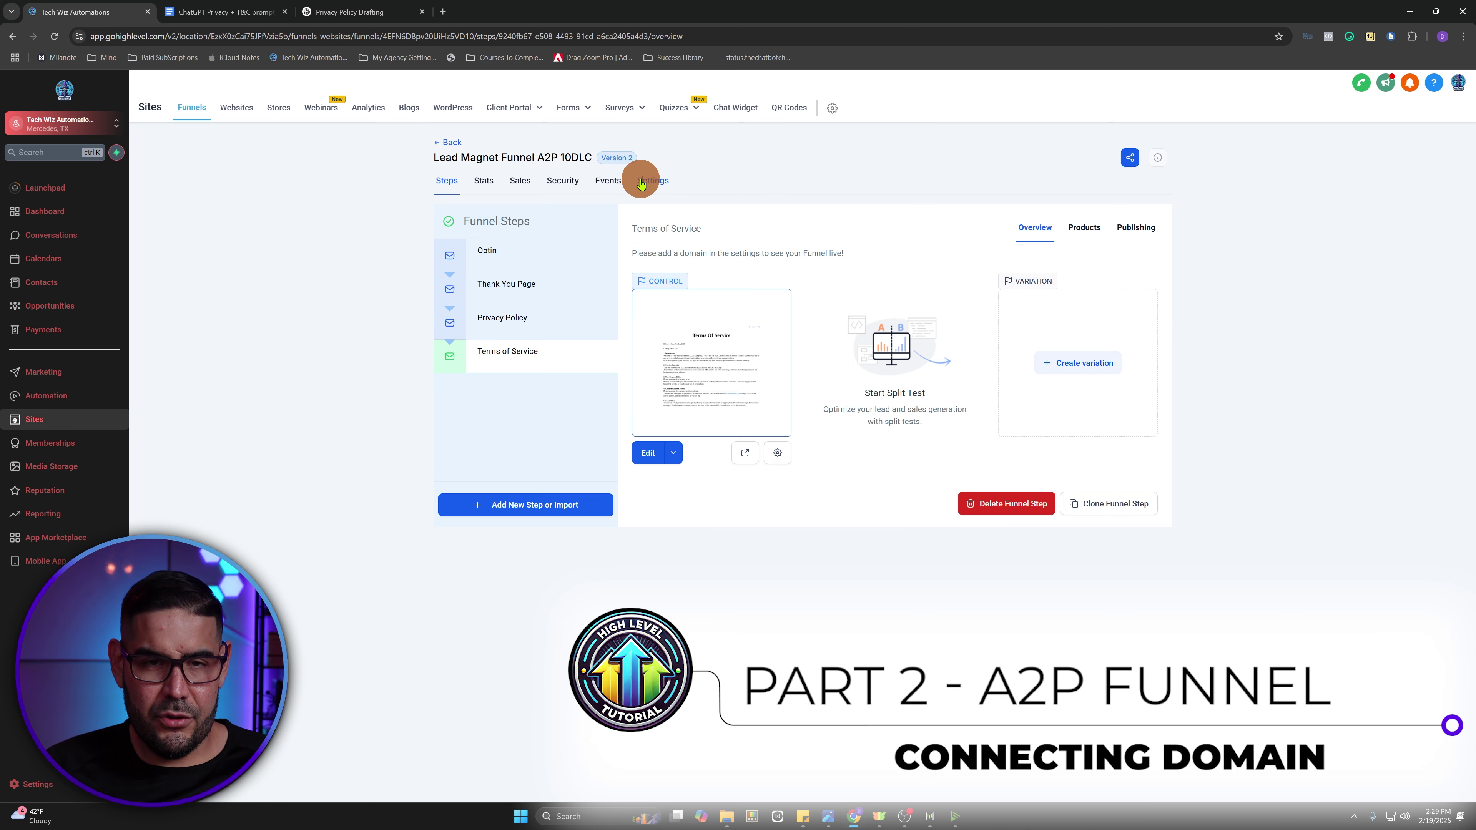
{"action": "left_click", "coordinate": [908, 269]}
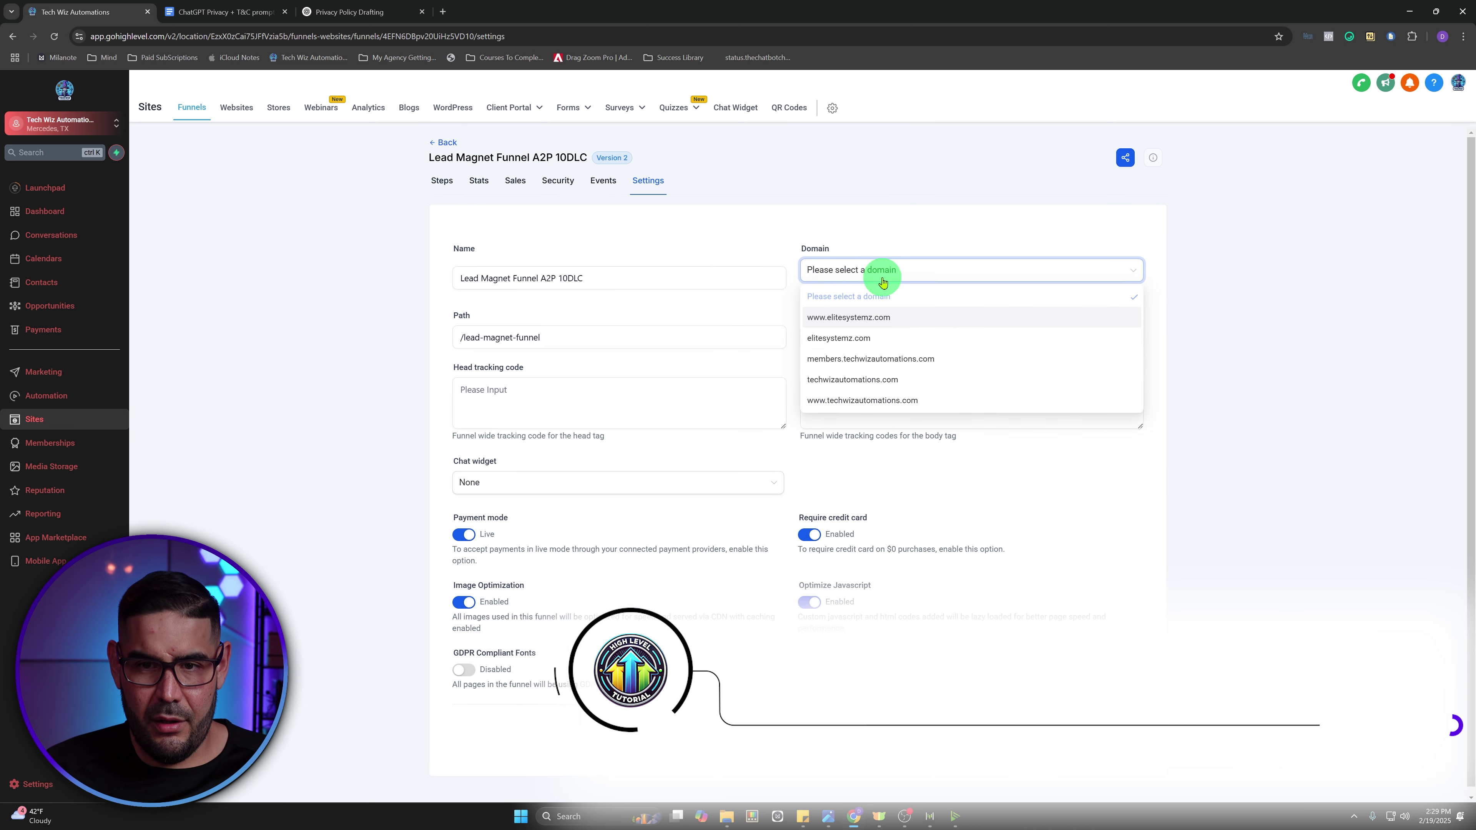
{"action": "left_click", "coordinate": [897, 386]}
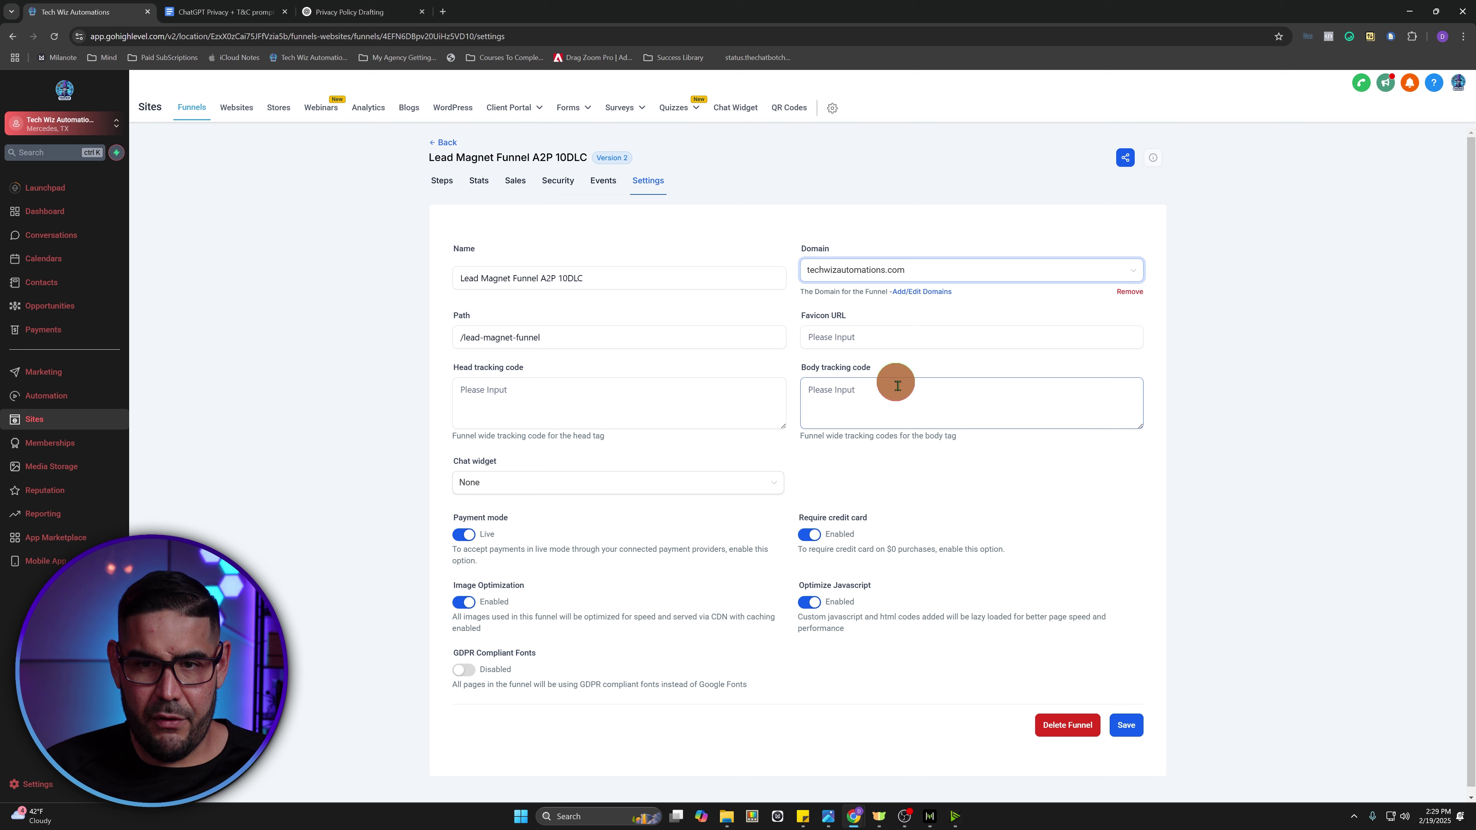
{"action": "left_click", "coordinate": [1129, 724]}
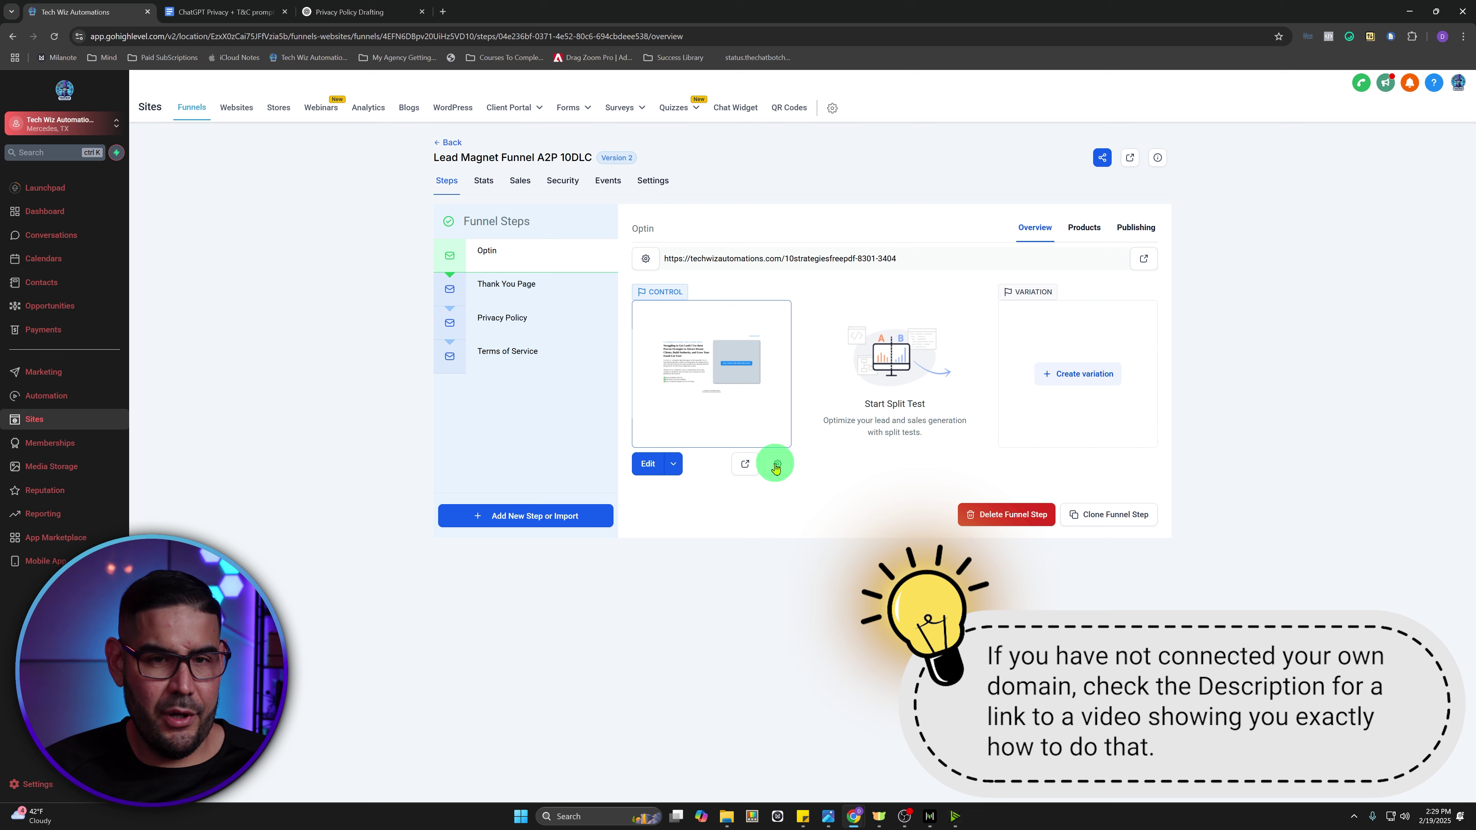
{"action": "left_click", "coordinate": [510, 292]}
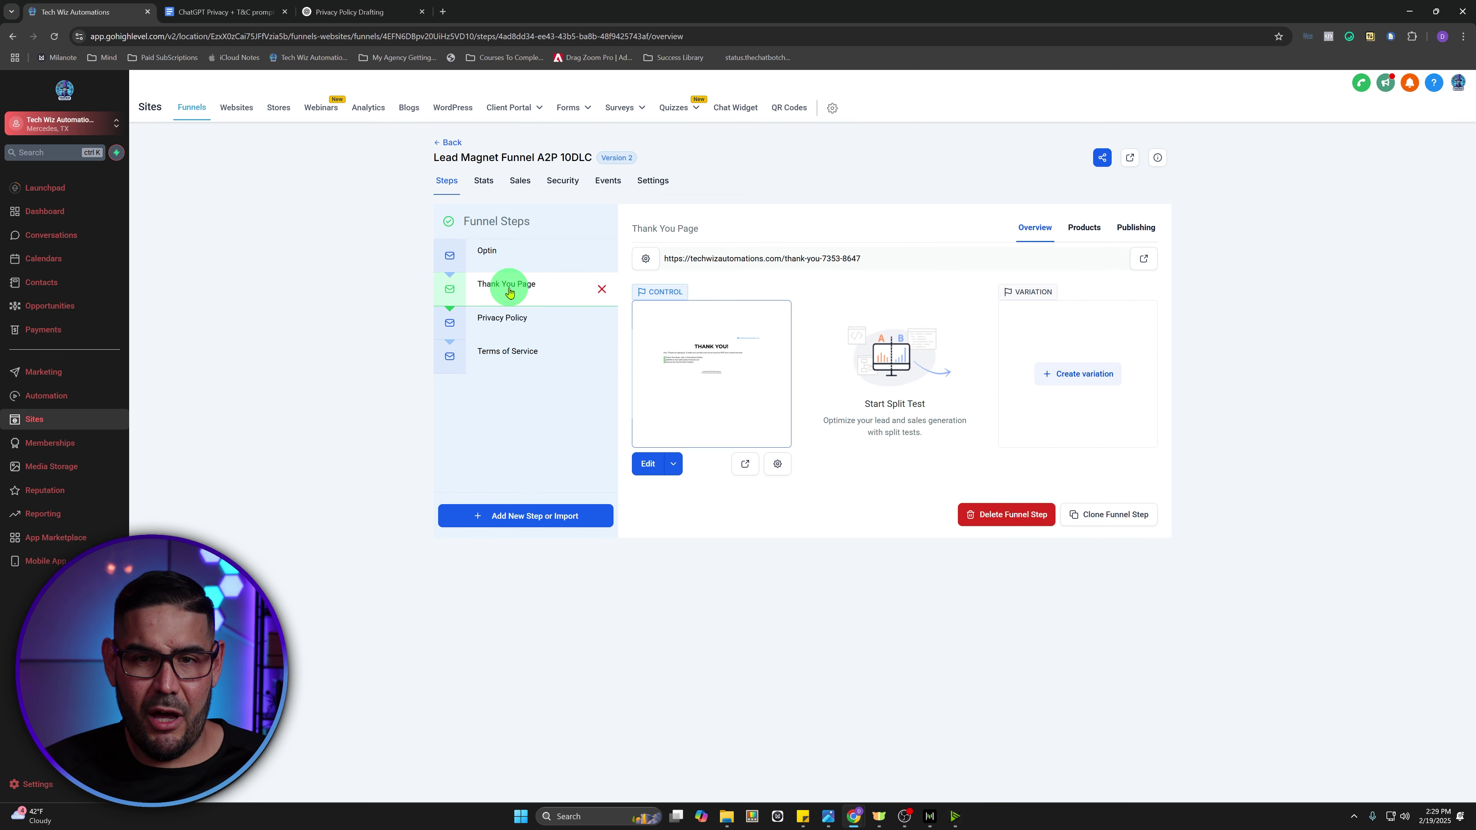
{"action": "left_click", "coordinate": [530, 325]}
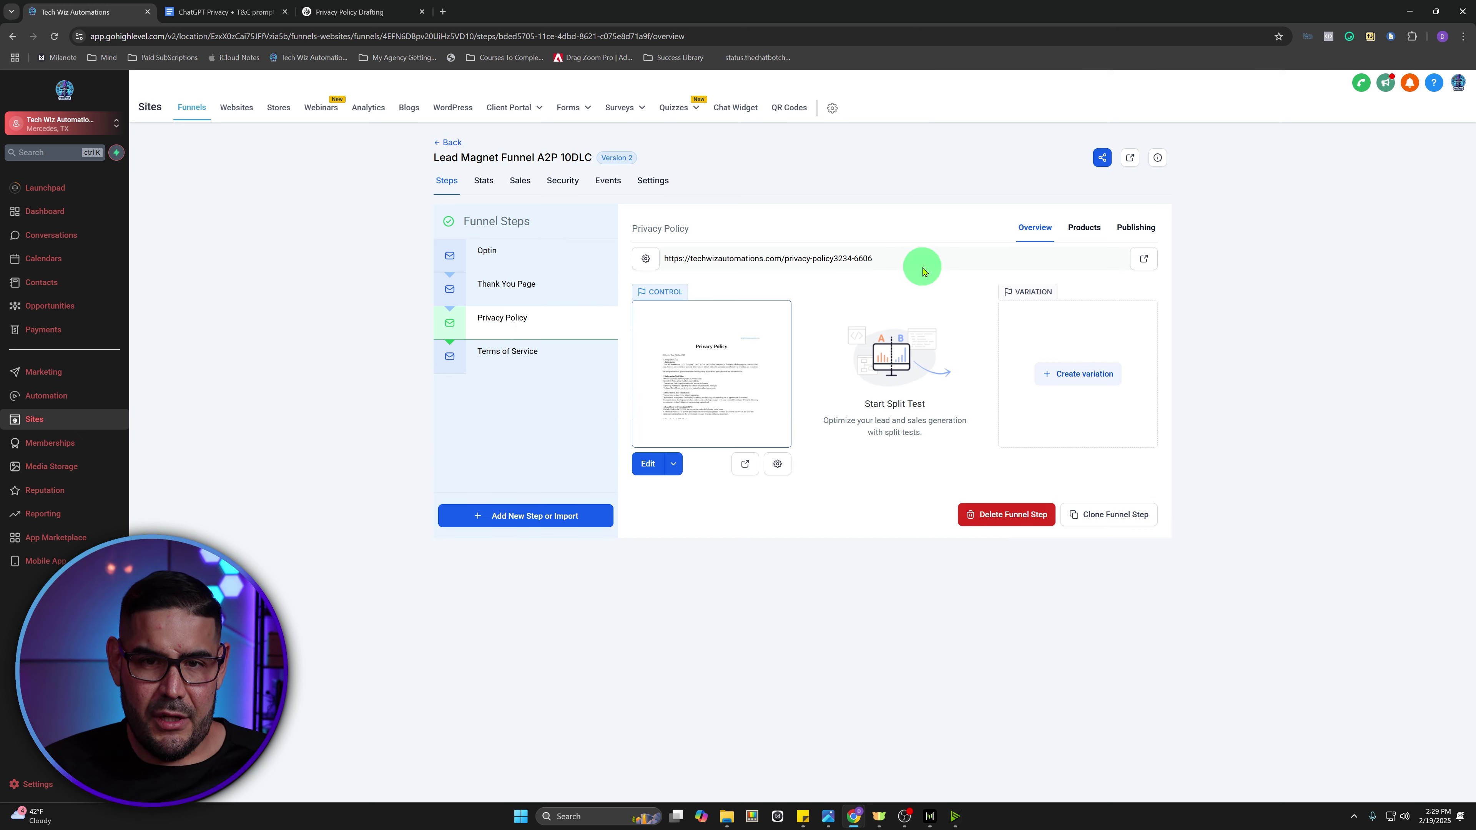
{"action": "left_click_drag", "start_coordinate": [888, 262], "coordinate": [658, 262]}
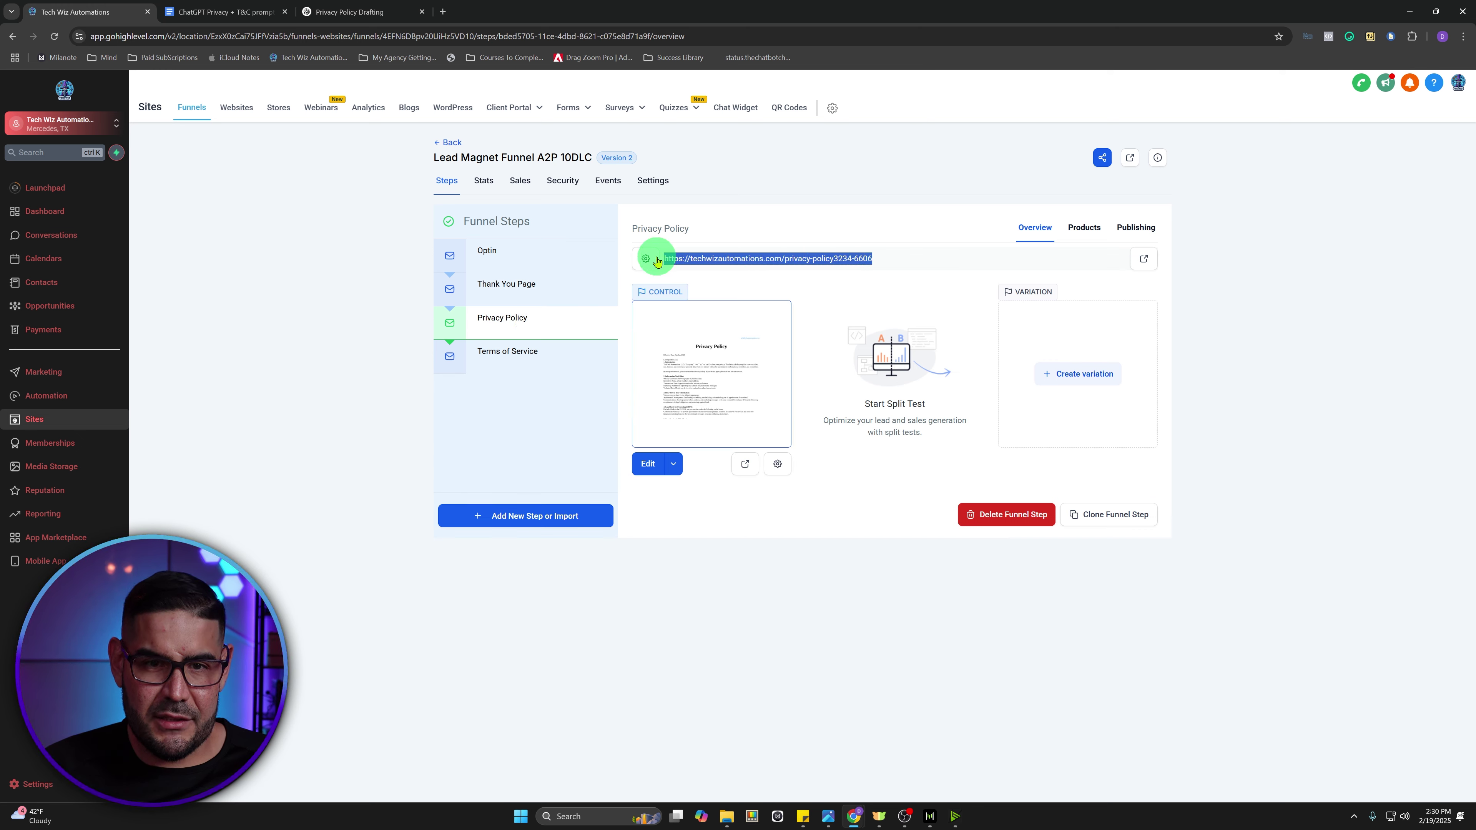
{"action": "right_click", "coordinate": [687, 256]}
{"action": "left_click", "coordinate": [726, 270]}
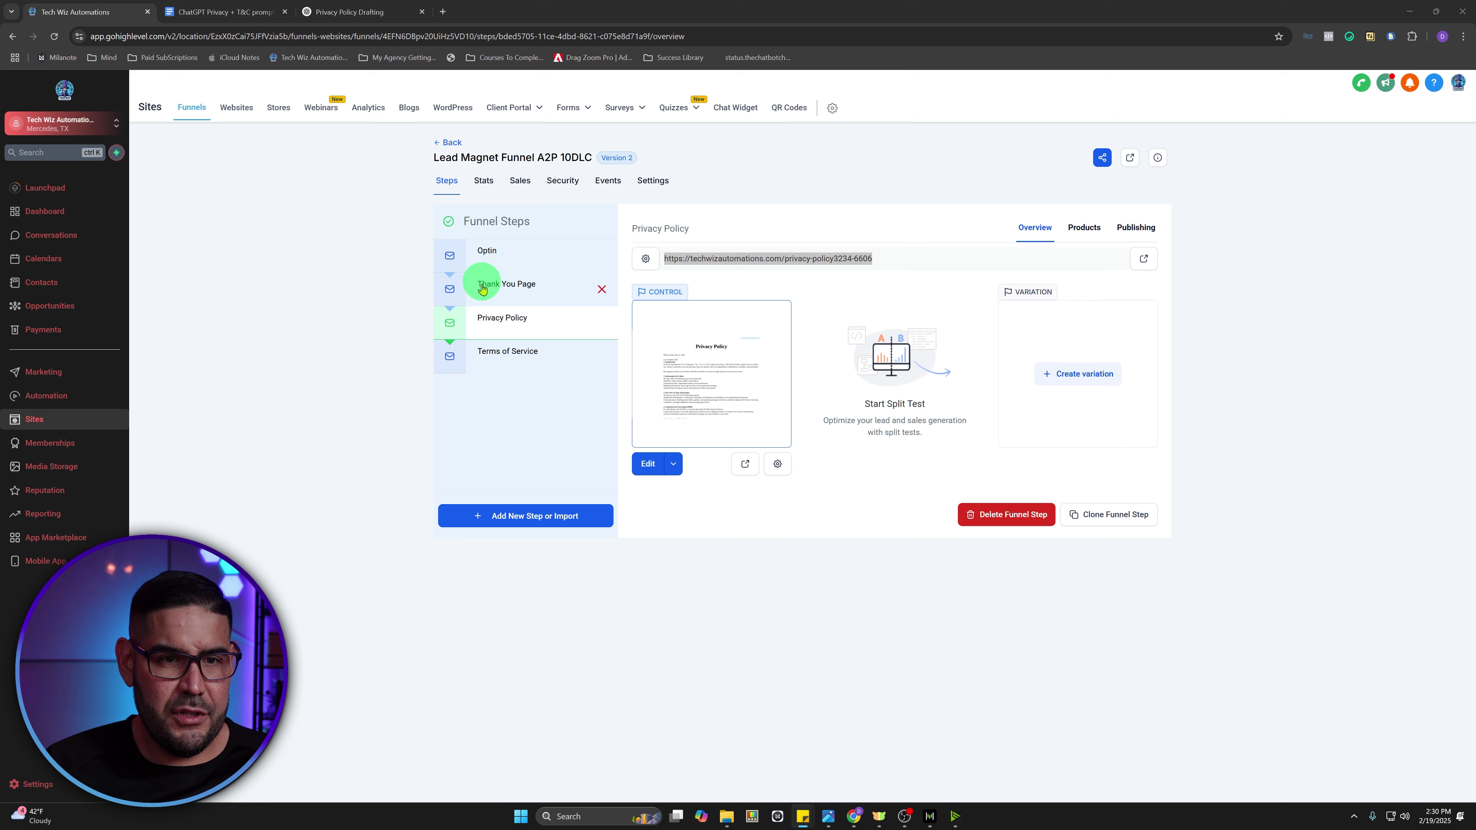
{"action": "left_click", "coordinate": [834, 258]}
{"action": "right_click", "coordinate": [834, 259]}
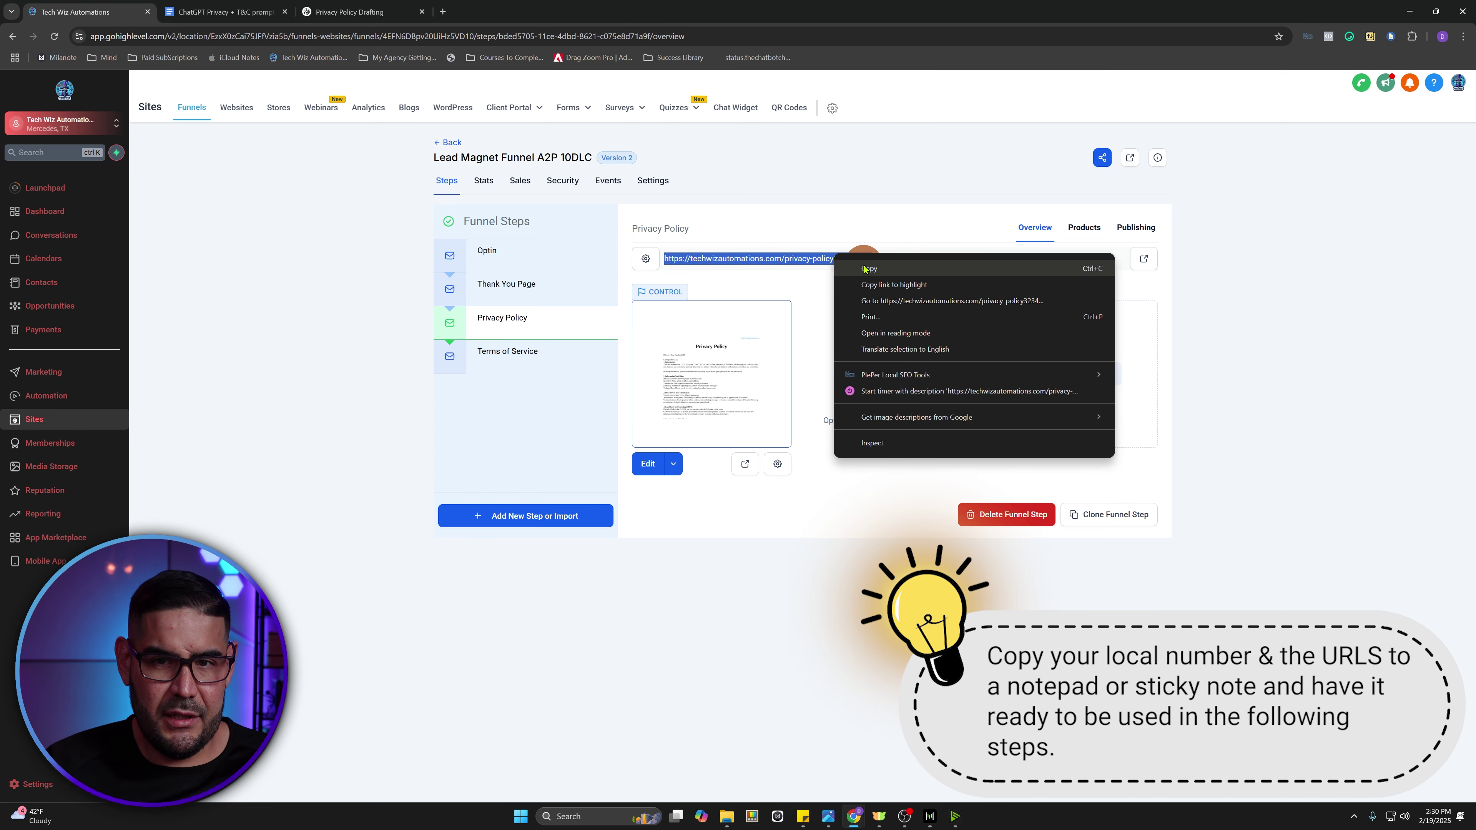
{"action": "left_click", "coordinate": [861, 257]}
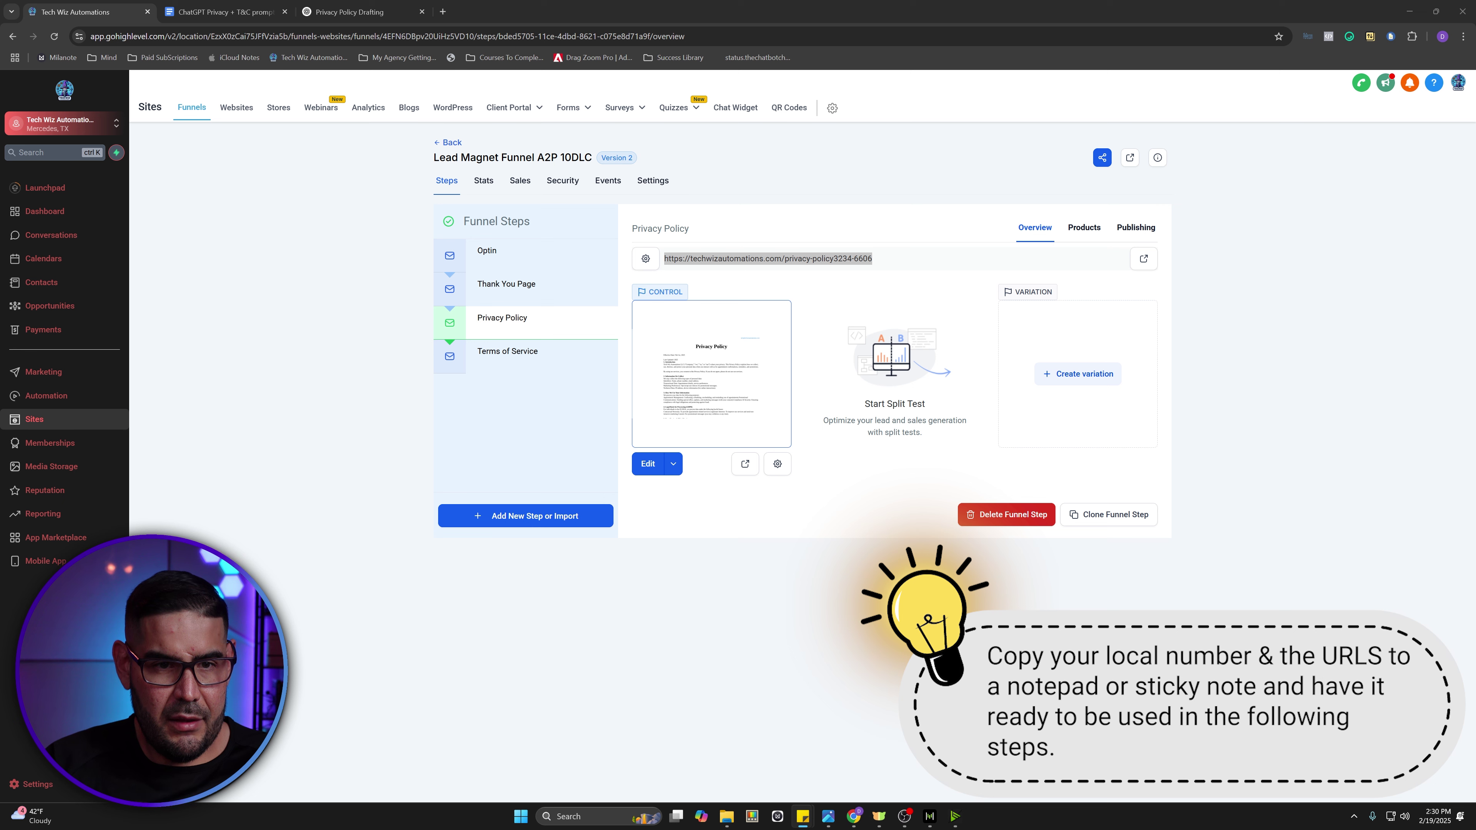
{"action": "left_click", "coordinate": [514, 353]}
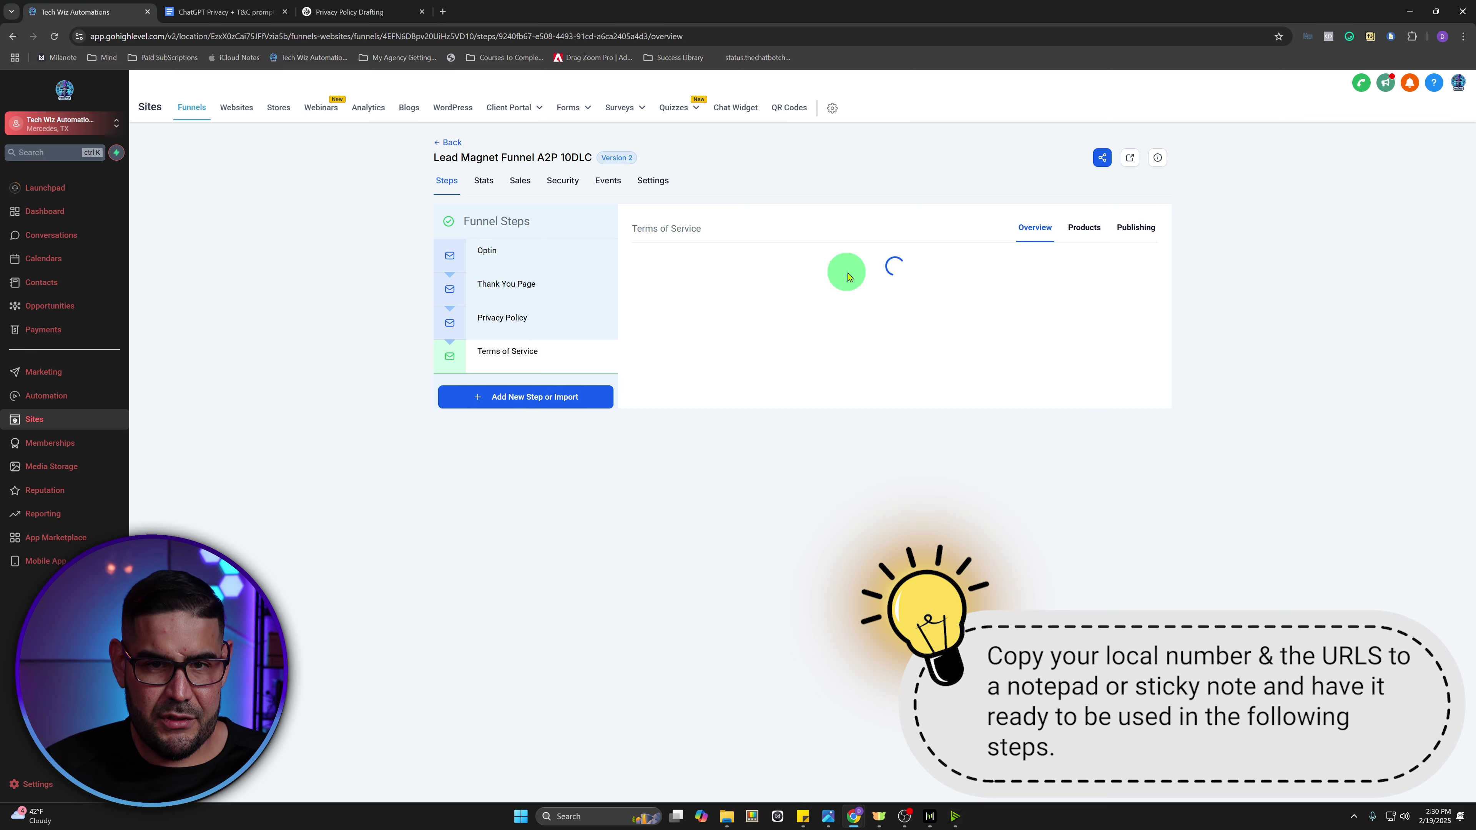
{"action": "left_click_drag", "start_coordinate": [879, 258], "coordinate": [666, 259]}
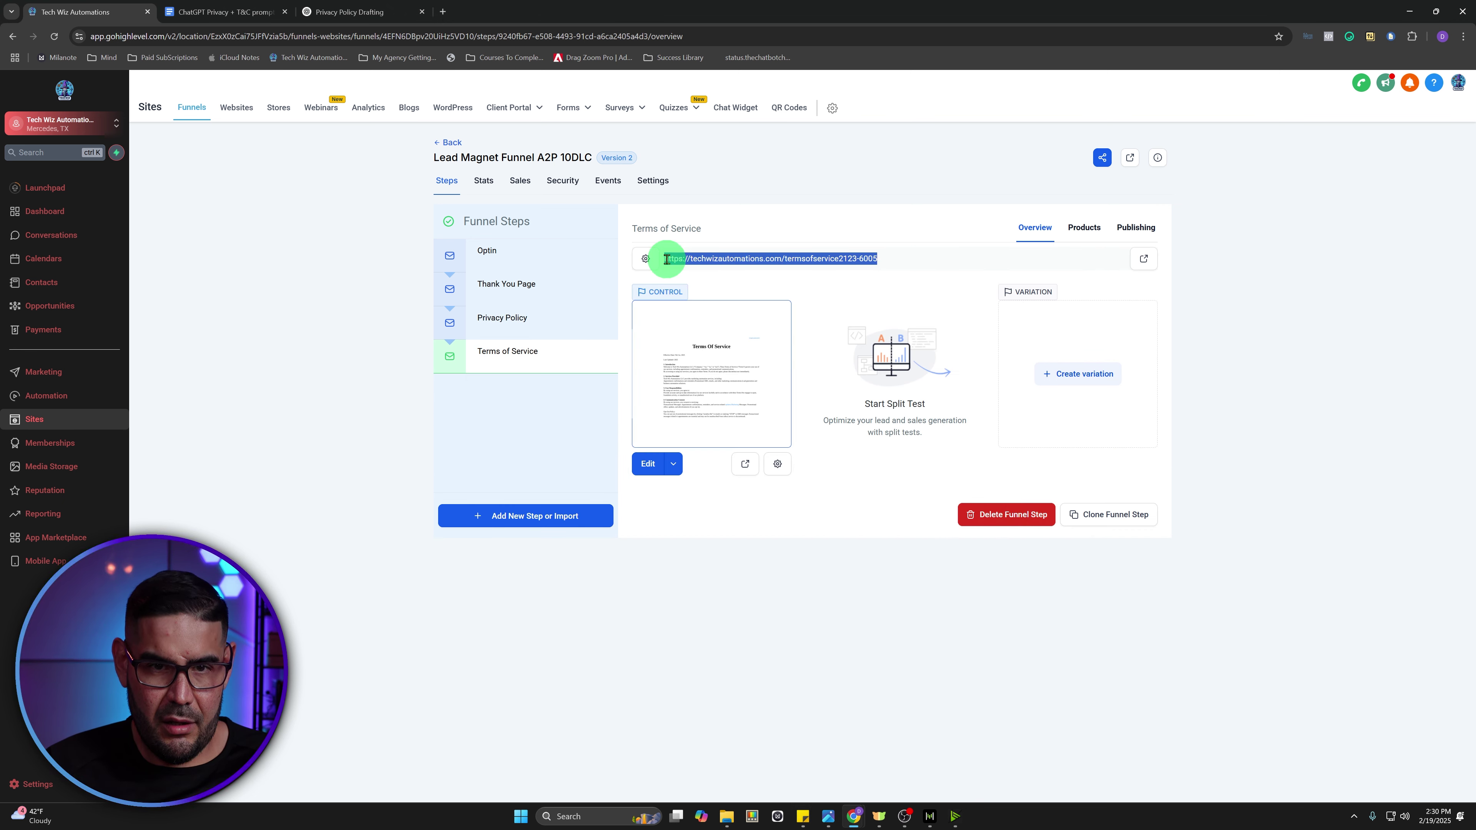
{"action": "key", "text": "alt+Tab"}
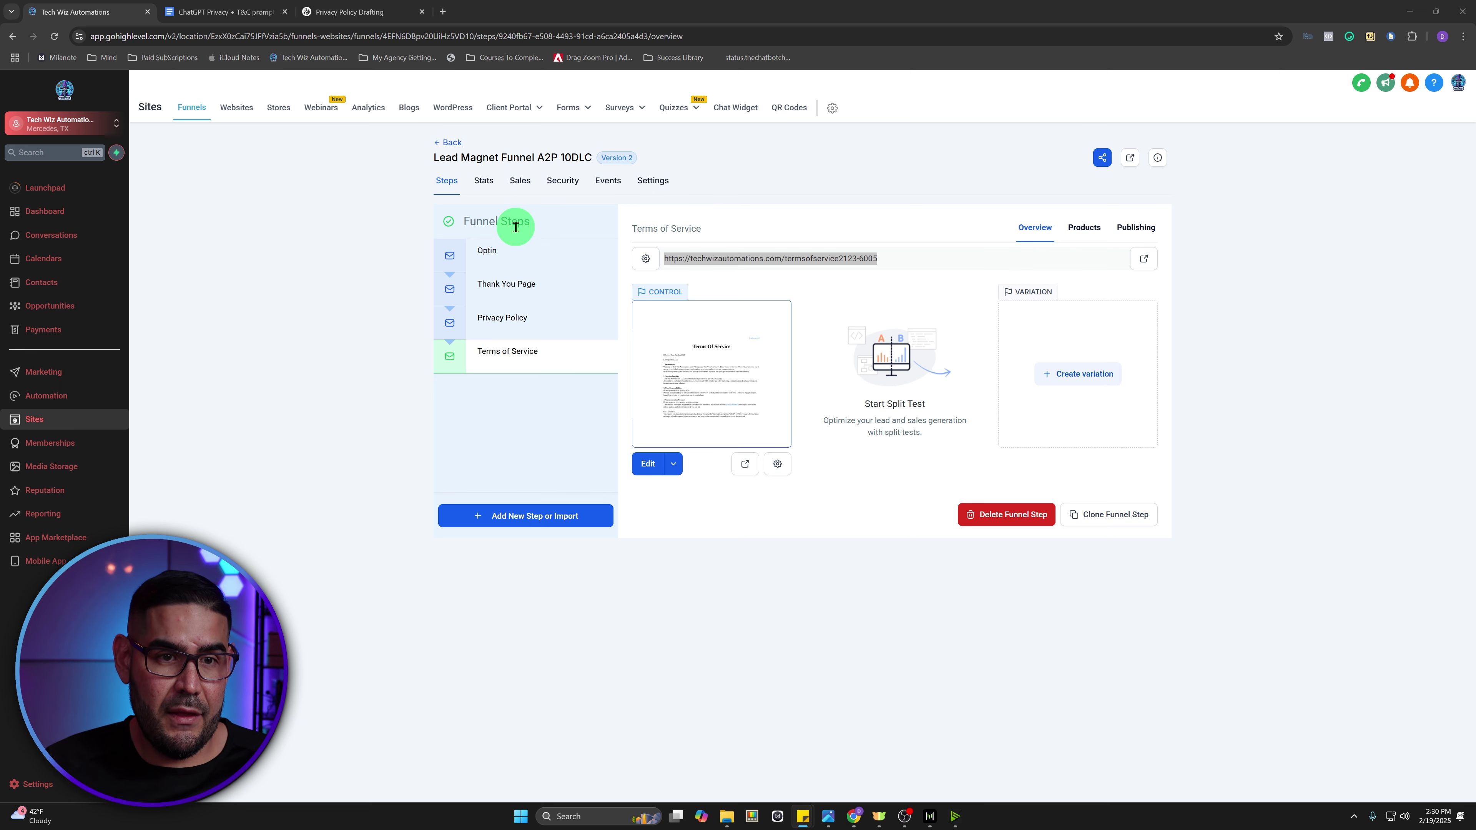
{"action": "left_click", "coordinate": [511, 255]}
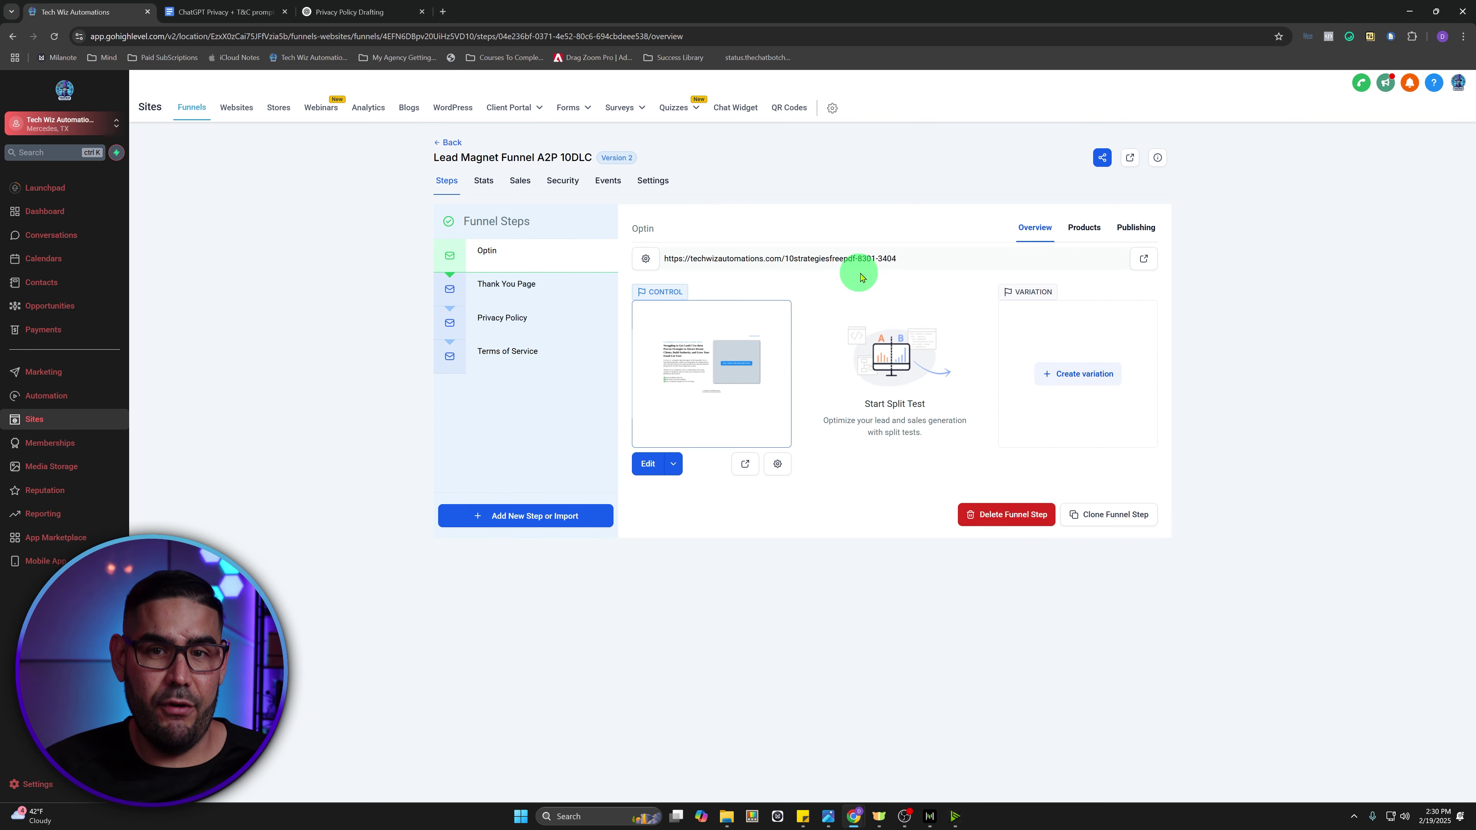
{"action": "left_click_drag", "start_coordinate": [918, 256], "coordinate": [654, 258]}
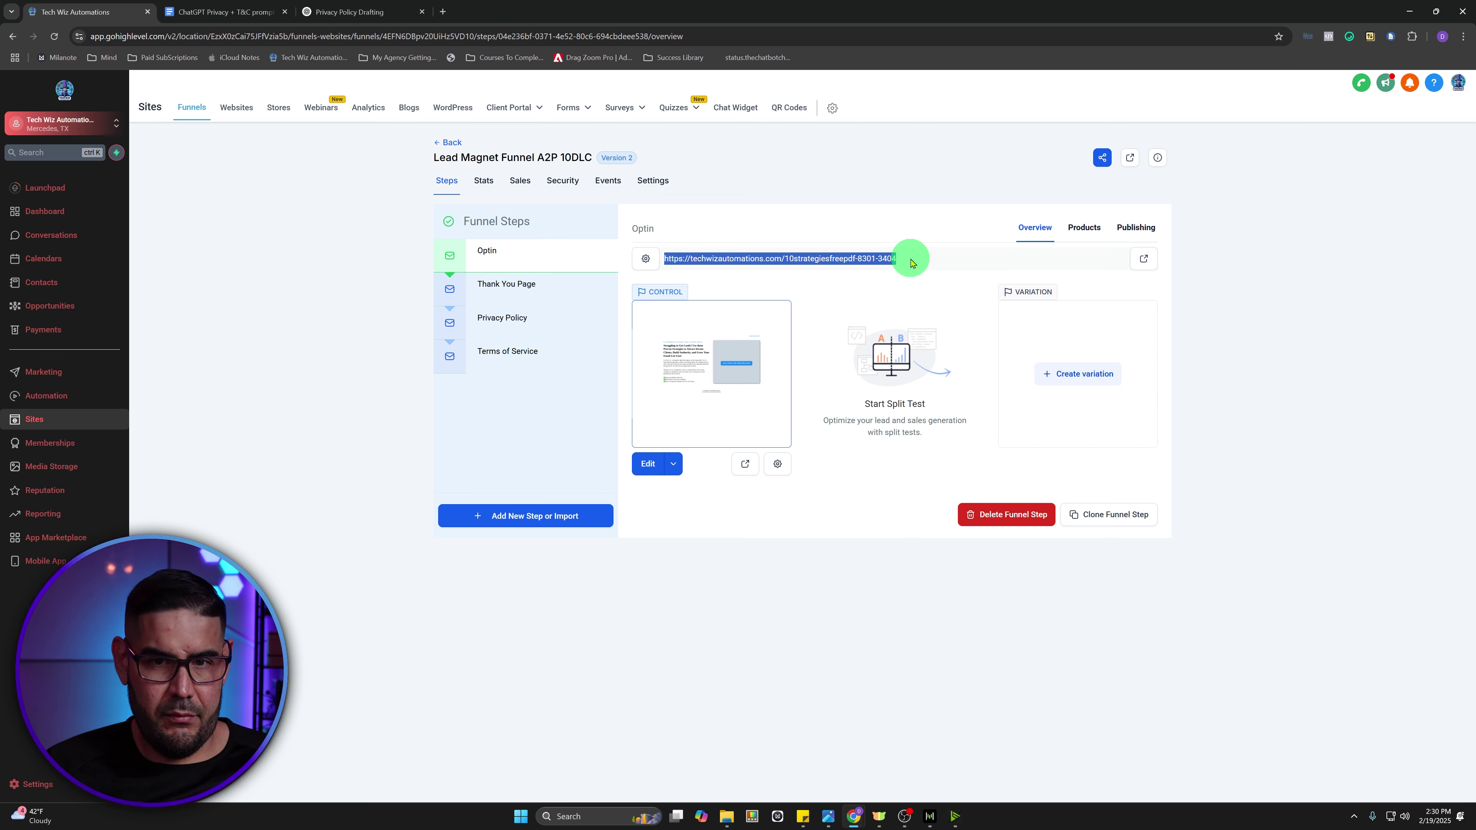
{"action": "left_click", "coordinate": [1135, 227]}
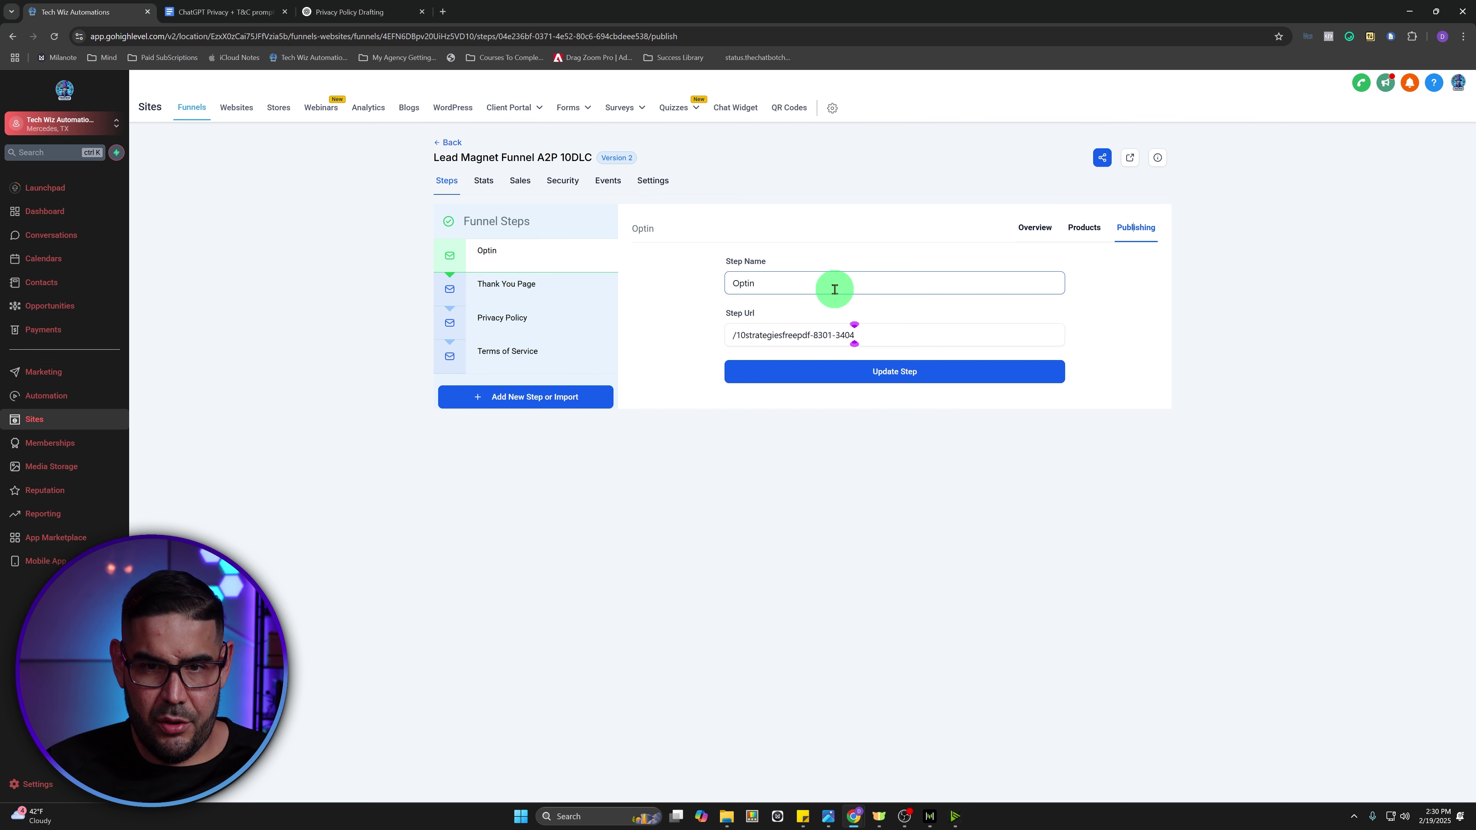
{"action": "left_click_drag", "start_coordinate": [877, 337], "coordinate": [739, 335]}
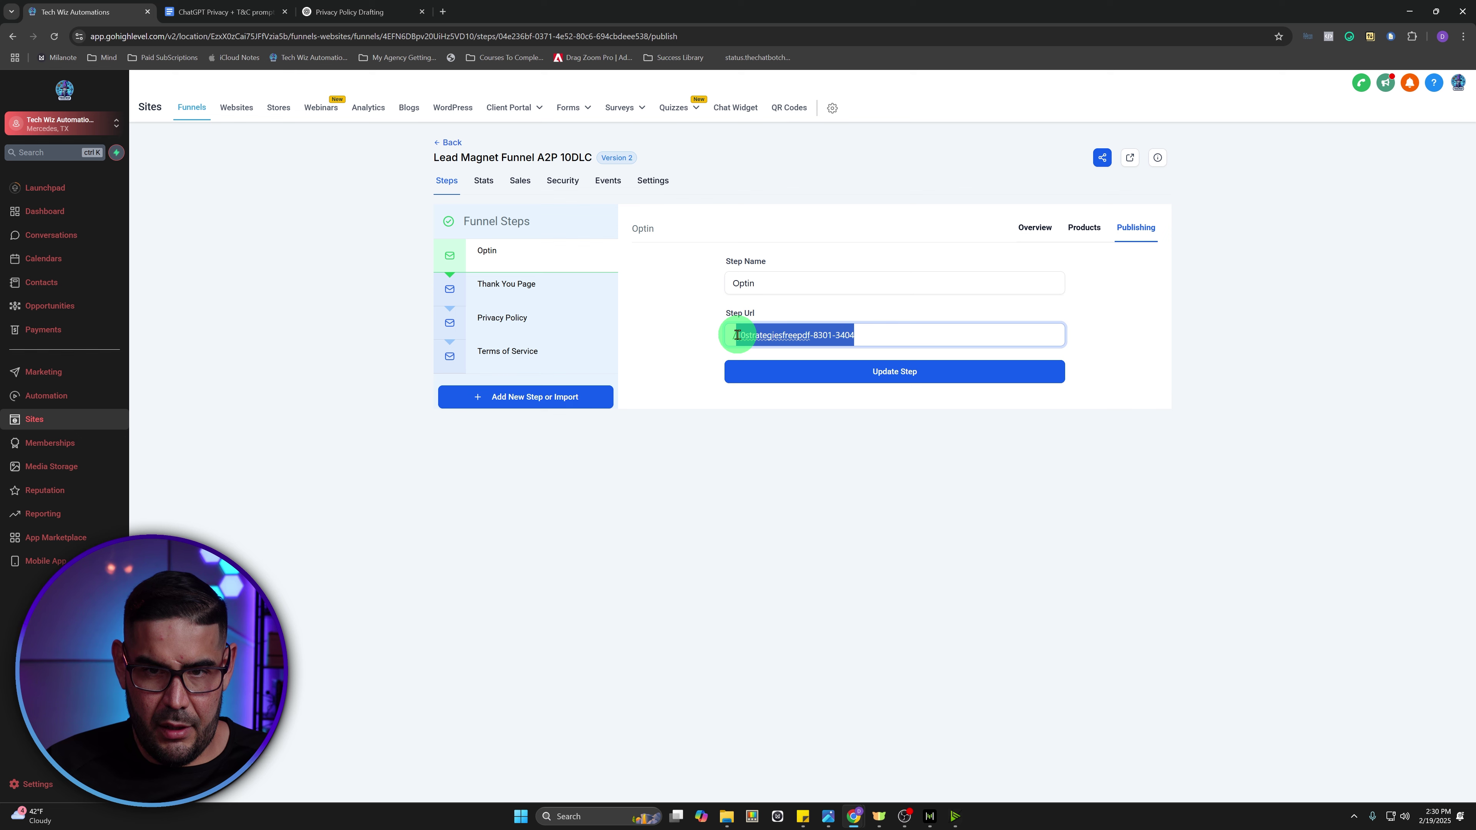
{"action": "type", "text": "optin"}
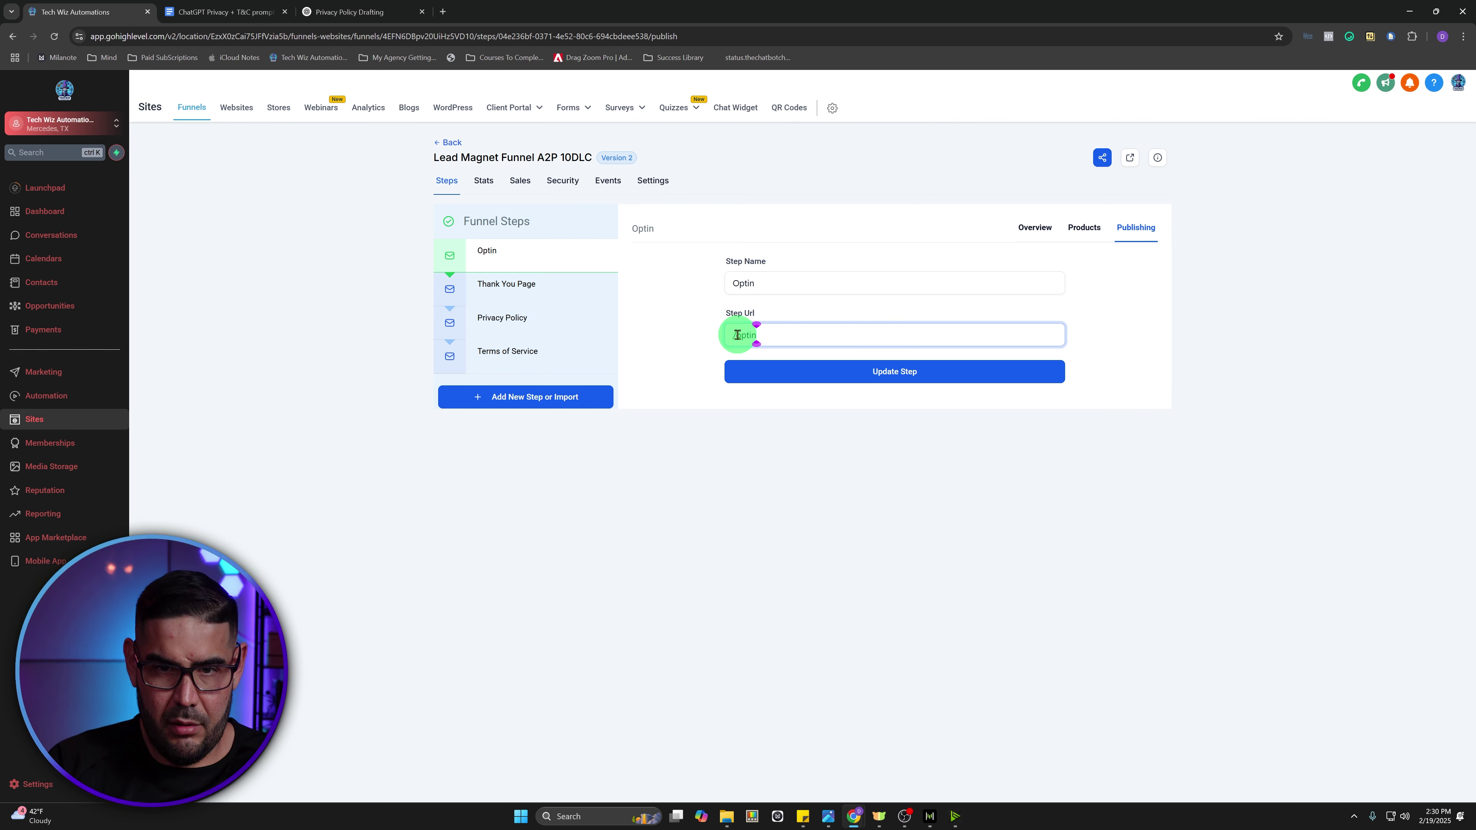
{"action": "left_click", "coordinate": [807, 369]}
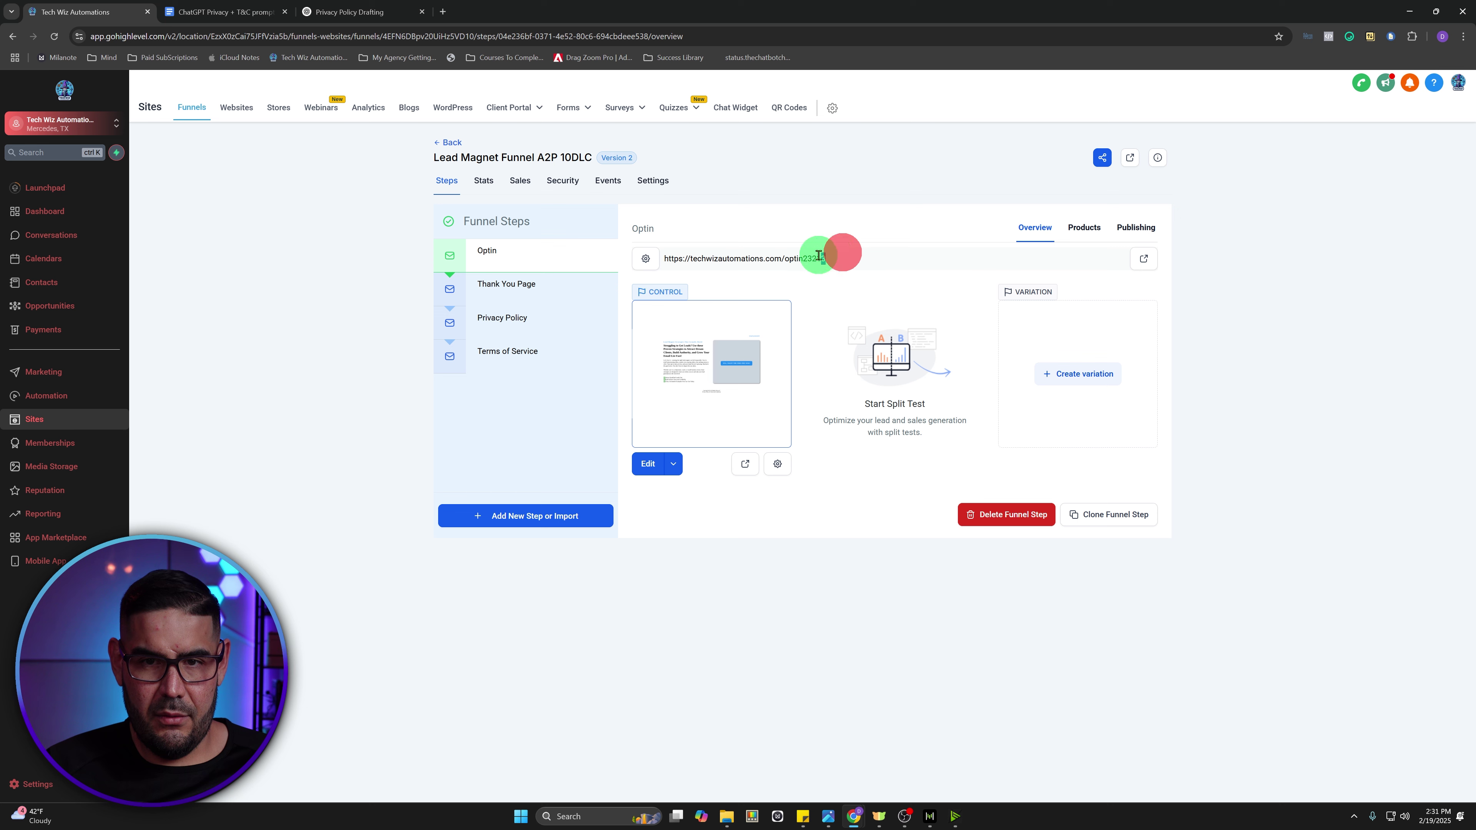
{"action": "left_click_drag", "start_coordinate": [840, 257], "coordinate": [673, 256]}
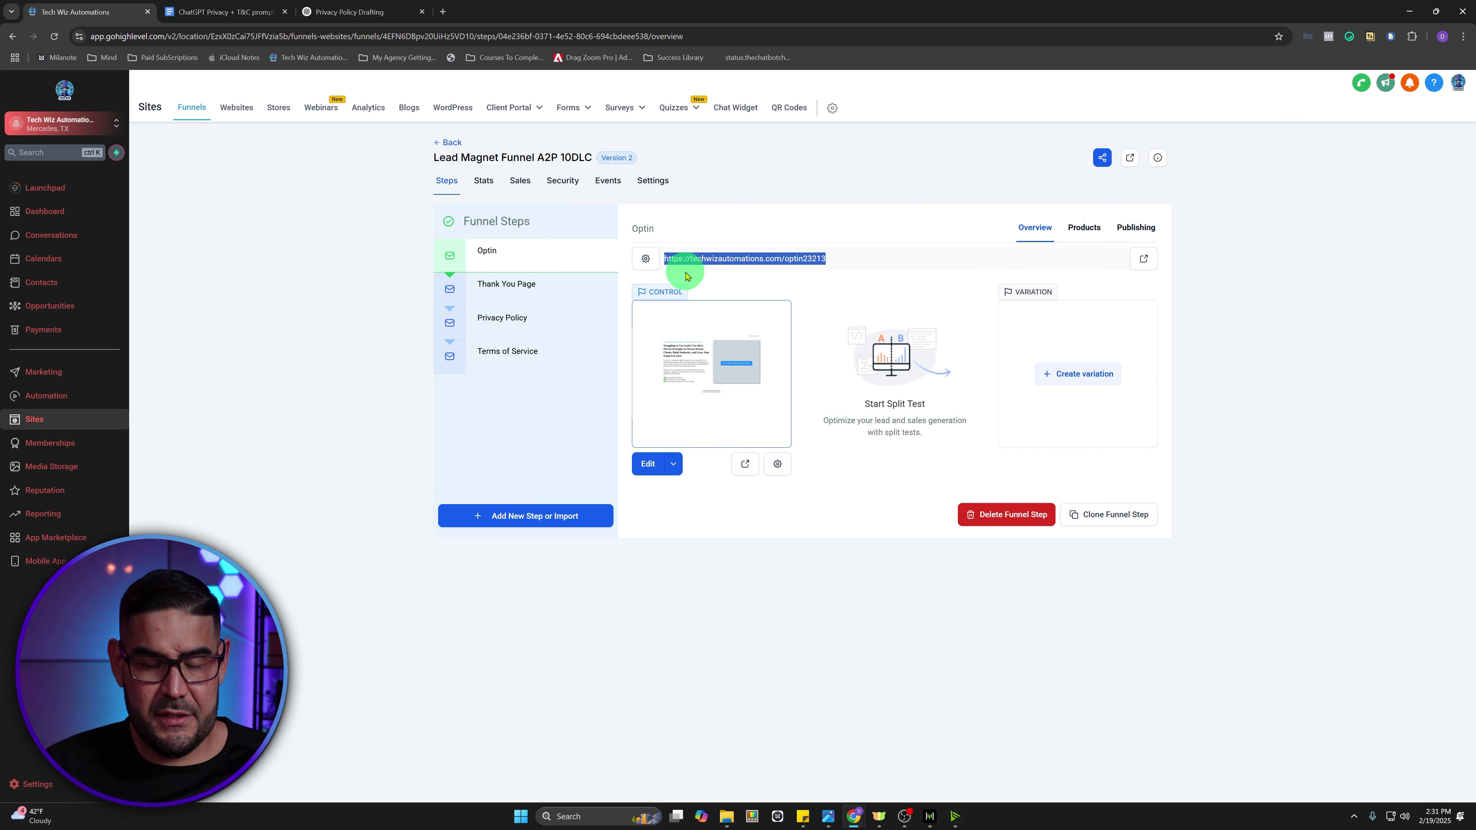
{"action": "key", "text": "alt+Tab"}
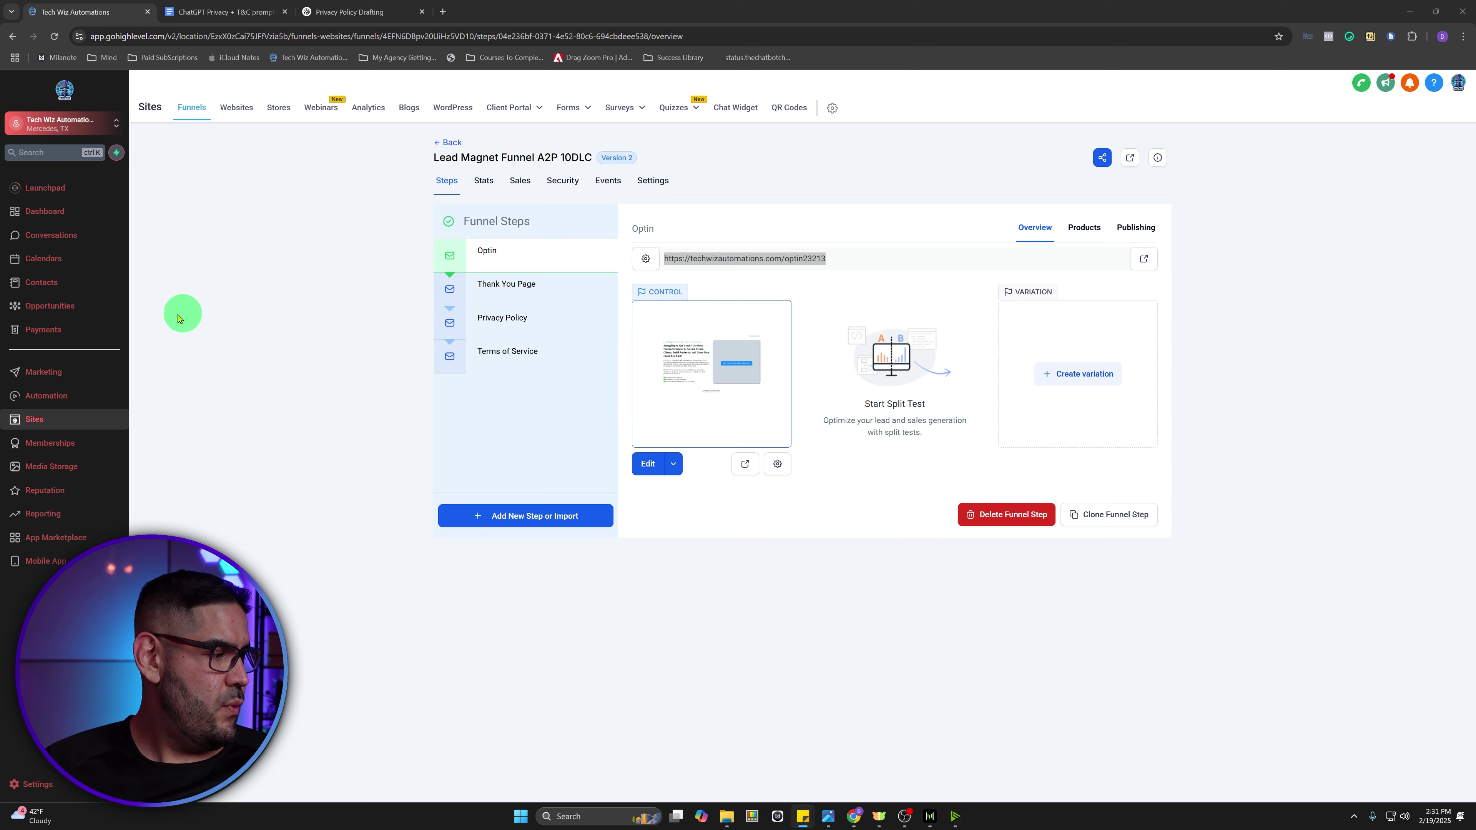
- Add a new Start from Scratch form in Forms Builder, opening Form 4
{"action": "left_click", "coordinate": [686, 642]}
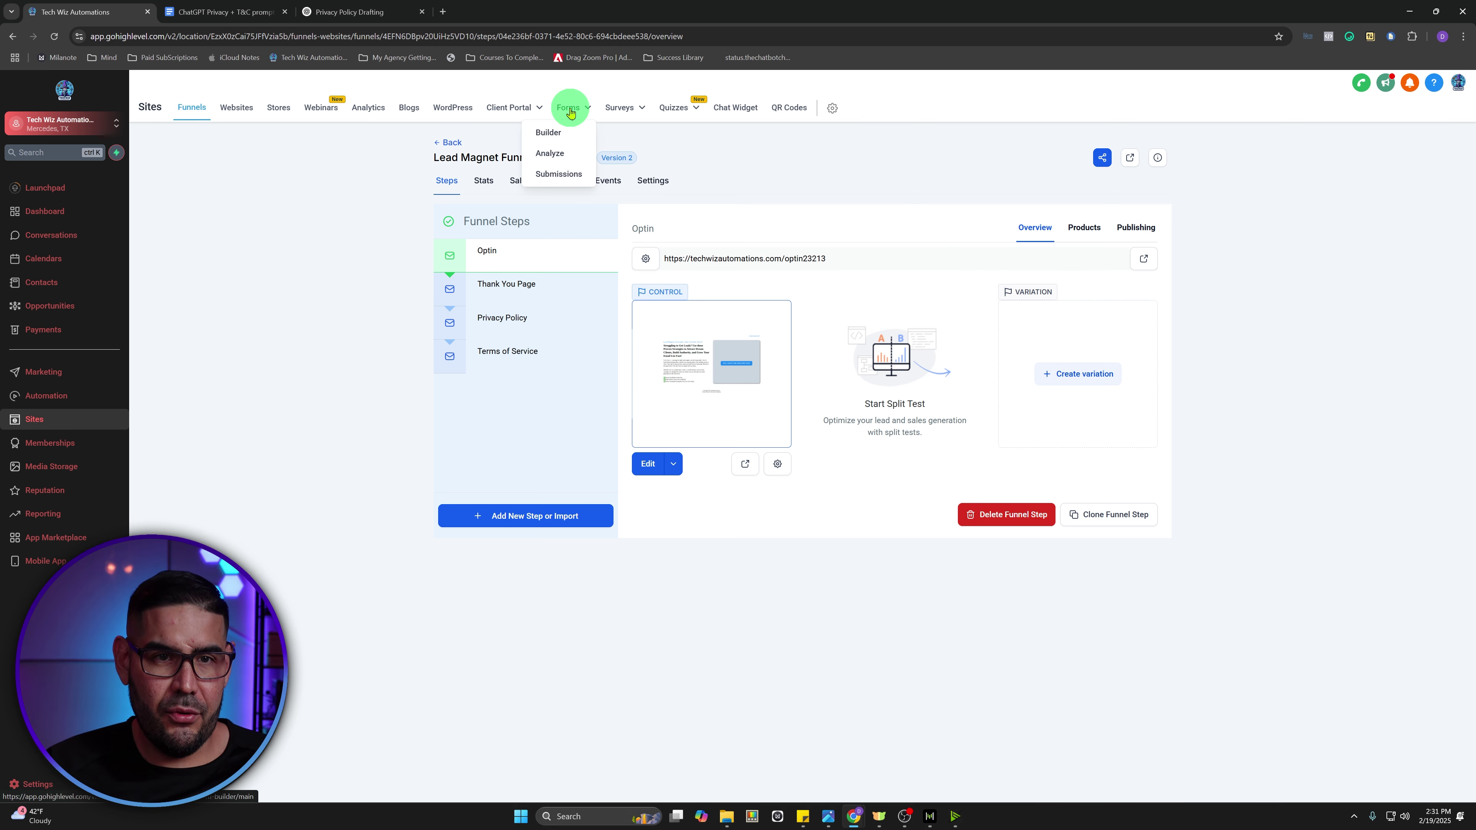
{"action": "left_click", "coordinate": [559, 131]}
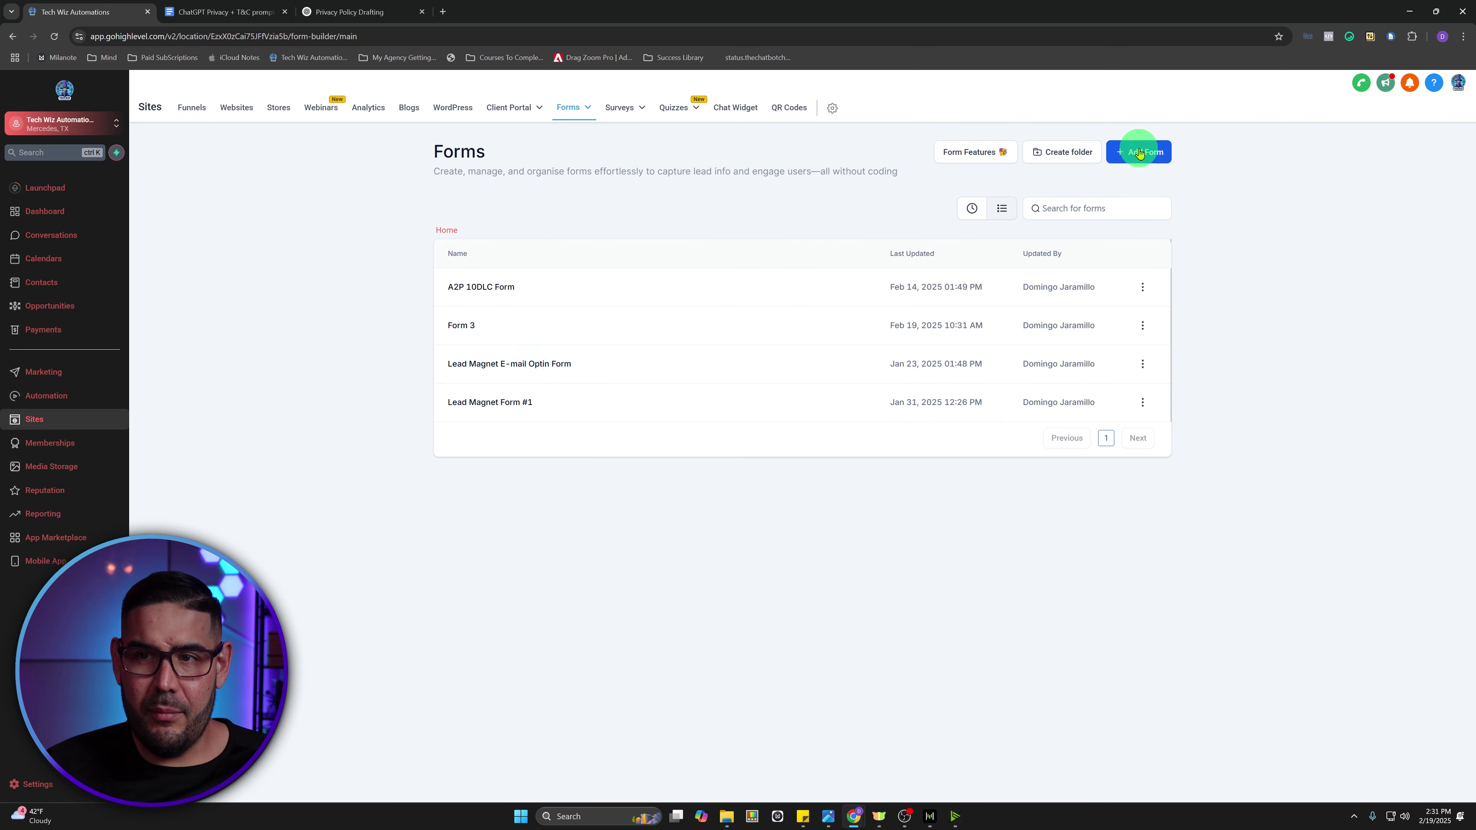
{"action": "left_click", "coordinate": [1138, 156]}
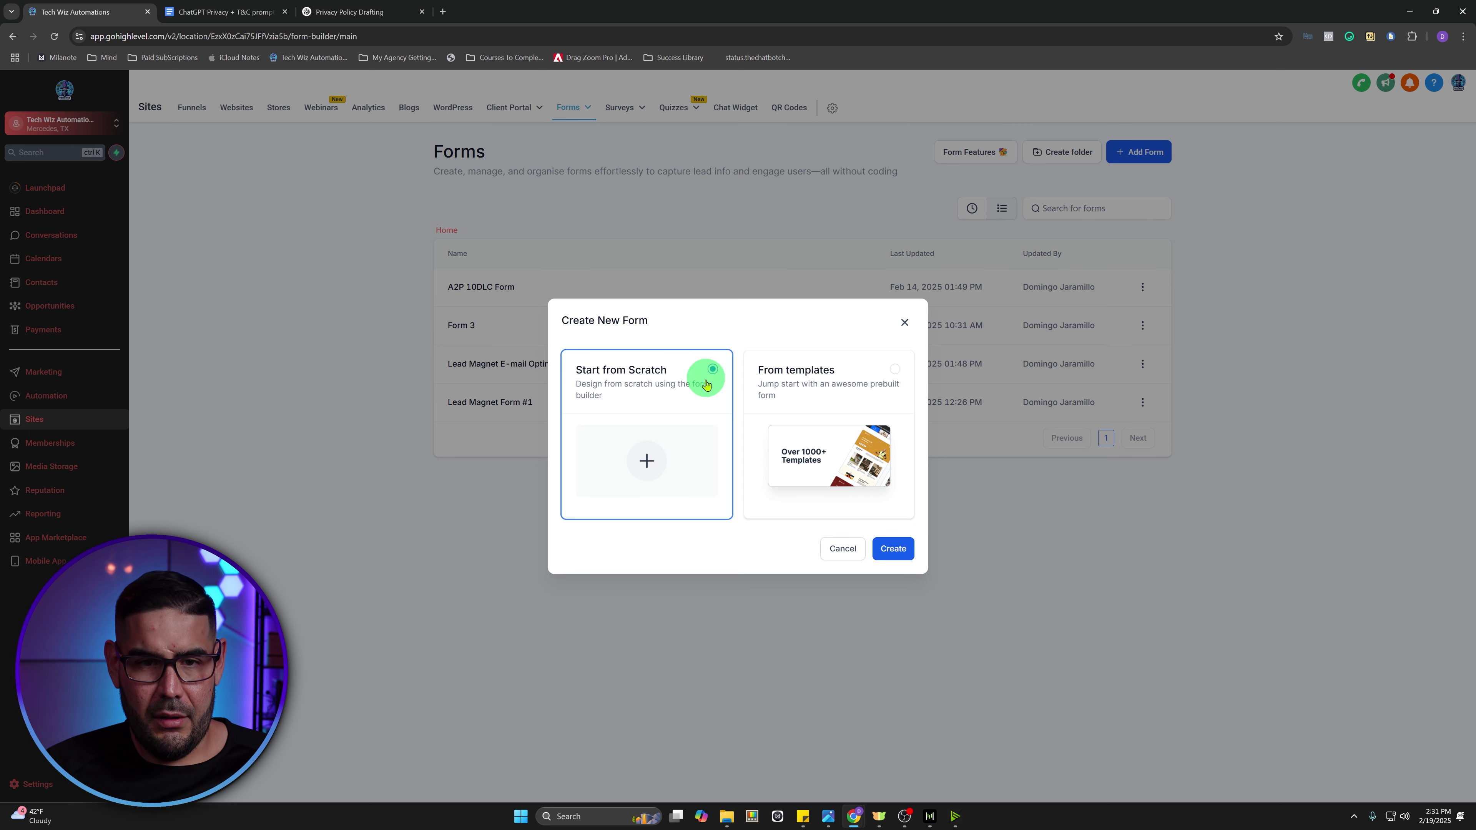
{"action": "left_click", "coordinate": [893, 556]}
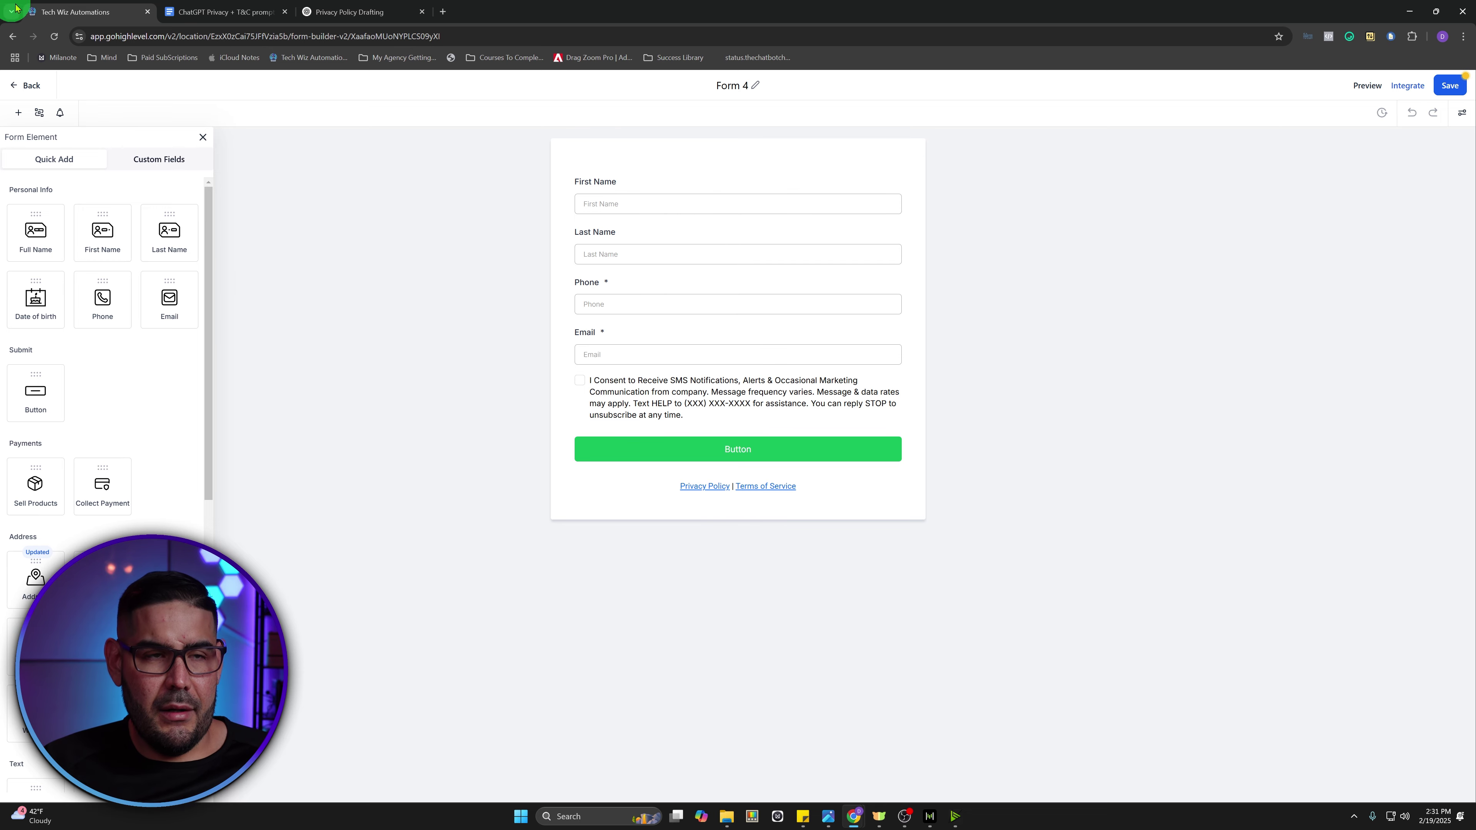
{"action": "left_click", "coordinate": [251, 7]}
{"action": "scroll", "coordinate": [708, 370], "scroll_direction": "up", "scroll_amount": 2}
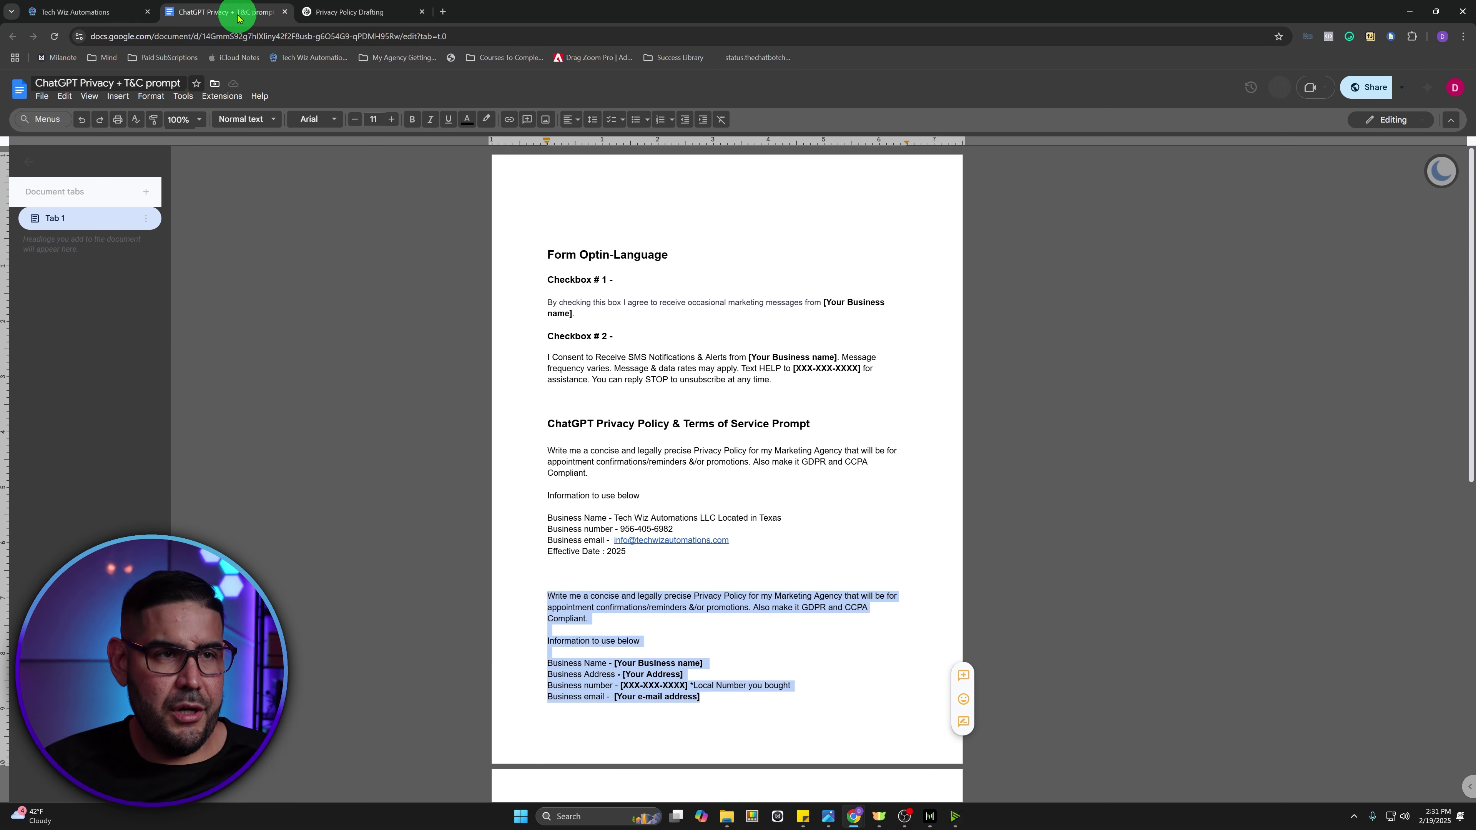
{"action": "triple_click", "coordinate": [587, 311]}
{"action": "key", "text": "ctrl+c"}
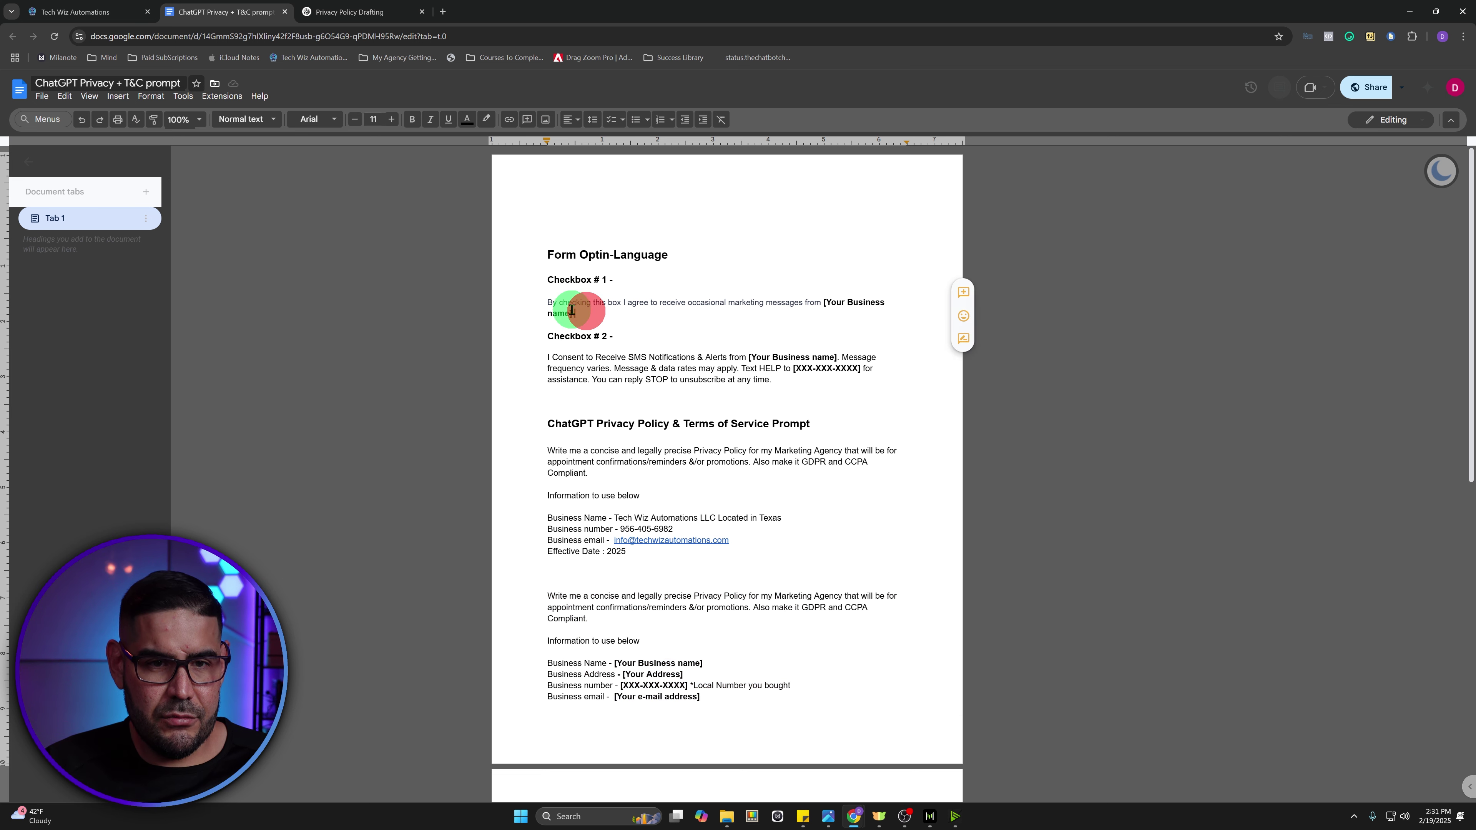
{"action": "right_click", "coordinate": [571, 307]}
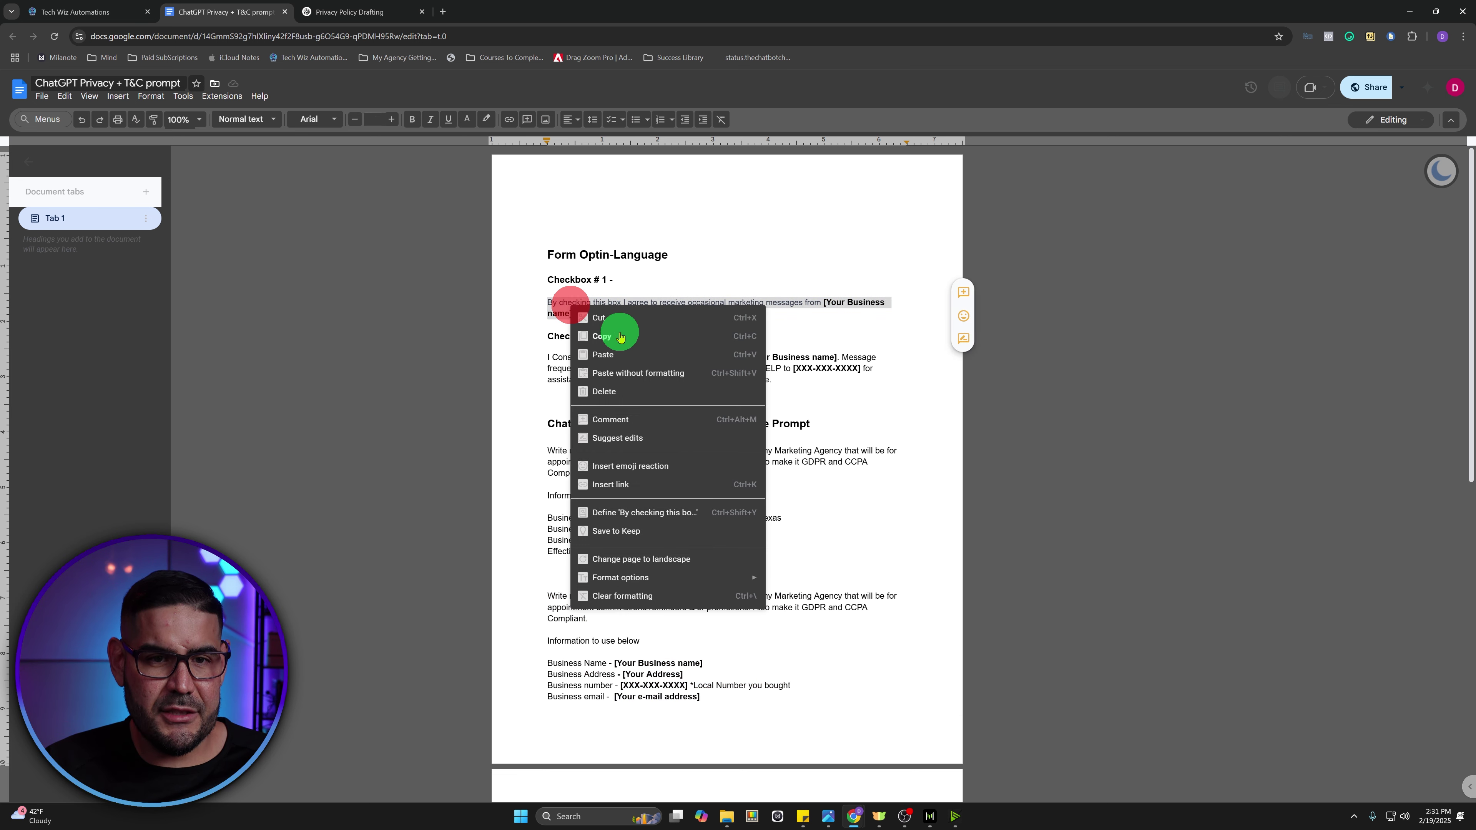
{"action": "left_click", "coordinate": [614, 334]}
{"action": "left_click", "coordinate": [114, 10]}
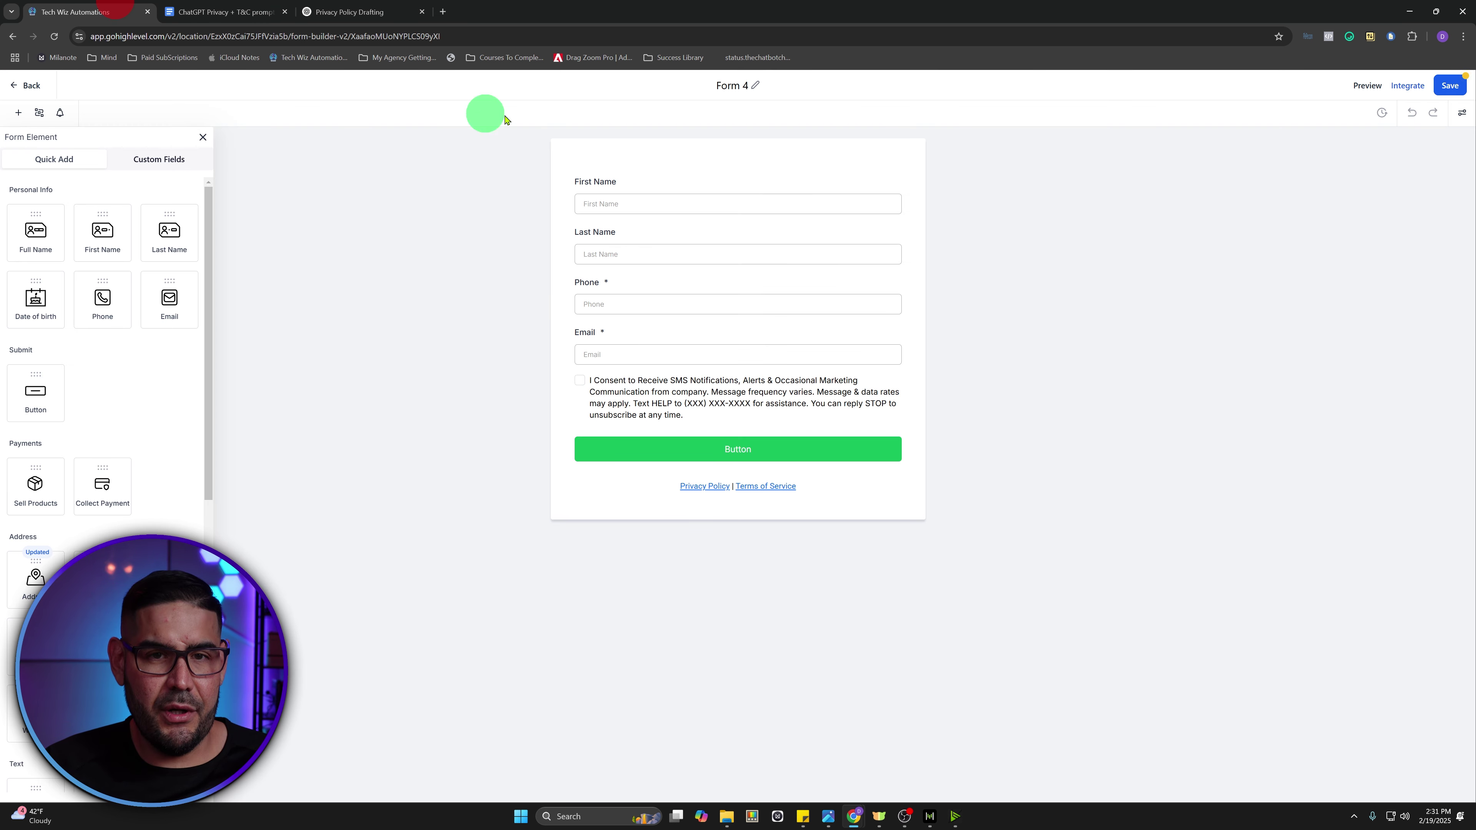
{"action": "left_click", "coordinate": [754, 86]}
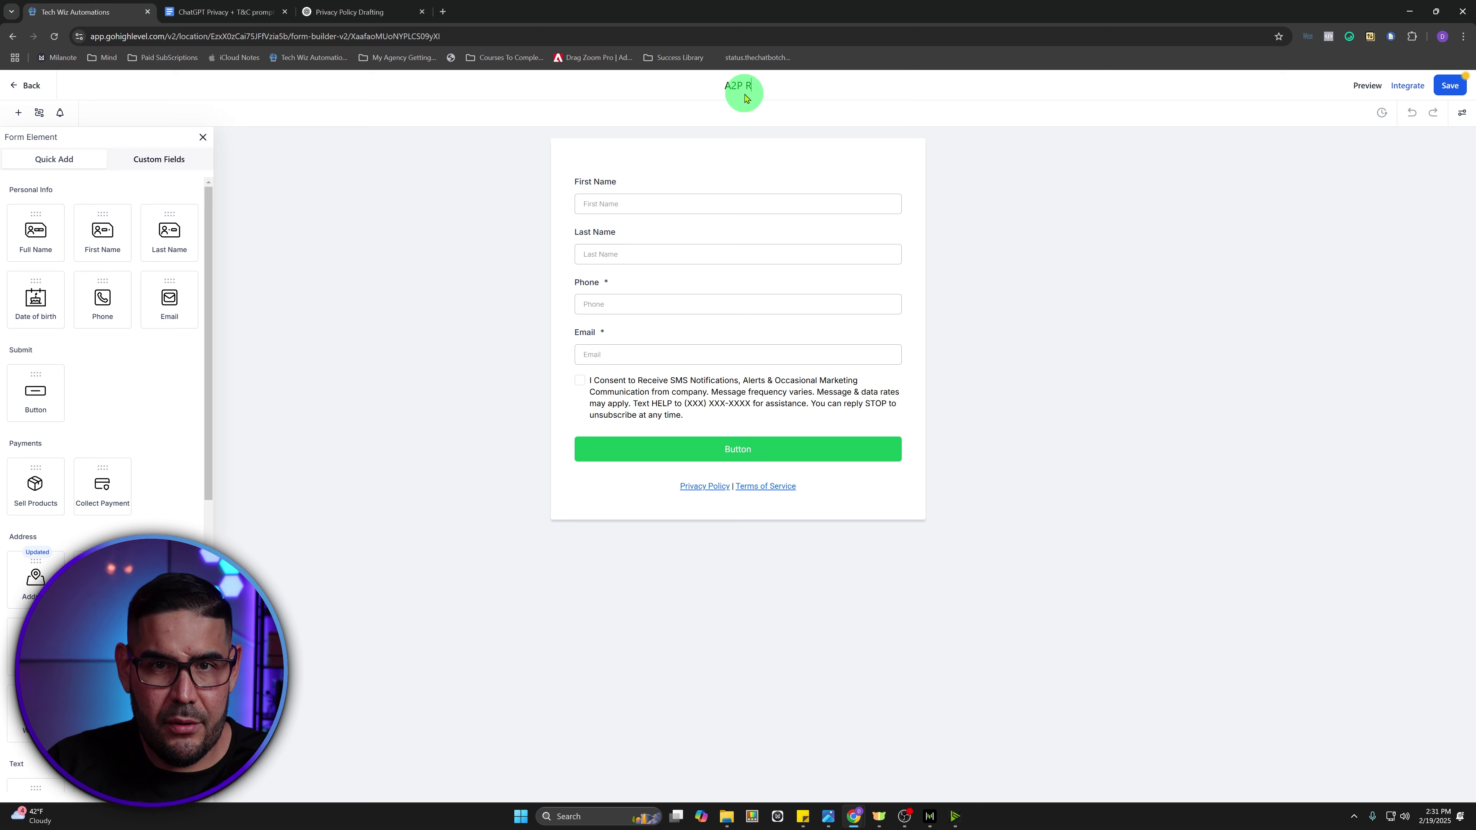
- Untick Required on the A2P Reg form's Phone field, leaving Email required
{"action": "left_click", "coordinate": [708, 181]}
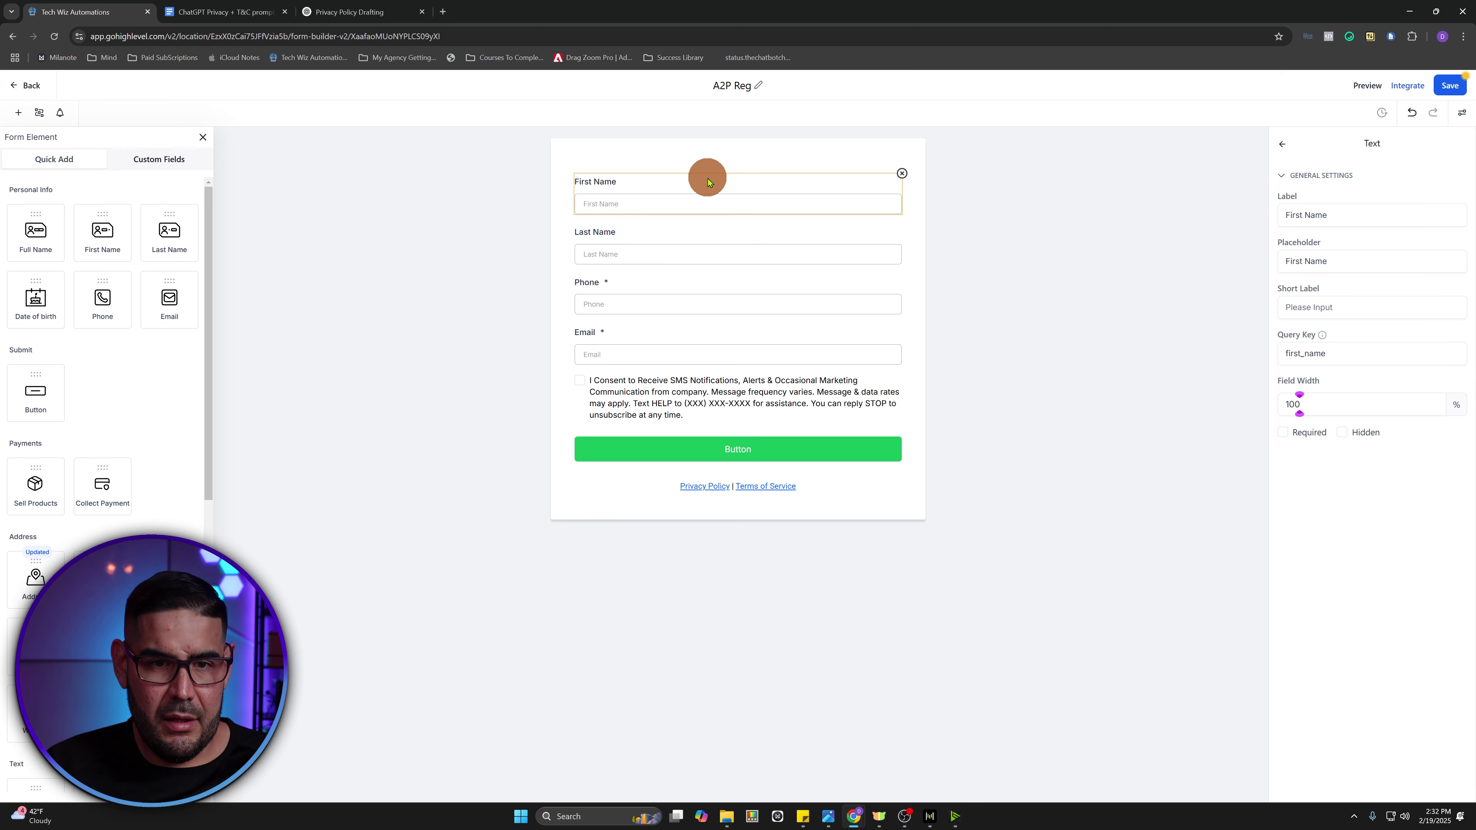
{"action": "left_click", "coordinate": [672, 231]}
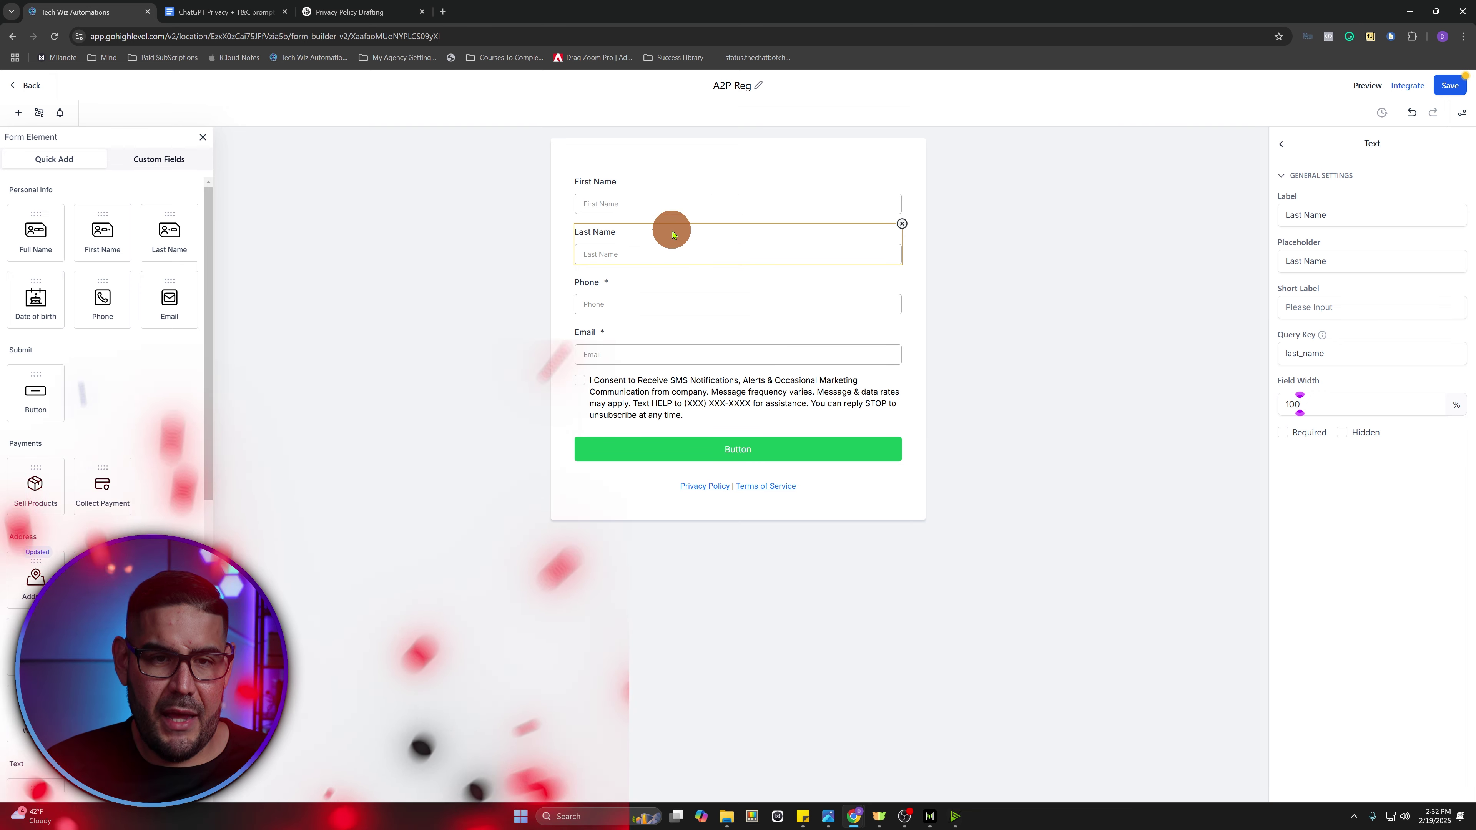
{"action": "left_click", "coordinate": [665, 287]}
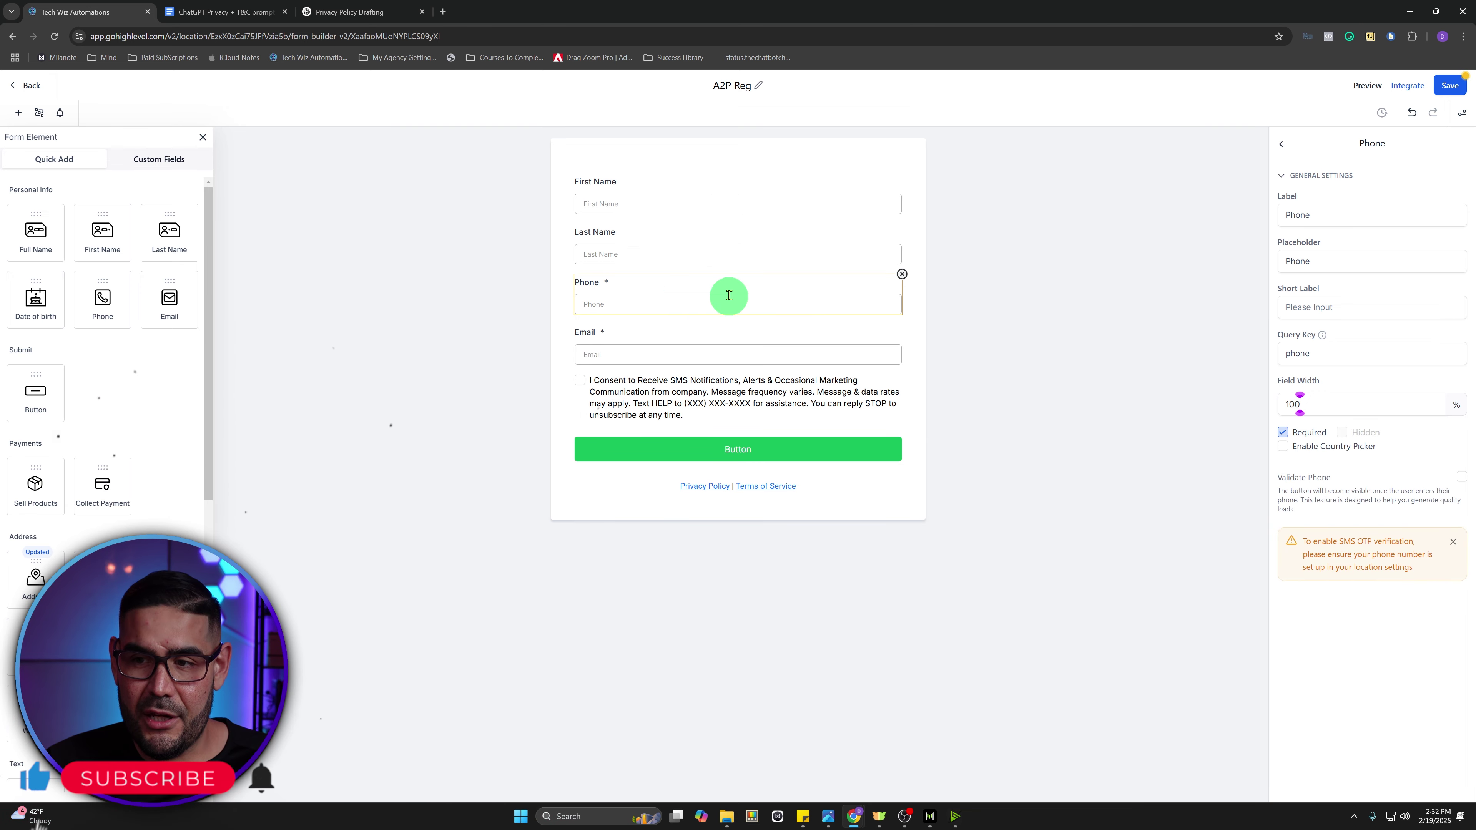
{"action": "left_click", "coordinate": [1283, 432]}
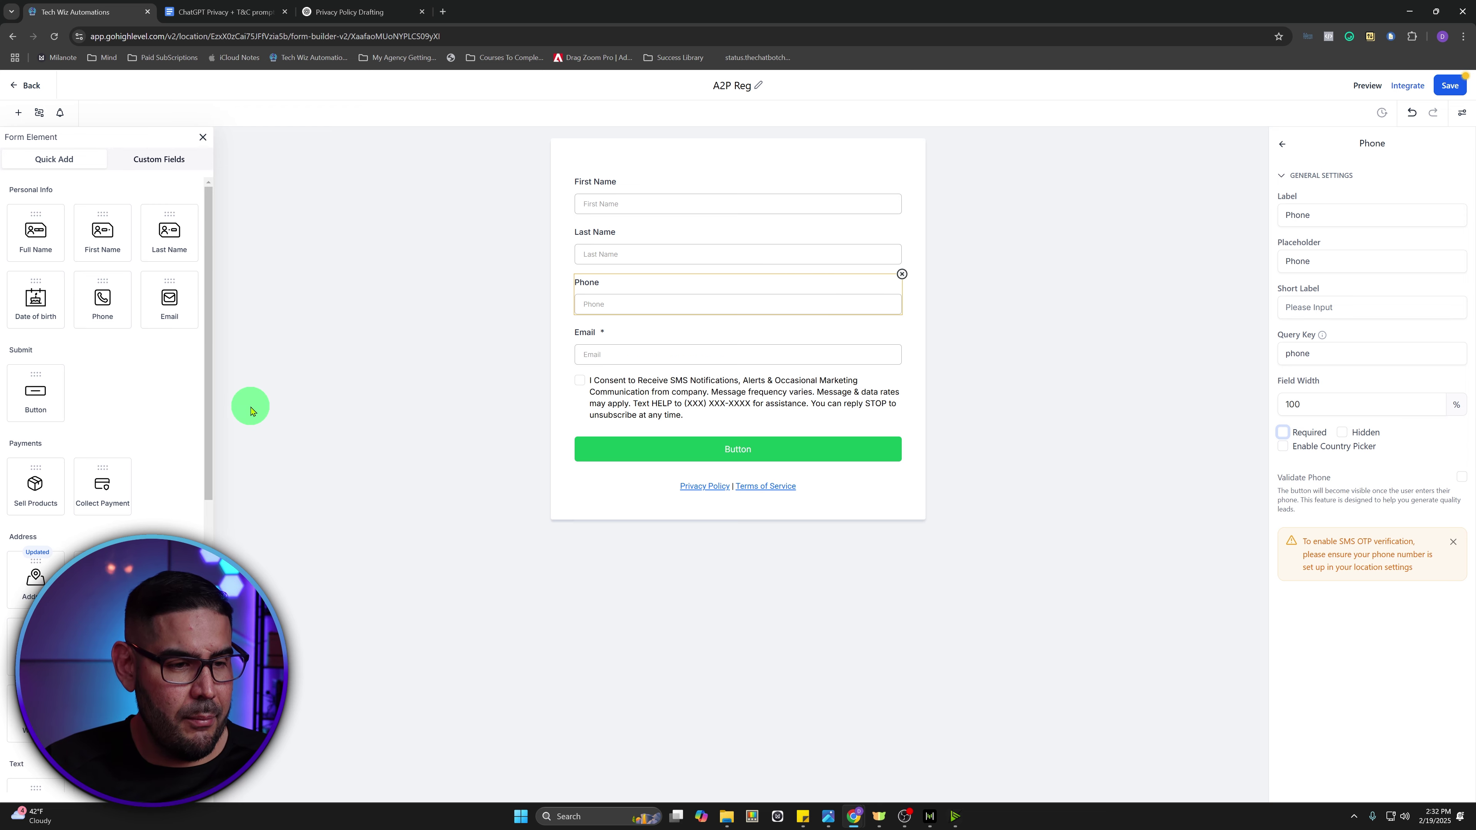
{"action": "scroll", "coordinate": [152, 410], "scroll_direction": "down", "scroll_amount": 4}
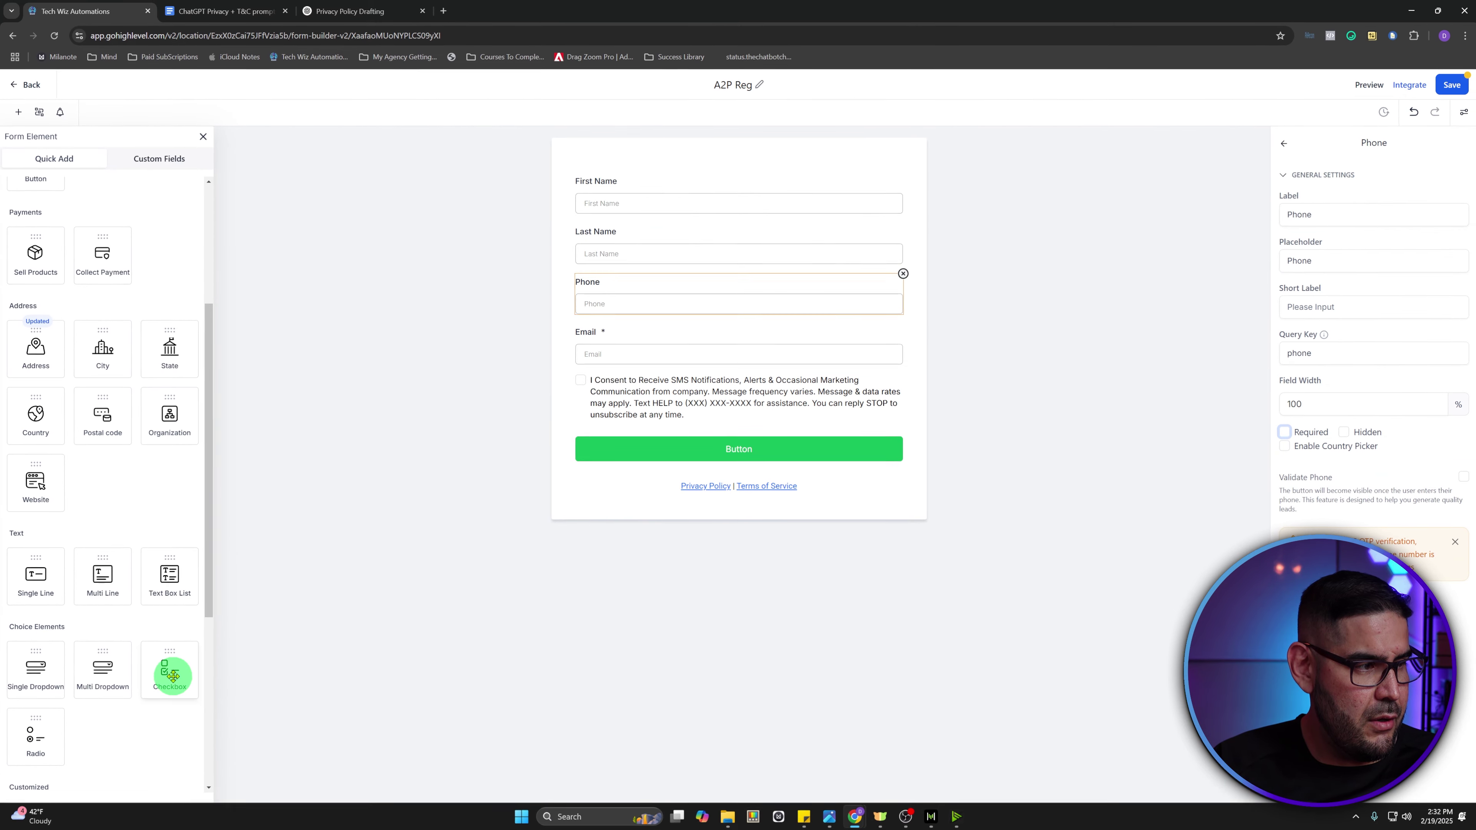
- Add a checkbox group below the Email field and delete its Options 2 and 3
{"action": "left_click_drag", "start_coordinate": [303, 561], "coordinate": [1159, 42]}
{"action": "left_click_drag", "start_coordinate": [660, 380], "coordinate": [669, 389]}
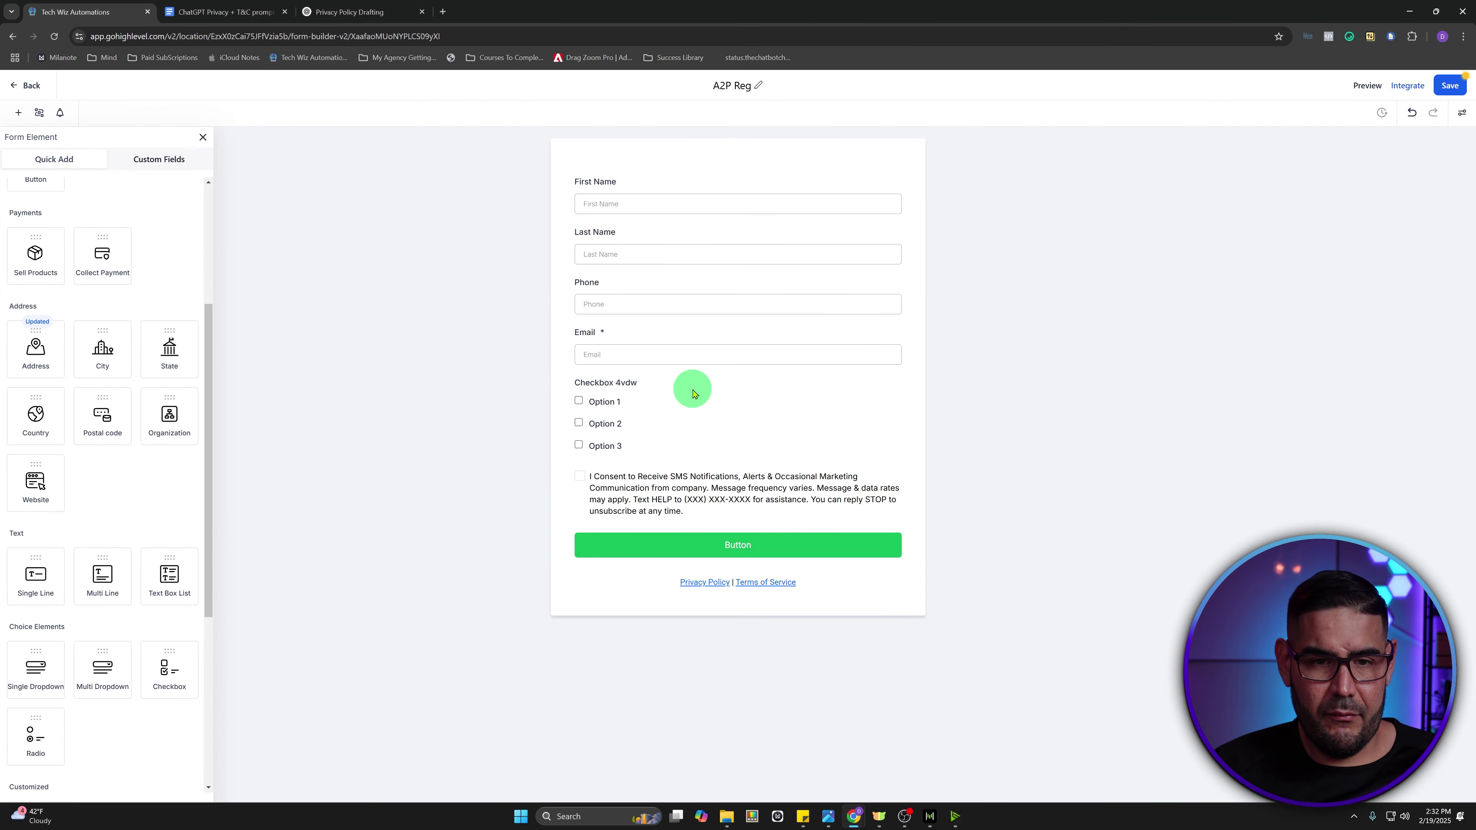
{"action": "left_click", "coordinate": [621, 388]}
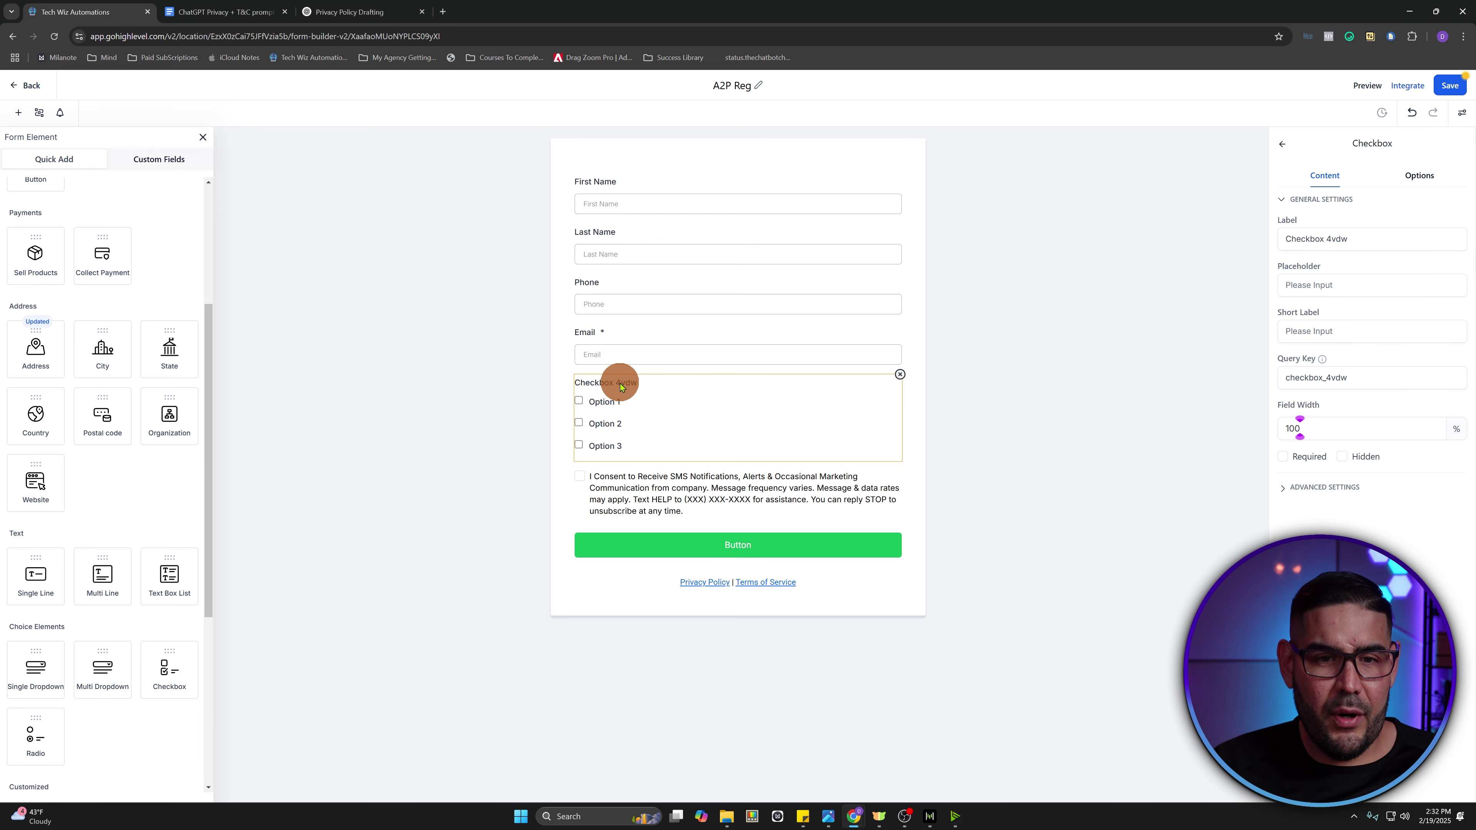
{"action": "left_click", "coordinate": [1421, 178]}
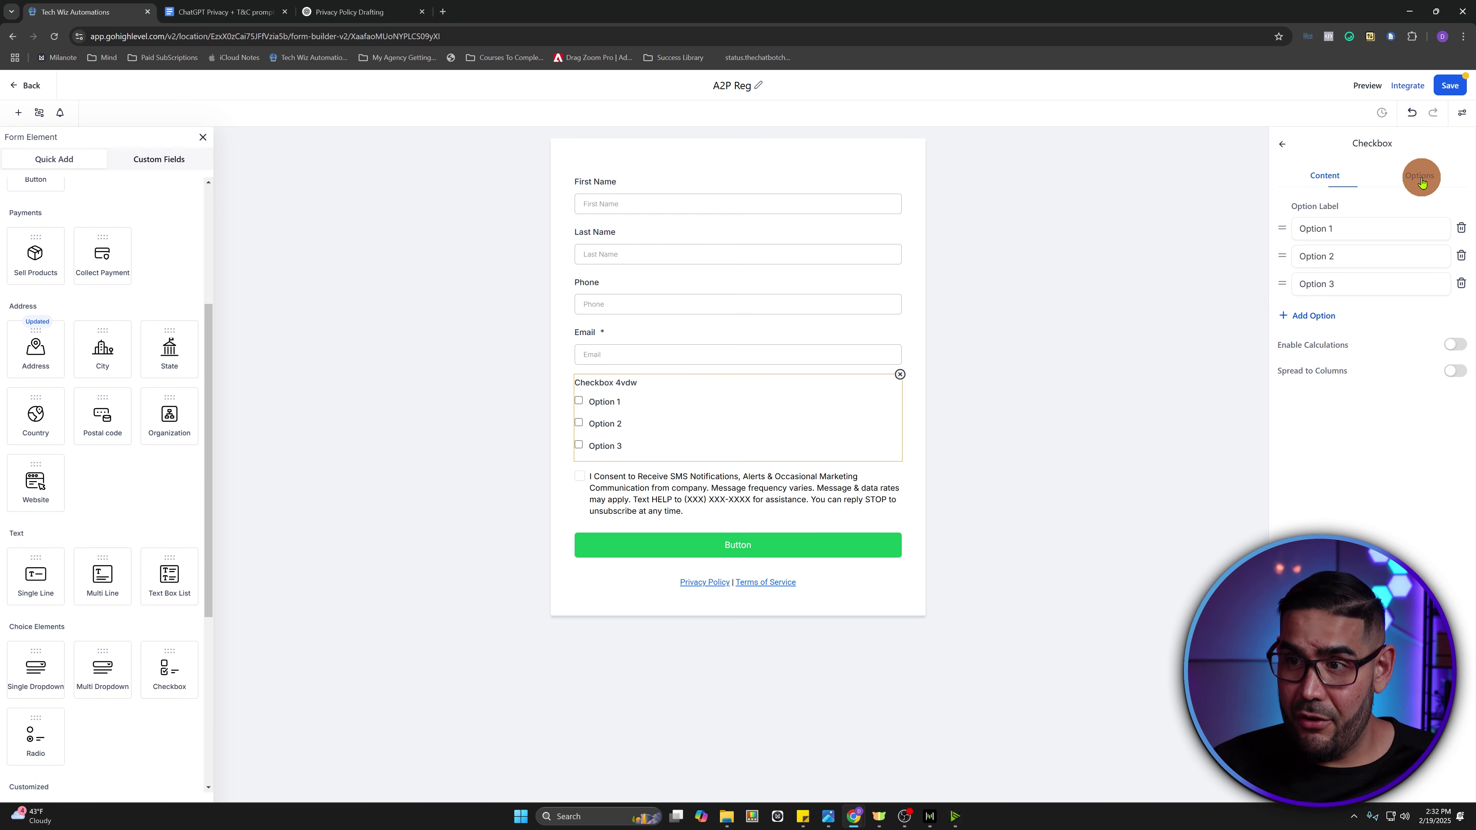
{"action": "left_click", "coordinate": [1462, 283]}
{"action": "left_click", "coordinate": [1461, 258]}
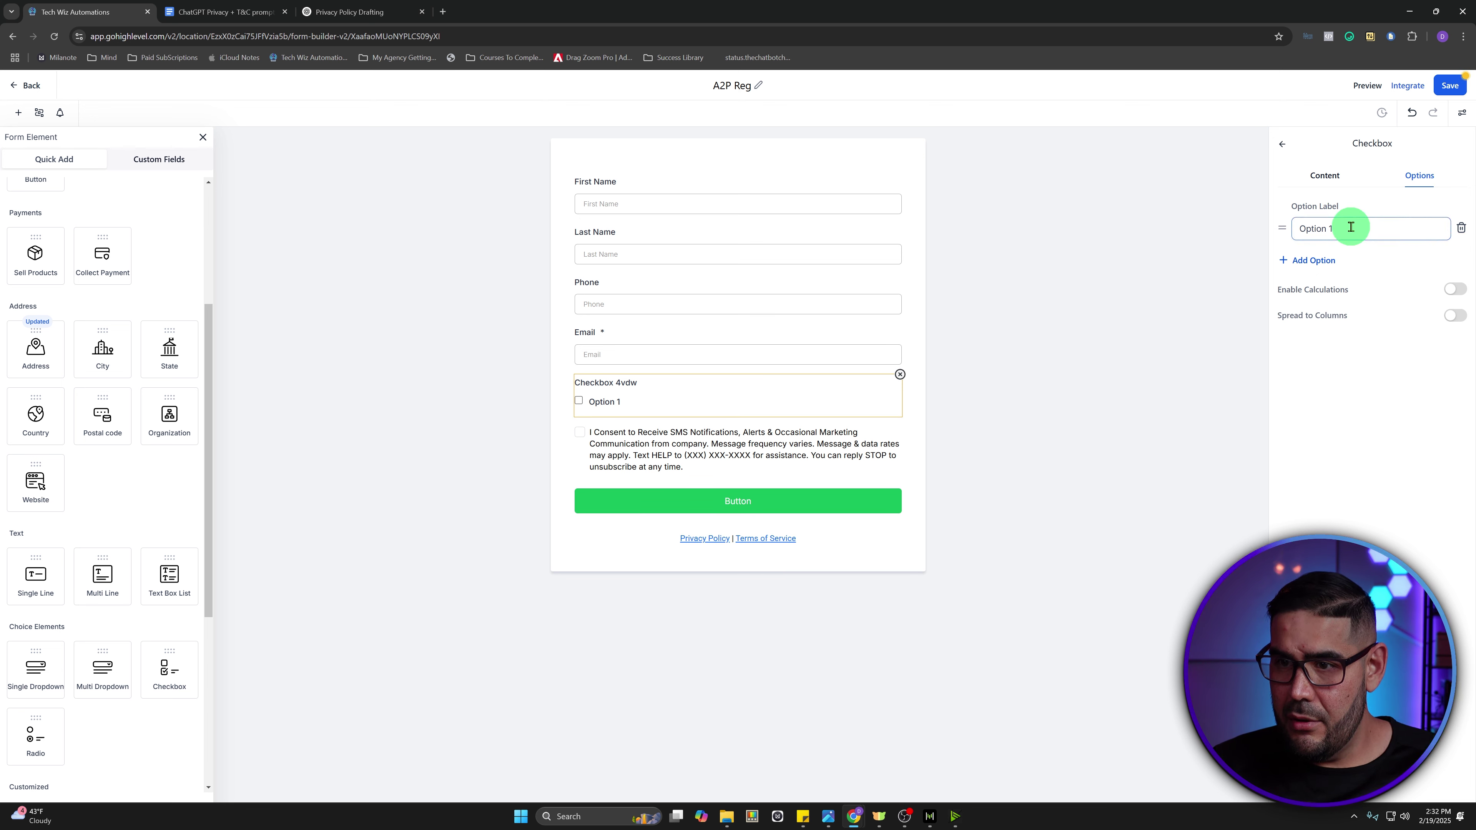
- Set Option 1 to the marketing-messages consent wording naming Tech Wiz Automations LLC
{"action": "left_click_drag", "start_coordinate": [1350, 228], "coordinate": [1275, 224]}
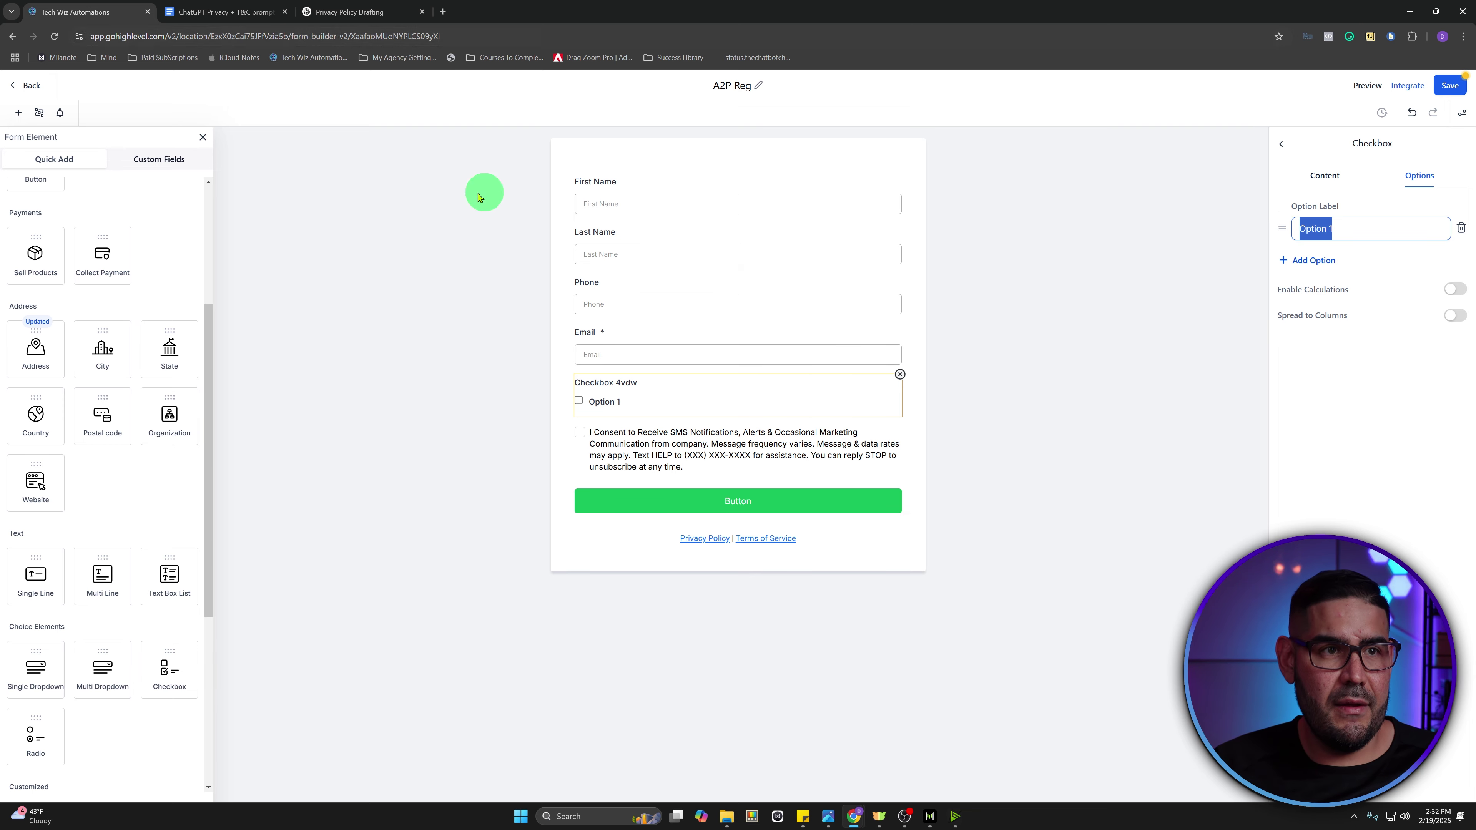
{"action": "left_click", "coordinate": [232, 18]}
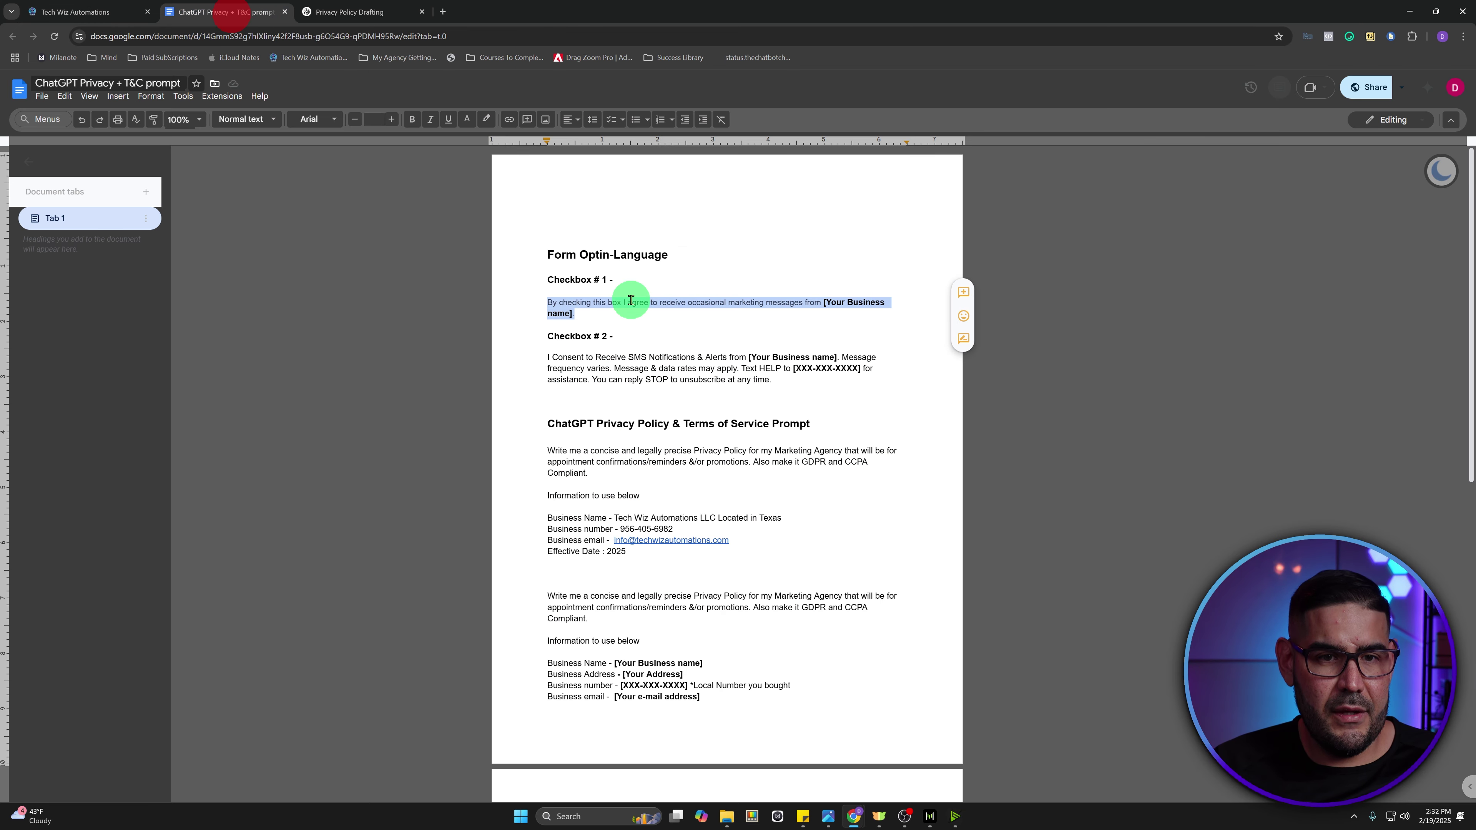
{"action": "left_click", "coordinate": [113, 12]}
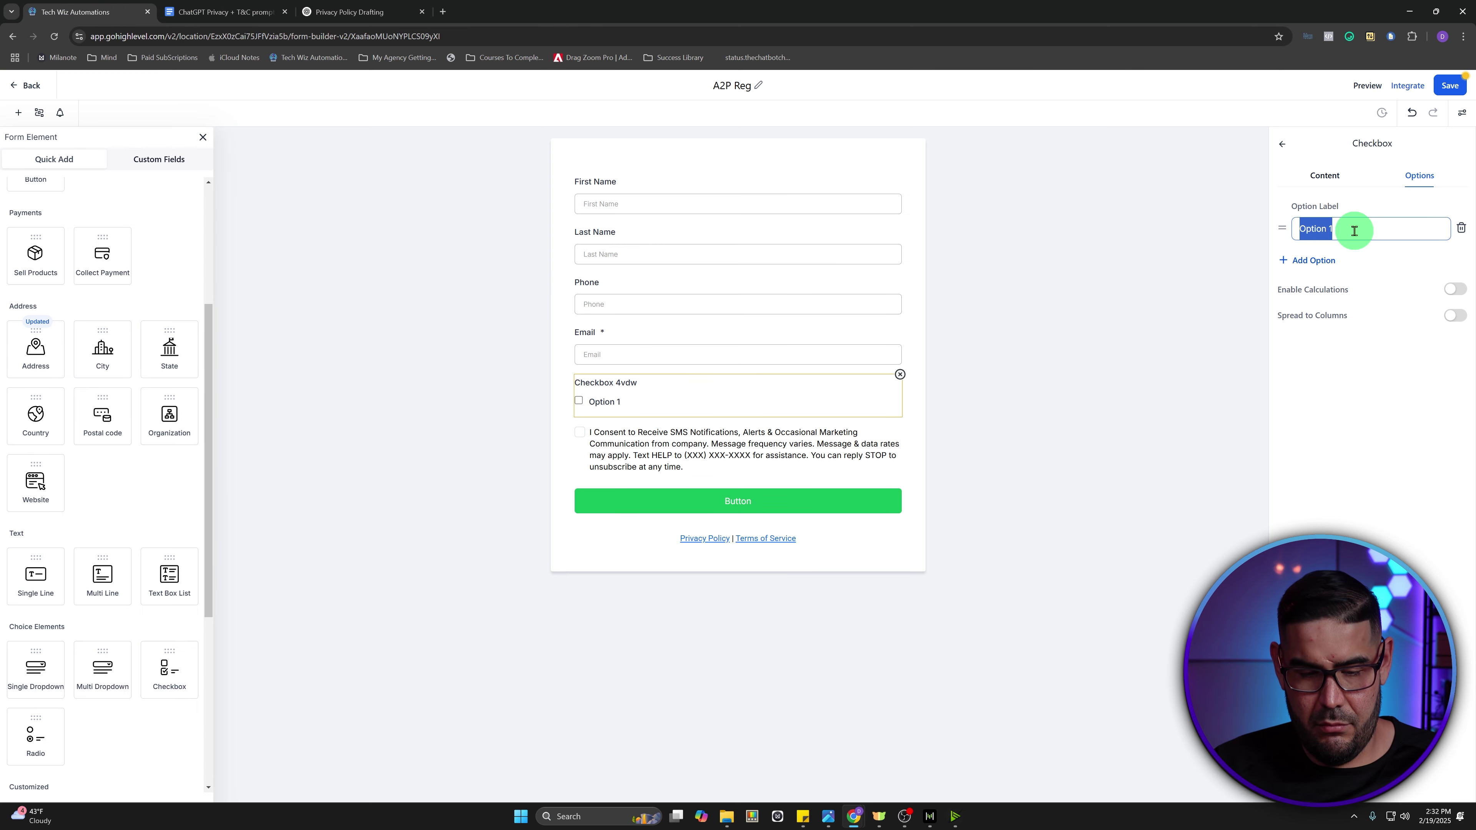
{"action": "key", "text": "ctrl+v"}
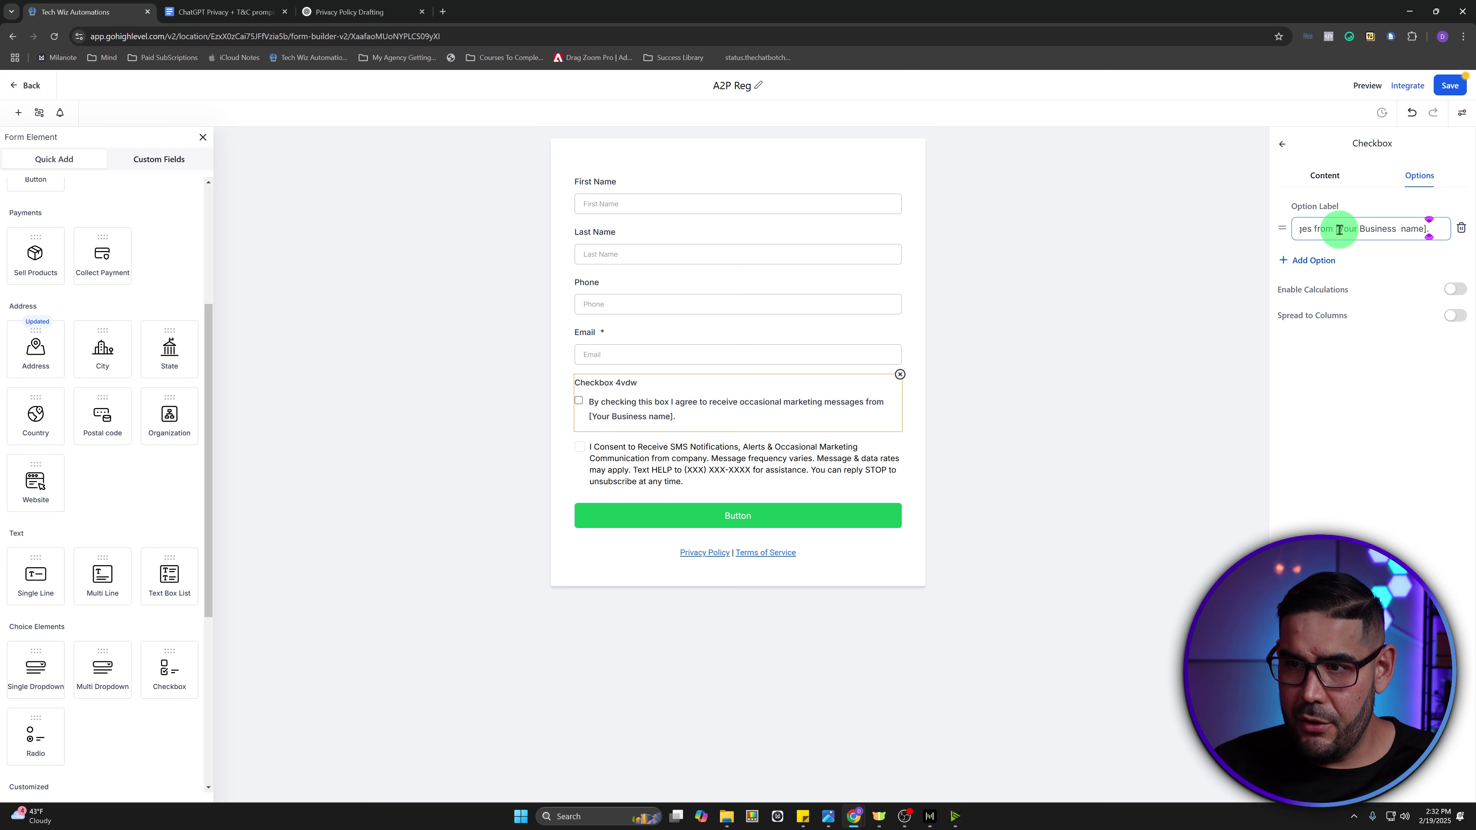
{"action": "left_click_drag", "start_coordinate": [1336, 229], "coordinate": [1426, 231]}
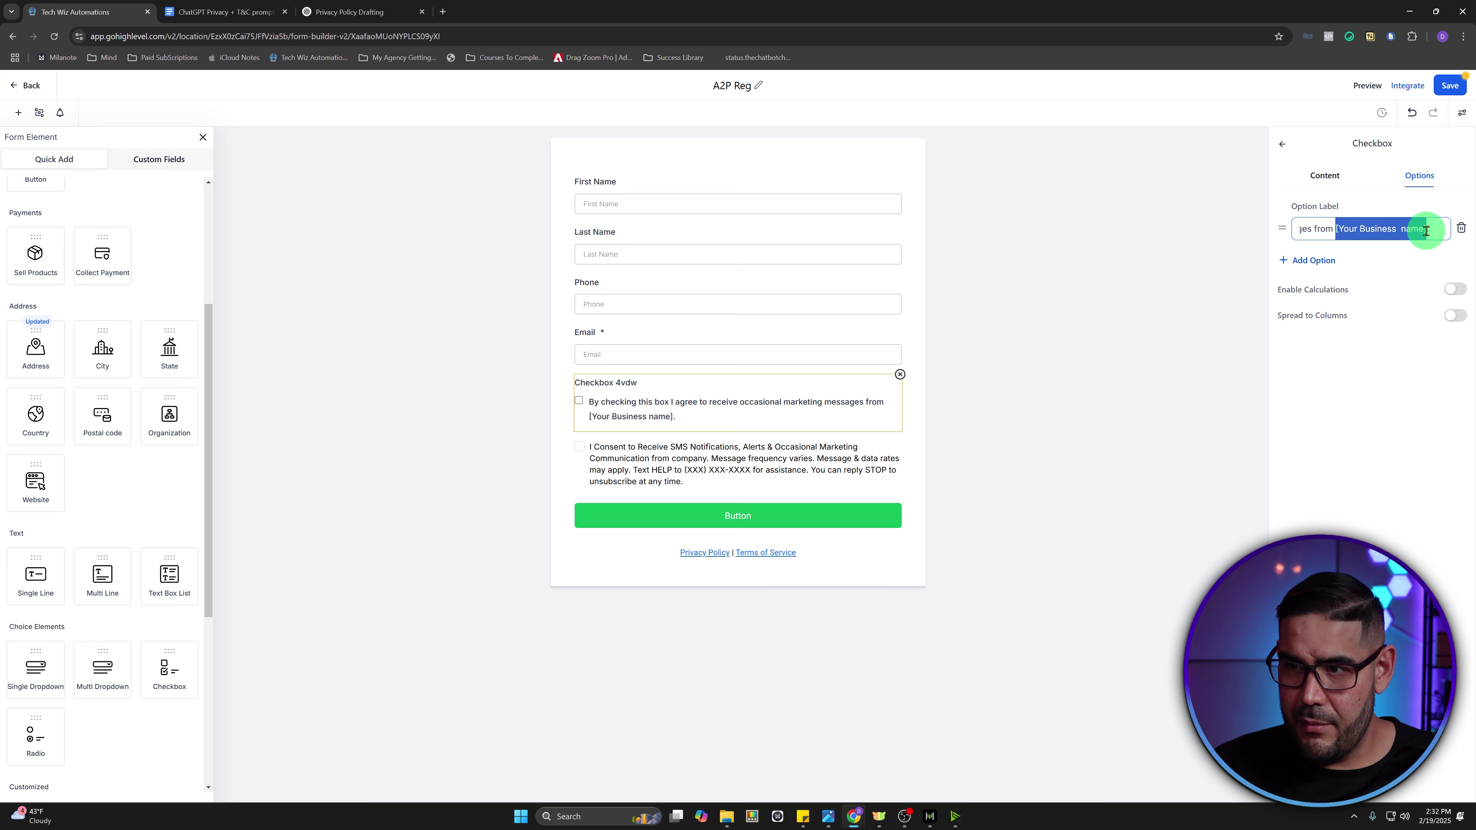
{"action": "type", "text": "Tech"}
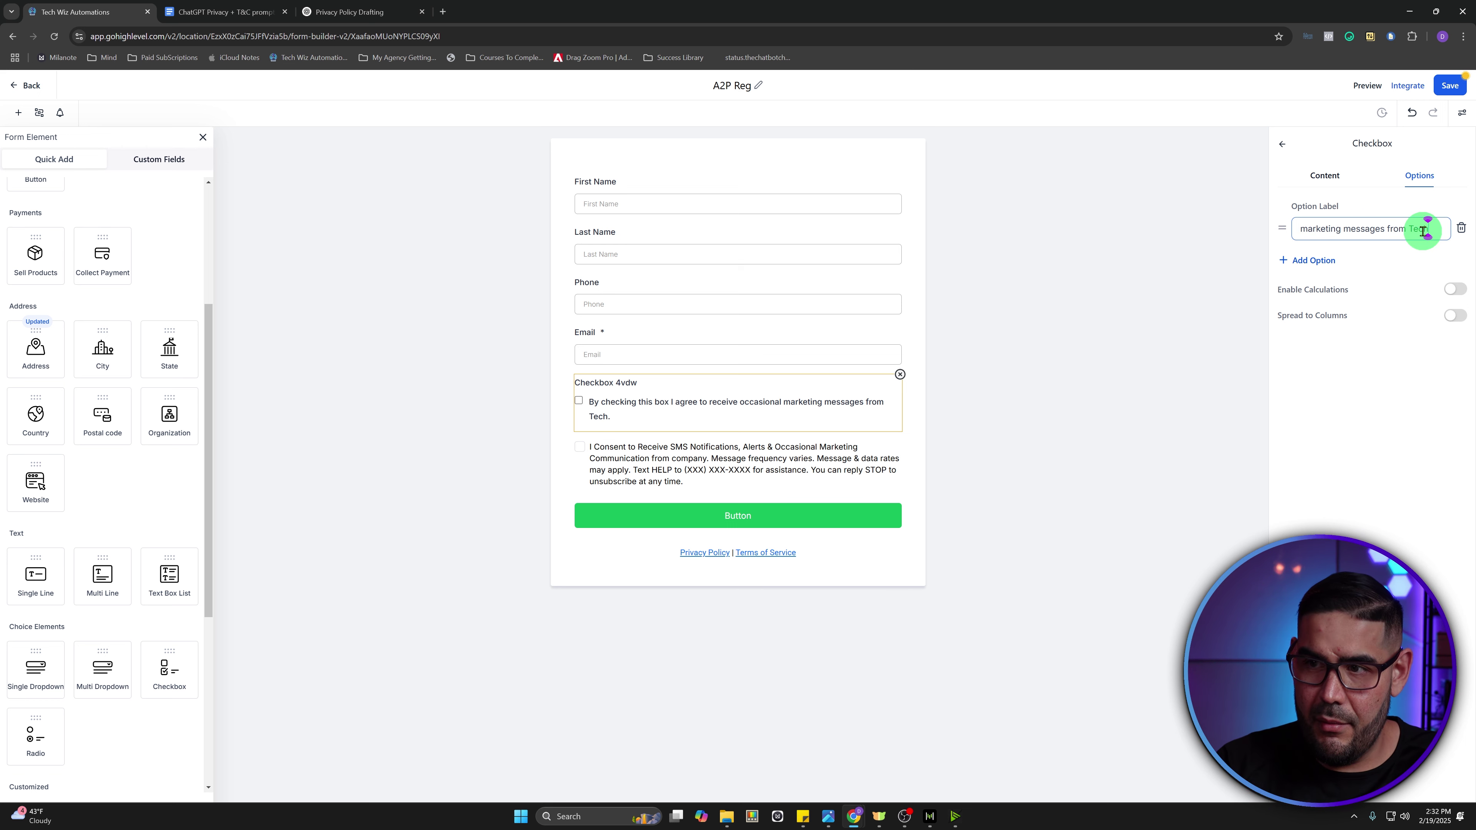
{"action": "type", "text": " Wiz "}
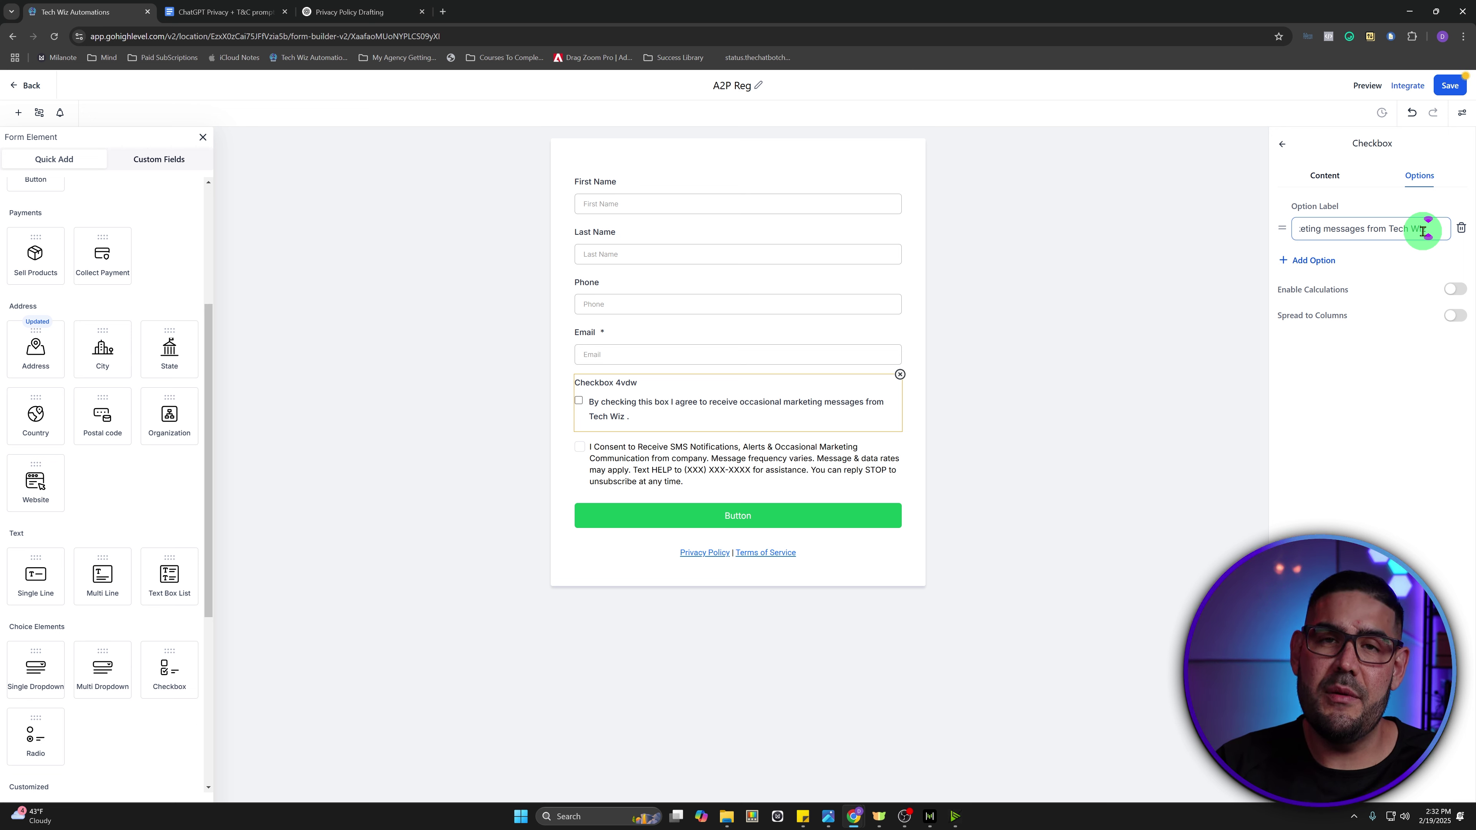
{"action": "type", "text": "Automat"}
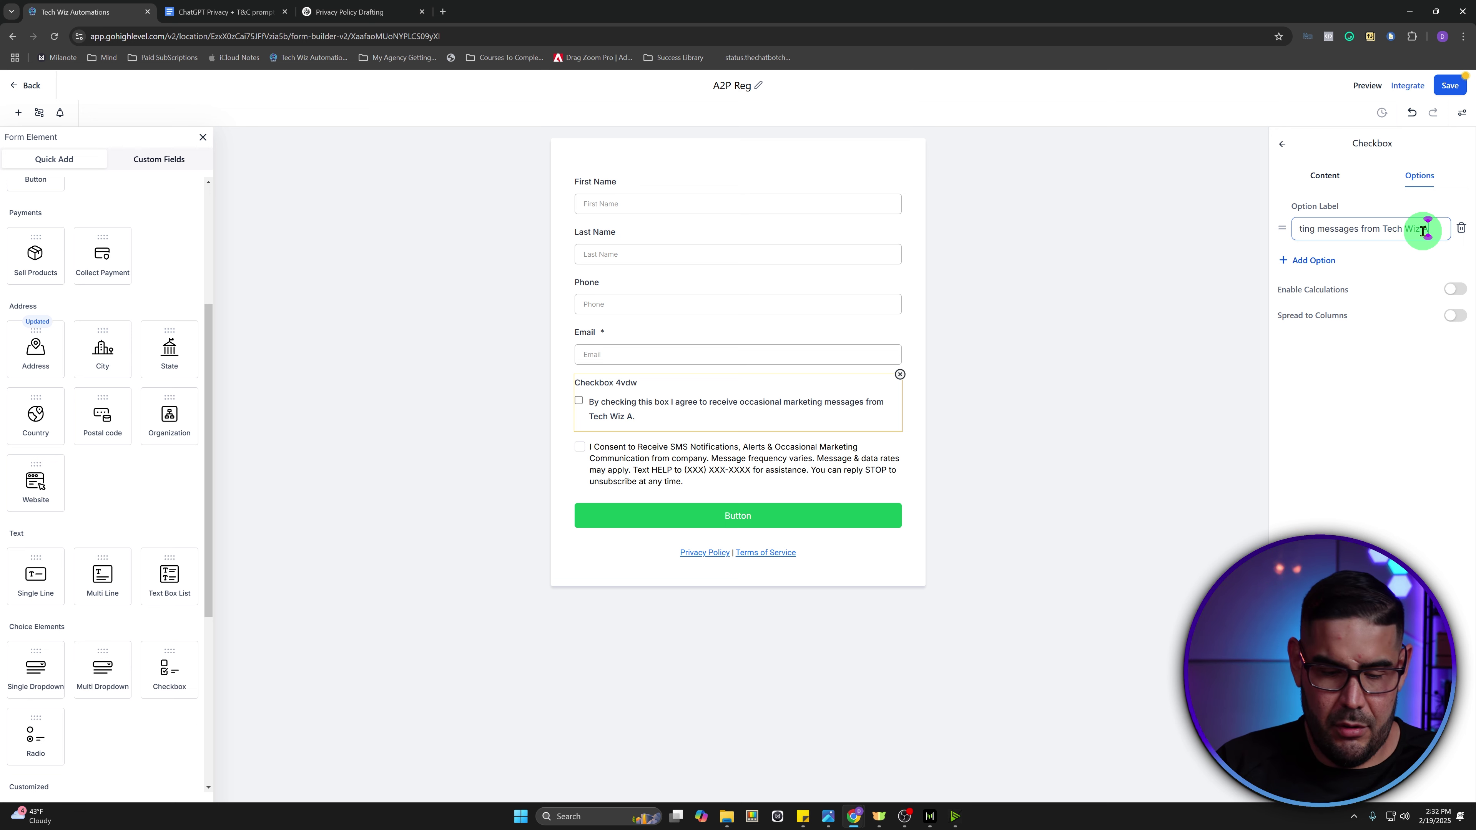
{"action": "type", "text": "ions"}
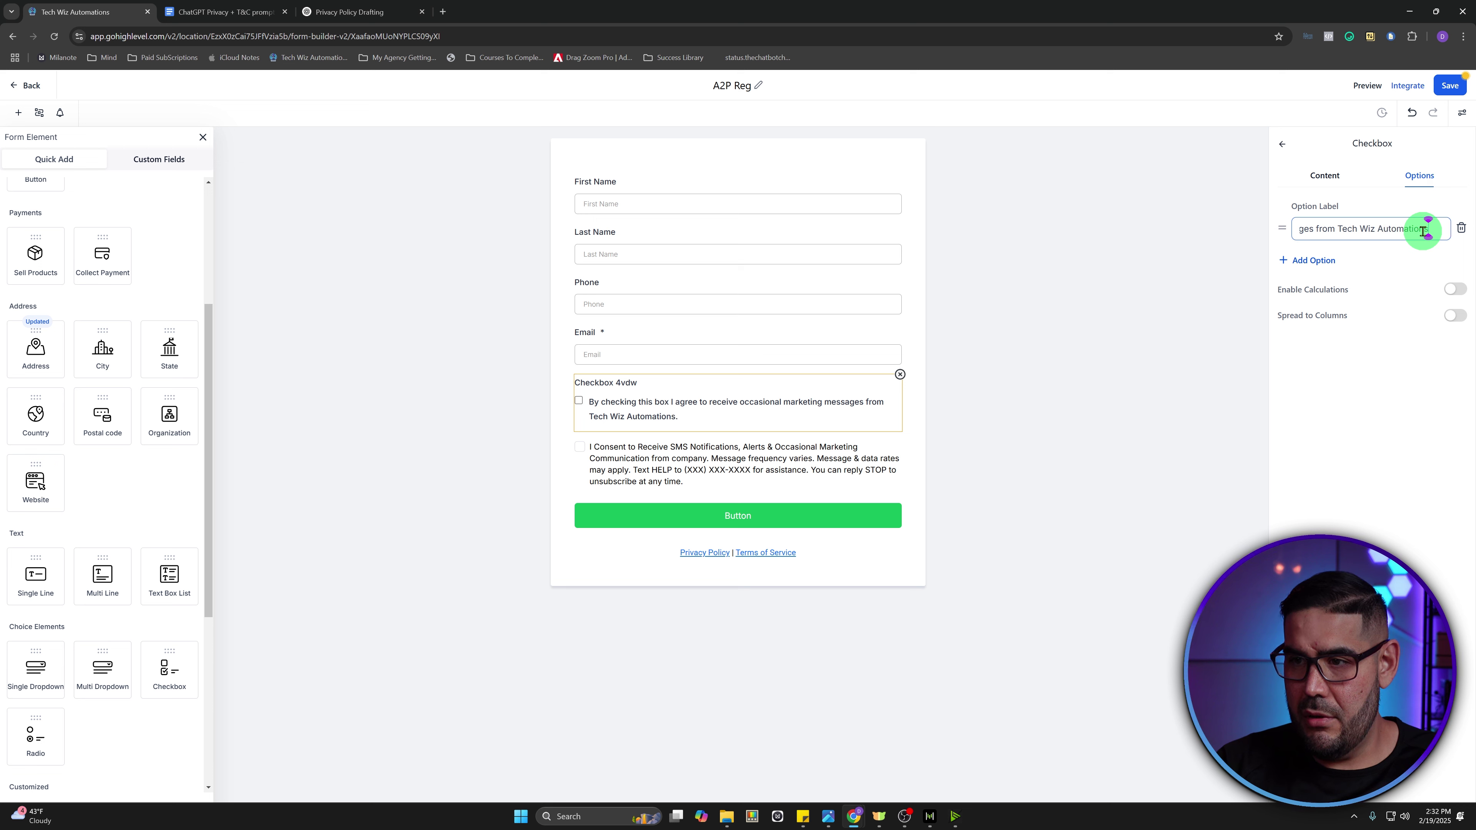
{"action": "type", "text": " LLC"}
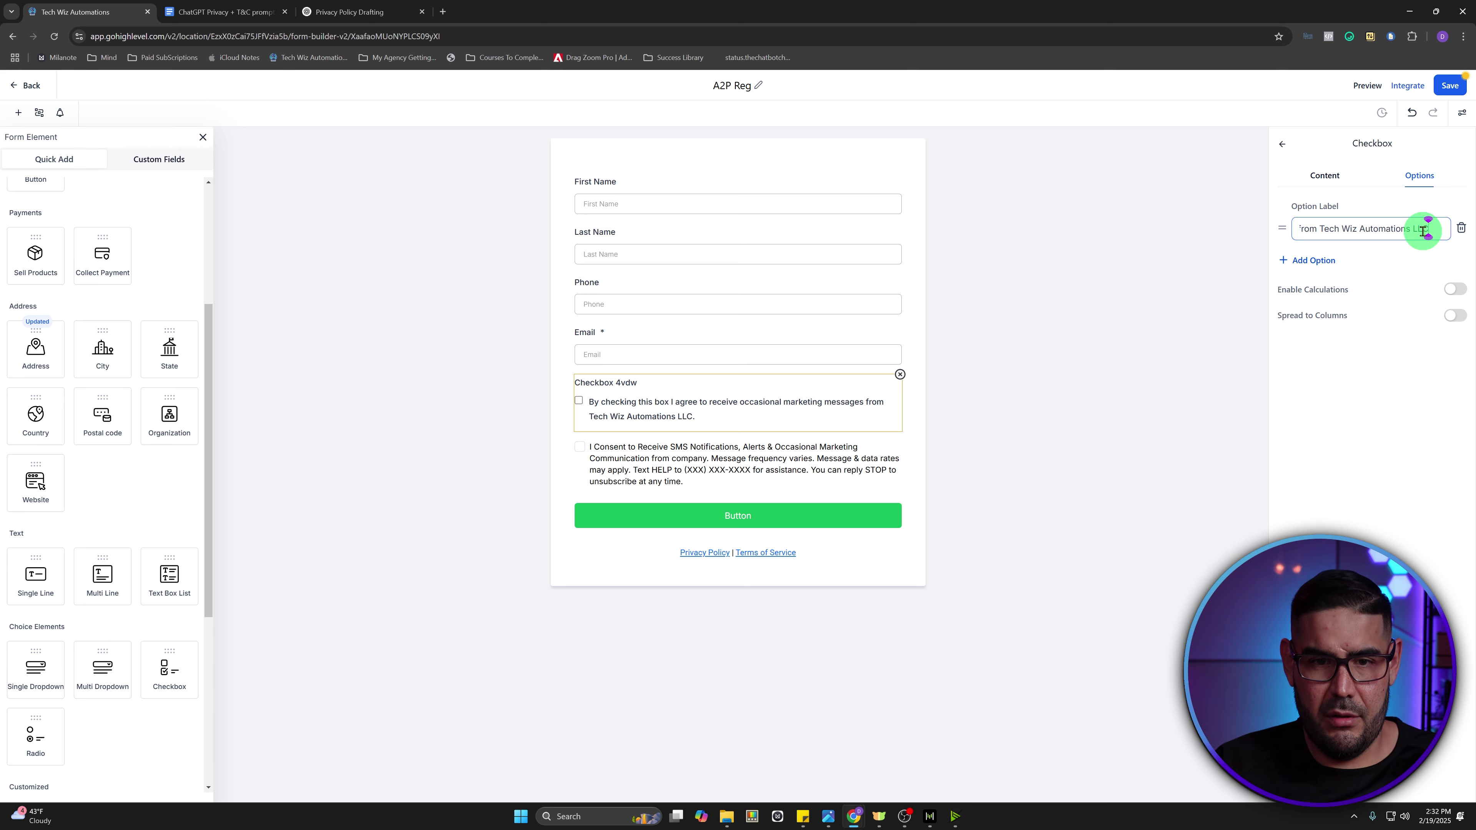
{"action": "left_click", "coordinate": [1377, 488]}
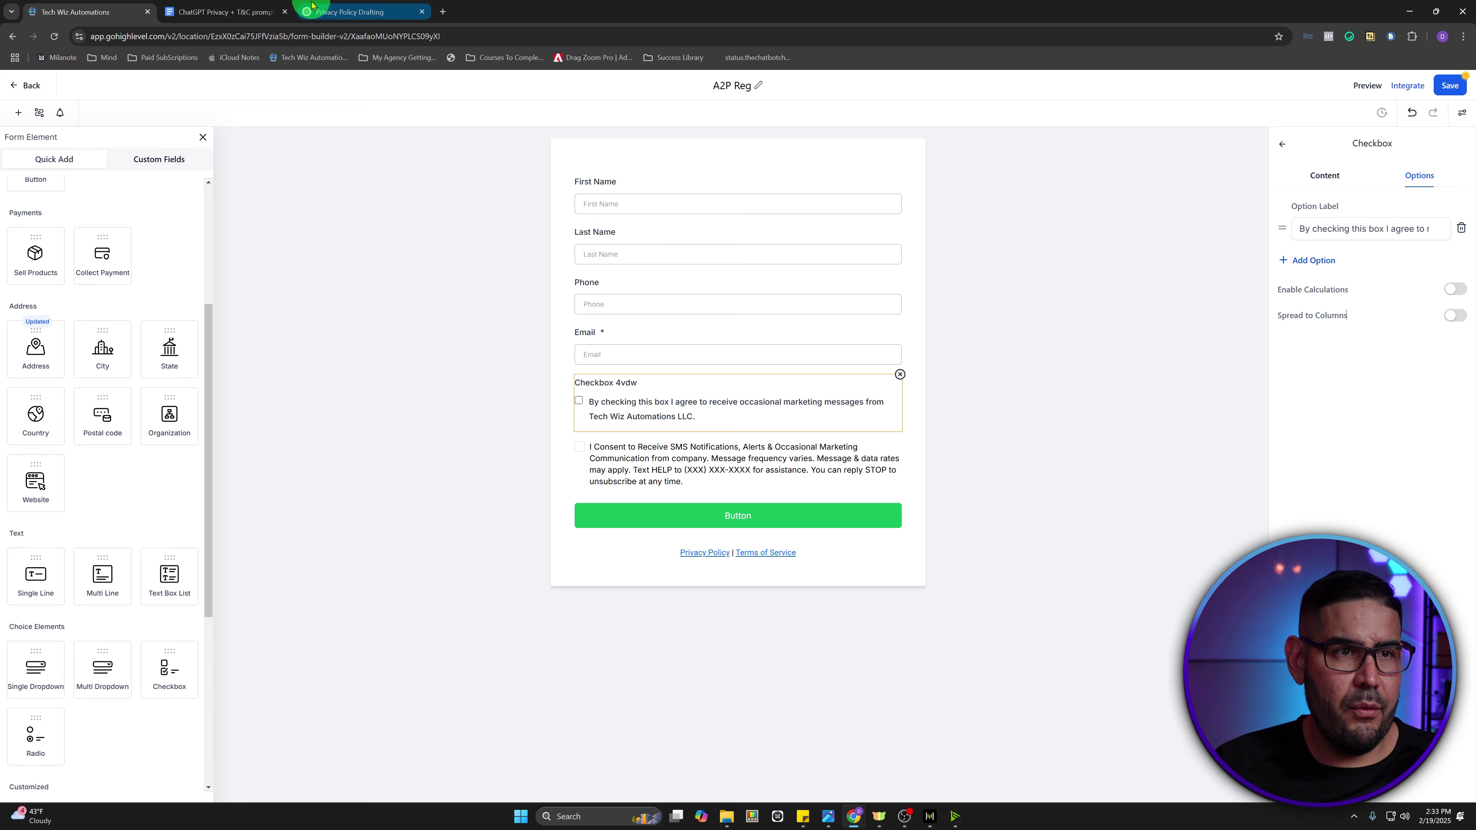
- Replace the SMS consent block text with the Checkbox # 2 consent paragraph from the doc
{"action": "left_click", "coordinate": [244, 11]}
{"action": "left_click_drag", "start_coordinate": [782, 379], "coordinate": [542, 356]}
{"action": "key", "text": "ctrl+c"}
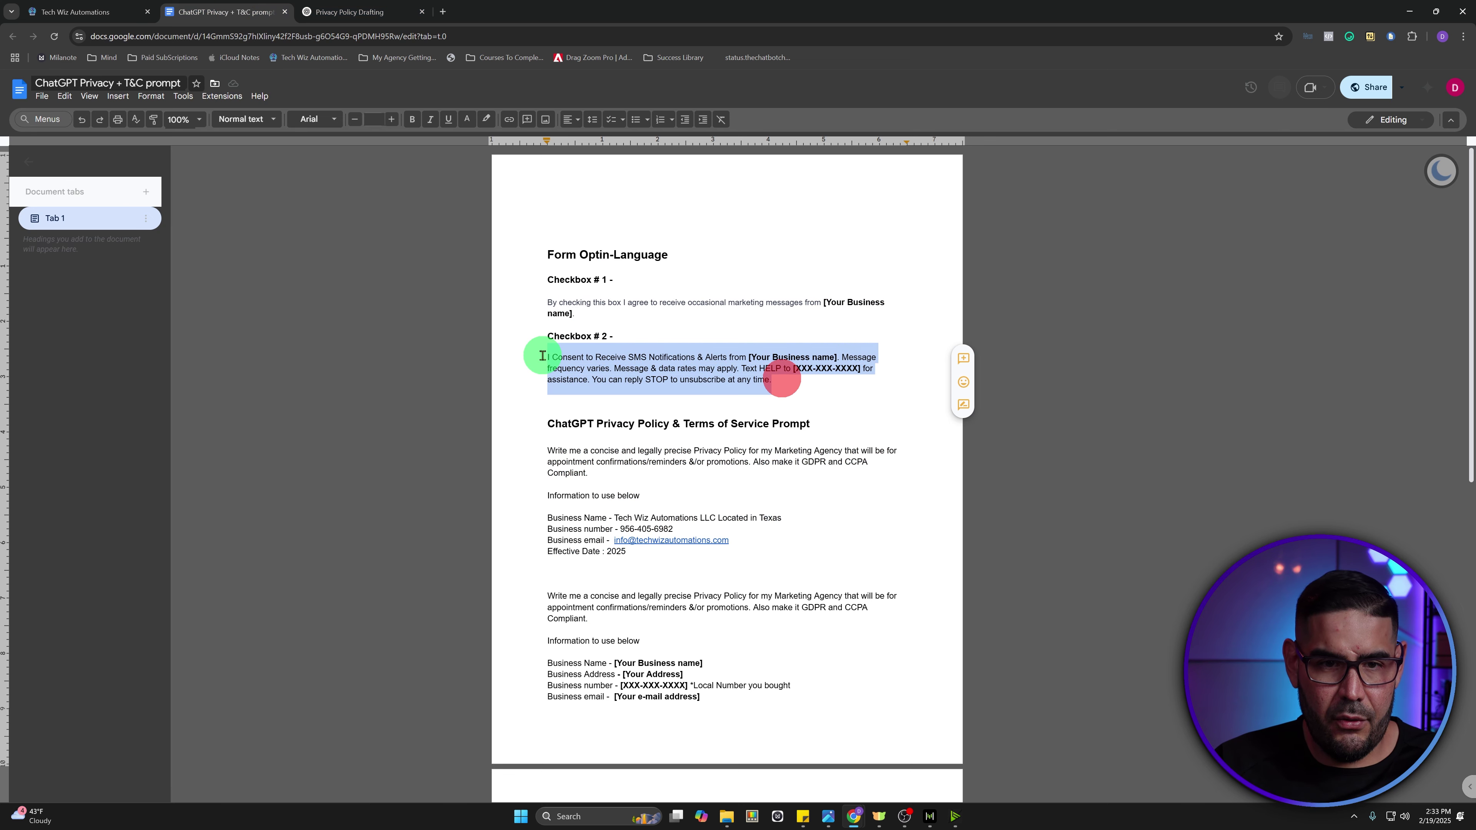
{"action": "left_click", "coordinate": [76, 11]}
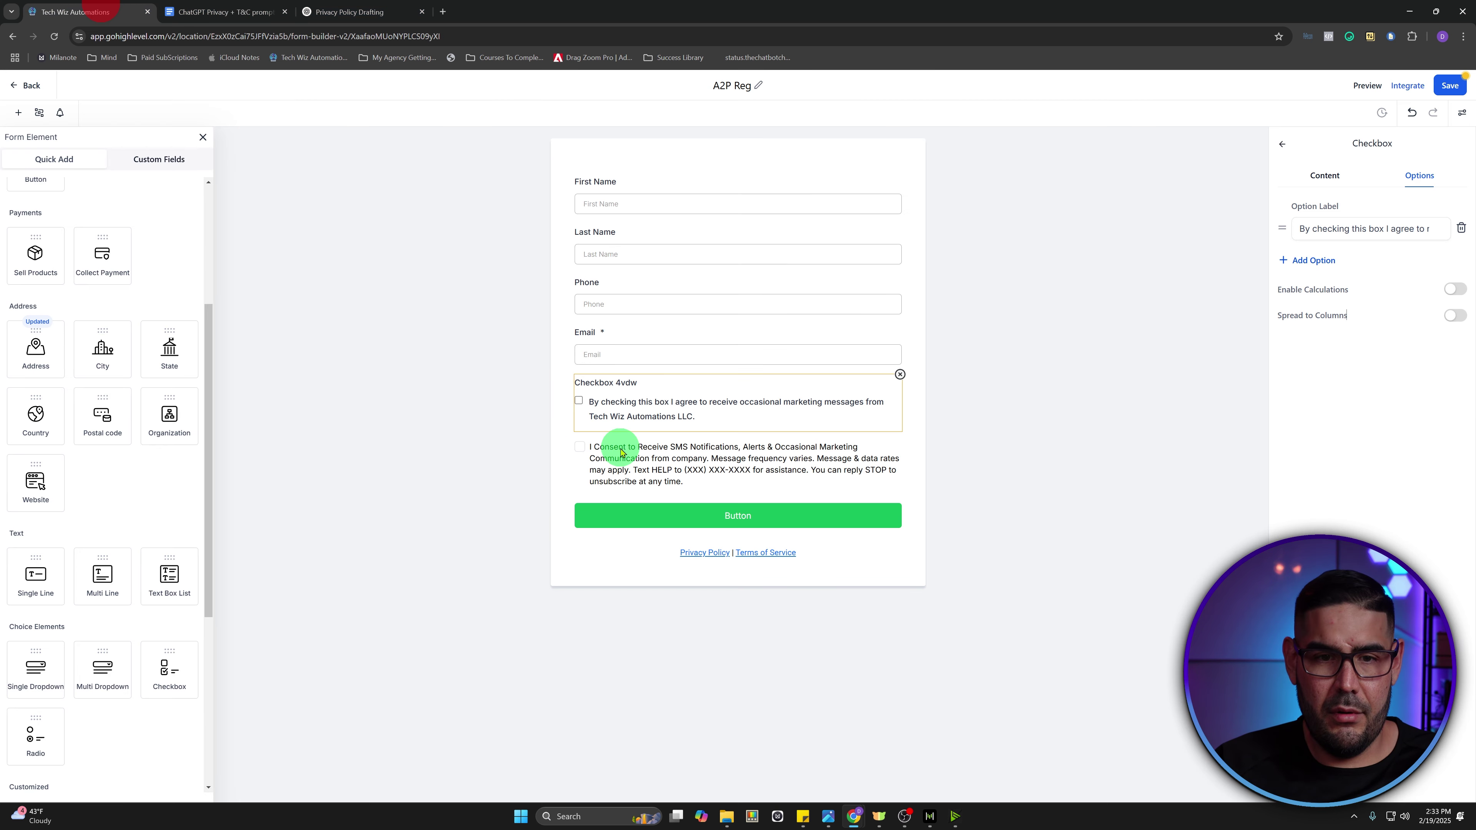
{"action": "left_click", "coordinate": [709, 462]}
{"action": "left_click", "coordinate": [1352, 240]}
{"action": "key", "text": "ctrl+a"}
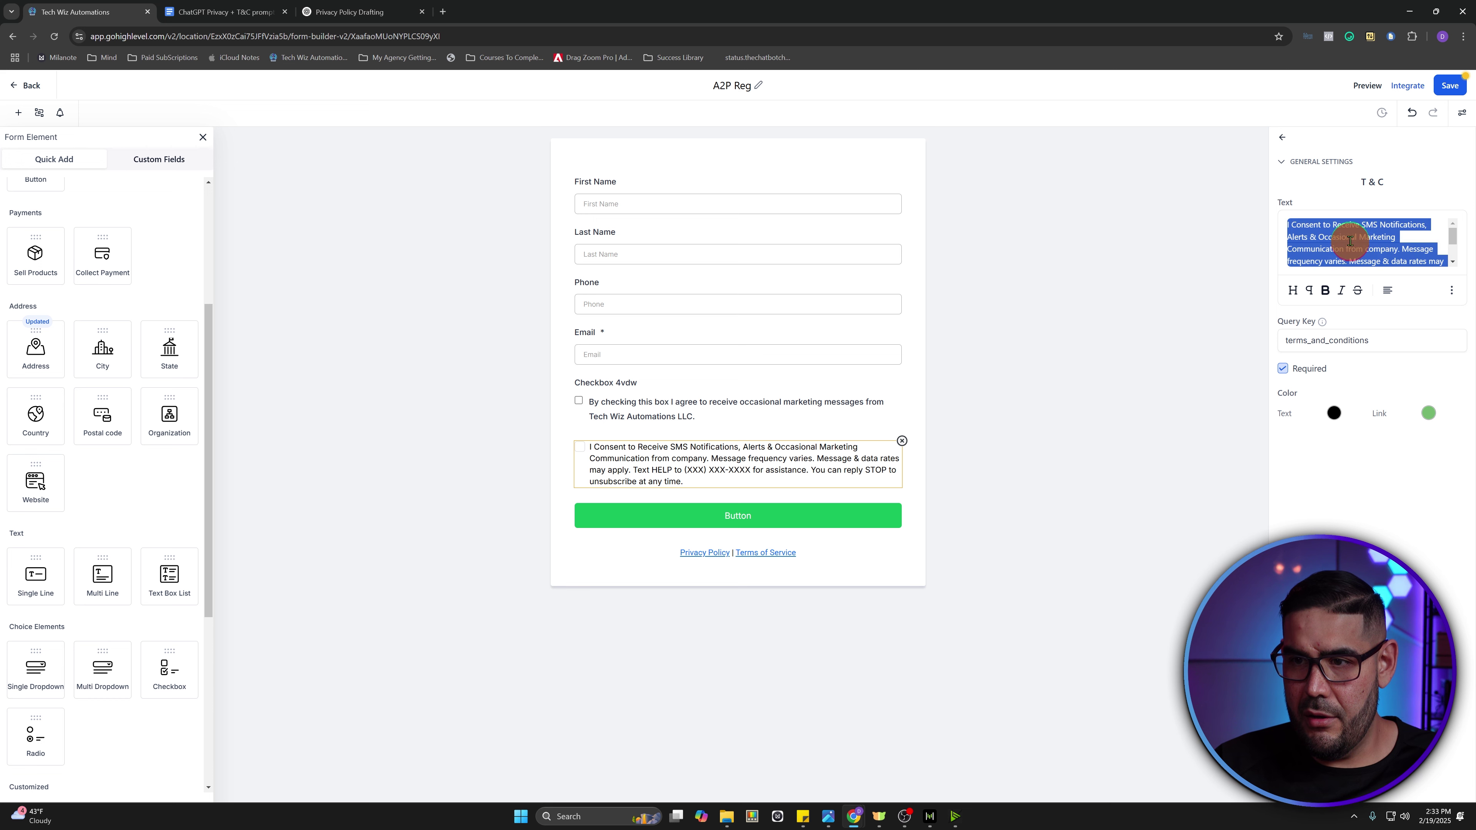
{"action": "key", "text": "ctrl+v"}
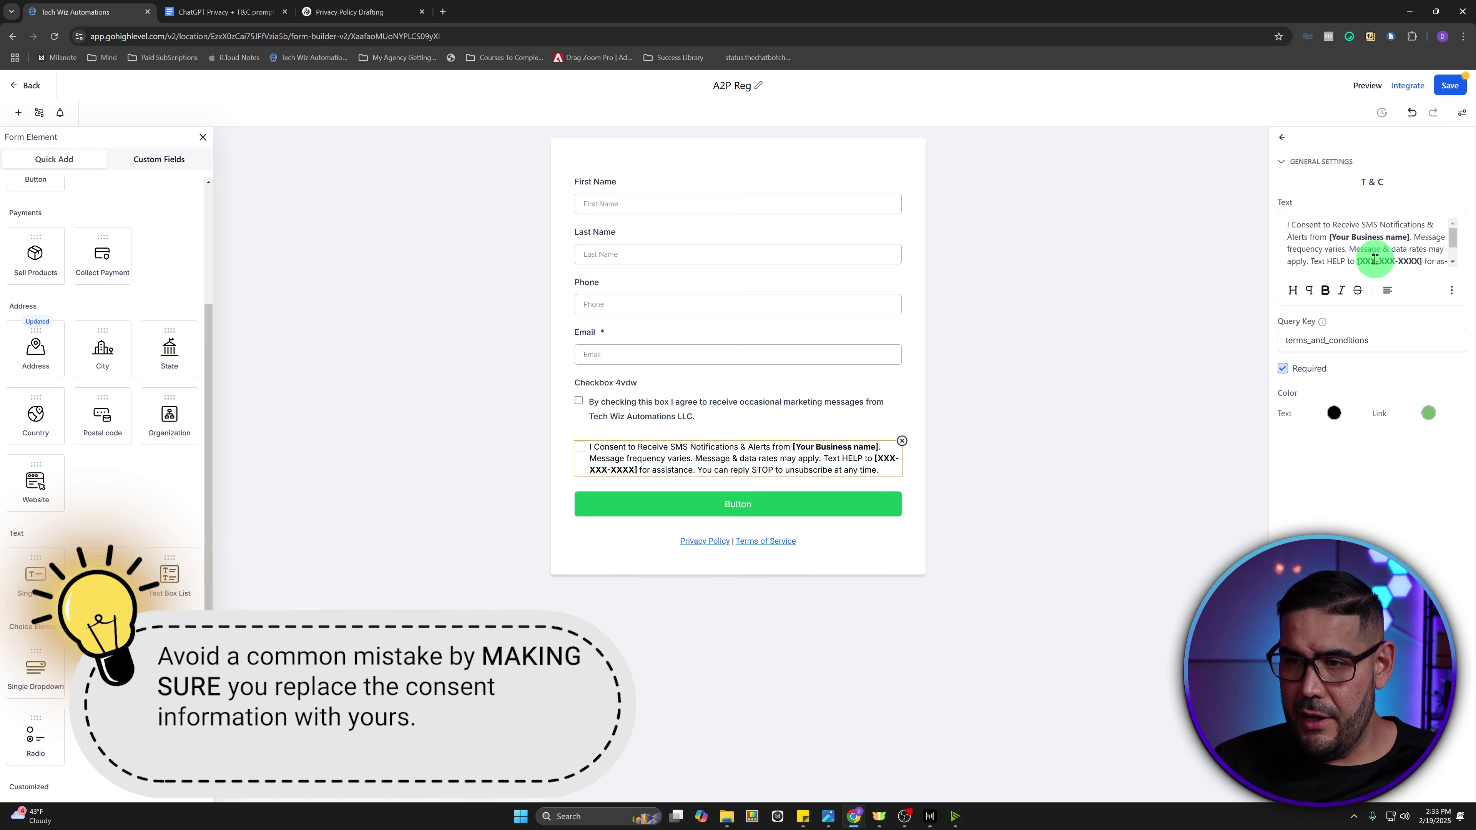
- Fill in Tech Wiz Automations LLC unbolded and the business help number, then save the form
{"action": "left_click_drag", "start_coordinate": [1411, 237], "coordinate": [1331, 238]}
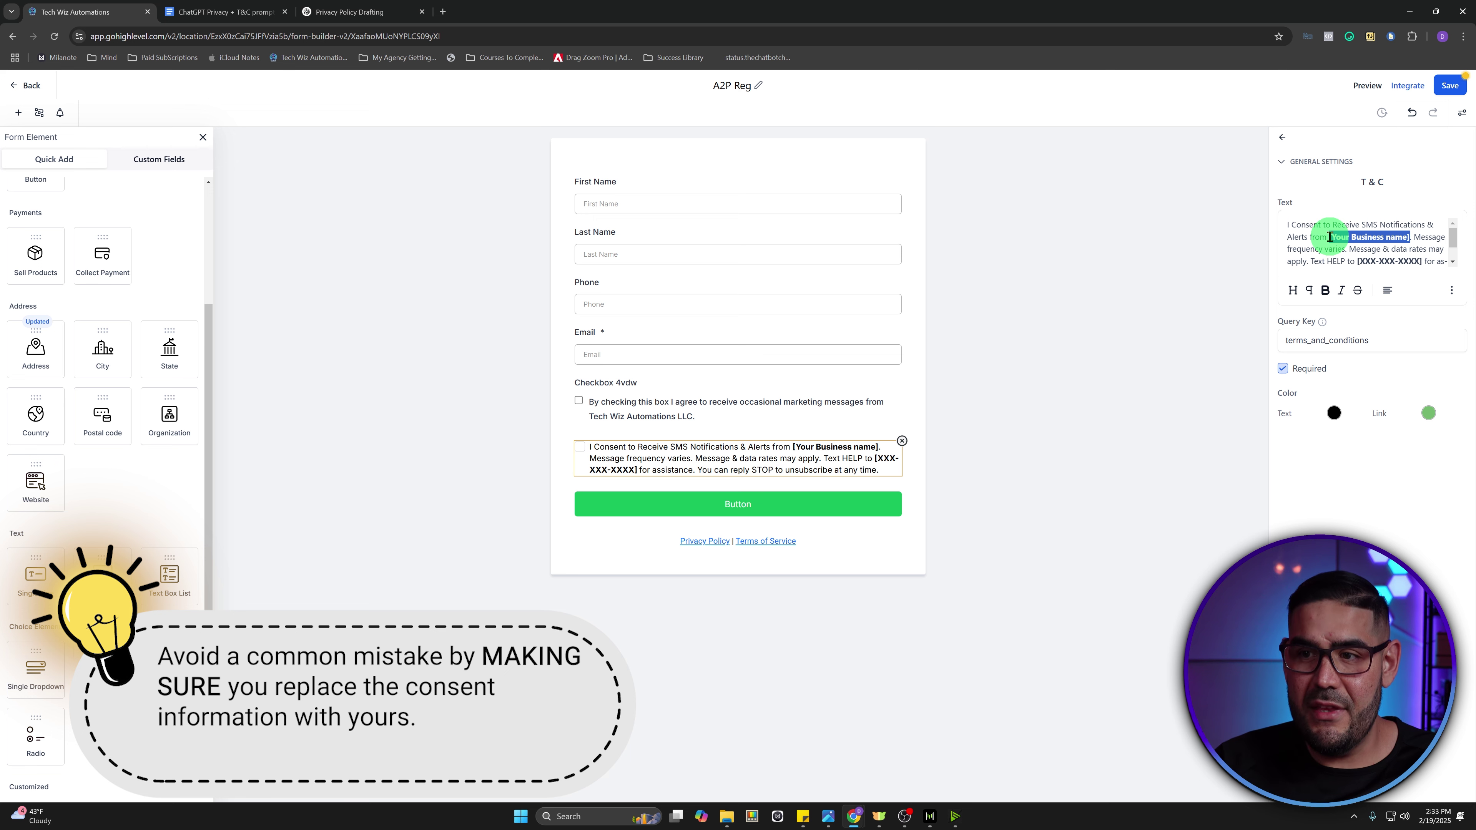
{"action": "type", "text": "Tech Wiz A"}
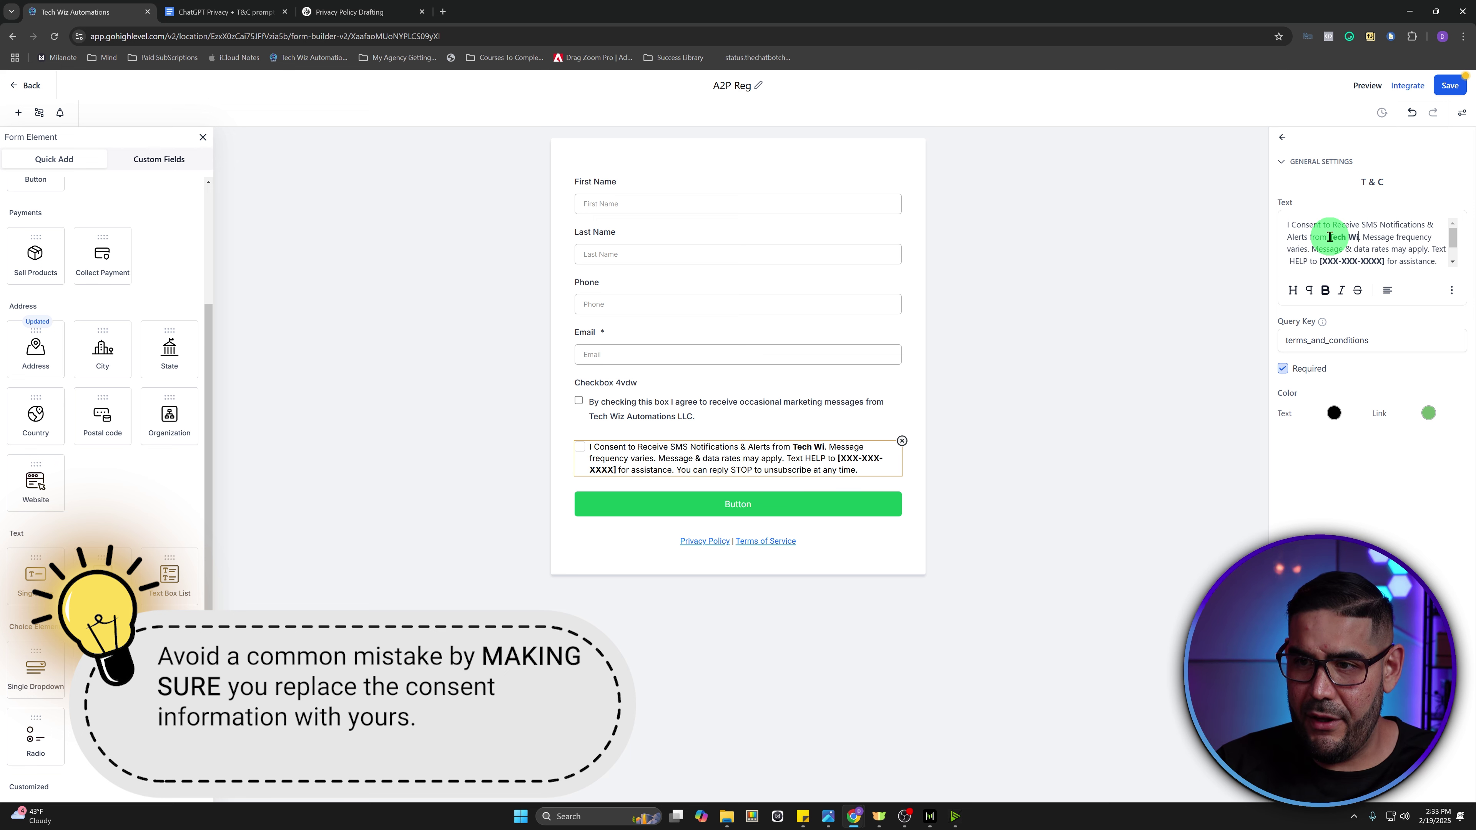
{"action": "type", "text": "utomations LLC"}
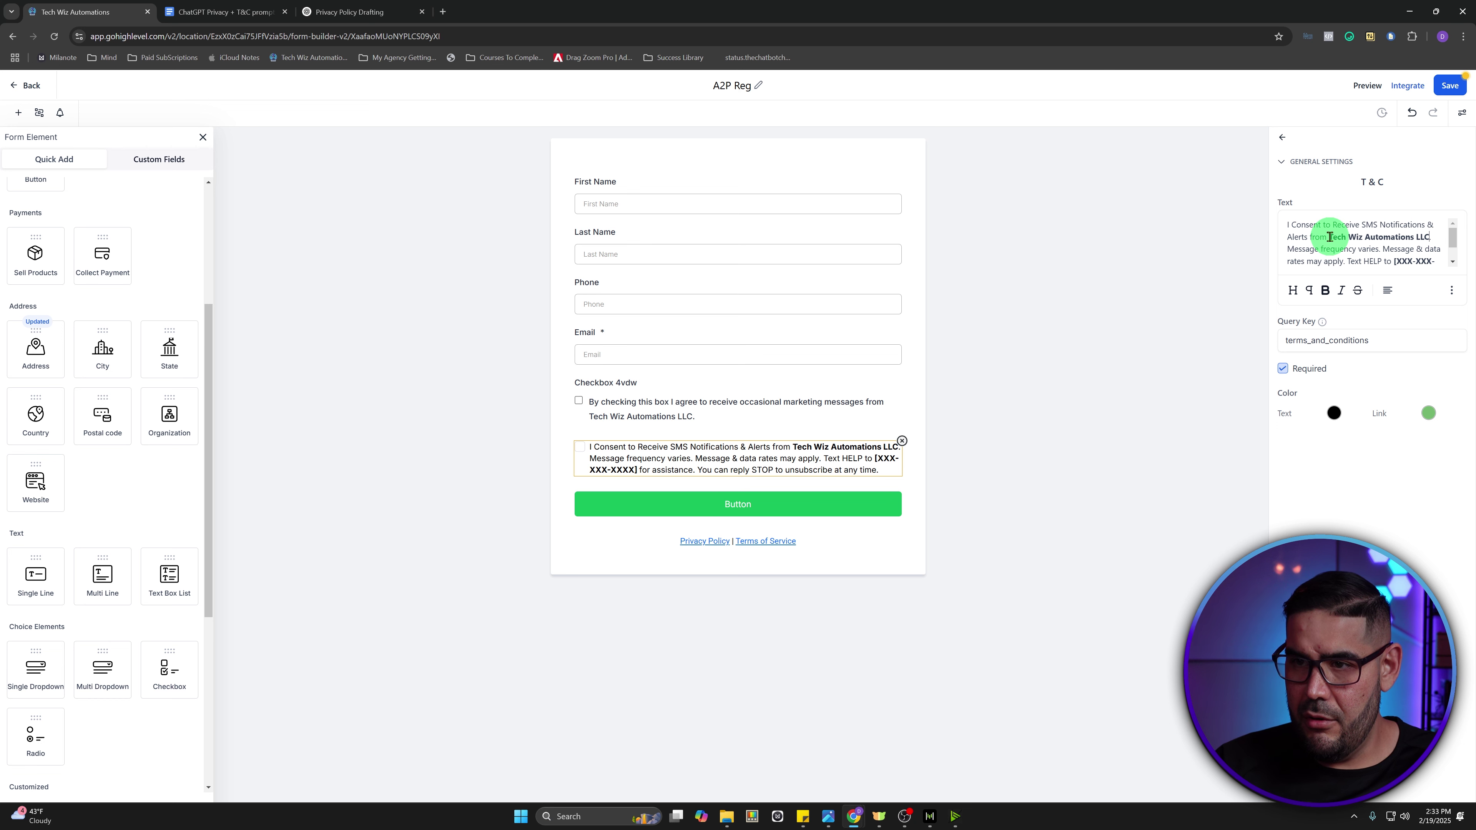
{"action": "left_click_drag", "start_coordinate": [1330, 237], "coordinate": [1429, 237]}
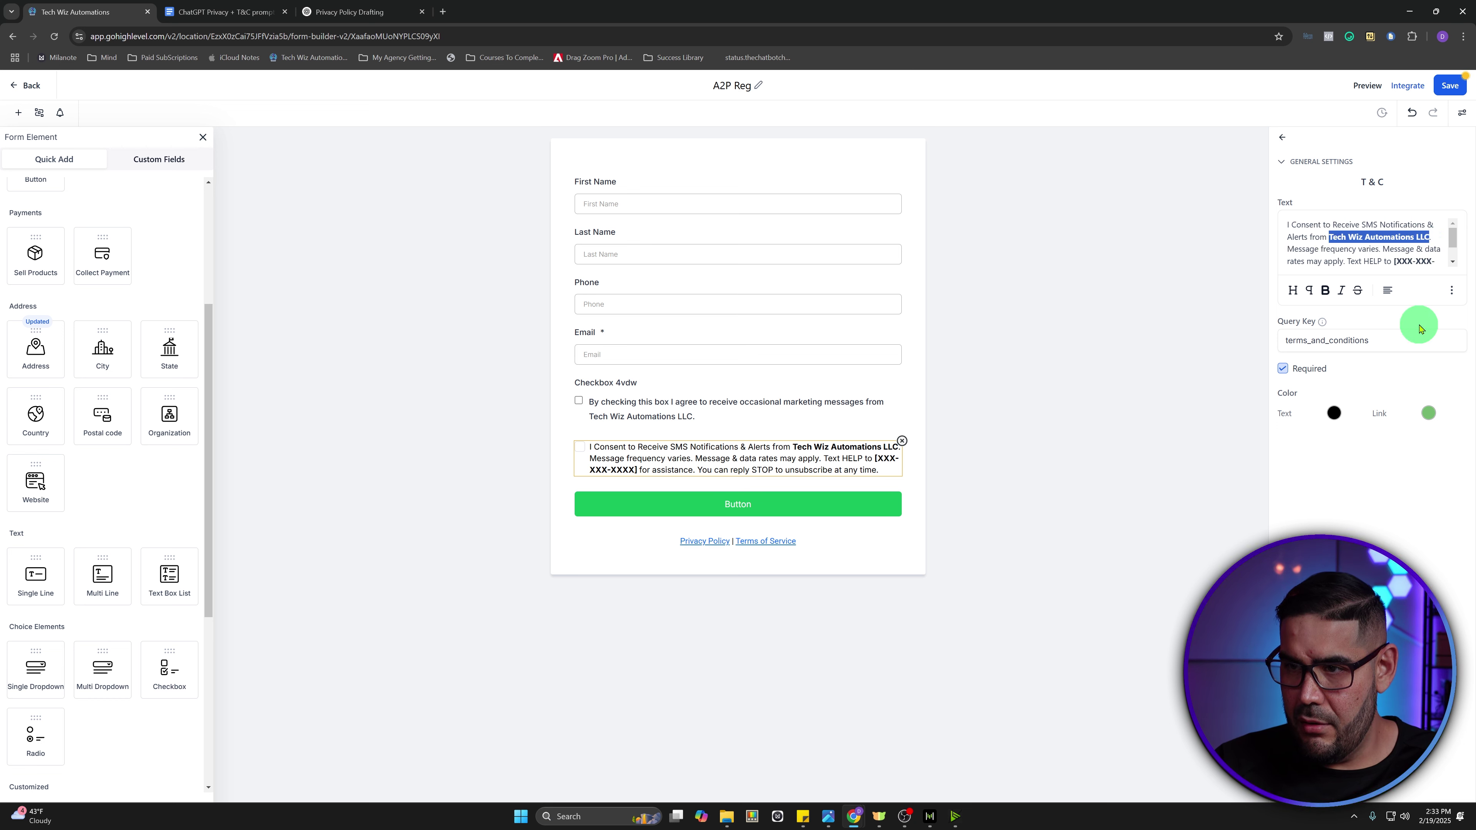
{"action": "left_click", "coordinate": [1325, 291]}
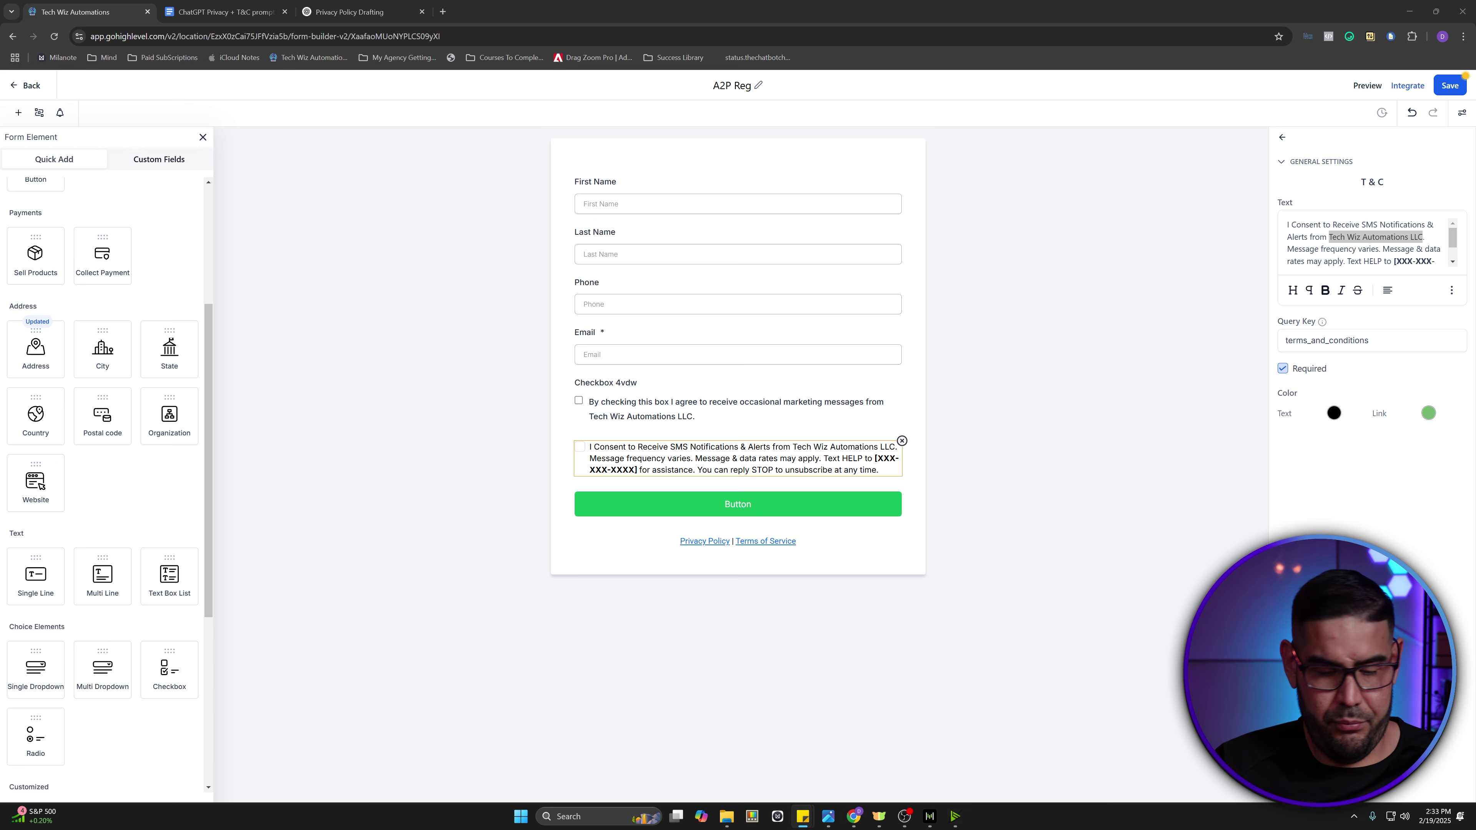
{"action": "scroll", "coordinate": [1418, 250], "scroll_direction": "down", "scroll_amount": 1}
{"action": "left_click_drag", "start_coordinate": [1393, 237], "coordinate": [1311, 249]}
{"action": "key", "text": "ctrl+v"}
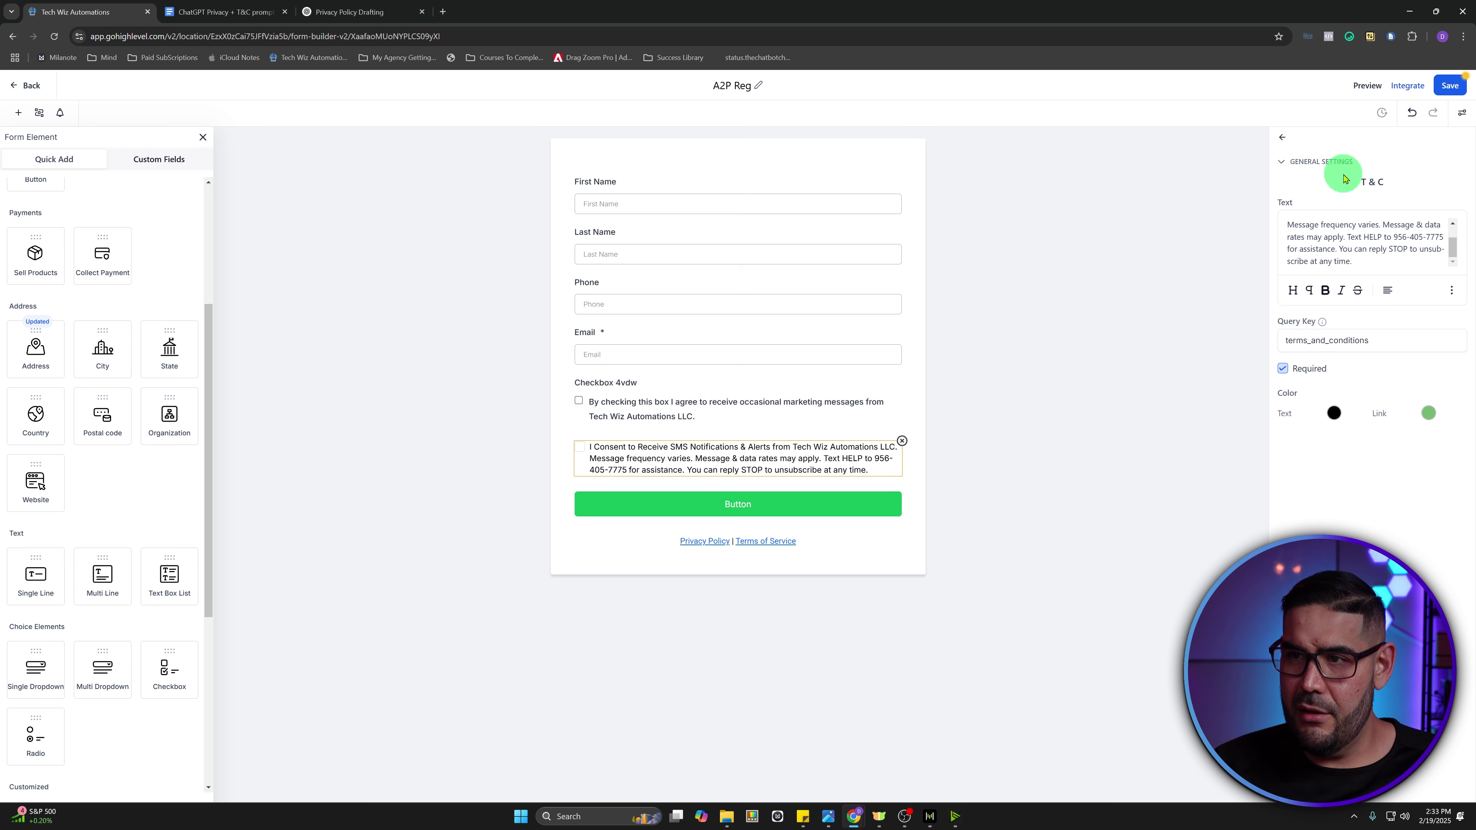
{"action": "left_click", "coordinate": [1457, 87]}
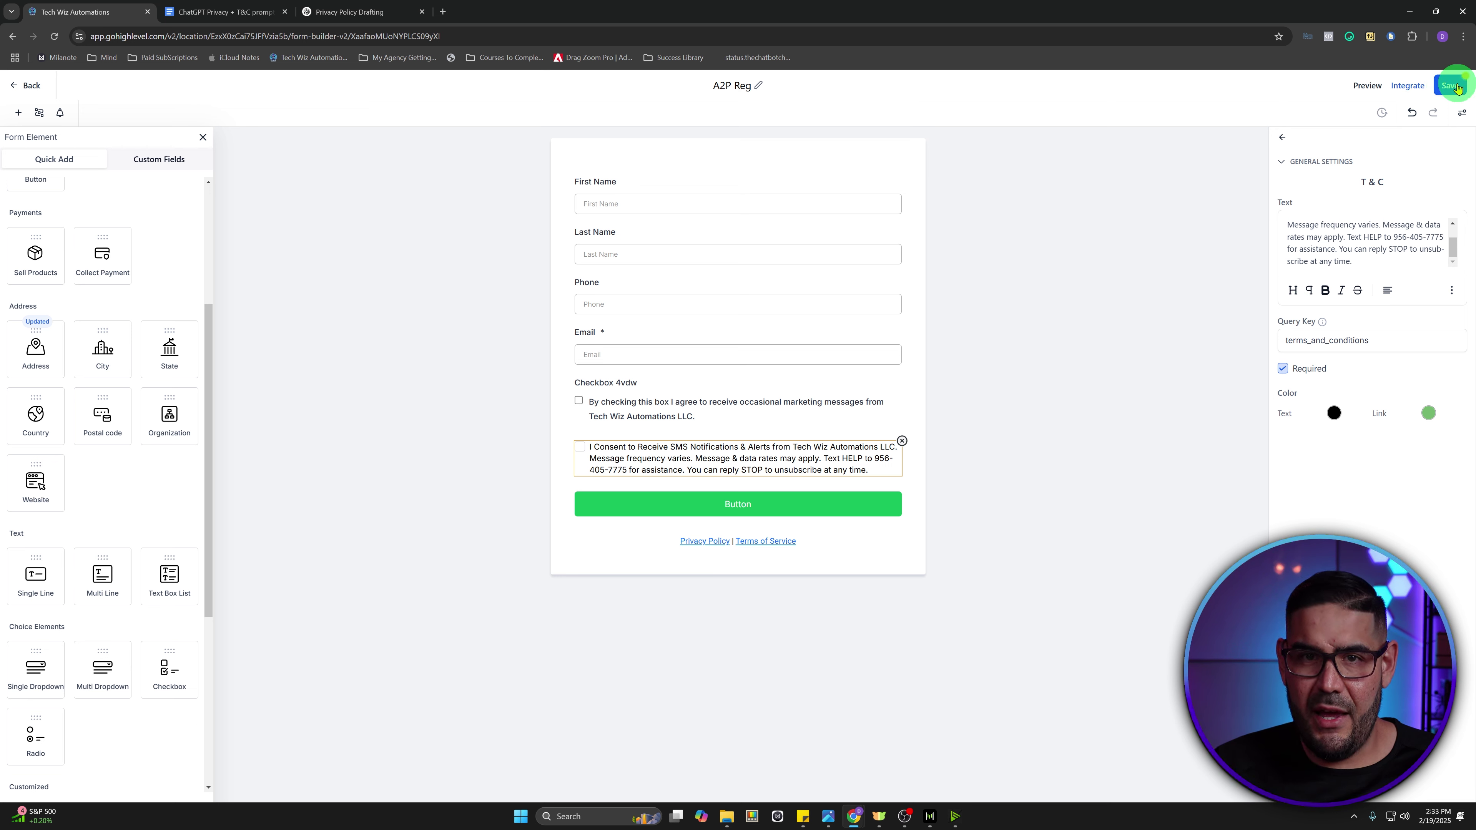
- Relabel the submit button CLICK TO SUBMIT, change its background from green to blue, and save
{"action": "left_click", "coordinate": [1457, 86]}
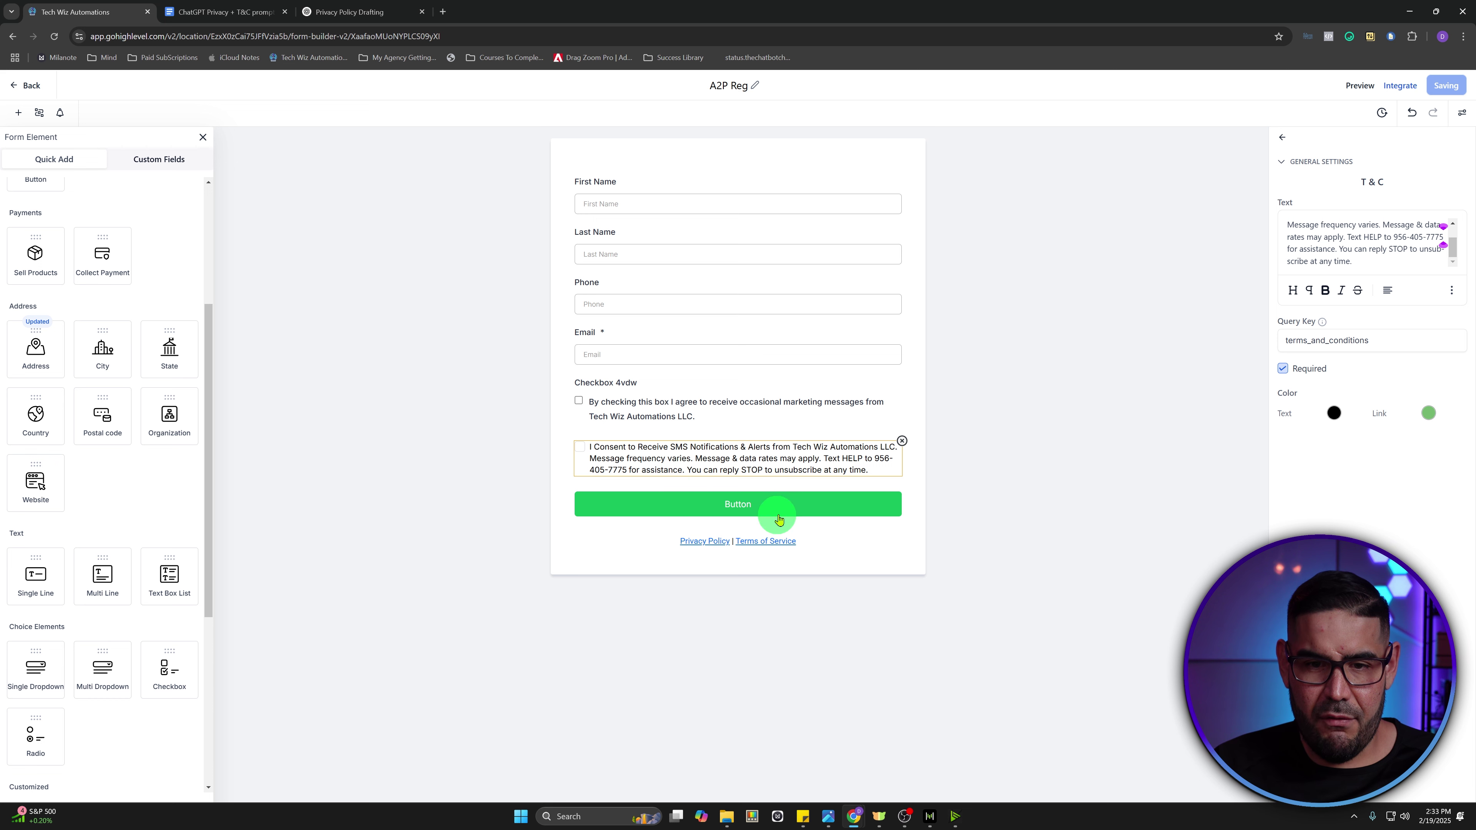
{"action": "left_click", "coordinate": [798, 510]}
{"action": "left_click_drag", "start_coordinate": [1349, 239], "coordinate": [1168, 241]}
{"action": "type", "text": "CLICK TO SUBMIT"}
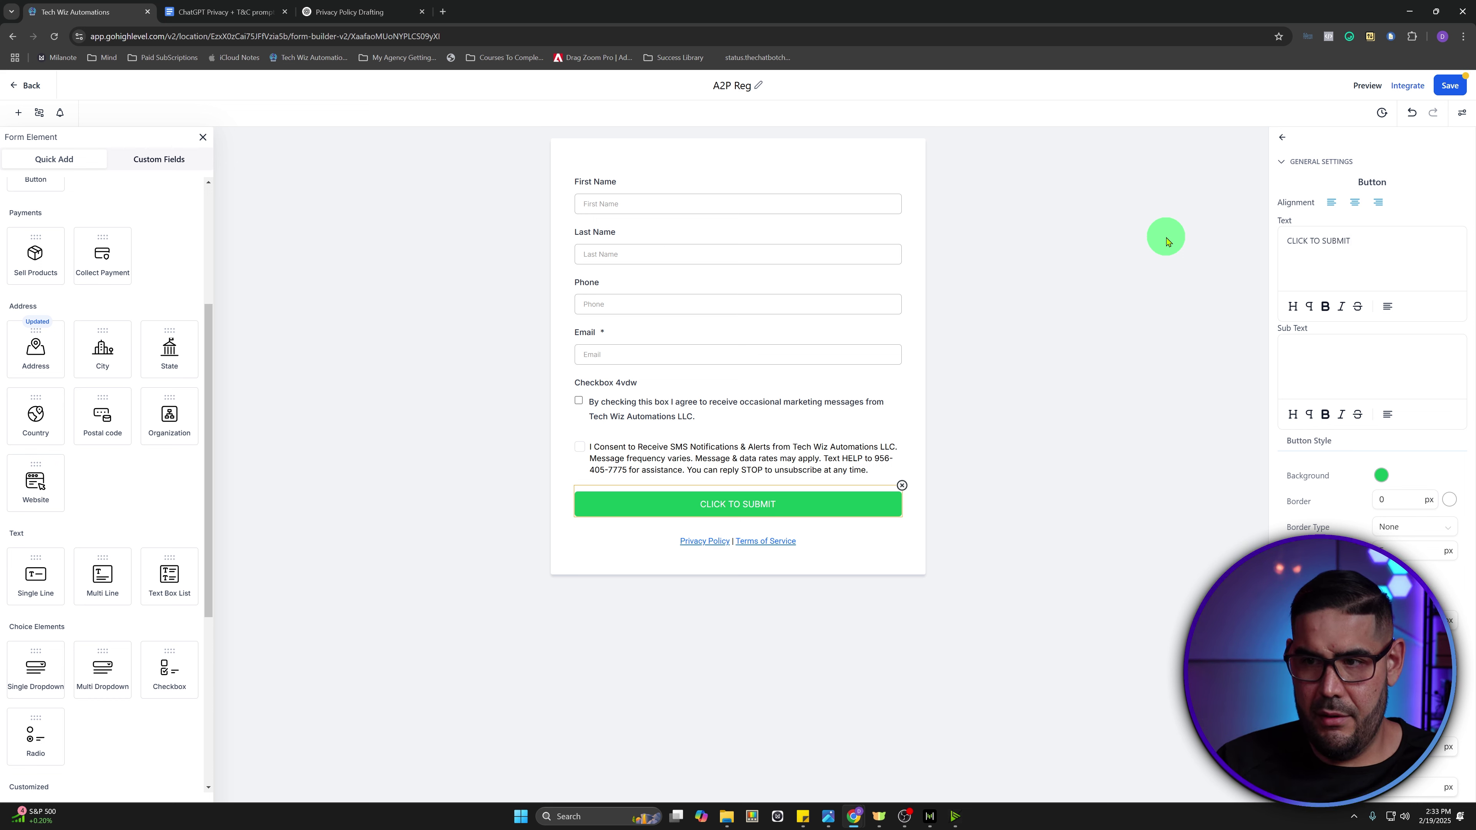
{"action": "left_click", "coordinate": [1381, 475]}
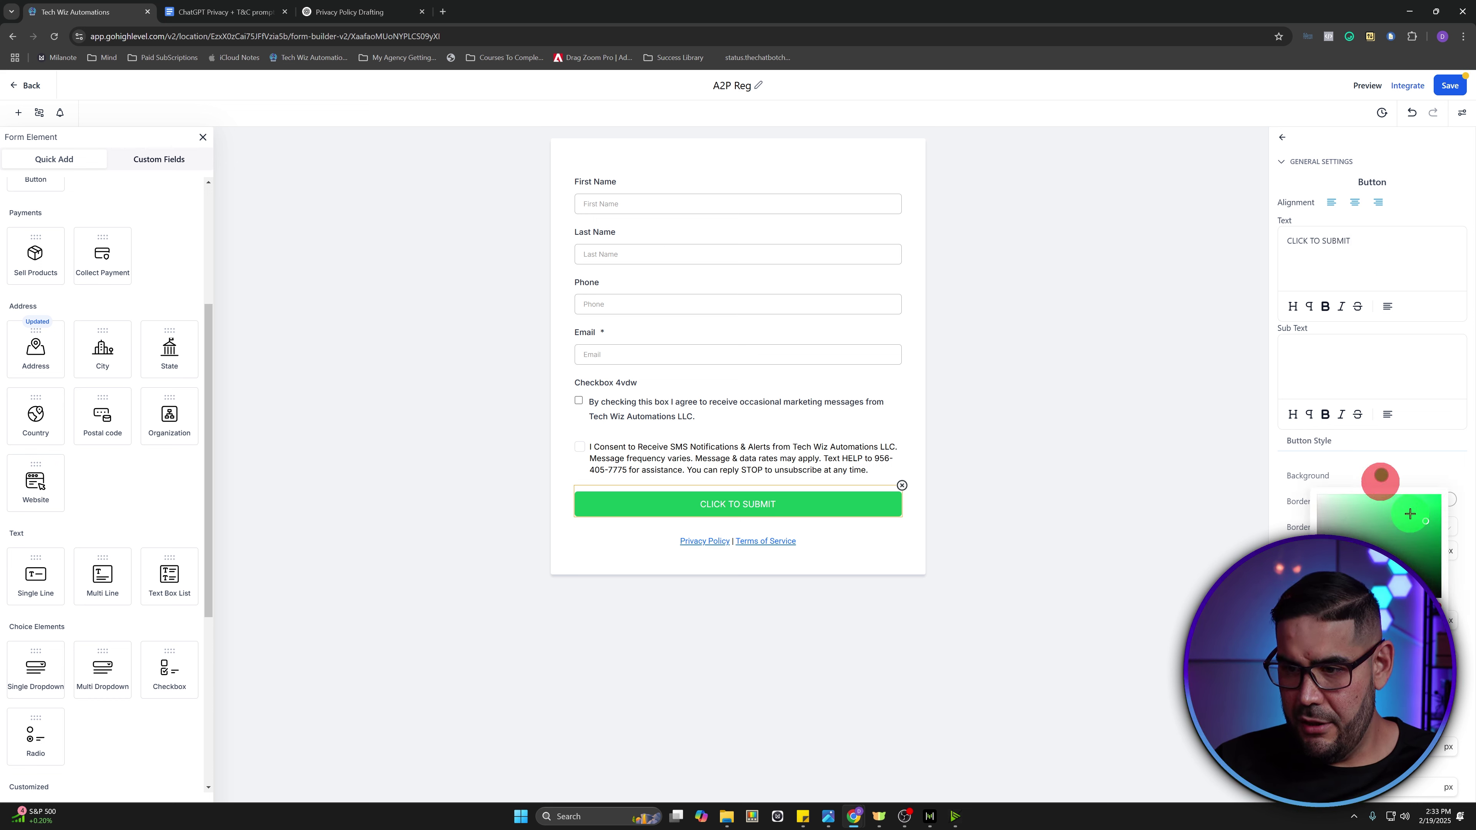
{"action": "mouse_move", "coordinate": [1366, 607]}
{"action": "left_mouse_down"}
{"action": "mouse_move", "coordinate": [1413, 606]}
{"action": "mouse_move", "coordinate": [1395, 607]}
{"action": "left_mouse_up"}
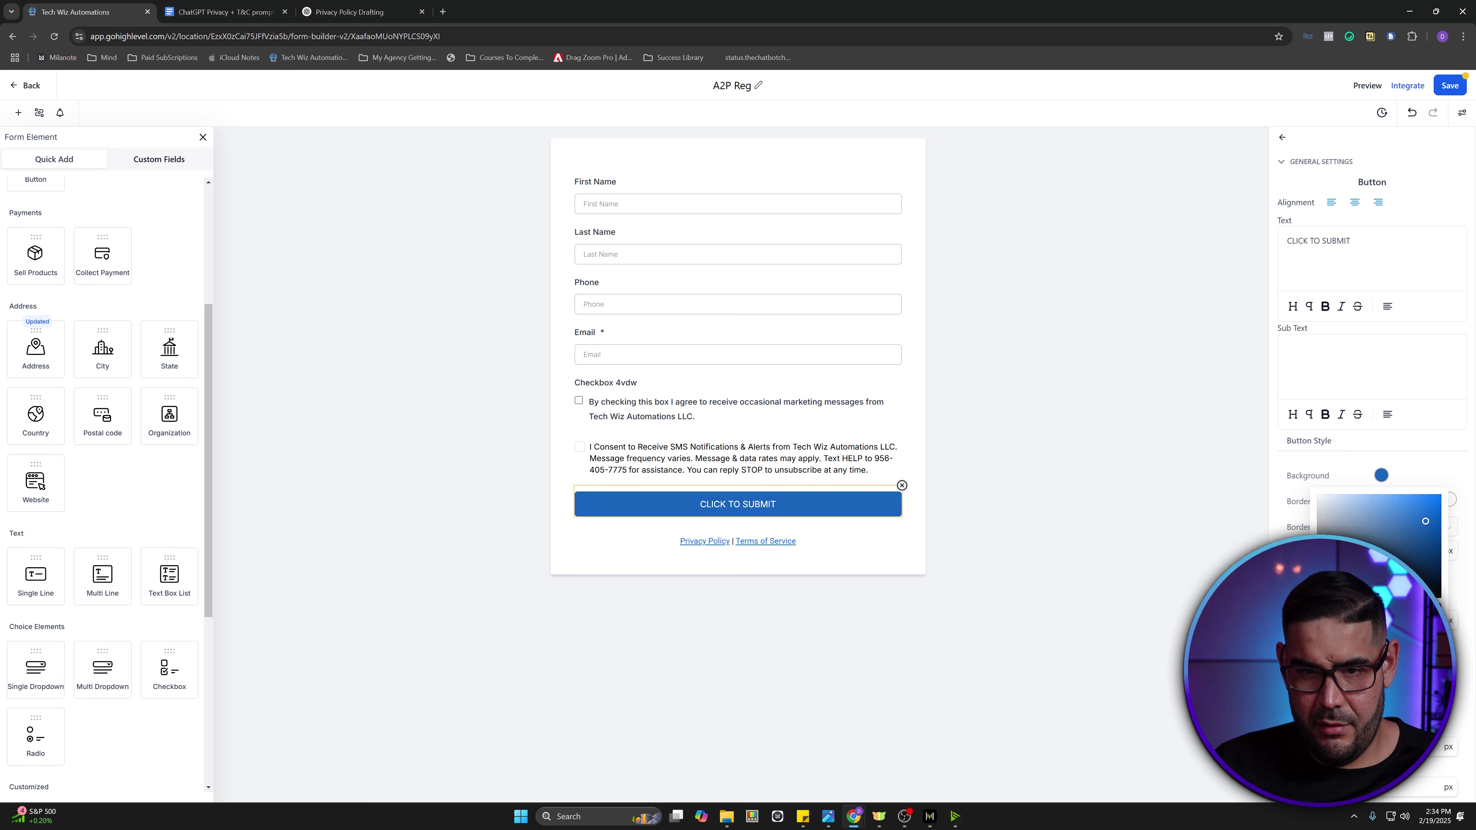
{"action": "left_click_drag", "start_coordinate": [1384, 241], "coordinate": [1167, 234]}
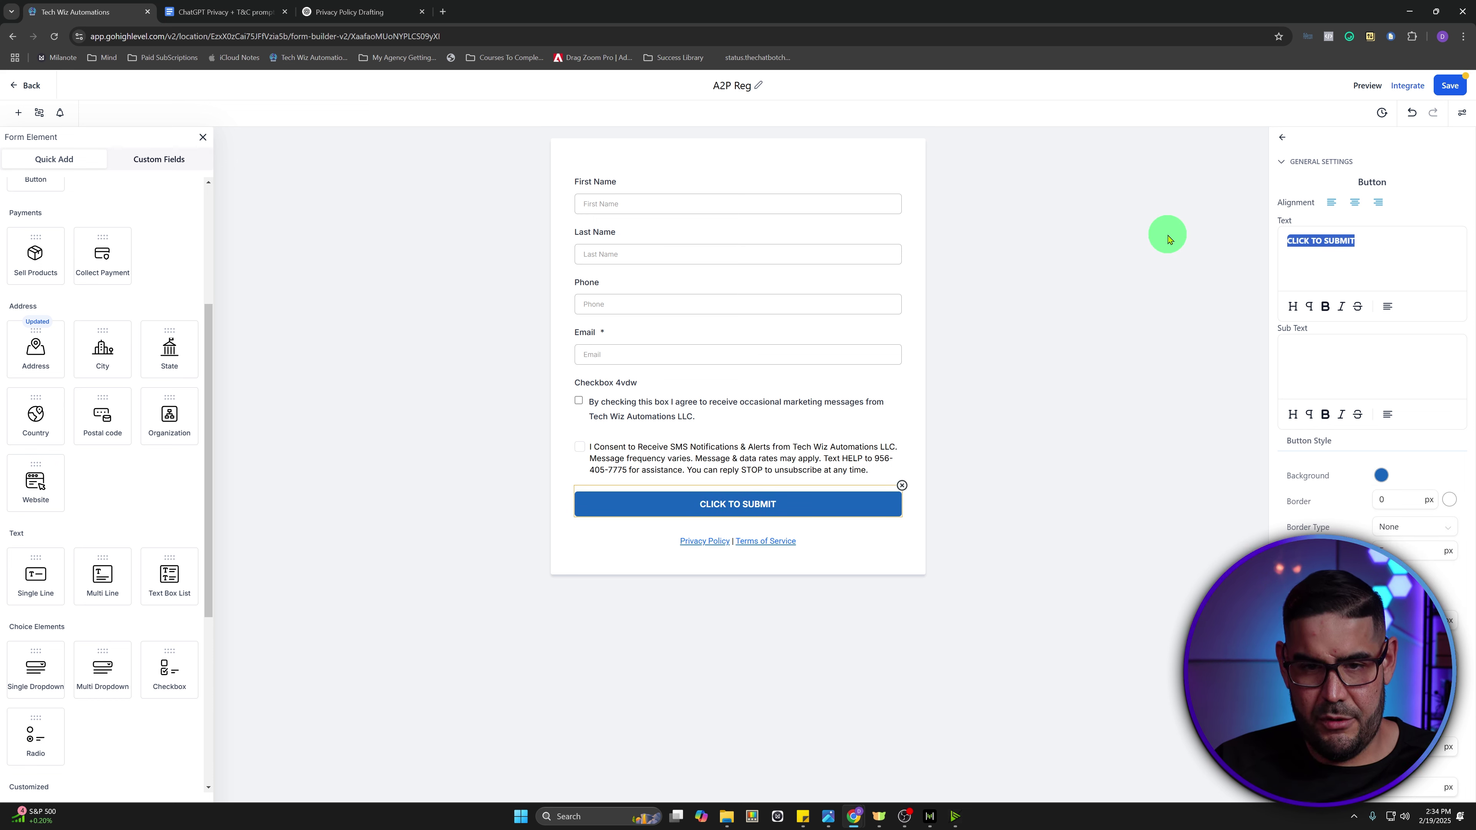
{"action": "left_click", "coordinate": [1446, 88]}
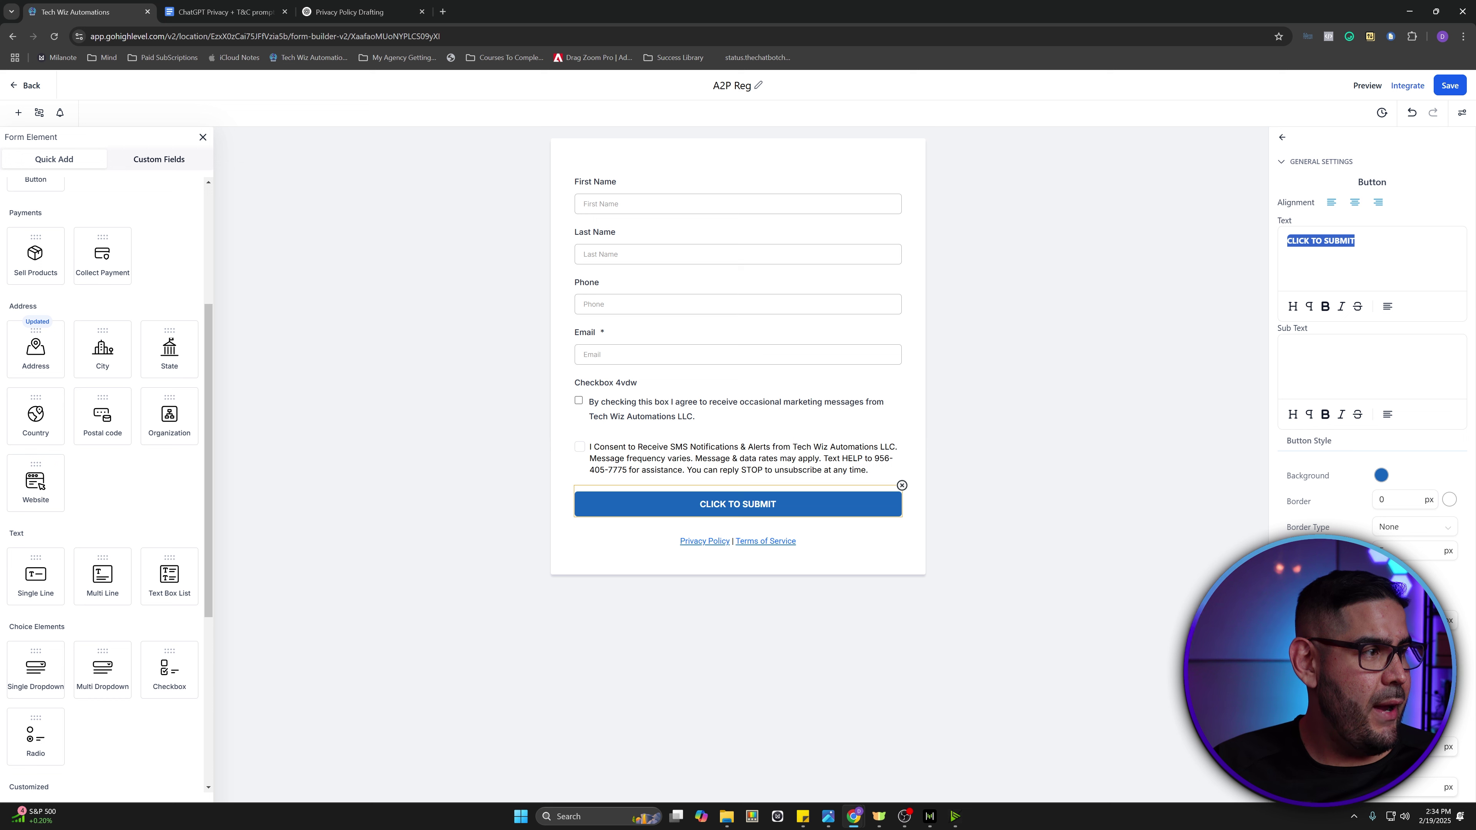
{"action": "key", "text": "alt+Tab"}
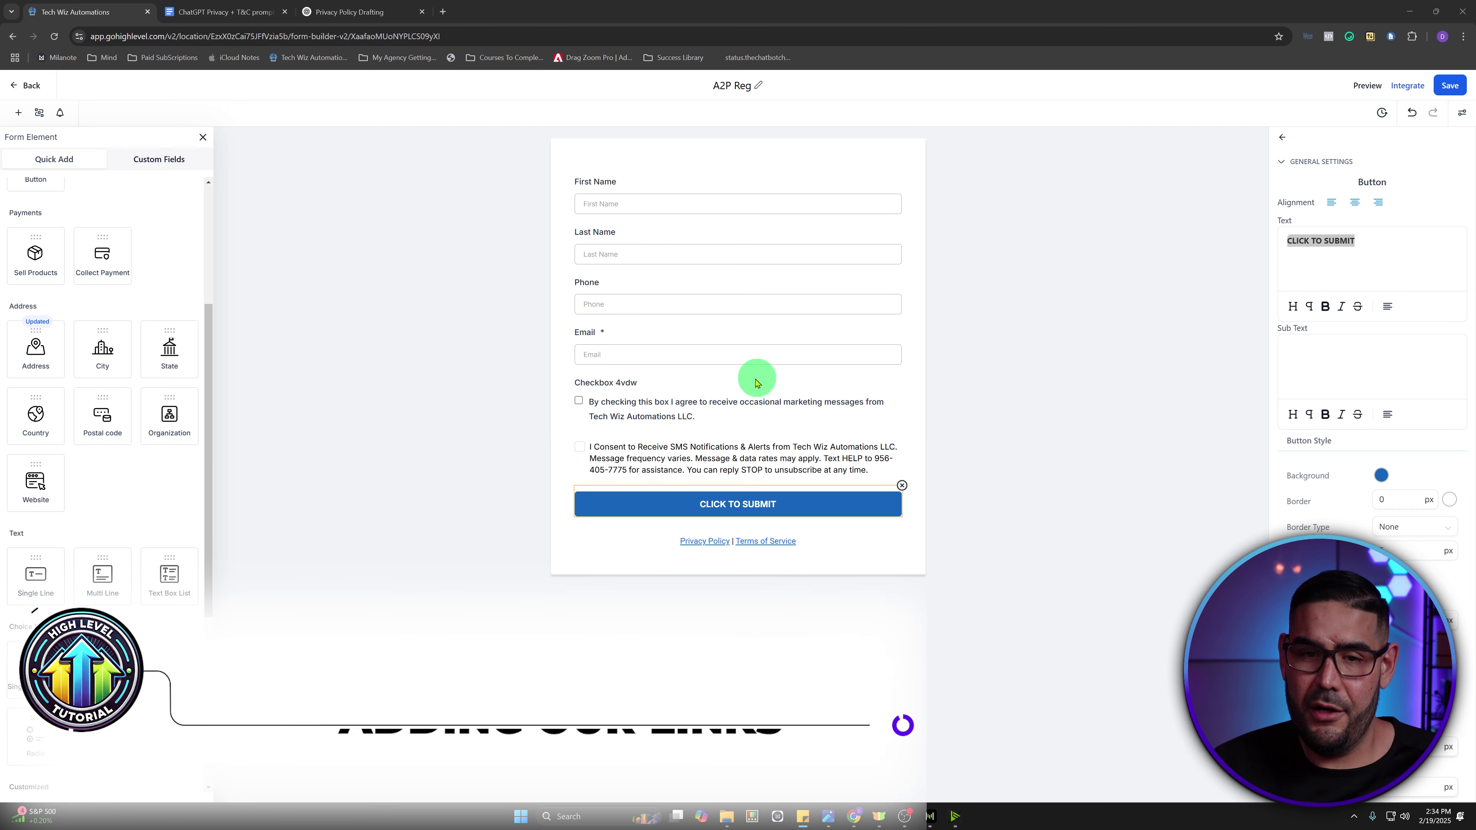
- Link the footer's Privacy Policy words to the Tech Wiz privacy policy page
{"action": "left_click", "coordinate": [646, 545]}
{"action": "left_click_drag", "start_coordinate": [1315, 207], "coordinate": [1366, 210]}
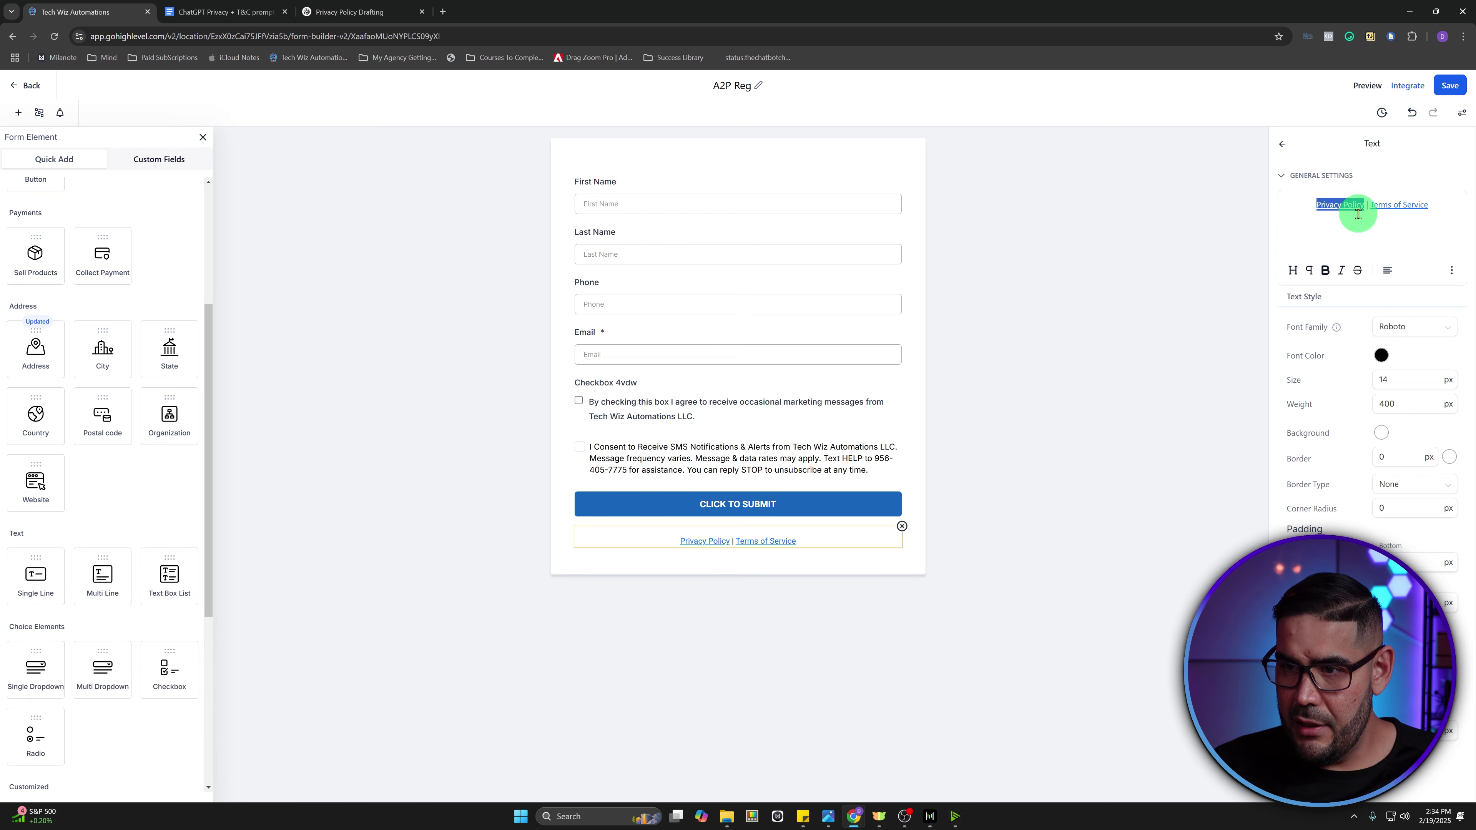
{"action": "left_click", "coordinate": [1451, 270]}
{"action": "left_click", "coordinate": [1452, 233]}
{"action": "left_click", "coordinate": [751, 436]}
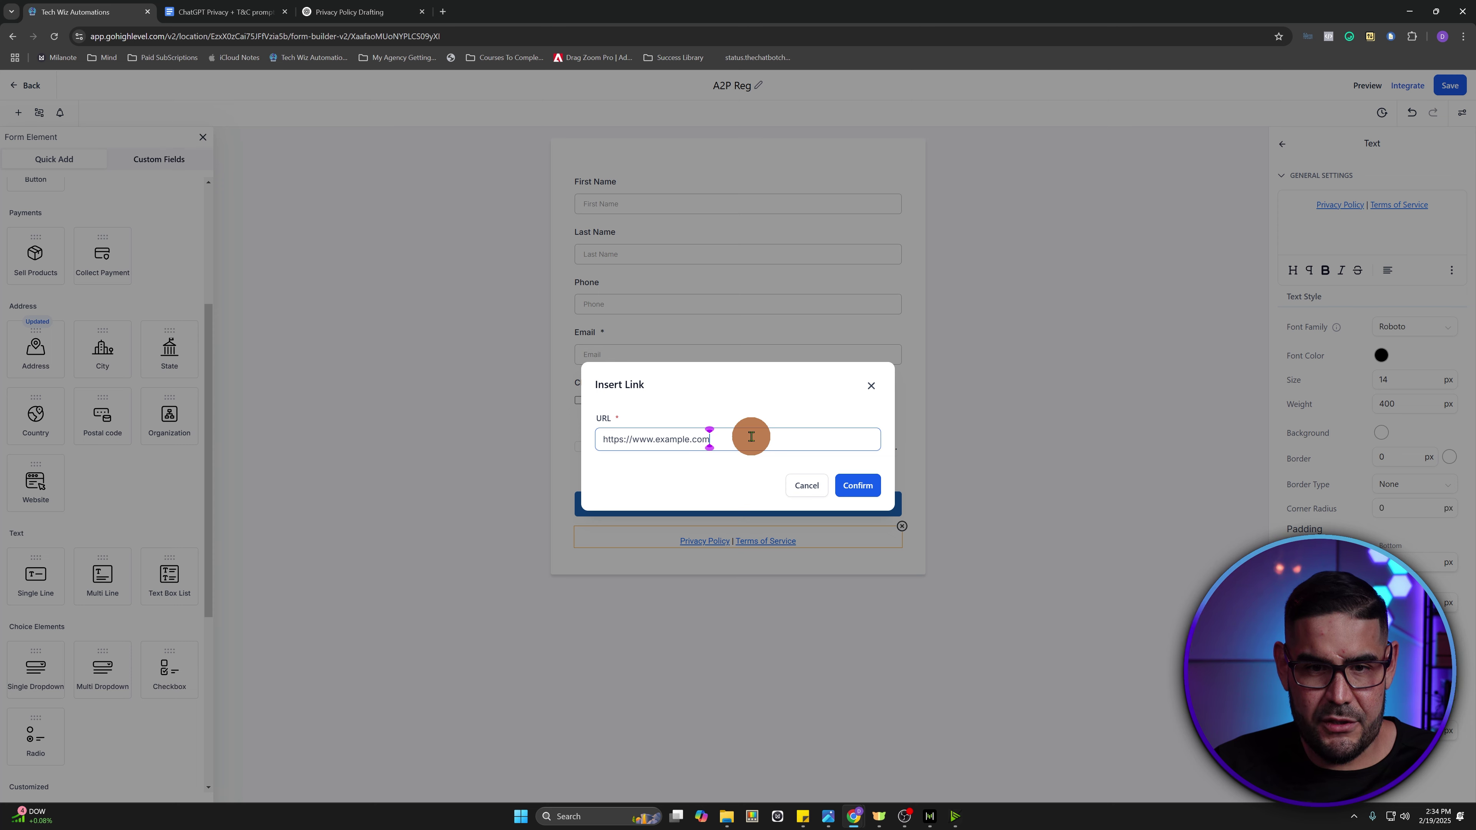
{"action": "triple_click", "coordinate": [751, 437]}
{"action": "type", "text": "https://techwizautomations.com/privacy-policy3234-6606"}
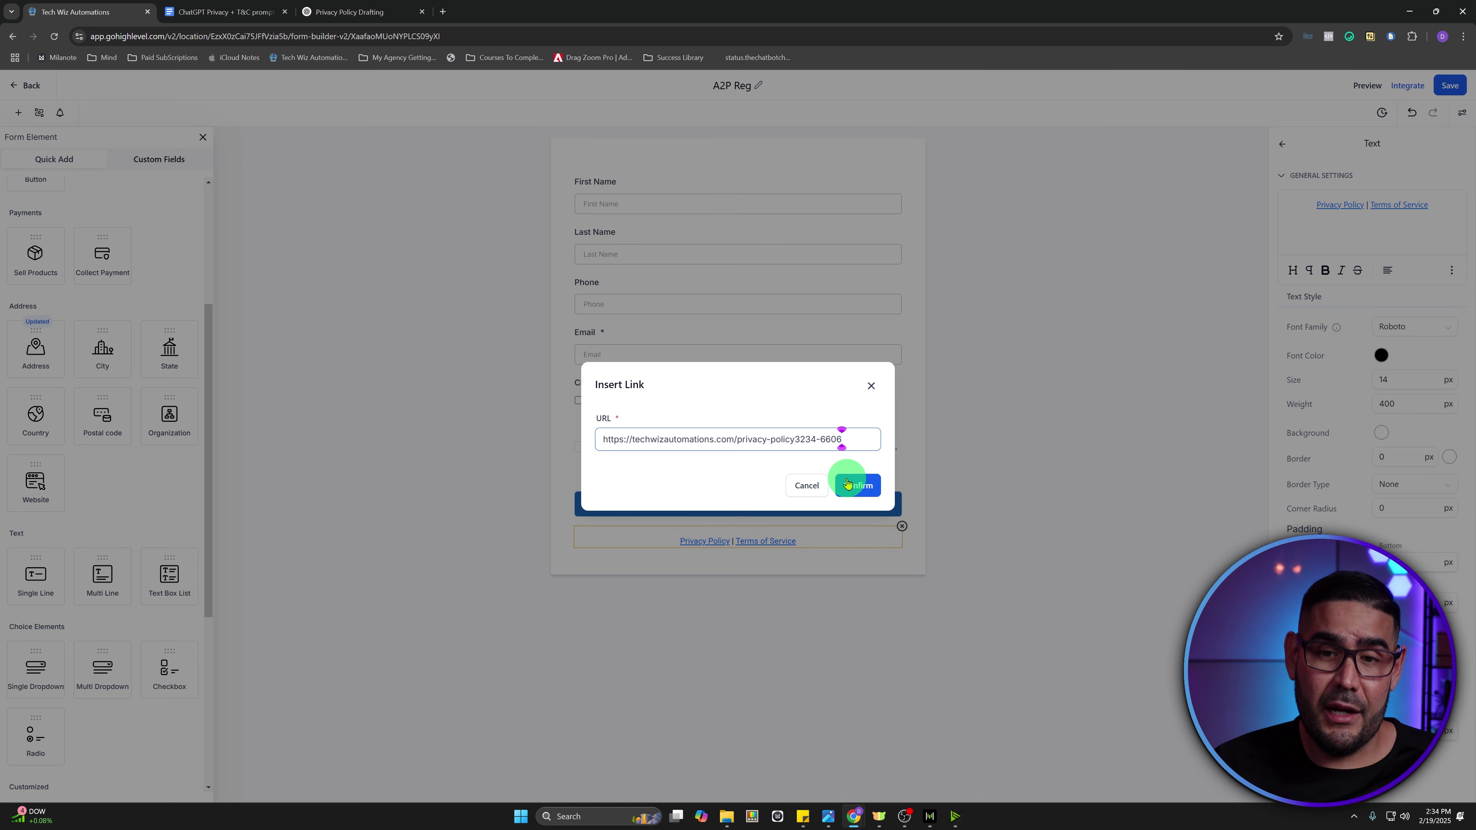
{"action": "left_click", "coordinate": [847, 483]}
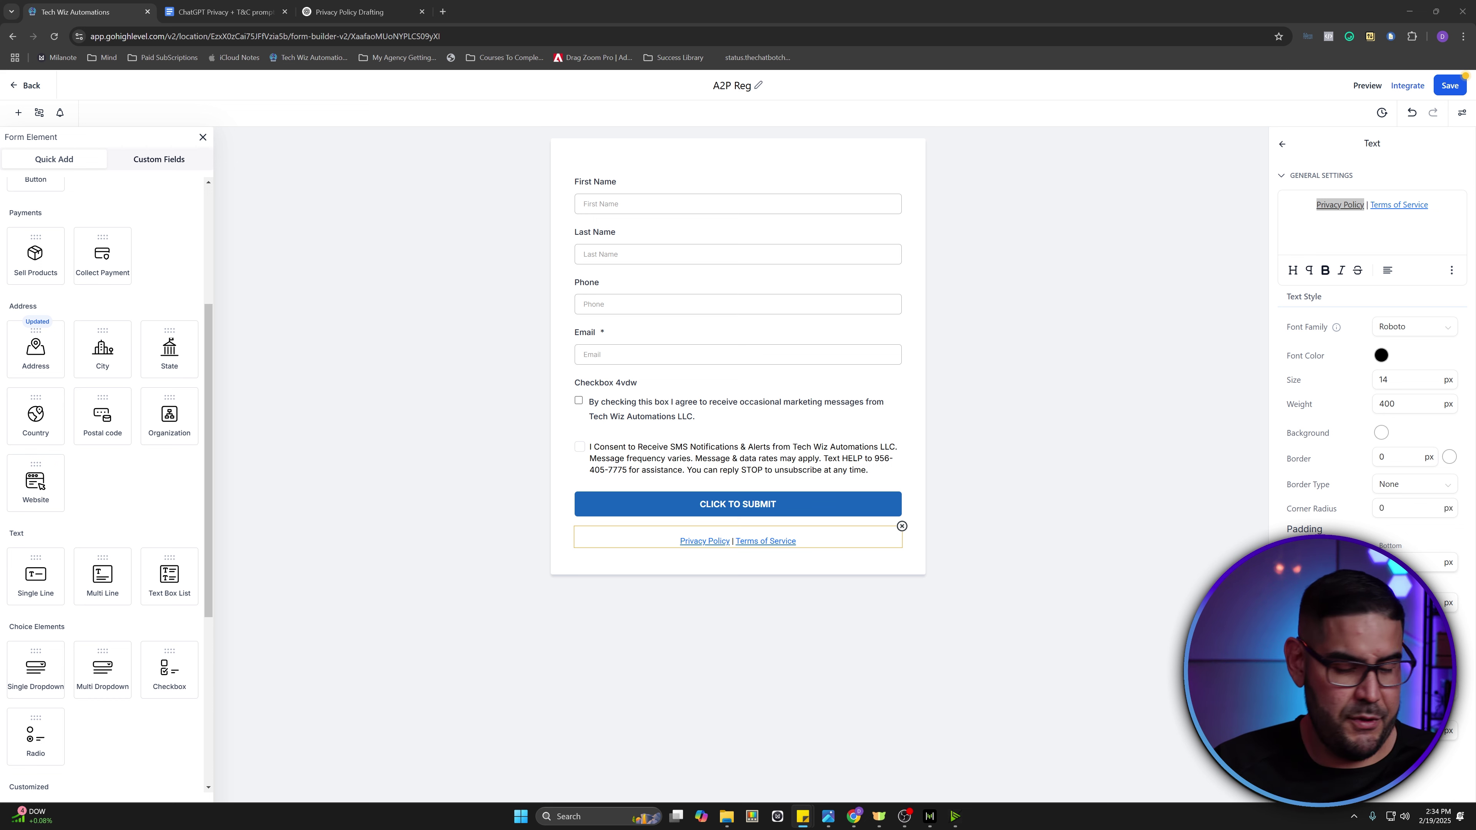
- Link Terms of Service to techwizautomations.com/termsofservice2123-6005, save, and test the Privacy Policy link
{"action": "left_click", "coordinate": [1318, 204]}
{"action": "left_click_drag", "start_coordinate": [1433, 205], "coordinate": [1375, 204]}
{"action": "left_click", "coordinate": [1451, 272]}
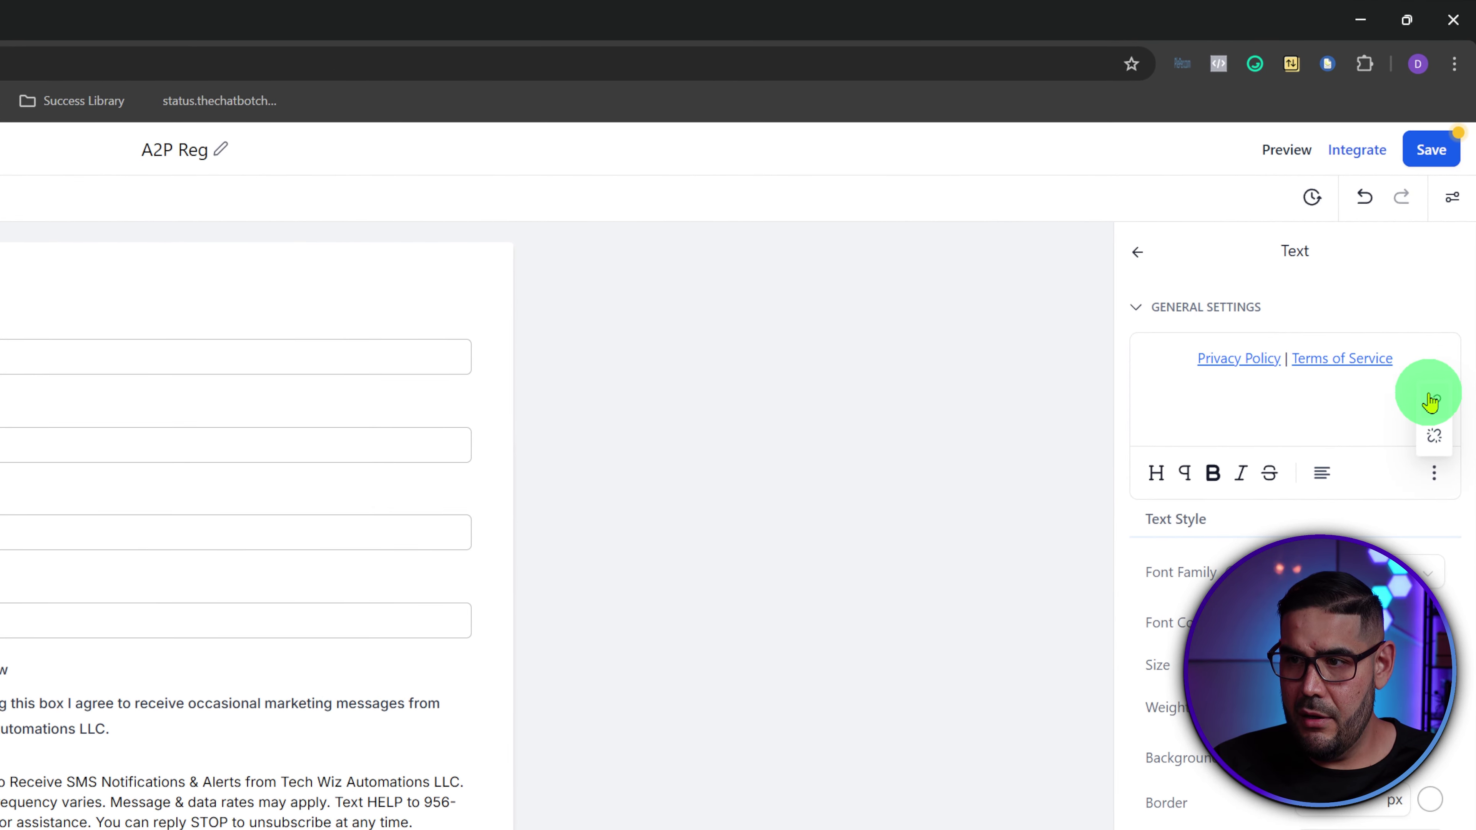
{"action": "left_click", "coordinate": [1452, 229]}
{"action": "left_click", "coordinate": [185, 775]}
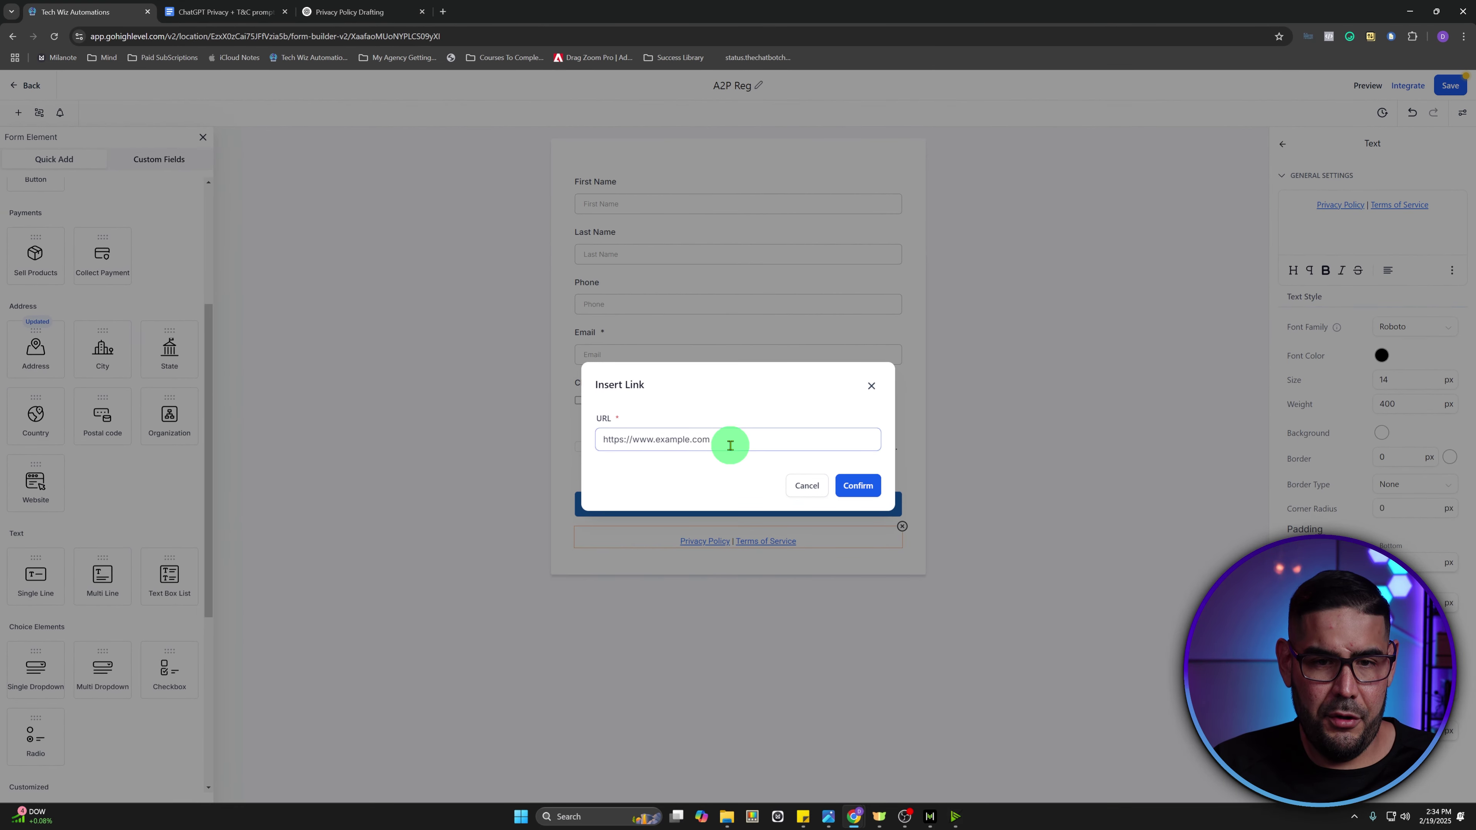
{"action": "key", "text": "ctrl+a"}
{"action": "type", "text": "https://techwizautomations.com/termsofservice2123-6005"}
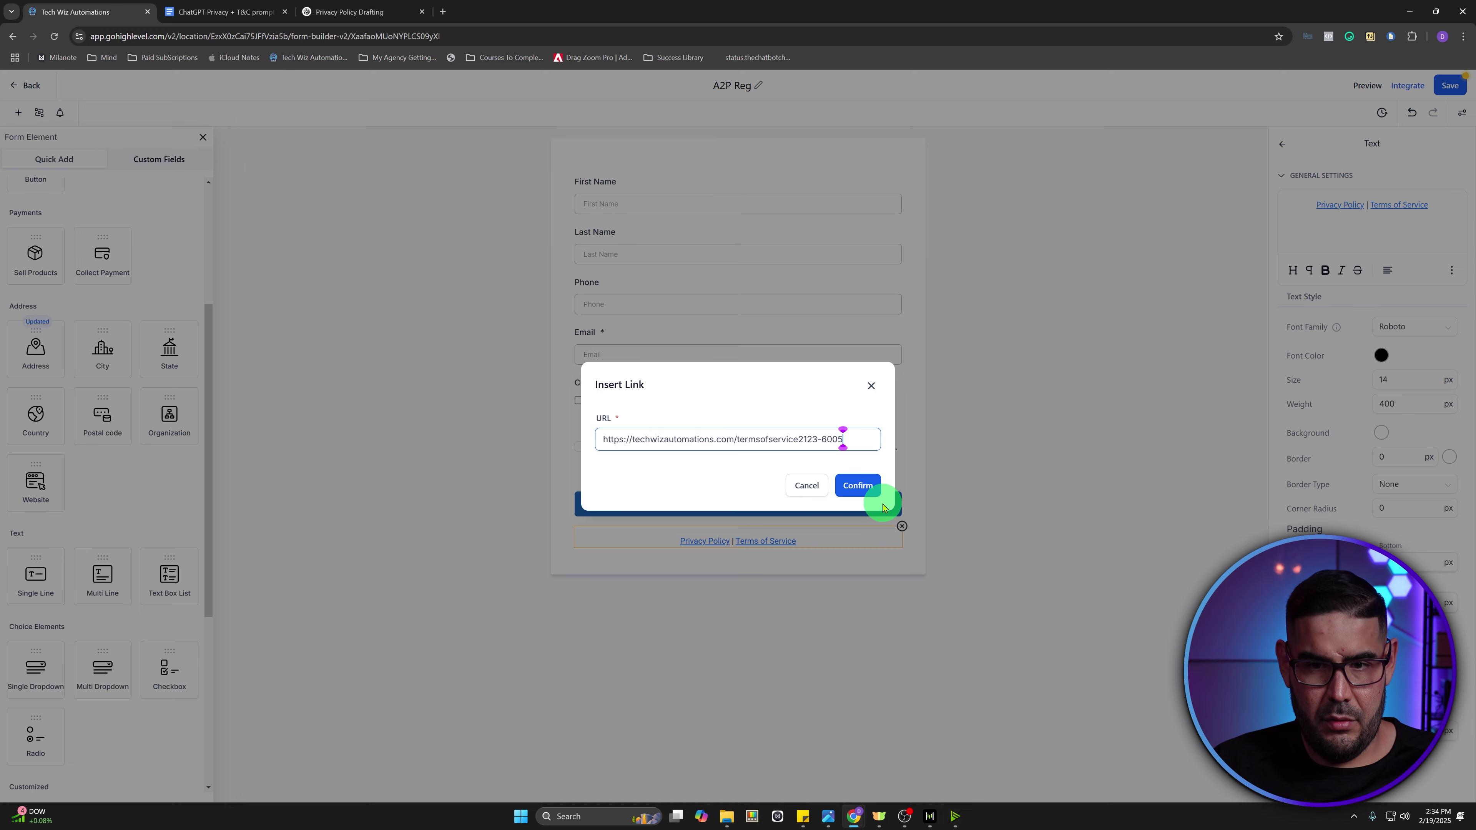
{"action": "left_click", "coordinate": [872, 495]}
{"action": "left_click", "coordinate": [1448, 87]}
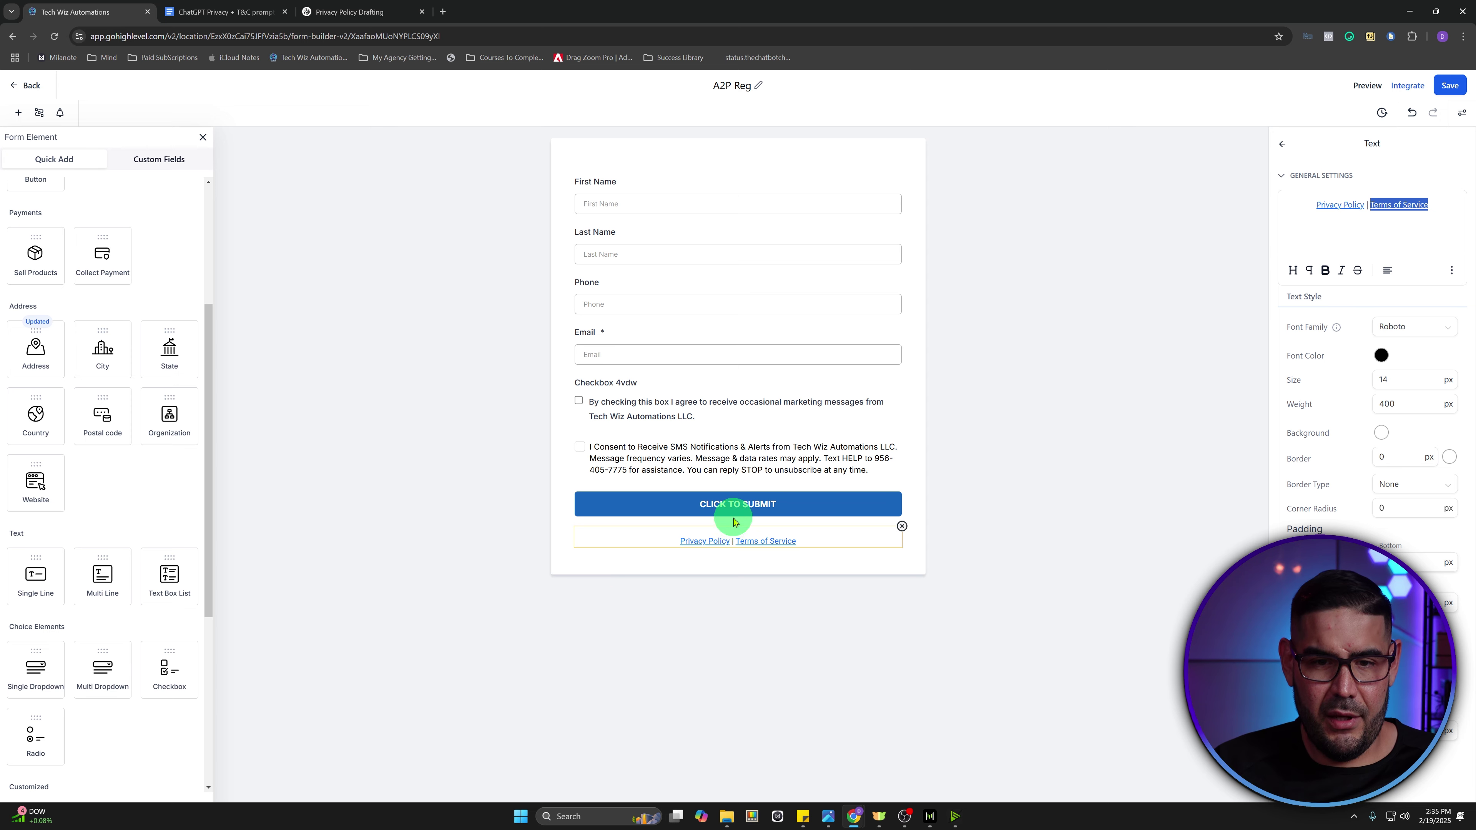
{"action": "left_click", "coordinate": [692, 540]}
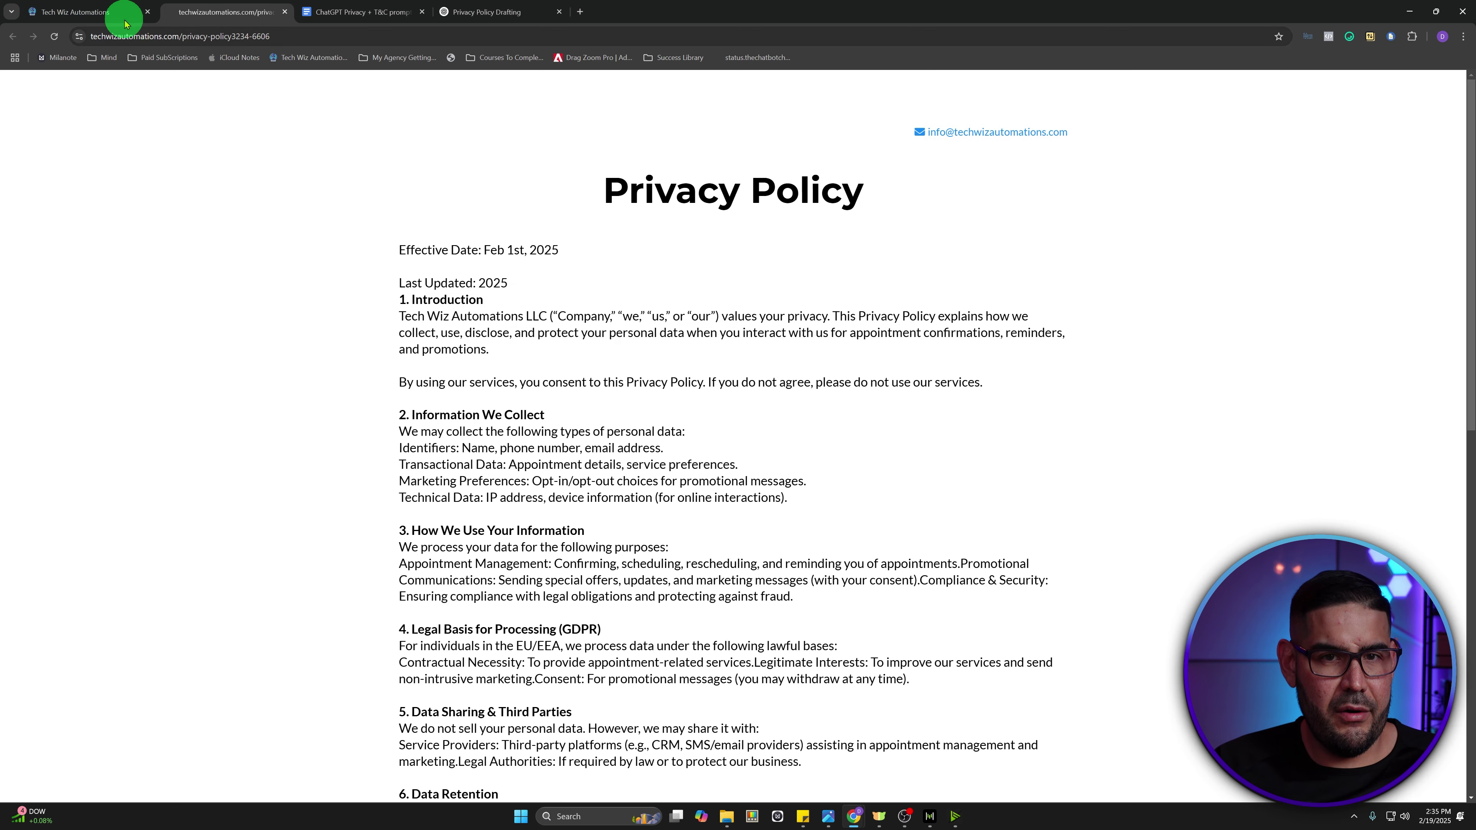
- Check that the Terms of Service link opens the terms page, then select the checkbox's Checkbox 4vdw label
{"action": "left_click", "coordinate": [125, 21]}
{"action": "left_click", "coordinate": [770, 540]}
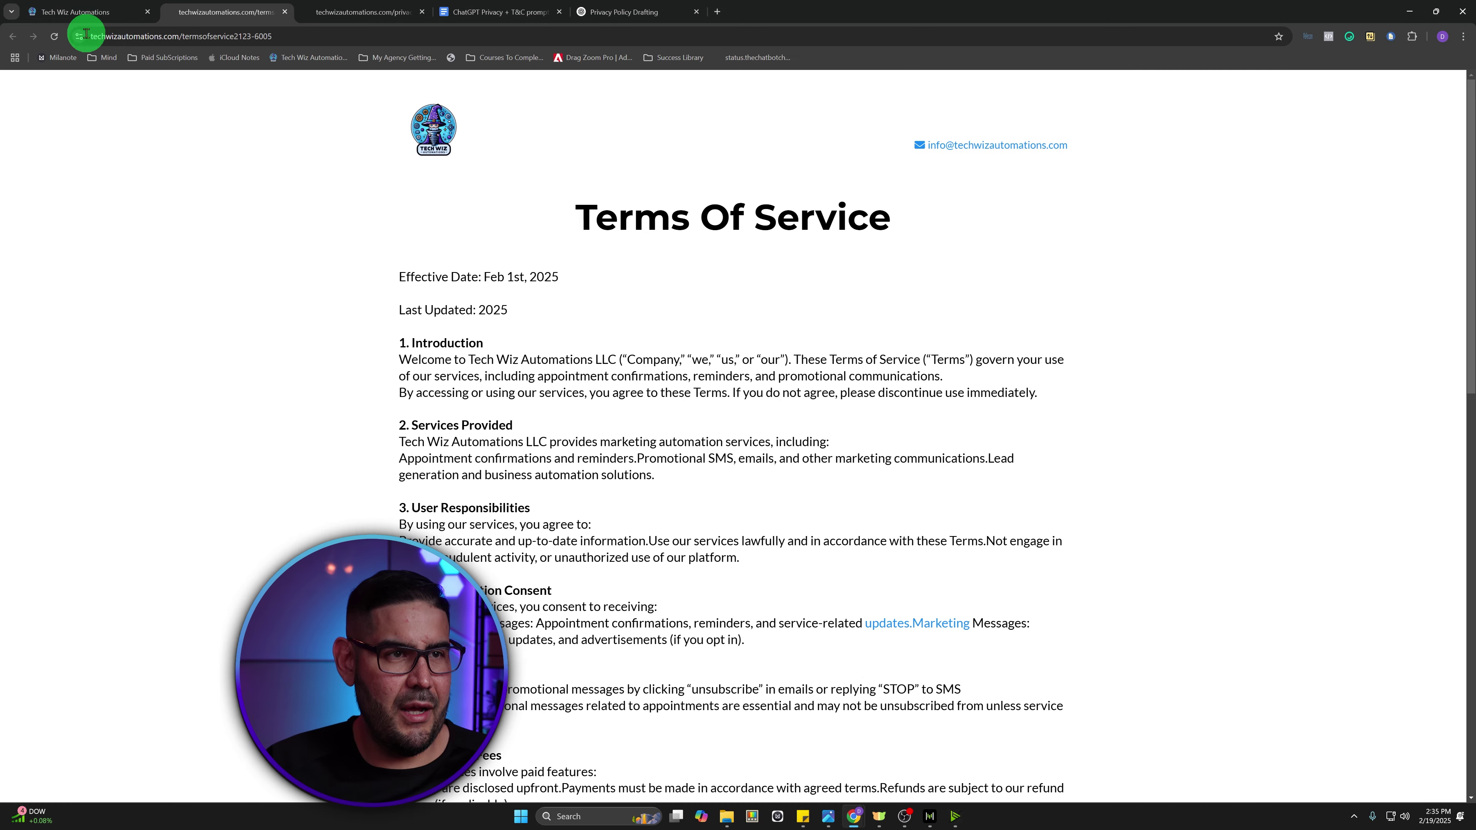
{"action": "left_click", "coordinate": [59, 16]}
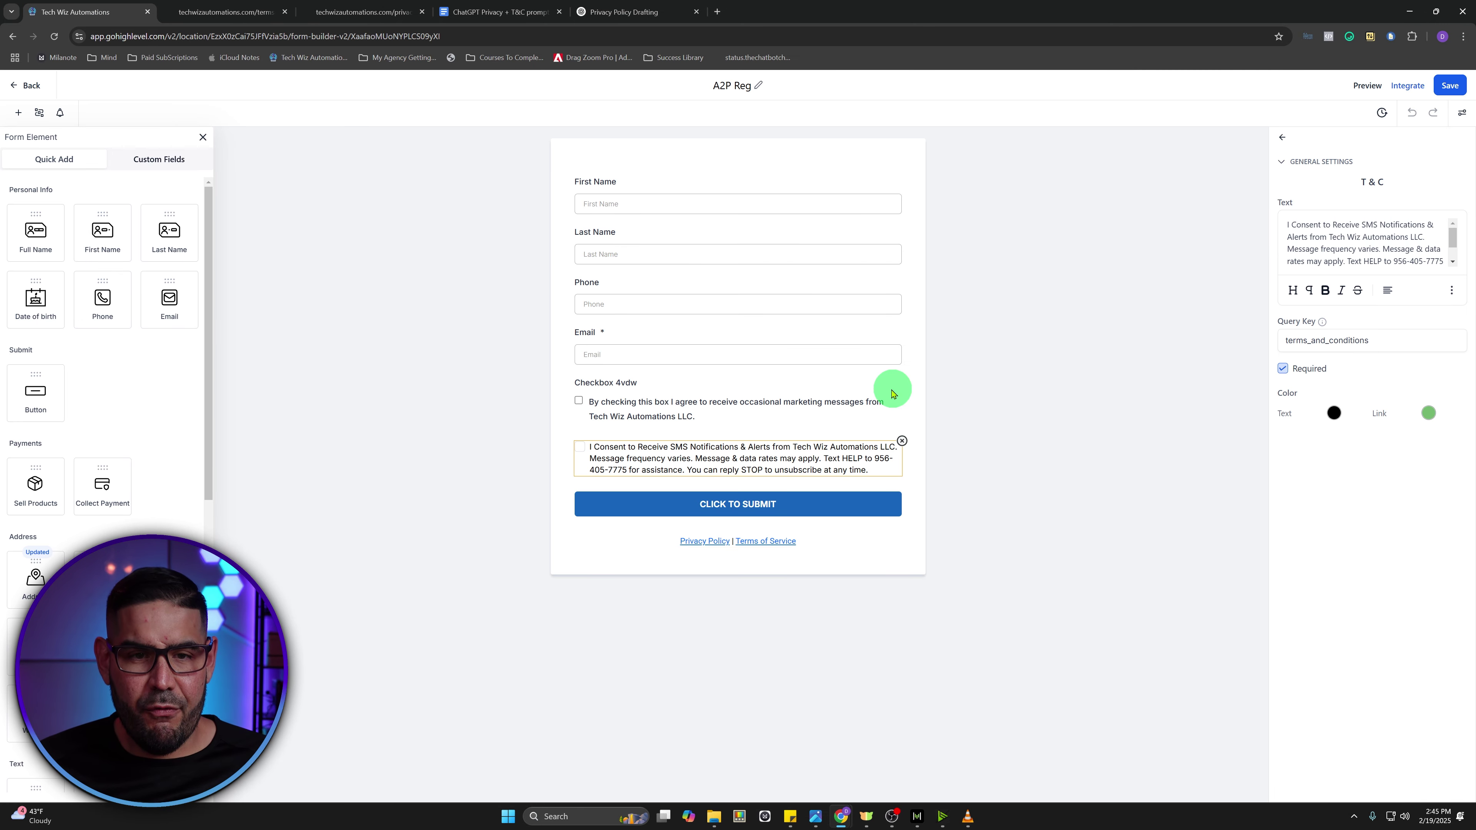
{"action": "left_click", "coordinate": [665, 388]}
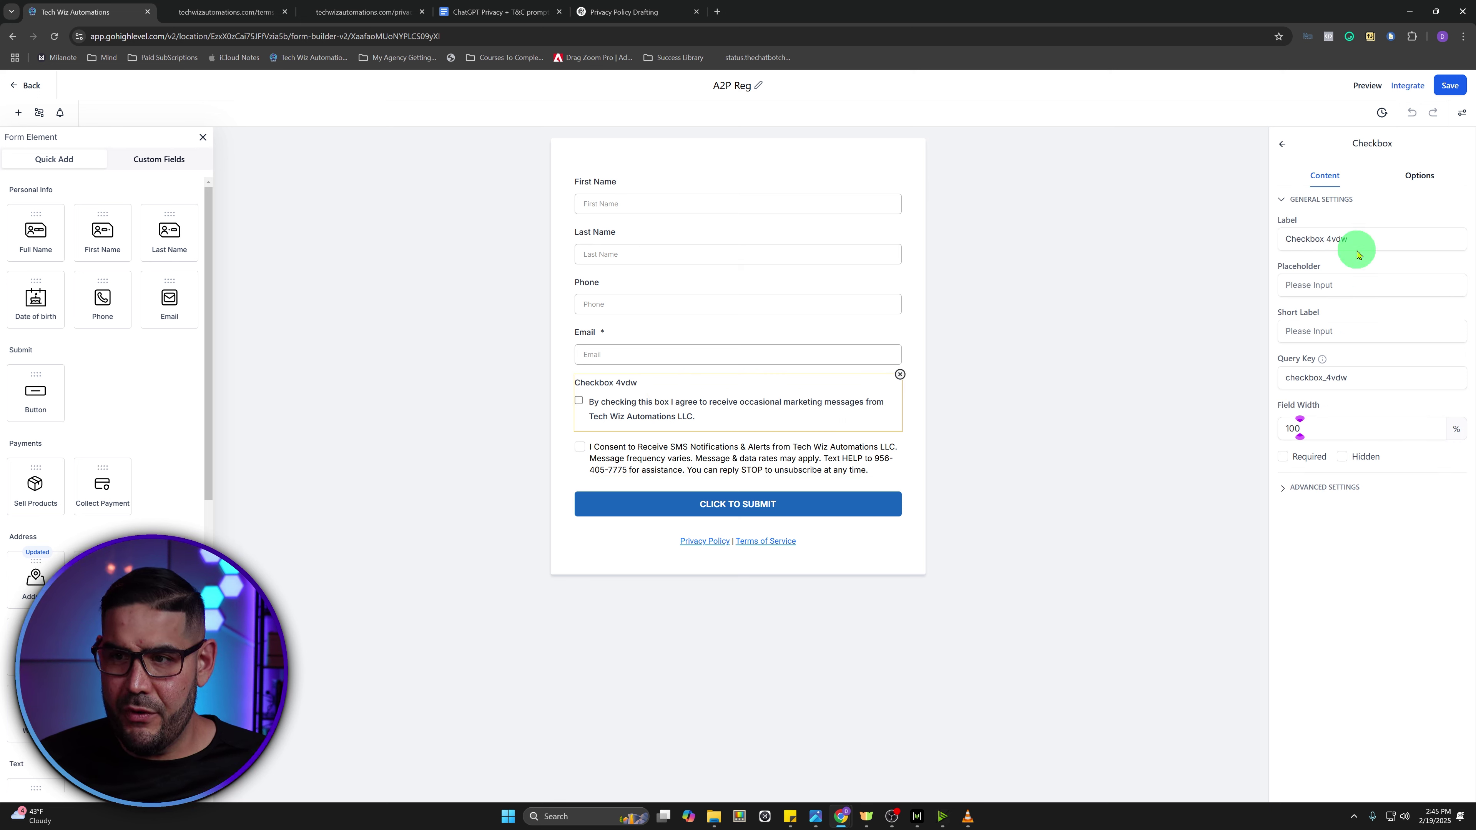
{"action": "triple_click", "coordinate": [1366, 237]}
- Clear the 'Checkbox 4vdw' label from the marketing consent checkbox, save the A2P Reg form, and return to Forms
{"action": "key", "text": "BackSpace"}
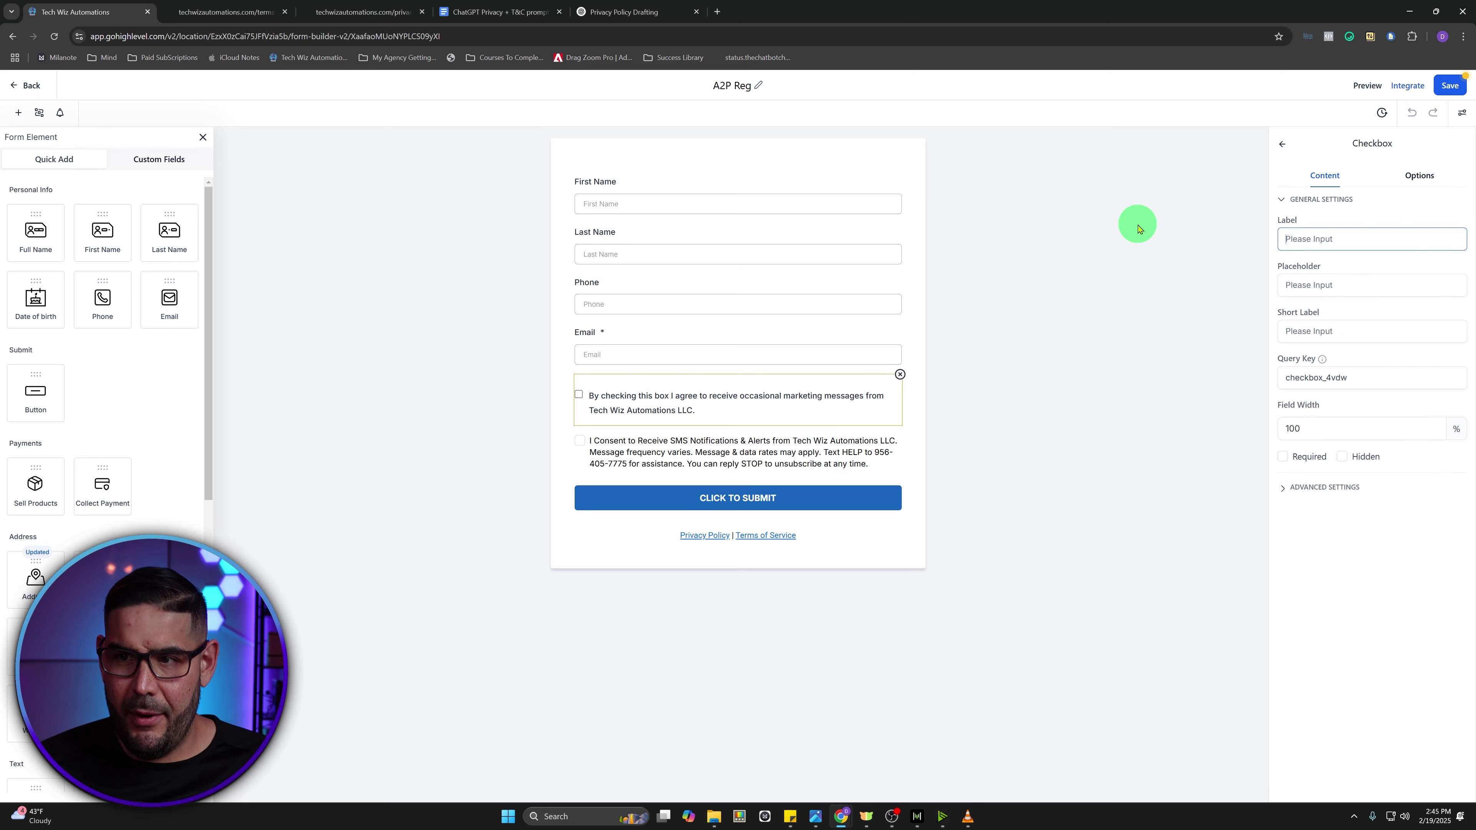
{"action": "left_click", "coordinate": [1366, 213]}
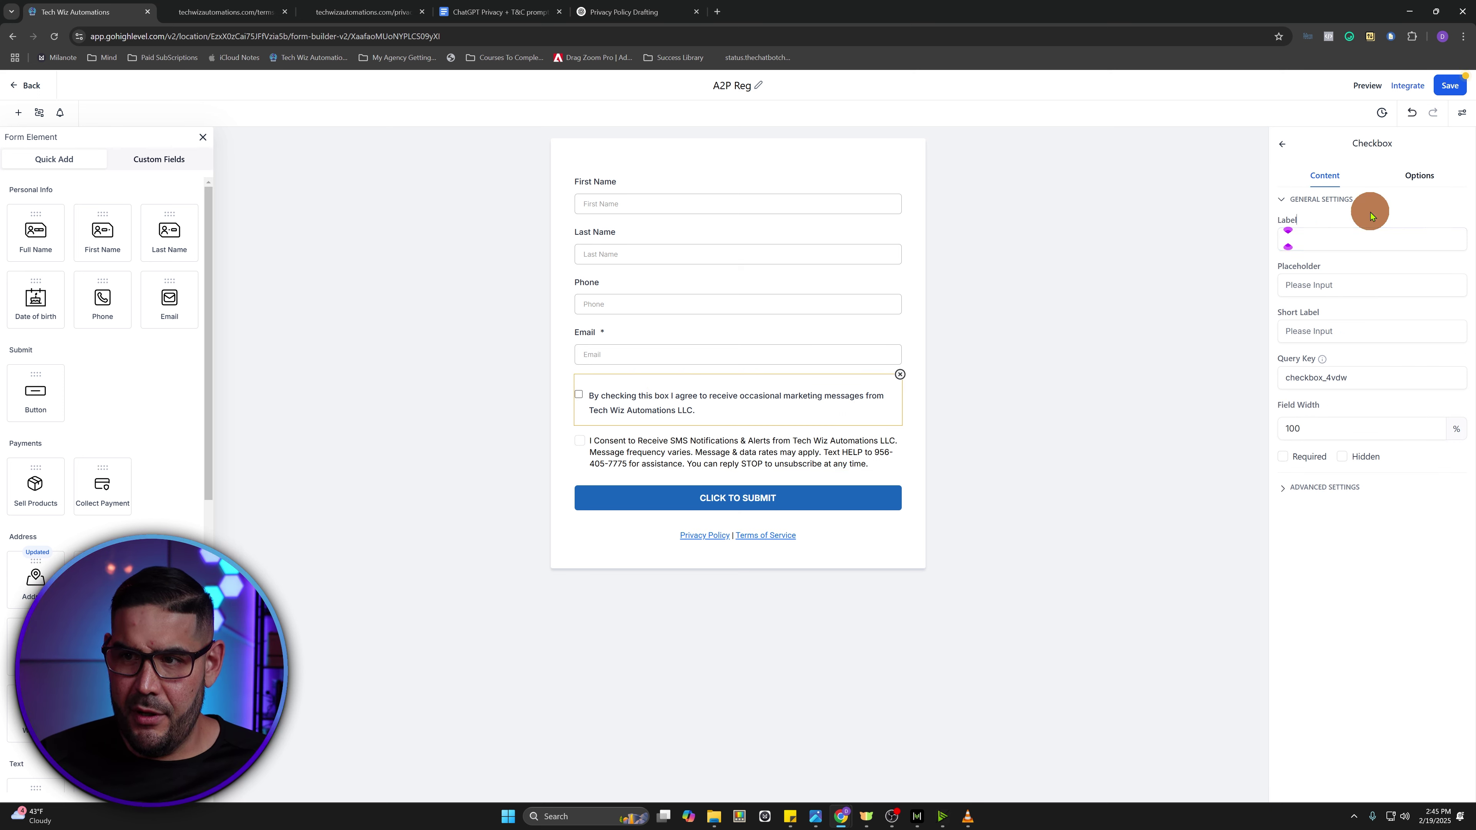
{"action": "left_click", "coordinate": [1451, 87]}
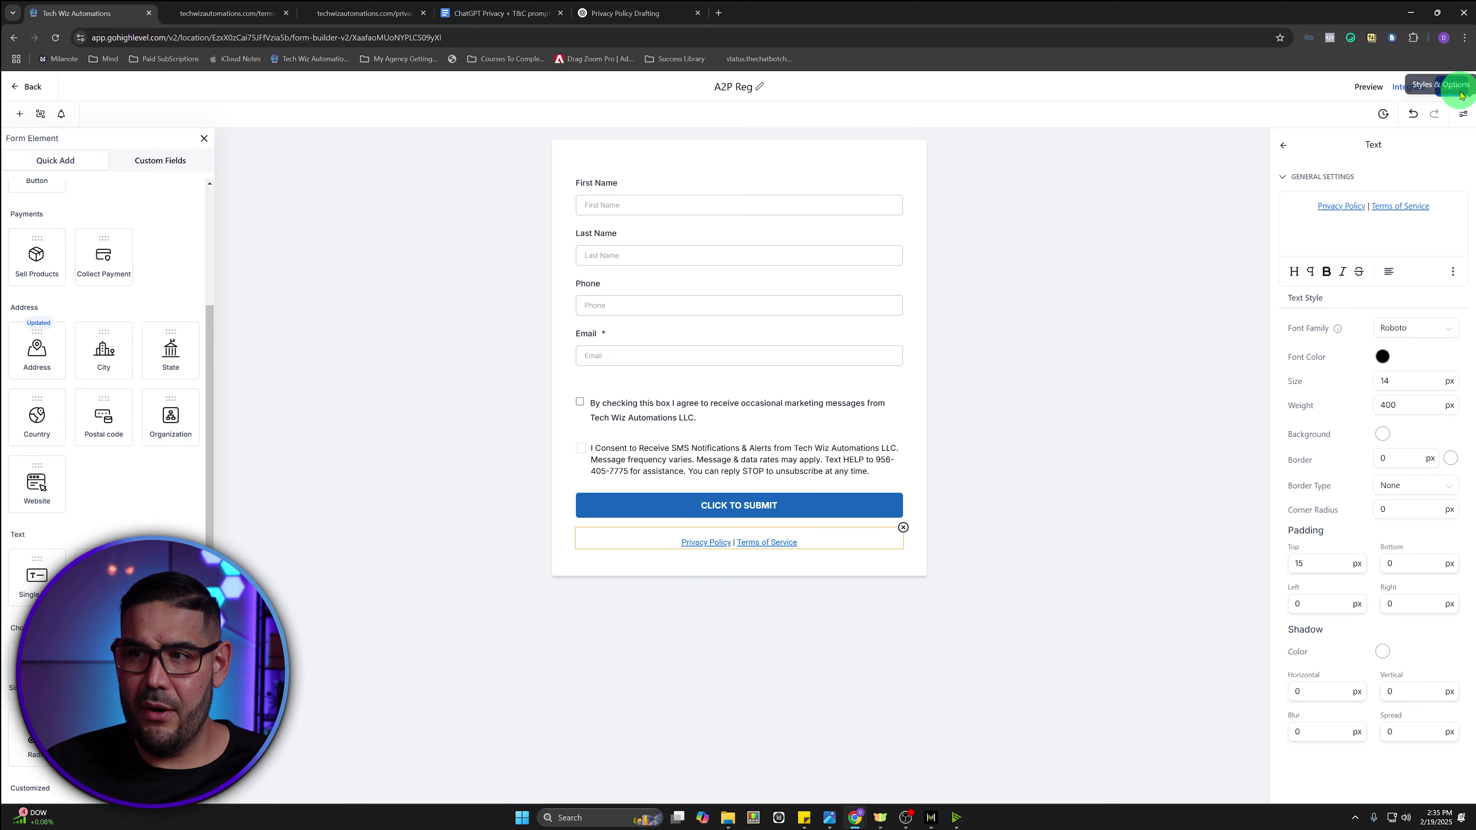
{"action": "left_click", "coordinate": [1450, 86]}
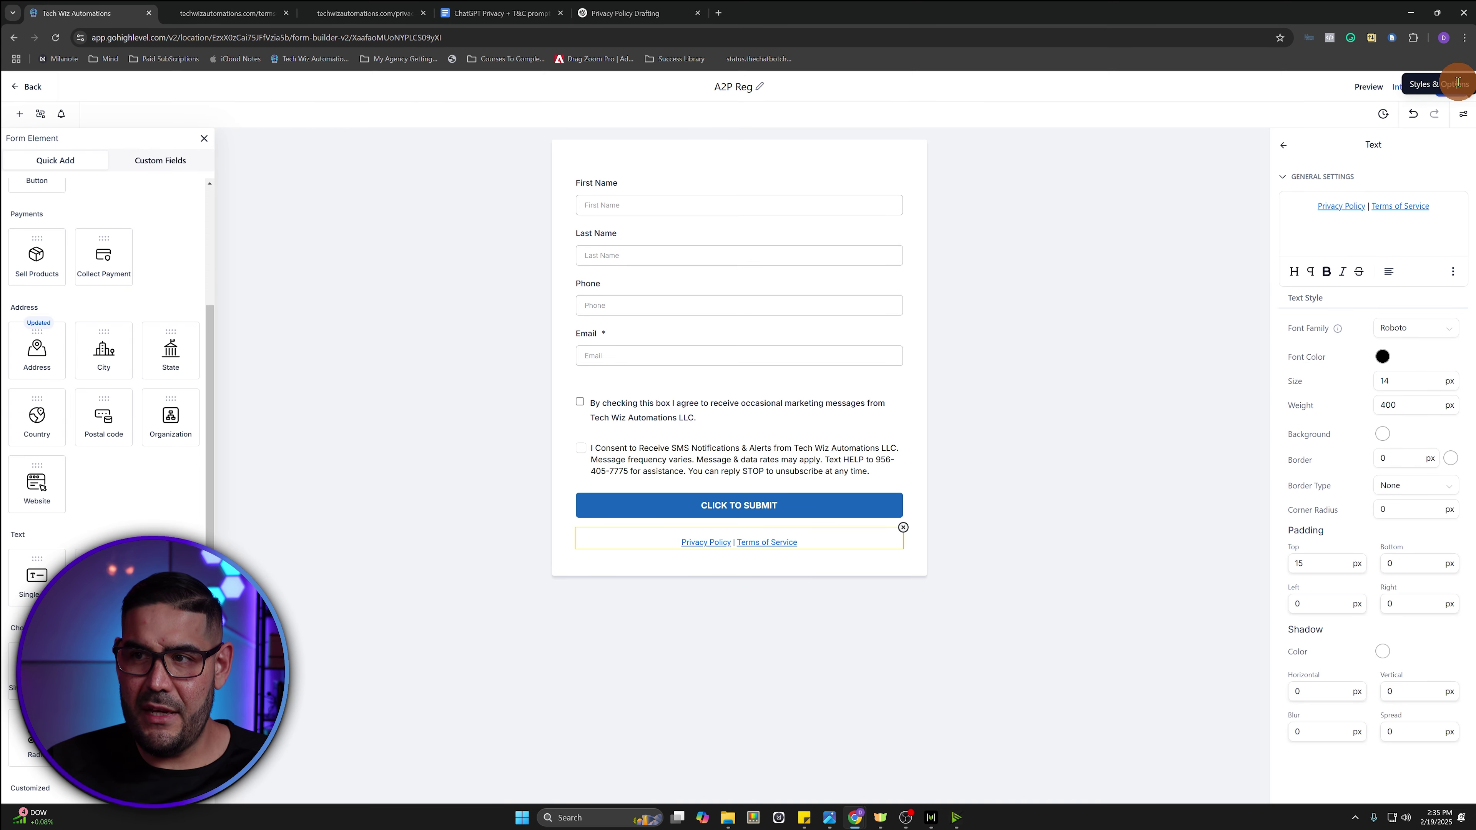
{"action": "left_click", "coordinate": [1451, 86]}
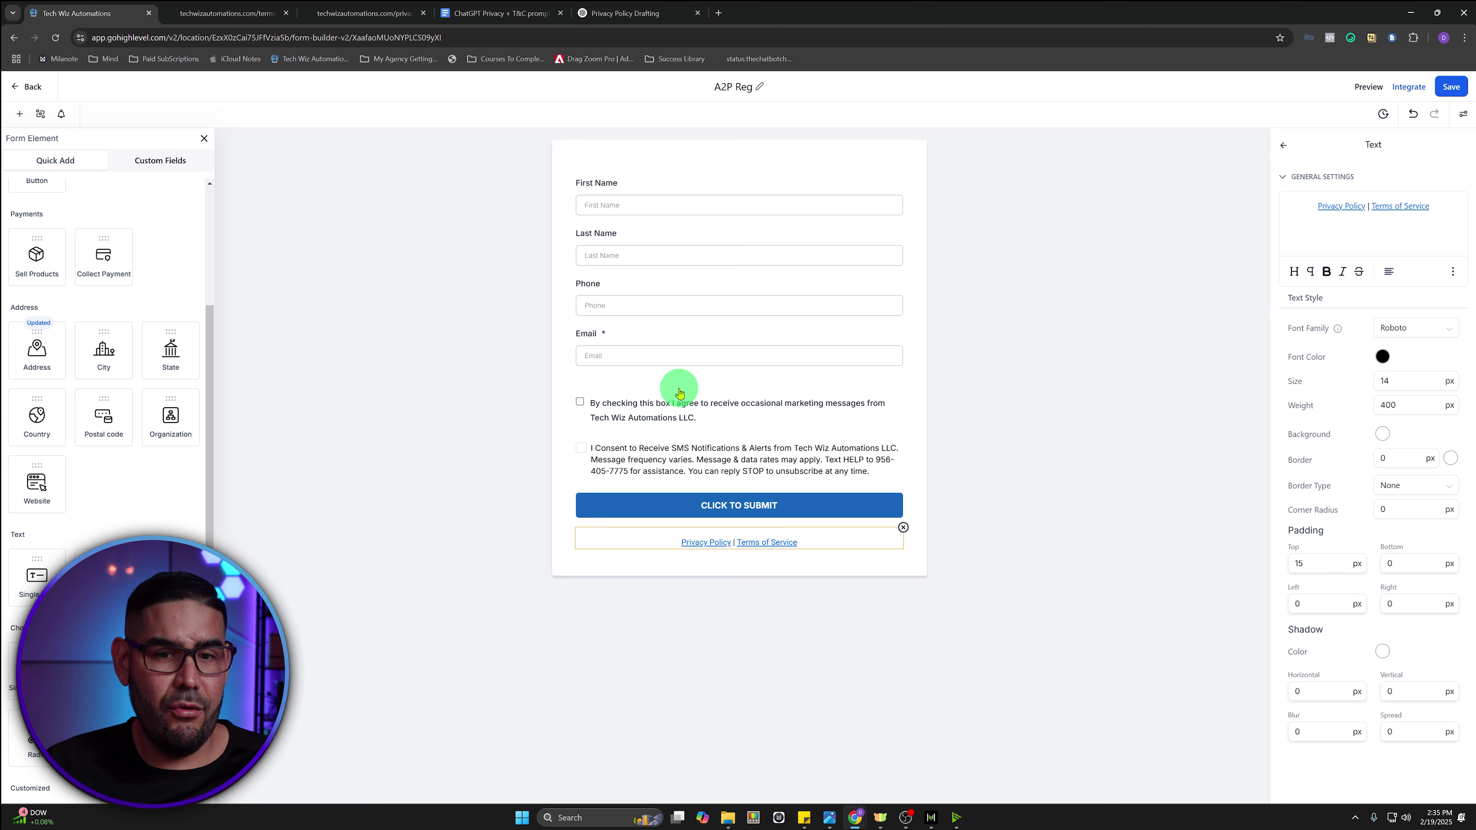
{"action": "left_click", "coordinate": [24, 86]}
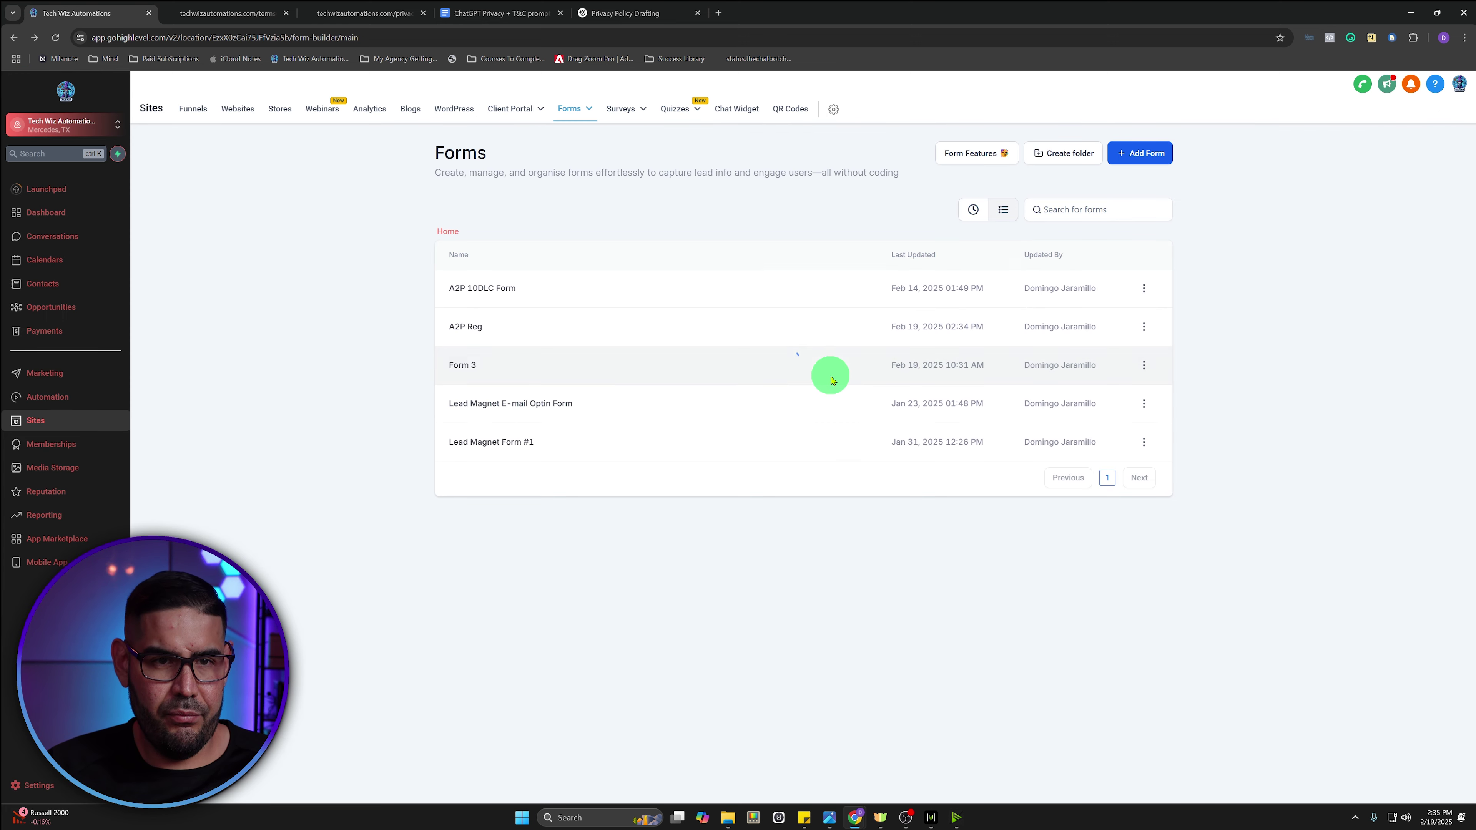
- Open the Optin step of Lead Magnet Funnel A2P 10DLC in the page builder
{"action": "left_click", "coordinate": [197, 111]}
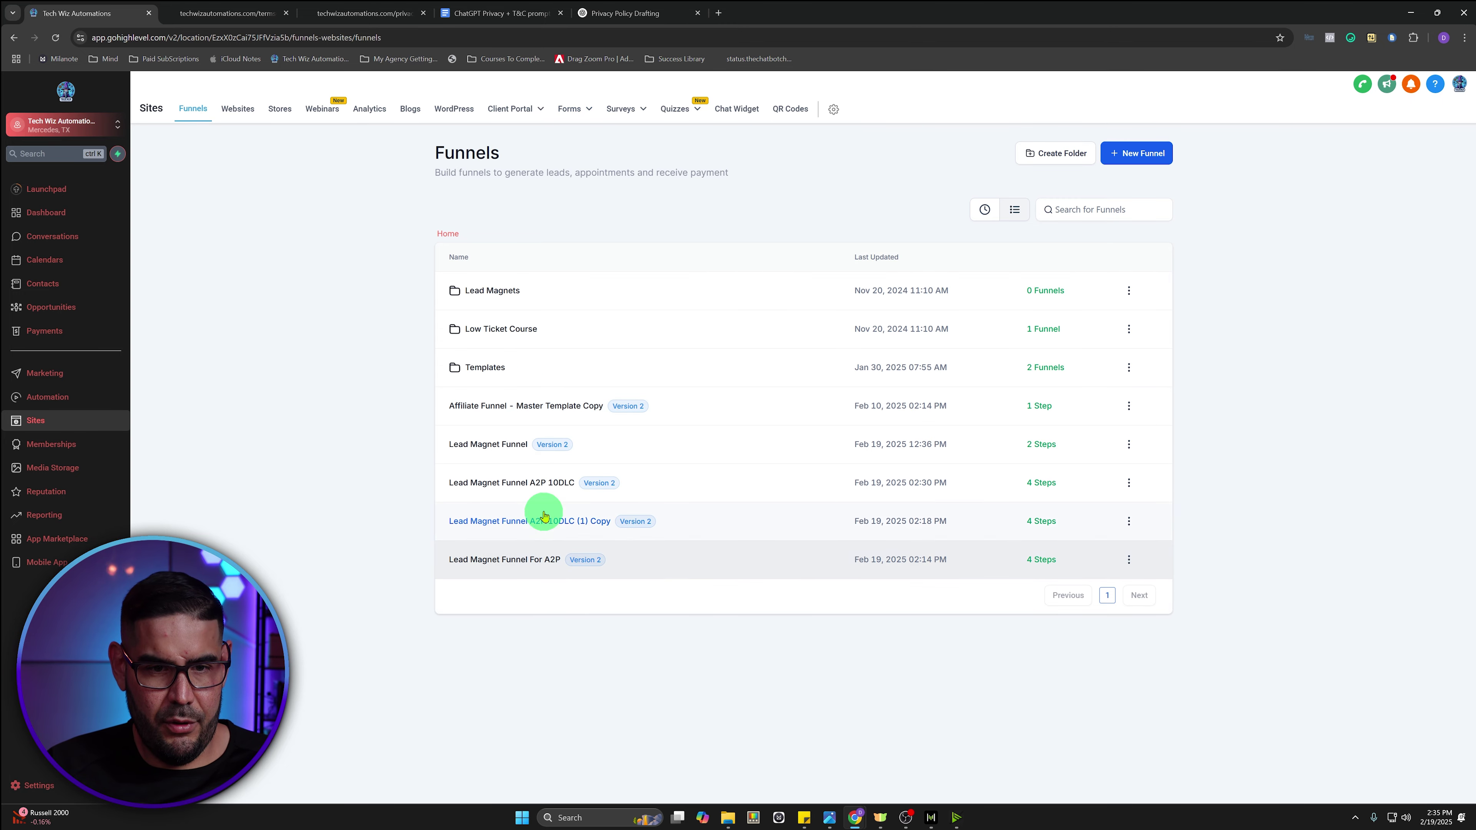
{"action": "left_click", "coordinate": [546, 490]}
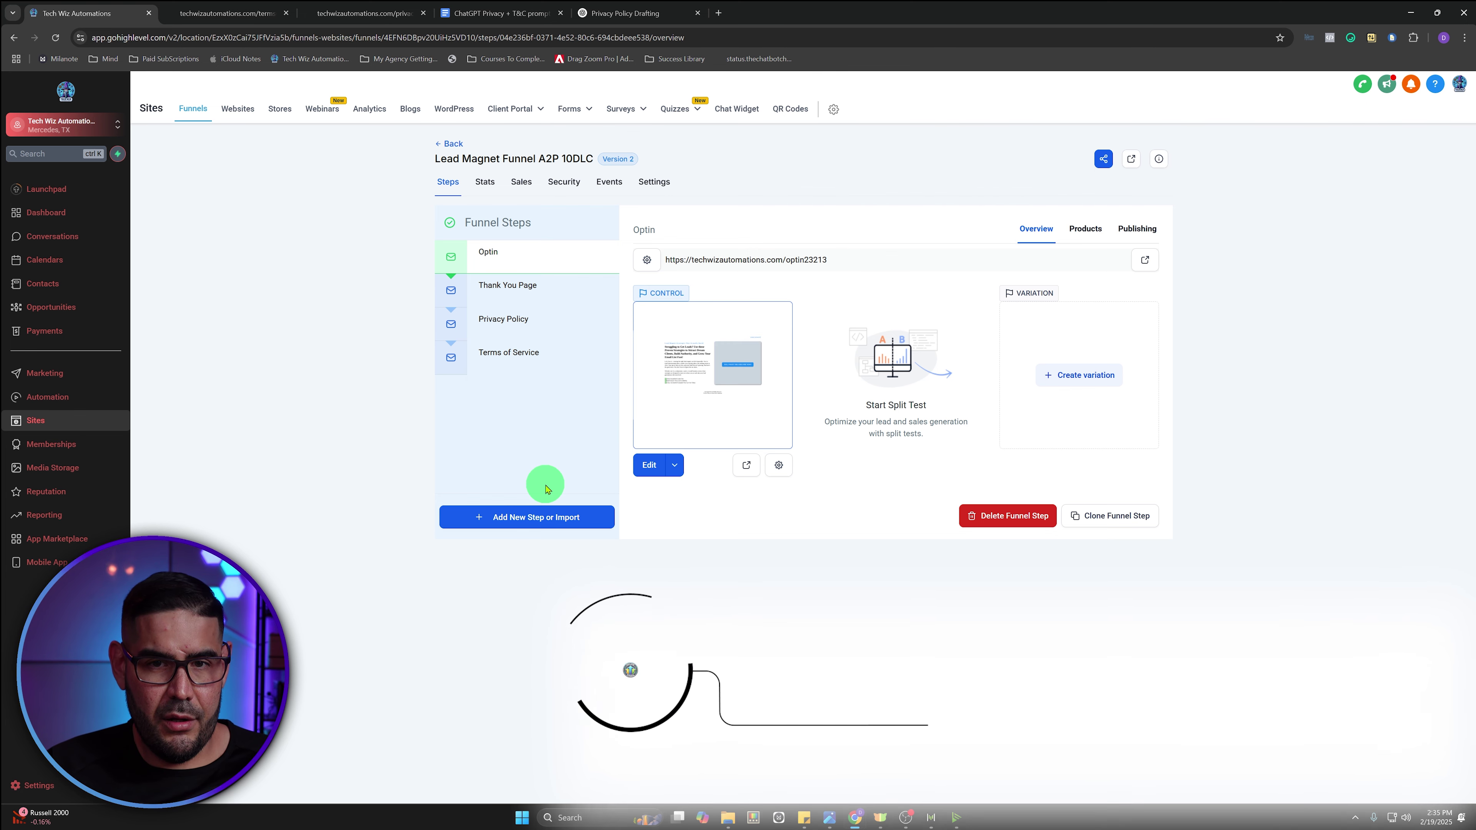
{"action": "left_click", "coordinate": [645, 465]}
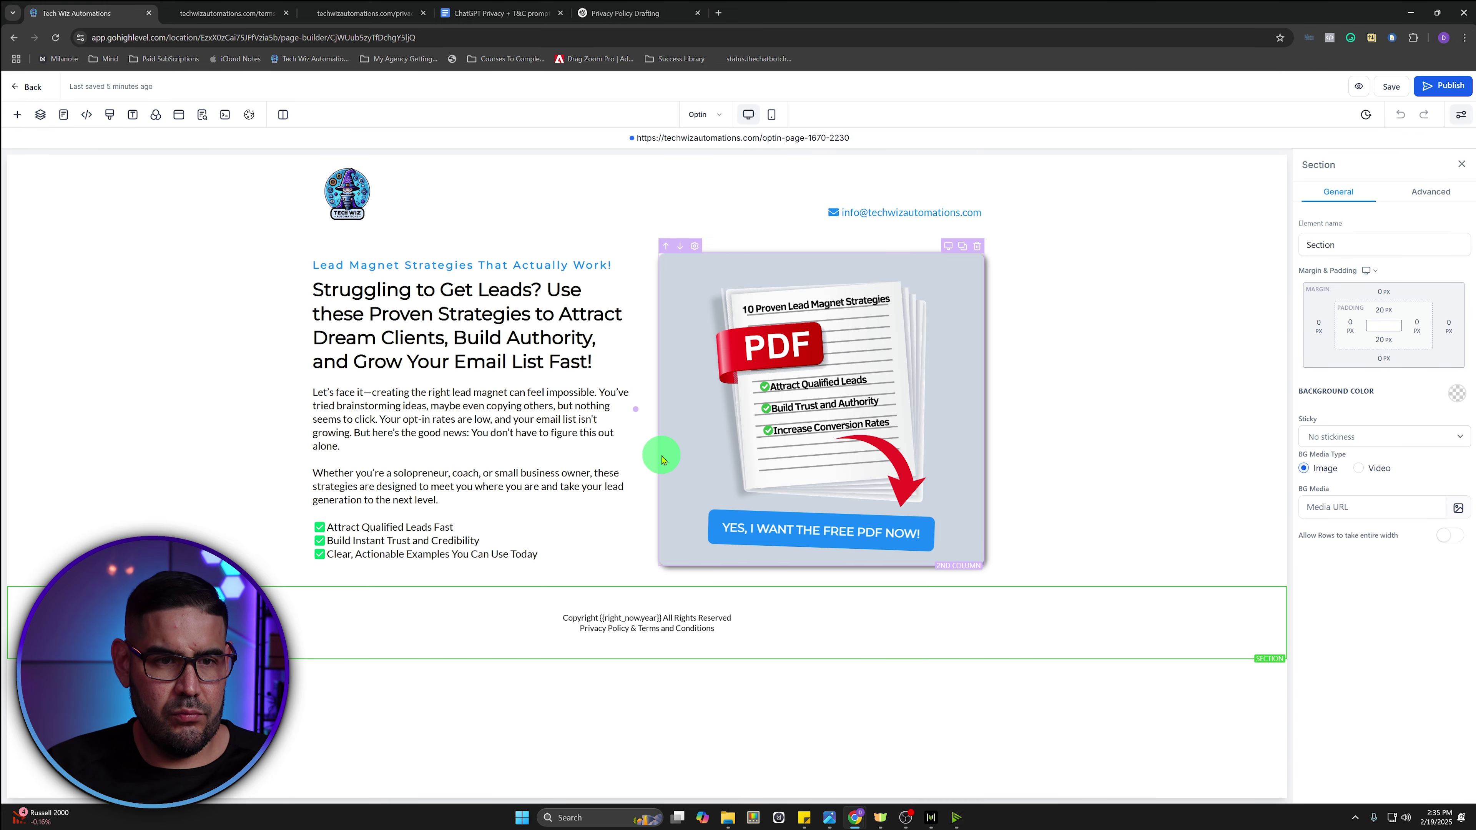
- Set the opt-in popup's form block to the A2P Reg form and save the Optin page
{"action": "left_click", "coordinate": [181, 118]}
{"action": "left_click", "coordinate": [781, 542]}
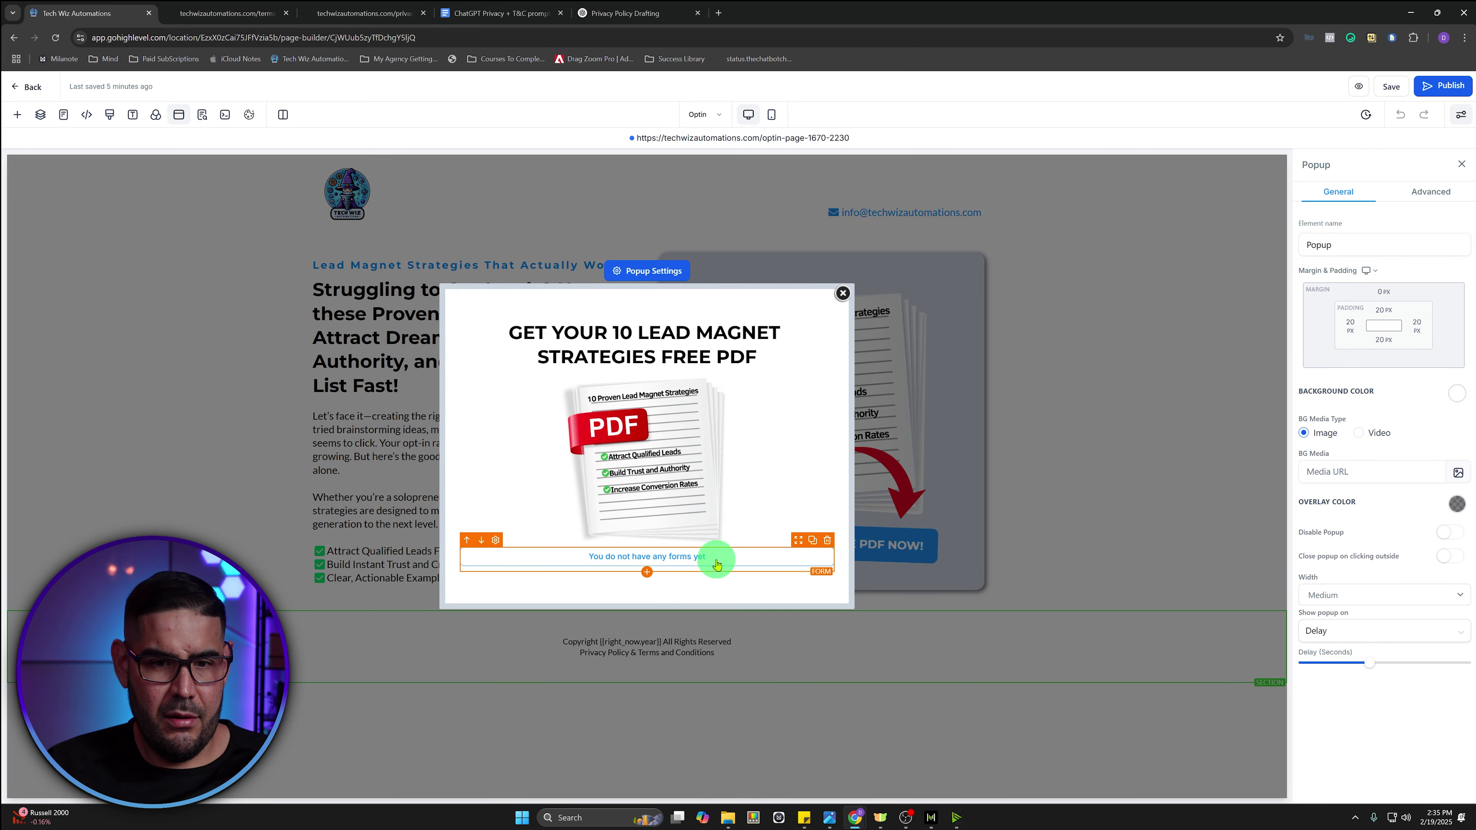
{"action": "left_click", "coordinate": [764, 556]}
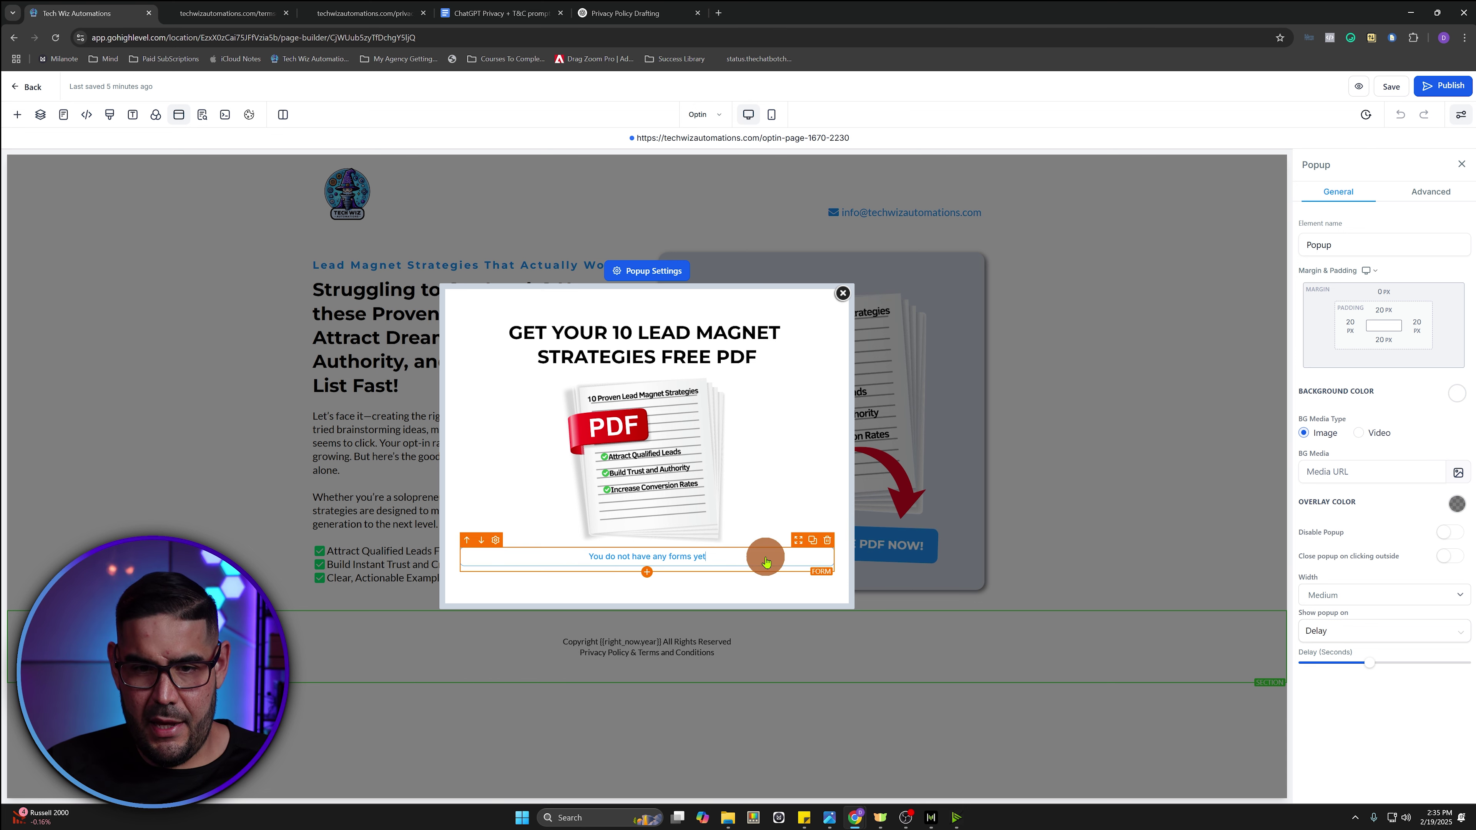
{"action": "left_click", "coordinate": [1462, 398]}
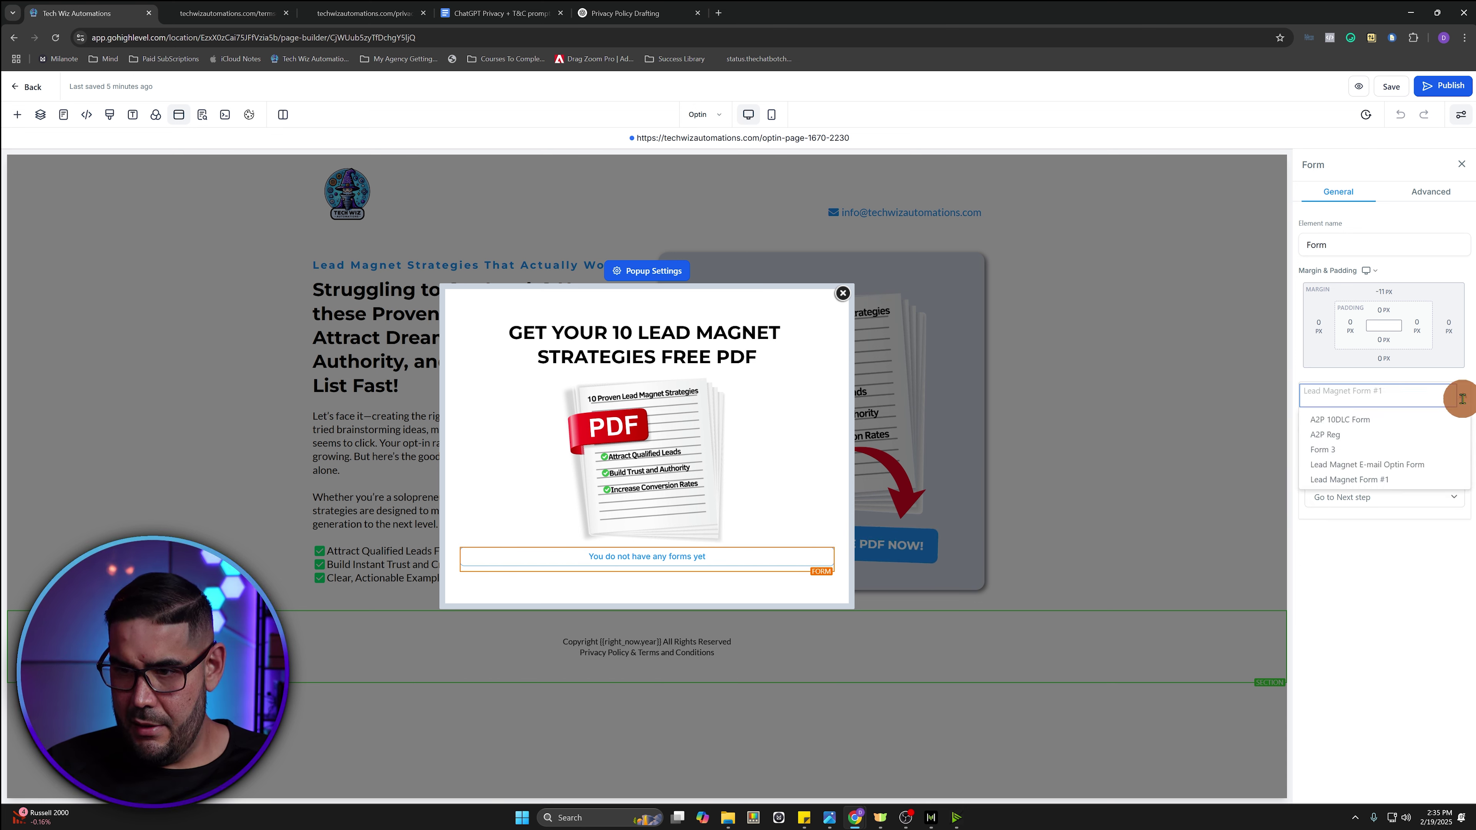
{"action": "left_click", "coordinate": [1363, 443]}
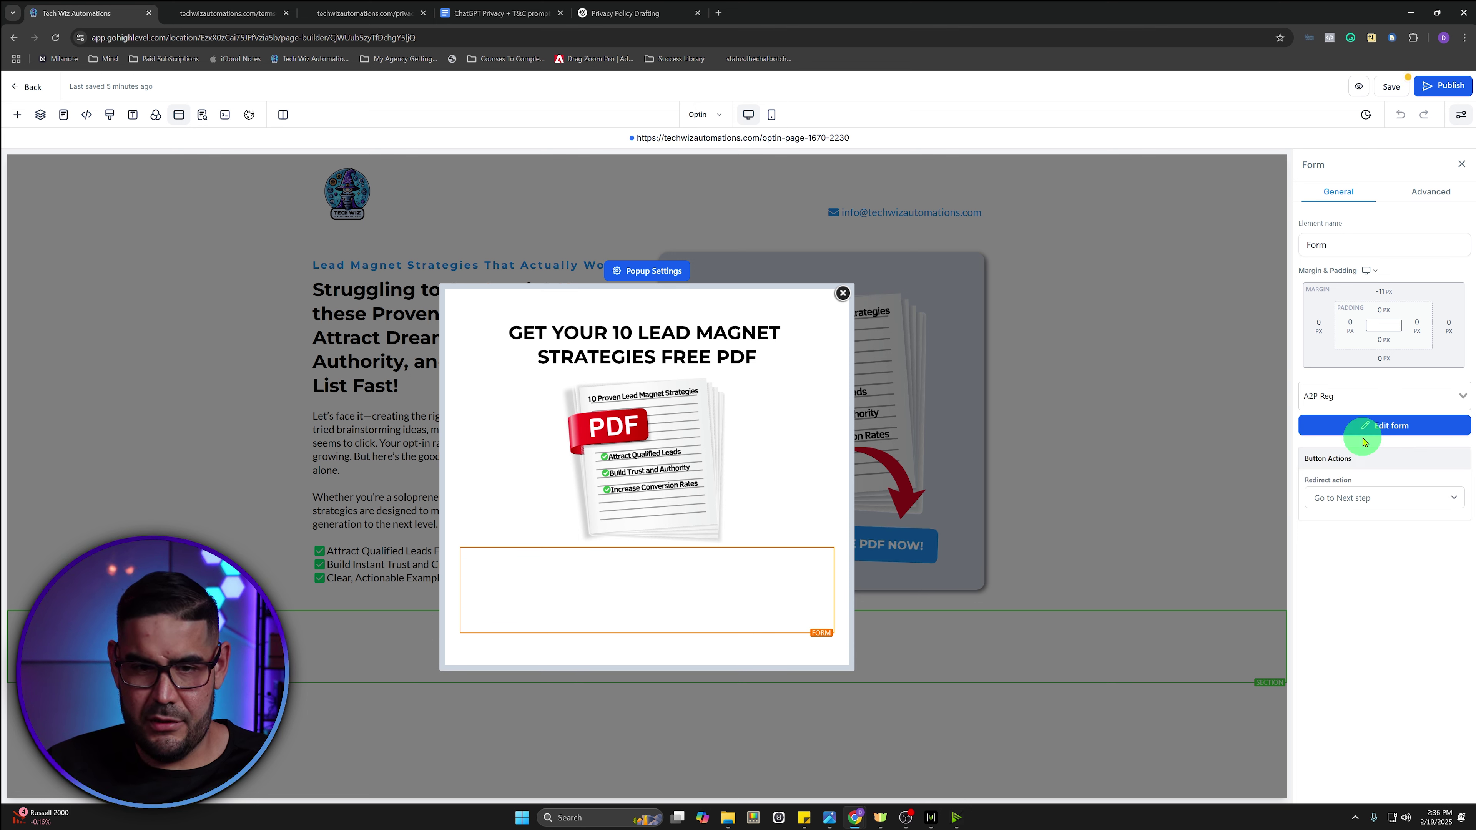
{"action": "scroll", "coordinate": [671, 384], "scroll_direction": "down", "scroll_amount": 2}
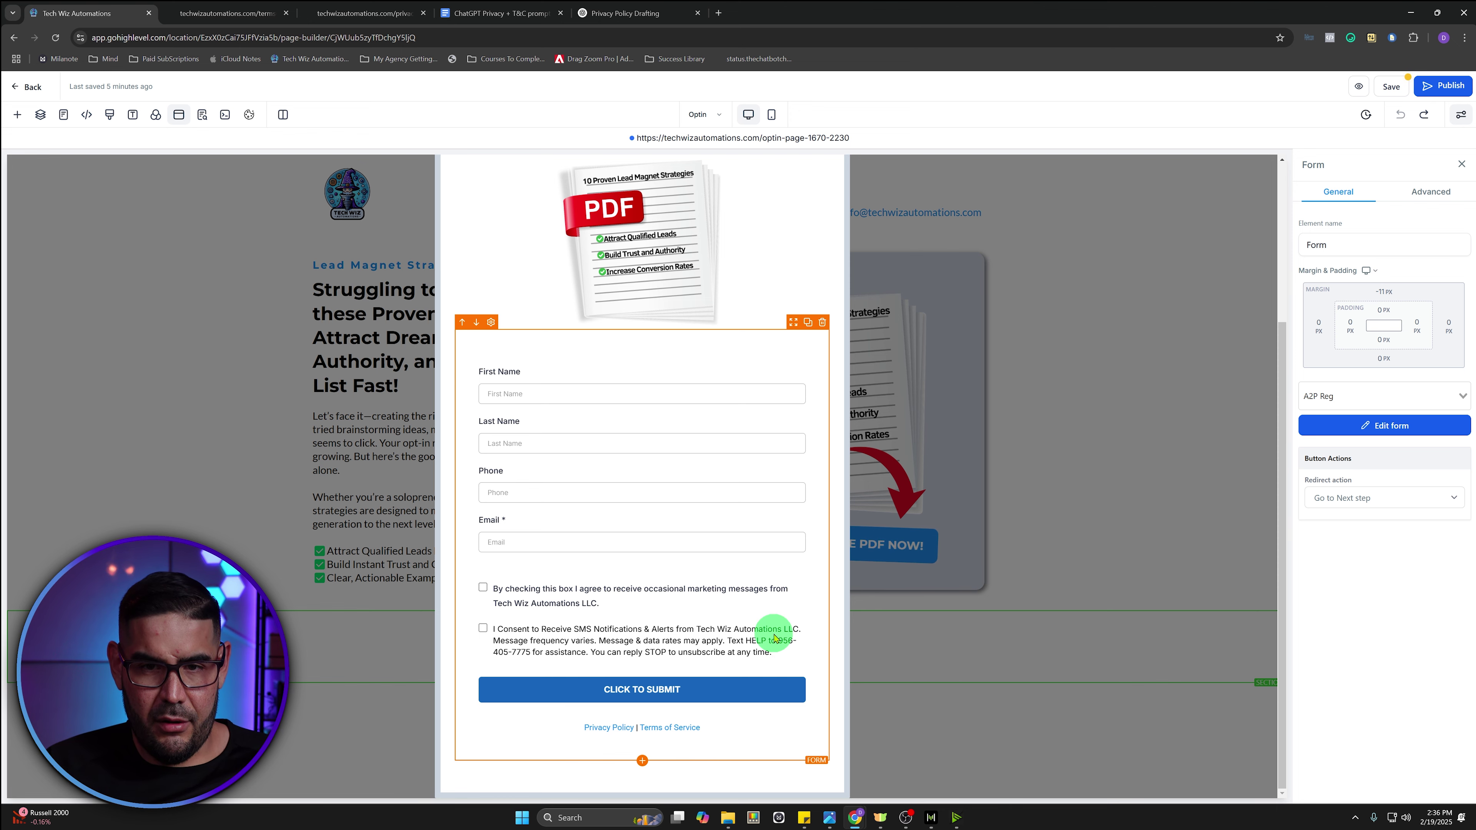
{"action": "left_click", "coordinate": [1390, 85]}
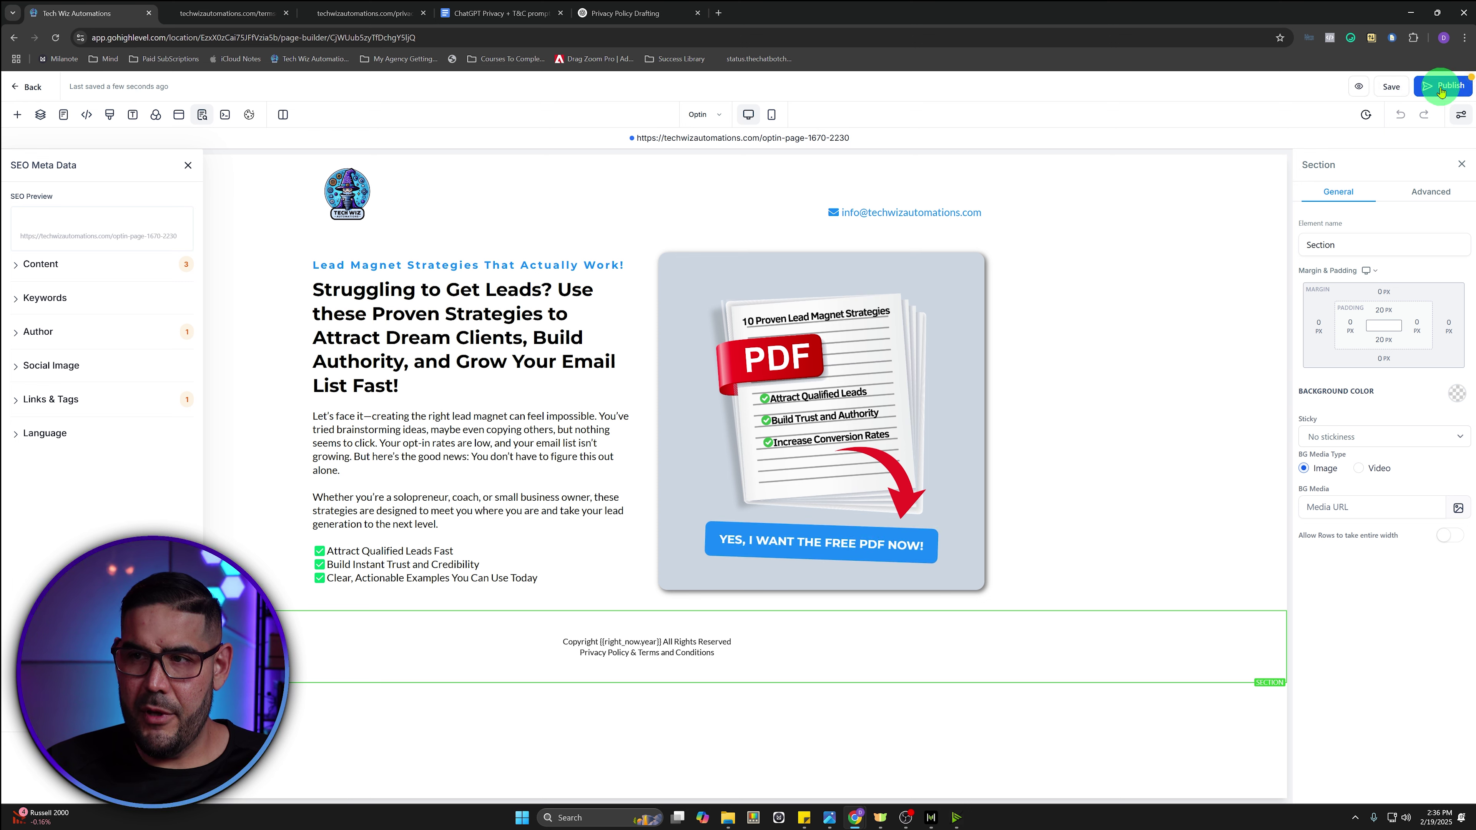
- Publish the Optin page and exit the page builder to the Launchpad
{"action": "left_click", "coordinate": [1437, 87]}
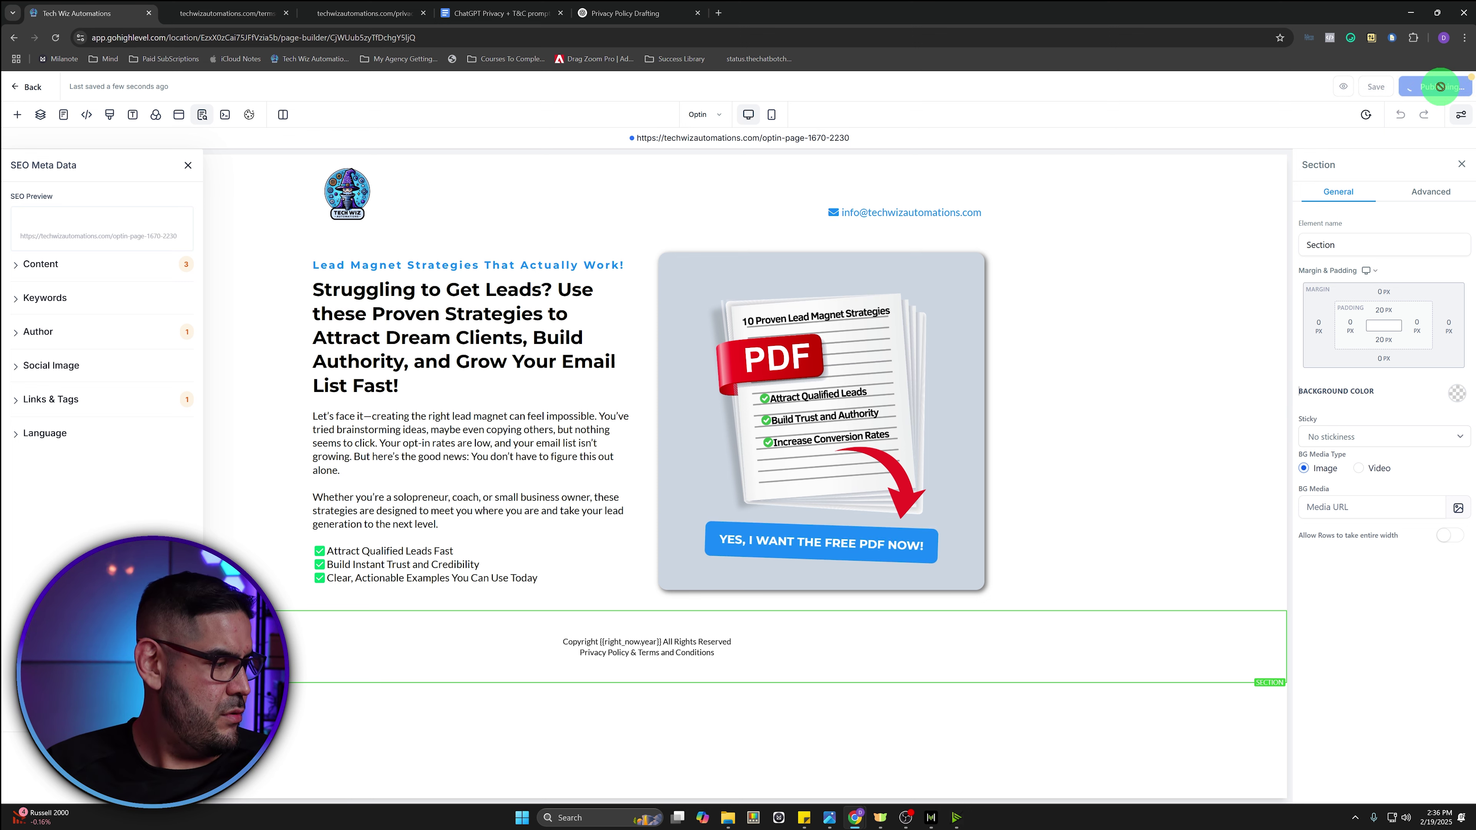
{"action": "left_click", "coordinate": [1441, 88]}
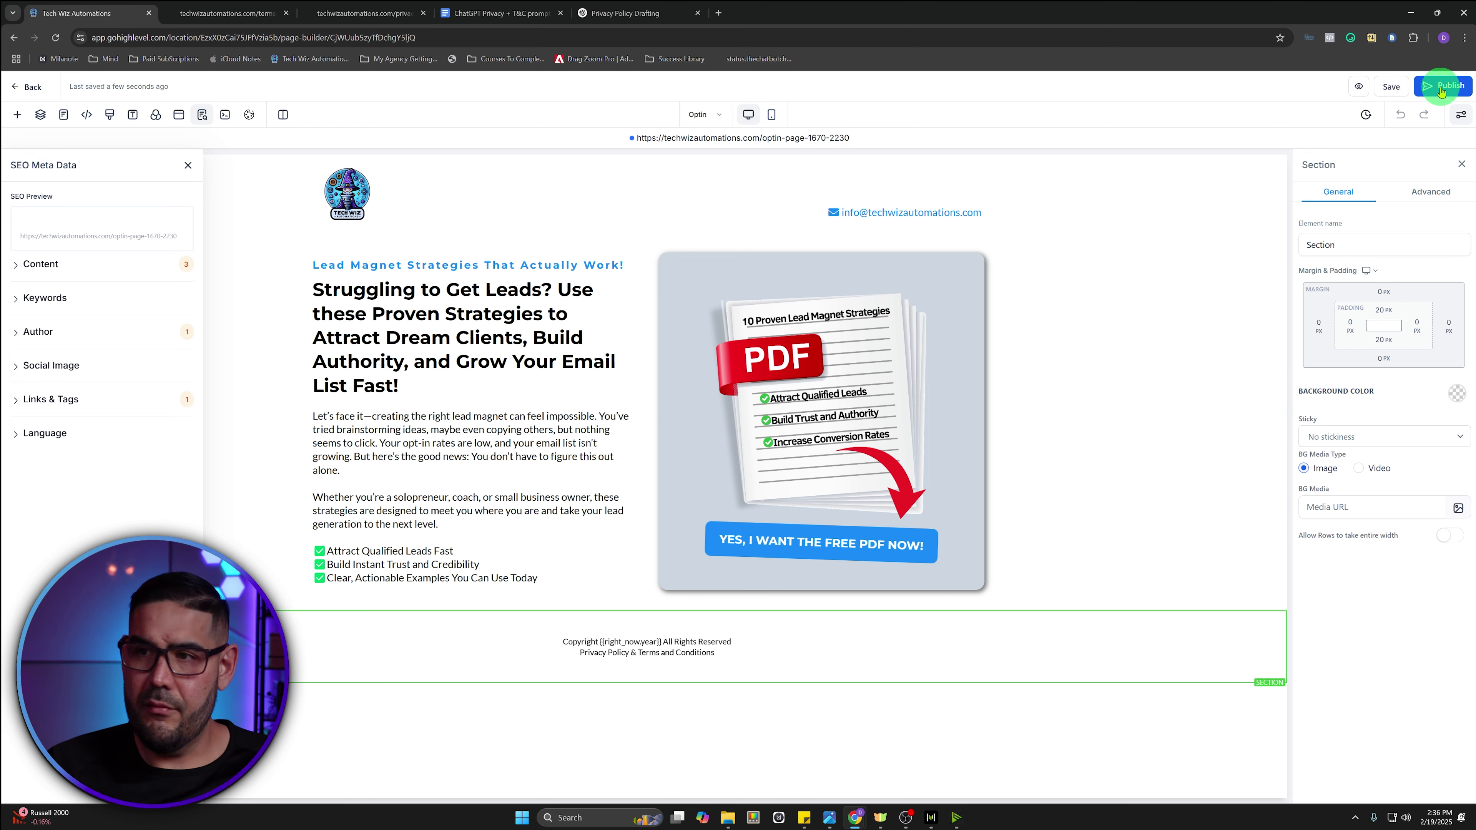
{"action": "left_click", "coordinate": [32, 87]}
{"action": "left_click", "coordinate": [33, 87]}
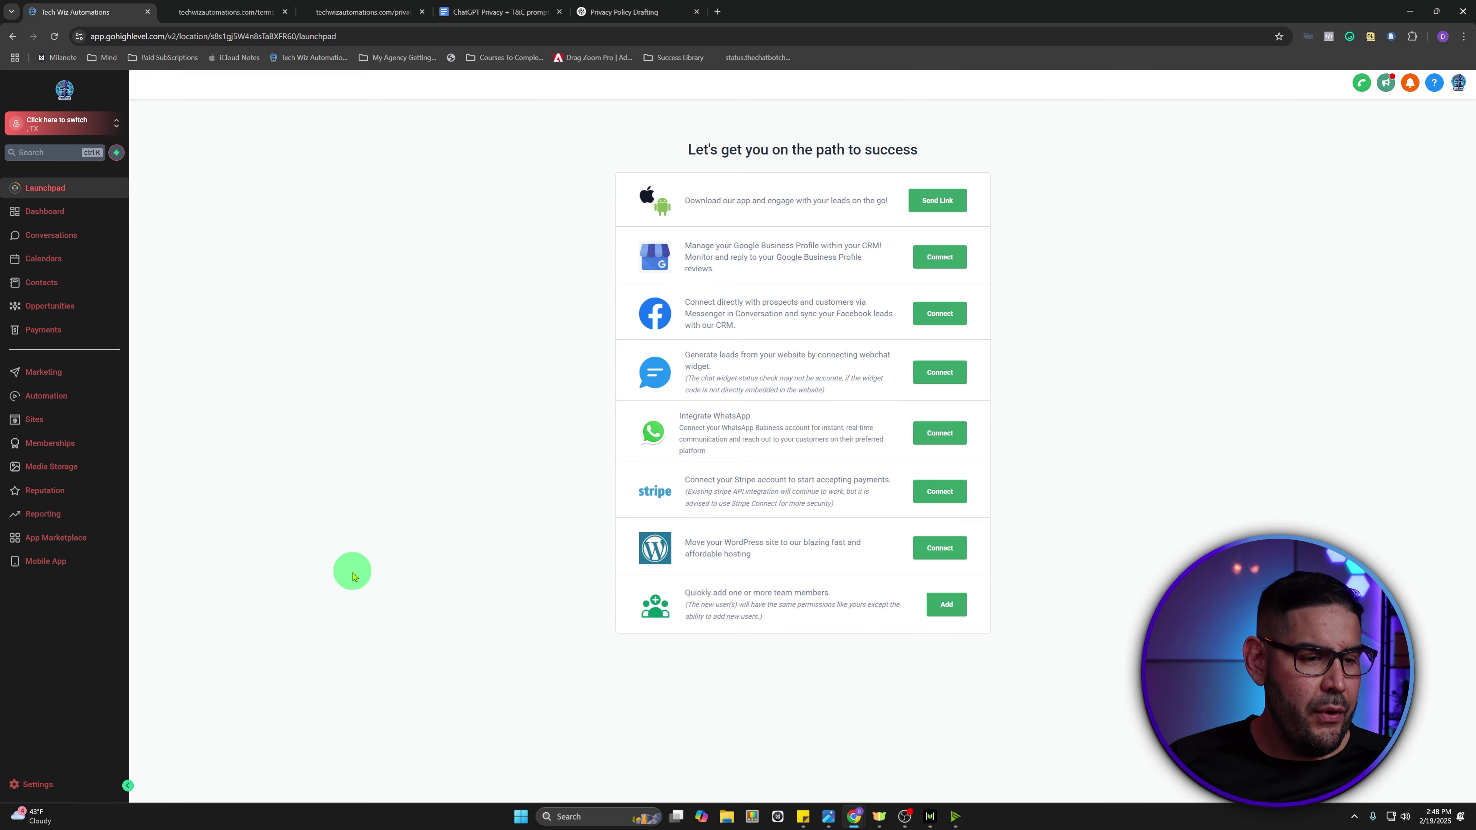
- Start A2P registration from the Trust Center in Settings > Phone Numbers
{"action": "left_click", "coordinate": [60, 786]}
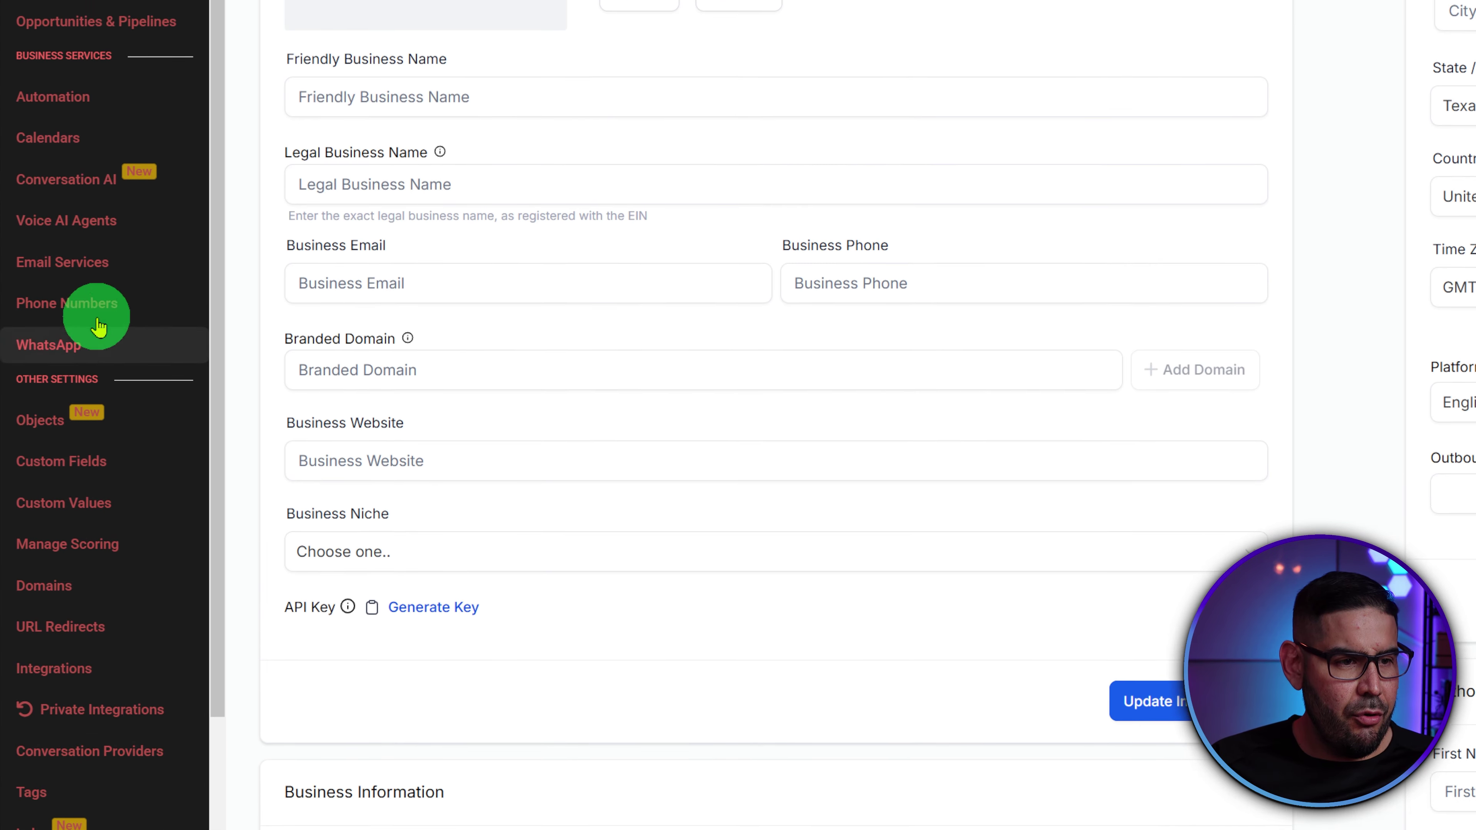
{"action": "left_click", "coordinate": [95, 248]}
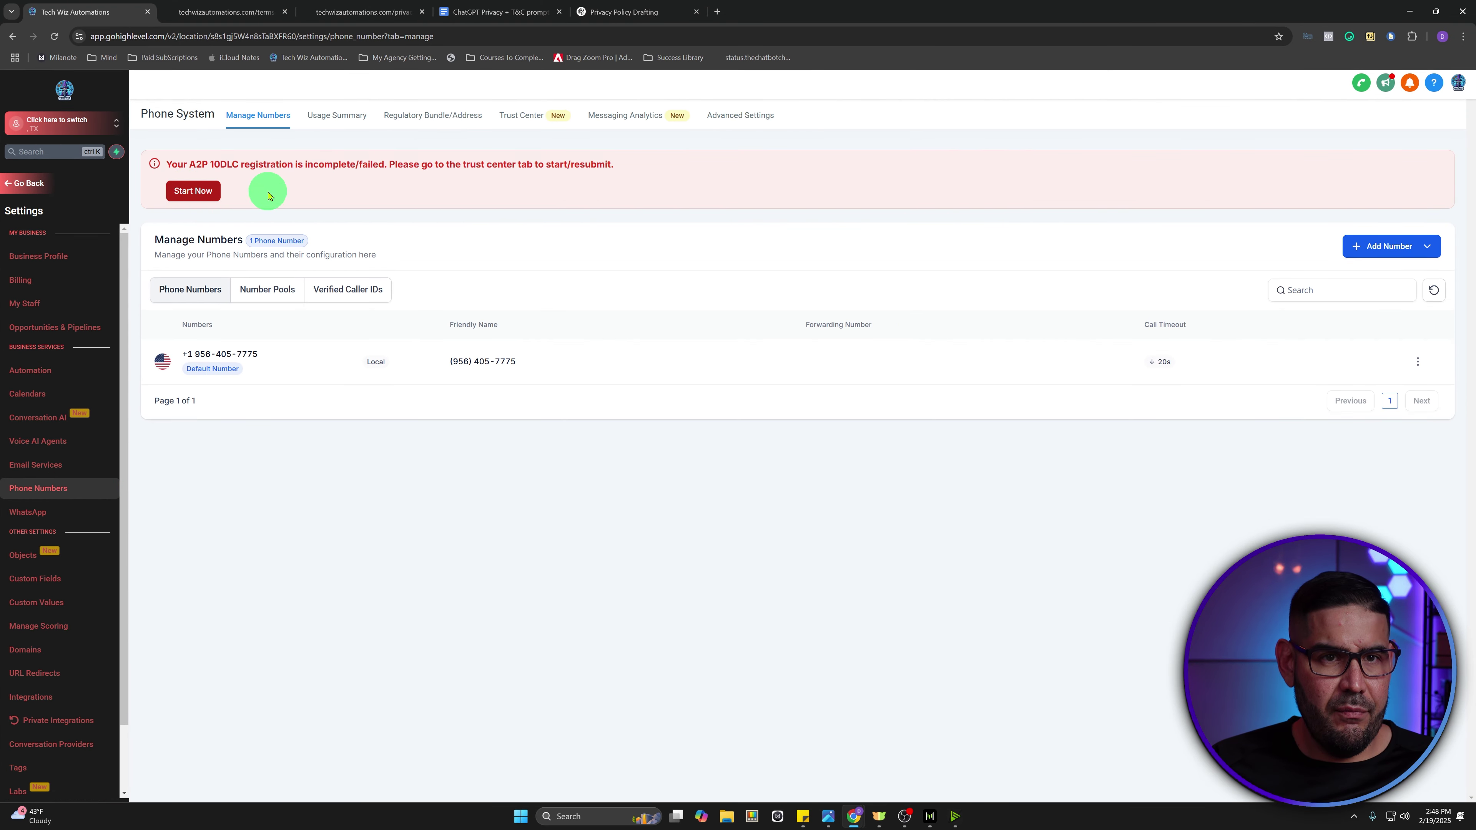
{"action": "left_click", "coordinate": [515, 123]}
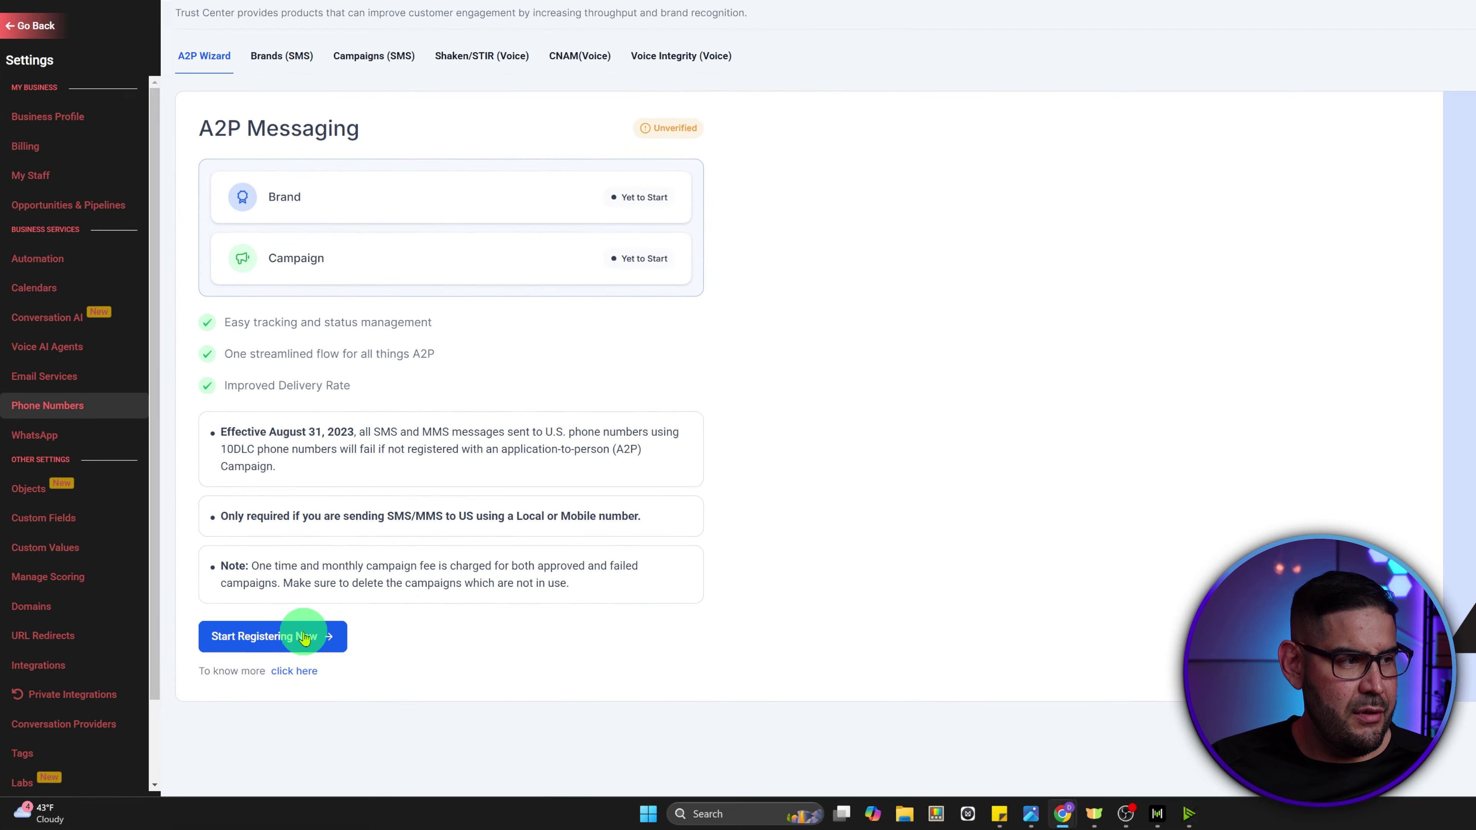
{"action": "left_click", "coordinate": [429, 561]}
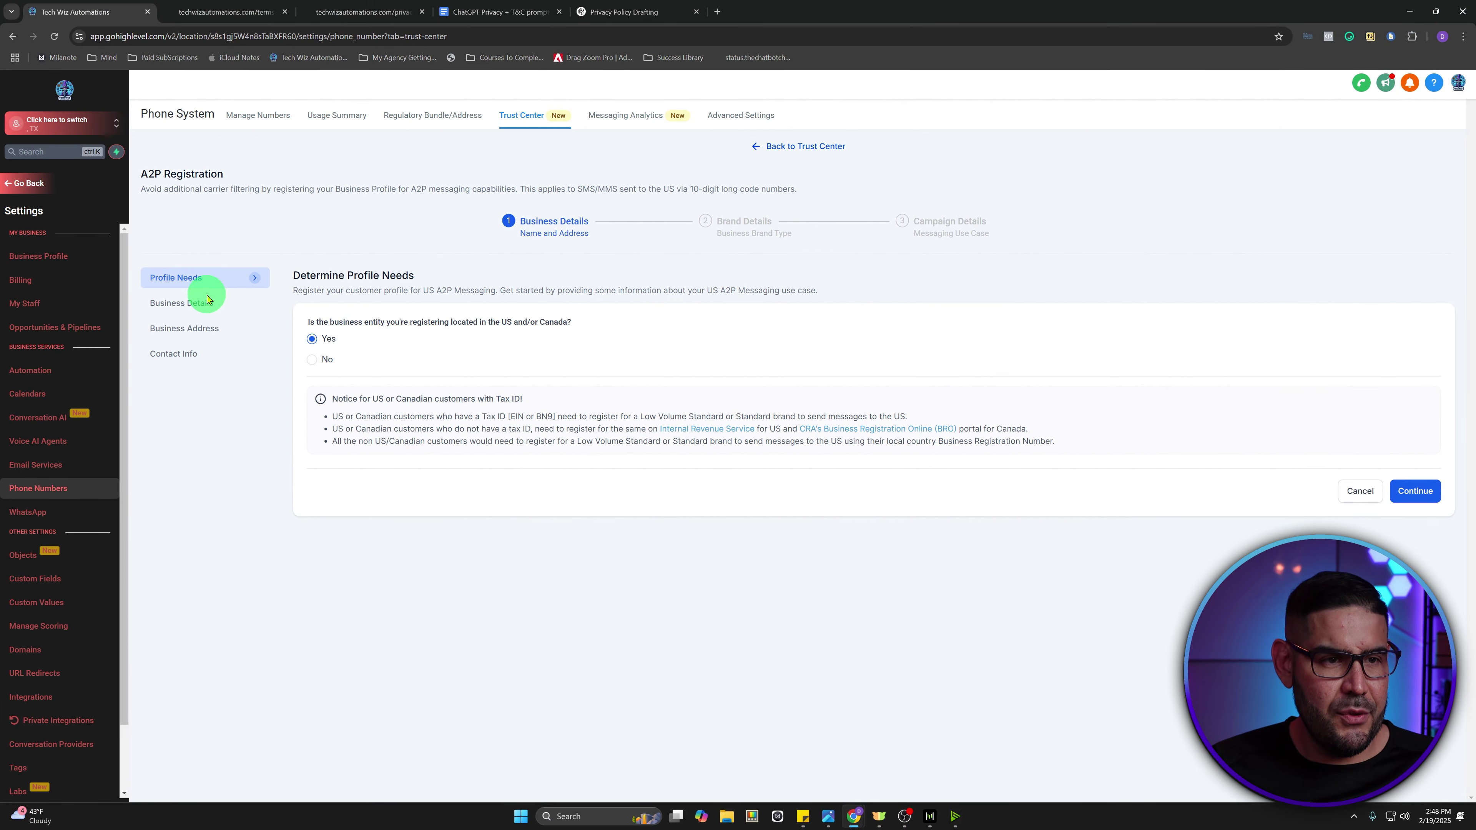
- Answer Yes to a US/Canada business, continue, and enter 'Tech Wiz Automations LLC' as Legal Business Name
{"action": "left_click", "coordinate": [312, 343]}
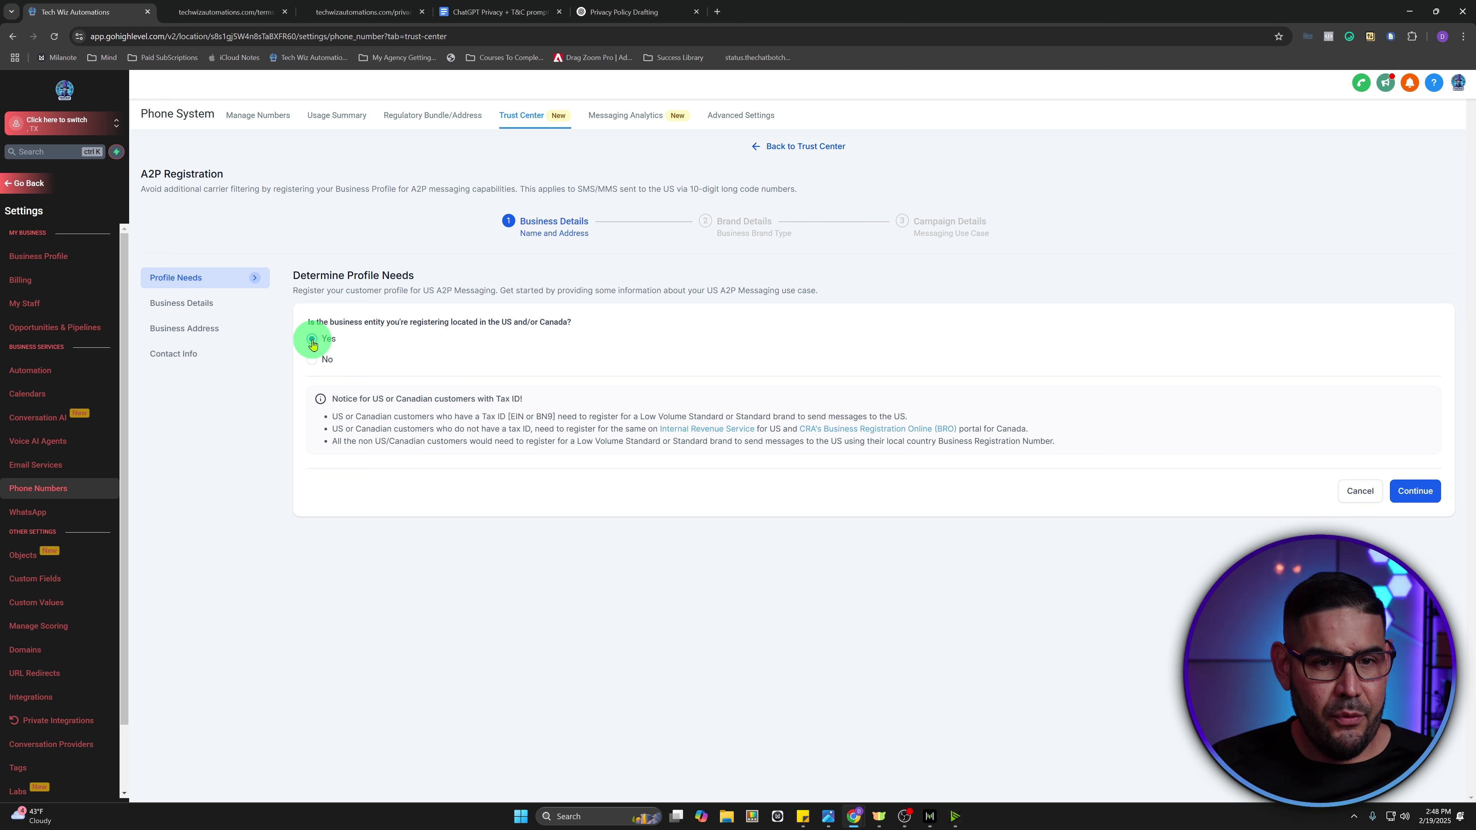
{"action": "left_click", "coordinate": [1422, 494]}
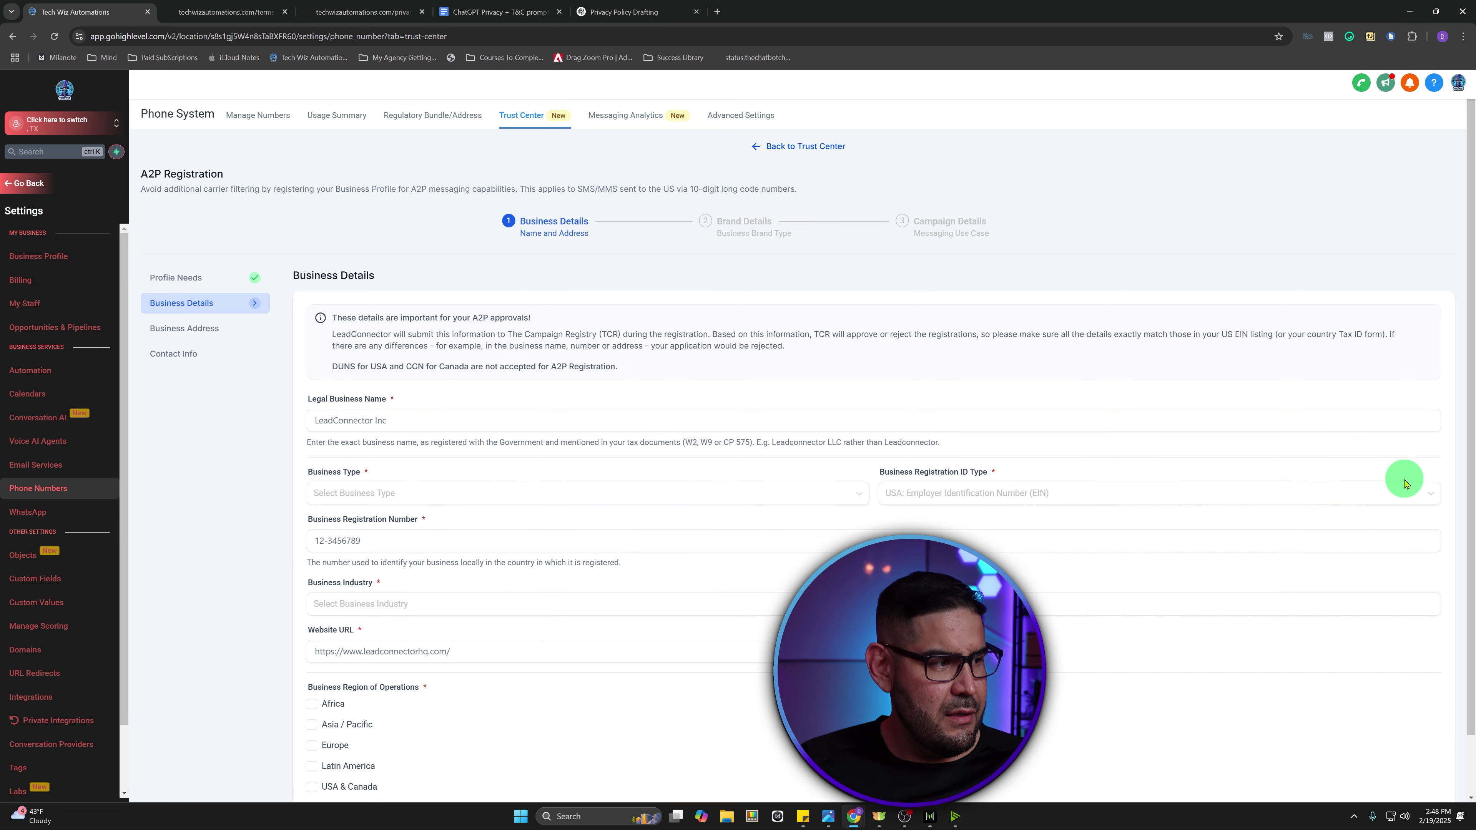
{"action": "left_click", "coordinate": [435, 421]}
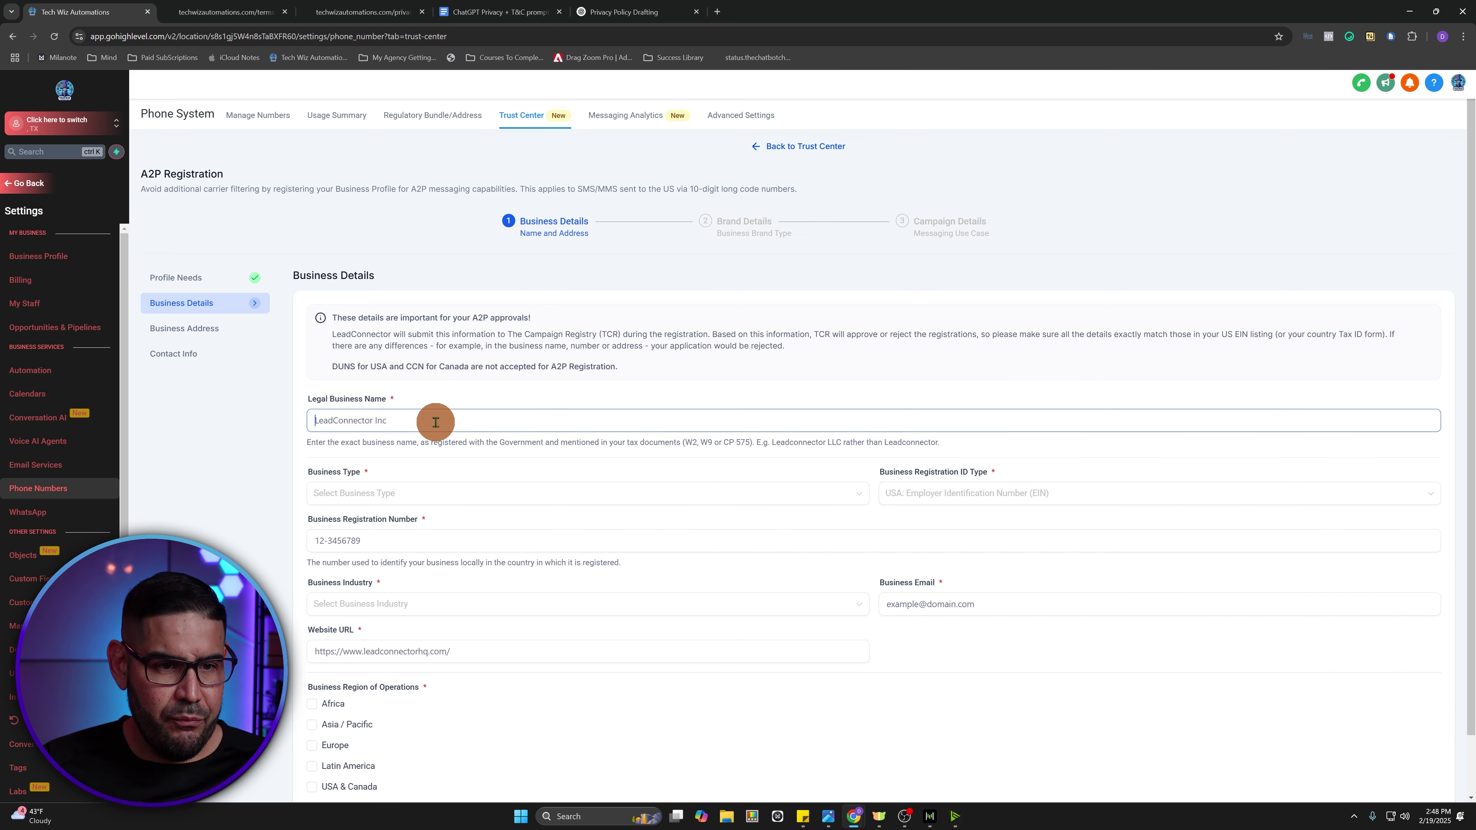
{"action": "type", "text": "Tech Wiz Automations"}
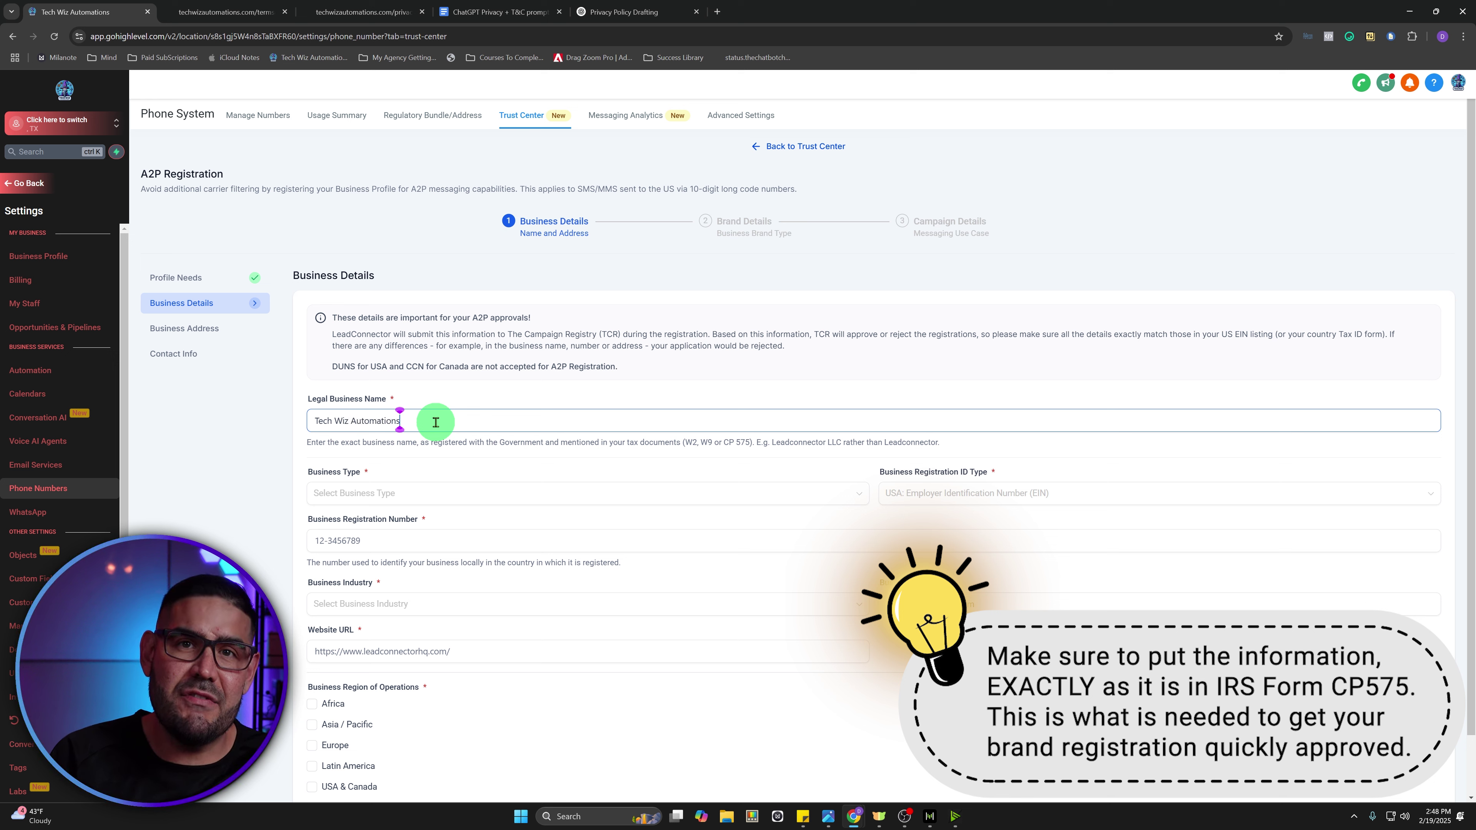
{"action": "type", "text": "LLC"}
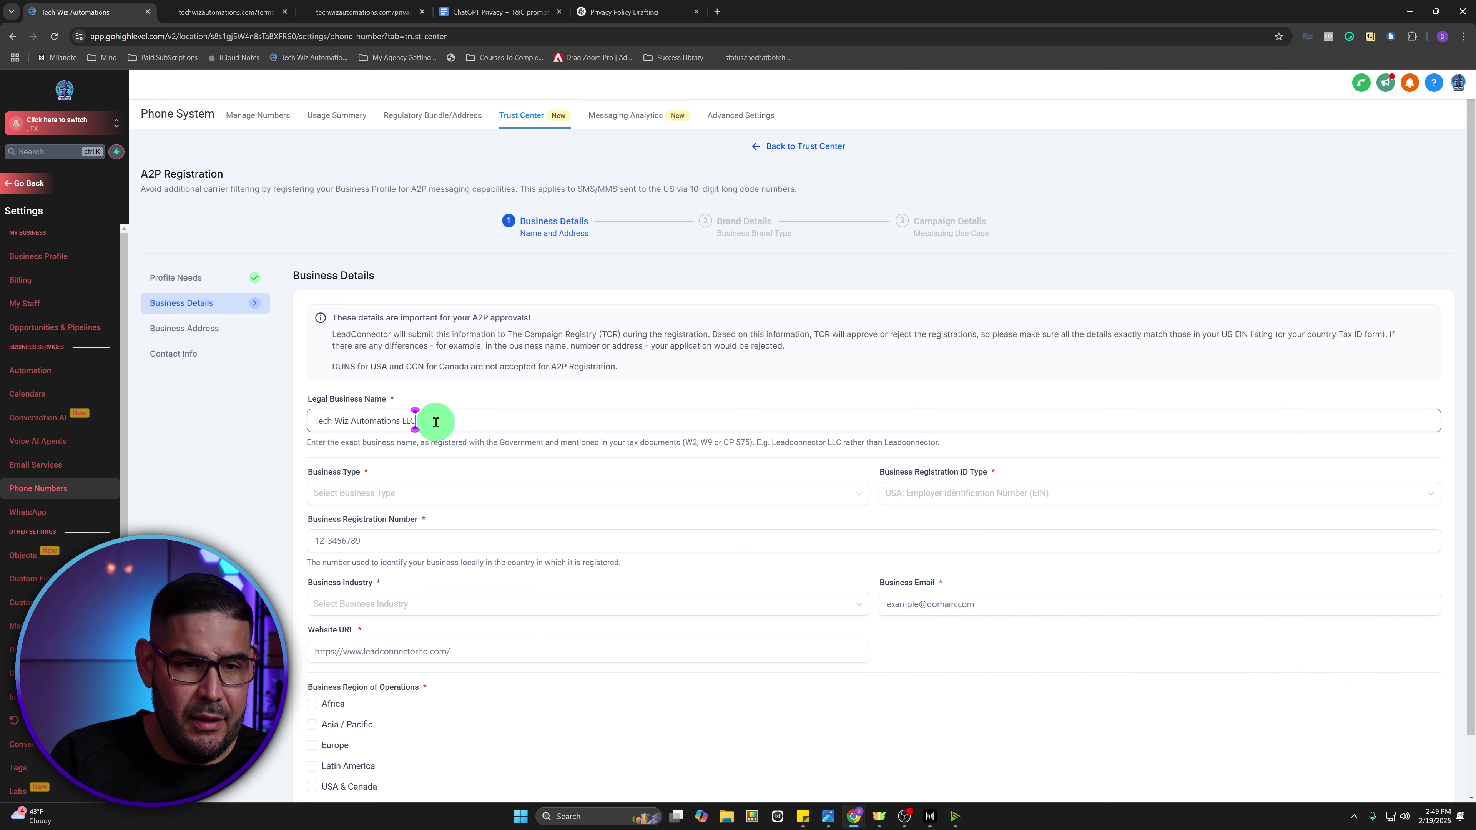
{"action": "left_click", "coordinate": [409, 491]}
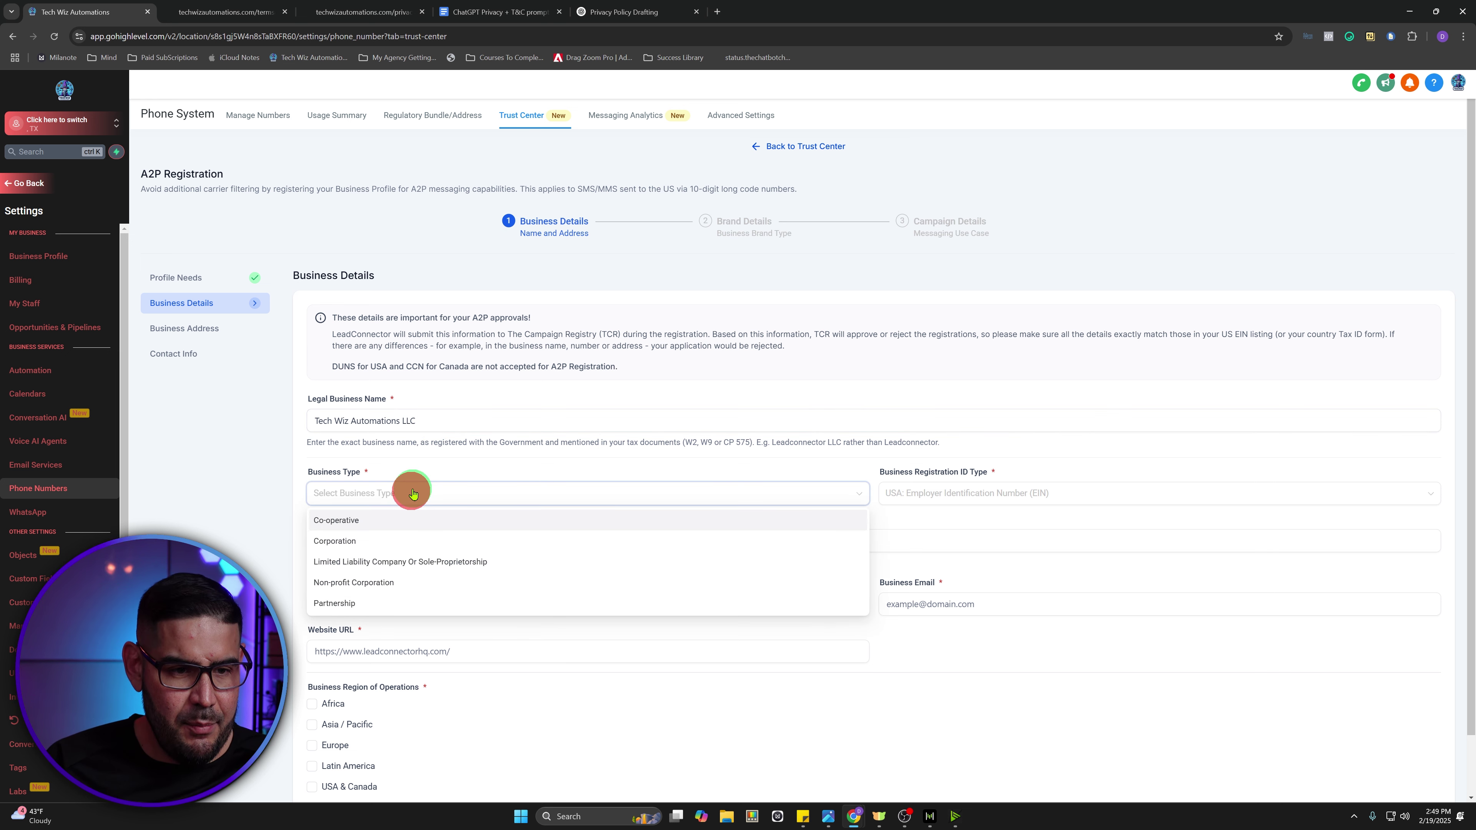
- Set Business Type to LLC, Registration ID Type to USA EIN, and enter the EIN
{"action": "left_click", "coordinate": [477, 561]}
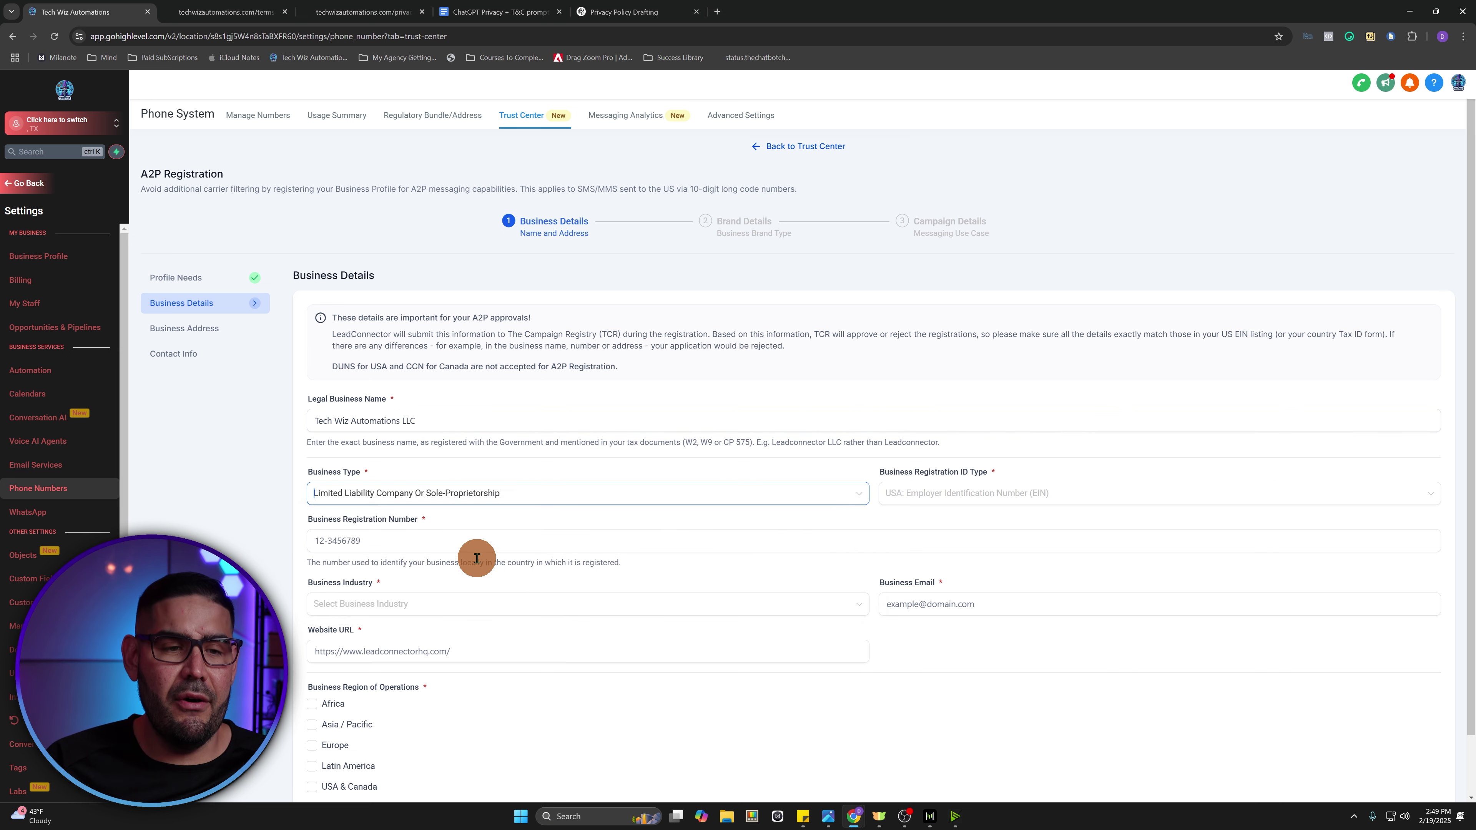
{"action": "left_click", "coordinate": [962, 497]}
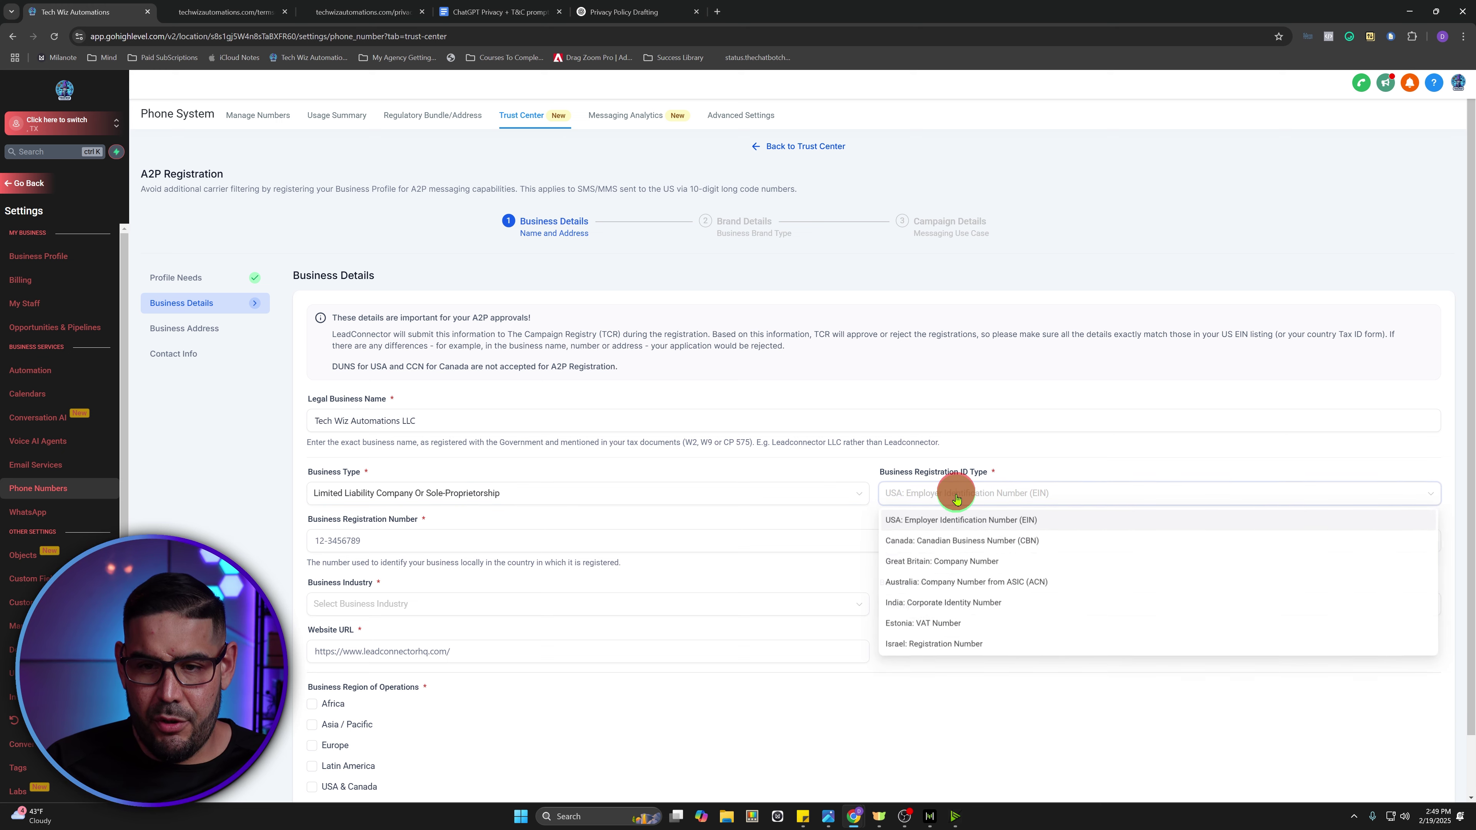
{"action": "left_click", "coordinate": [961, 521]}
{"action": "left_click", "coordinate": [327, 542]}
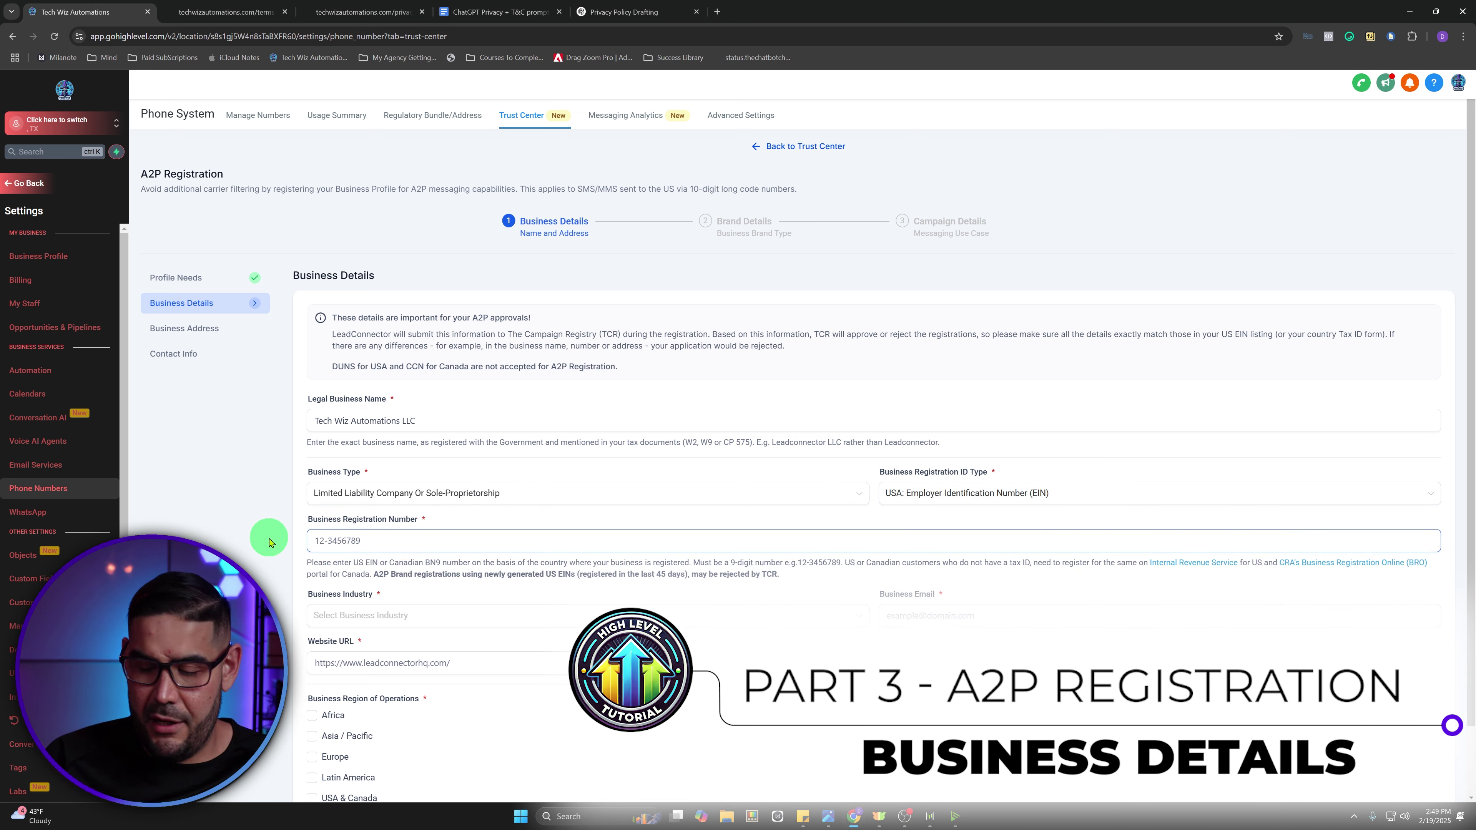
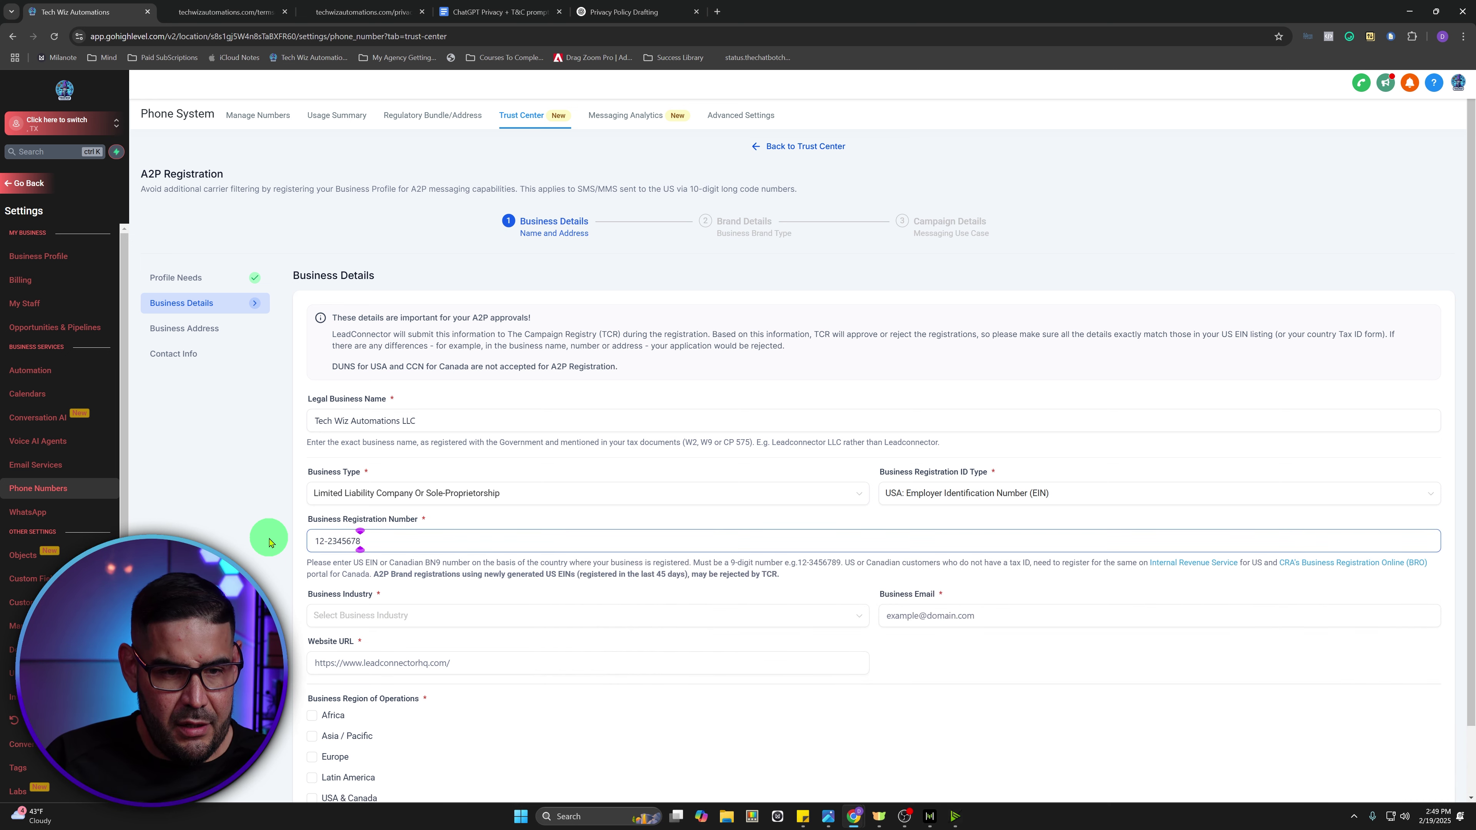
{"action": "left_click", "coordinate": [412, 564]}
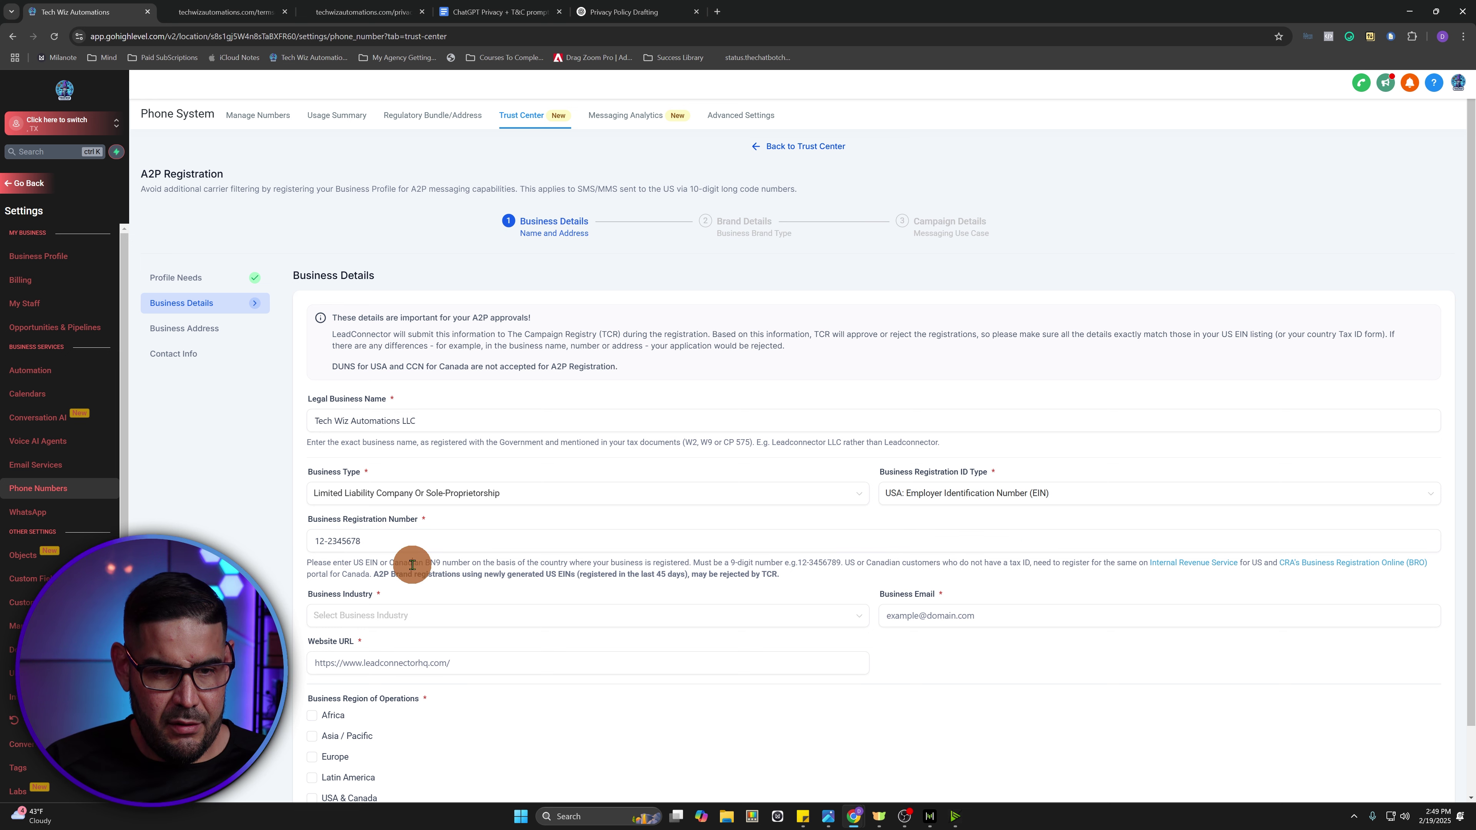
- Choose Media as the business industry, enter the business email, and begin the website URL
{"action": "left_click", "coordinate": [403, 615]}
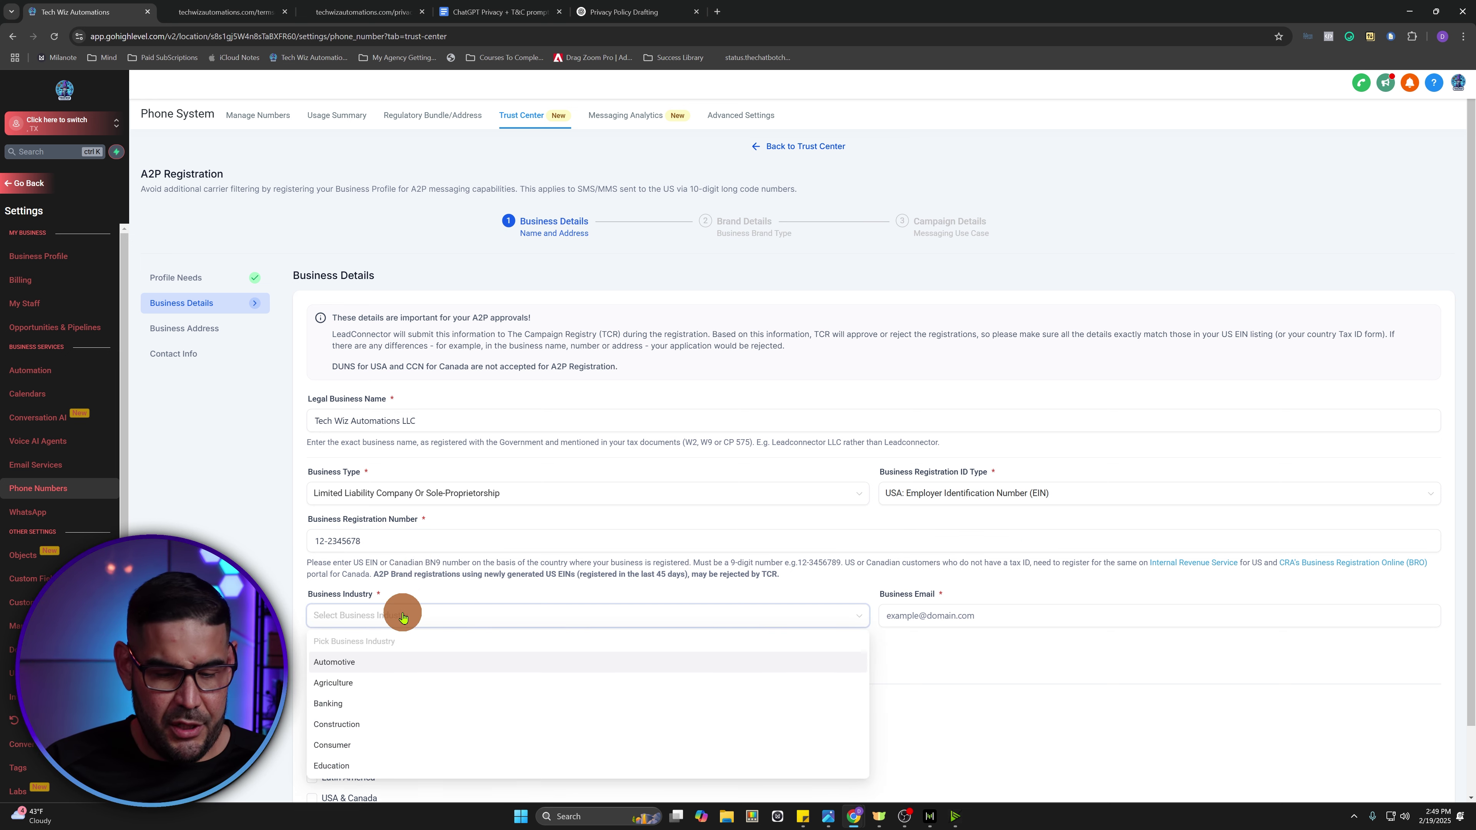
{"action": "scroll", "coordinate": [390, 675], "scroll_direction": "down", "scroll_amount": 5}
{"action": "scroll", "coordinate": [389, 692], "scroll_direction": "down", "scroll_amount": 3}
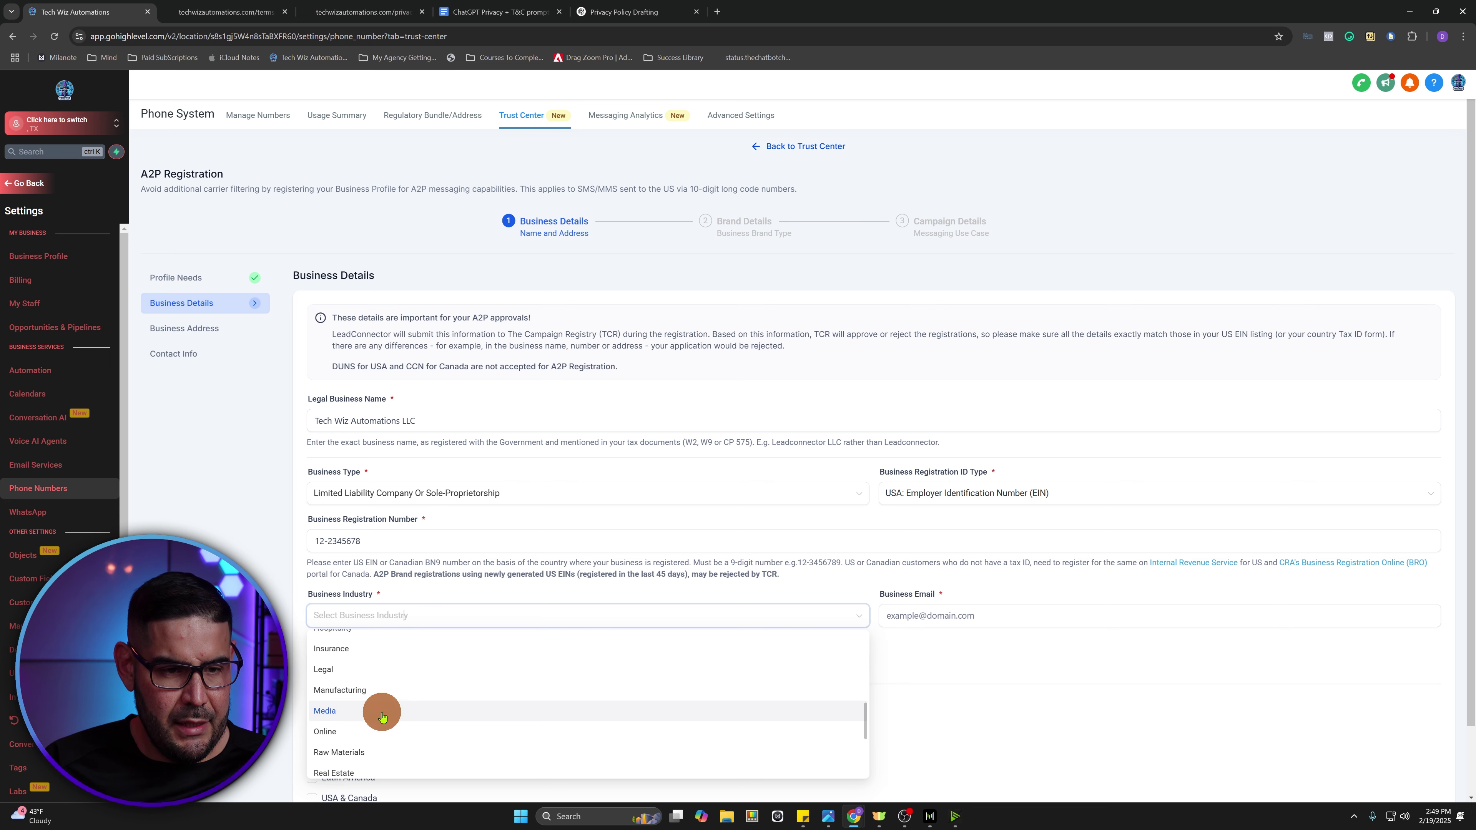
{"action": "left_click", "coordinate": [382, 717]}
{"action": "left_click", "coordinate": [937, 613]}
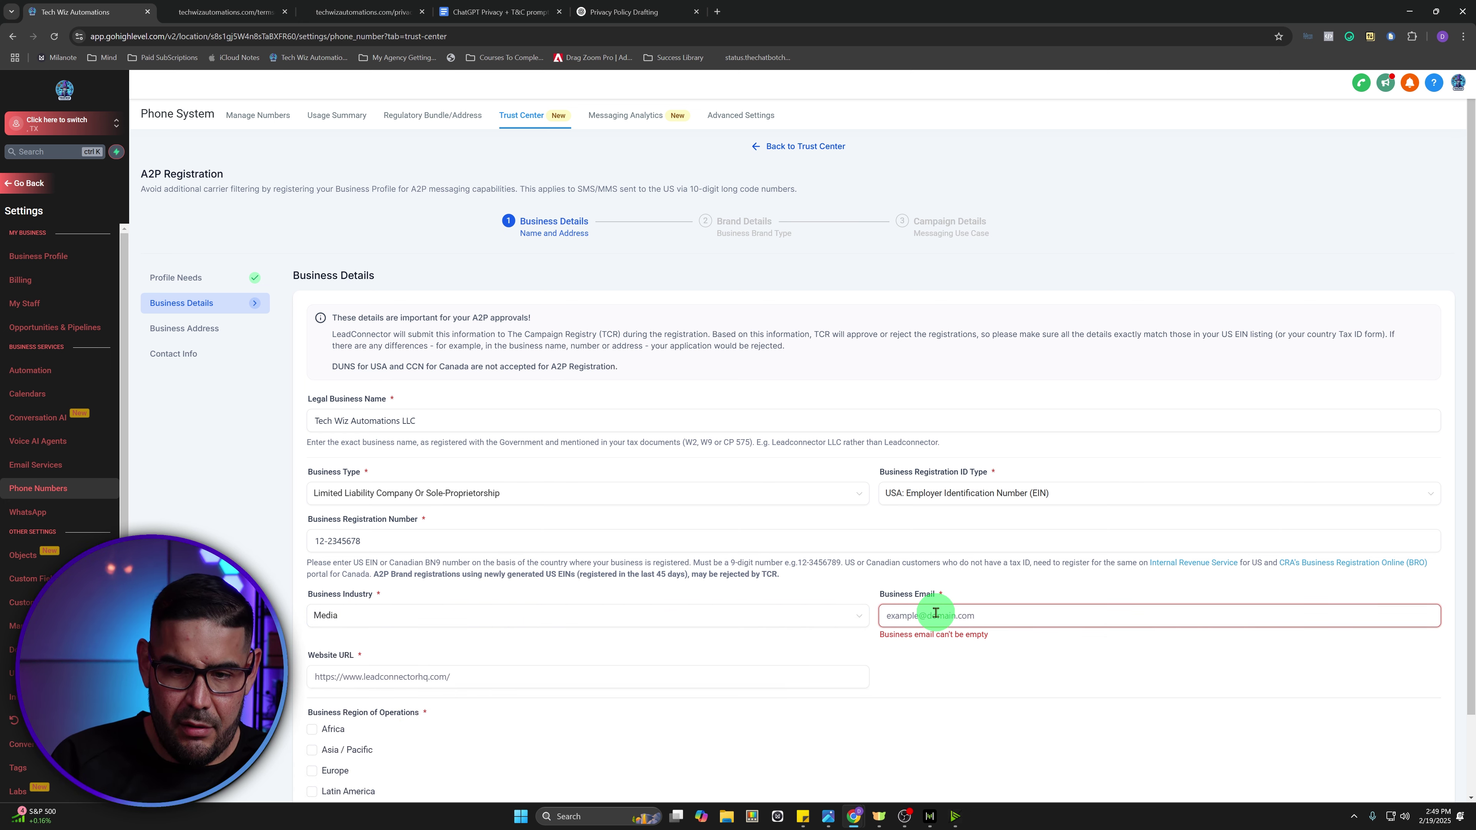
{"action": "left_click", "coordinate": [477, 664]}
{"action": "type", "text": "www.techwizautomations.com"}
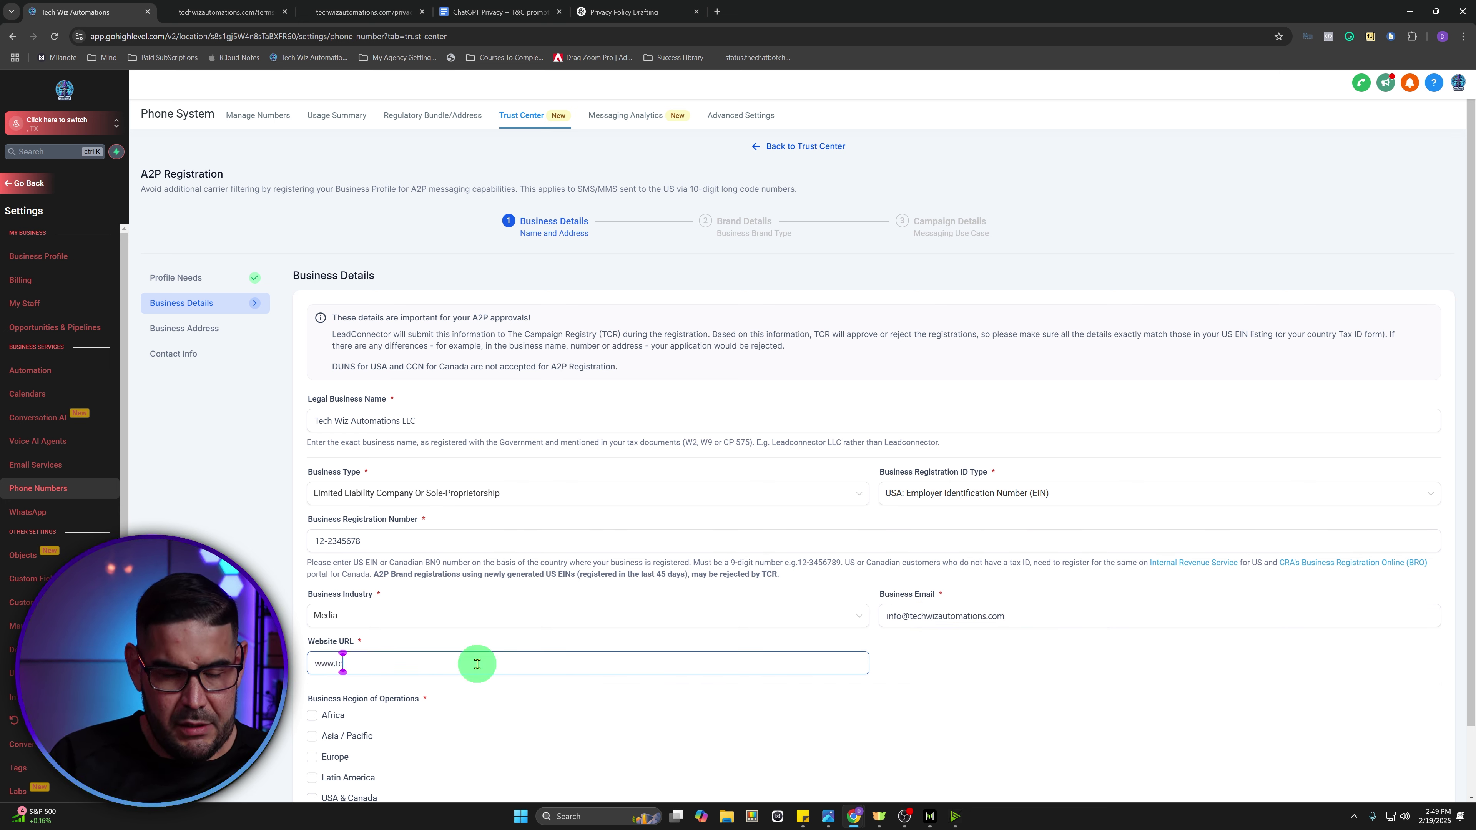
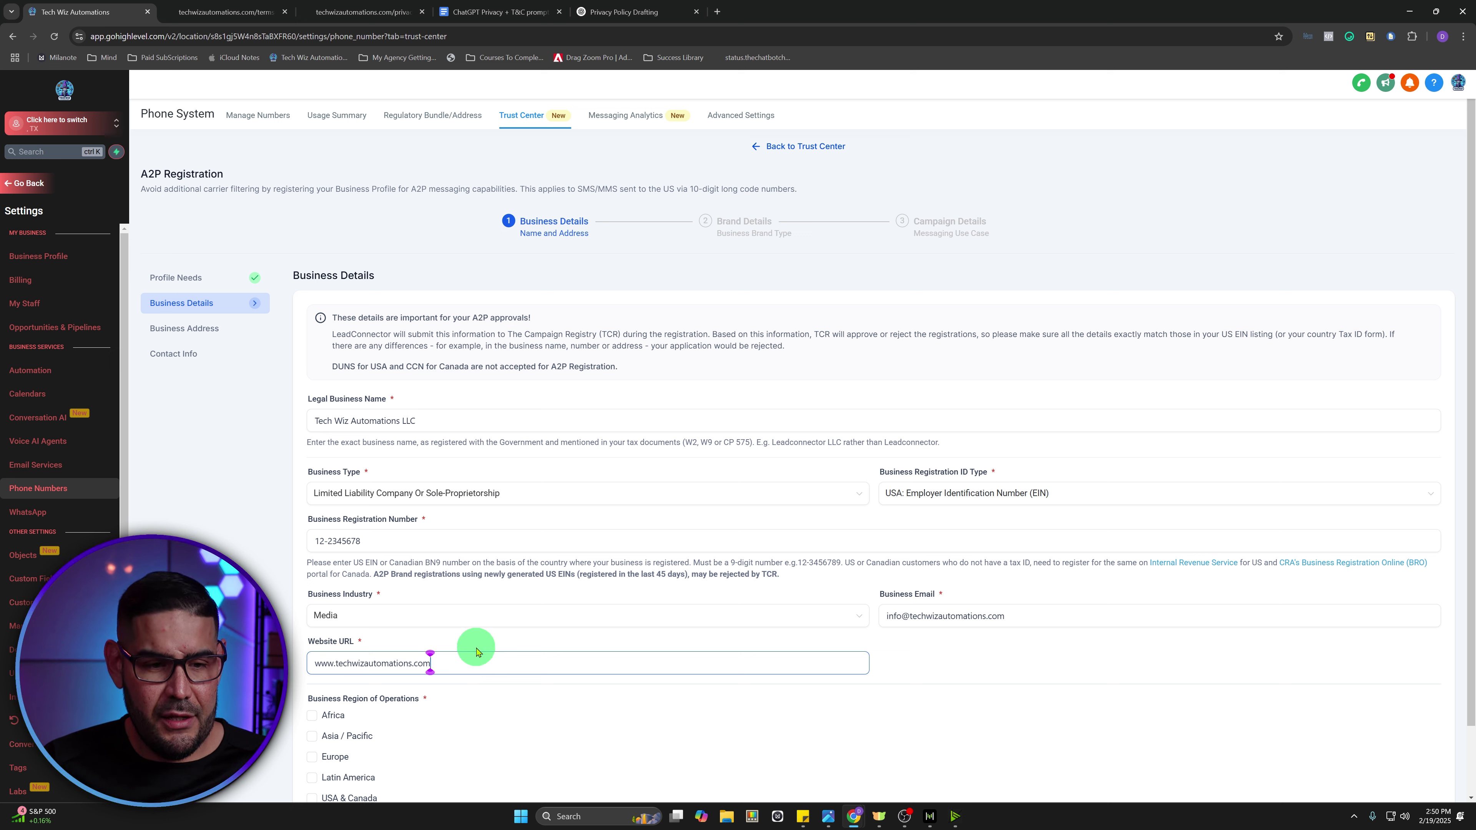
- Keep Media as the industry, tick USA & Canada as the operating region, and continue
{"action": "scroll", "coordinate": [459, 698], "scroll_direction": "down", "scroll_amount": 2}
{"action": "left_click", "coordinate": [456, 548]}
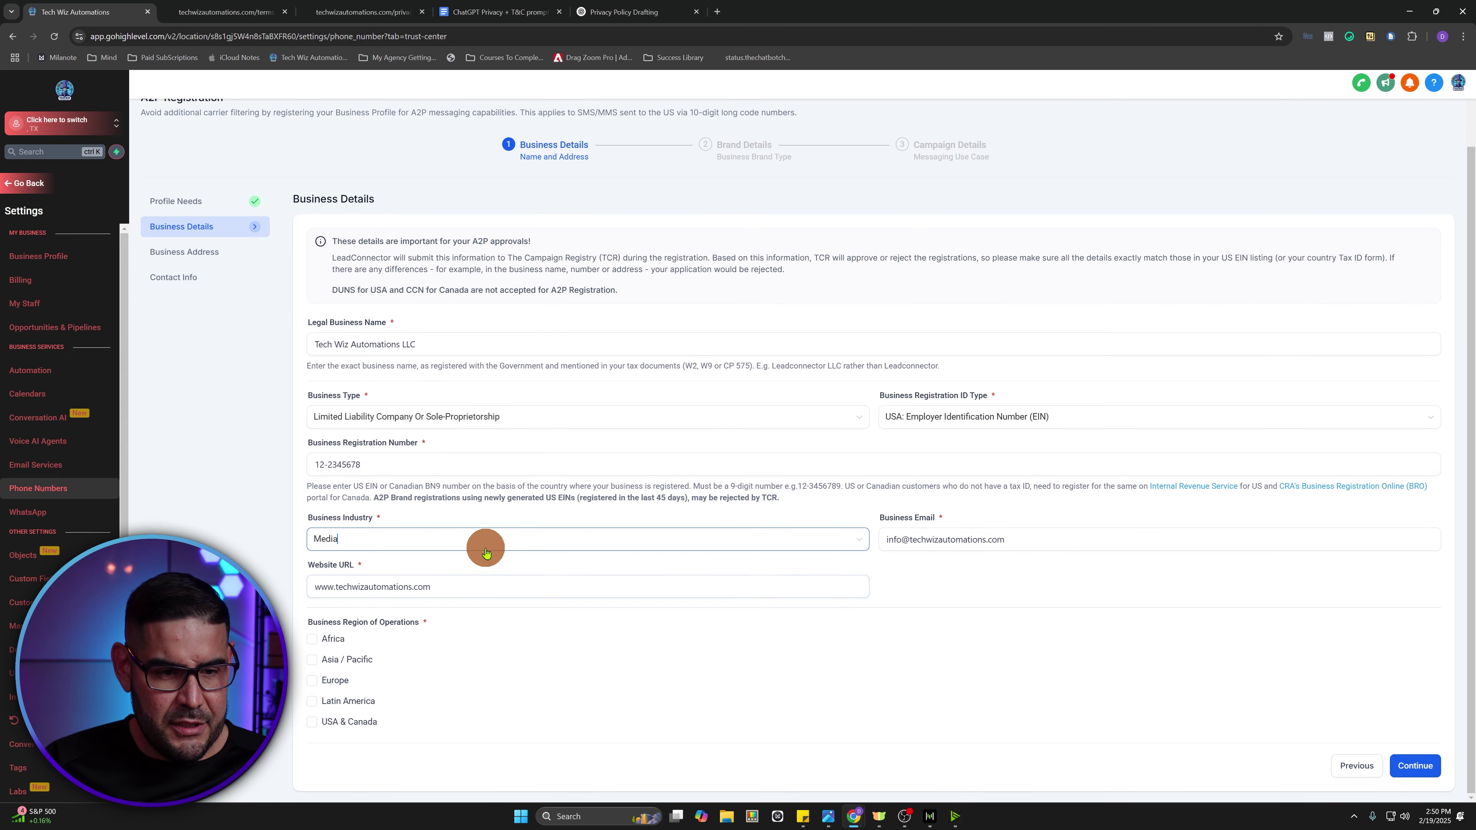
{"action": "left_click", "coordinate": [308, 743]}
{"action": "left_click", "coordinate": [312, 721]}
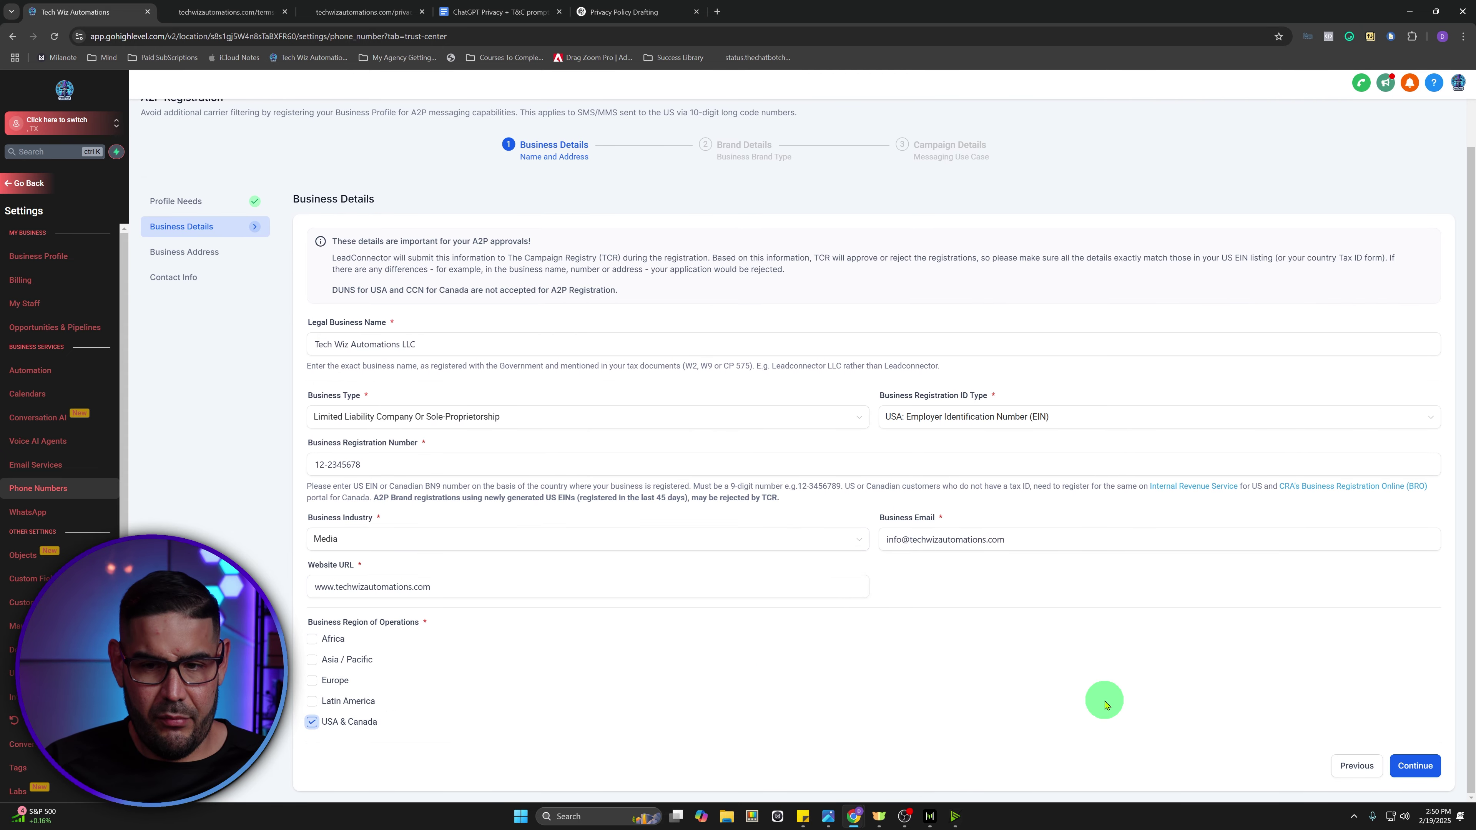
{"action": "left_click", "coordinate": [1416, 765]}
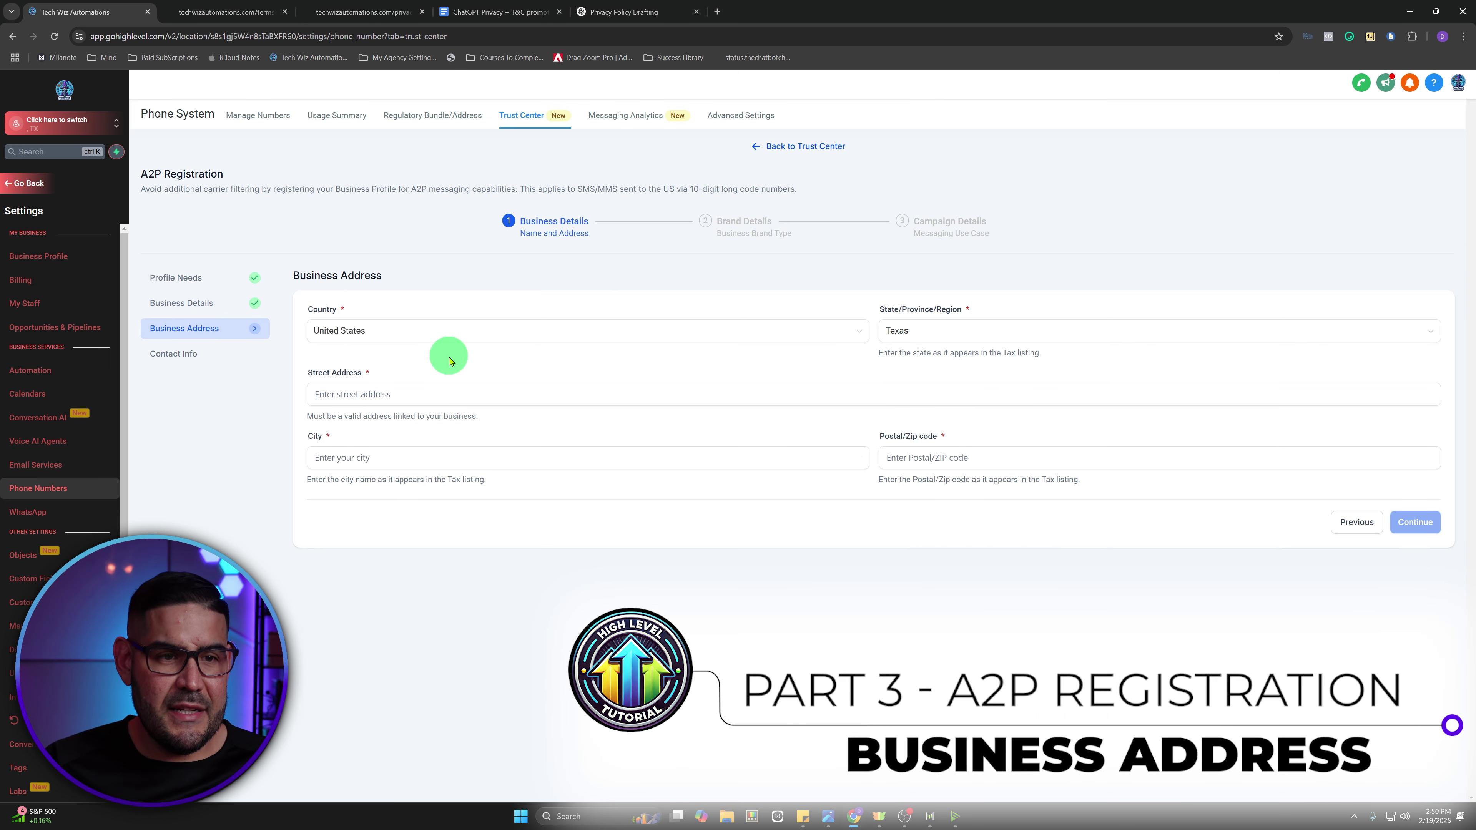
- Enter the business street address, the autofilled city and the ZIP code, then continue
{"action": "left_click", "coordinate": [389, 388]}
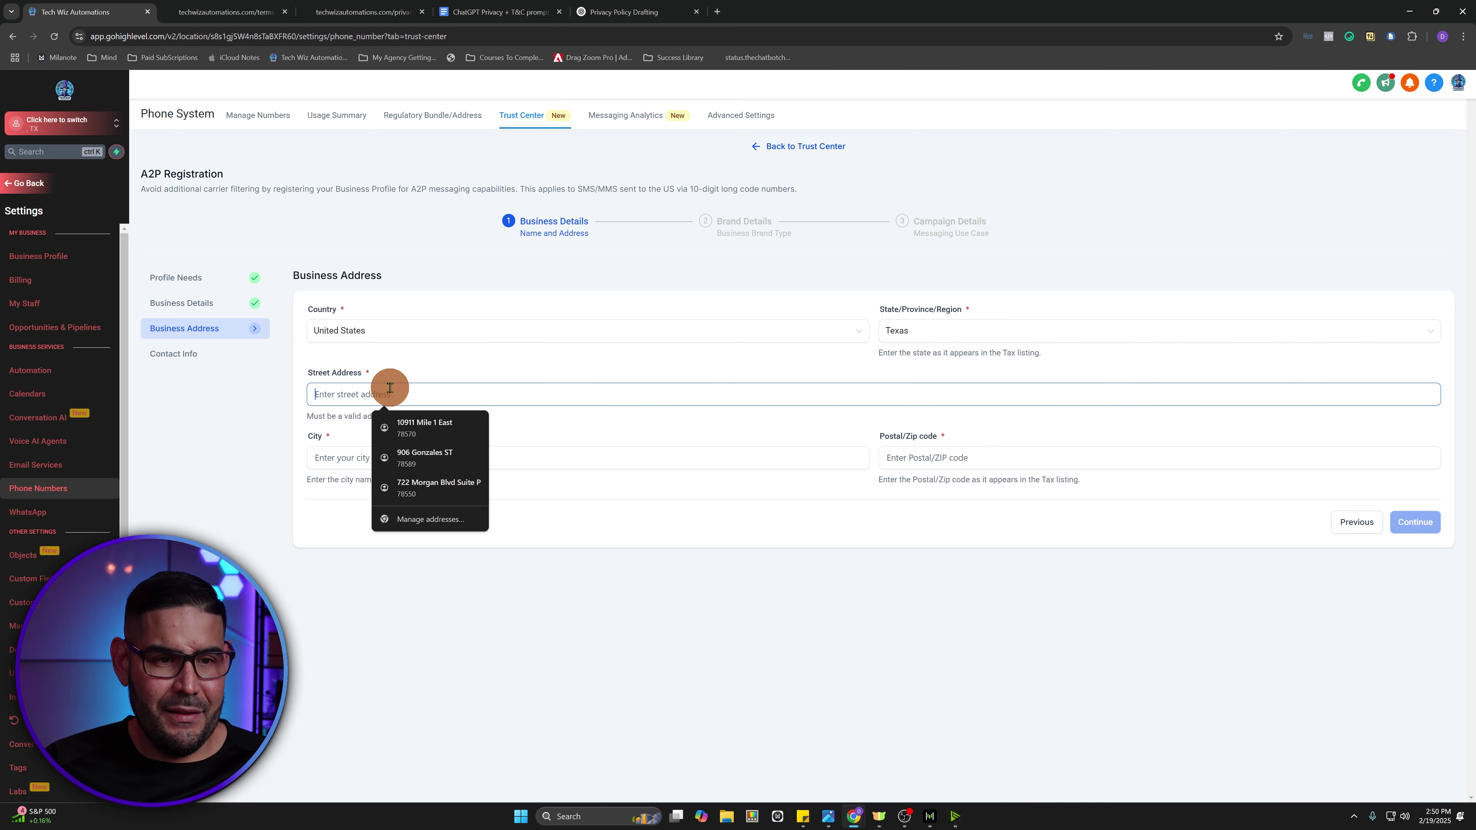
{"action": "left_click", "coordinate": [406, 358]}
{"action": "left_click", "coordinate": [402, 393]}
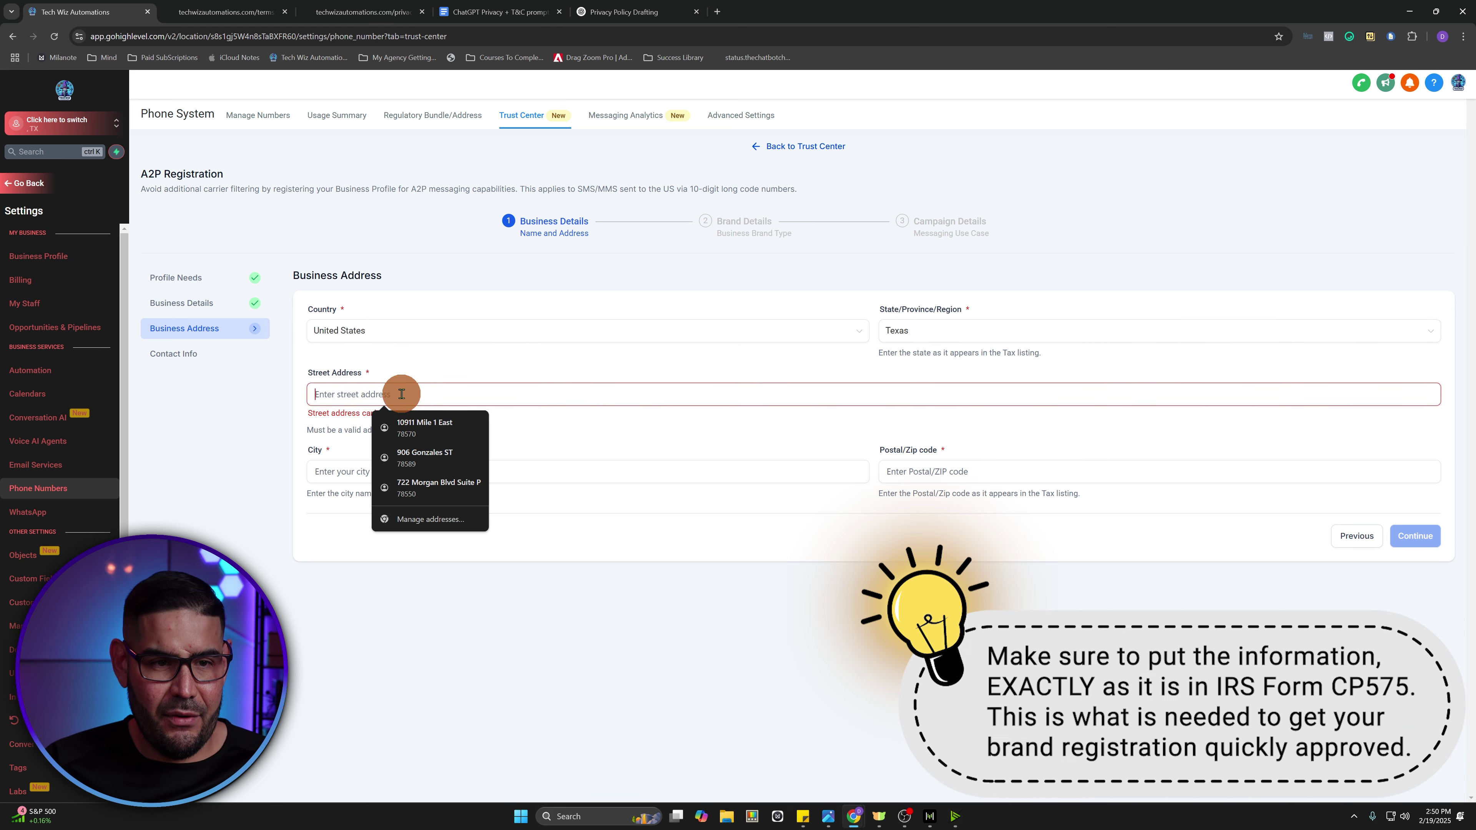
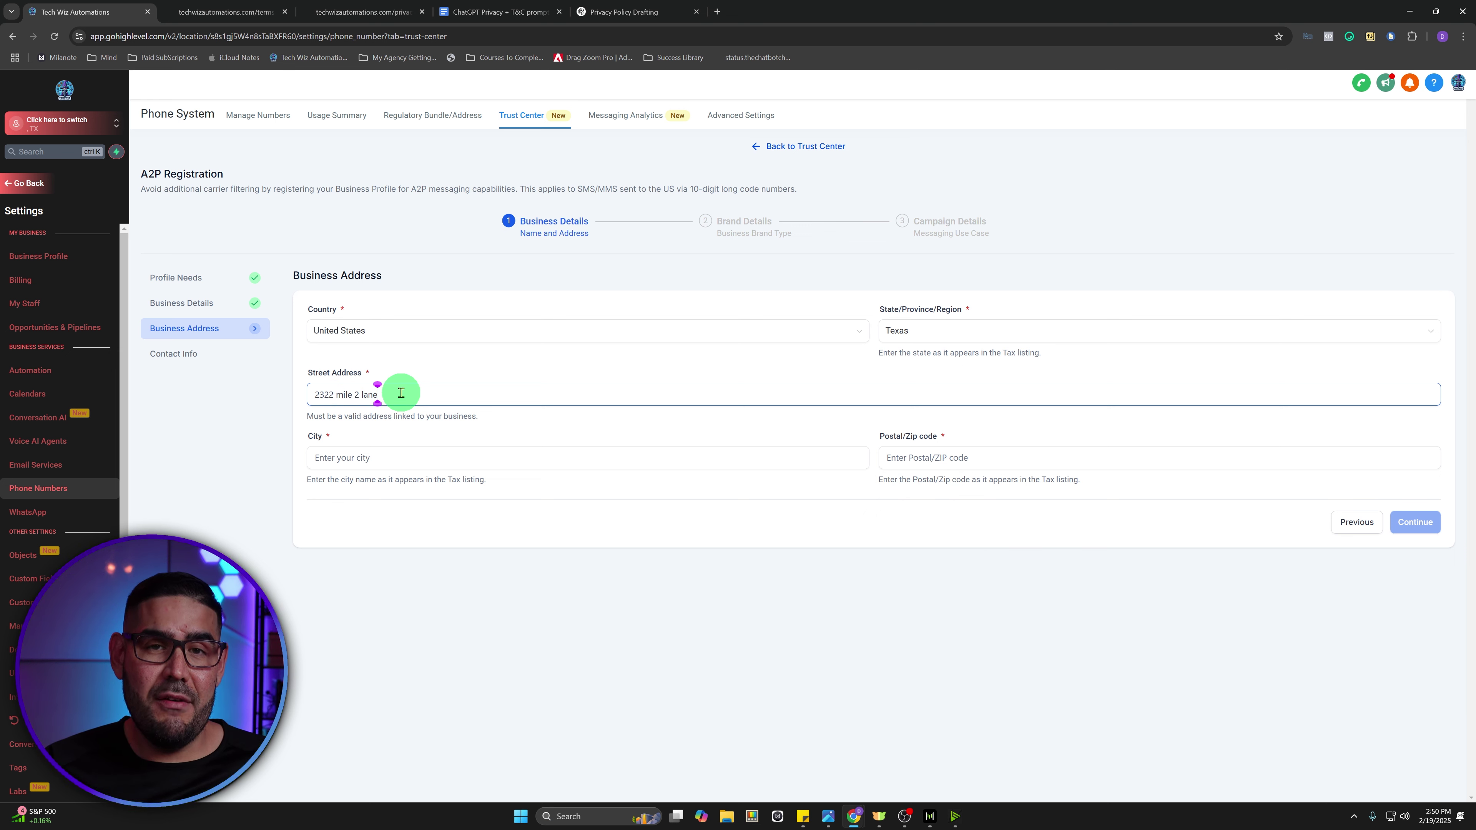
{"action": "left_click", "coordinate": [350, 458]}
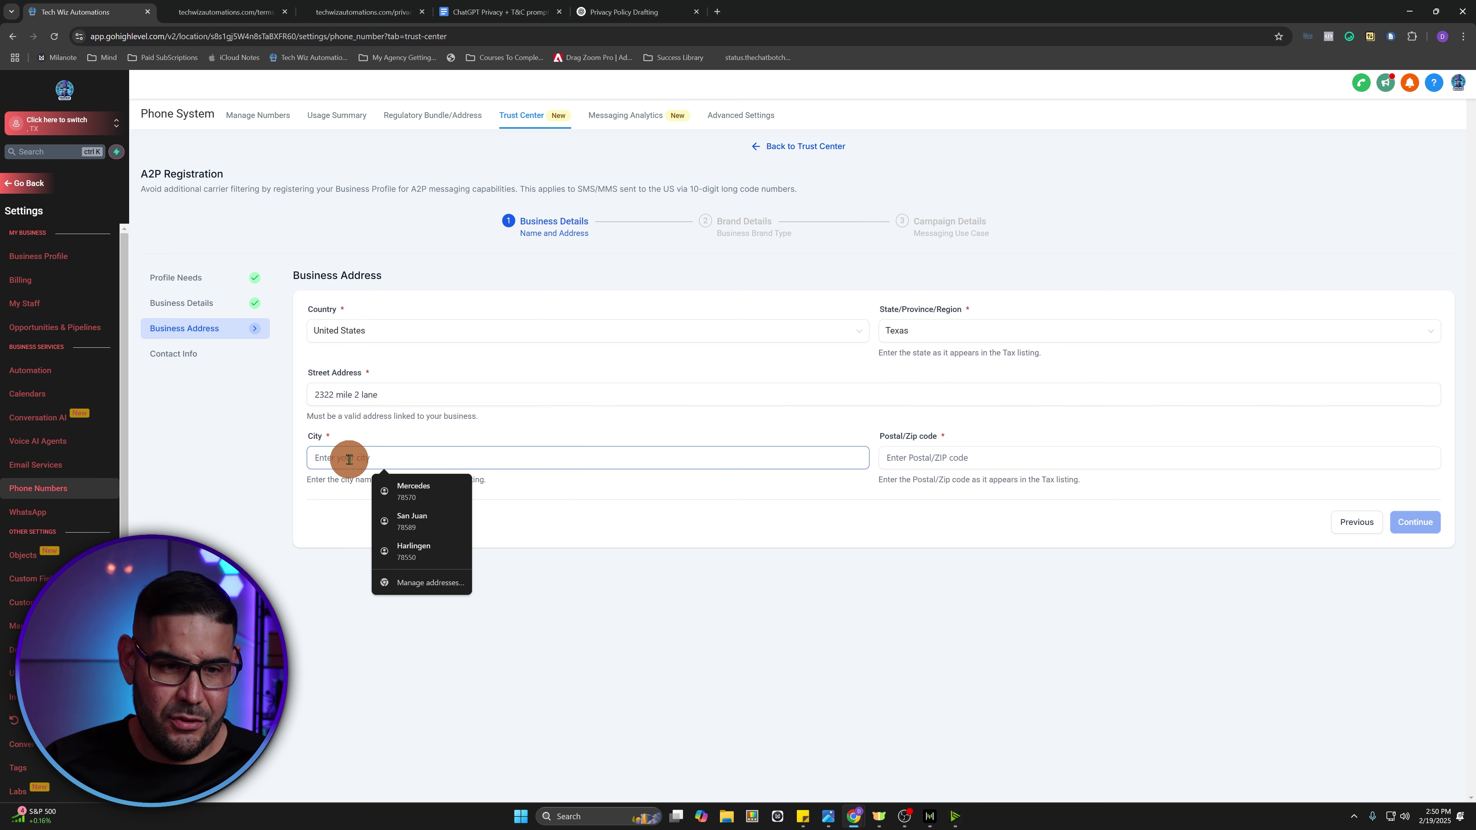
{"action": "type", "text": "mercedes"}
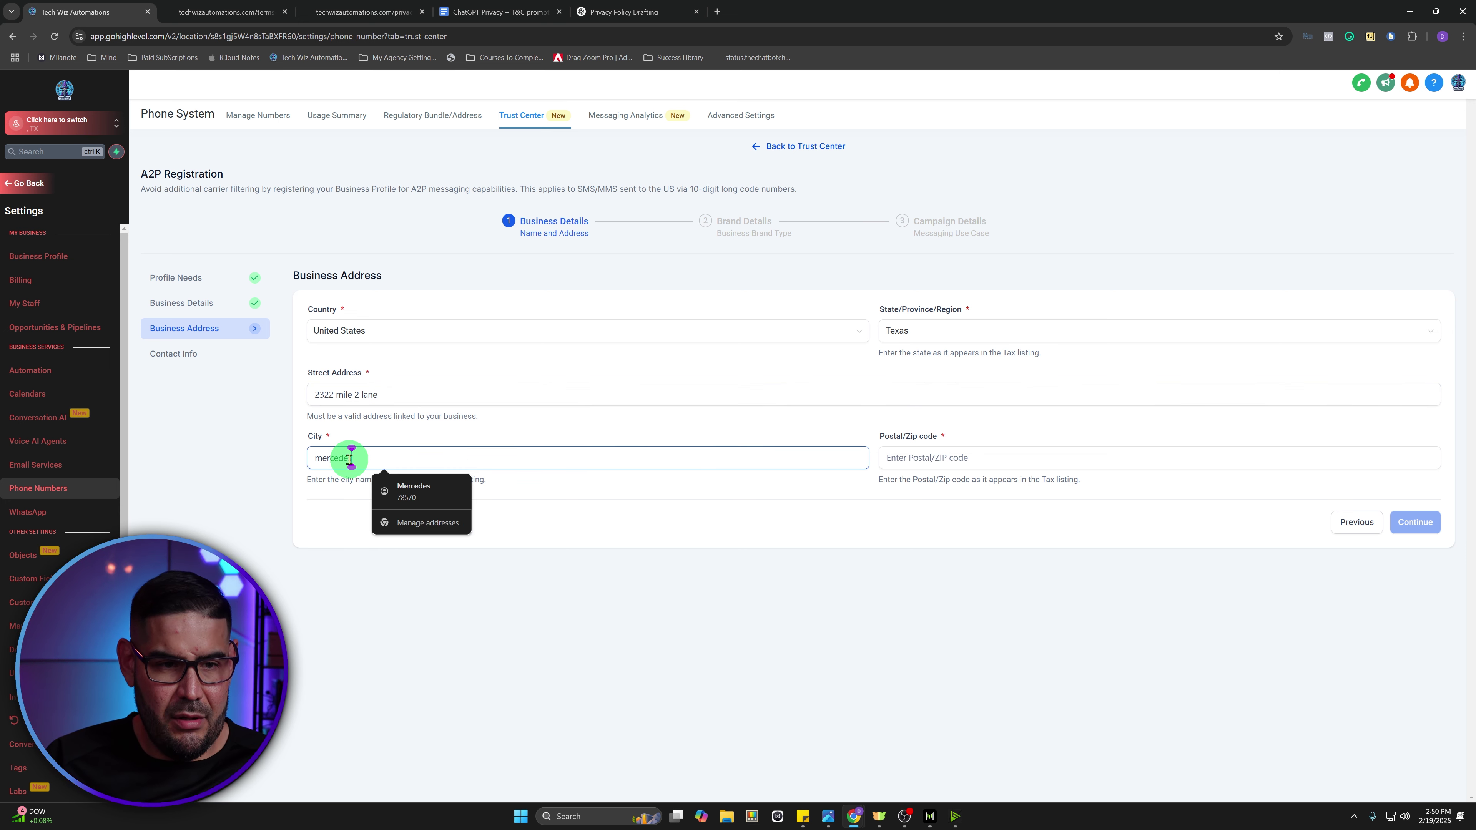
{"action": "key", "text": "Return"}
{"action": "left_click", "coordinate": [939, 458]}
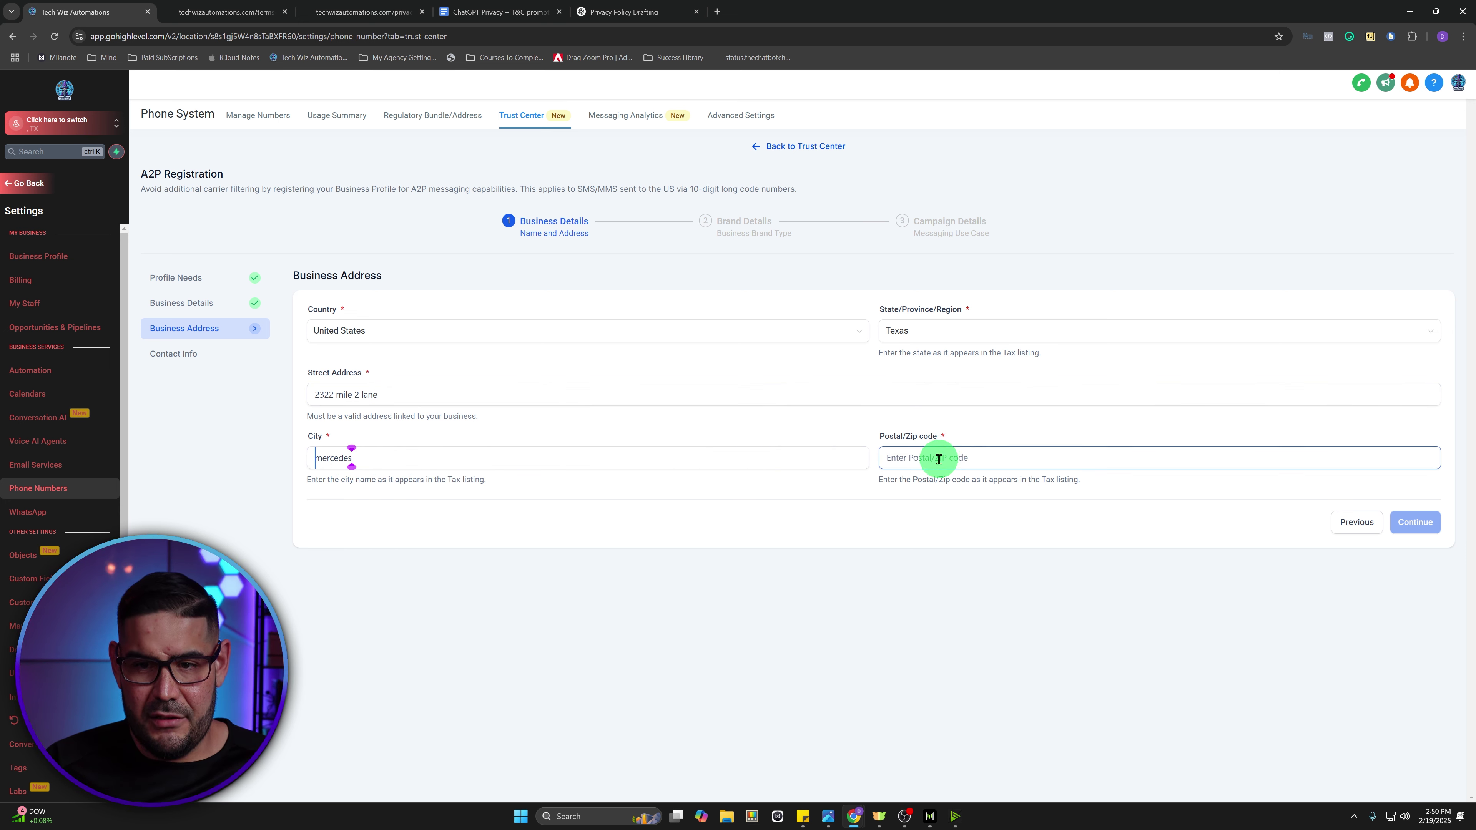
{"action": "type", "text": "78570"}
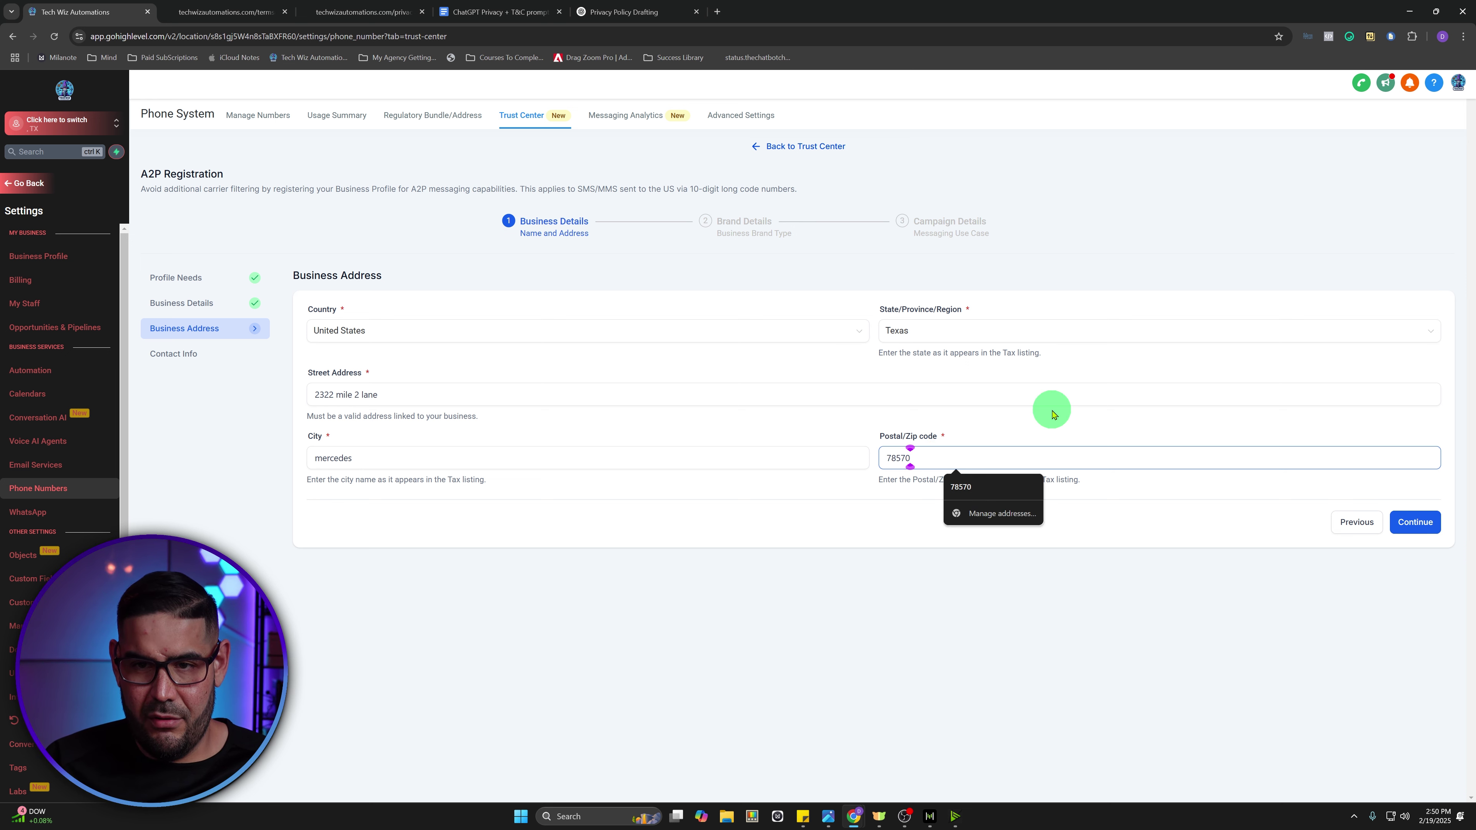
{"action": "left_click", "coordinate": [1048, 430]}
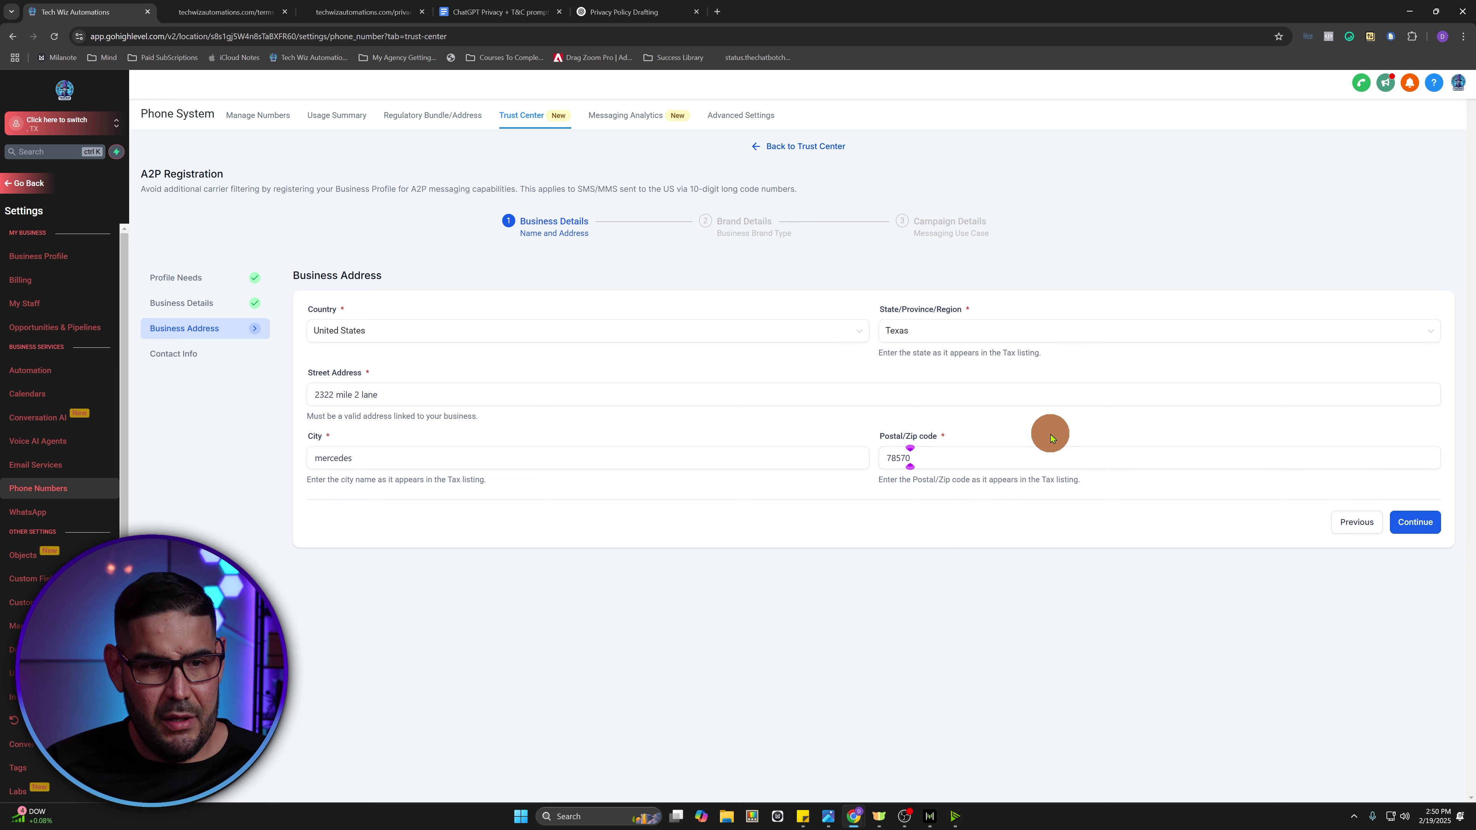
{"action": "left_click", "coordinate": [1426, 523]}
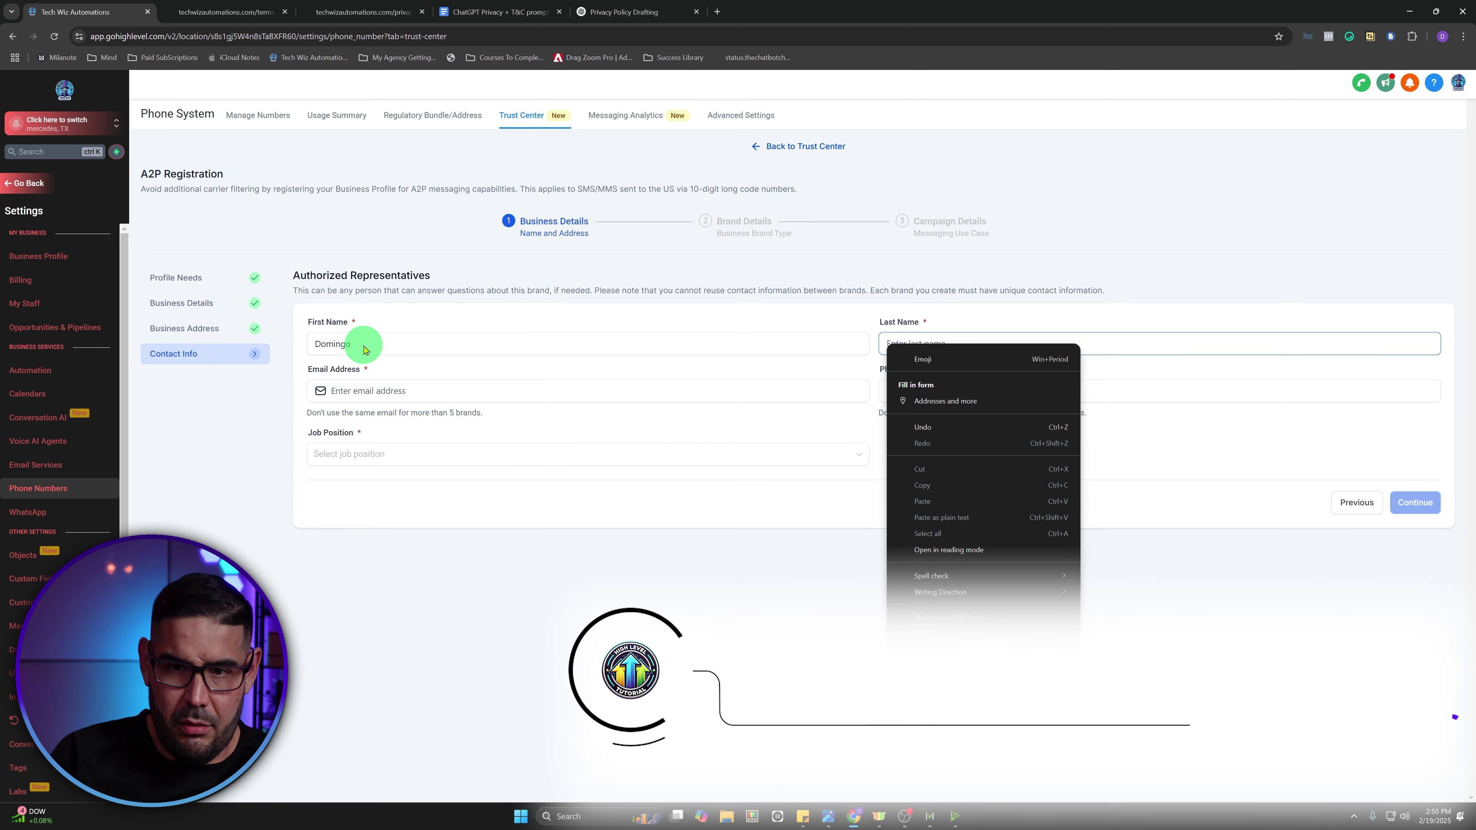
- Enter the authorized representative's last name and e-mail address
{"action": "left_click", "coordinate": [958, 342]}
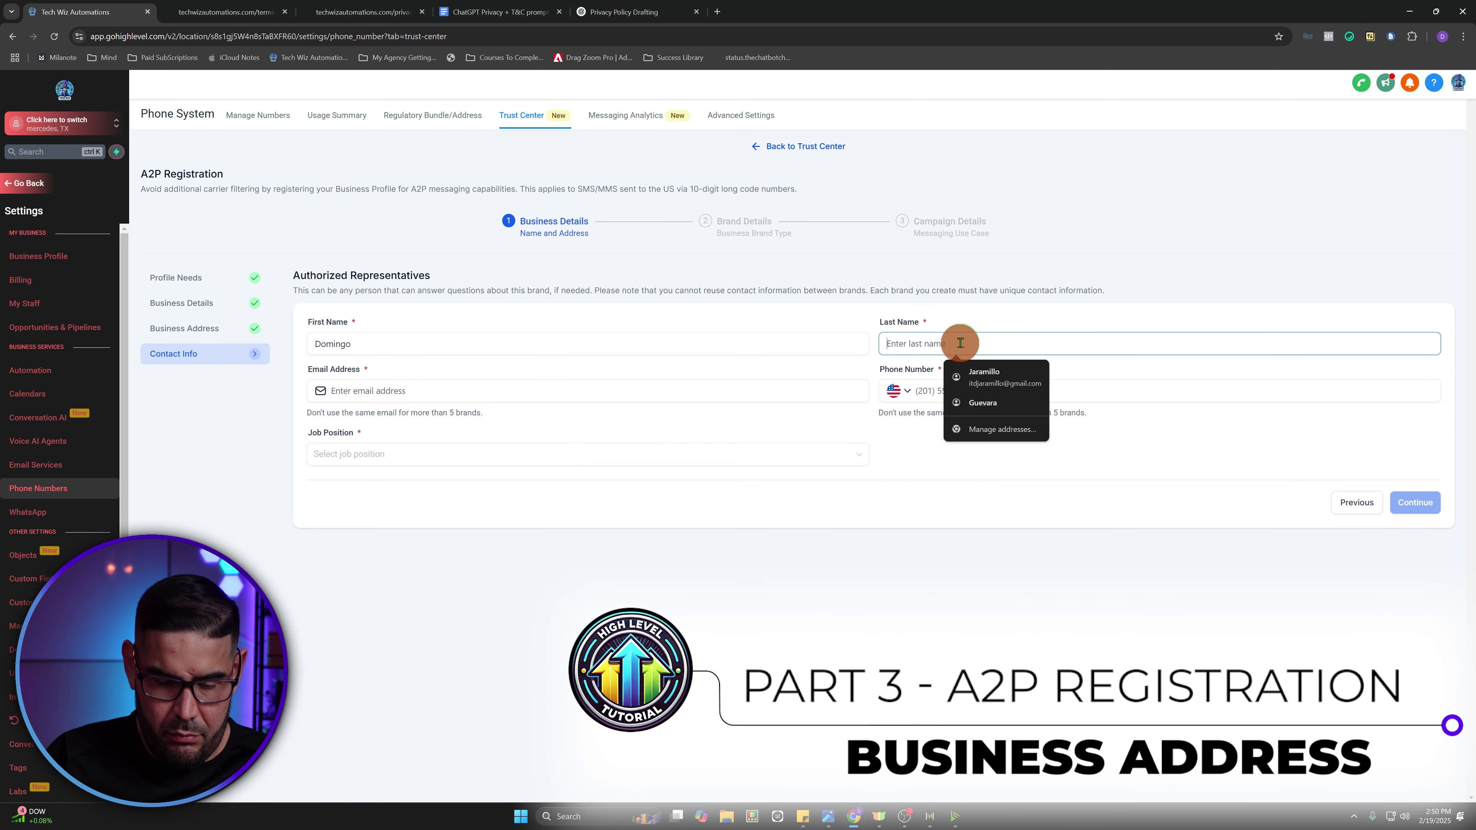
{"action": "type", "text": "jaramillo"}
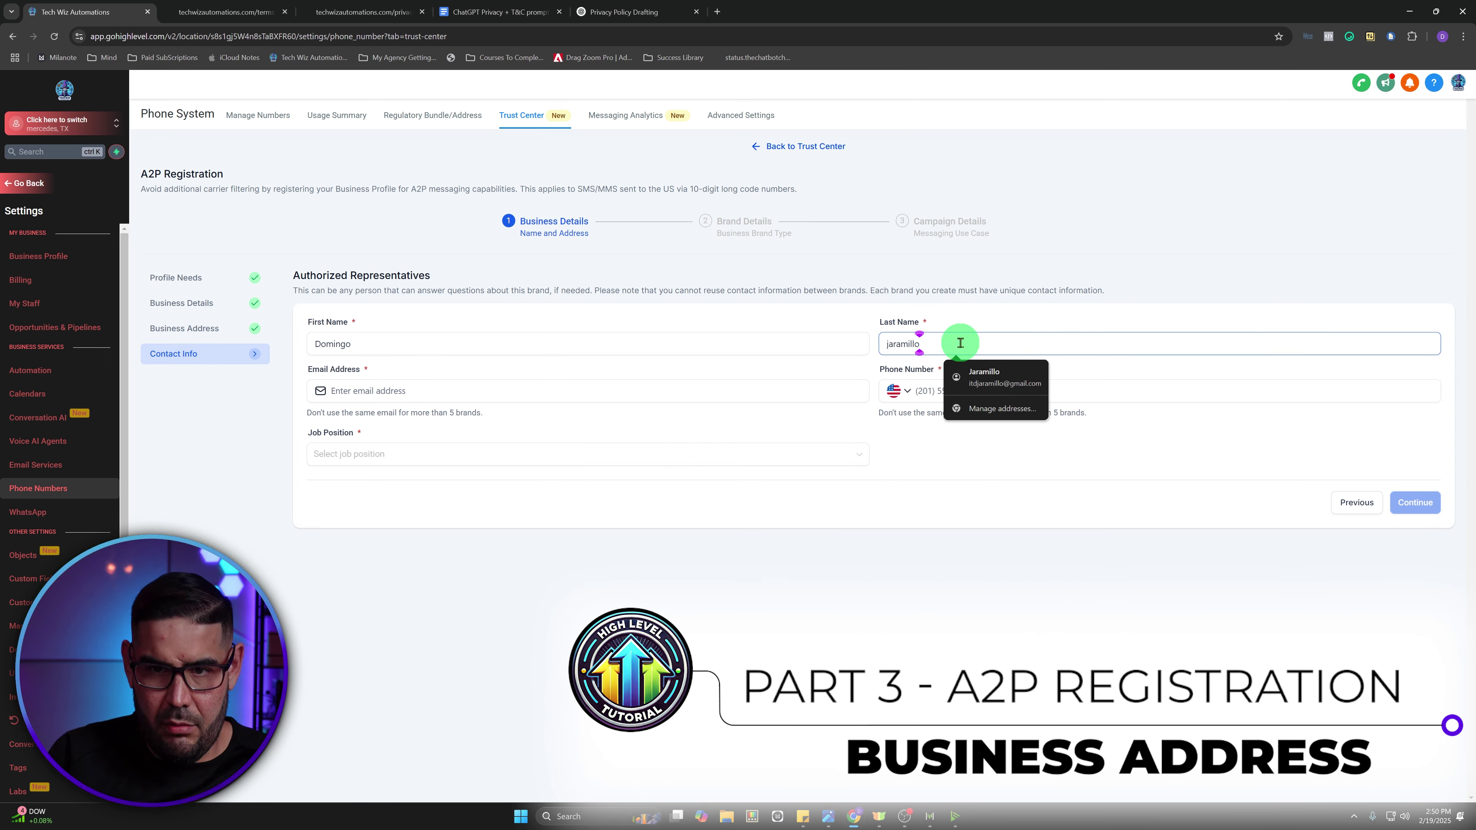
{"action": "left_click", "coordinate": [526, 392]}
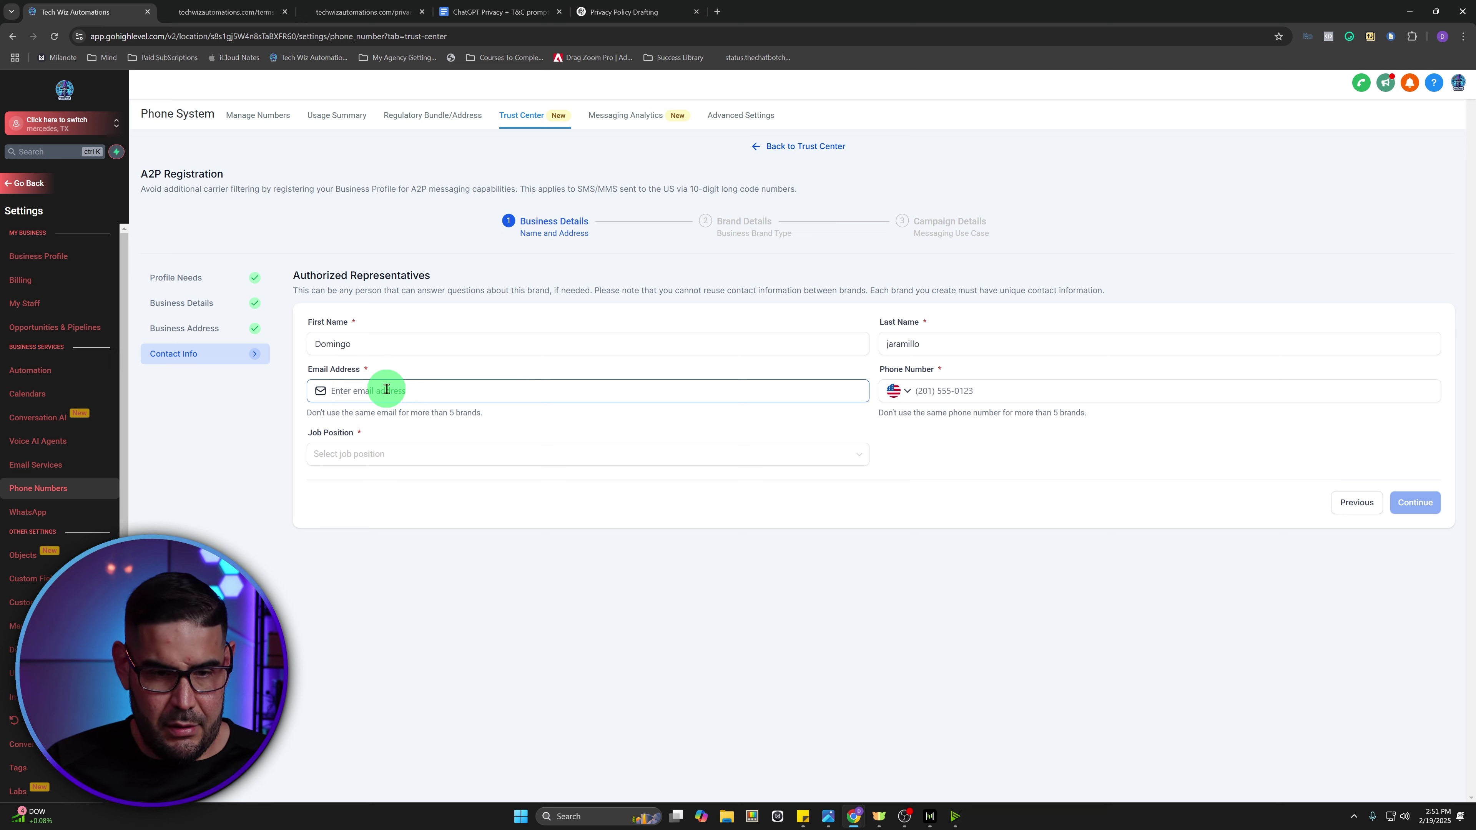
{"action": "left_click", "coordinate": [387, 390]}
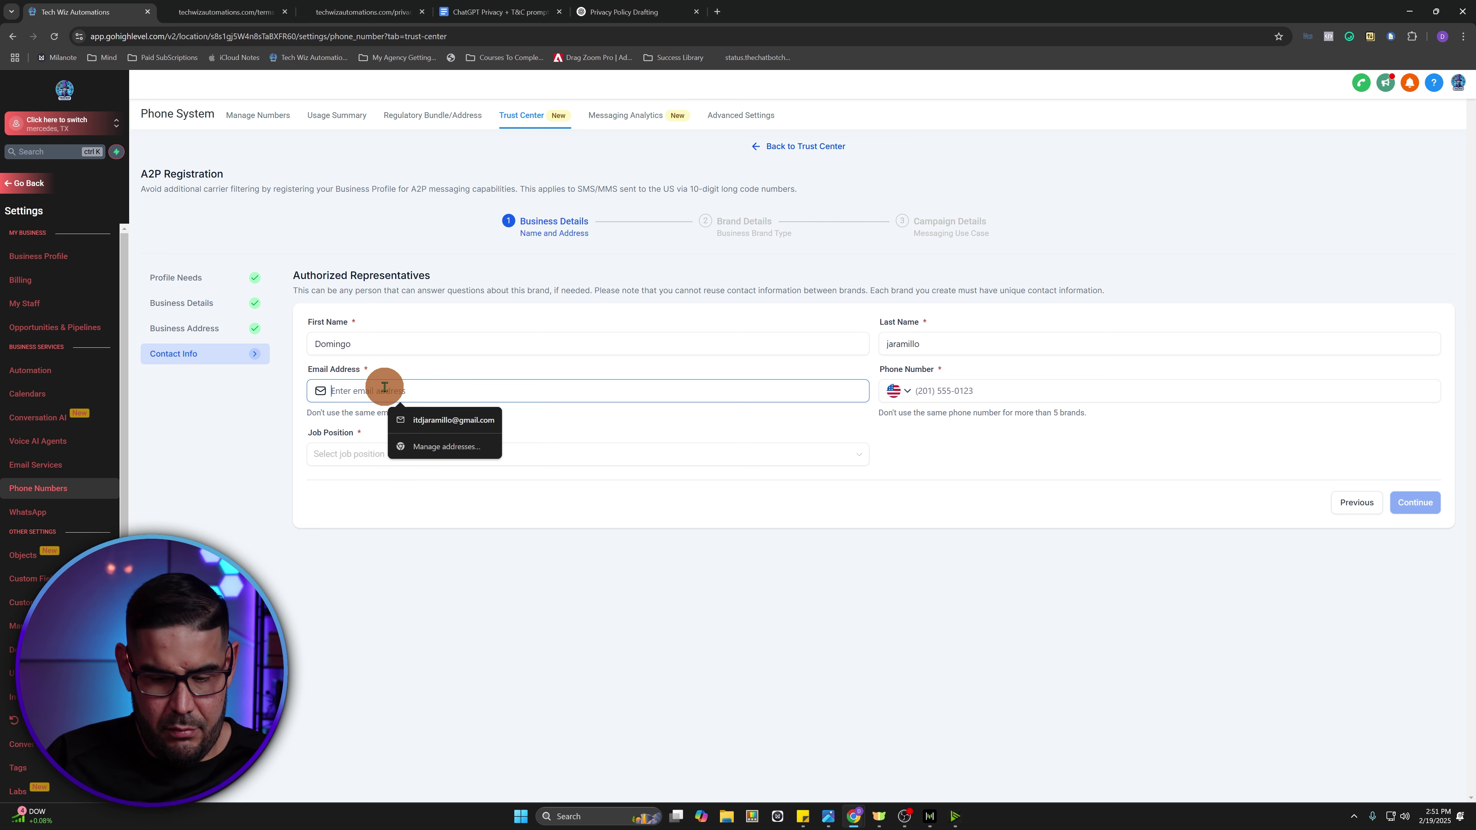
{"action": "type", "text": "youremai"}
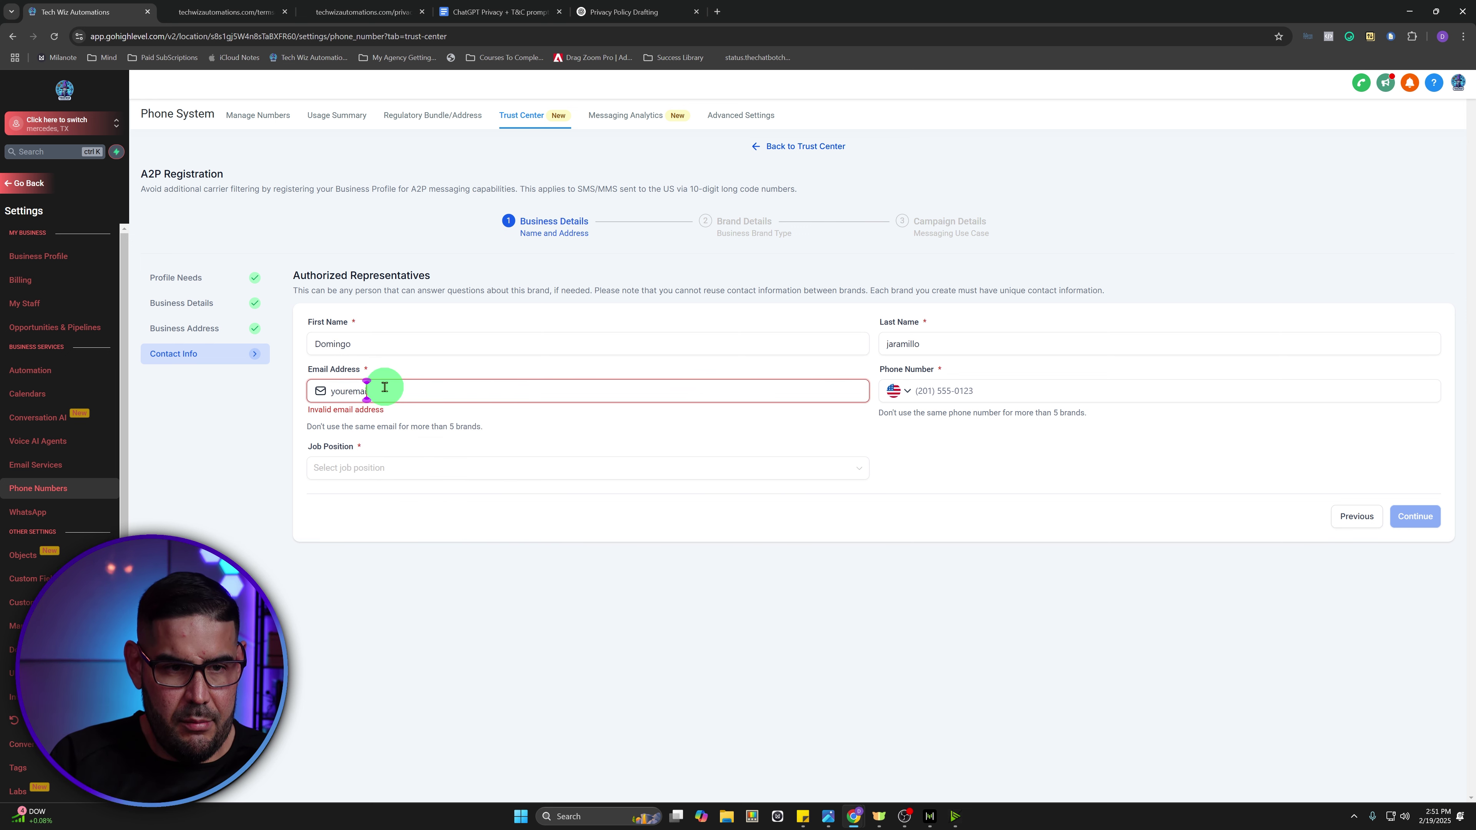
{"action": "type", "text": "l@gmail.com"}
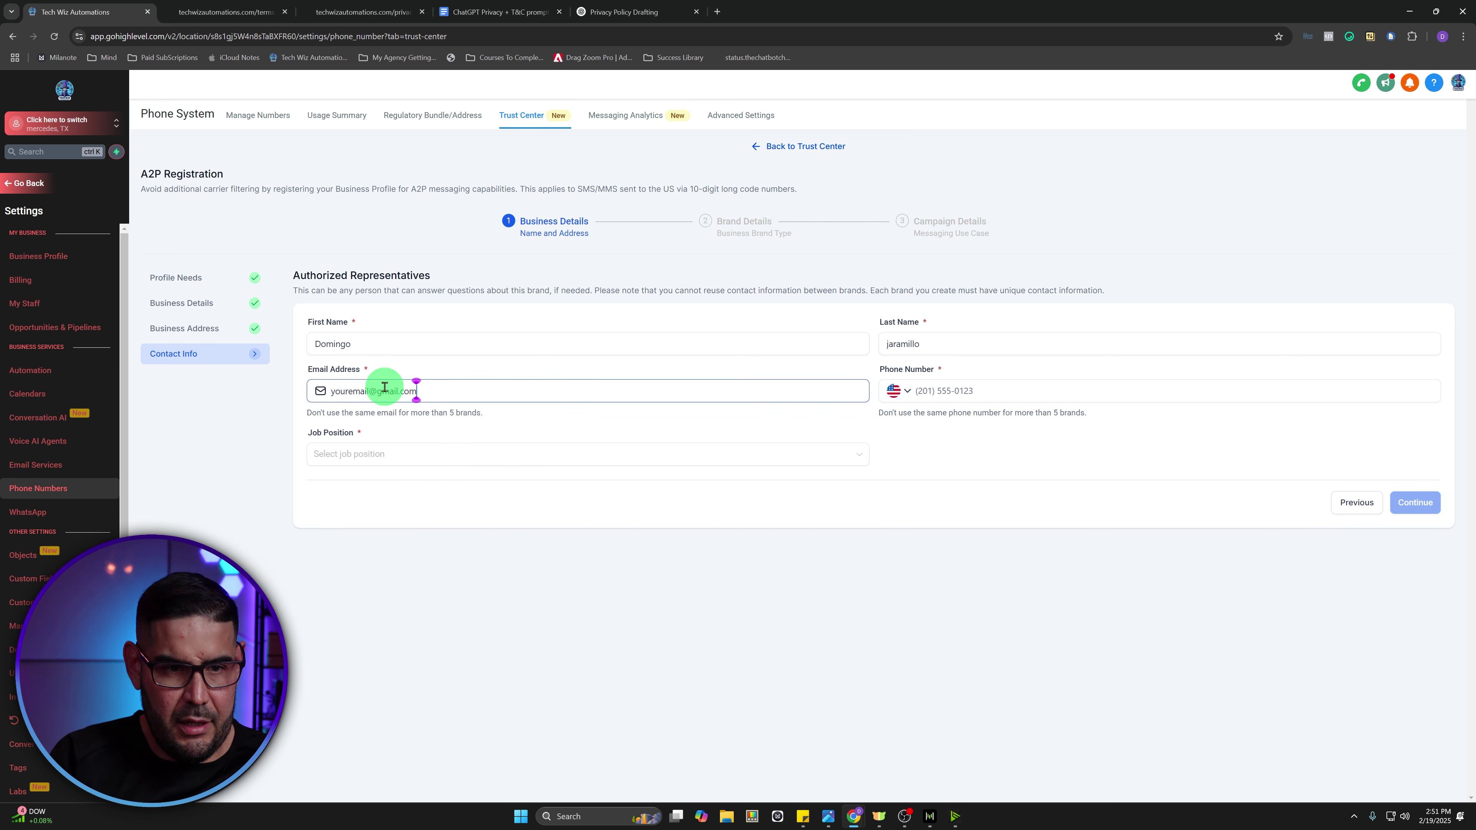
- Set the job position to CEO, enter the representative's phone number, and continue
{"action": "left_click", "coordinate": [354, 454]}
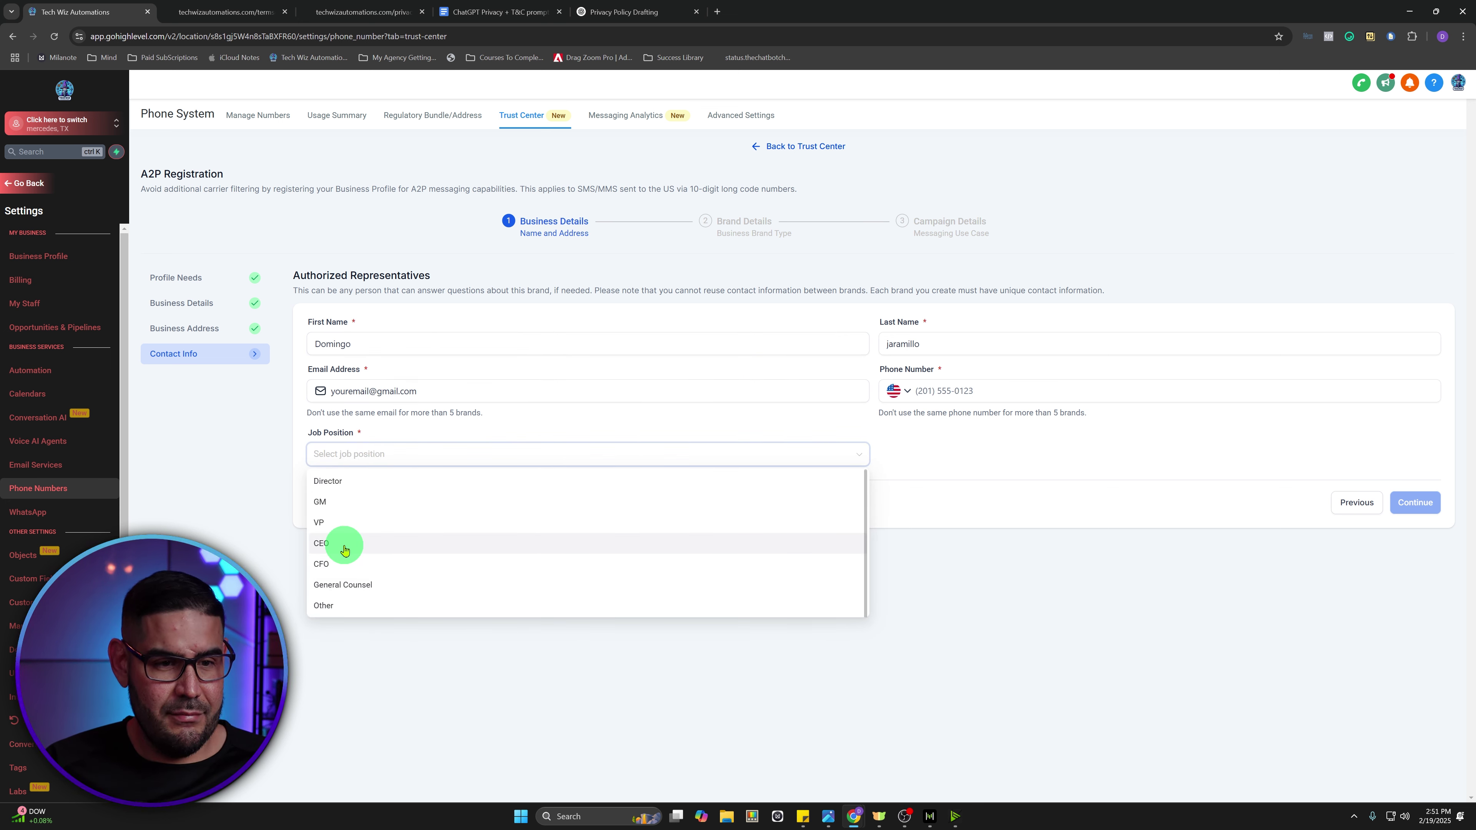
{"action": "left_click", "coordinate": [345, 545]}
{"action": "left_click", "coordinate": [1006, 390]}
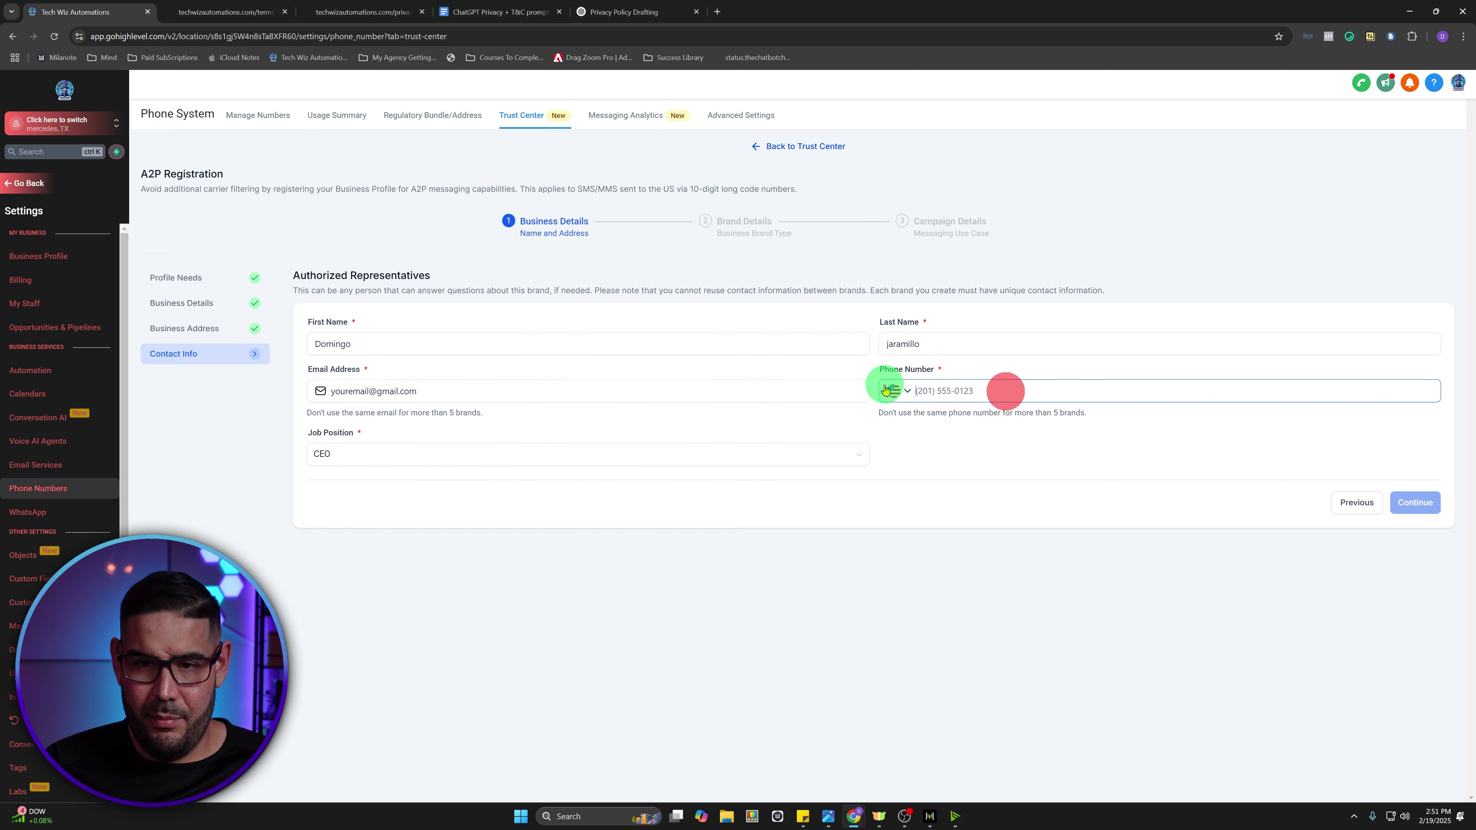
{"action": "left_click", "coordinate": [963, 394]}
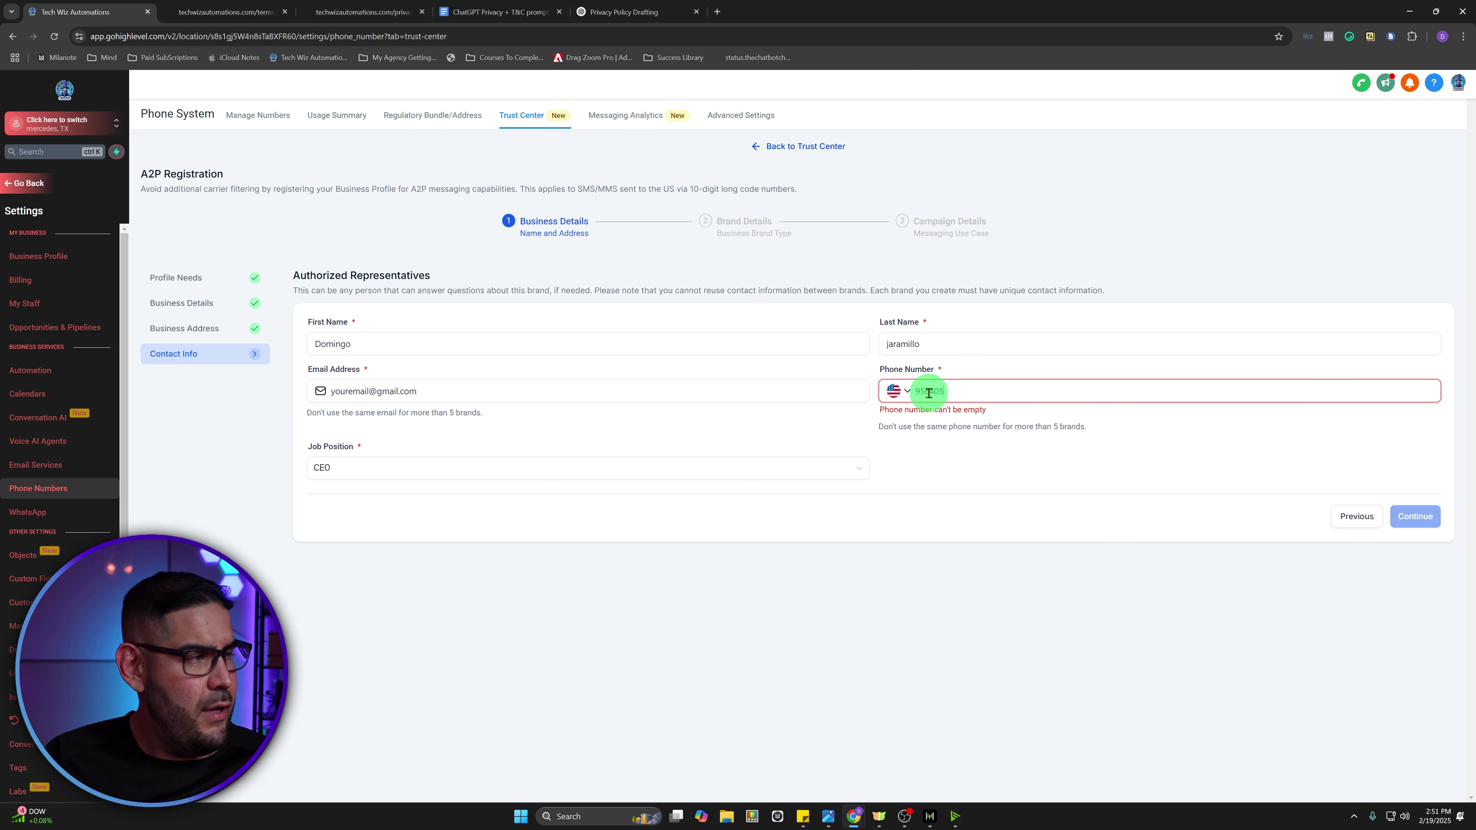
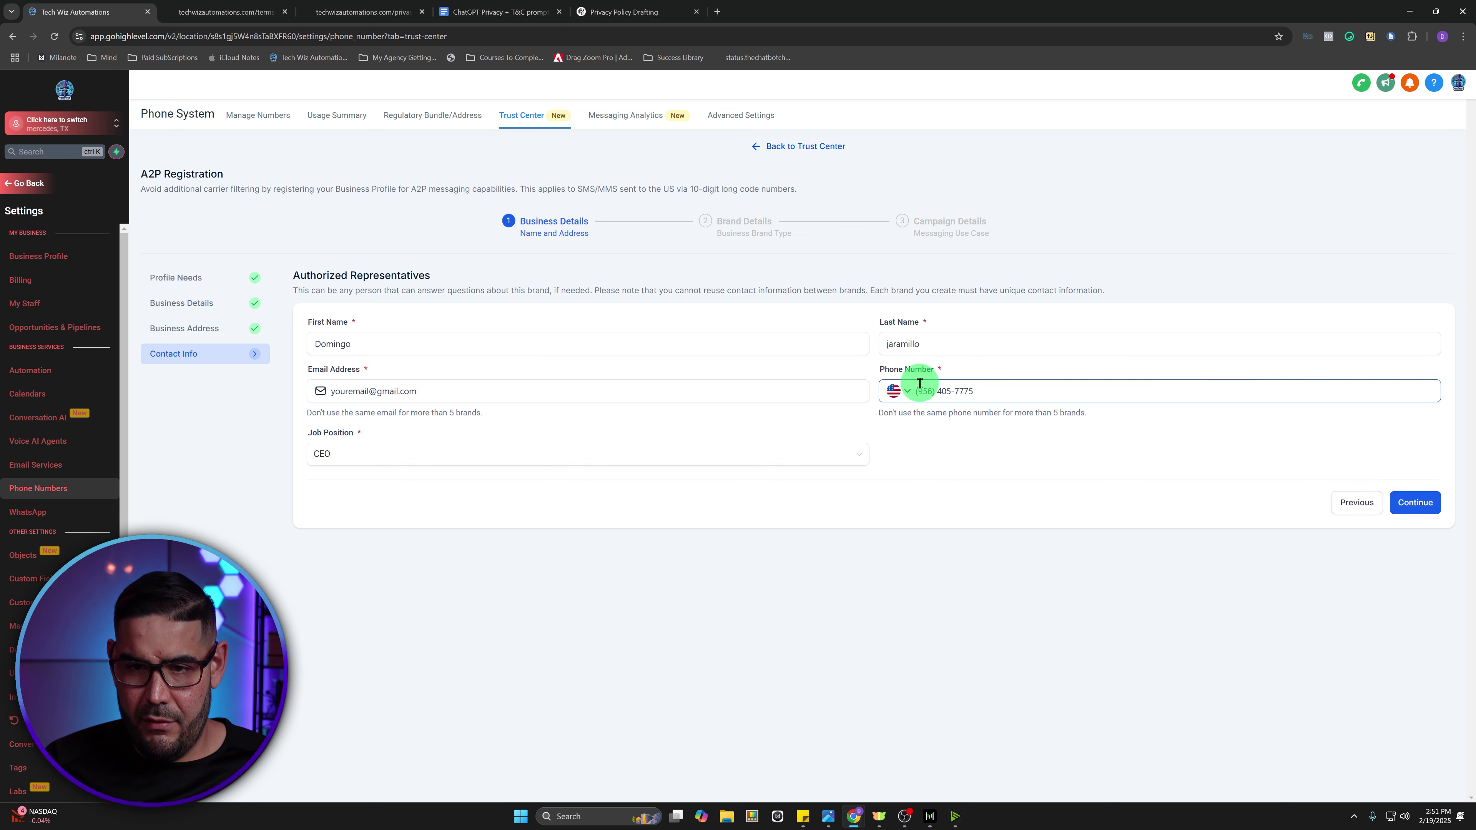
{"action": "left_click", "coordinate": [1423, 503]}
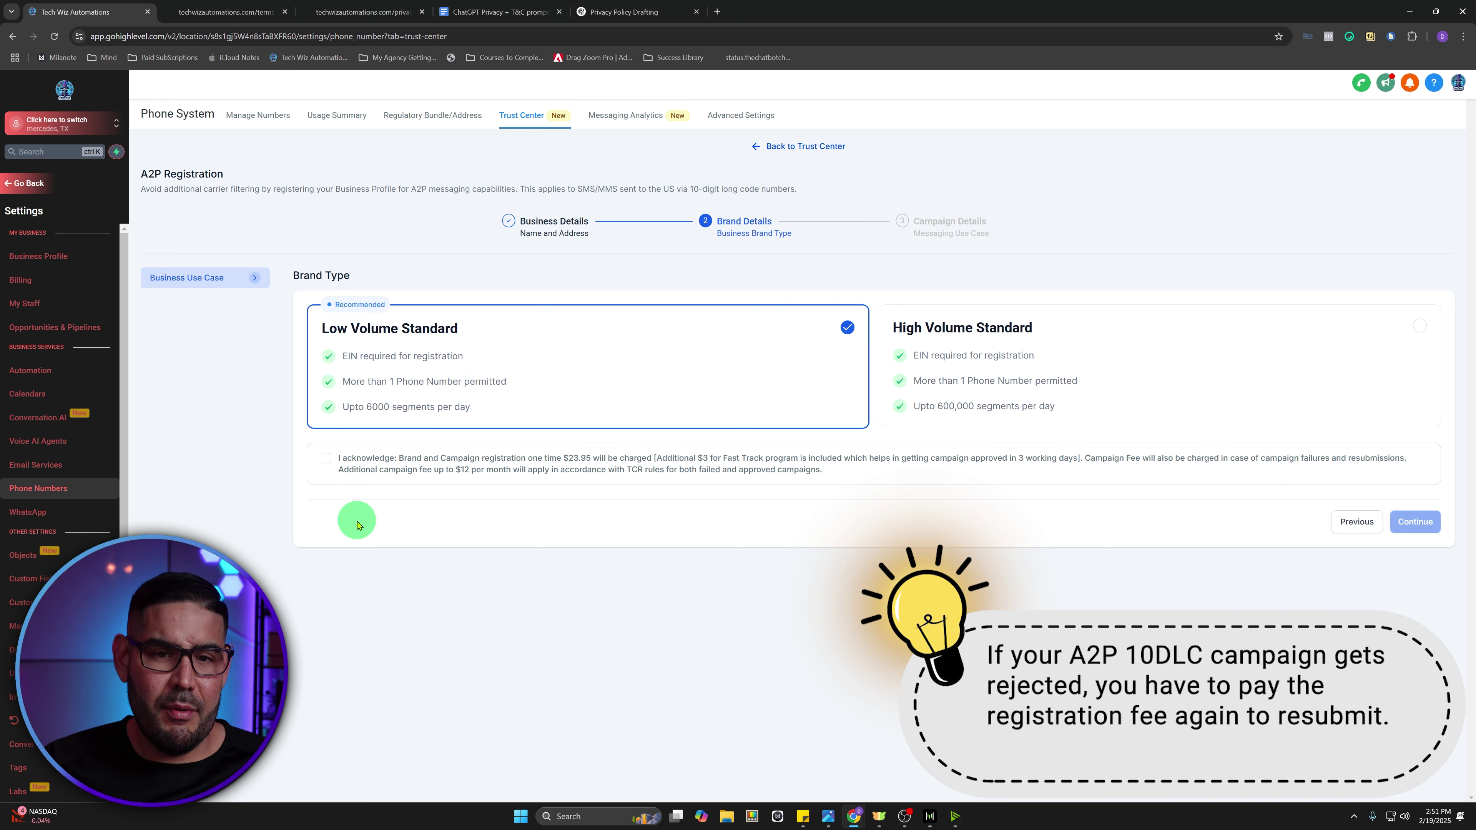
- Acknowledge the registration fee terms for Low Volume Standard and proceed to Campaign Details
{"action": "left_click", "coordinate": [326, 458]}
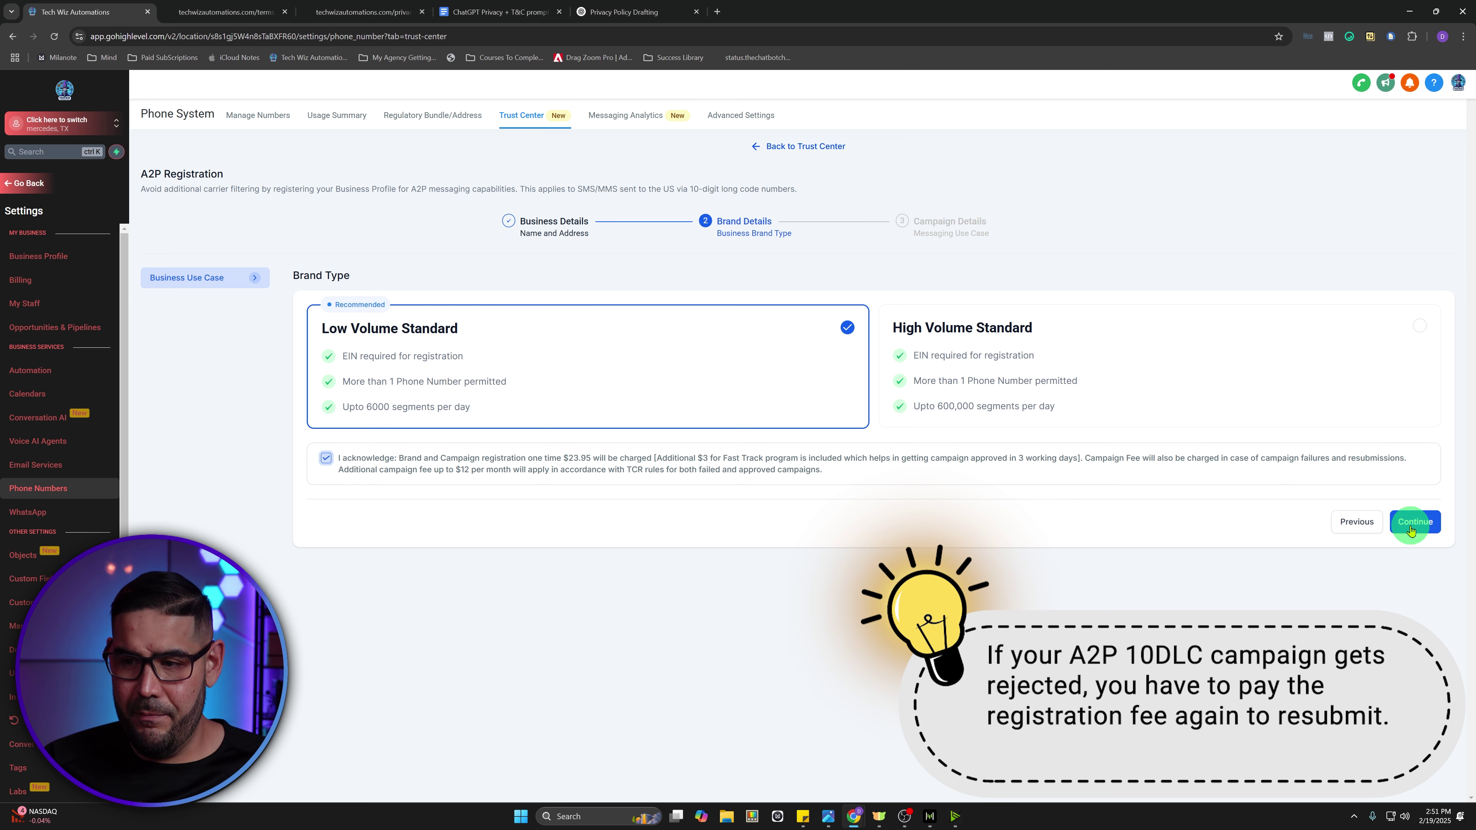
{"action": "left_click", "coordinate": [1416, 521]}
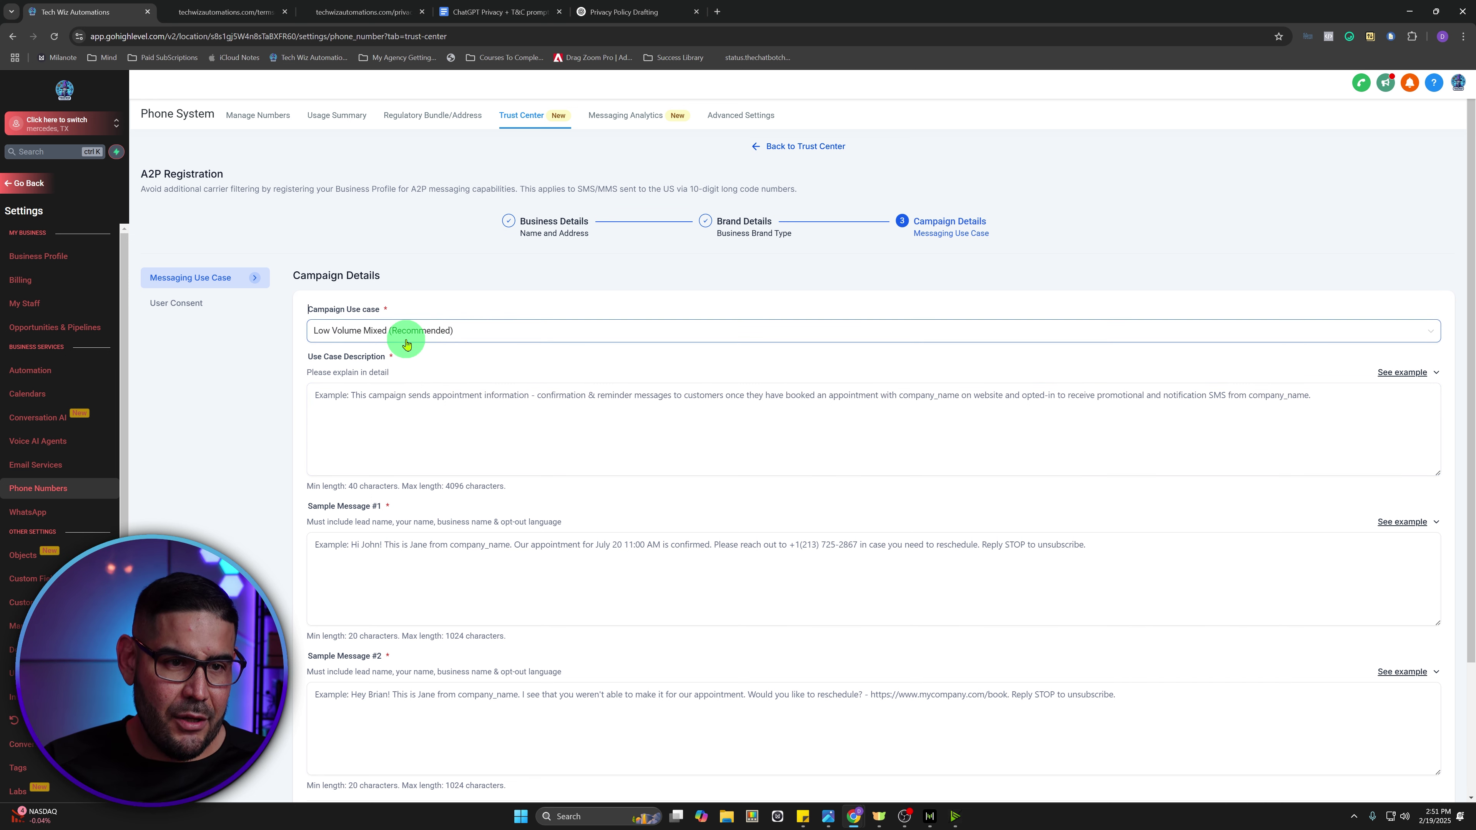
{"action": "left_click", "coordinate": [457, 332]}
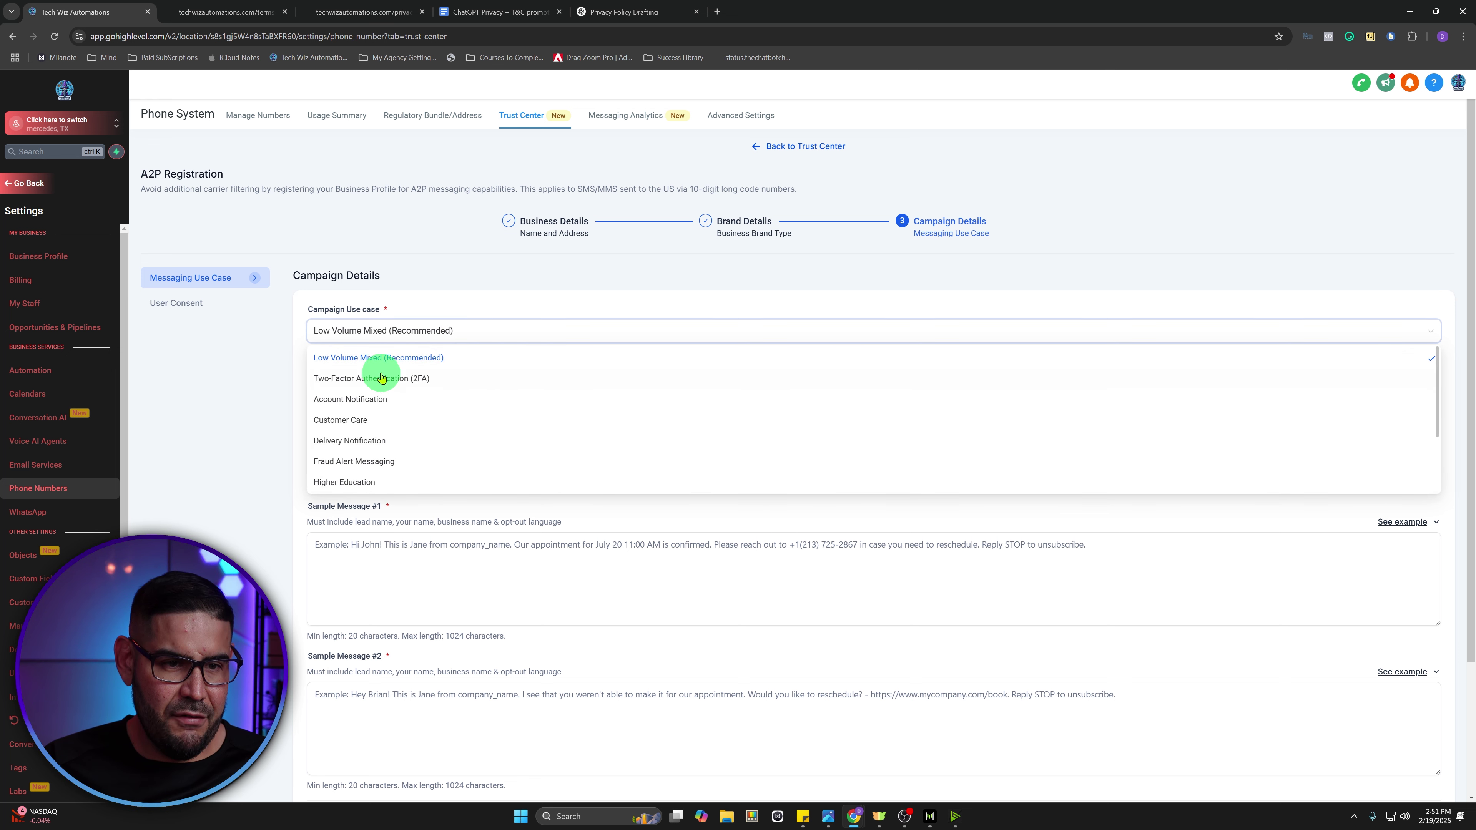
{"action": "left_click", "coordinate": [385, 358]}
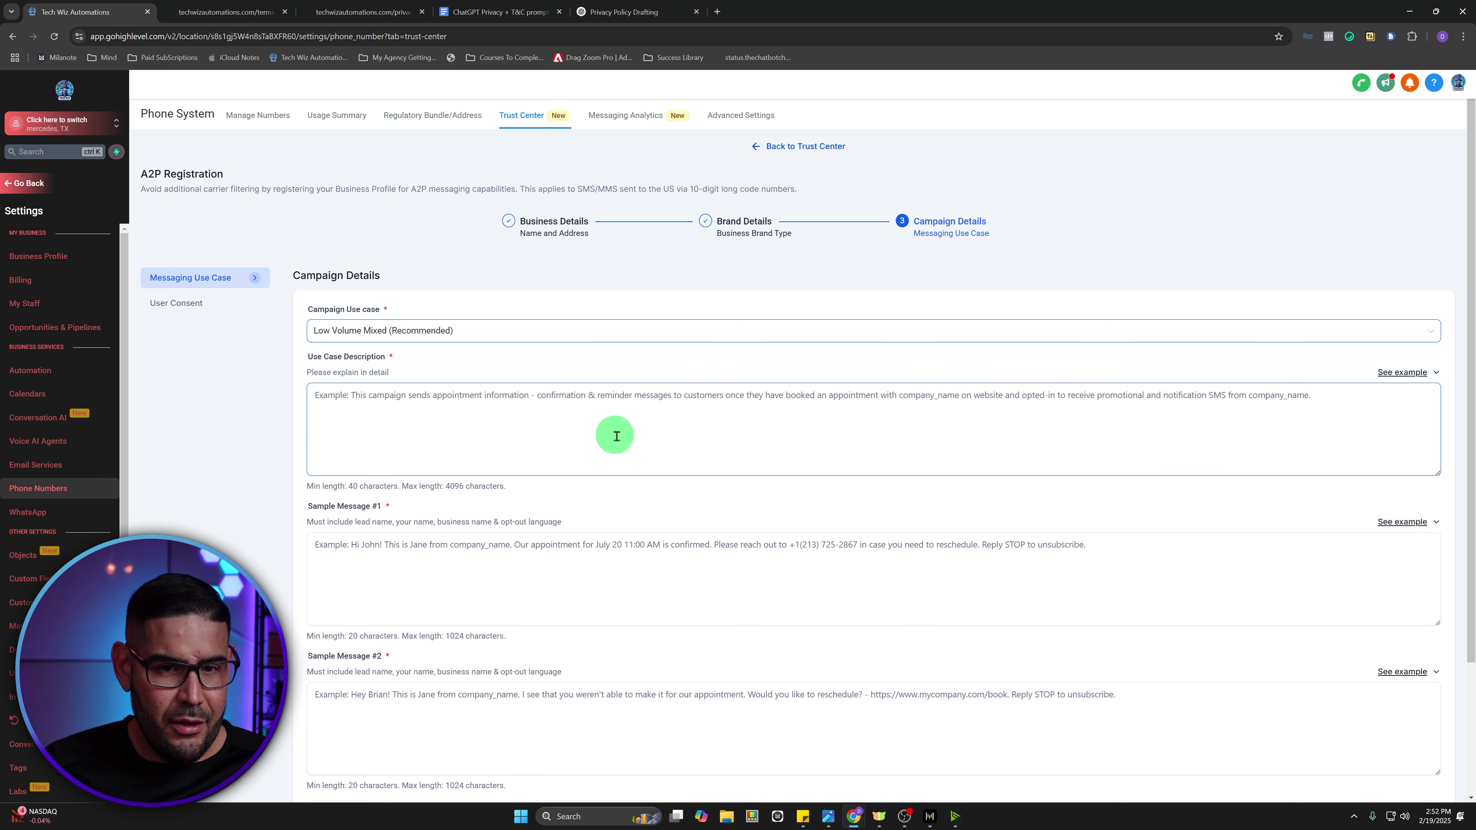
- Paste the first example use case description into the Use Case Description field
{"action": "left_click", "coordinate": [1401, 376]}
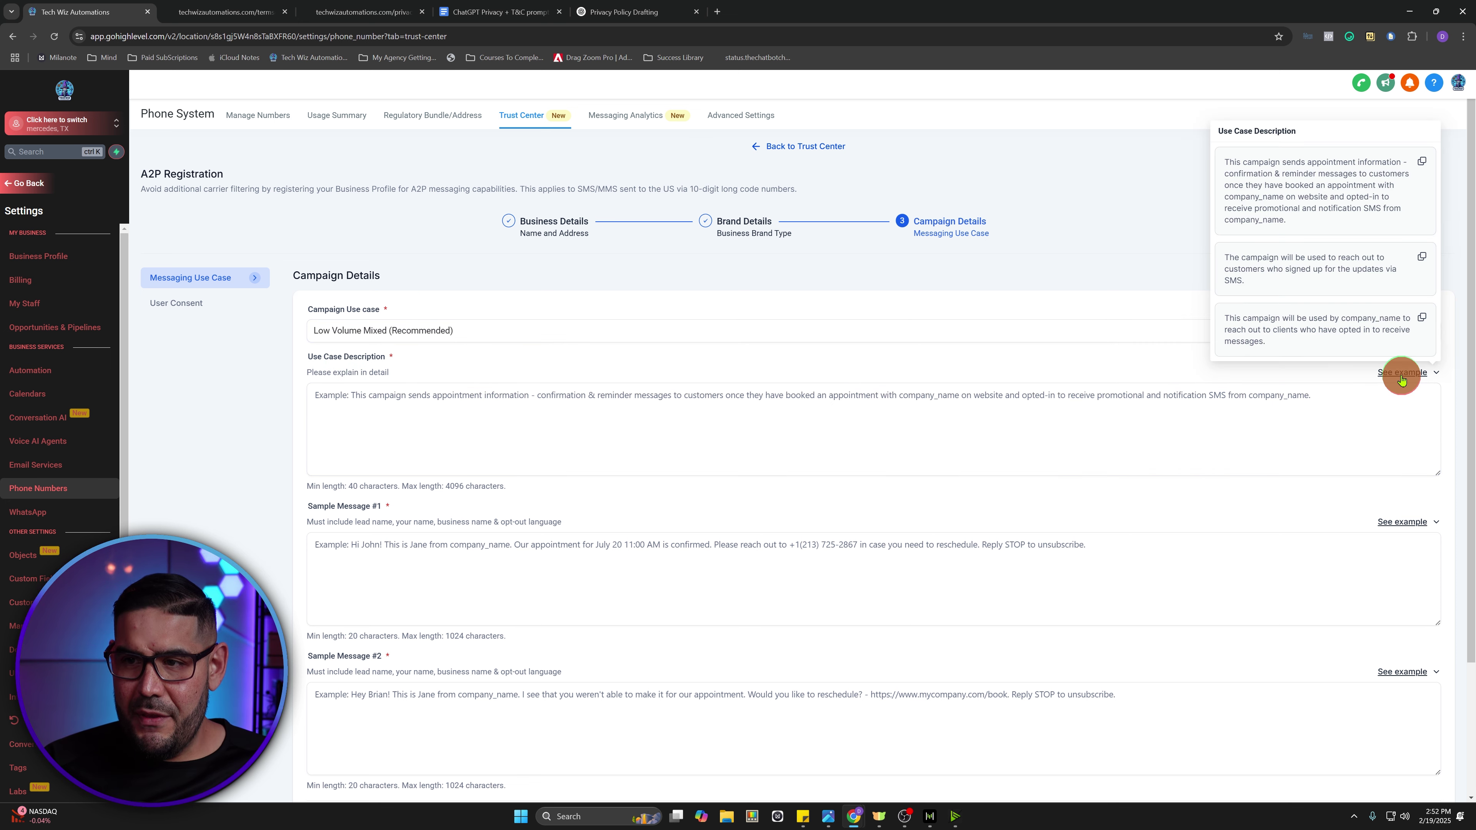
{"action": "left_click", "coordinate": [1419, 162]}
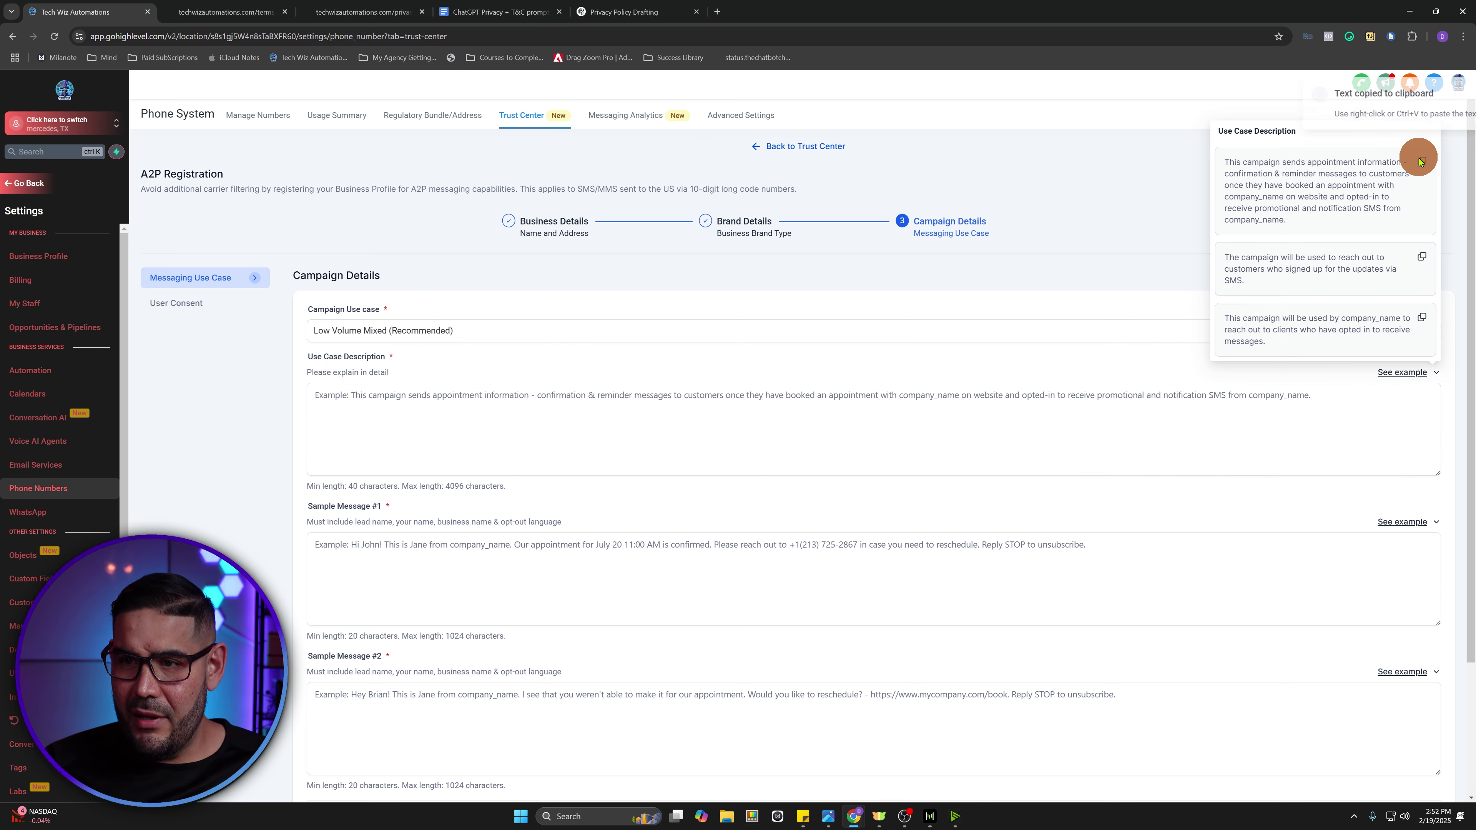
{"action": "left_click", "coordinate": [369, 404]}
{"action": "key", "text": "ctrl+v"}
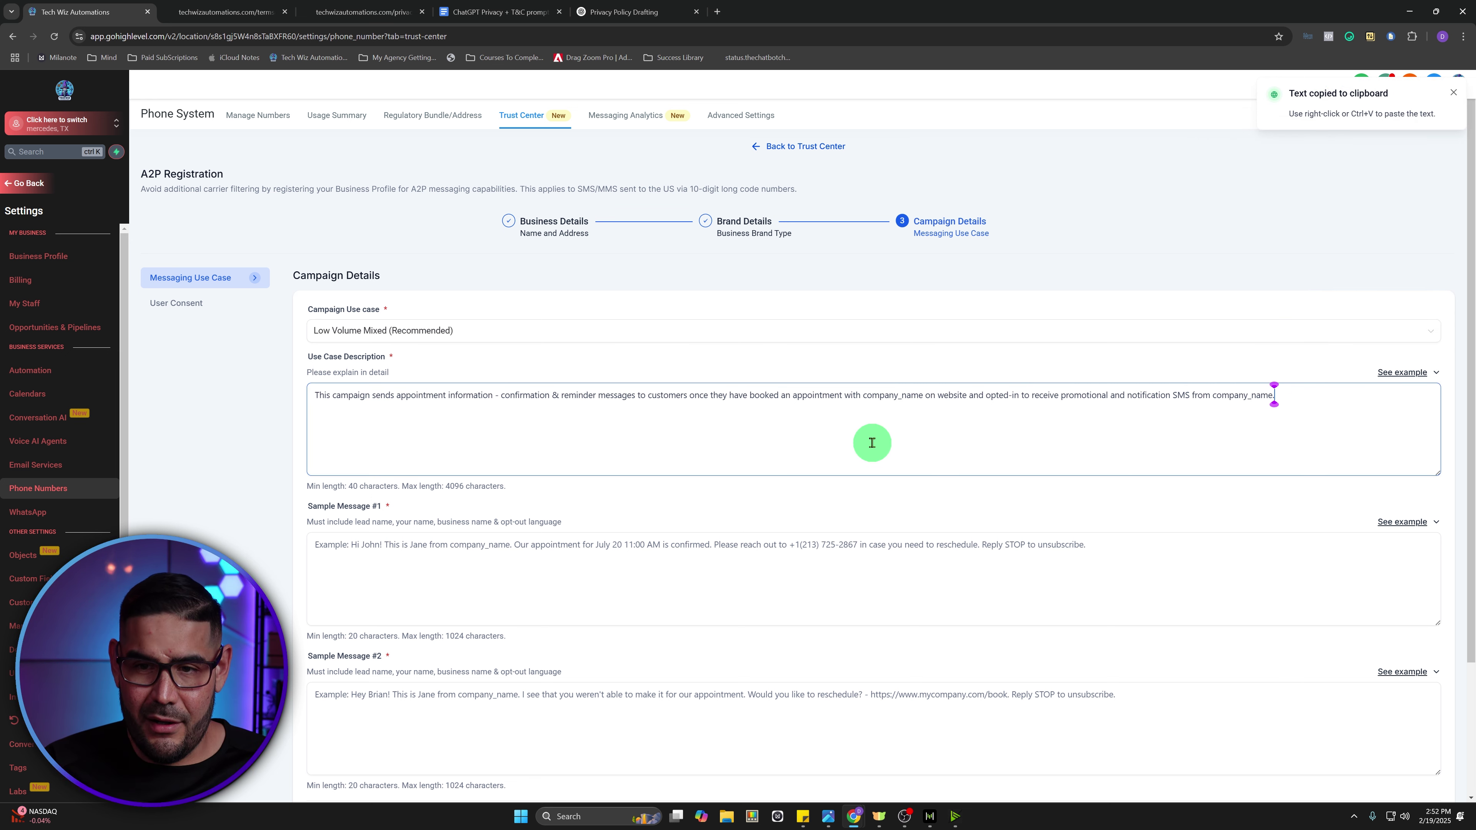
- Replace both company_name placeholders in the description with 'Tech Wiz Automations LLC'
{"action": "left_click", "coordinate": [923, 397]}
{"action": "left_click_drag", "start_coordinate": [923, 397], "coordinate": [865, 395]}
{"action": "type", "text": "Tech Wiz"}
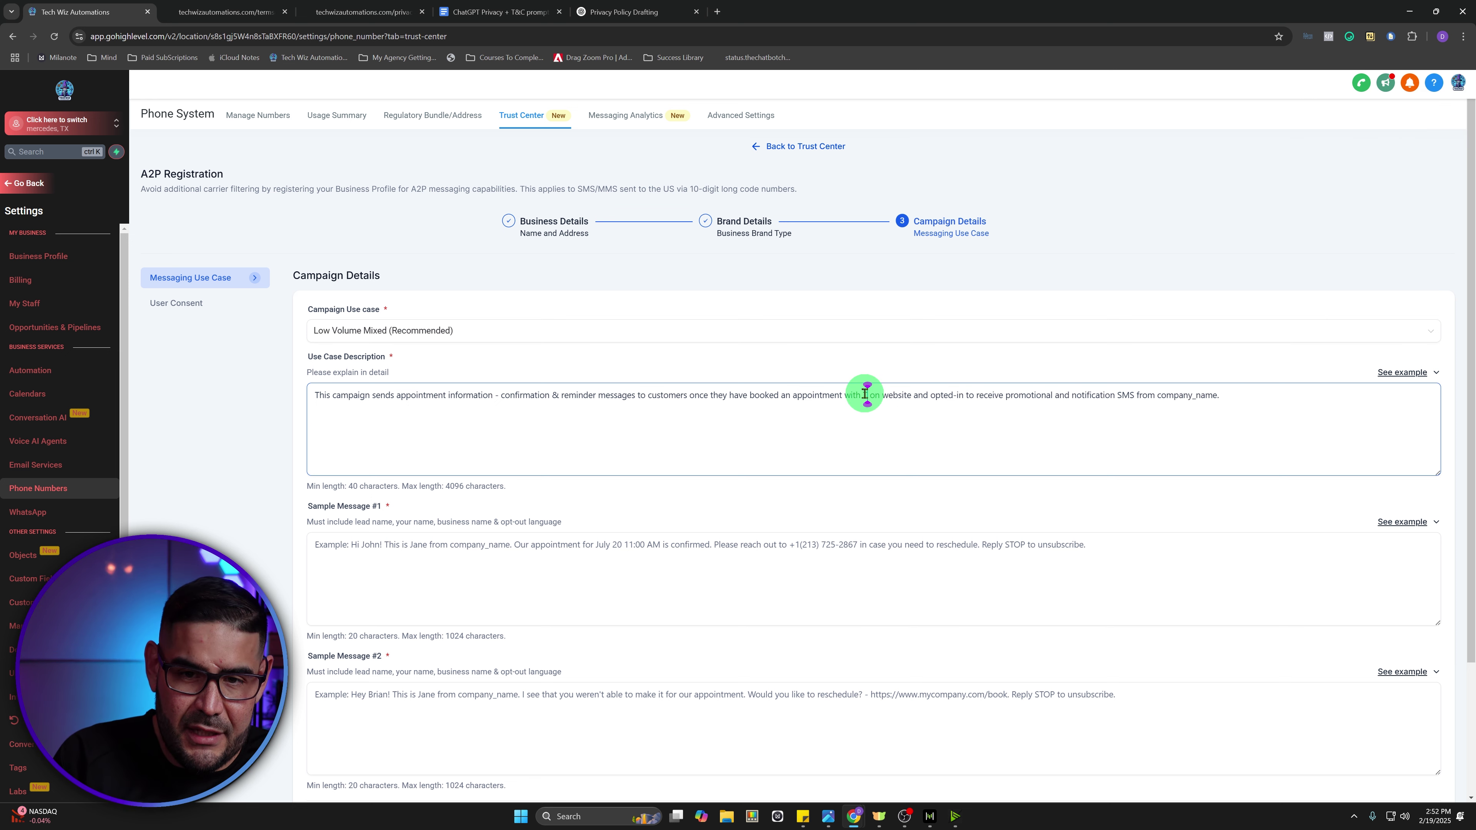
{"action": "type", "text": " Aut"}
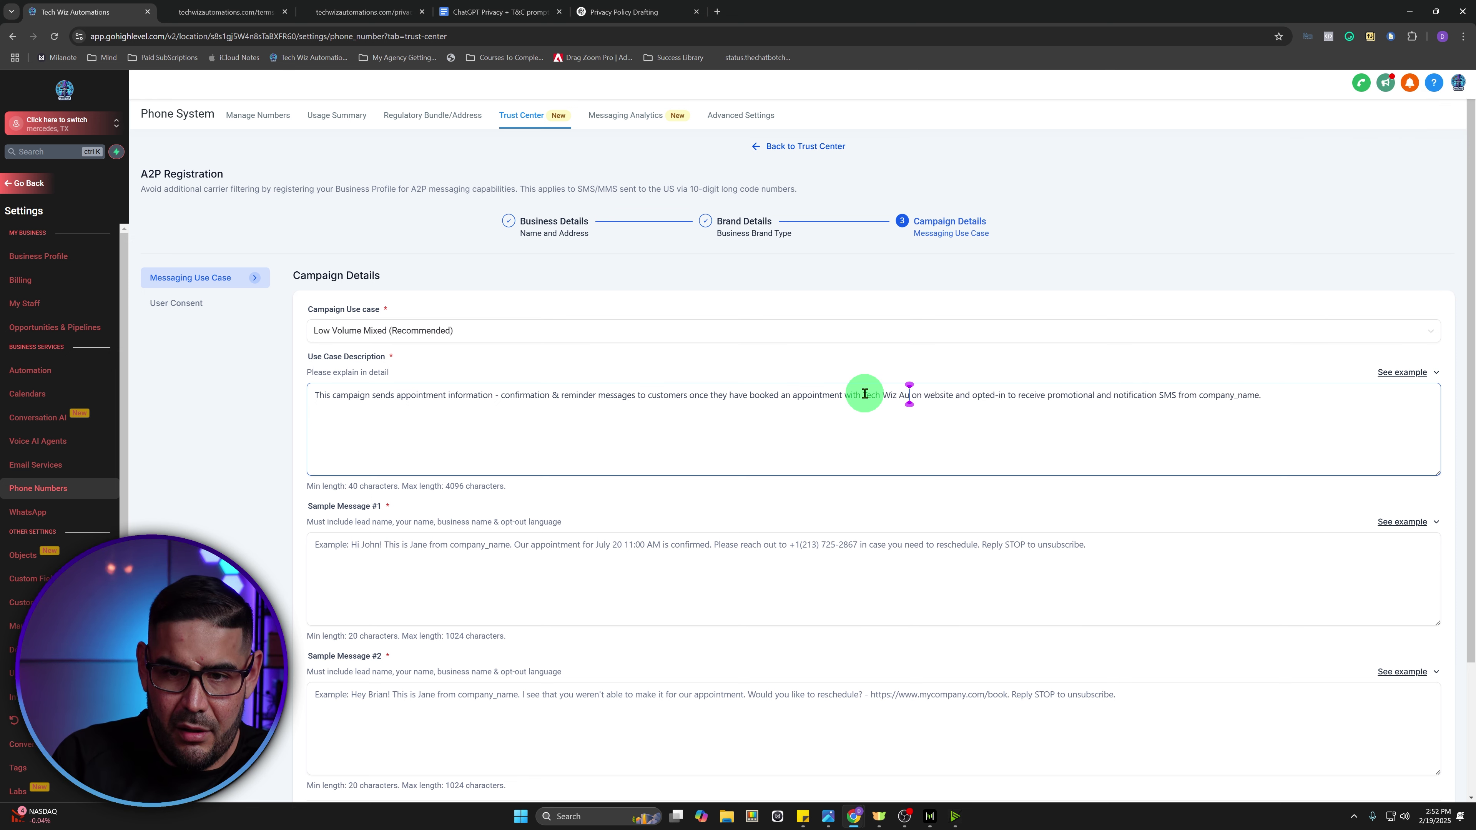
{"action": "type", "text": "omations LLC"}
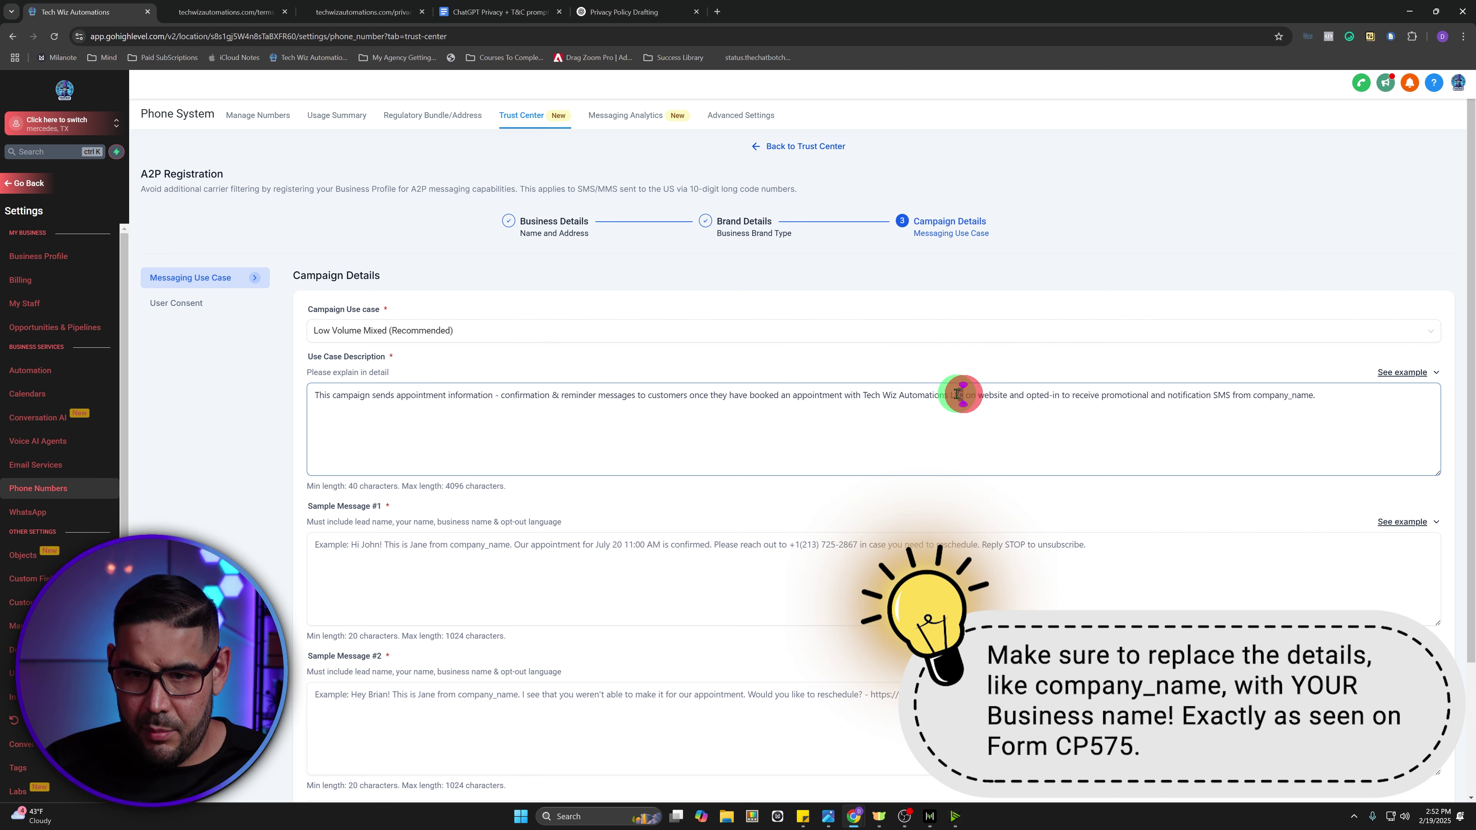
{"action": "left_click_drag", "start_coordinate": [960, 395], "coordinate": [865, 395]}
{"action": "left_click_drag", "start_coordinate": [1316, 395], "coordinate": [1253, 395]}
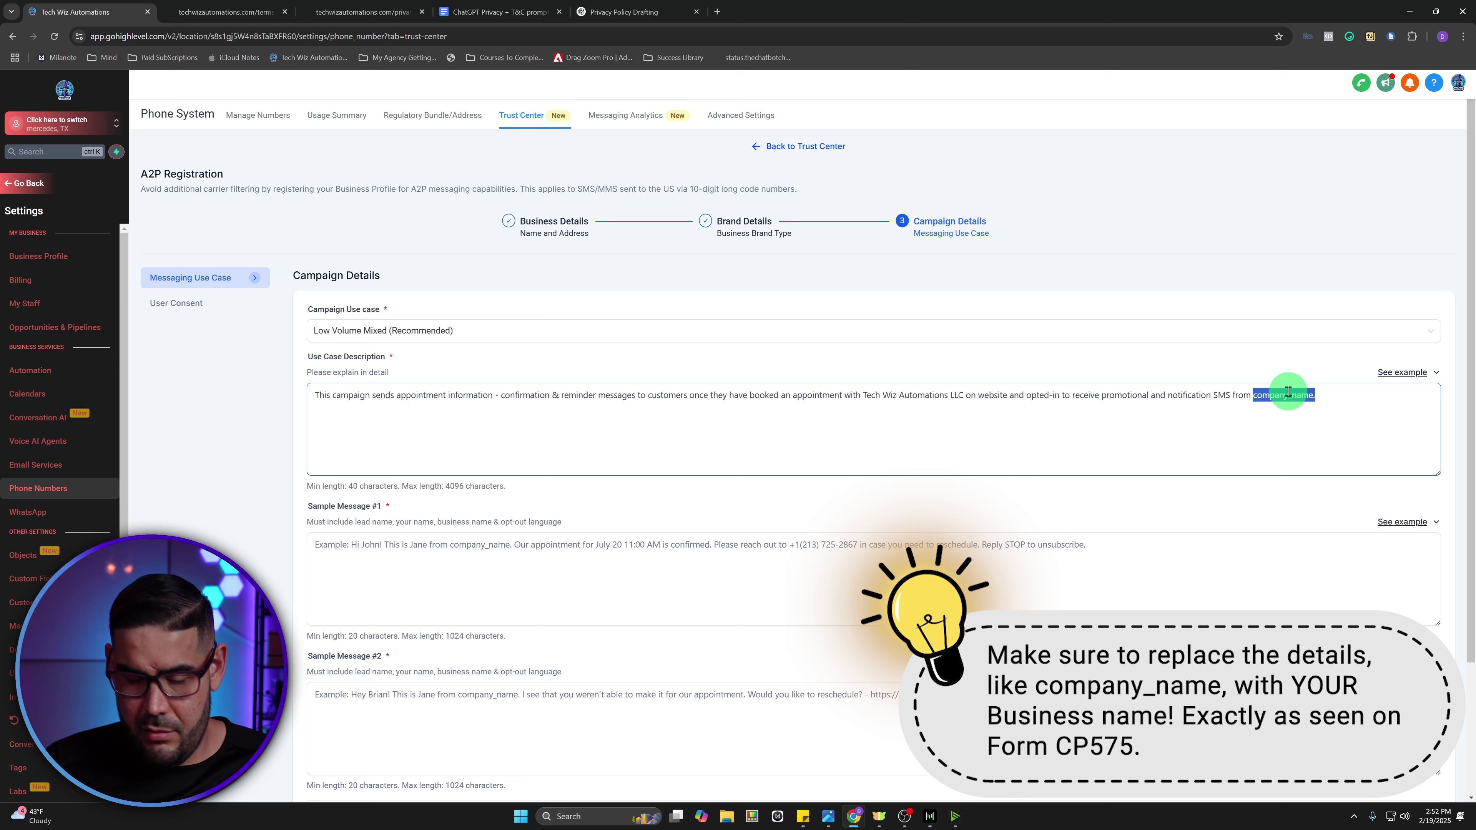
{"action": "key", "text": "ctrl+v"}
{"action": "type", "text": "."}
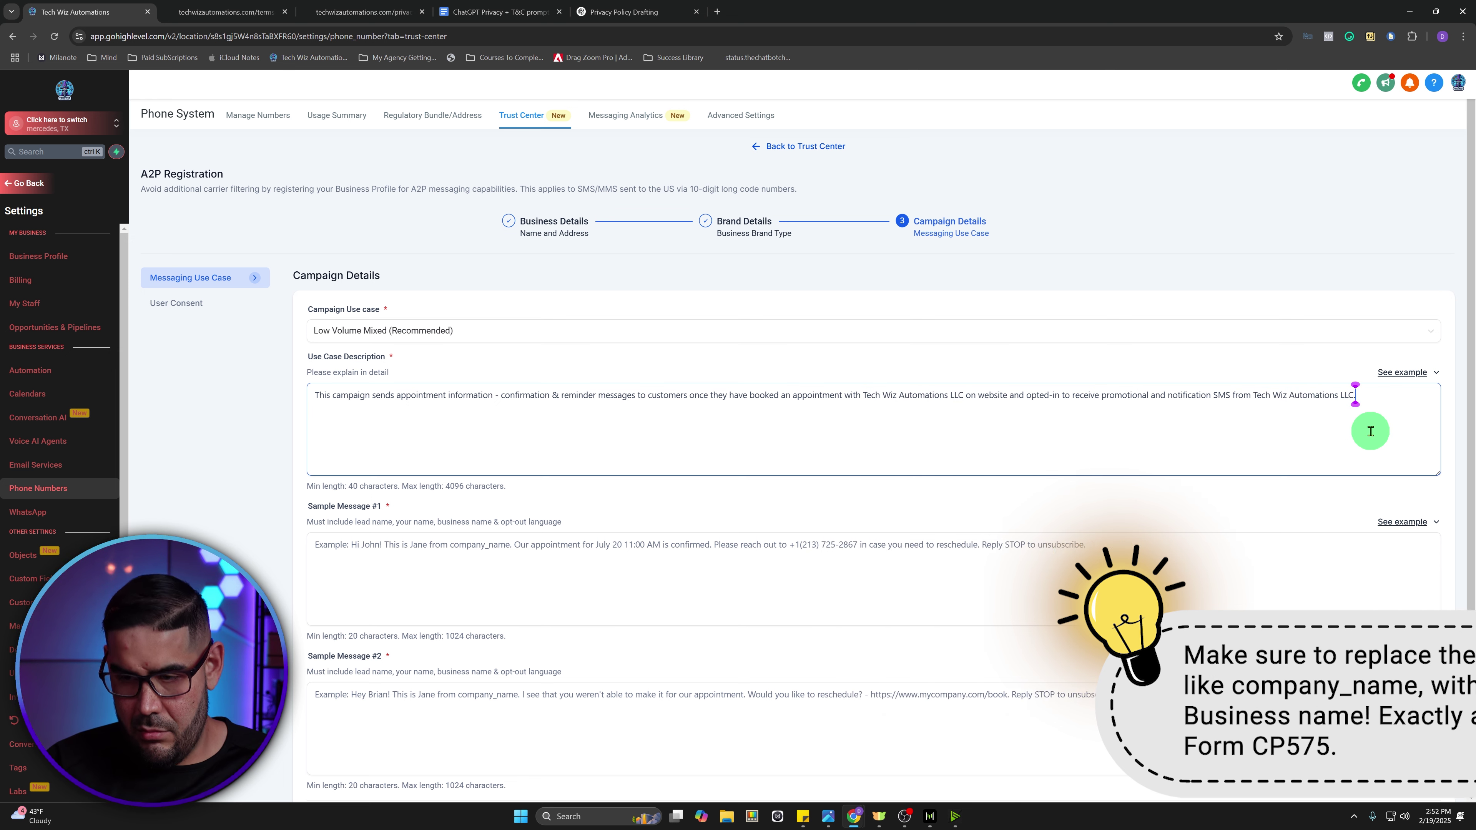
- Bring up the example messages for Sample Message #1
{"action": "left_click", "coordinate": [366, 596]}
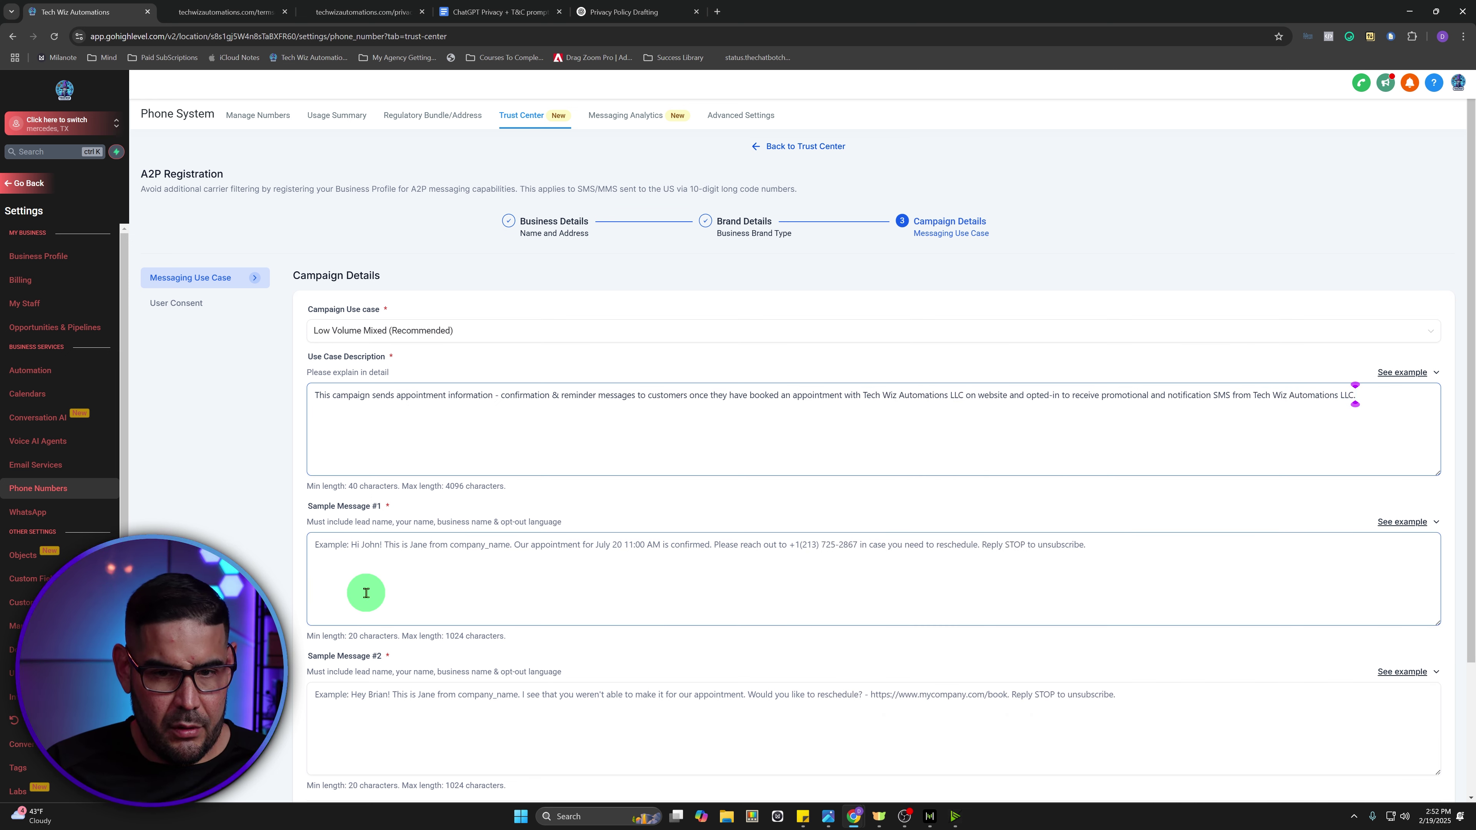
{"action": "left_click", "coordinate": [366, 593]}
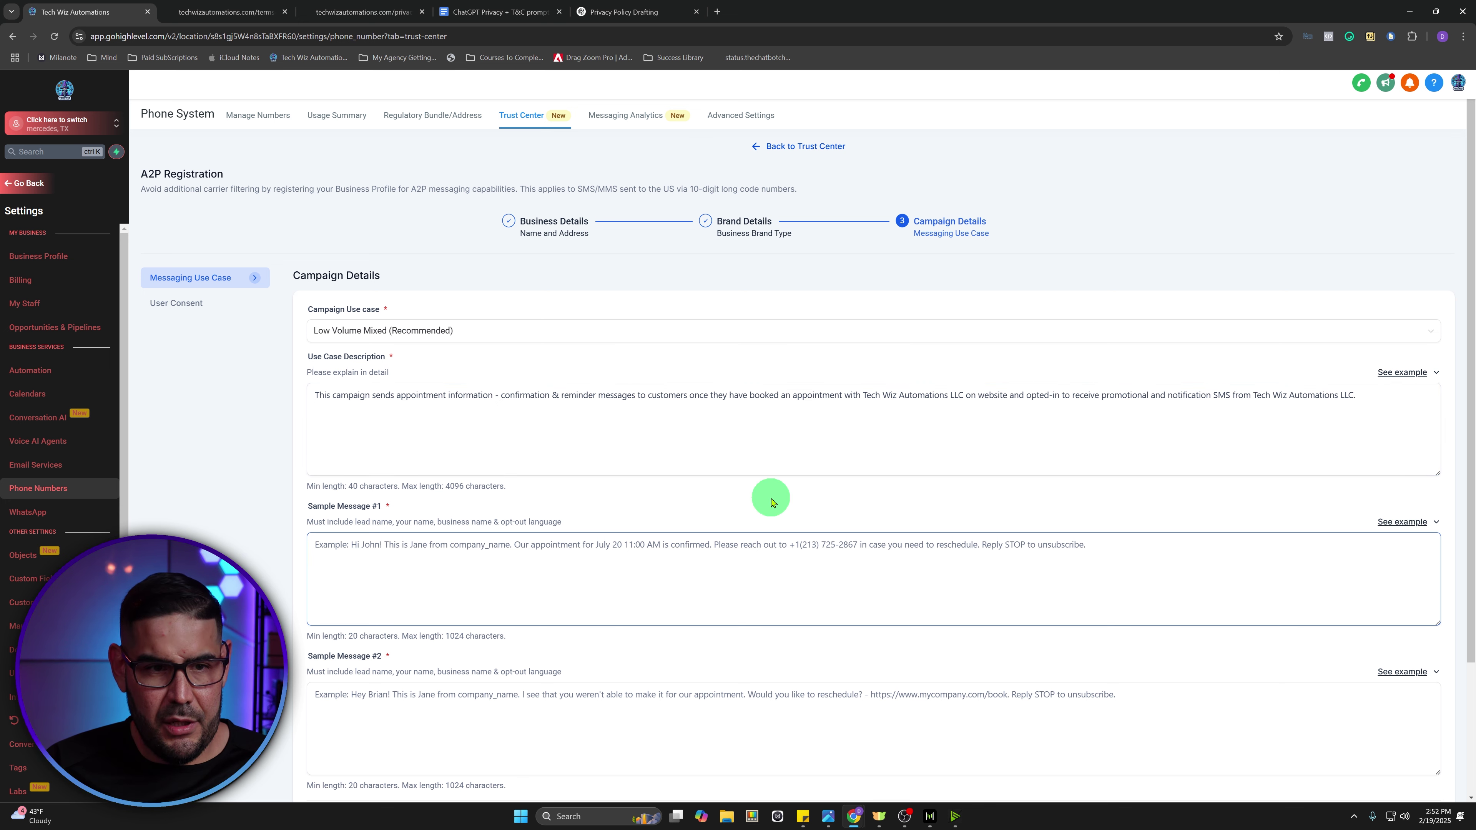
{"action": "left_click", "coordinate": [786, 448]}
{"action": "left_click", "coordinate": [1400, 522]}
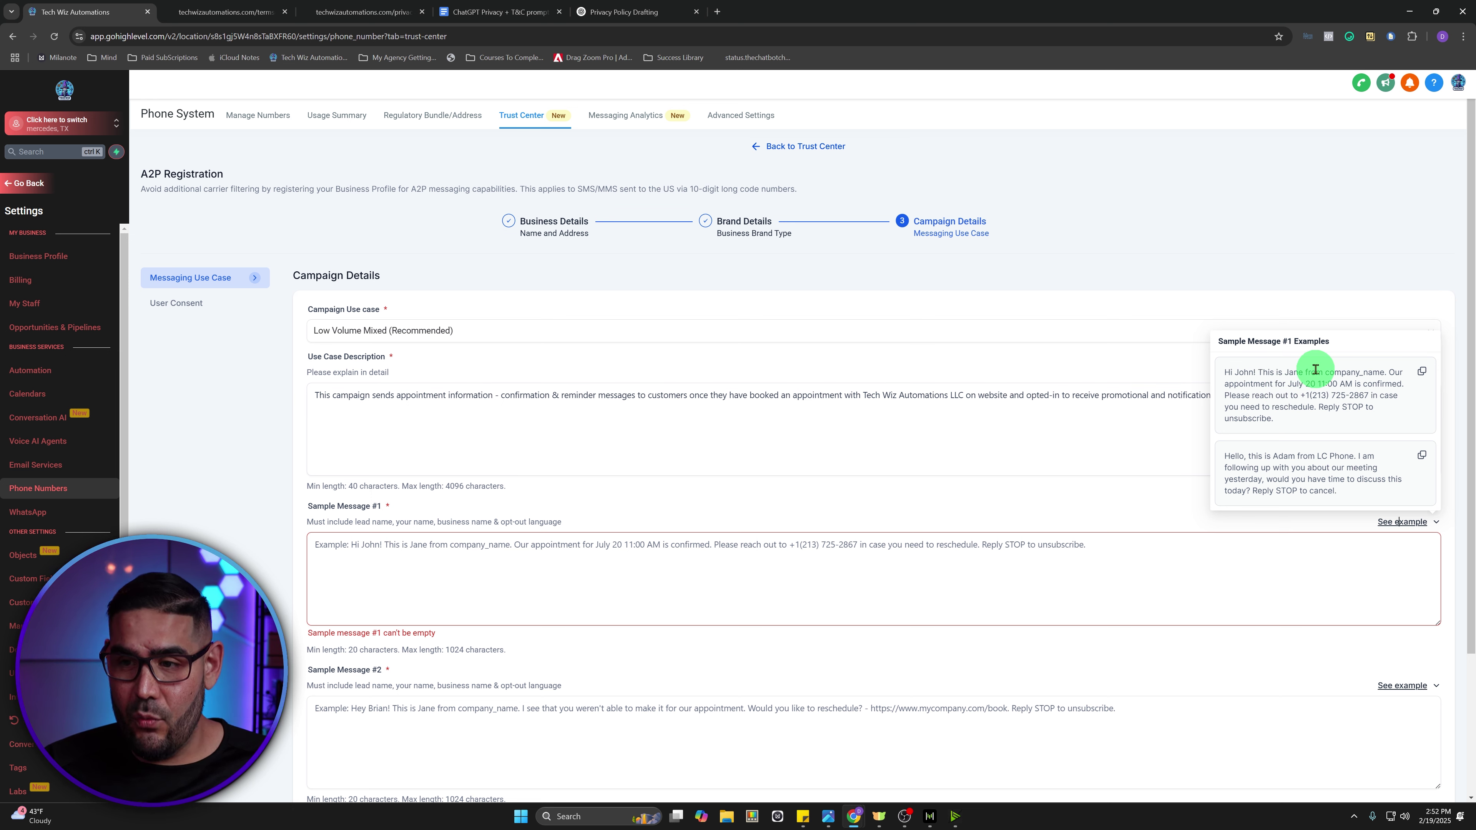
- Paste the first example into Sample Message #1, changing the sender name and company_name to 'Tech Wiz Automations LLC'
{"action": "left_click", "coordinate": [1422, 374]}
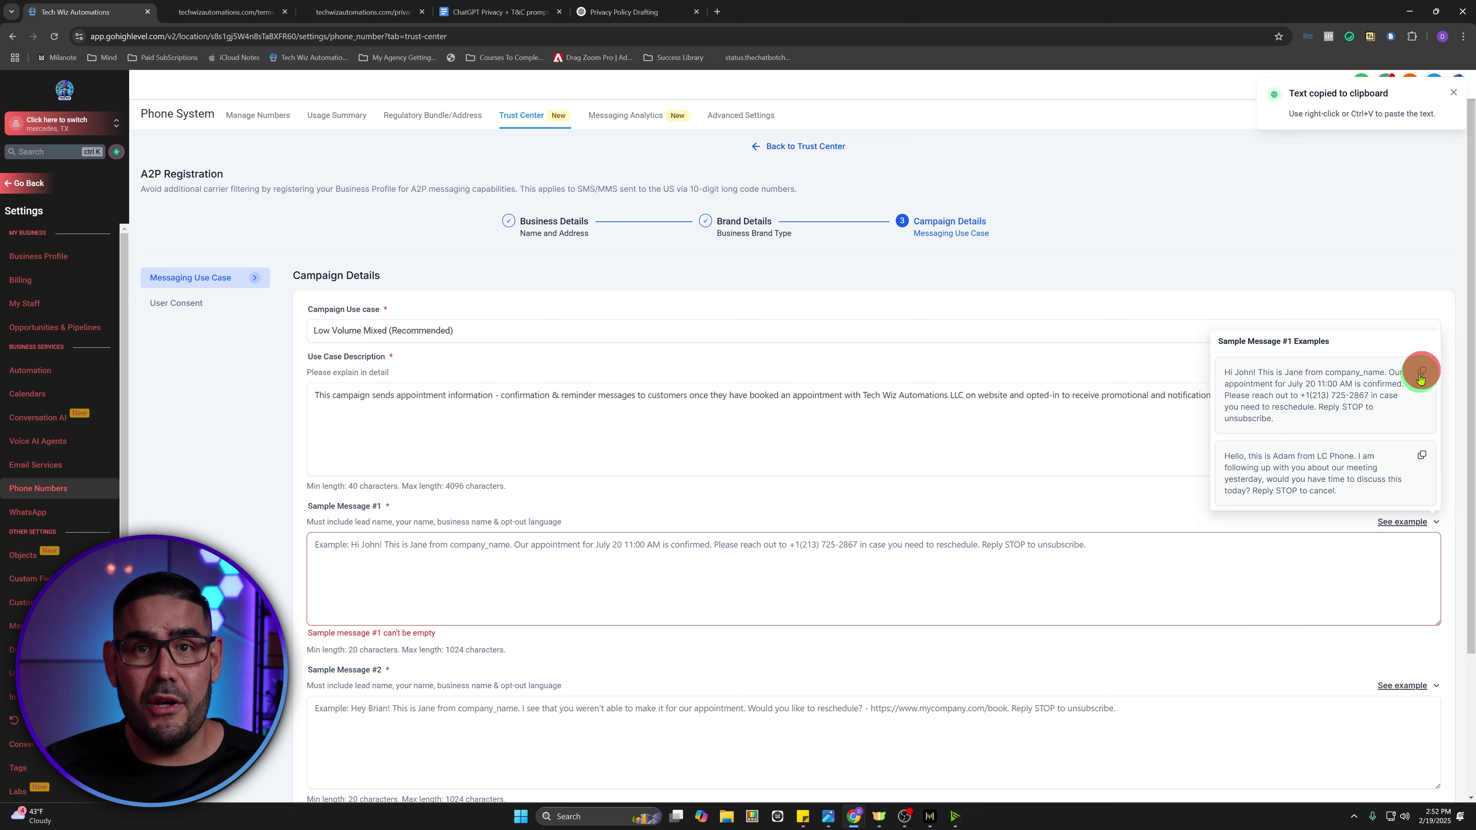
{"action": "left_click", "coordinate": [361, 553]}
{"action": "key", "text": "ctrl+v"}
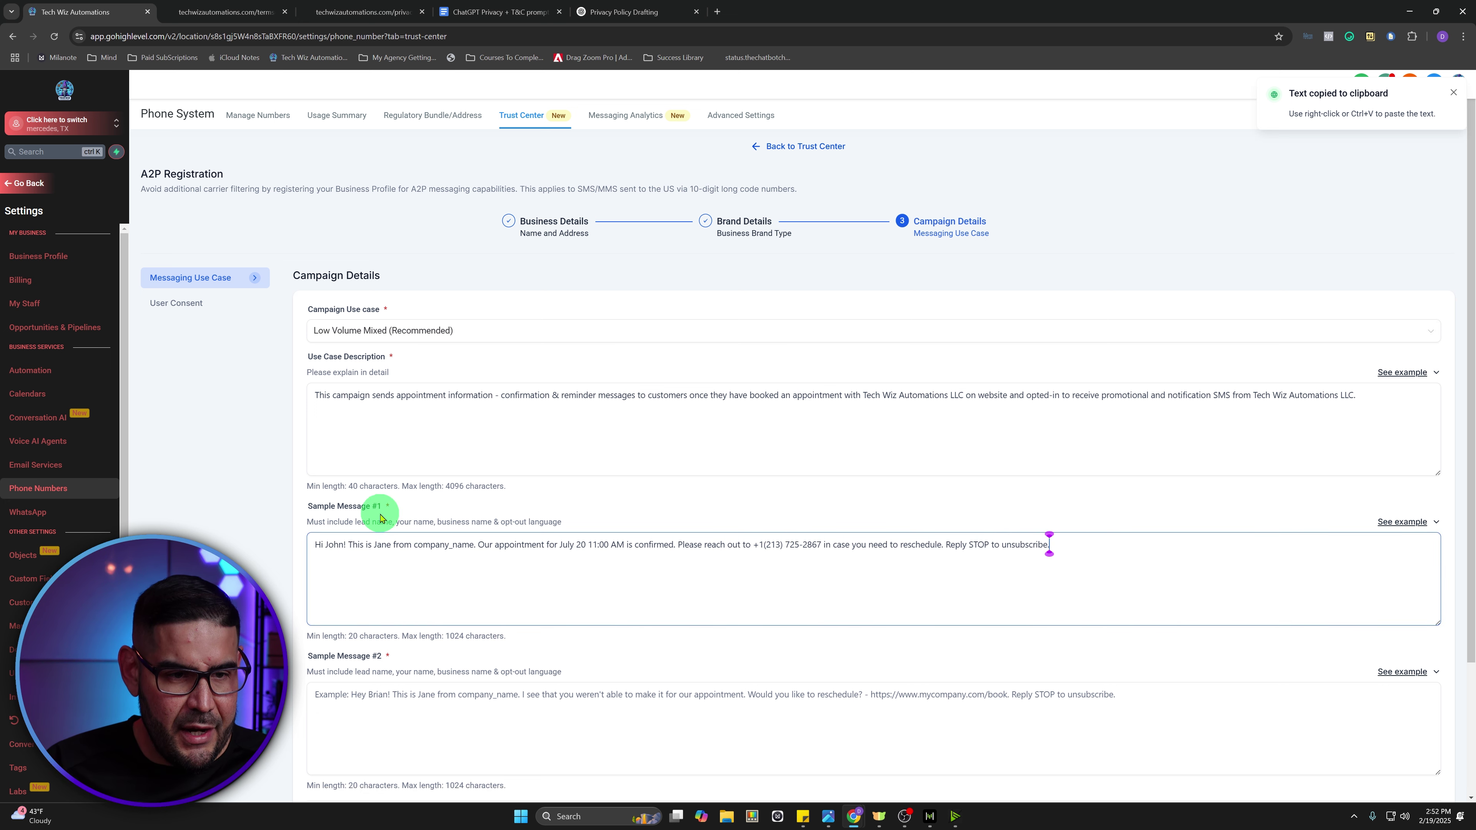
{"action": "double_click", "coordinate": [386, 546]}
{"action": "type", "text": "Dom"}
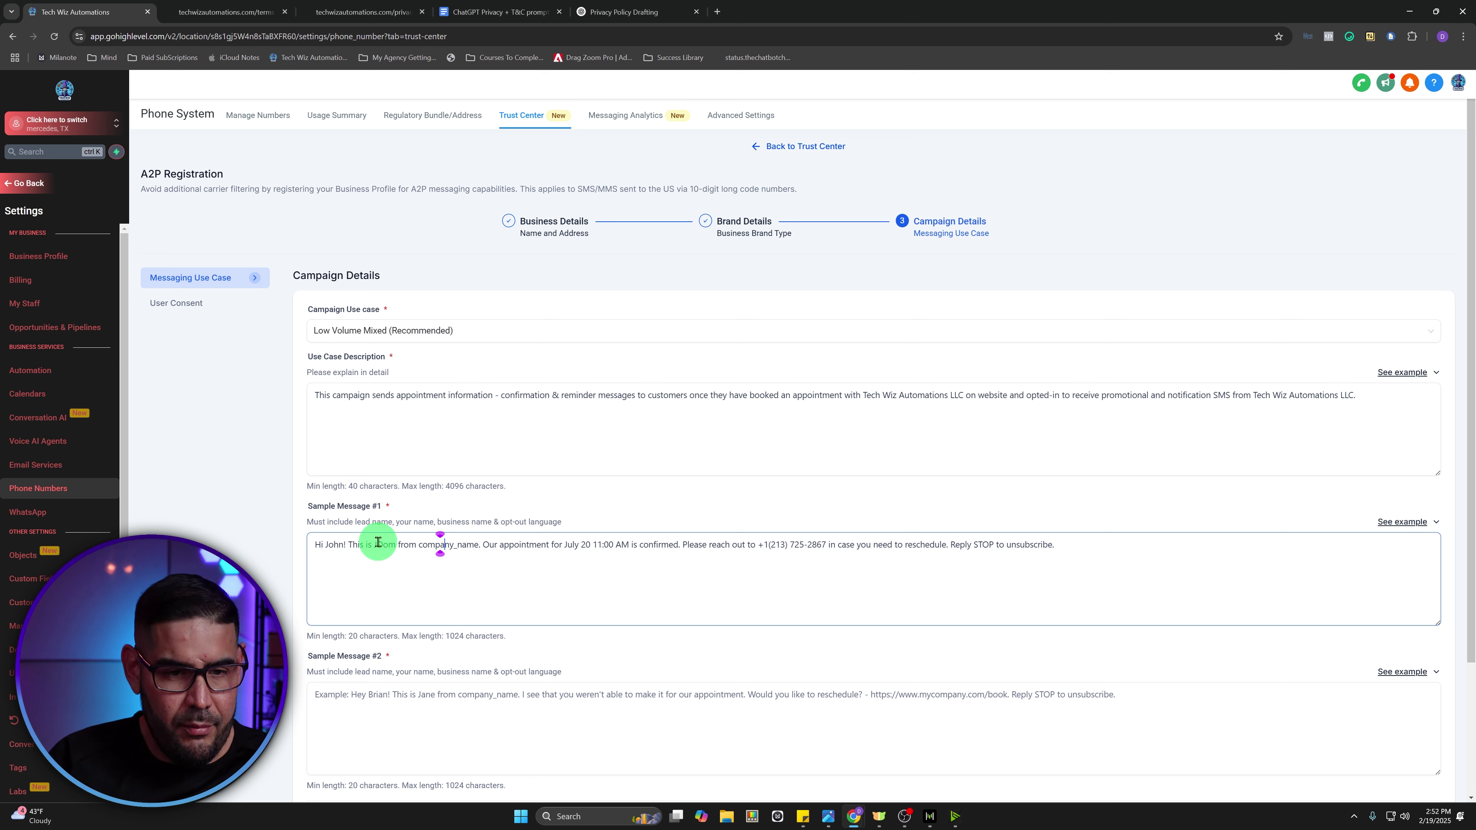
{"action": "key", "text": "BackSpace"}
{"action": "key", "text": "BackSpace"}
{"action": "key", "text": "BackSpace"}
{"action": "key", "text": "BackSpace"}
{"action": "key", "text": "BackSpace"}
{"action": "key", "text": "BackSpace"}
{"action": "key", "text": "BackSpace"}
{"action": "key", "text": "BackSpace"}
{"action": "key", "text": "BackSpace"}
{"action": "key", "text": "BackSpace"}
{"action": "key", "text": "BackSpace"}
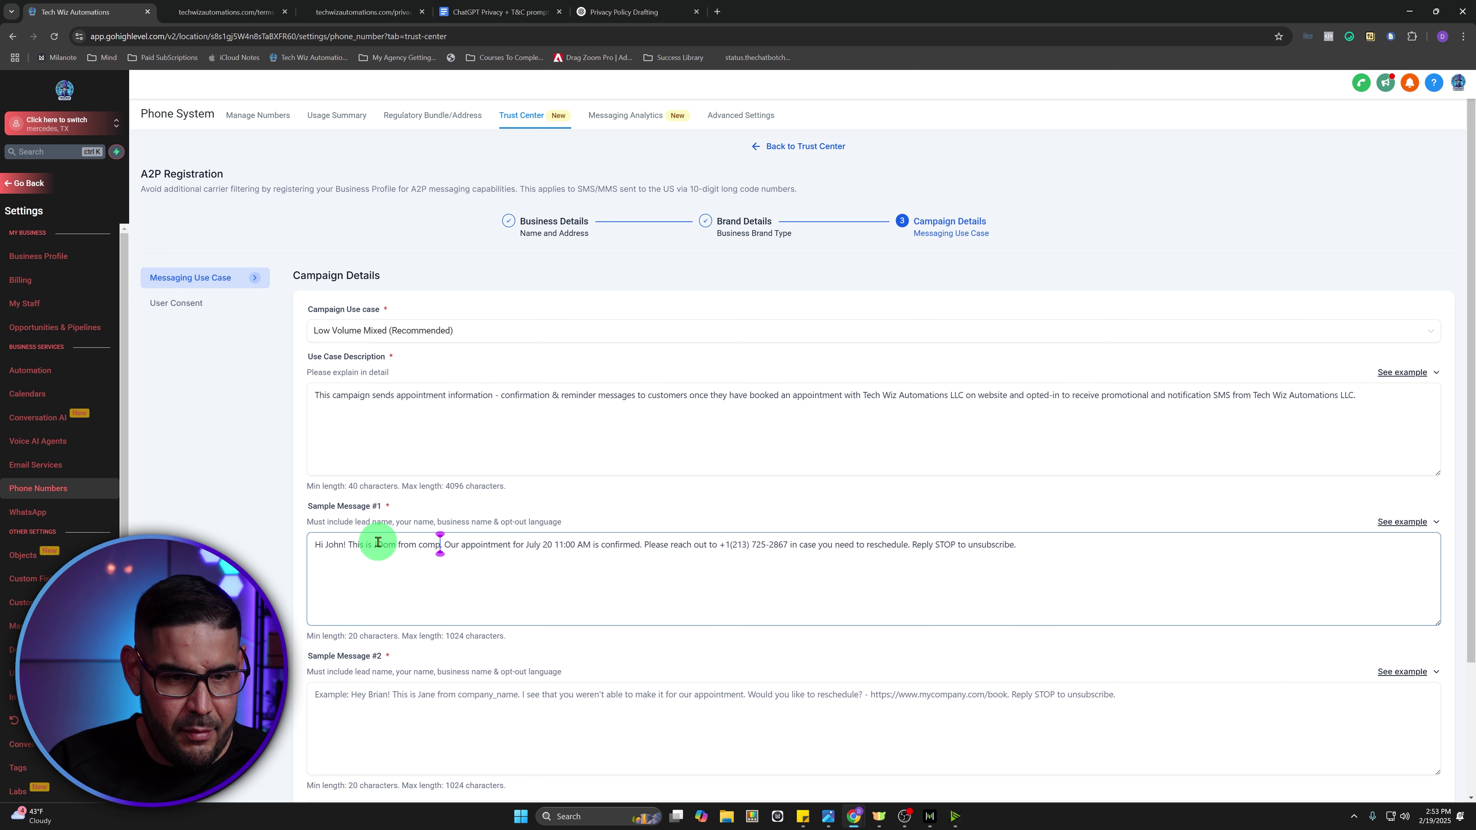
{"action": "key", "text": "BackSpace"}
{"action": "key", "text": "ctrl+v"}
{"action": "key", "text": "ctrl+z"}
{"action": "type", "text": "Tech Wiz A"}
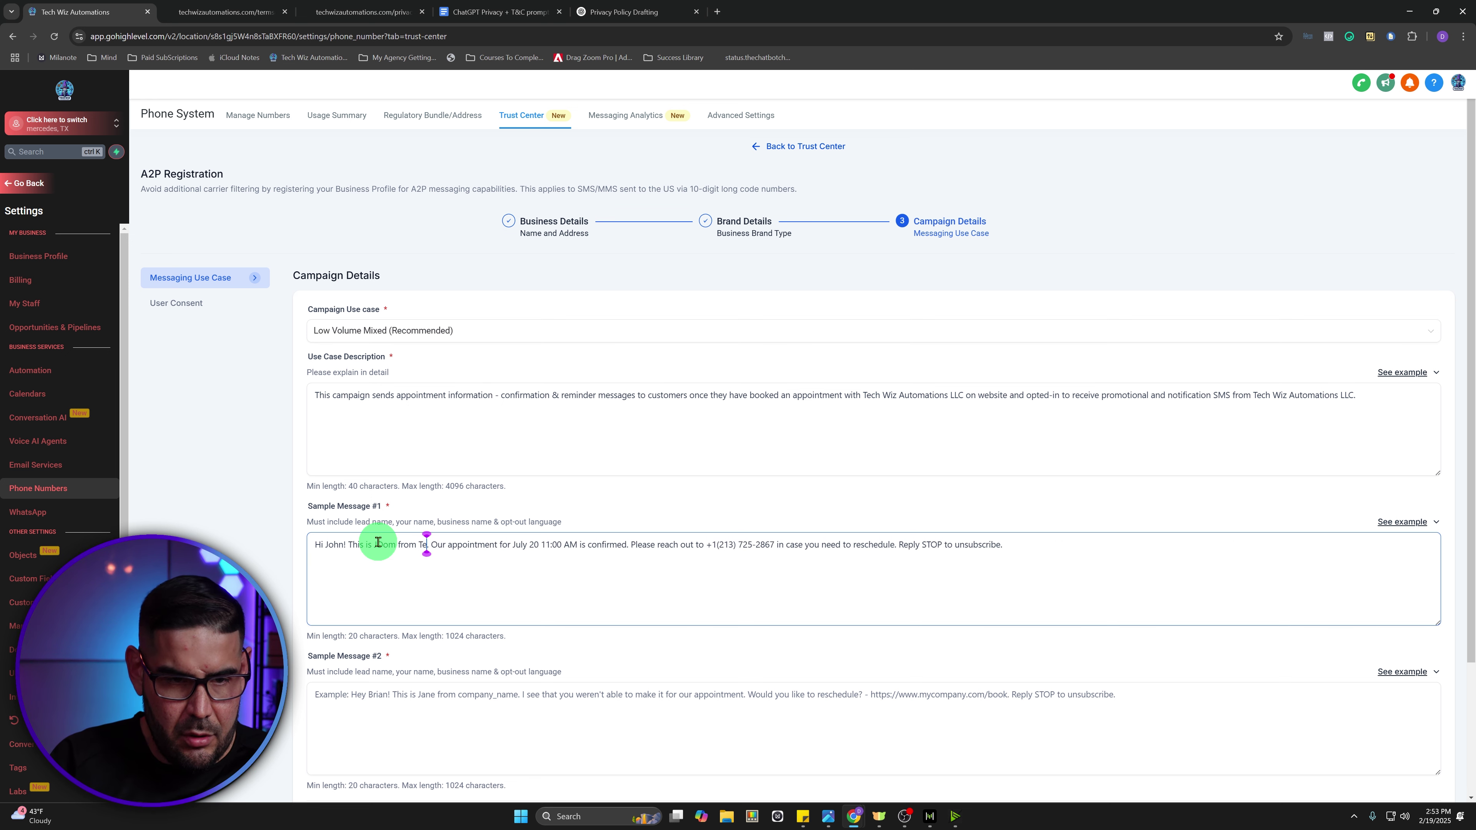
{"action": "type", "text": "utomations LLC."}
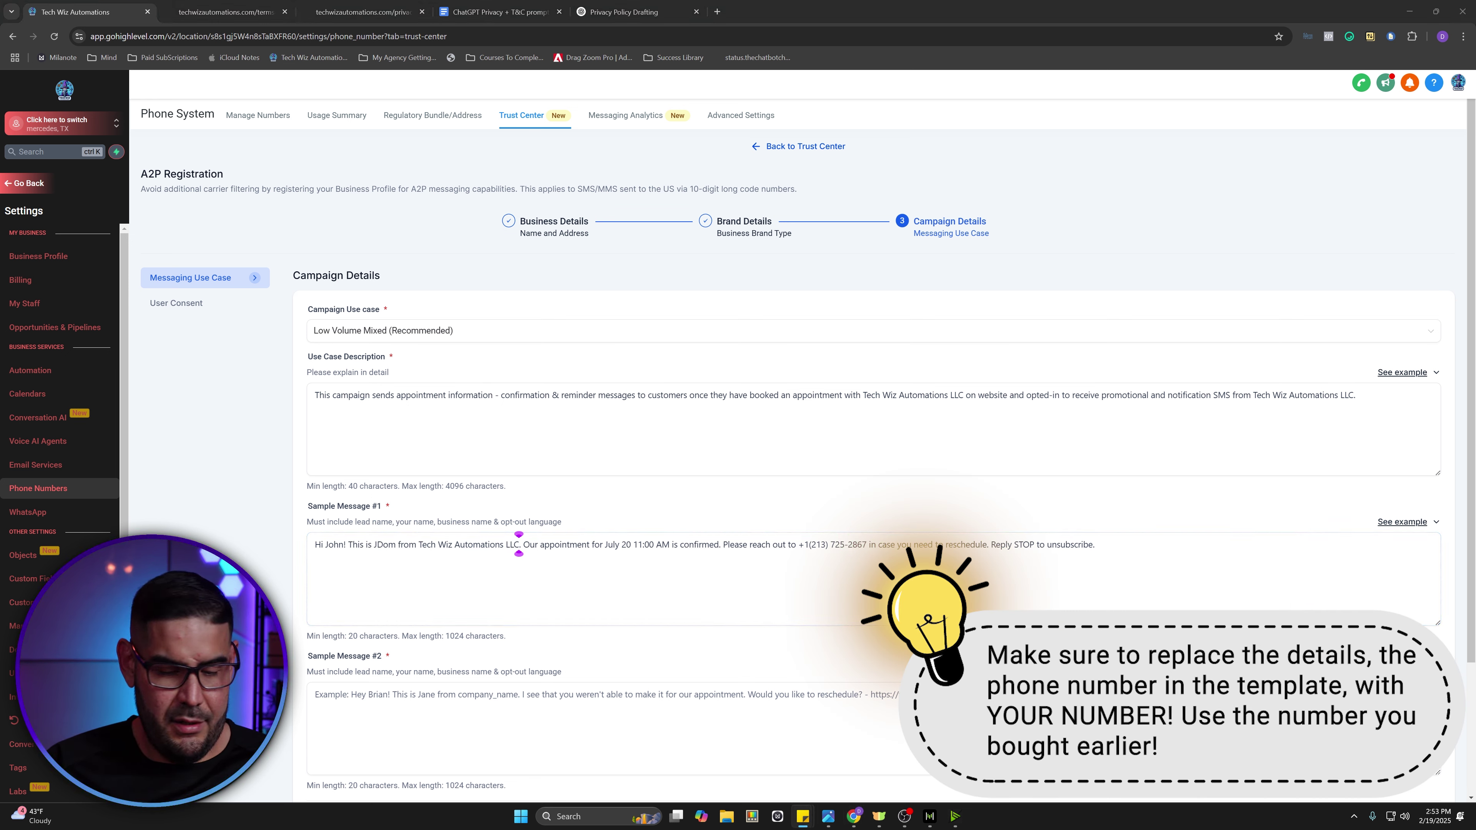
- Replace the example phone number in Sample Message #1 with the business phone number
{"action": "left_click", "coordinate": [864, 545]}
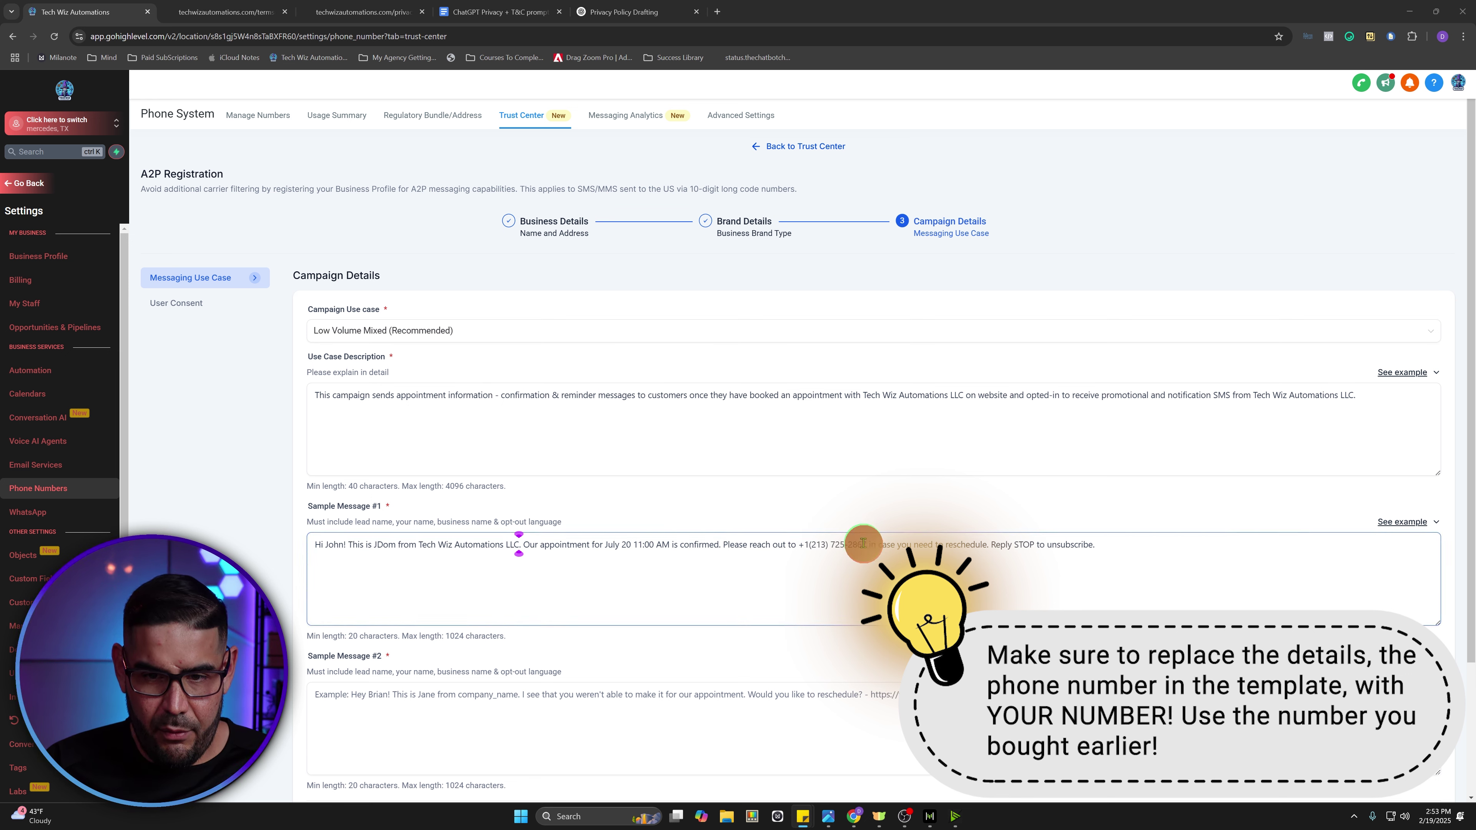
{"action": "left_click_drag", "start_coordinate": [869, 546], "coordinate": [805, 547]}
{"action": "key", "text": "BackSpace"}
{"action": "key", "text": "BackSpace"}
{"action": "key", "text": "ctrl+v"}
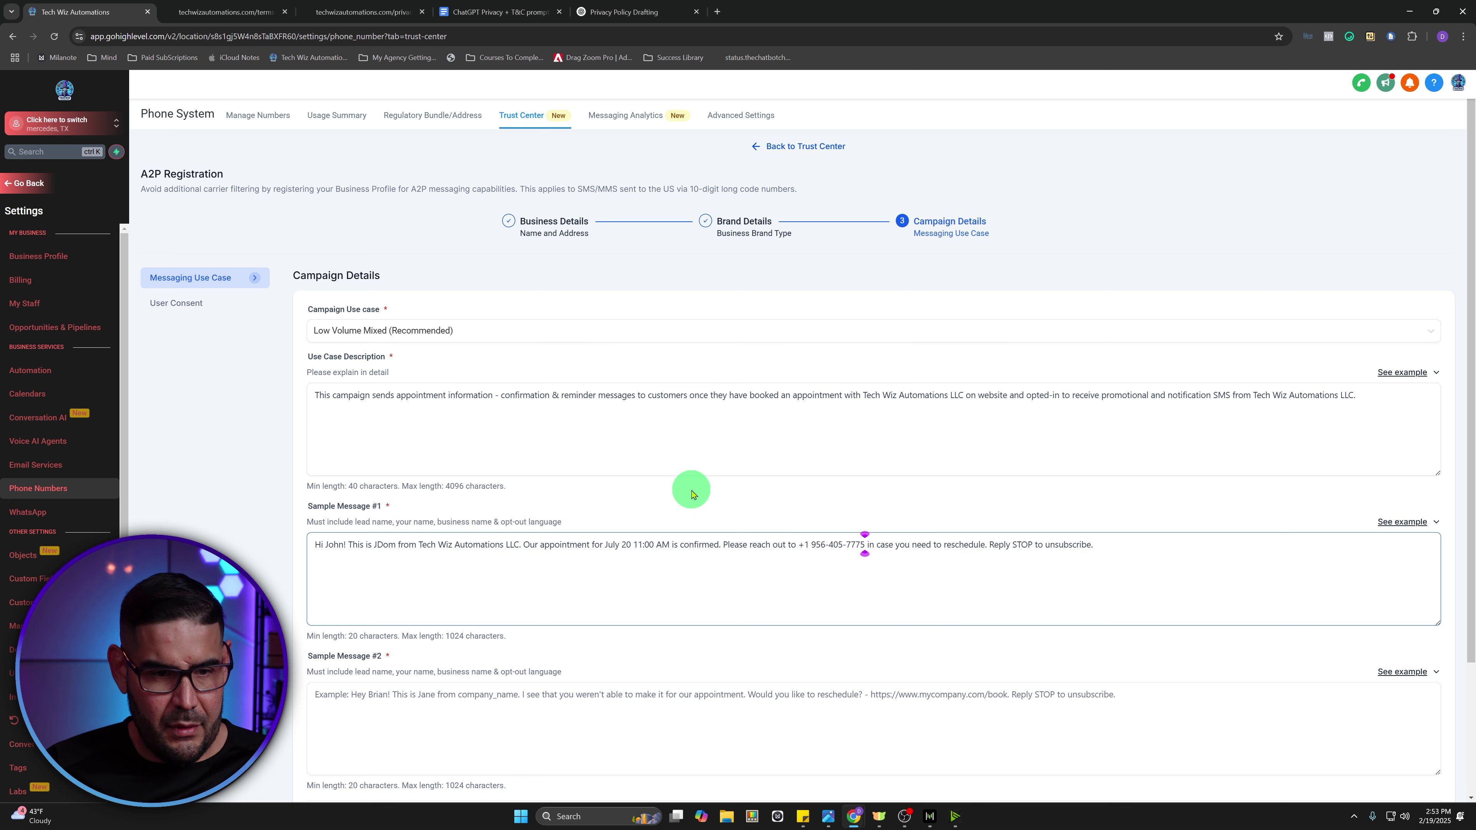
{"action": "scroll", "coordinate": [512, 608], "scroll_direction": "down", "scroll_amount": 1}
{"action": "scroll", "coordinate": [512, 608], "scroll_direction": "down", "scroll_amount": 2}
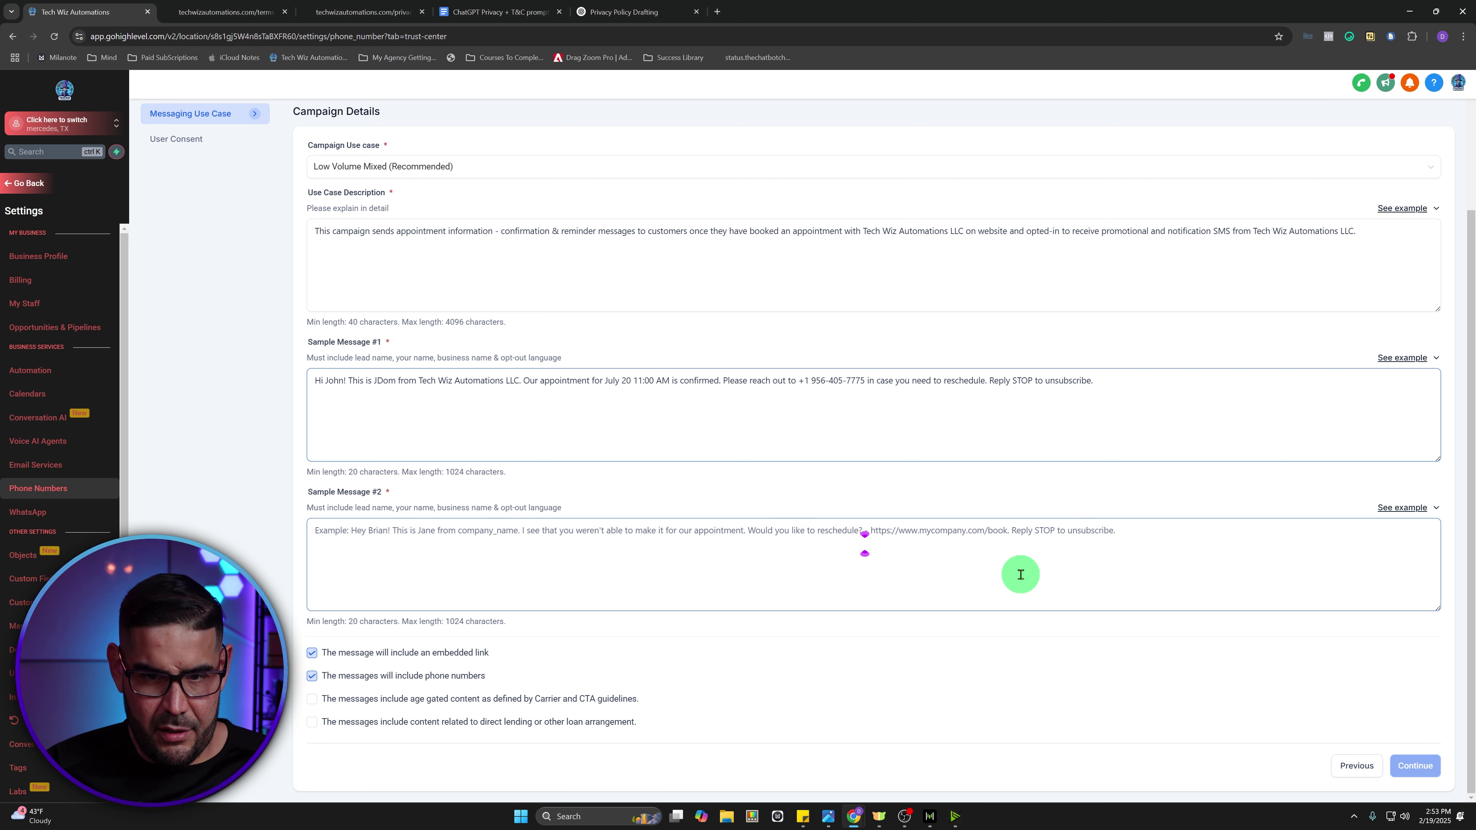
- Paste the first example into Sample Message #2, swapping in the sender name and 'Tech Wiz Automations LLC'
{"action": "left_click", "coordinate": [1403, 508]}
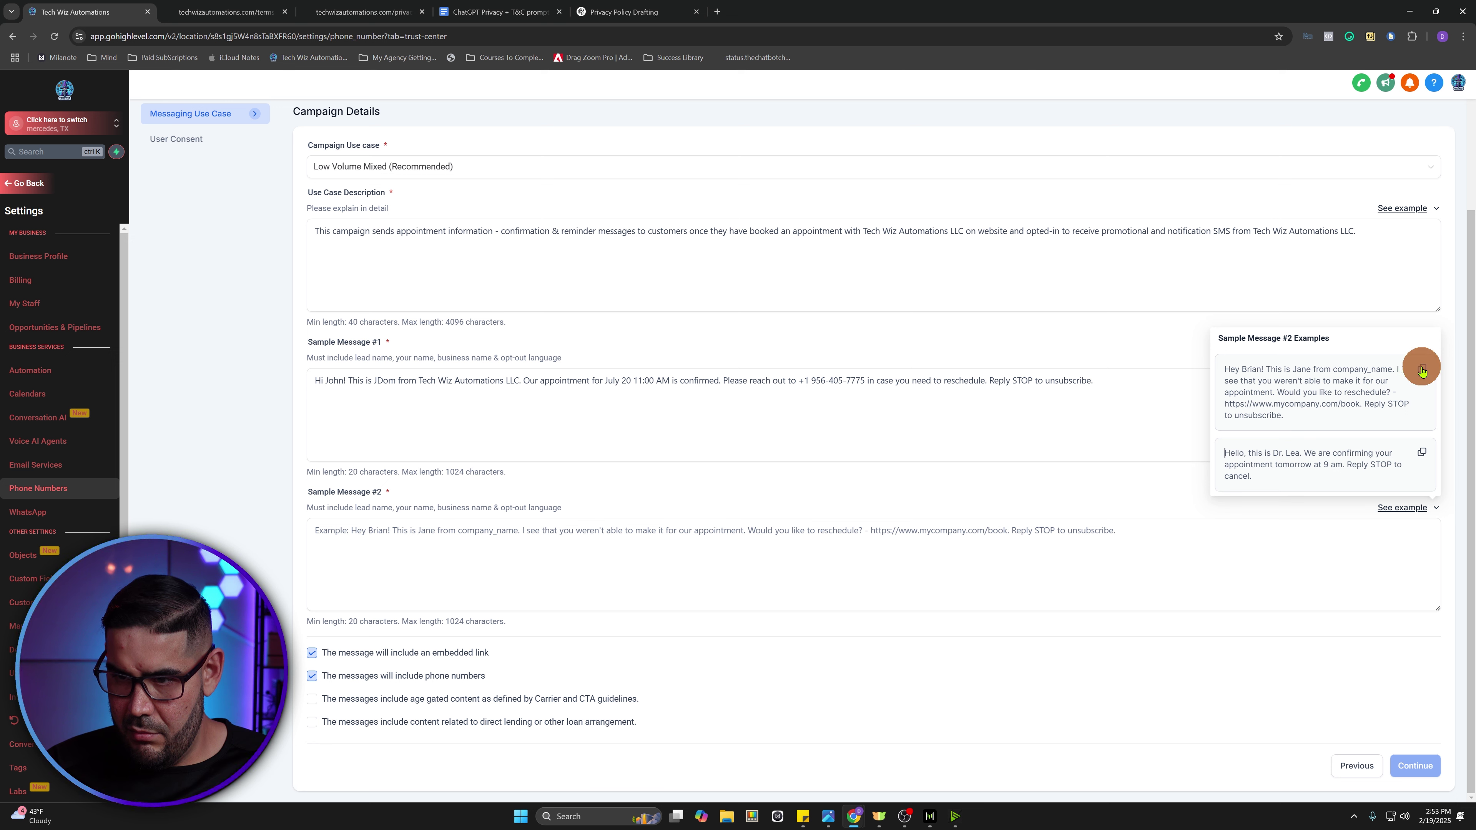
{"action": "left_click", "coordinate": [1421, 369]}
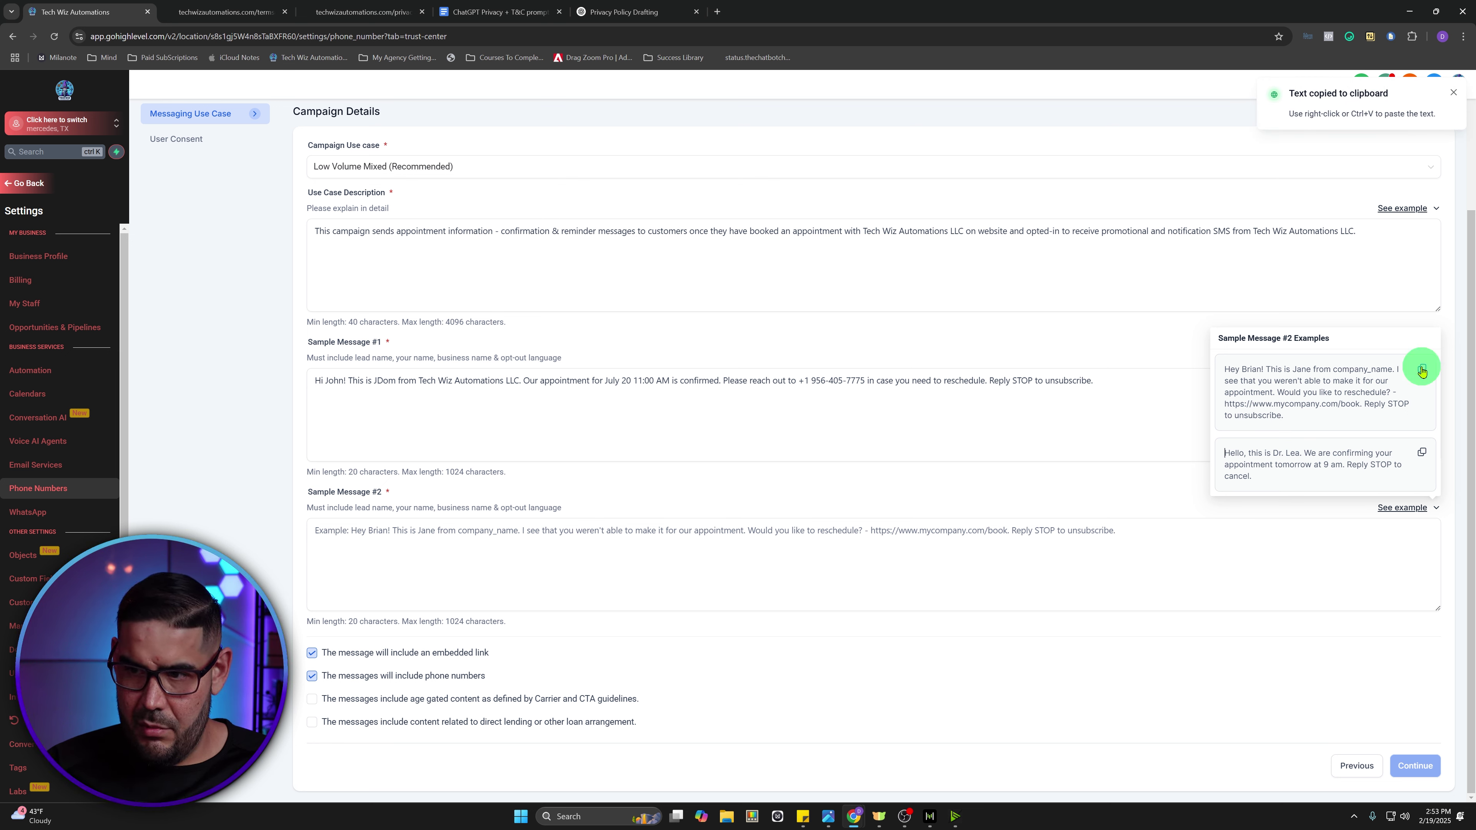
{"action": "left_click", "coordinate": [428, 535]}
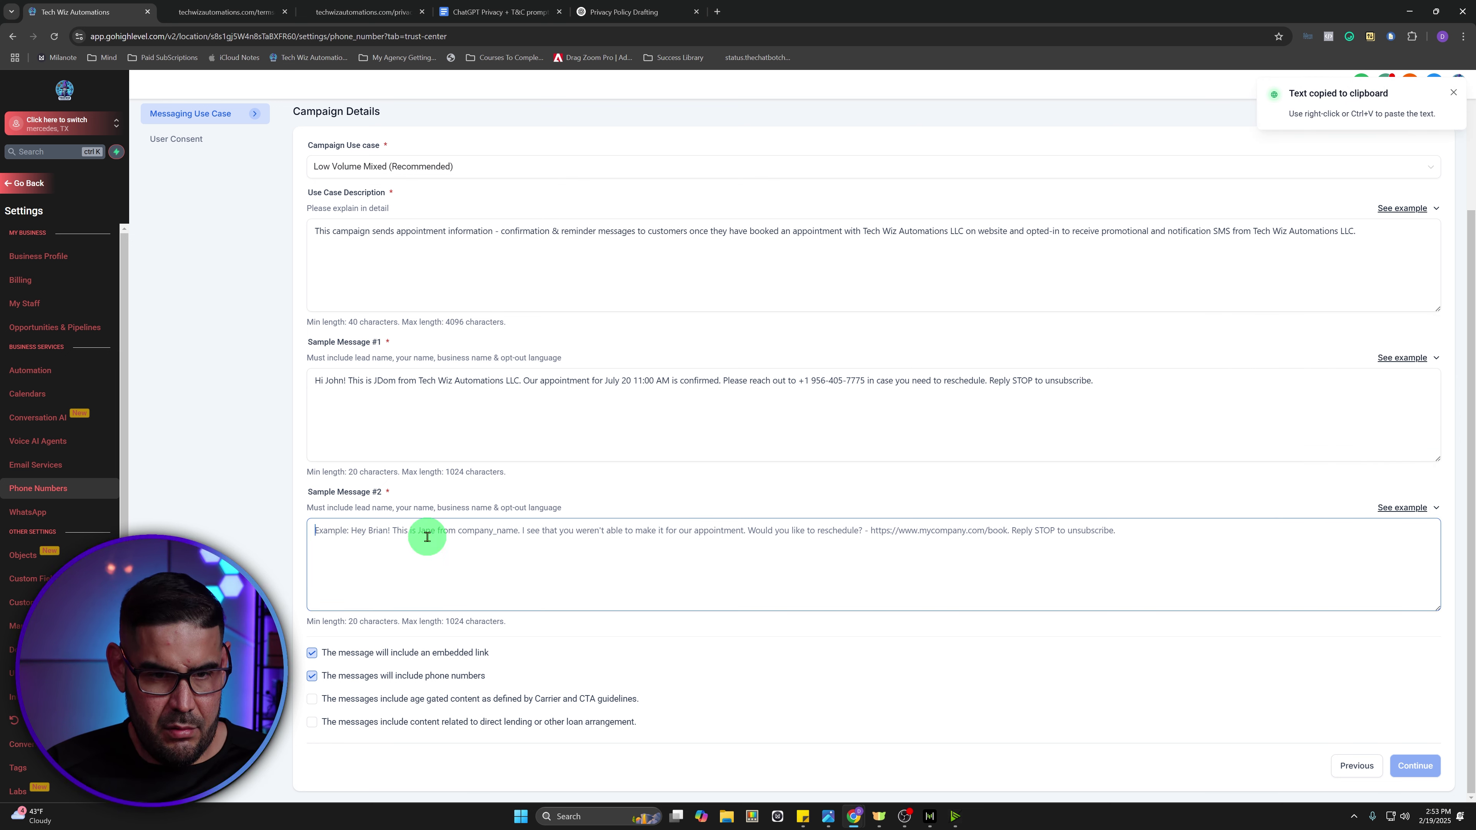
{"action": "key", "text": "ctrl+v"}
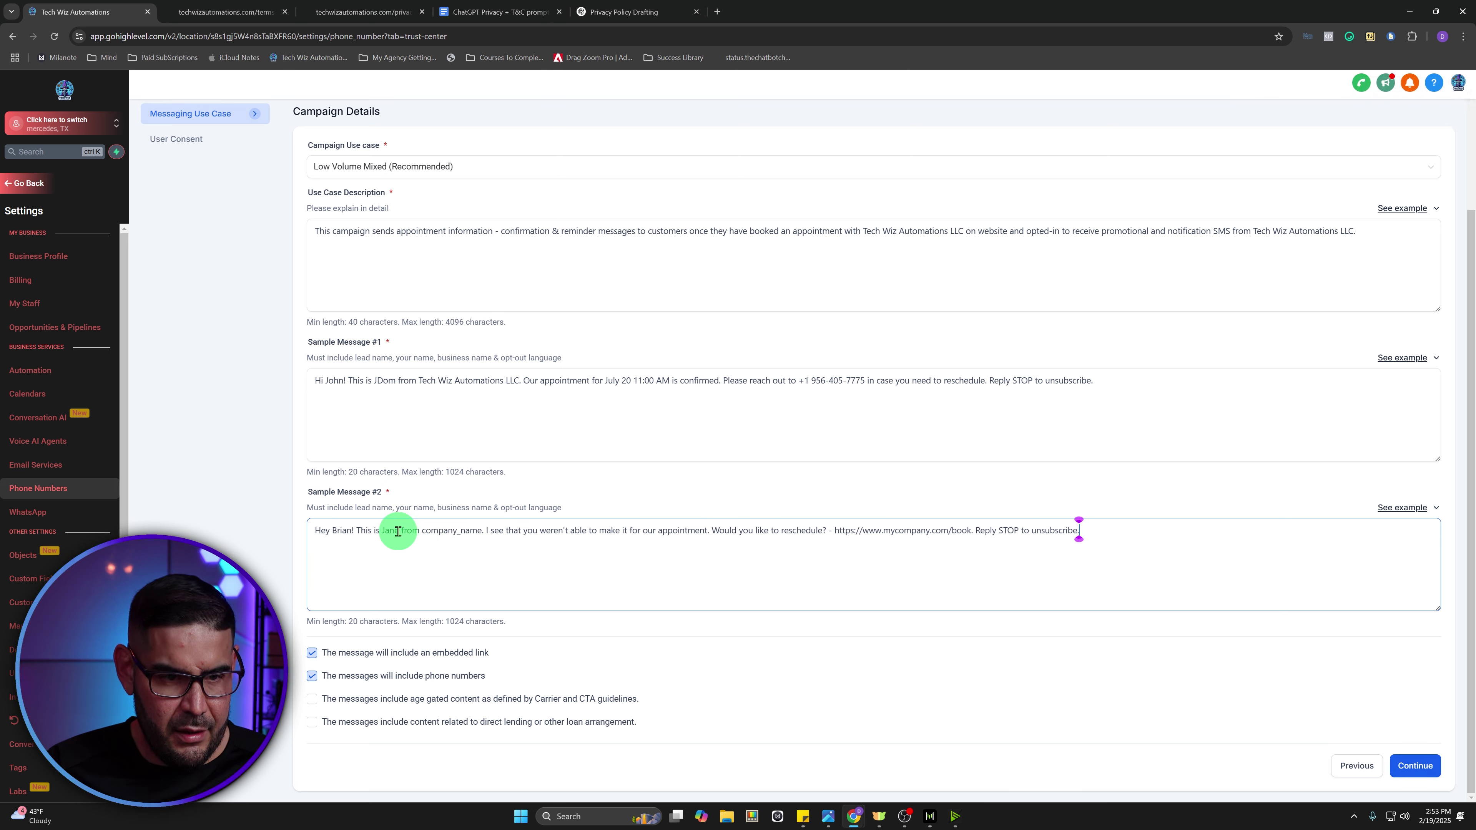
{"action": "left_click_drag", "start_coordinate": [399, 531], "coordinate": [386, 533]}
{"action": "type", "text": "JDom"}
{"action": "key", "text": "BackSpace"}
{"action": "key", "text": "BackSpace"}
{"action": "key", "text": "BackSpace"}
{"action": "key", "text": "BackSpace"}
{"action": "key", "text": "BackSpace"}
{"action": "key", "text": "BackSpace"}
{"action": "key", "text": "BackSpace"}
{"action": "key", "text": "BackSpace"}
{"action": "key", "text": "BackSpace"}
{"action": "key", "text": "BackSpace"}
{"action": "key", "text": "BackSpace"}
{"action": "key", "text": "BackSpace"}
{"action": "type", "text": "Tech Wiz Automations LLC"}
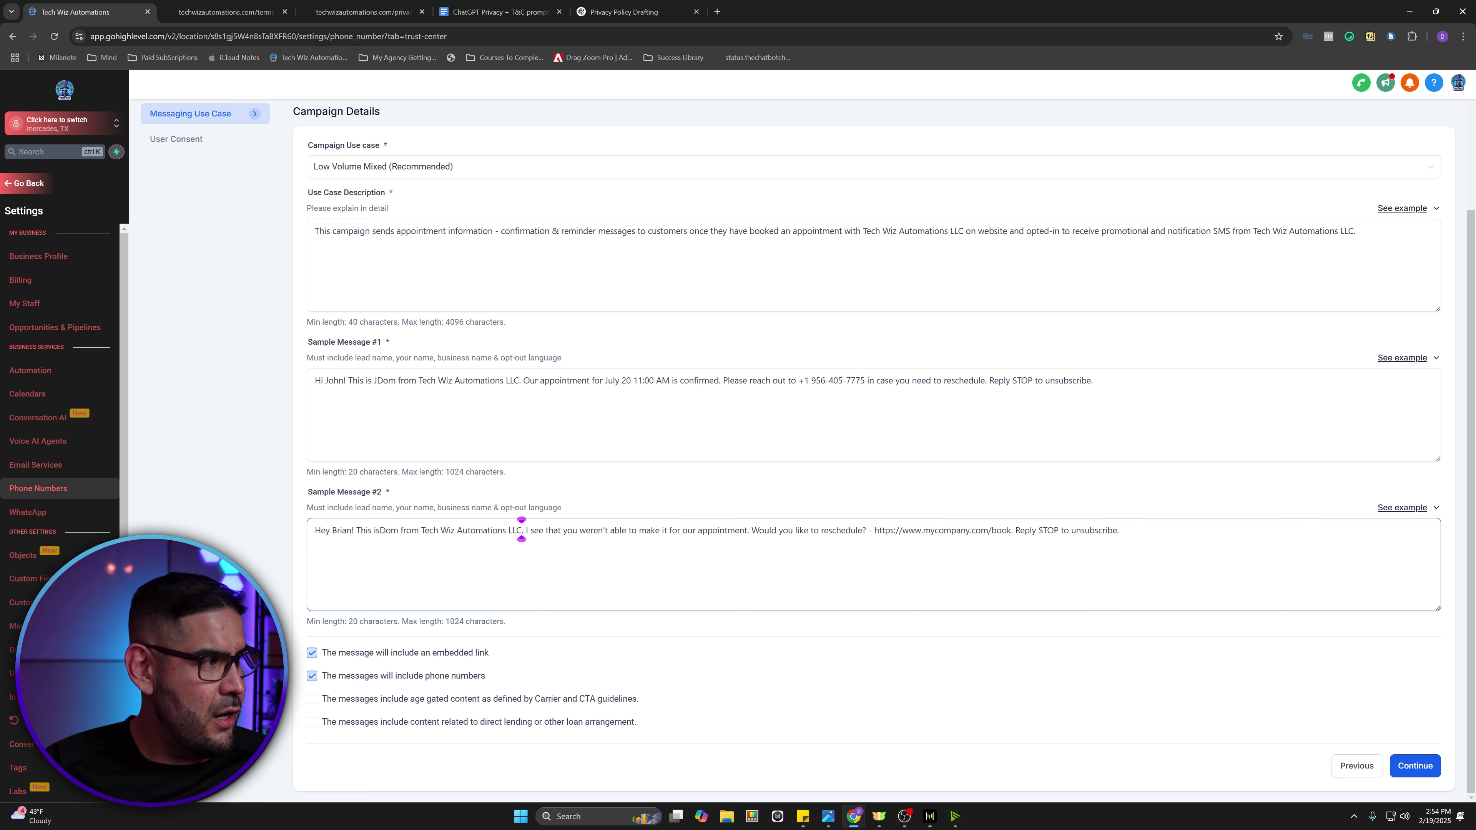
- Replace the placeholder booking URL with the company's opt-in link and continue to User Consent
{"action": "key", "text": "alt+Tab"}
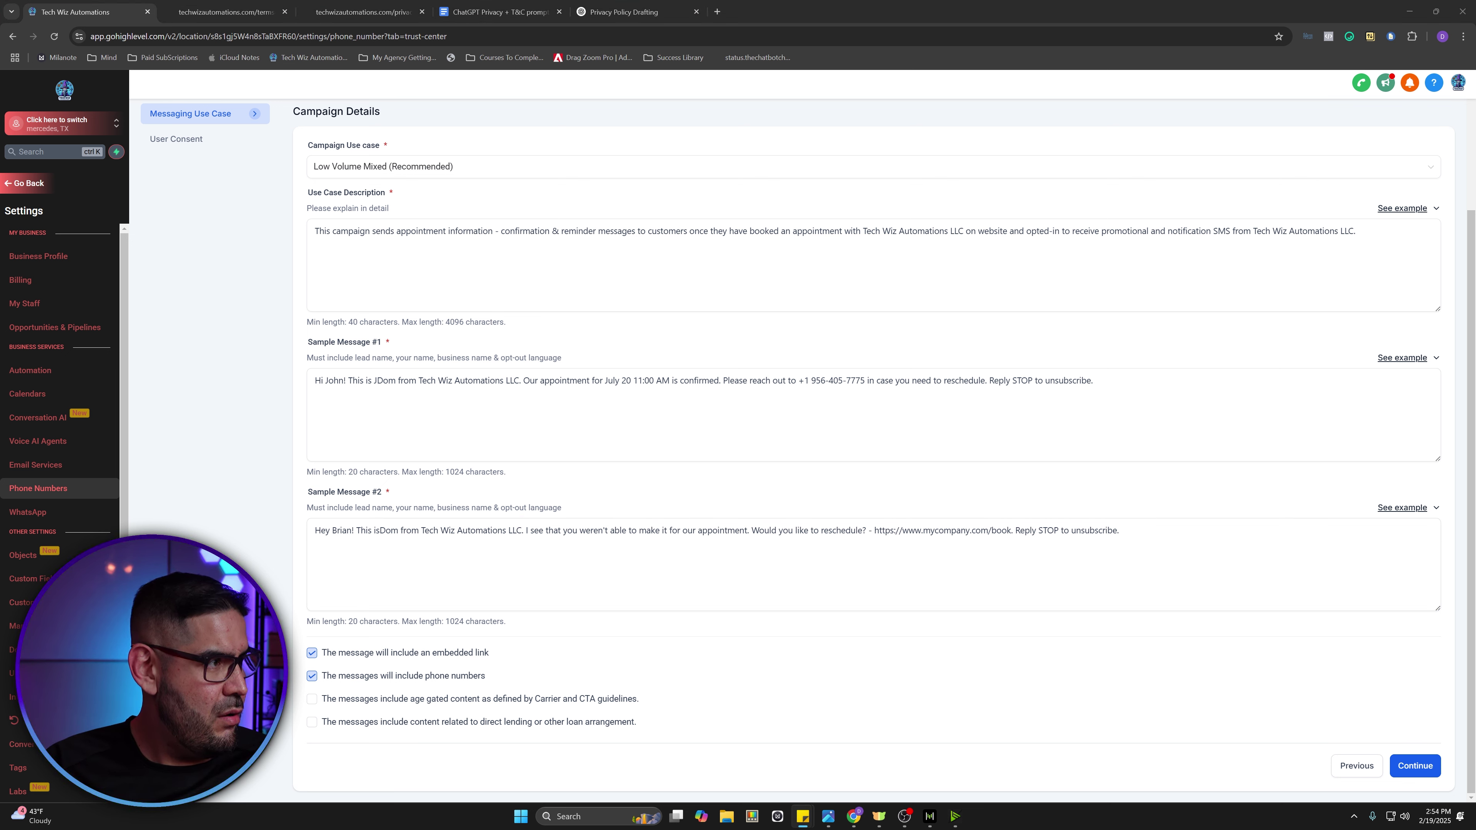
{"action": "left_click", "coordinate": [999, 553]}
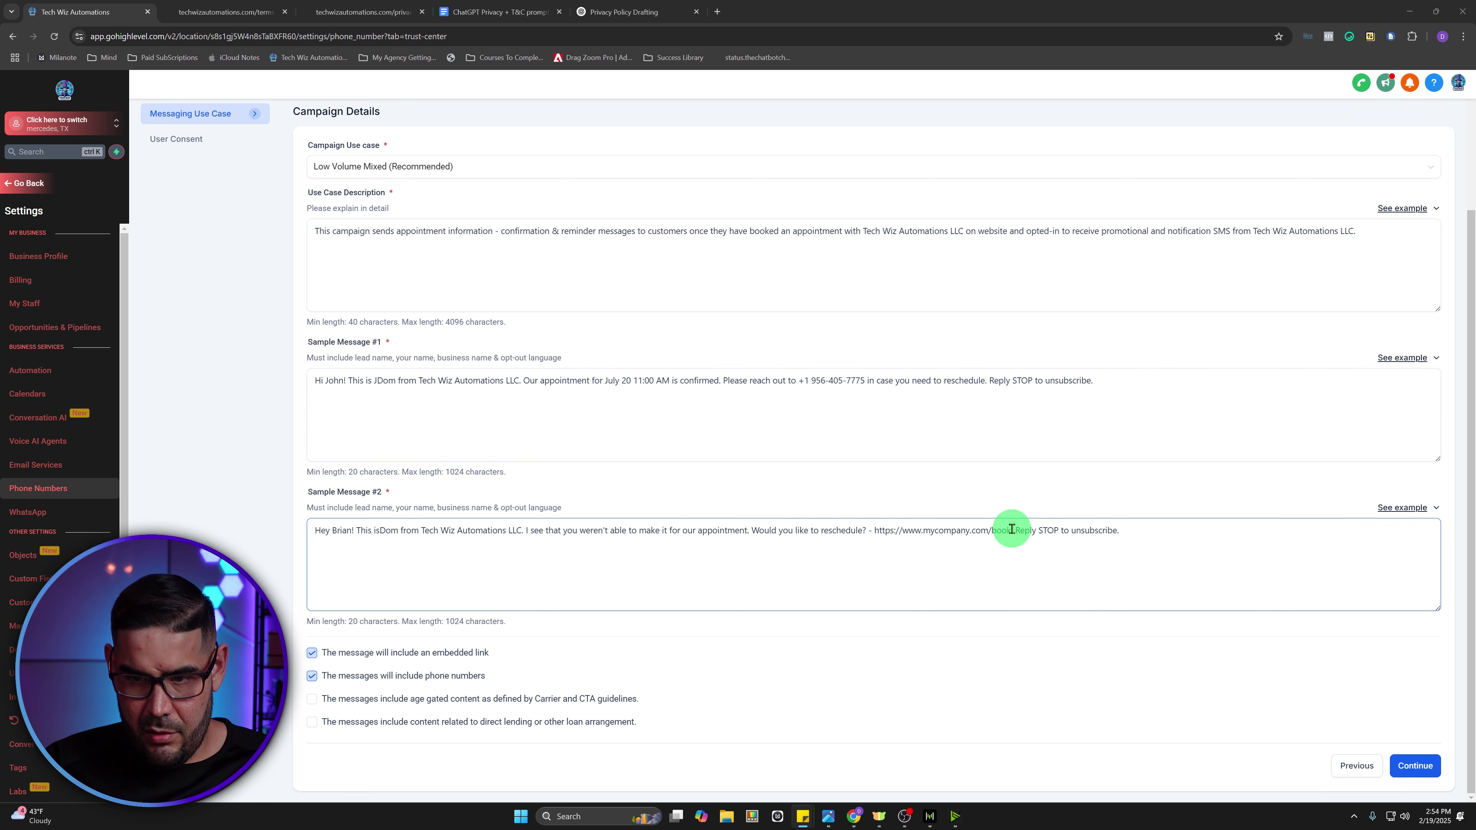
{"action": "left_click_drag", "start_coordinate": [1012, 531], "coordinate": [874, 531]}
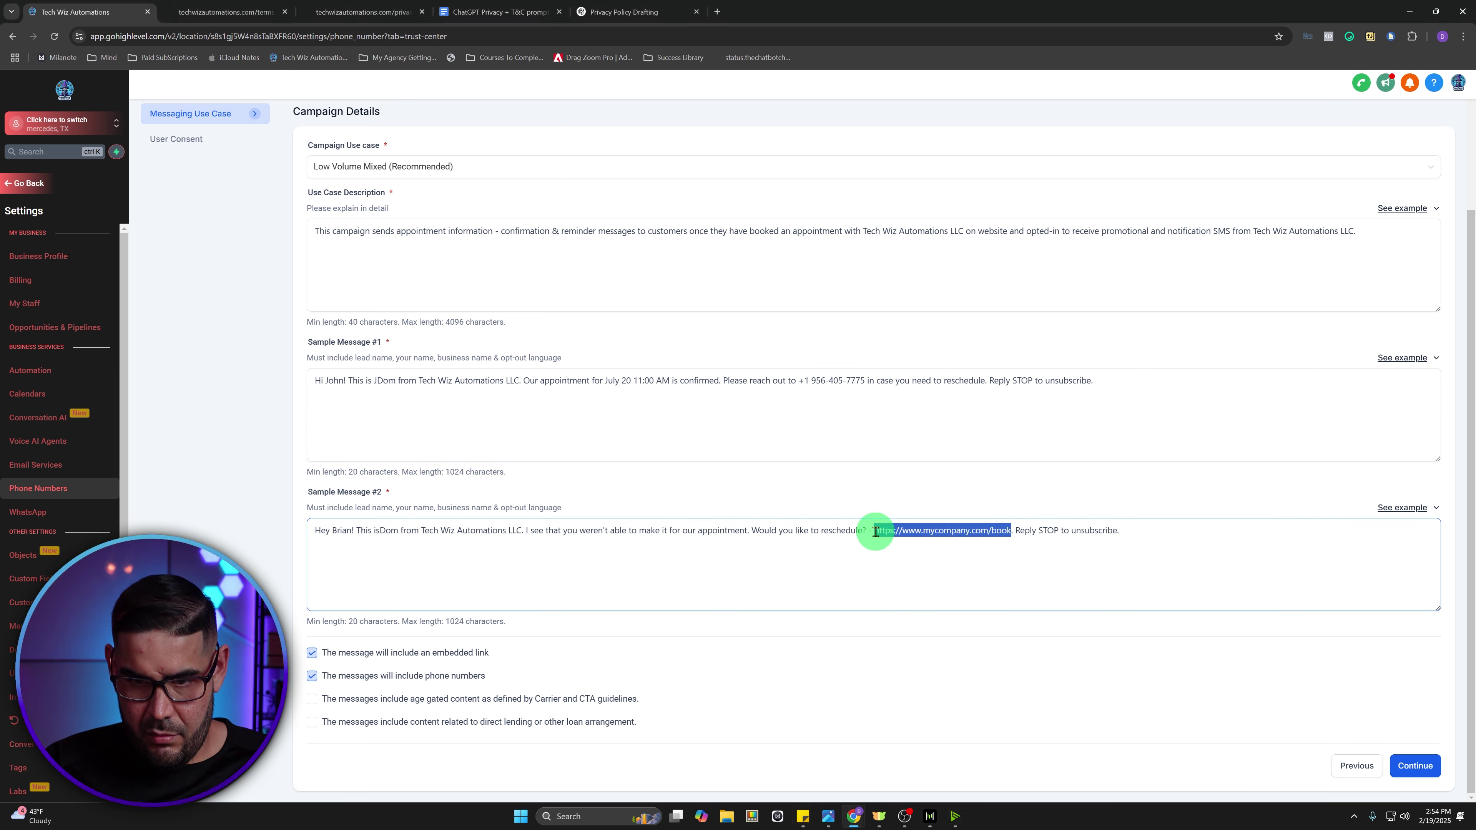
{"action": "key", "text": "ctrl+v"}
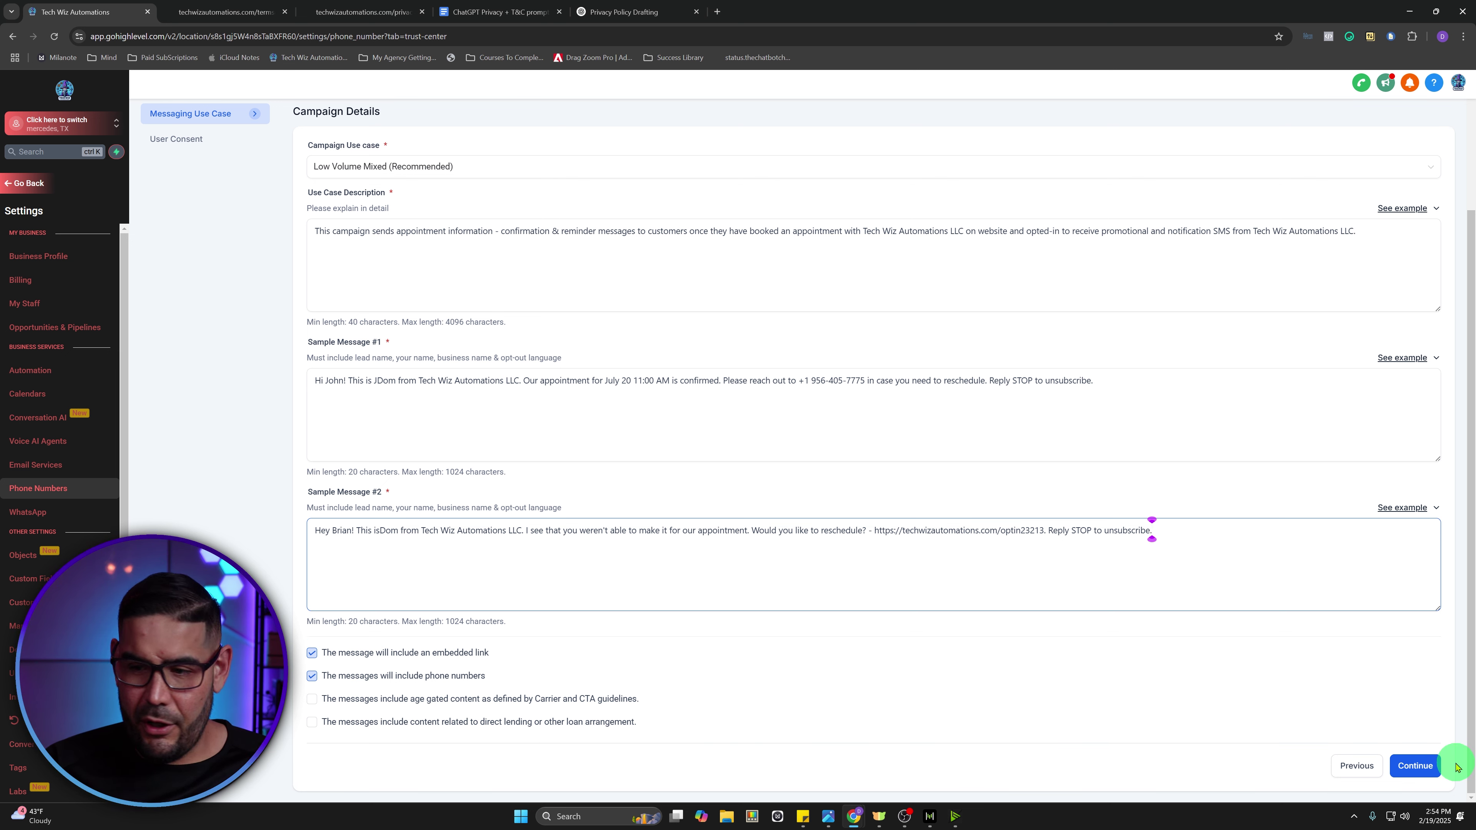
{"action": "left_click", "coordinate": [1416, 766]}
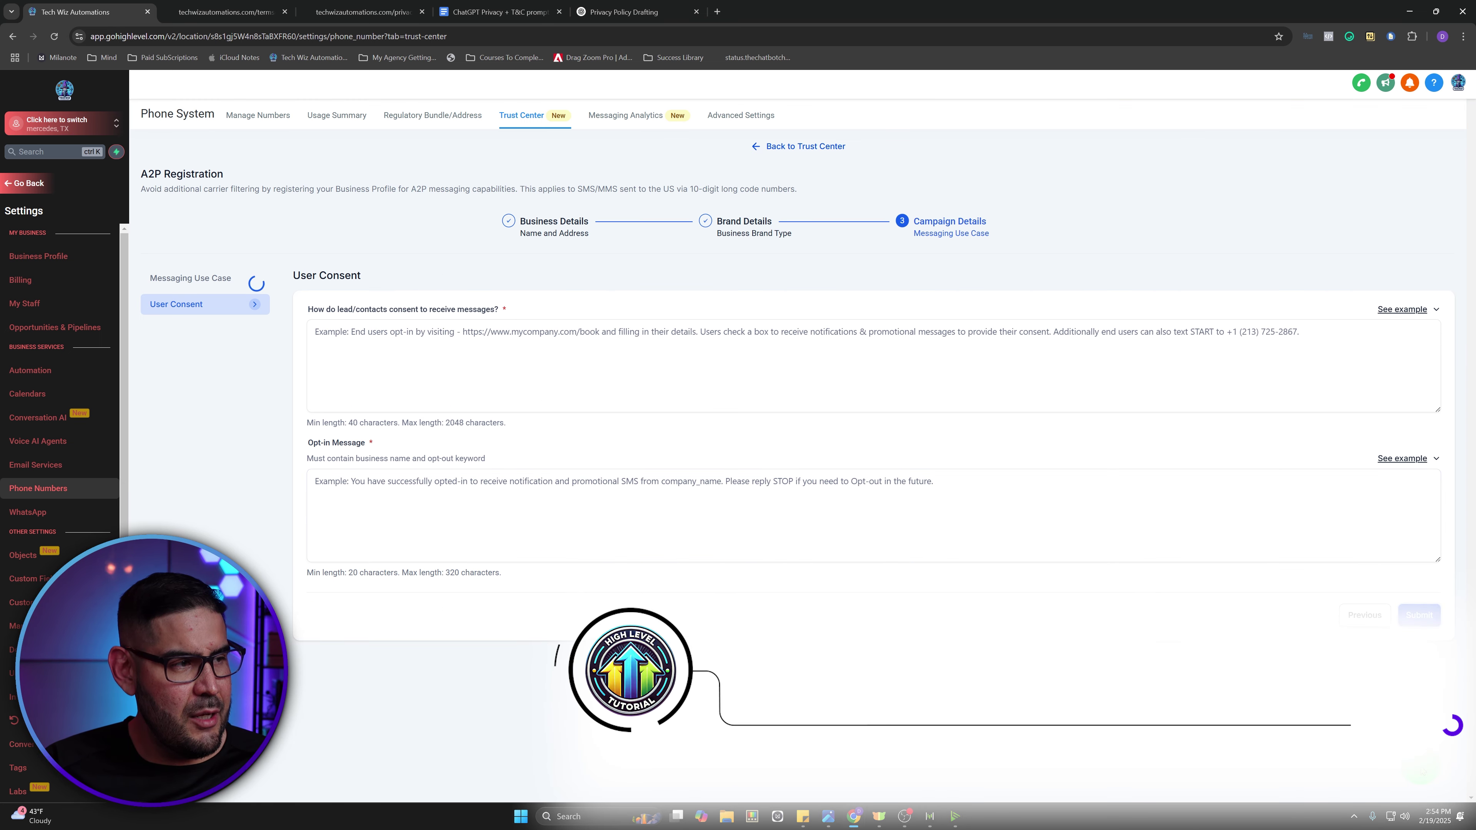
- Paste the example consent wording into the user consent field
{"action": "left_click", "coordinate": [1035, 558]}
{"action": "left_click", "coordinate": [586, 395]}
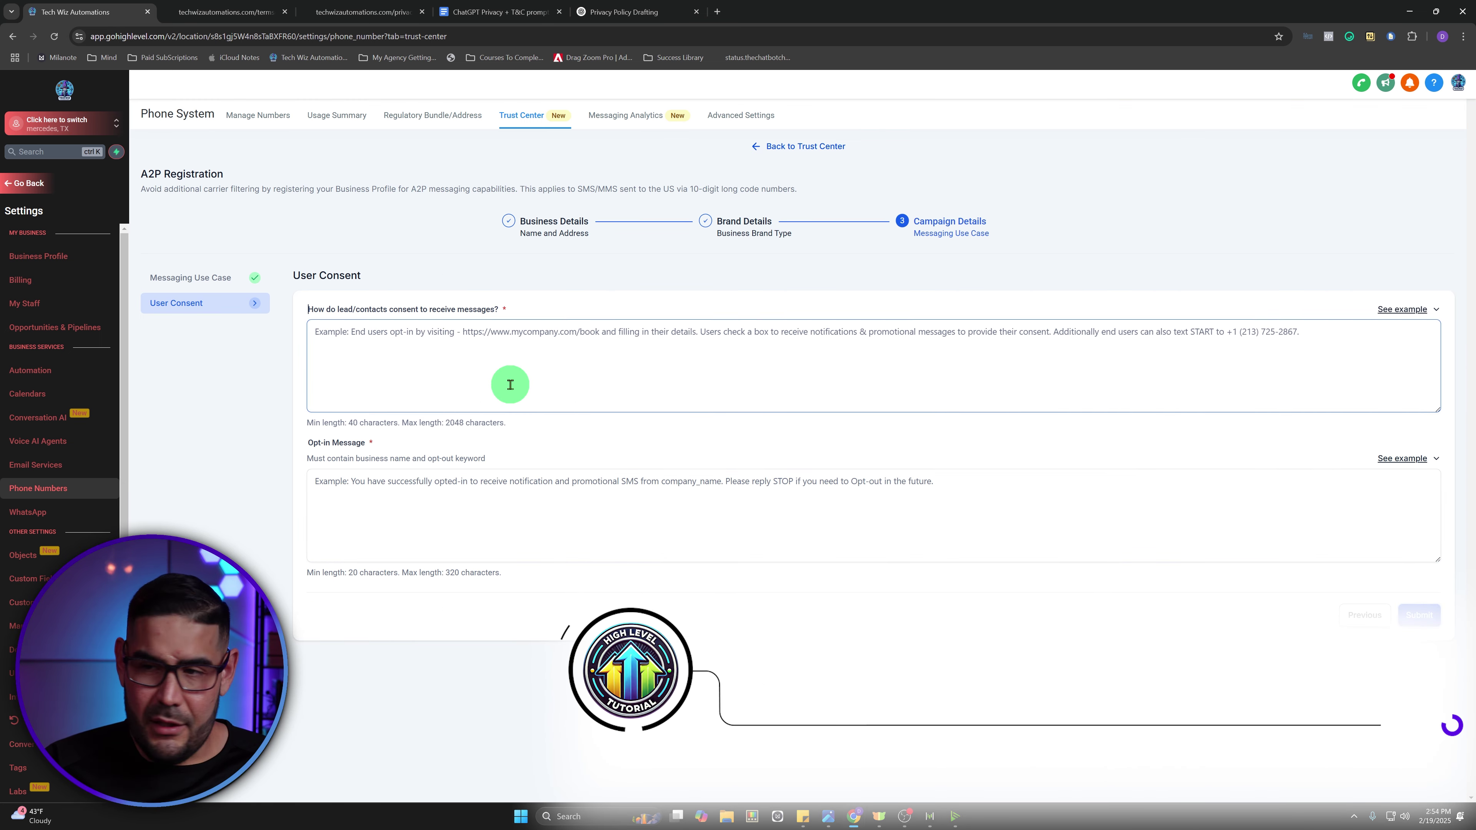
{"action": "left_click", "coordinate": [1398, 309]}
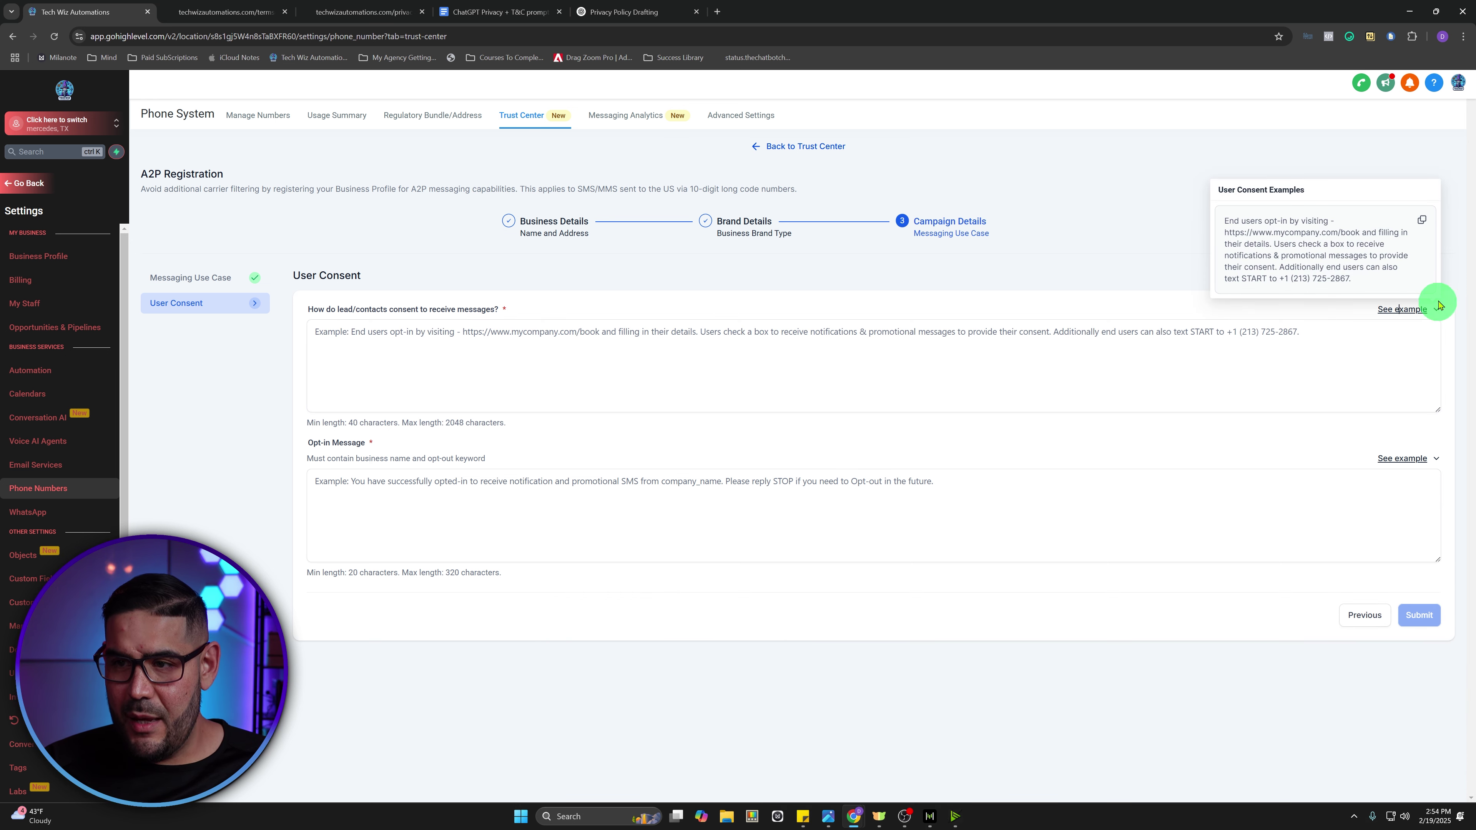
{"action": "left_click", "coordinate": [1422, 220]}
{"action": "left_click", "coordinate": [398, 349]}
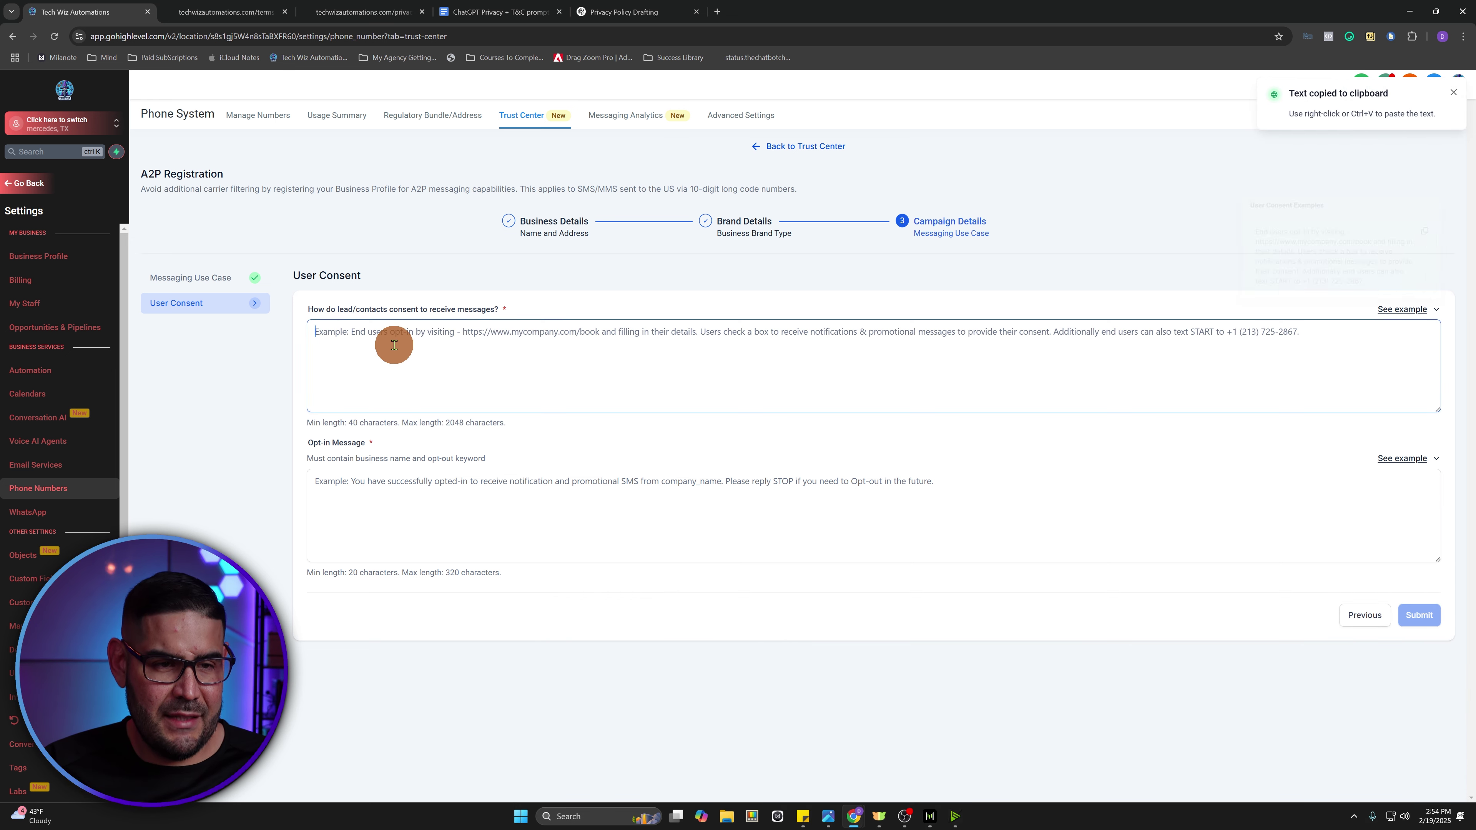
{"action": "key", "text": "ctrl+v"}
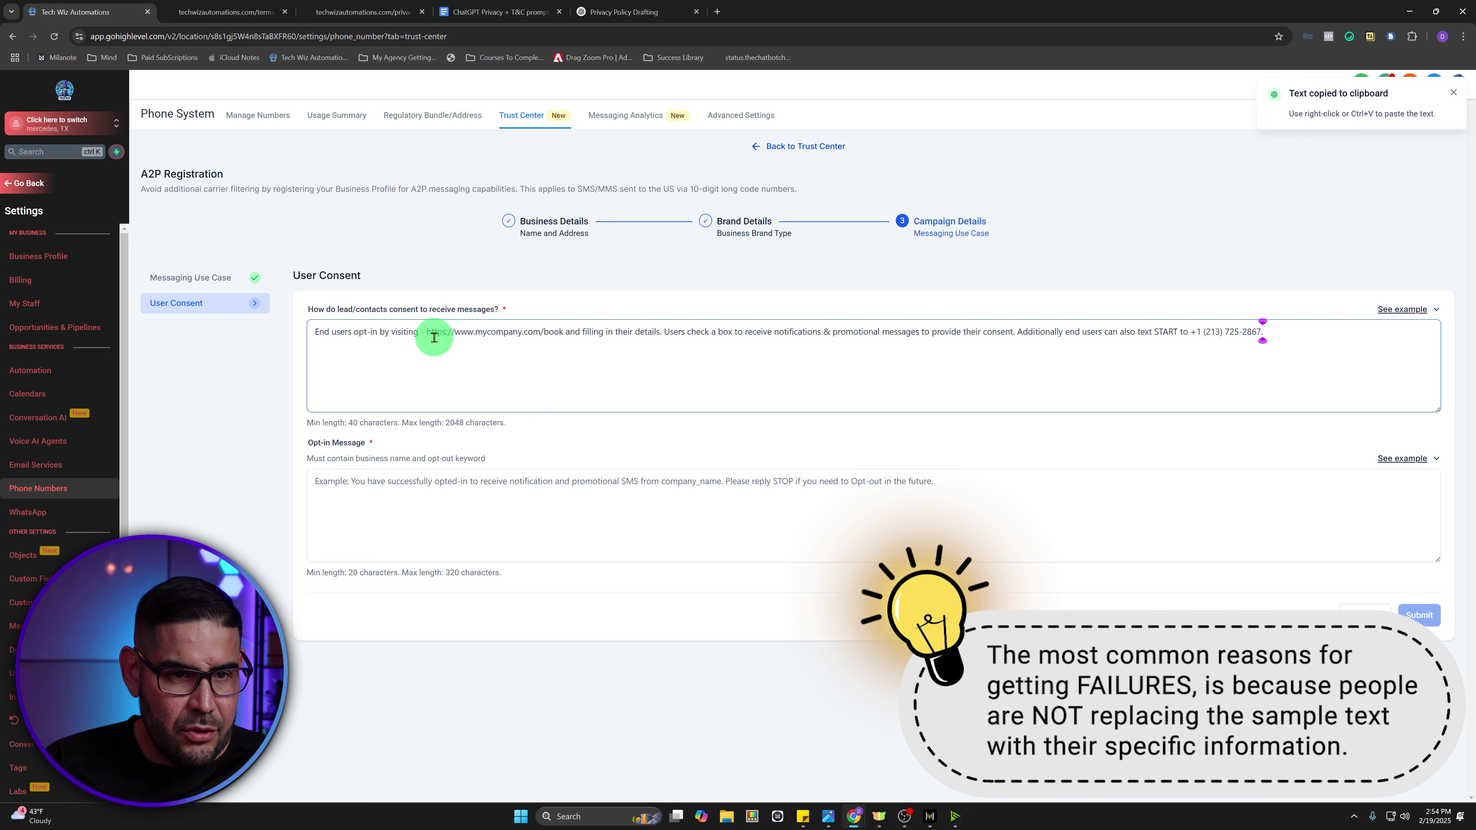
- Swap the sample URL for the techwizautomations.com opt-in link and the sample number for the business phone
{"action": "left_click_drag", "start_coordinate": [427, 332], "coordinate": [565, 349]}
{"action": "key", "text": "ctrl+v"}
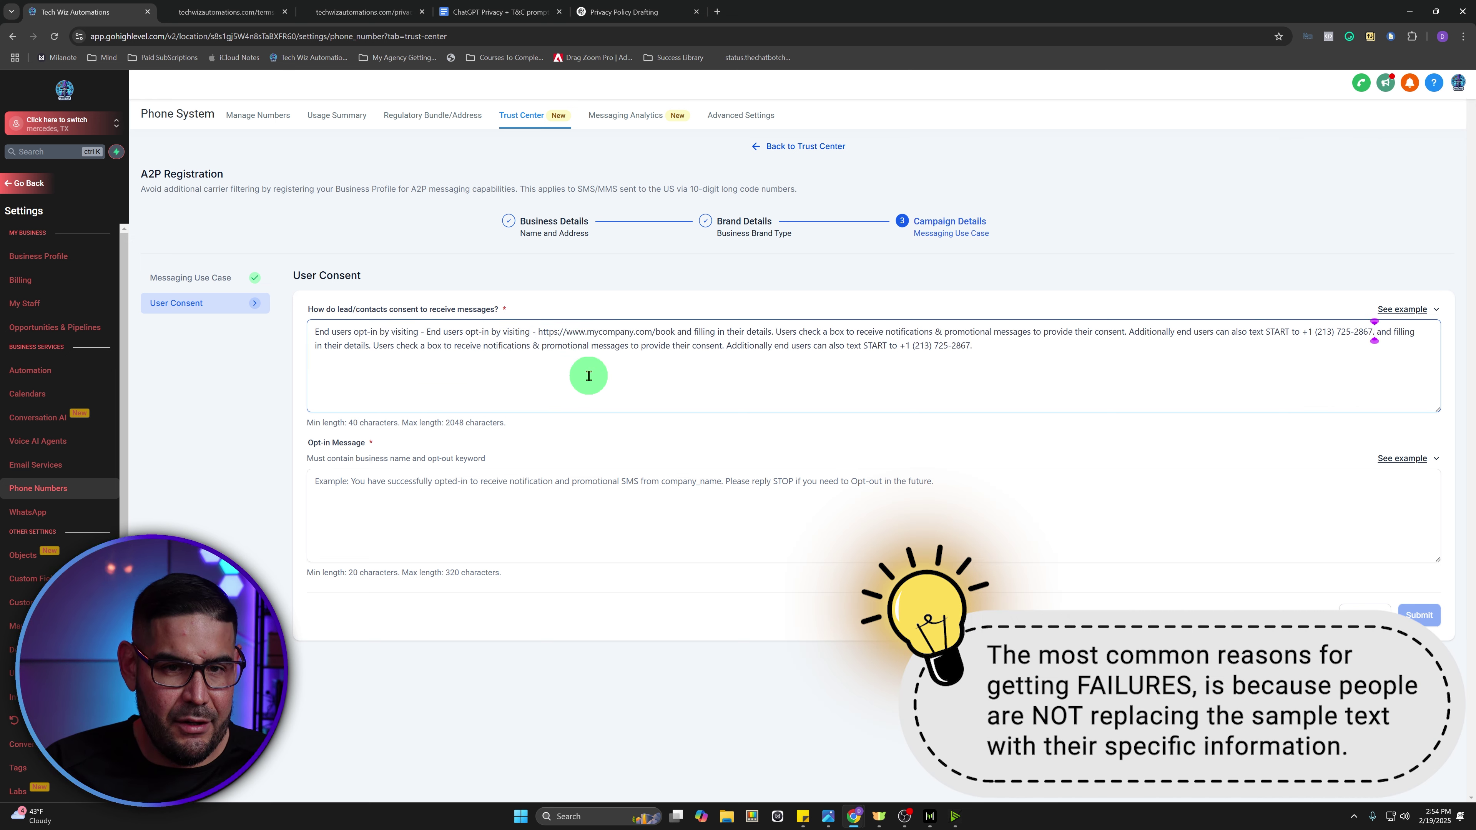
{"action": "key", "text": "ctrl+z"}
{"action": "key", "text": "alt+Tab"}
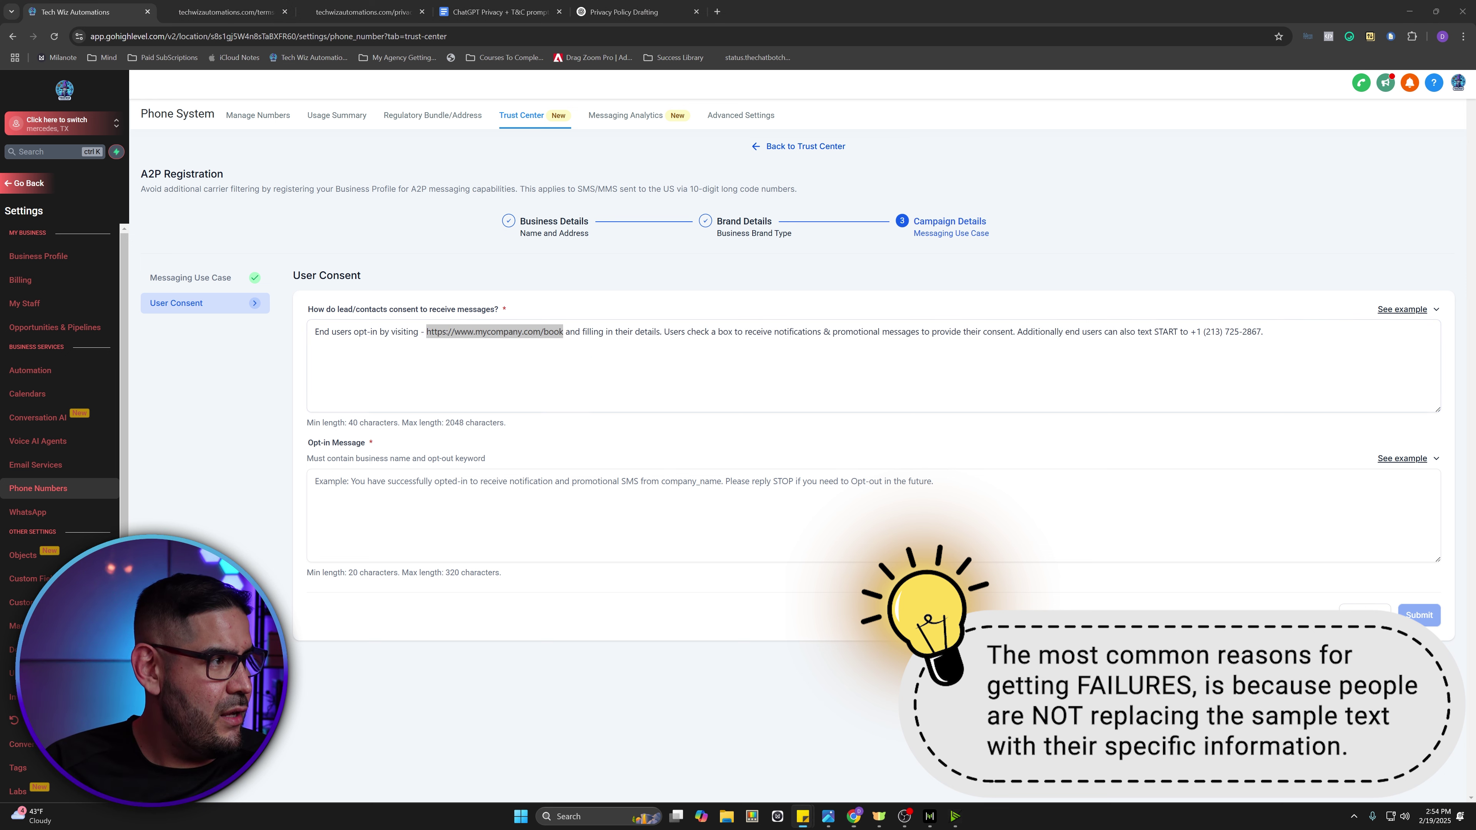
{"action": "left_click_drag", "start_coordinate": [528, 359], "coordinate": [562, 331]}
{"action": "left_click_drag", "start_coordinate": [562, 331], "coordinate": [444, 330]}
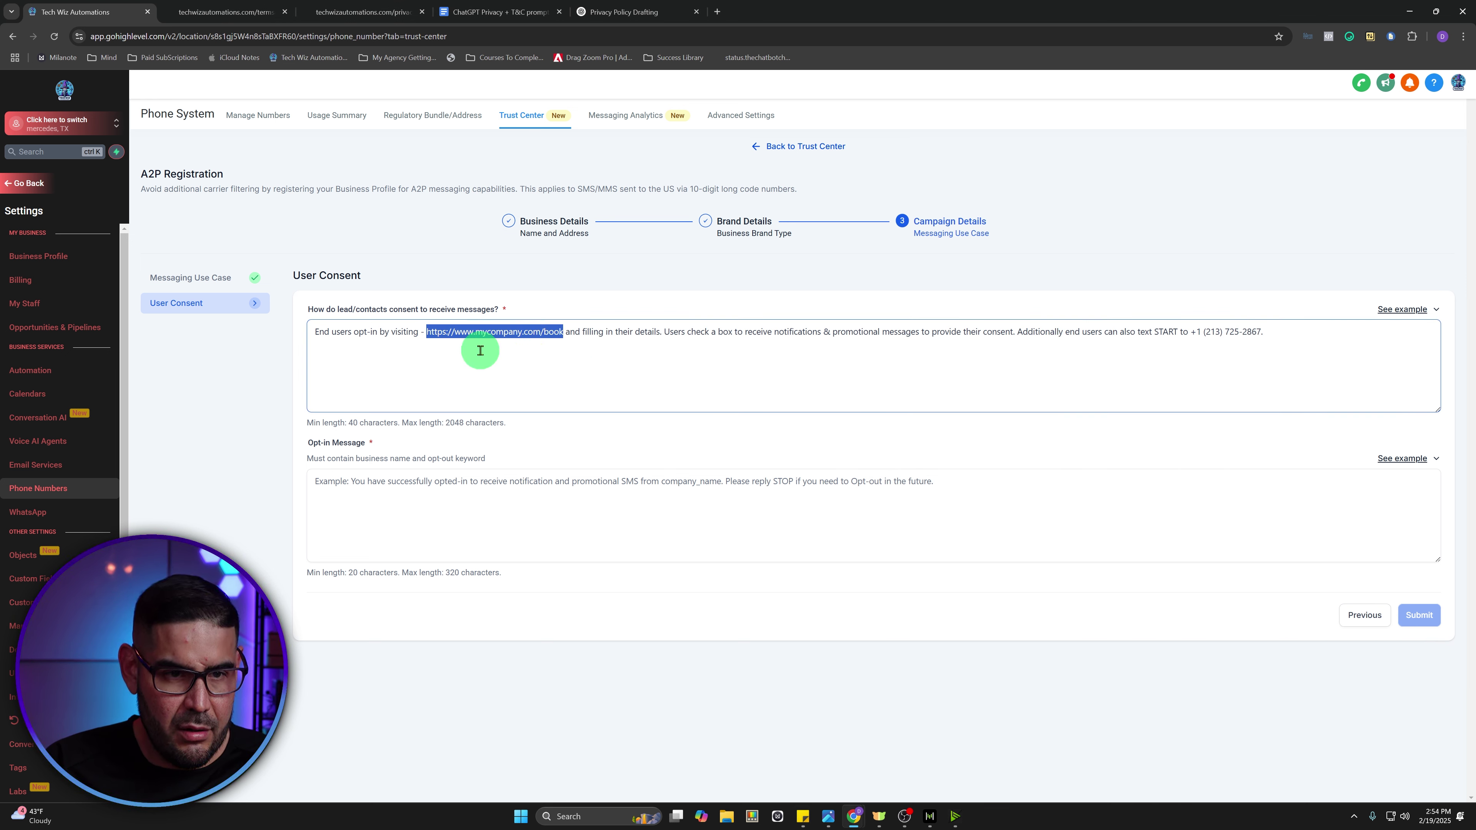
{"action": "key", "text": "ctrl+v"}
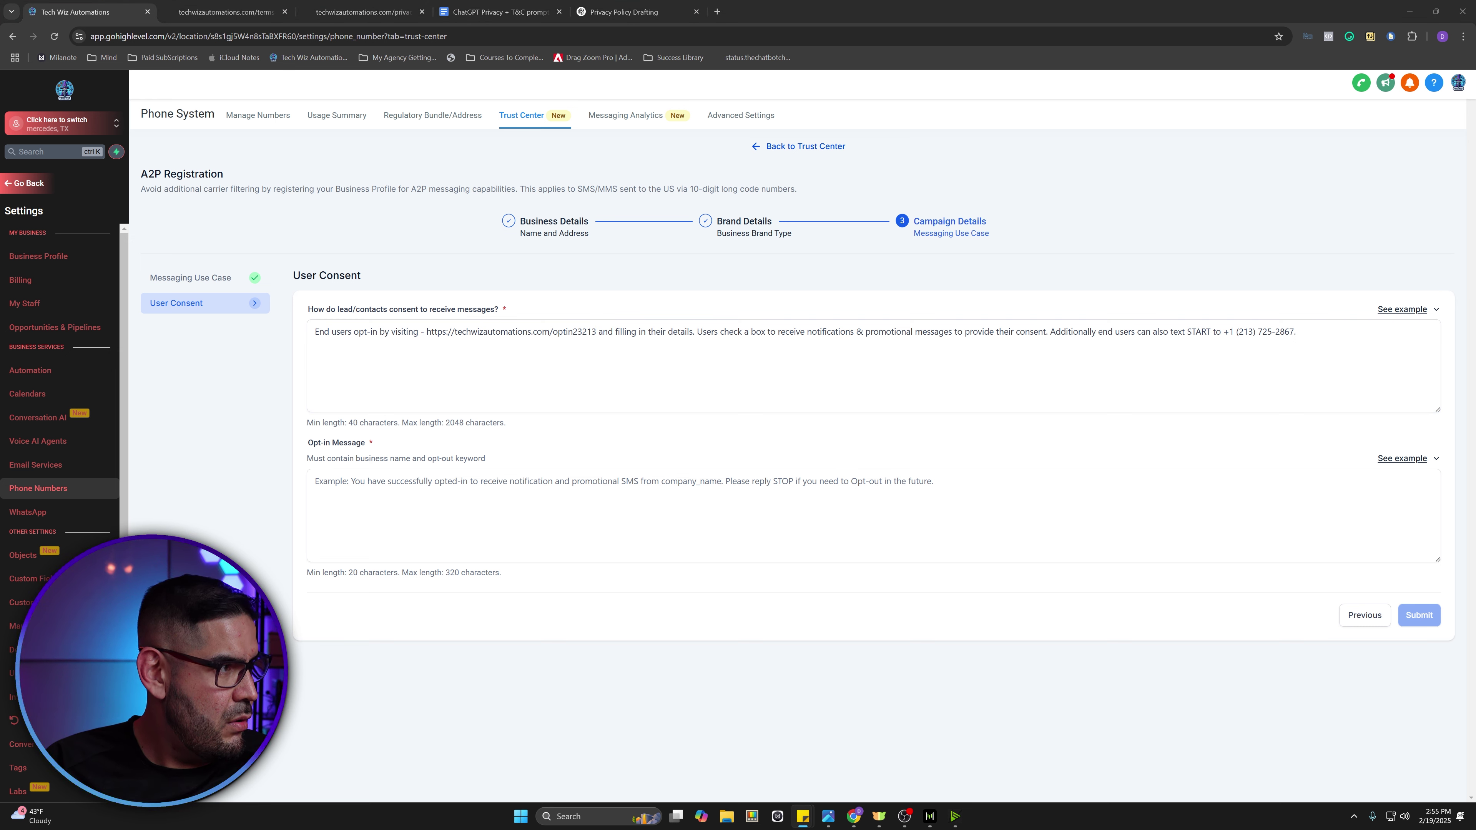
{"action": "left_click_drag", "start_coordinate": [1295, 333], "coordinate": [1227, 343]}
{"action": "key", "text": "ctrl+v"}
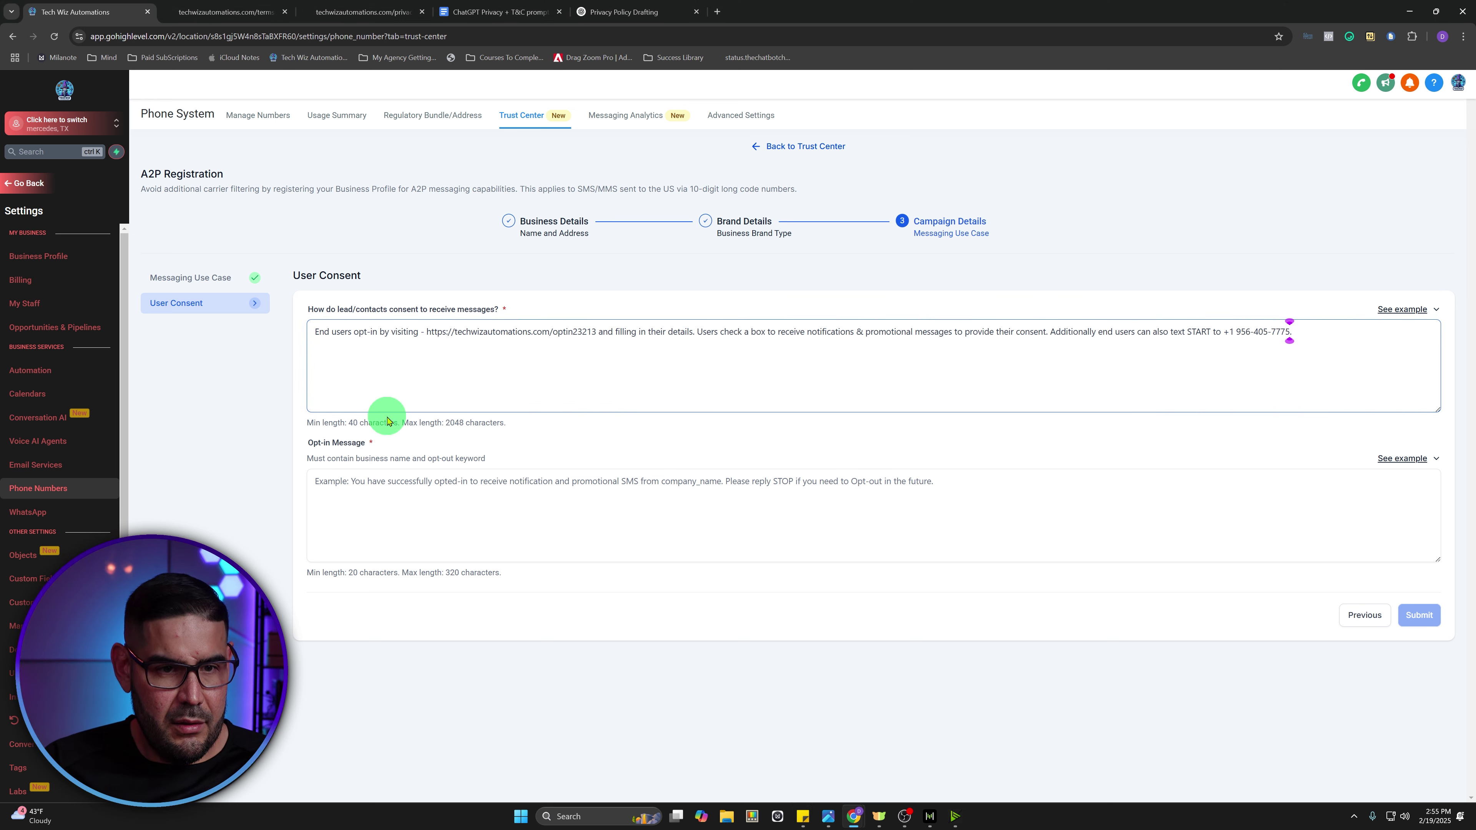
- Paste the example opt-in confirmation into Opt-in Message, typing 'Tech Wiz Automations LLC' over company_name
{"action": "left_click", "coordinate": [1409, 460]}
{"action": "left_click", "coordinate": [1421, 393]}
{"action": "left_click", "coordinate": [354, 489]}
{"action": "key", "text": "ctrl+v"}
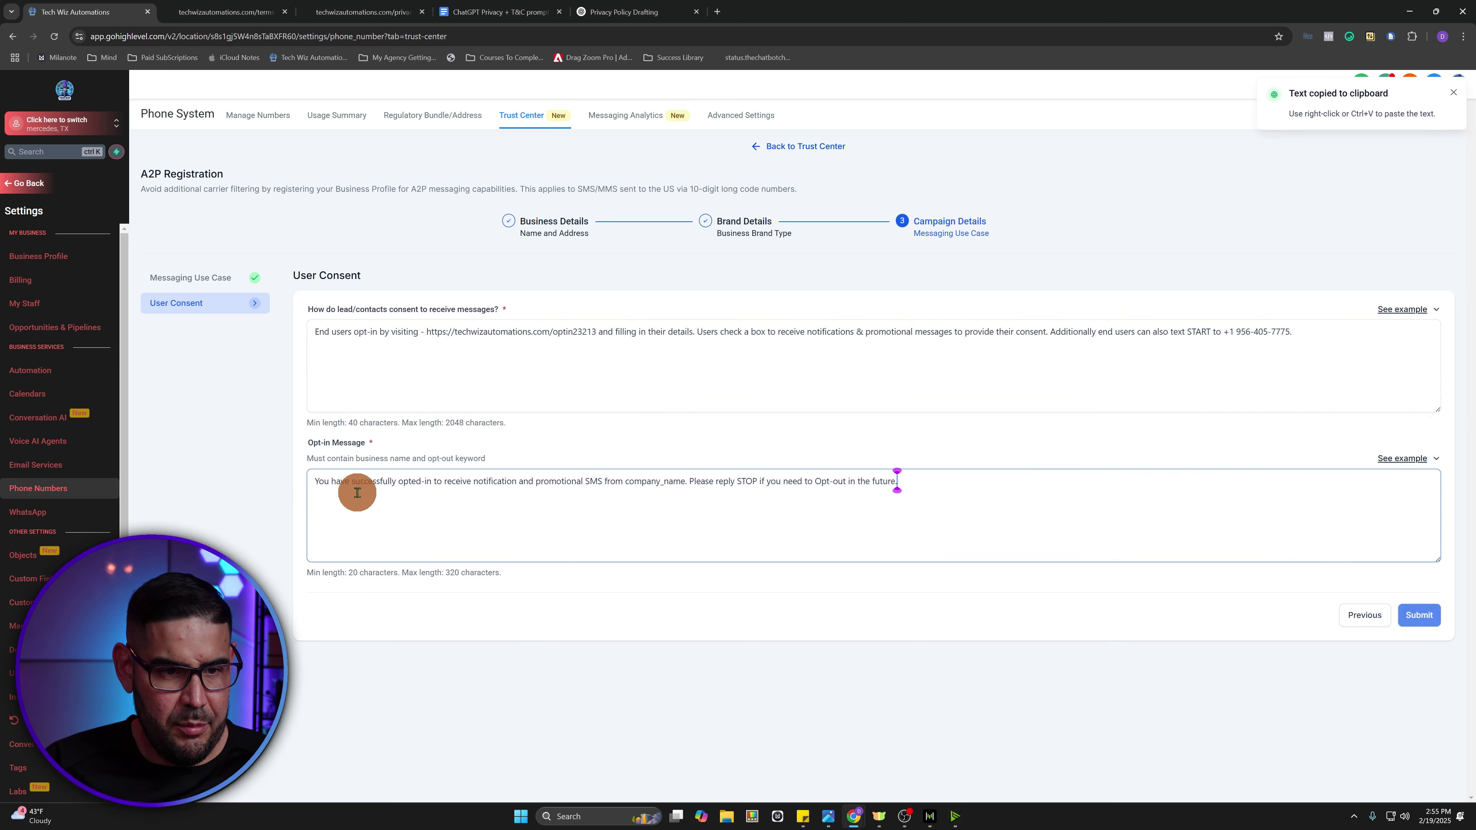
{"action": "left_click", "coordinate": [684, 480]}
{"action": "left_click_drag", "start_coordinate": [684, 480], "coordinate": [627, 478]}
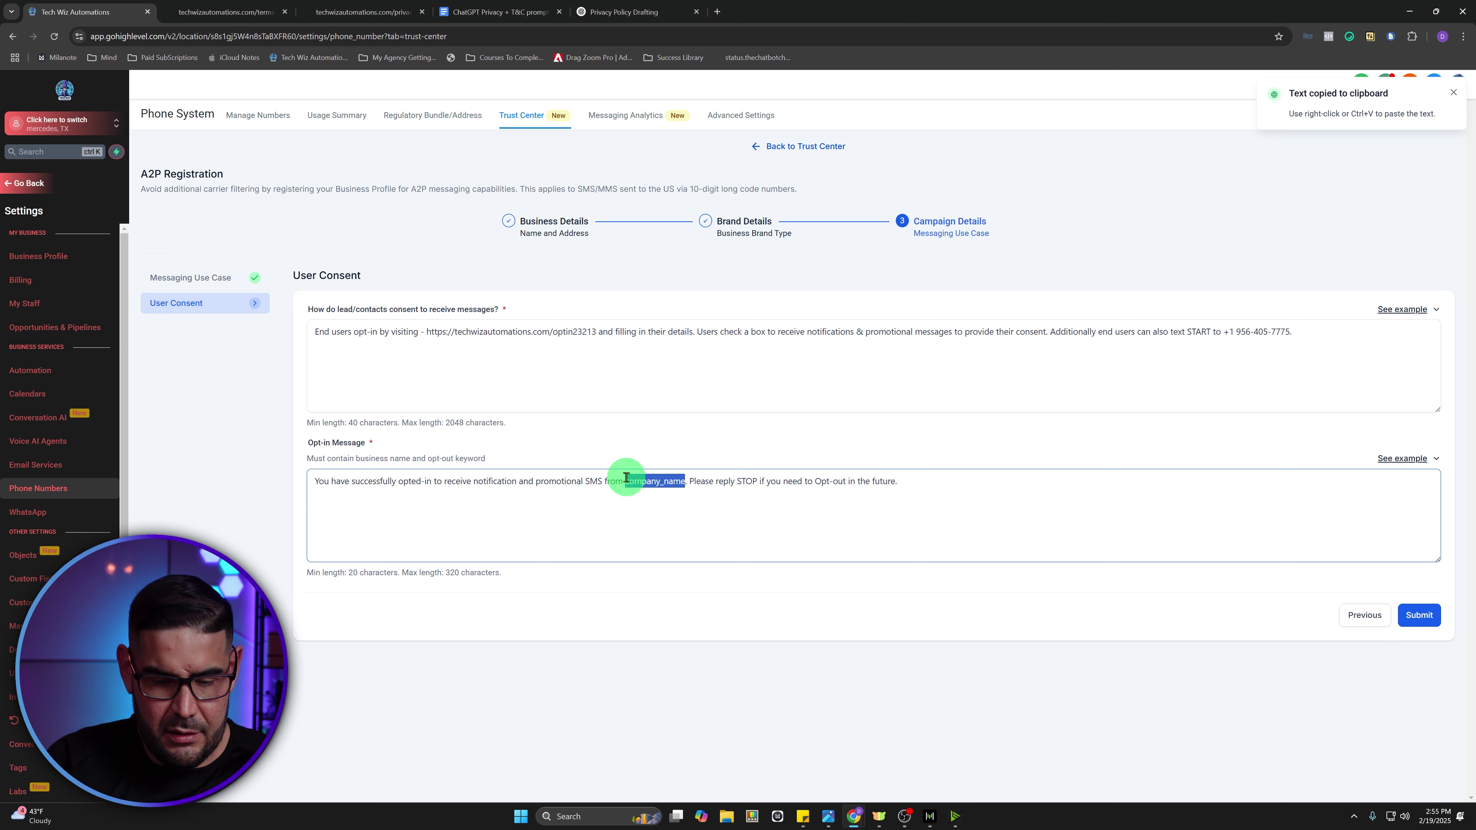
{"action": "type", "text": "Tech Wiz Automations LLC"}
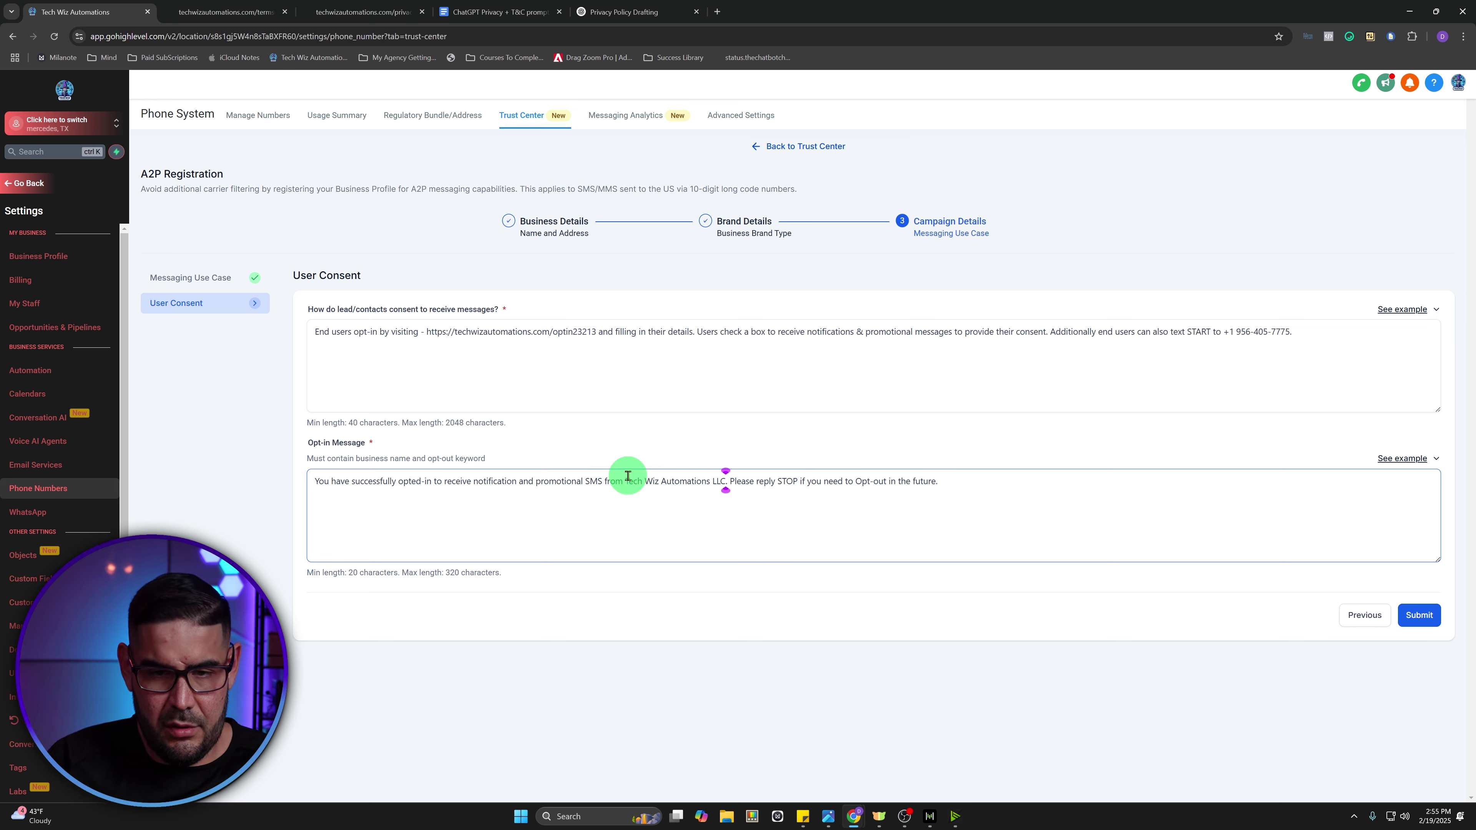